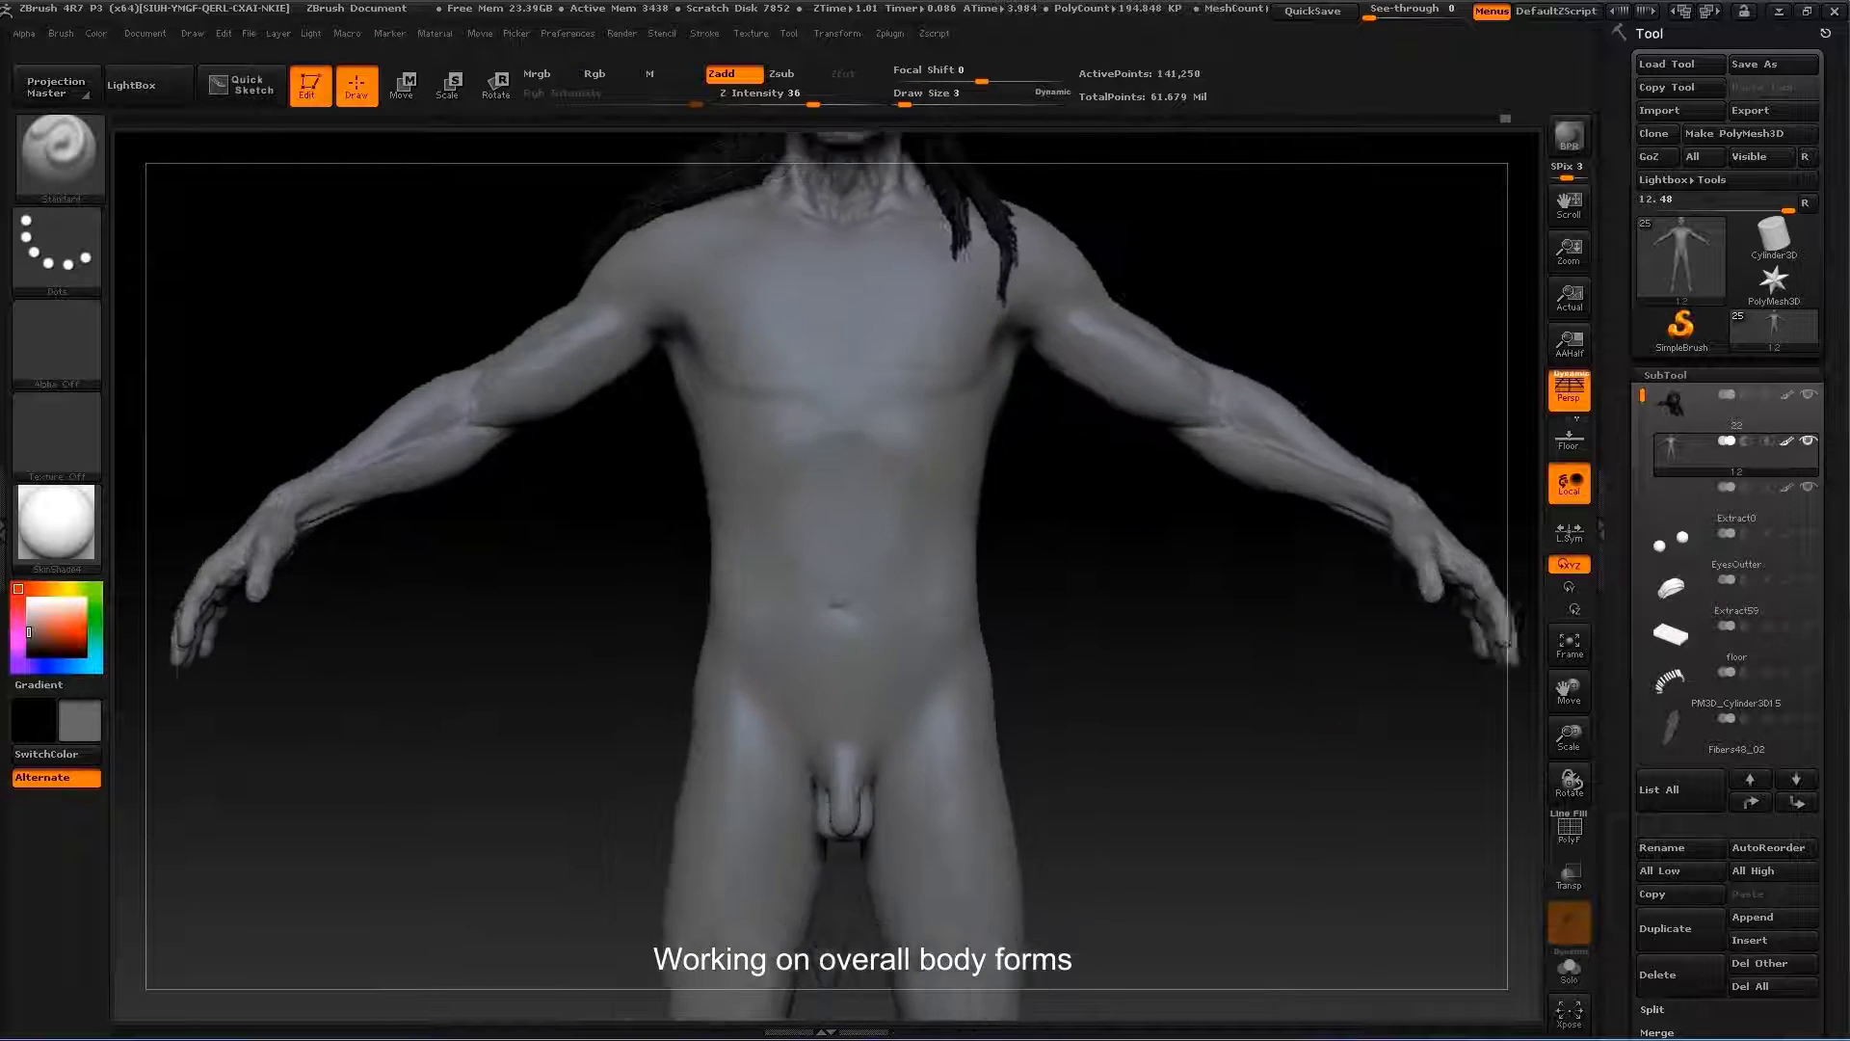
Lightly smooth the body with a smaller Smooth brush
key("b")
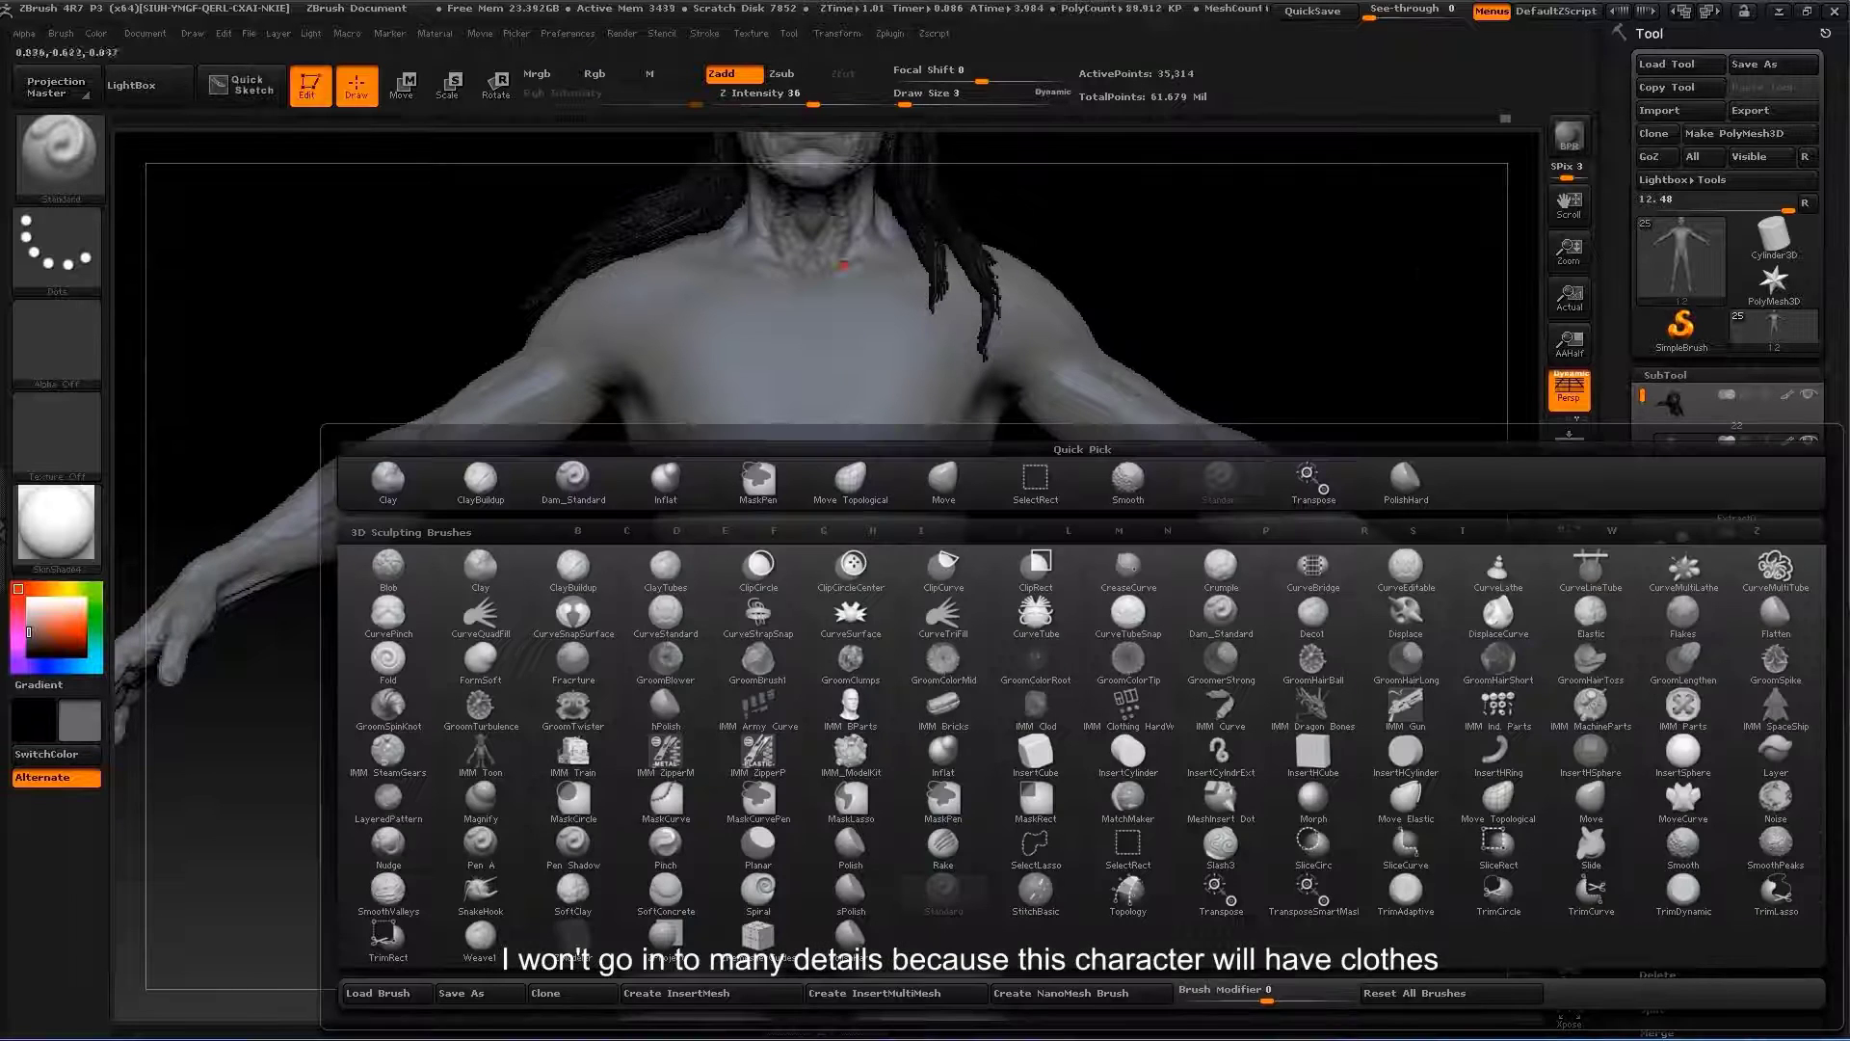
left_click(1127, 477)
left_click(1156, 529)
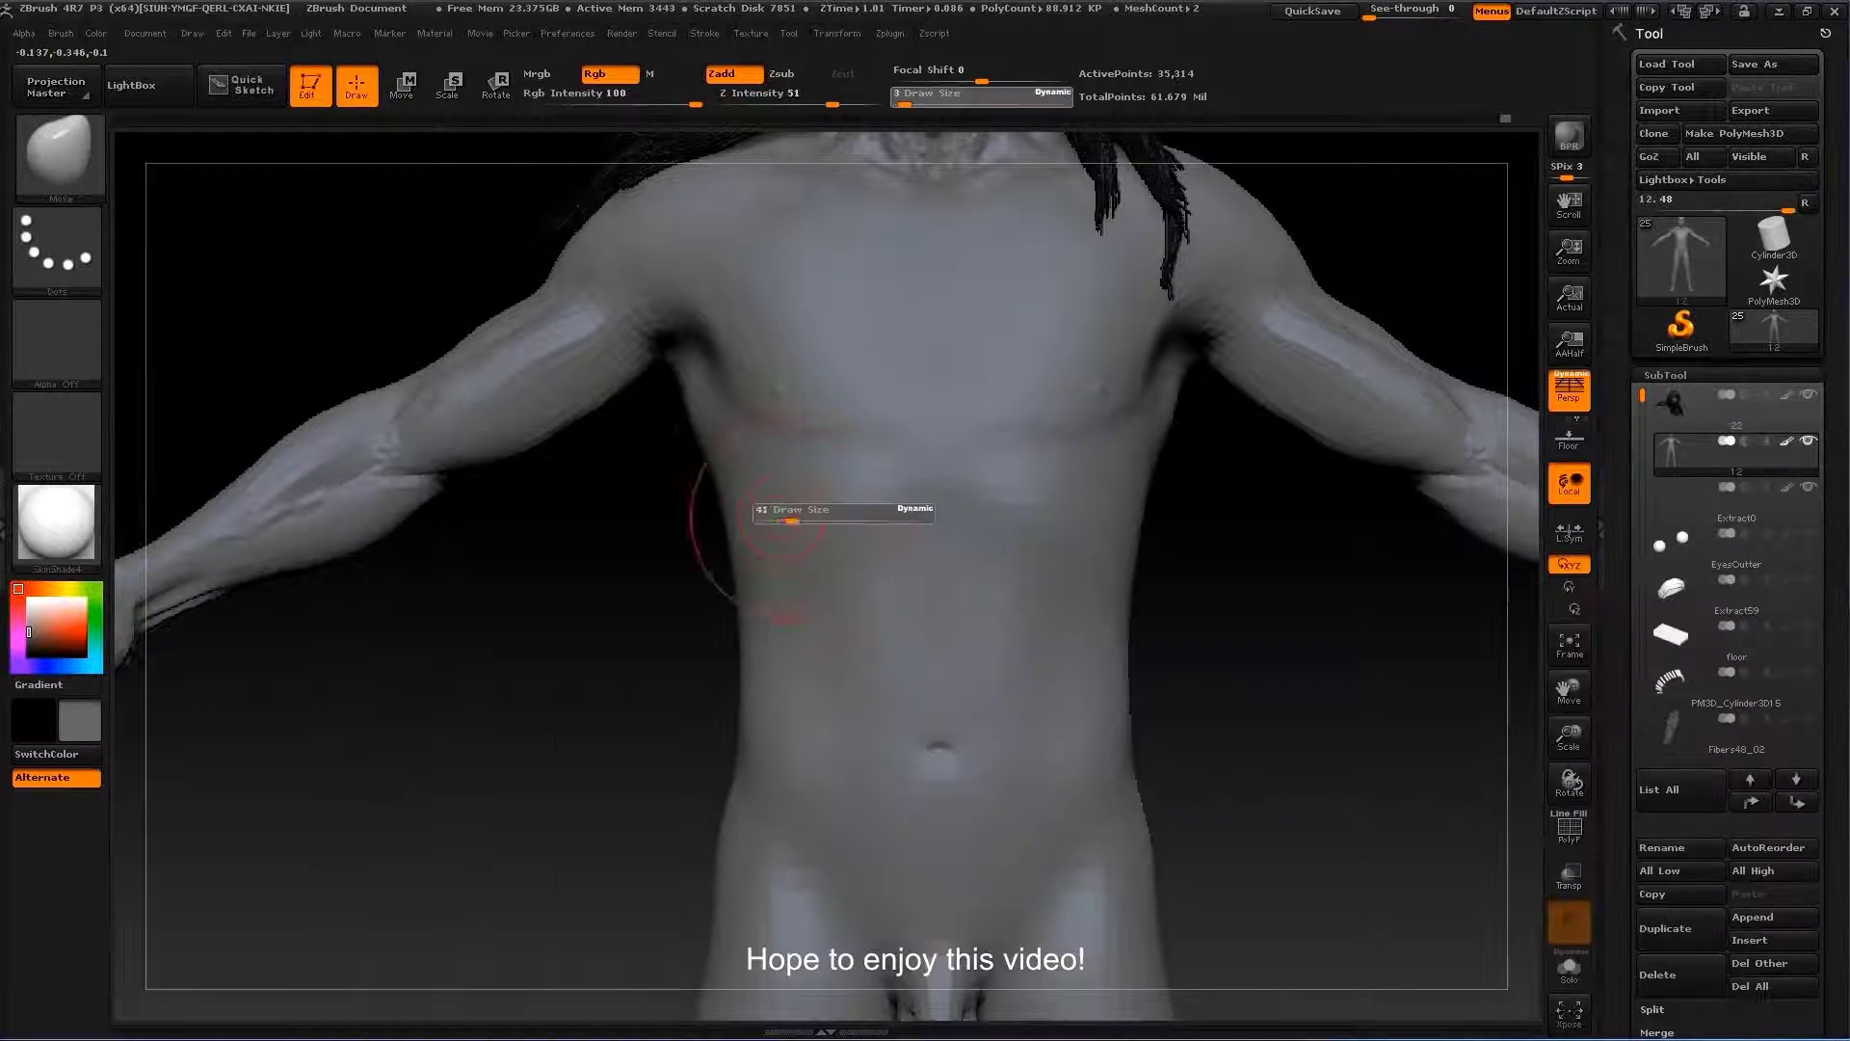
key("s")
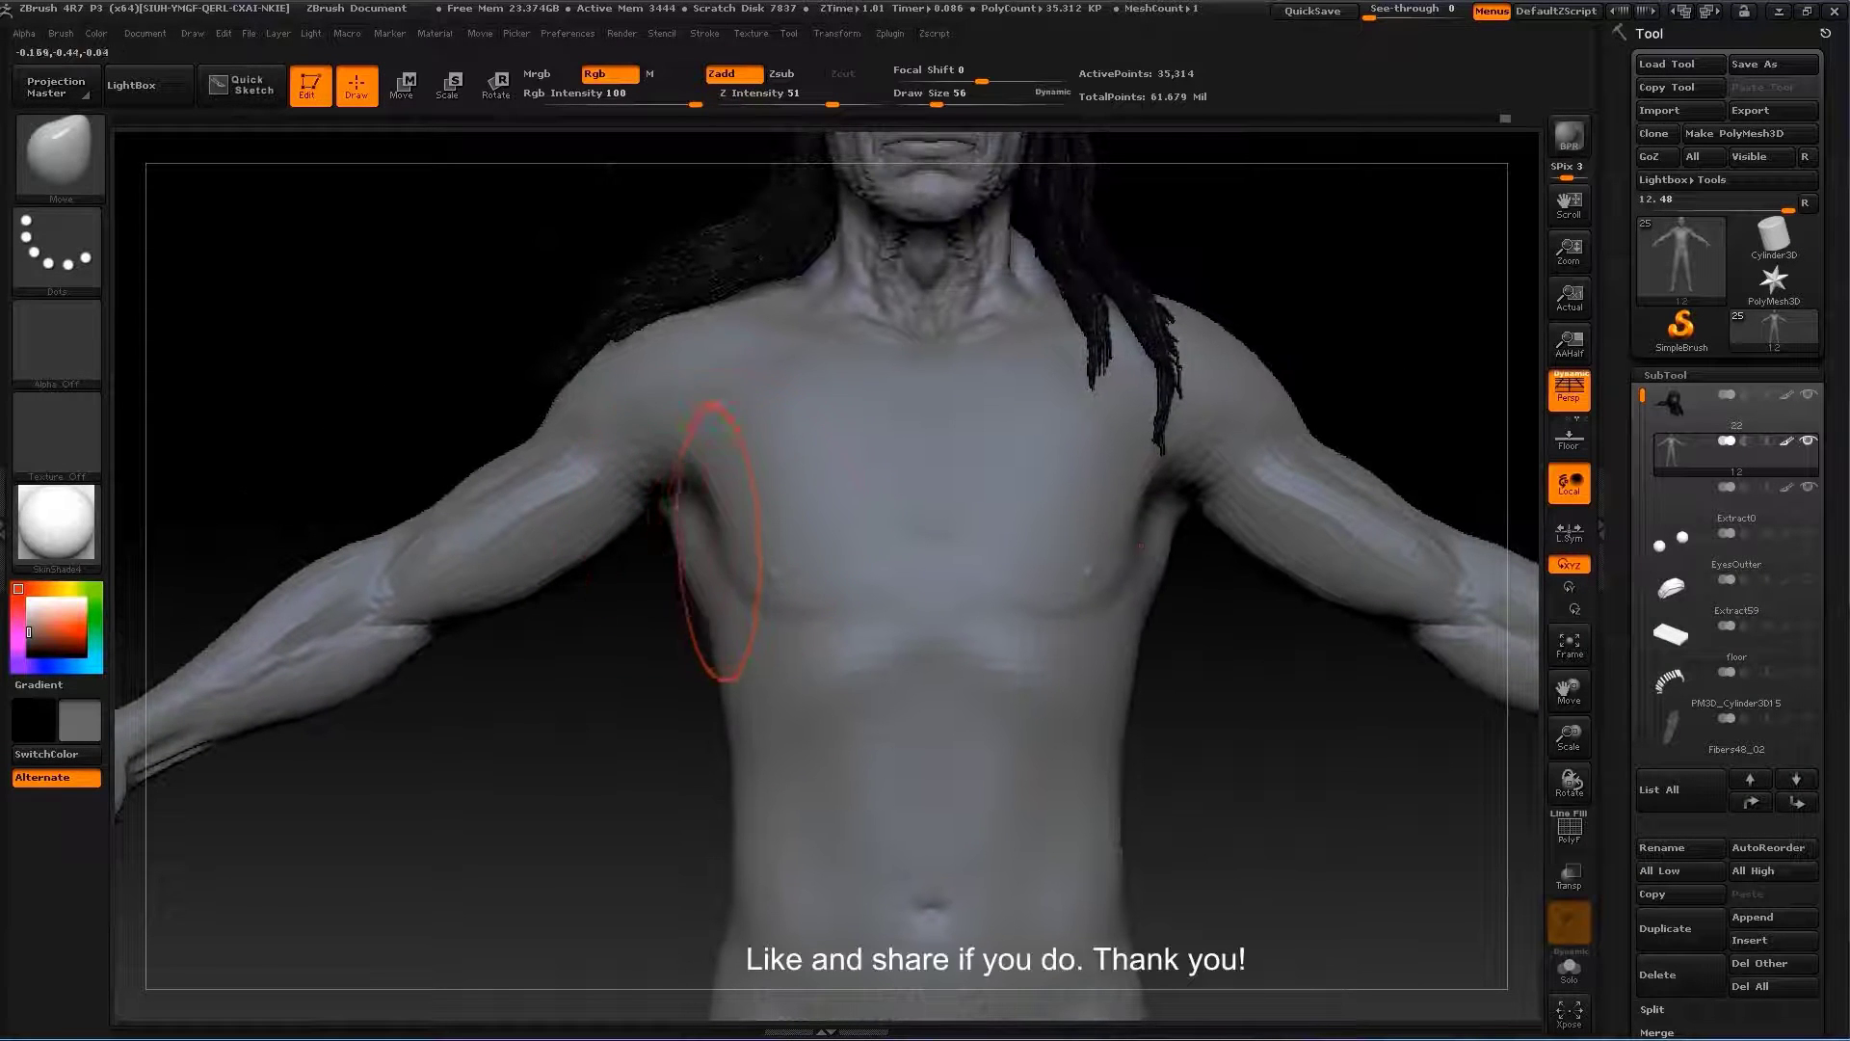
left_click_drag(718, 540, 592, 703)
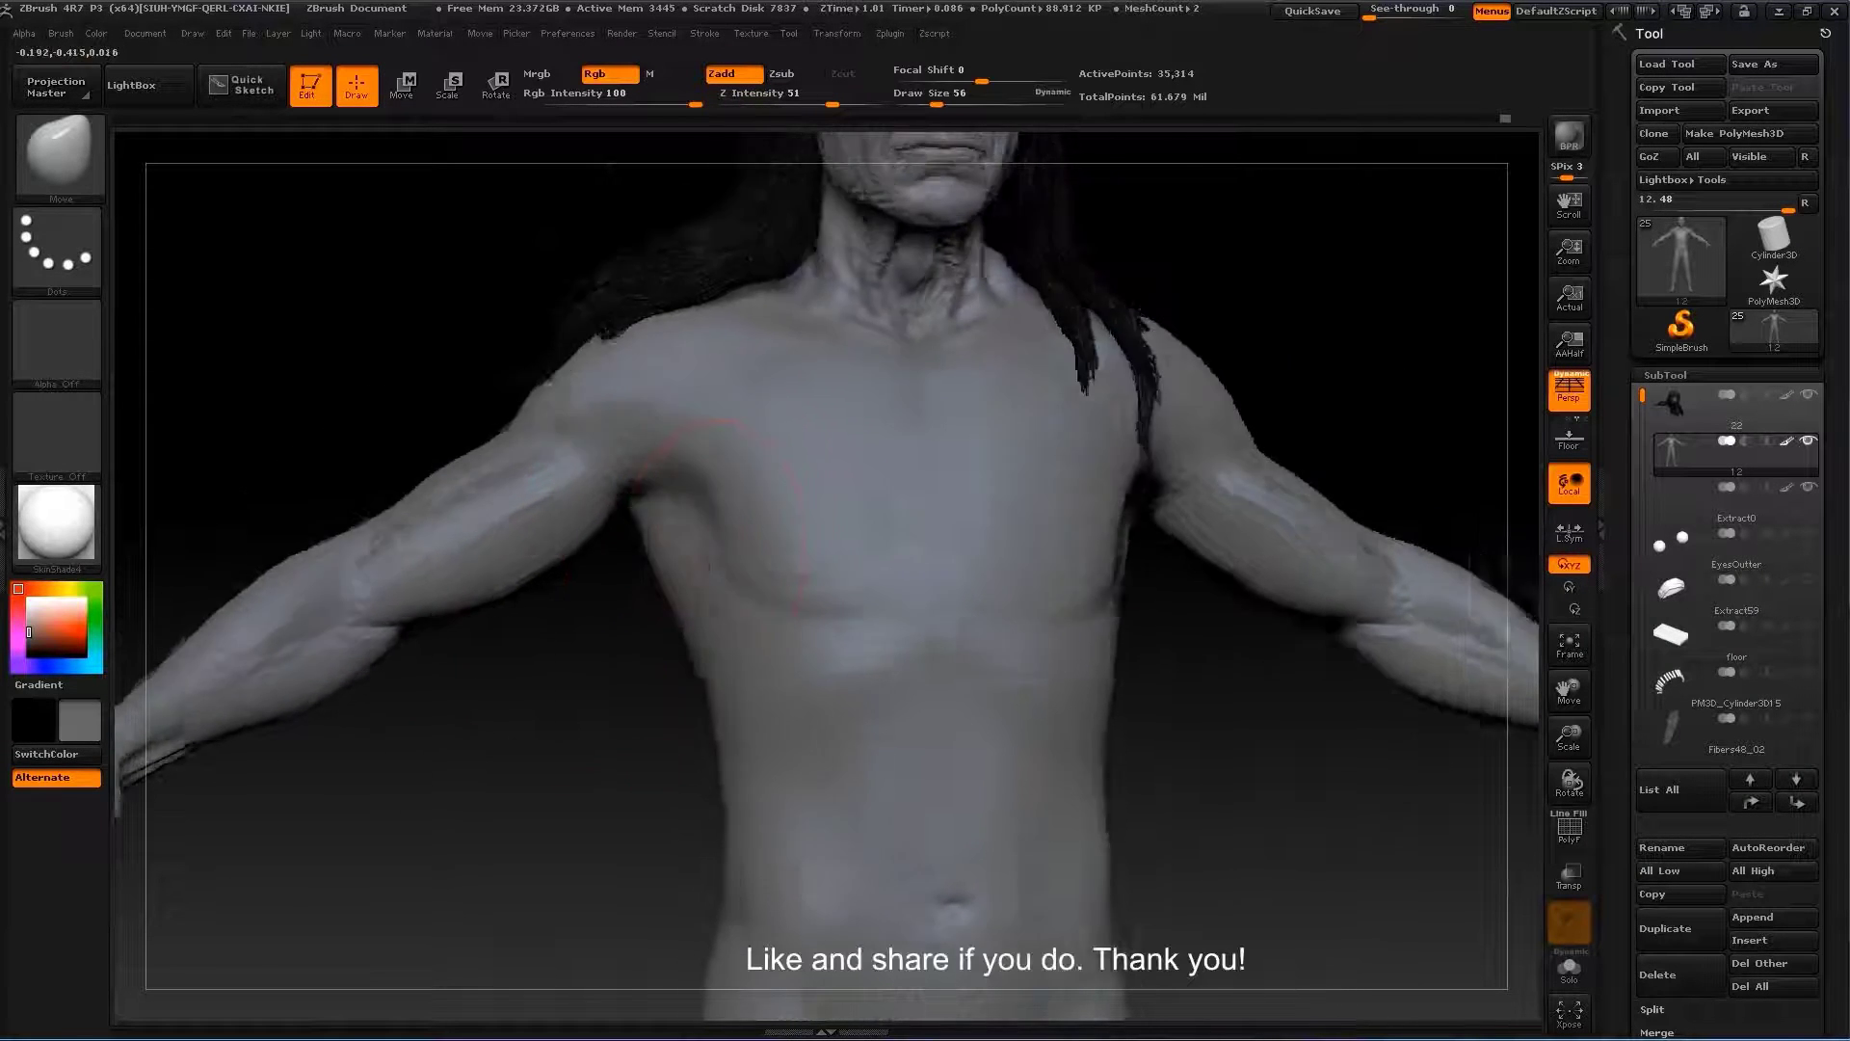
left_click_drag(789, 434, 788, 606)
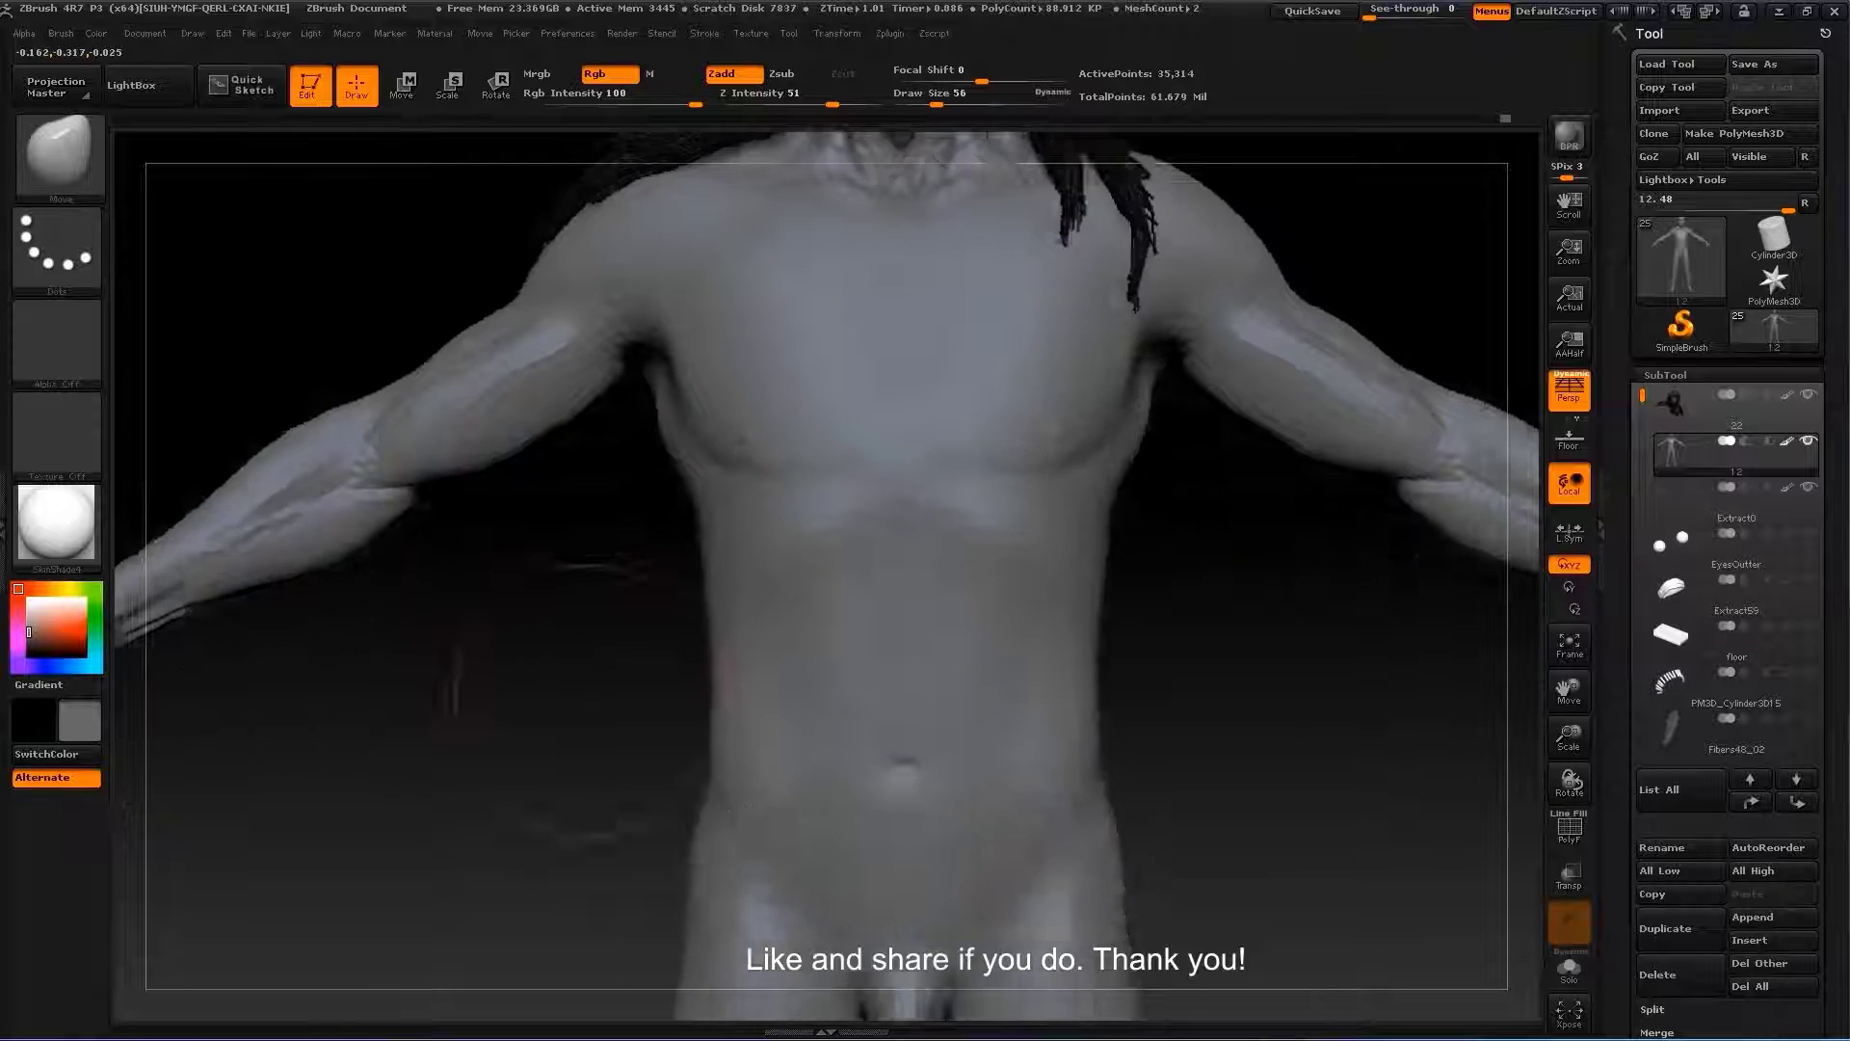
Hide the legs and hips with SelectRect, leaving only head, torso and arms
key("b")
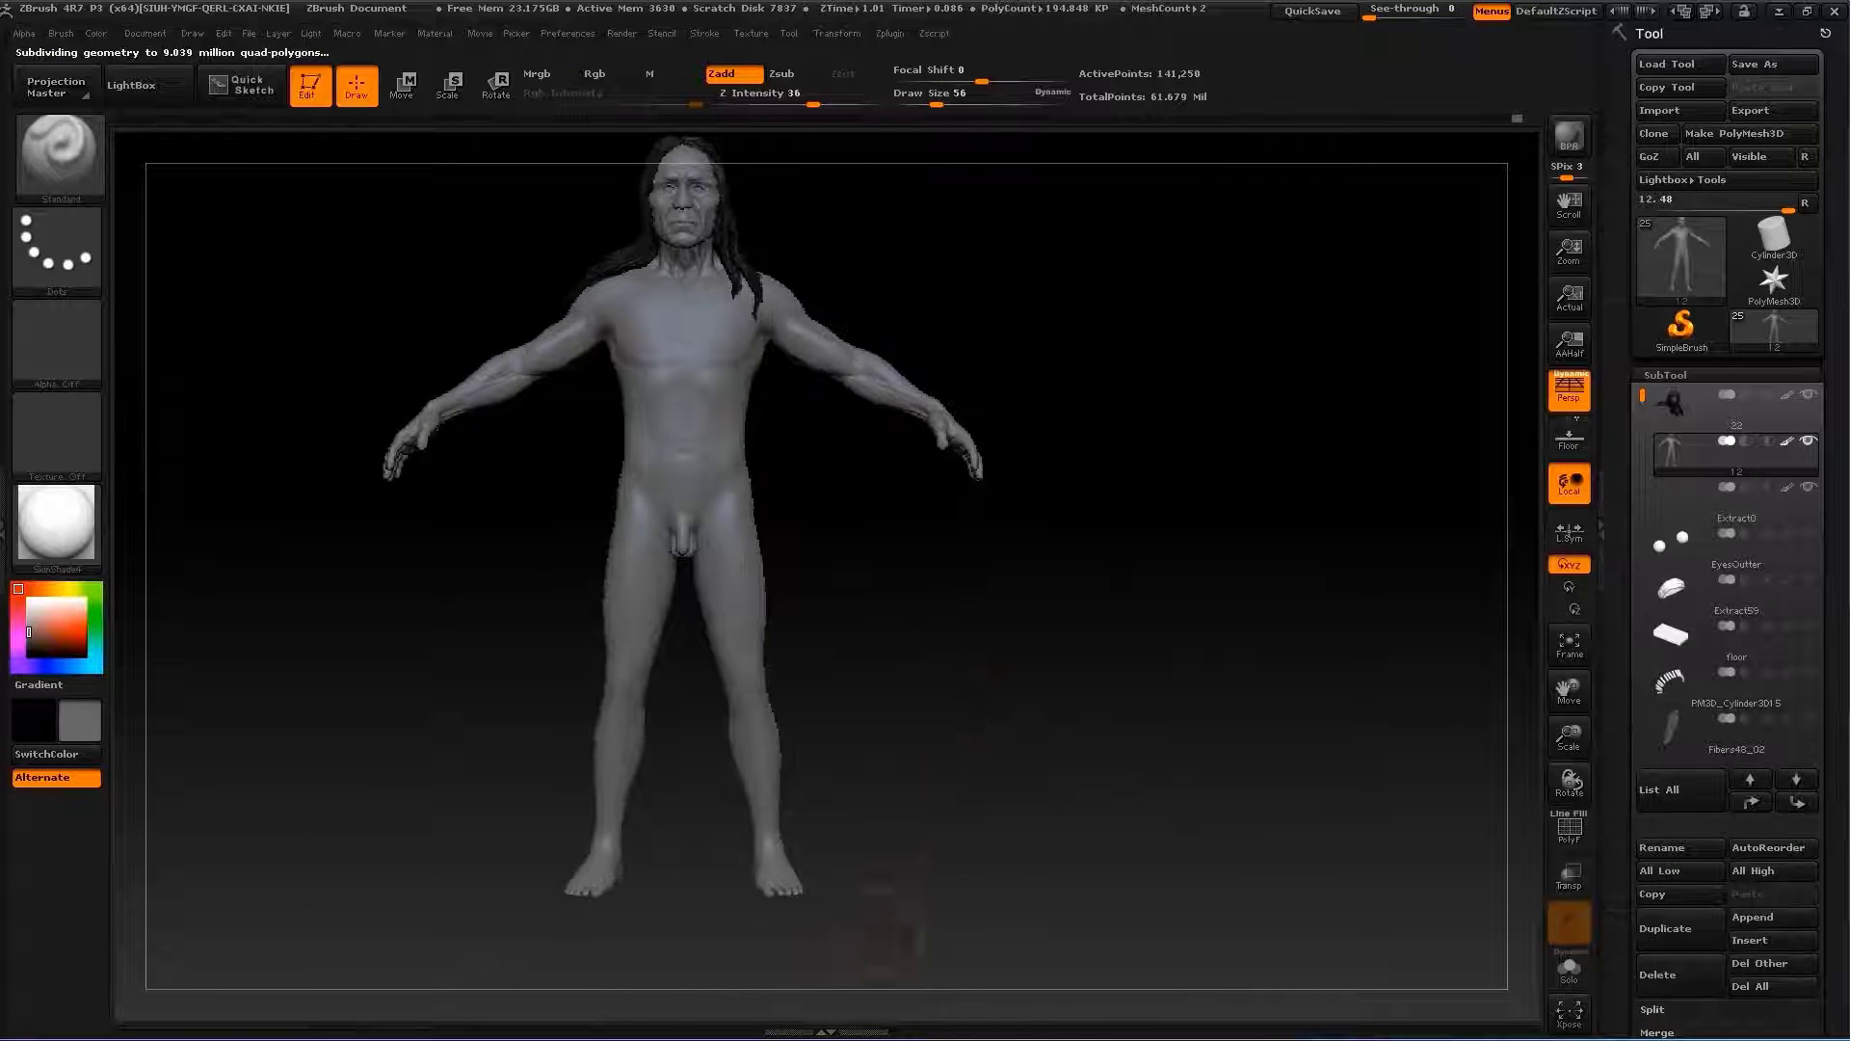
mouse_move(877, 978)
left_mouse_down("ctrl+alt+shift")
mouse_move(467, 638)
mouse_move(463, 569)
left_mouse_up("ctrl+alt+shift")
mouse_move(983, 717)
left_mouse_down("ctrl+alt+shift")
mouse_move(499, 513)
mouse_move(502, 569)
left_mouse_up("ctrl+alt+shift")
left_click_drag(1298, 624, 1253, 617)
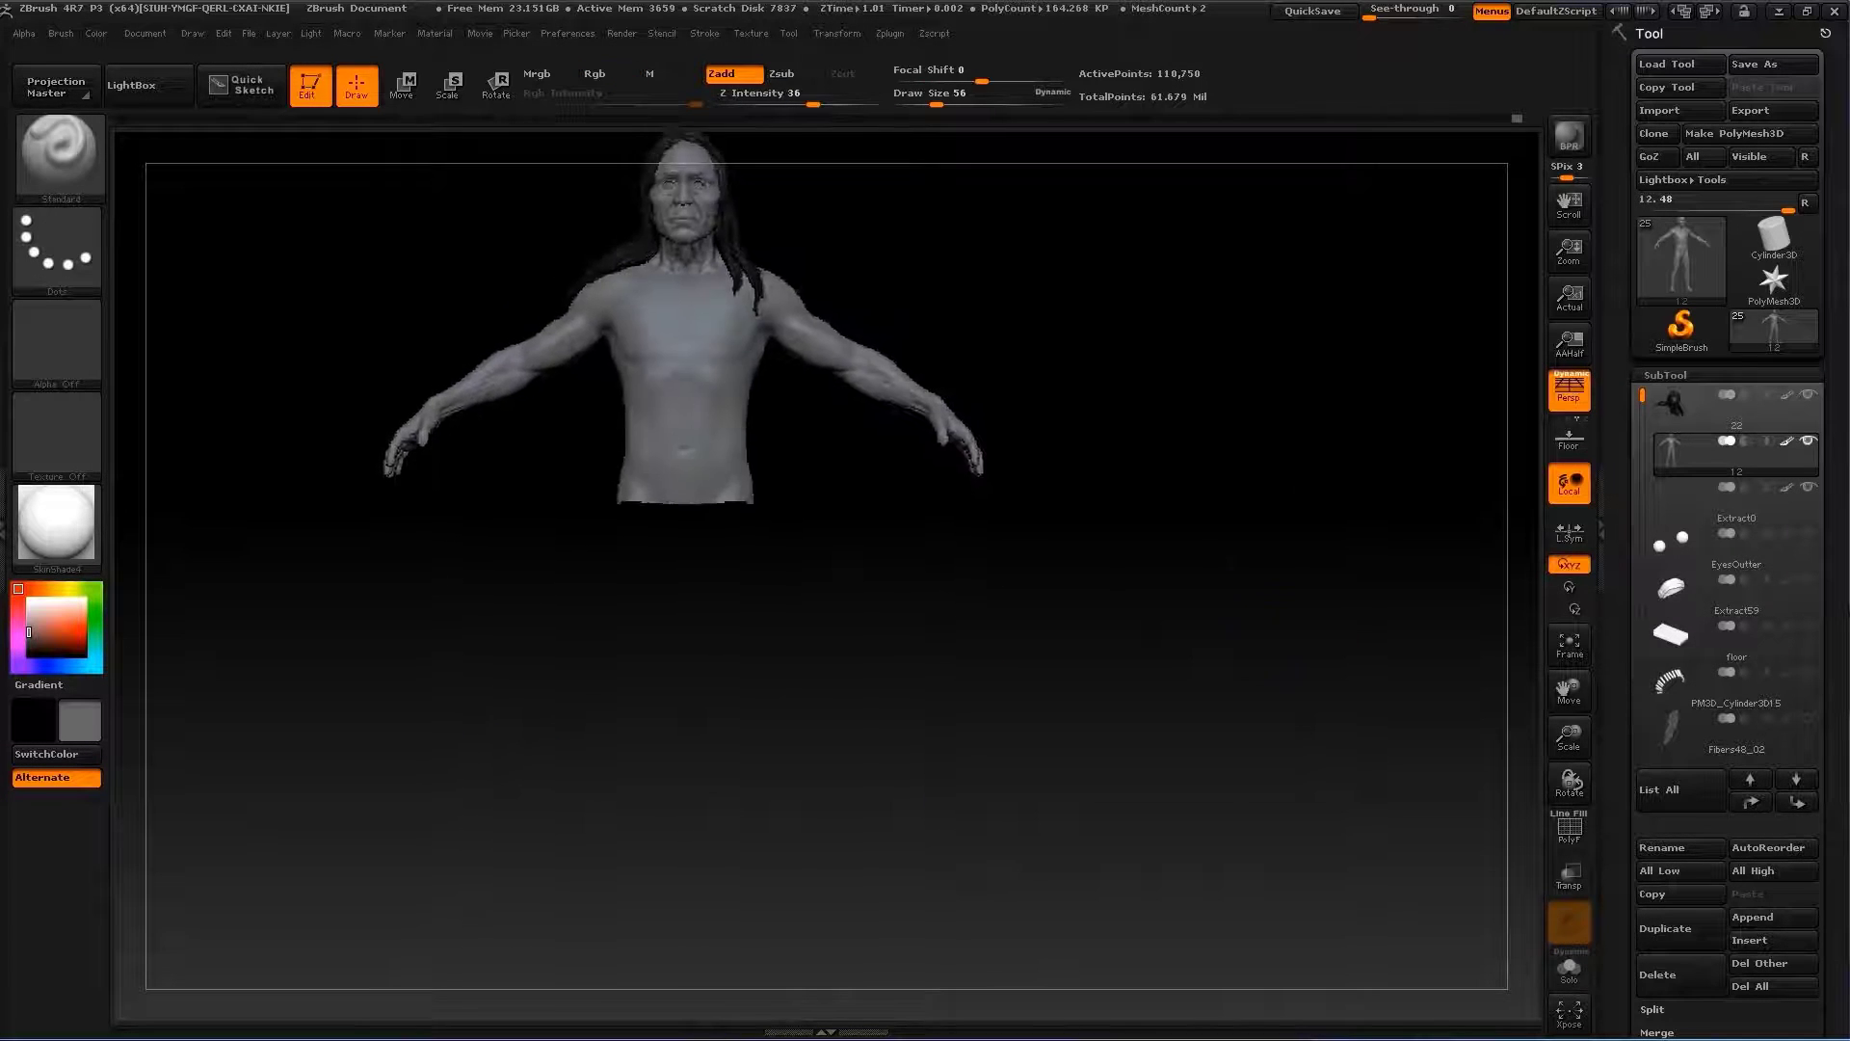
Sculpt the abdomen and chest muscles with the Standard brush
key("f")
mouse_move(1117, 686)
left_mouse_down()
mouse_move(970, 660)
mouse_move(1002, 655)
left_mouse_up()
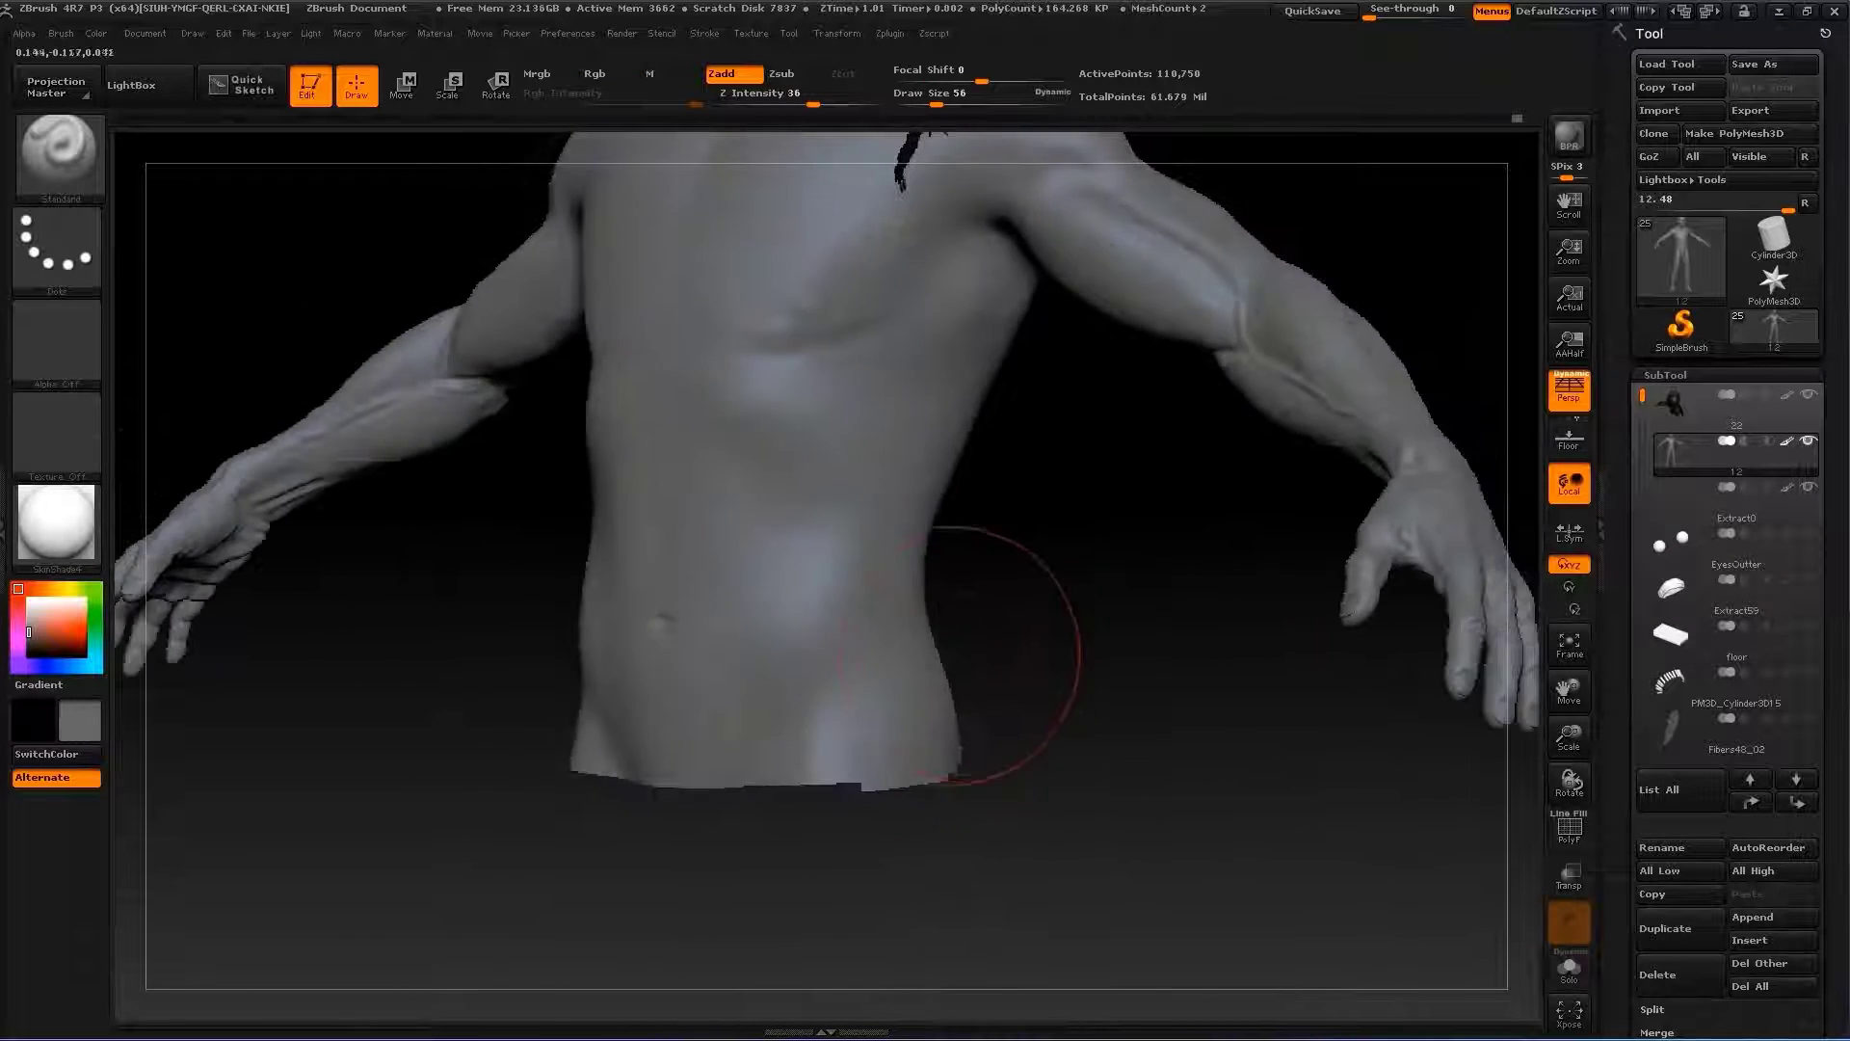
mouse_move(891, 590)
left_mouse_down()
mouse_move(944, 616)
mouse_move(867, 655)
left_mouse_up()
mouse_move(619, 764)
left_mouse_down()
mouse_move(868, 661)
mouse_move(1021, 665)
mouse_move(1065, 632)
mouse_move(879, 598)
mouse_move(951, 517)
left_mouse_up()
left_click_drag(999, 640, 910, 568)
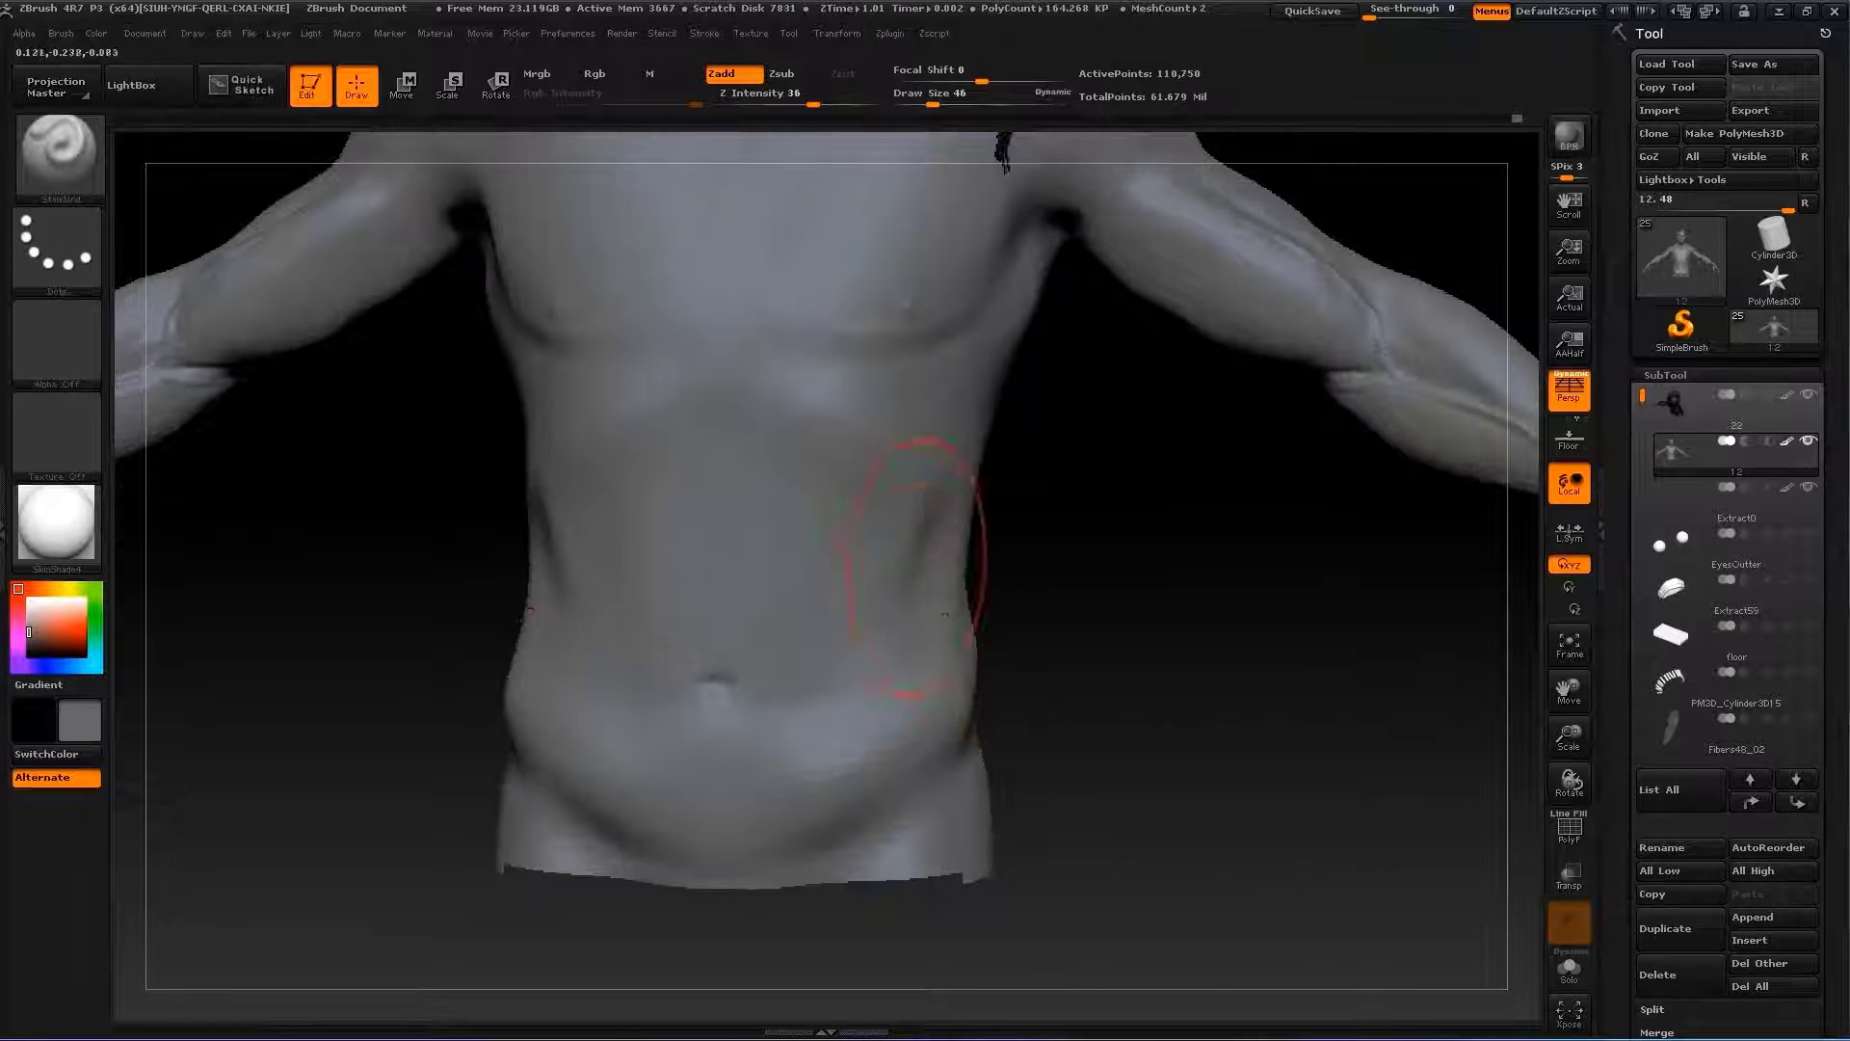
left_click_drag(983, 627, 949, 665)
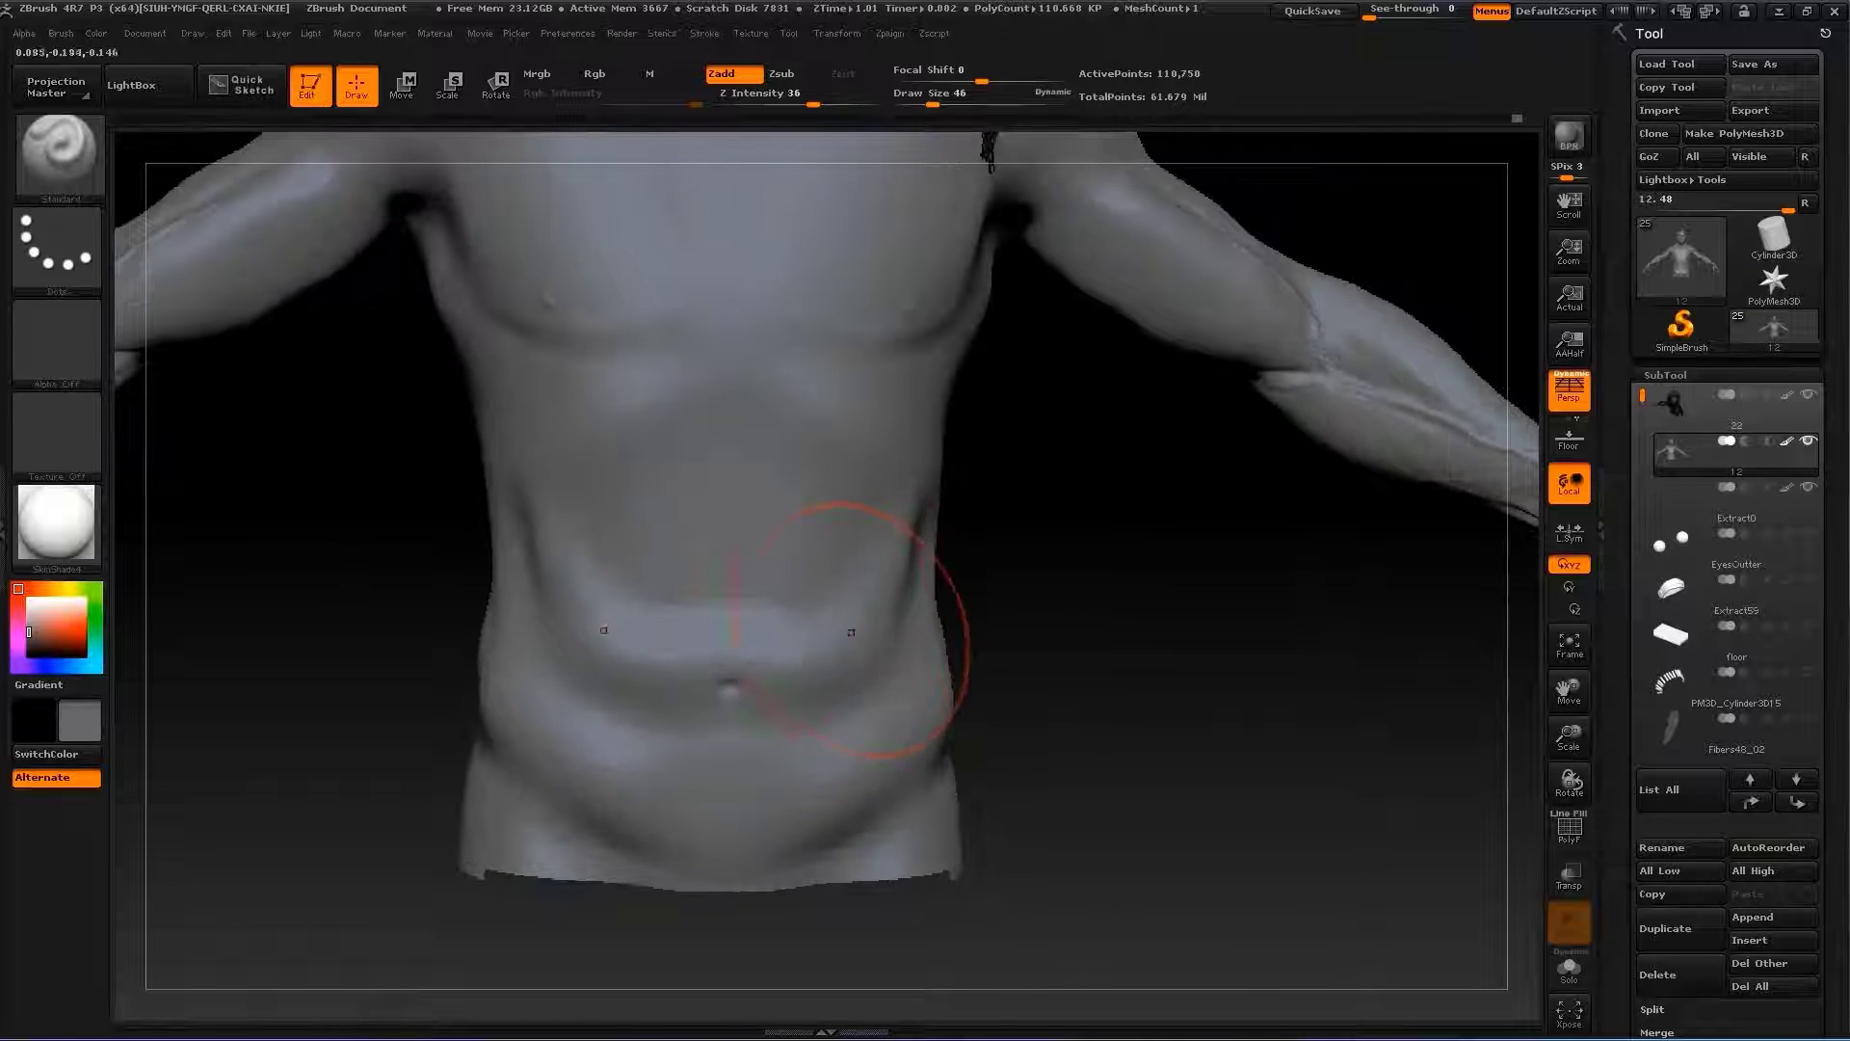
mouse_move(880, 487)
left_mouse_down("shift")
mouse_move(713, 405)
mouse_move(797, 498)
left_mouse_up("shift")
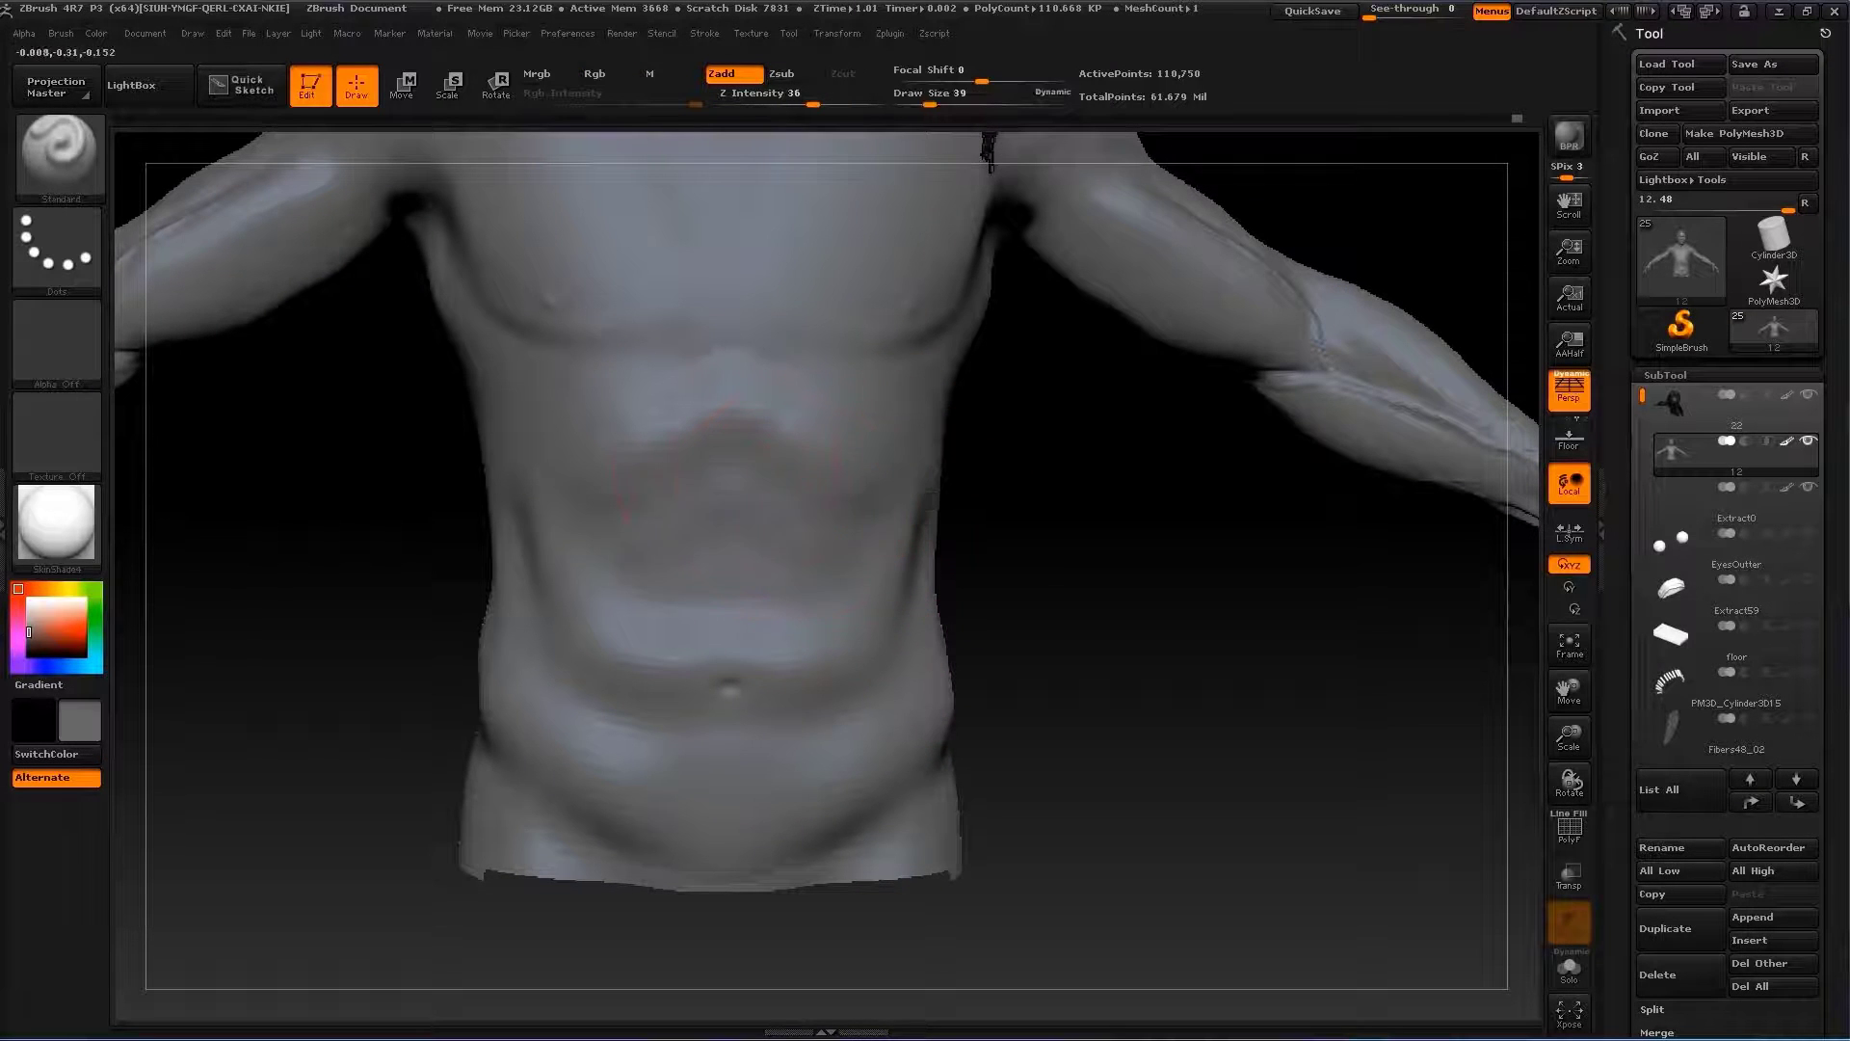
mouse_move(1002, 433)
left_mouse_down()
mouse_move(823, 461)
mouse_move(829, 445)
mouse_move(718, 501)
left_mouse_up()
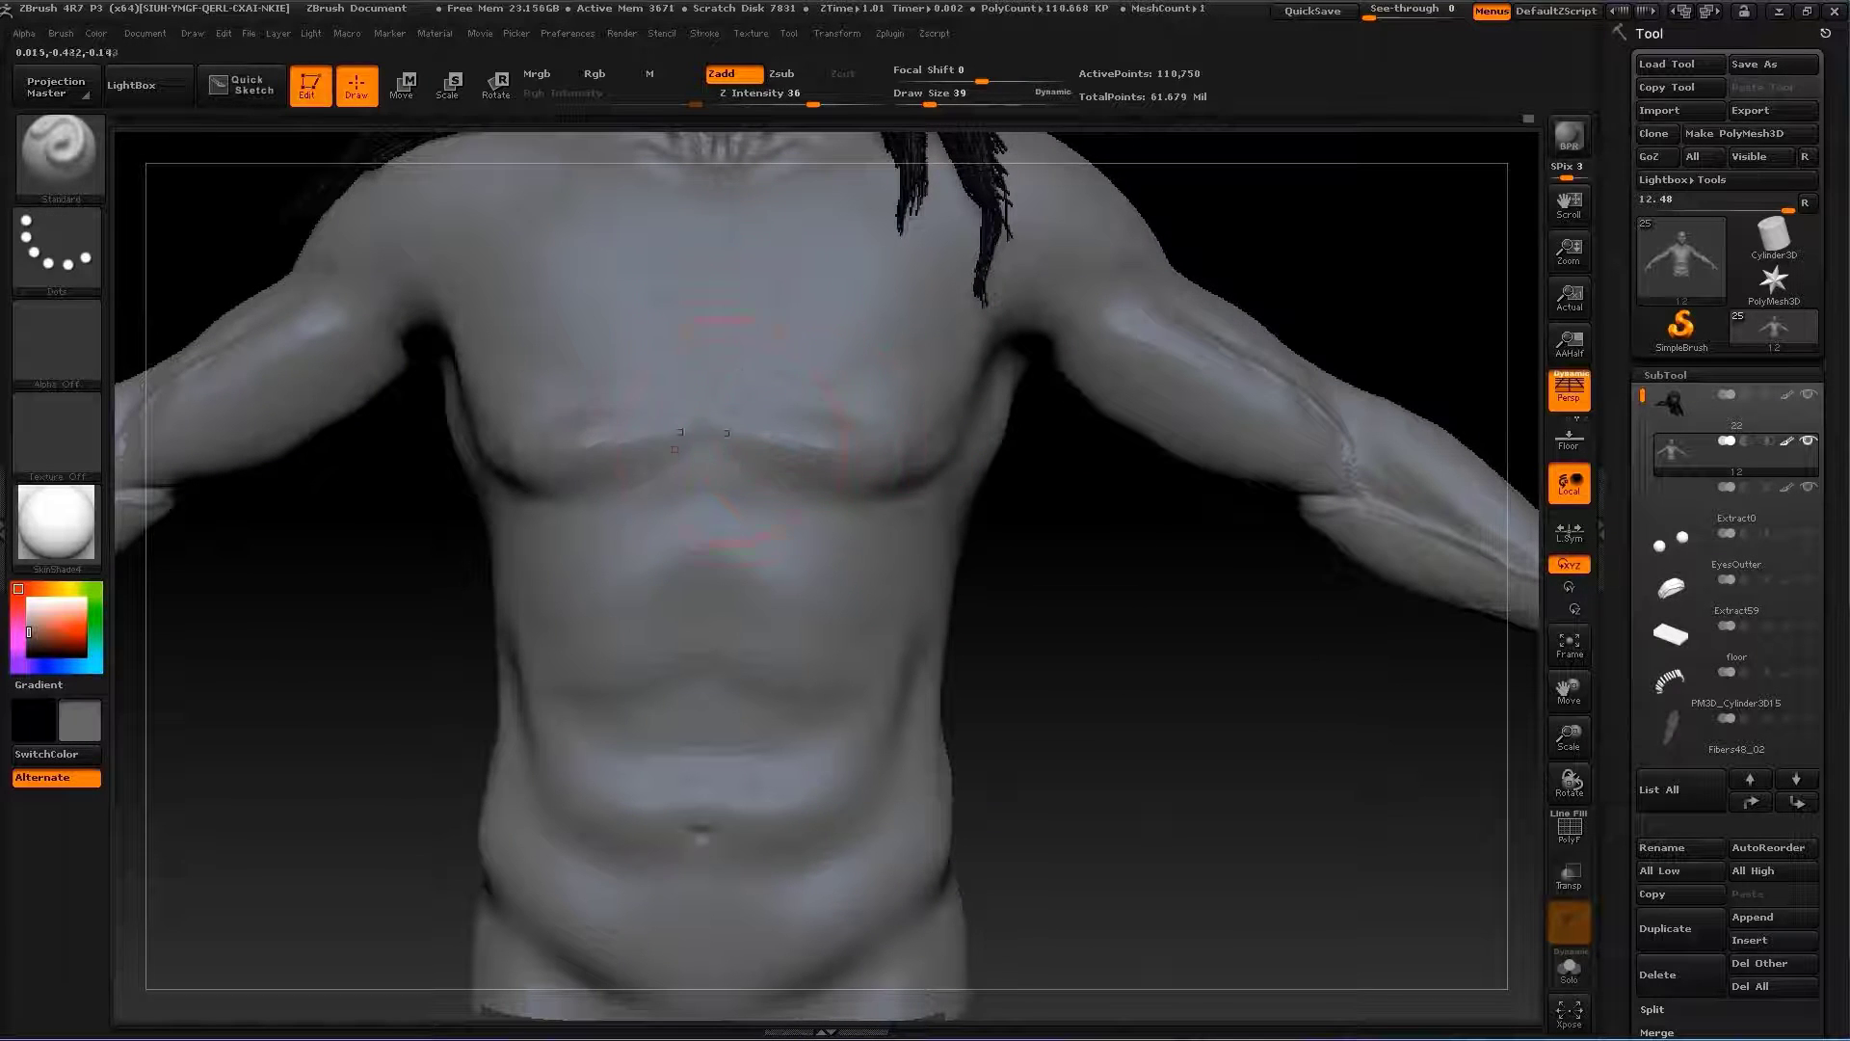
left_click_drag(1057, 544, 896, 523)
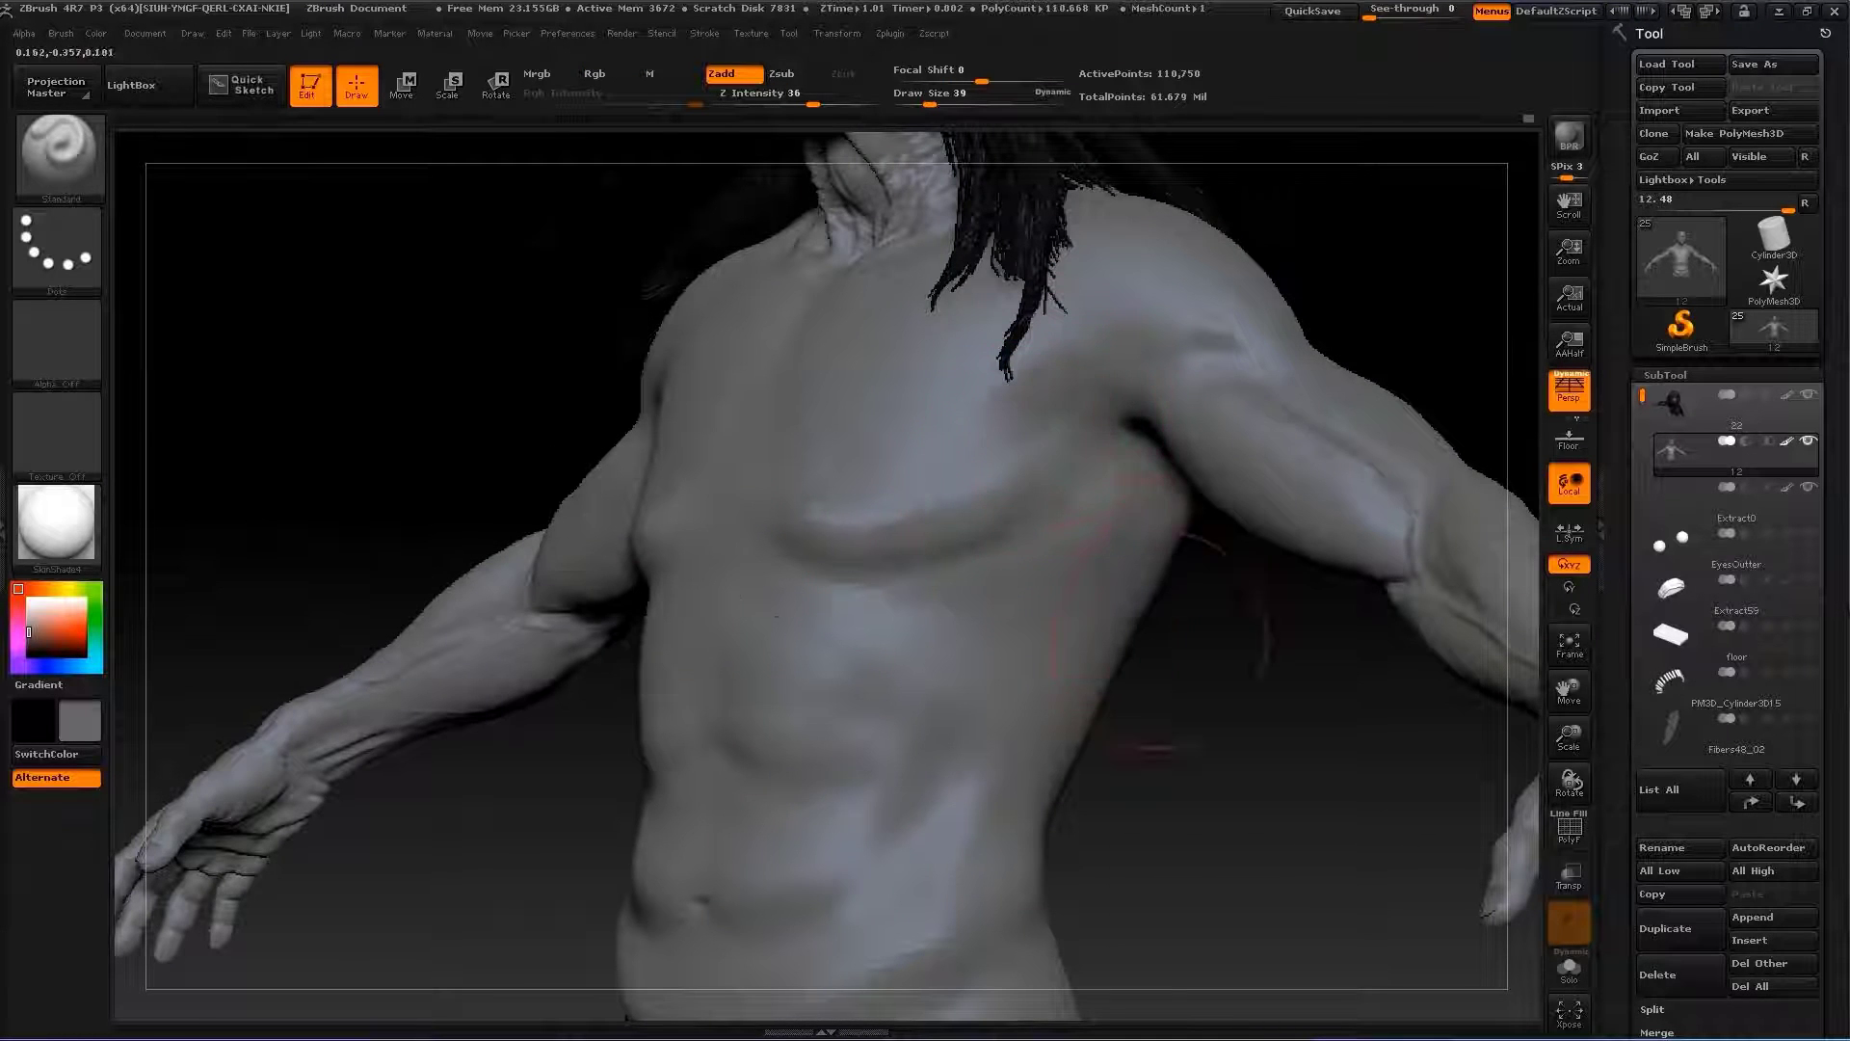
left_click_drag(1137, 607, 997, 474)
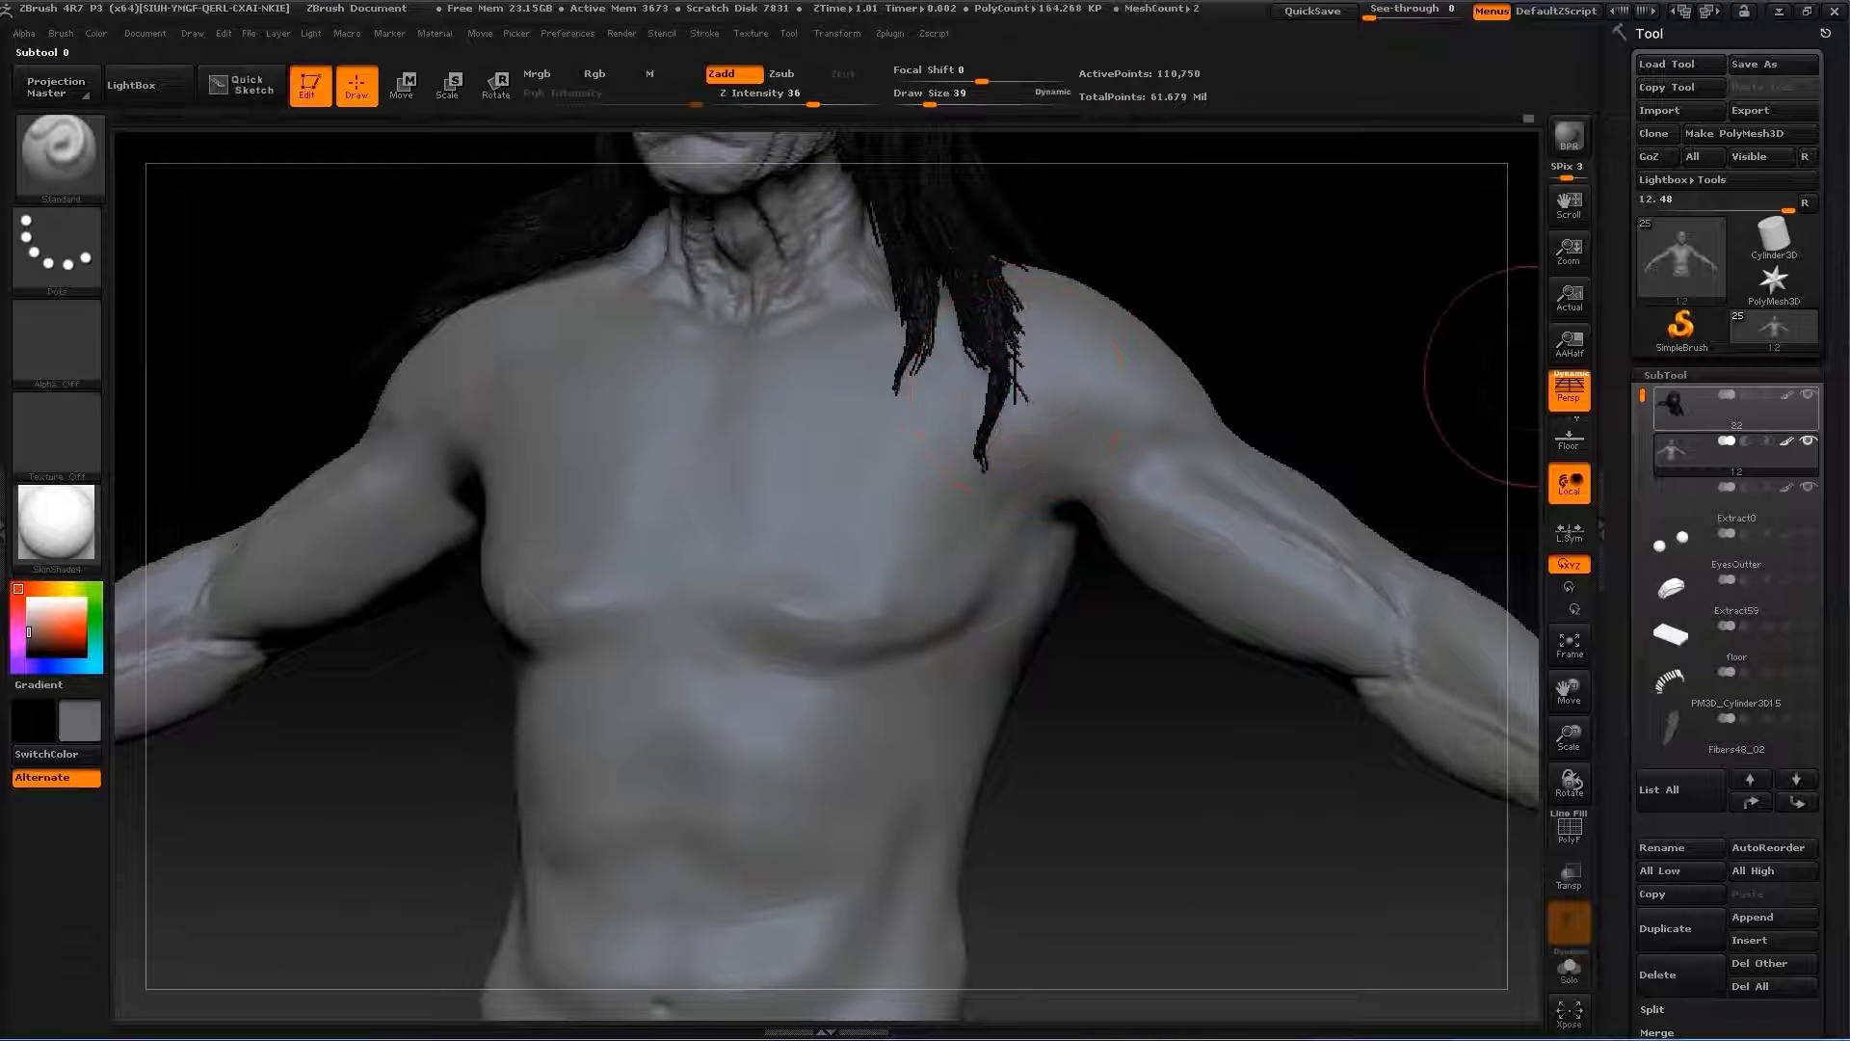
Hide the hair subtool and define the collarbones with a smaller Draw Size
left_click(1808, 394)
left_click_drag(1252, 212, 1253, 337, "alt")
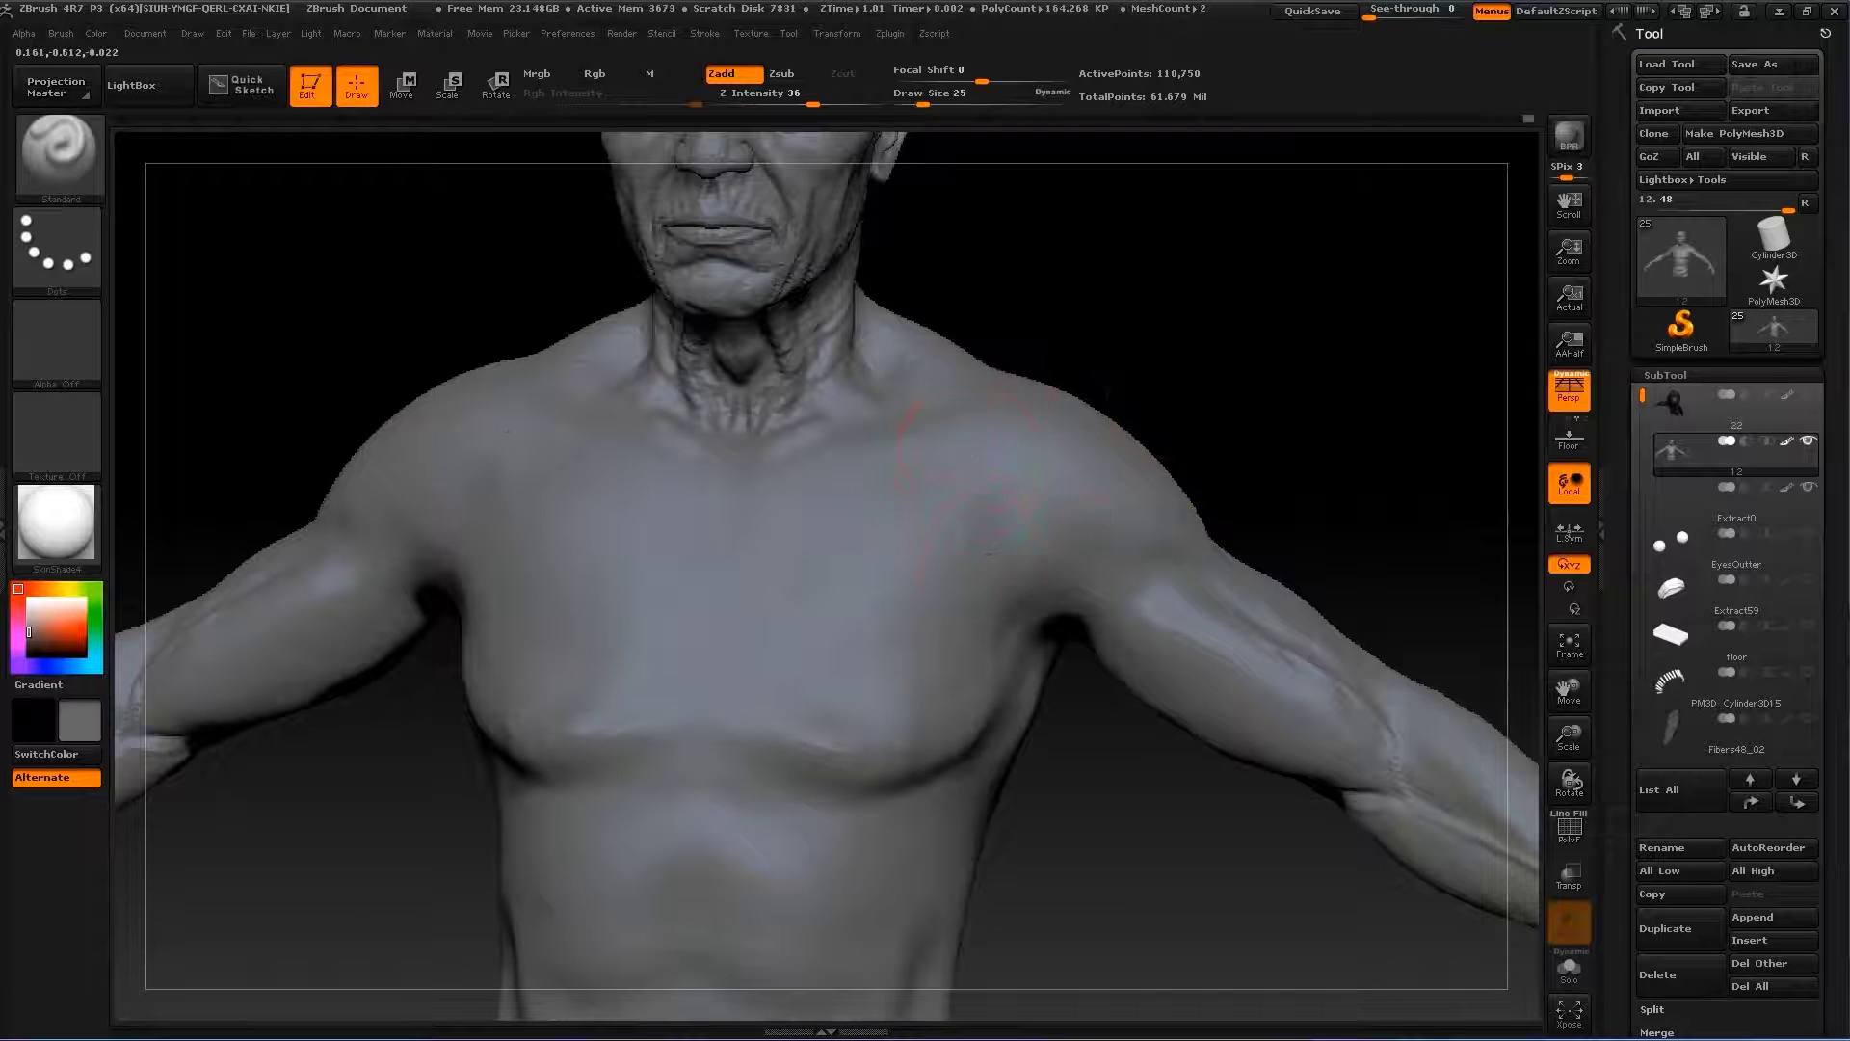
mouse_move(1003, 390)
left_mouse_down()
mouse_move(1115, 309)
mouse_move(861, 551)
left_mouse_up()
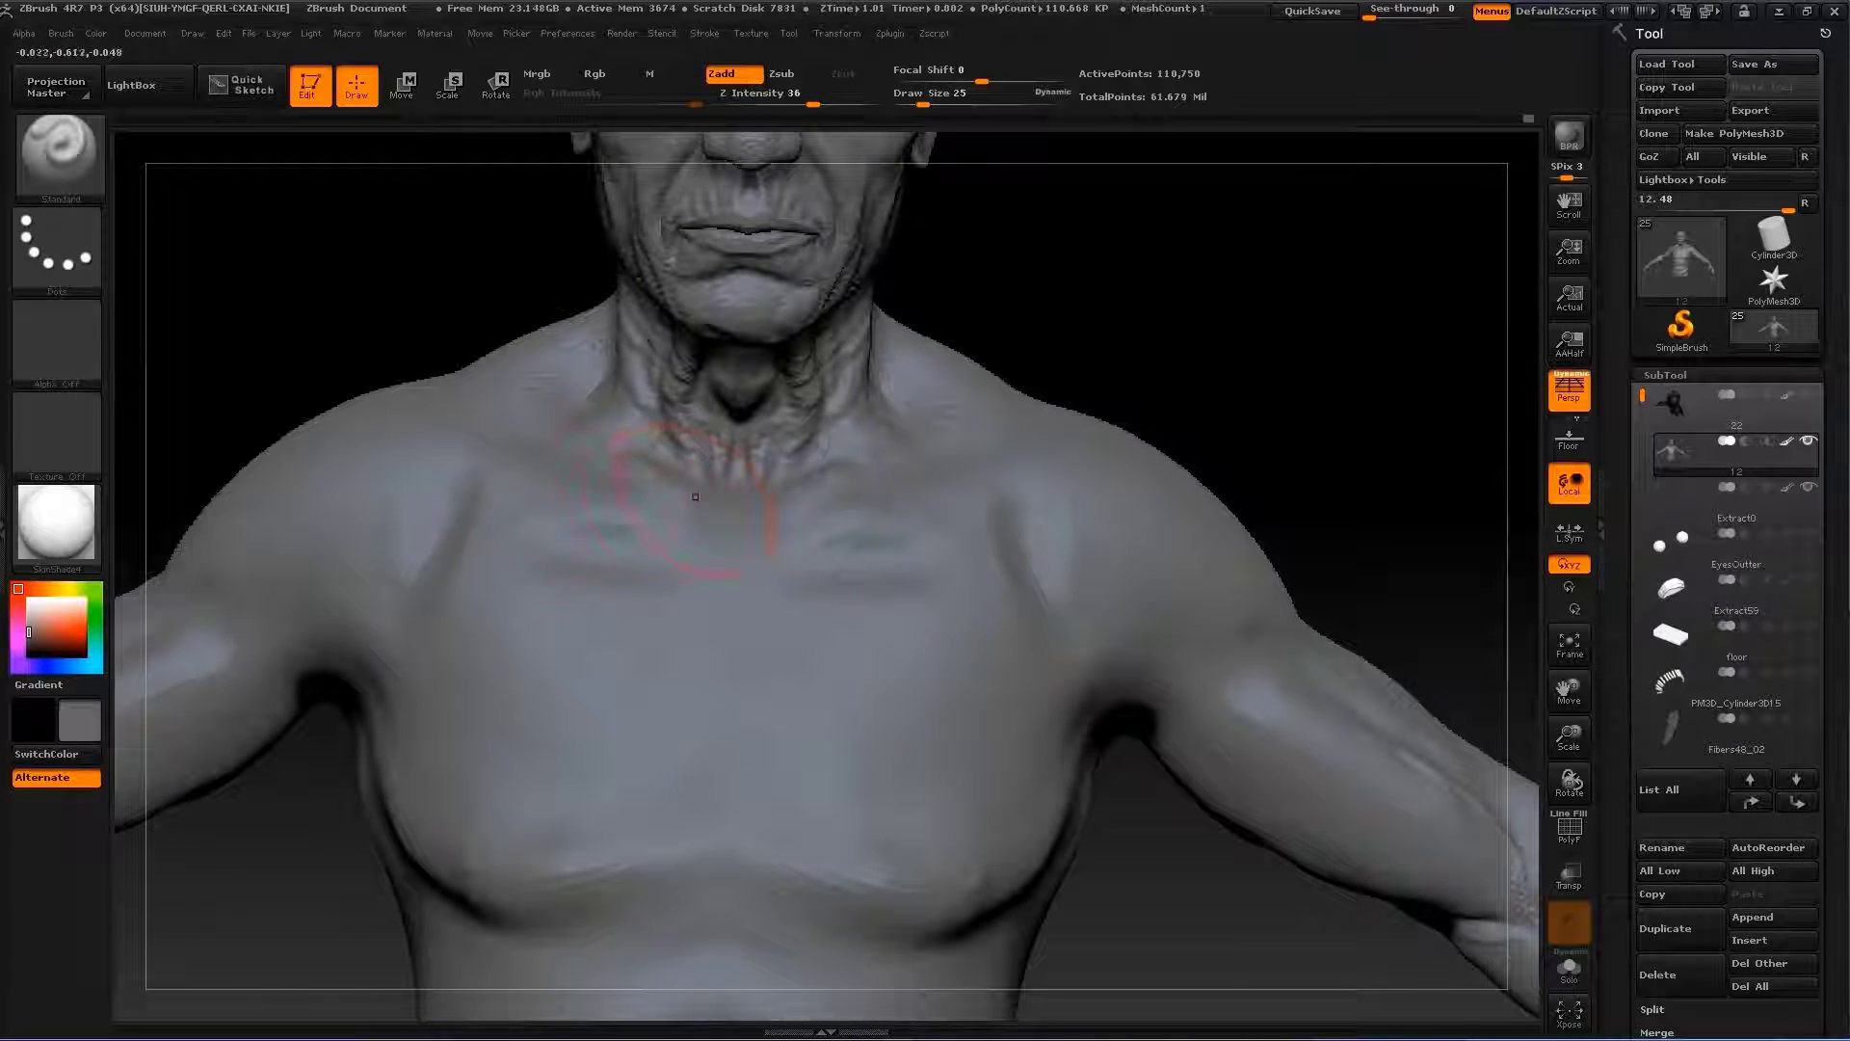
key("s")
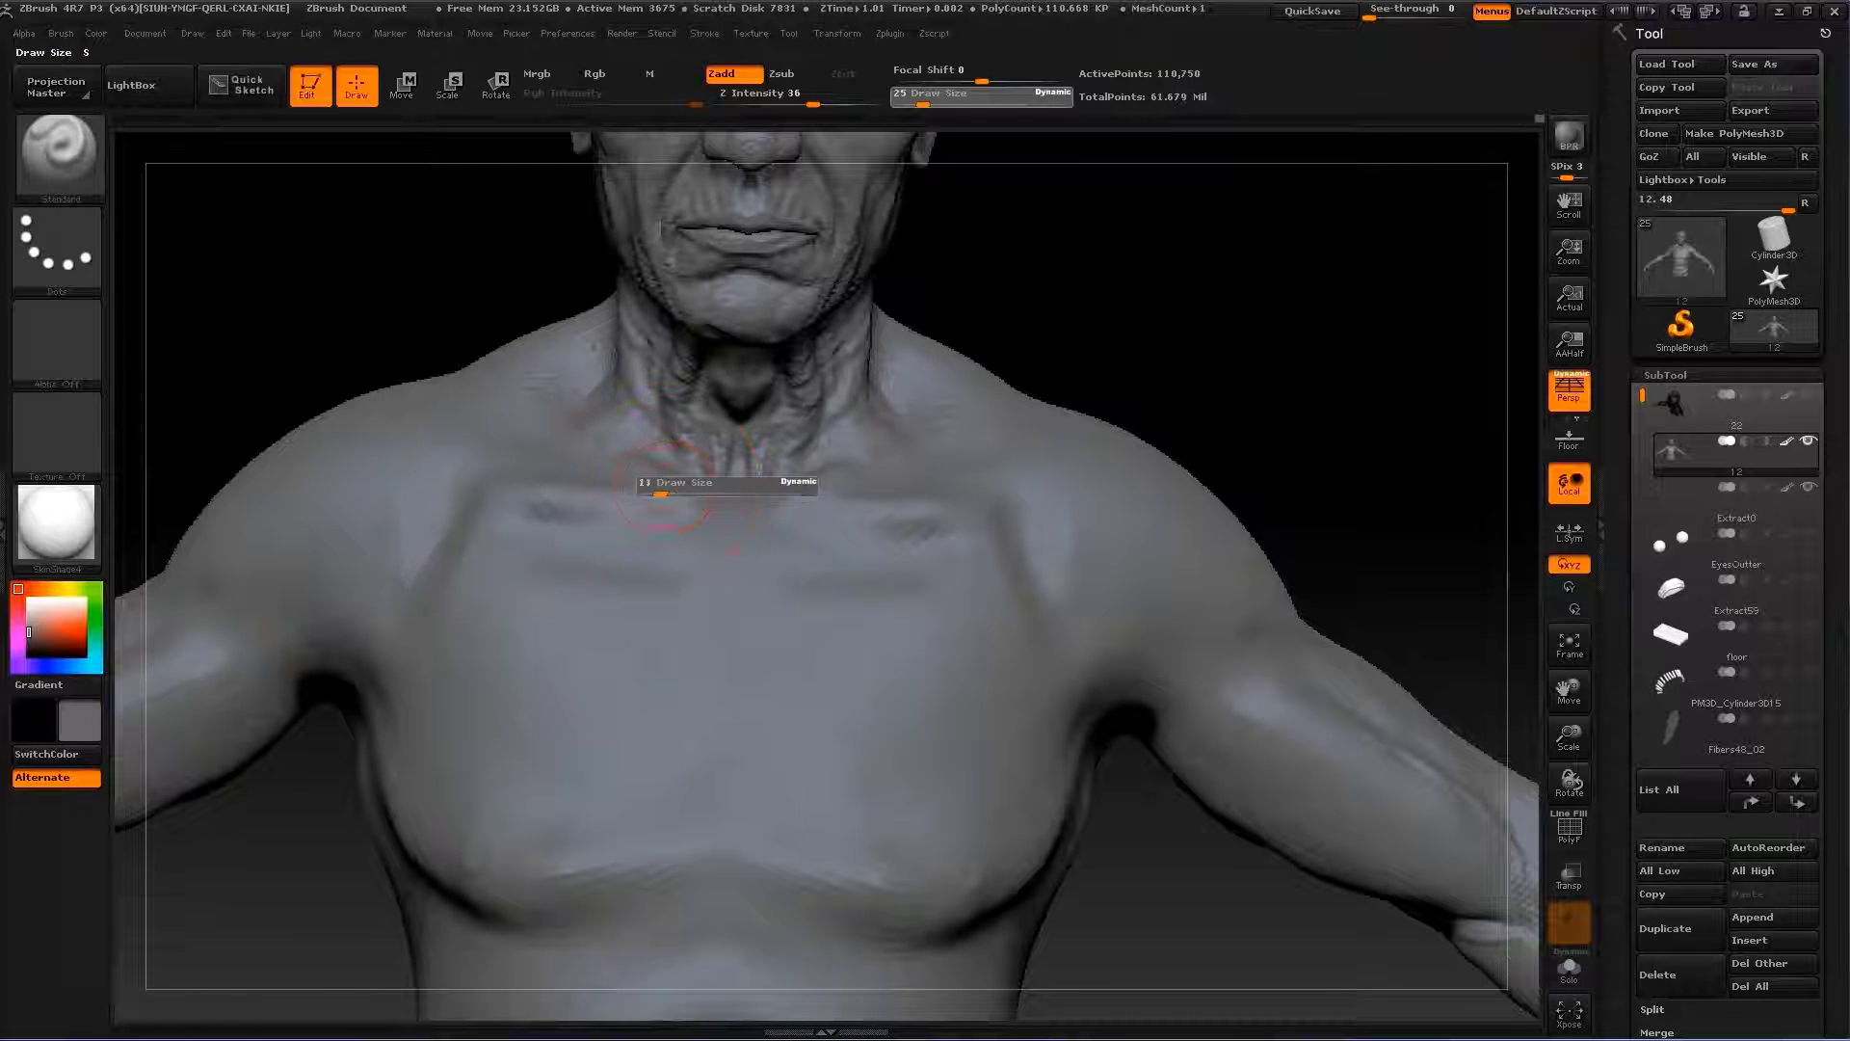
left_click_drag(660, 494, 625, 477)
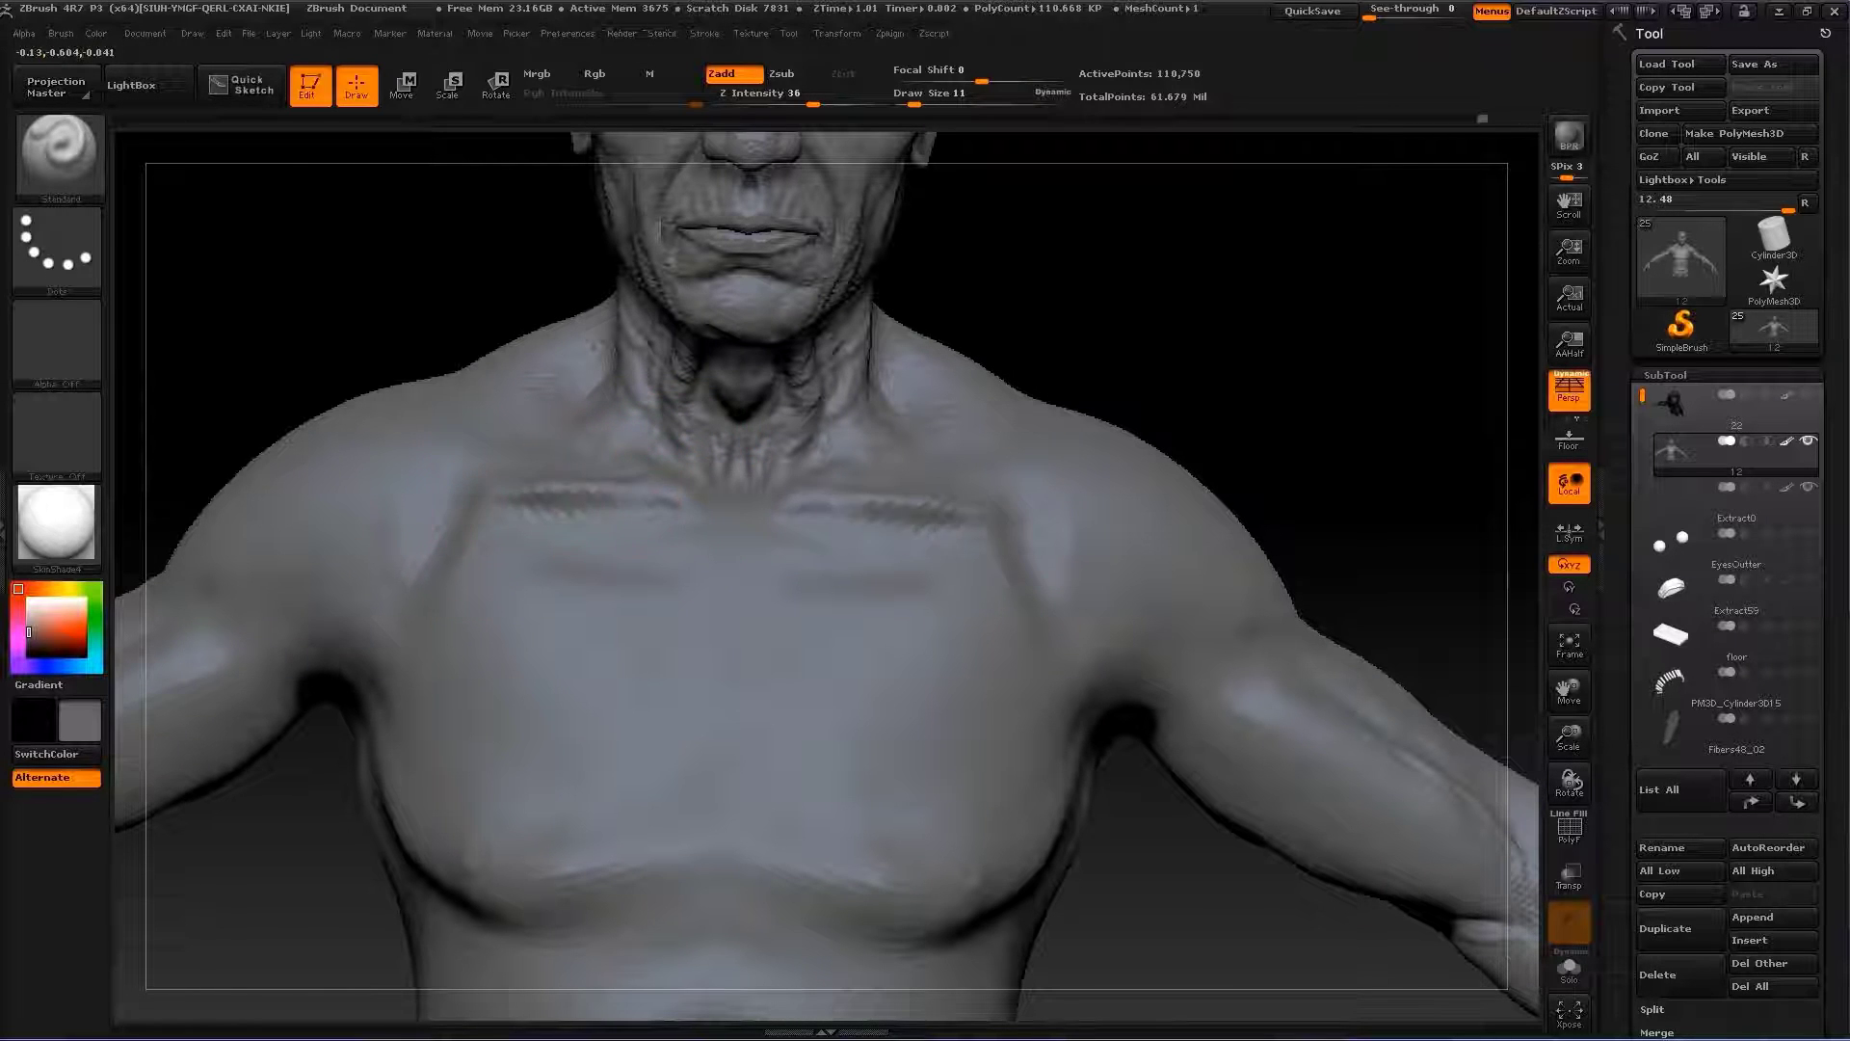
mouse_move(1243, 376)
left_mouse_down()
mouse_move(1291, 407)
mouse_move(977, 465)
mouse_move(959, 424)
mouse_move(1251, 372)
mouse_move(1198, 322)
left_mouse_up()
key("]")
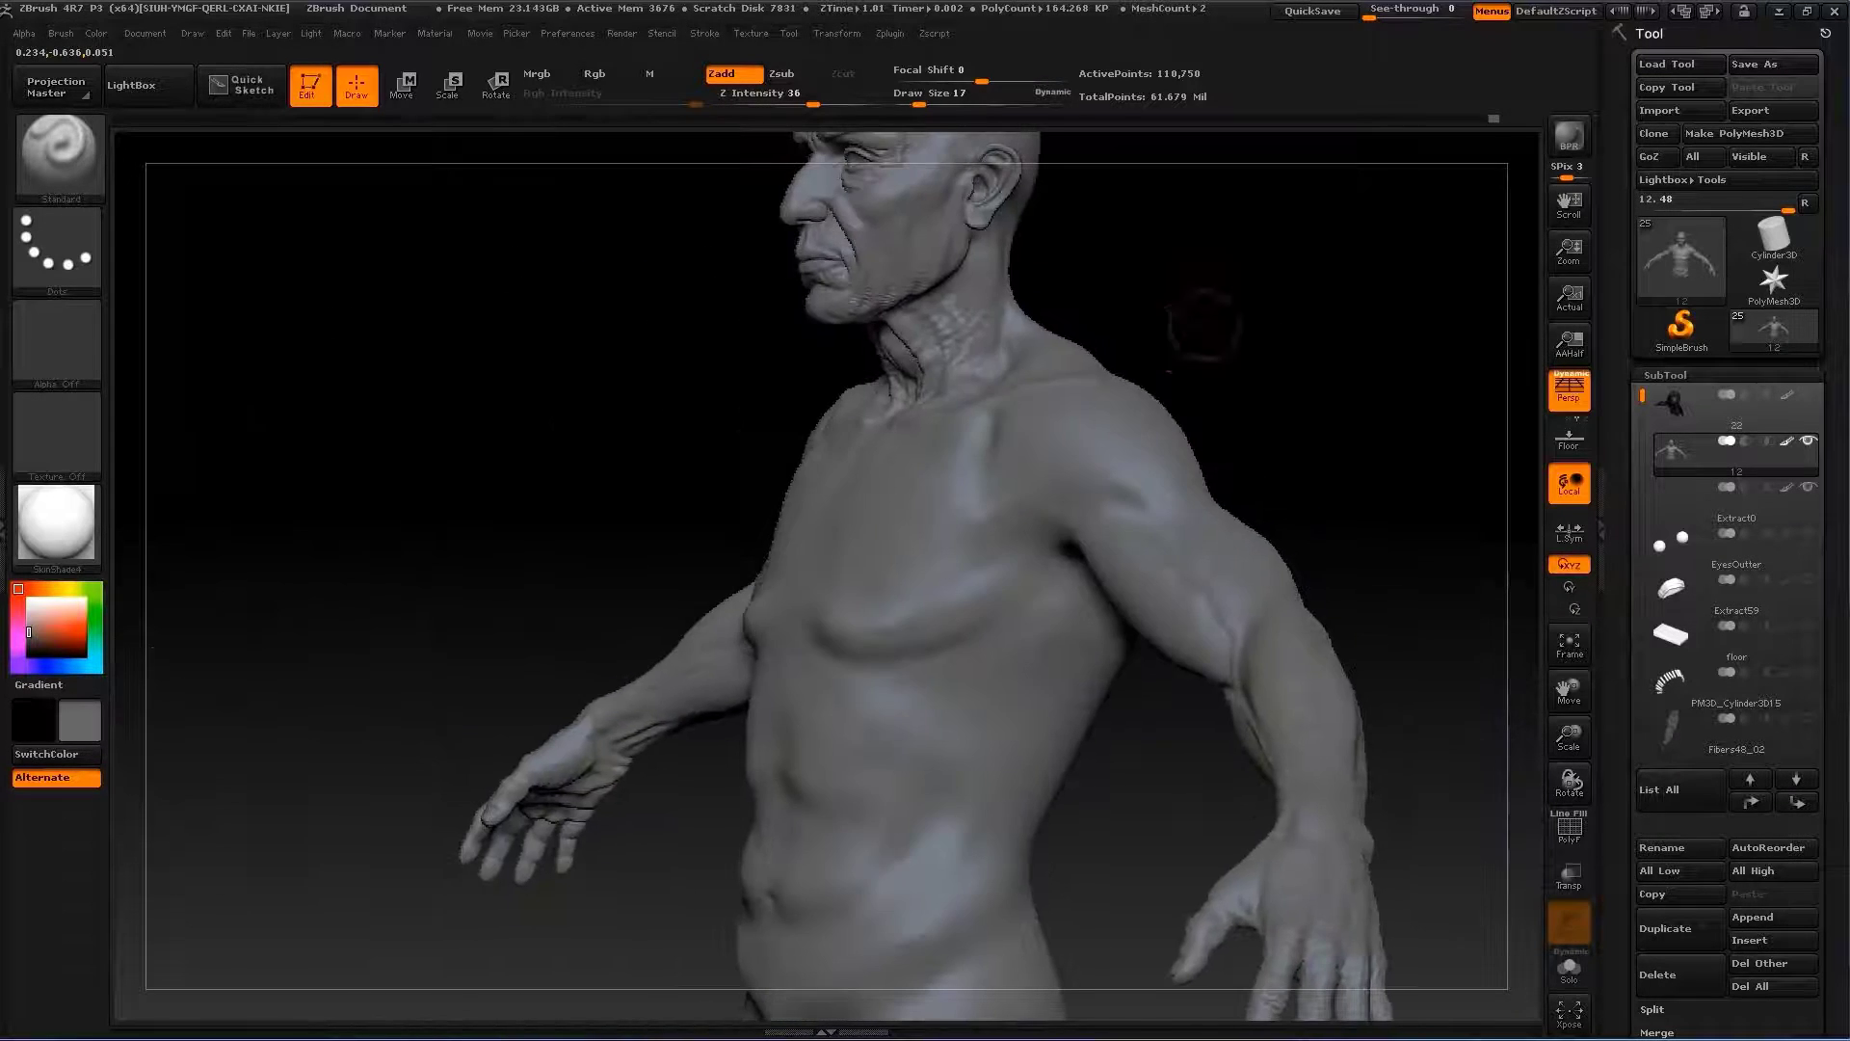
Reshape the side of the chest and flanks with the Move brush
key("b")
key("m")
key("v")
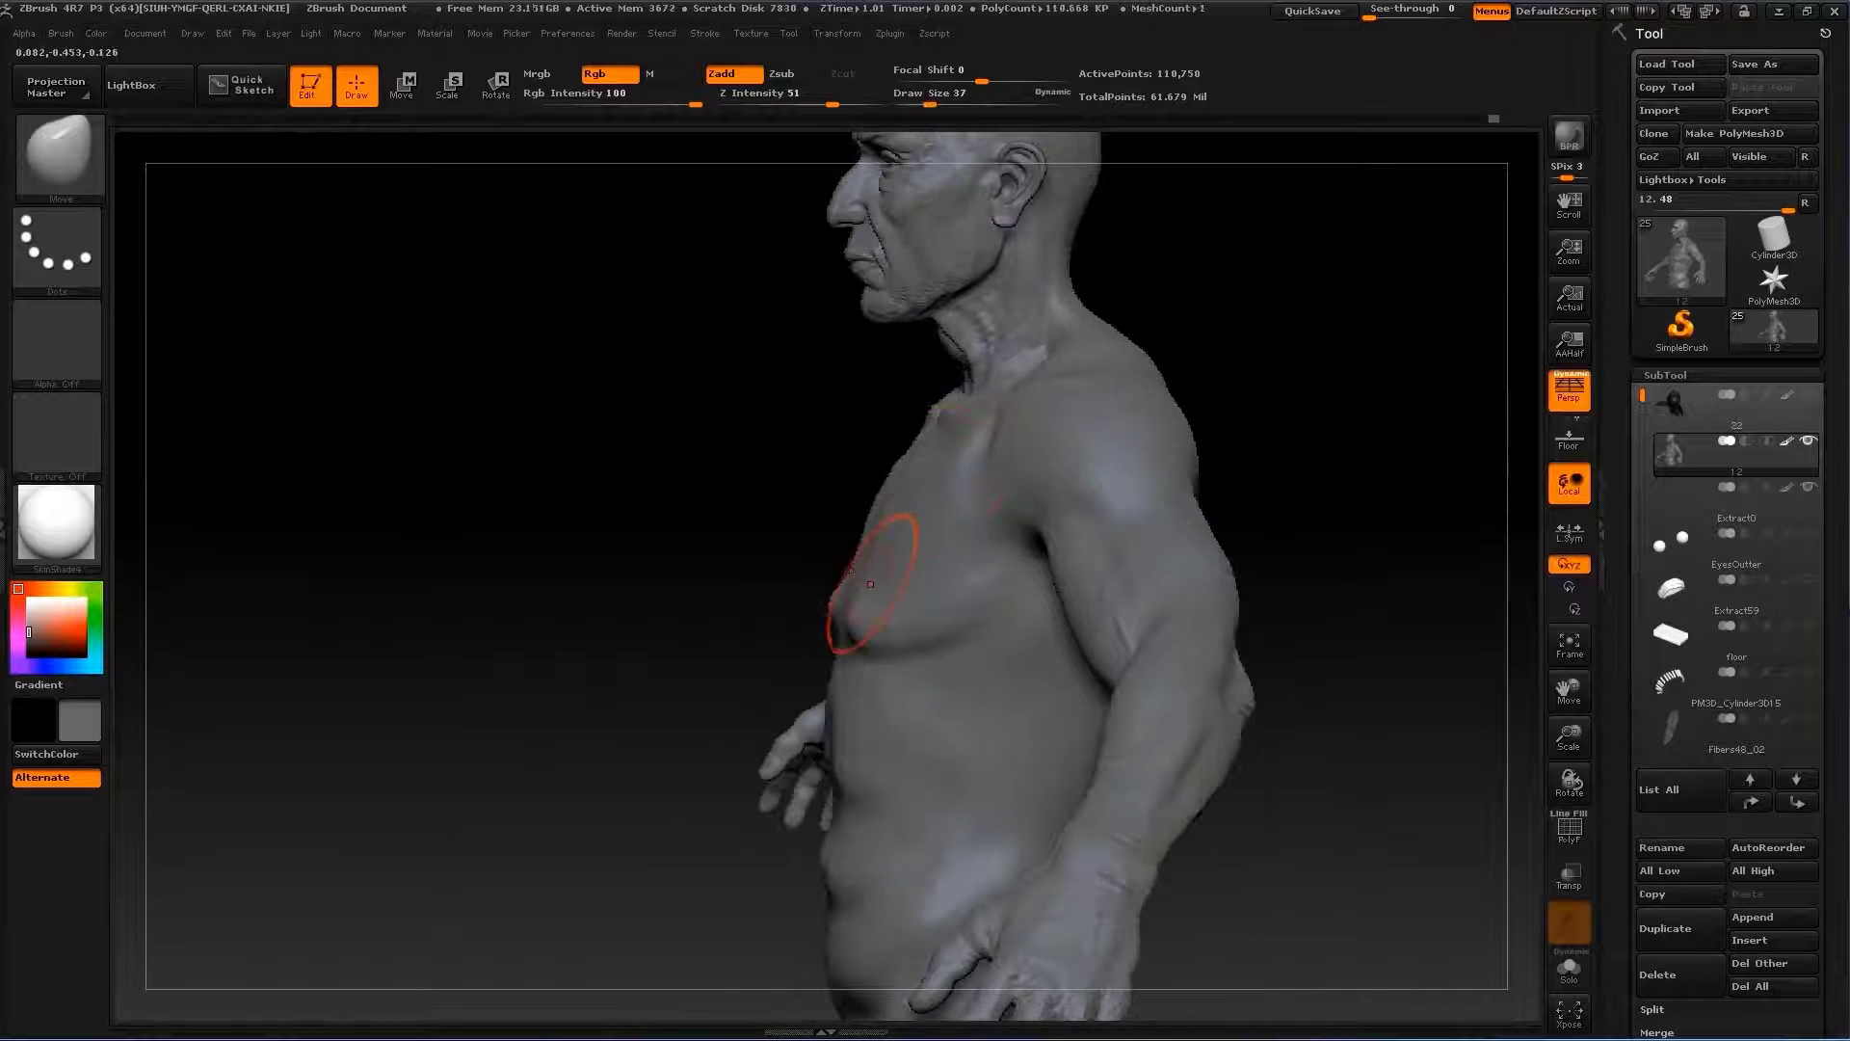
left_click_drag(742, 569, 722, 367, "alt")
key("s")
left_click_drag(868, 386, 834, 377)
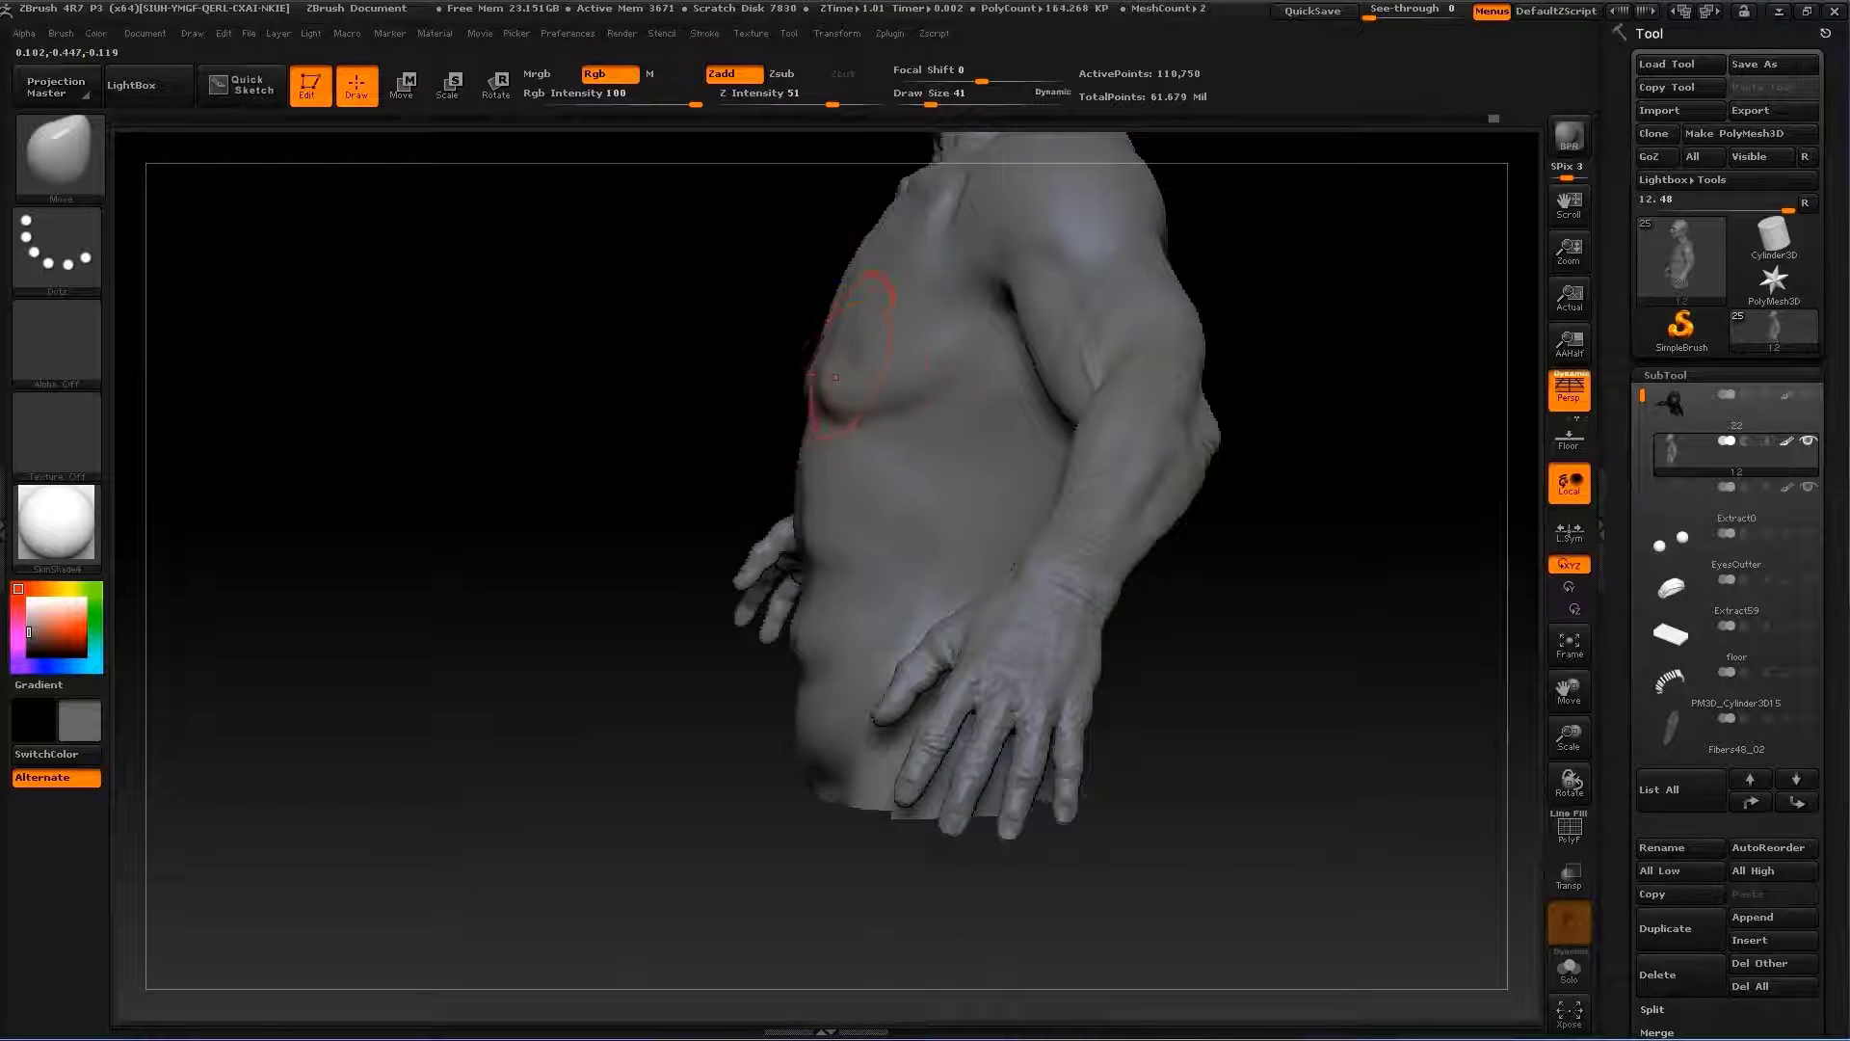
mouse_move(624, 576)
left_mouse_down()
mouse_move(743, 702)
mouse_move(915, 674)
left_mouse_up()
key("s")
key("s")
mouse_move(888, 599)
left_mouse_down()
mouse_move(1094, 595)
mouse_move(992, 617)
mouse_move(926, 688)
mouse_move(881, 688)
left_mouse_up()
key("s")
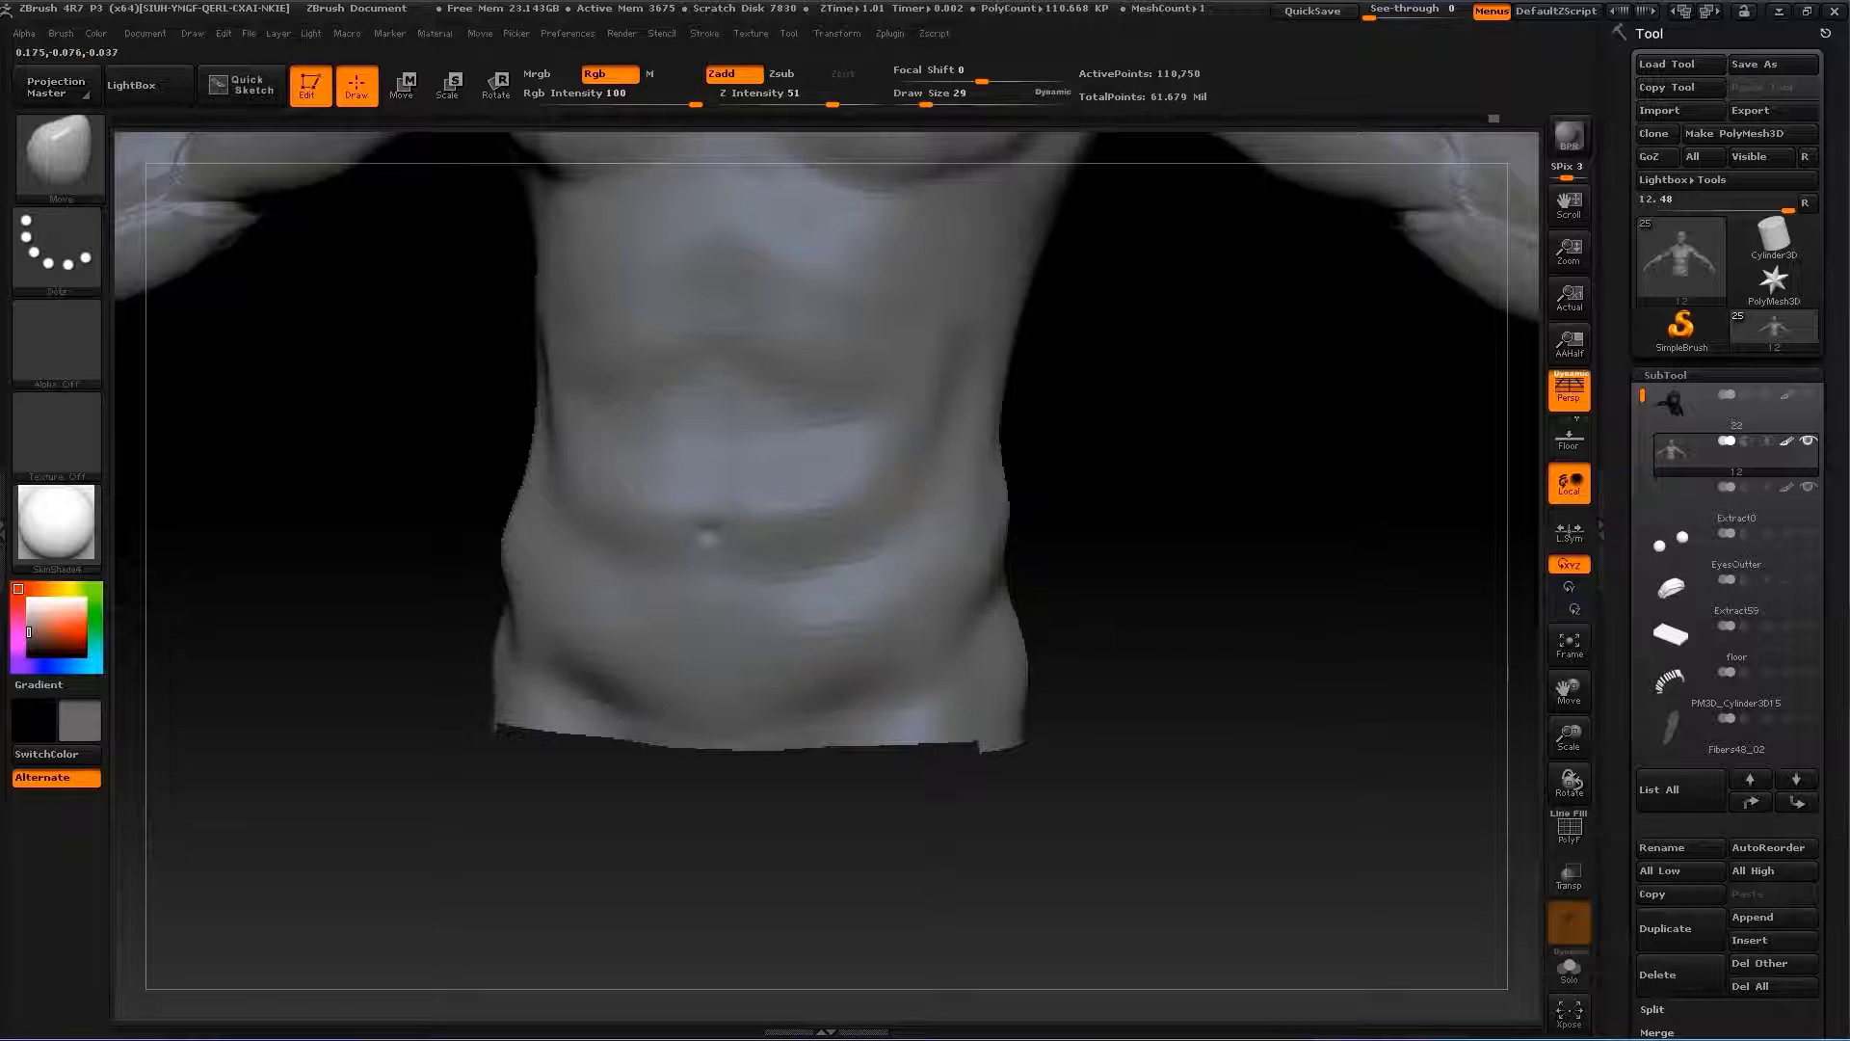
left_click_drag(1099, 636, 1017, 549)
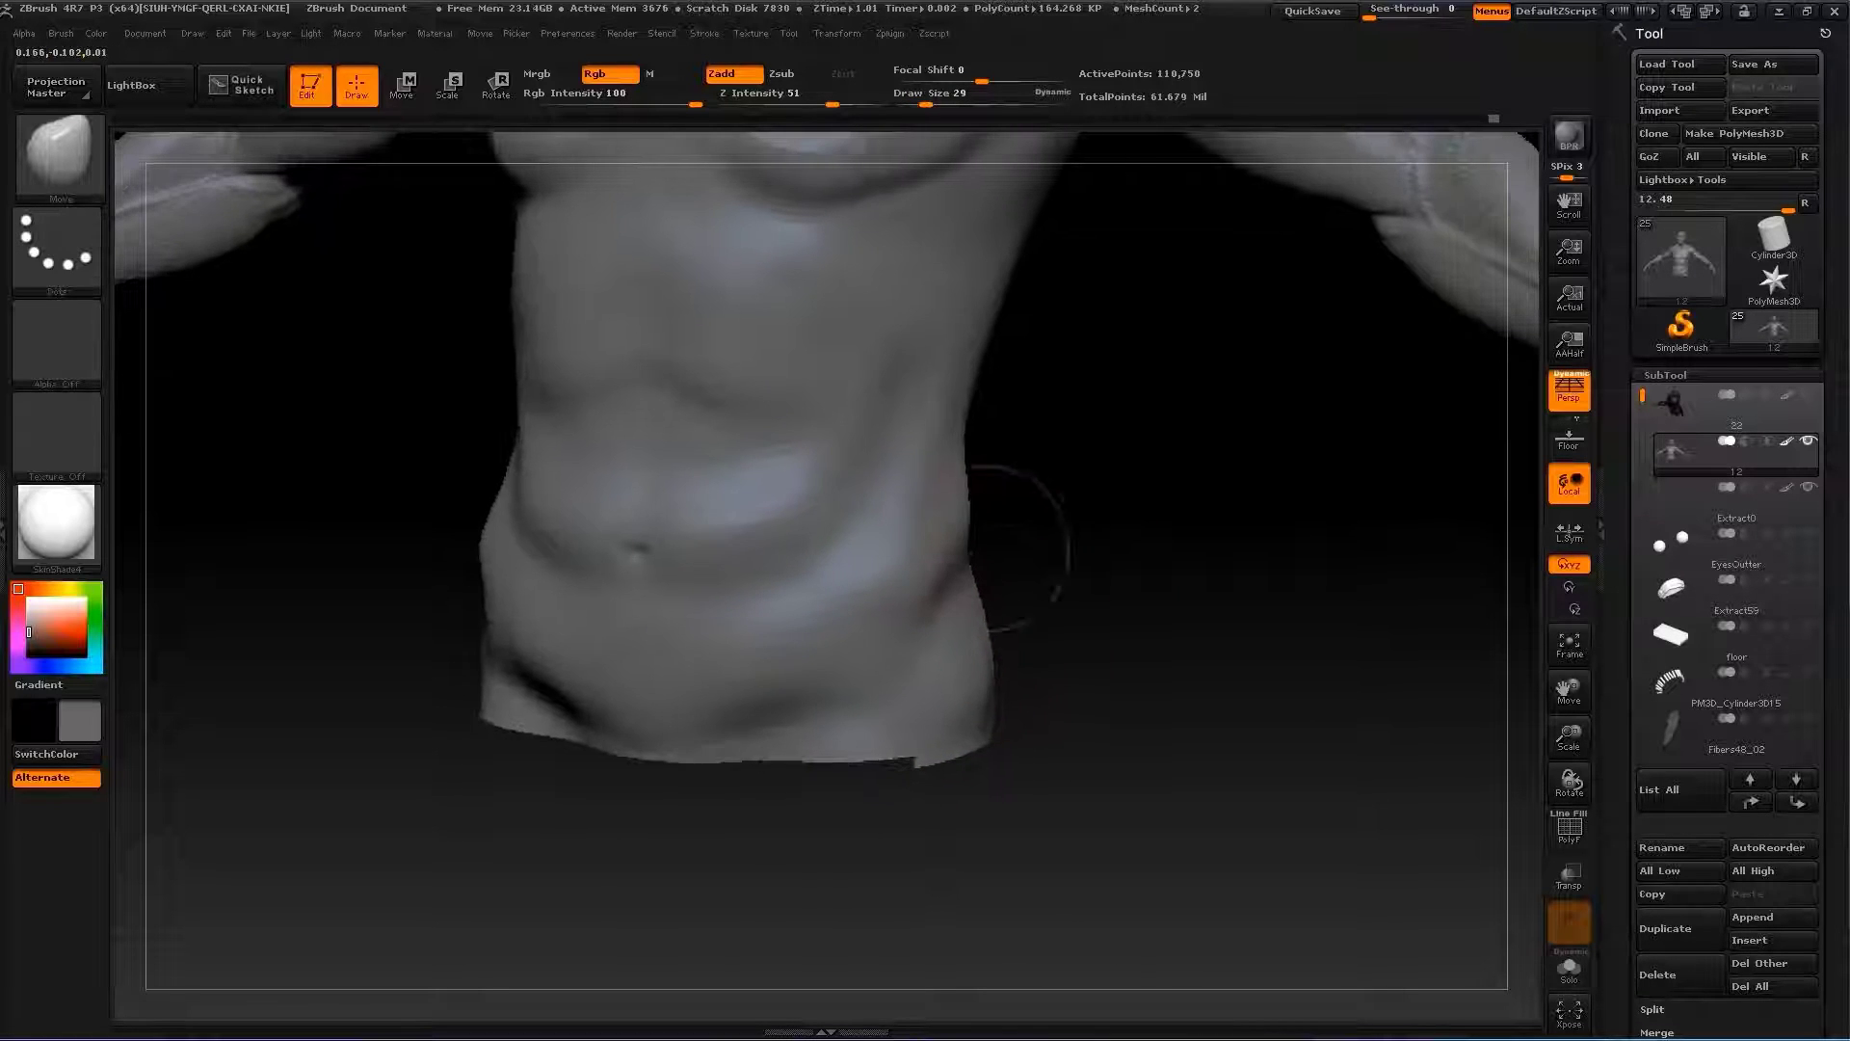
Build up the front of the torso with the ClayBuildup brush
key("b")
key("c")
key("b")
left_click_drag(1050, 568, 974, 491)
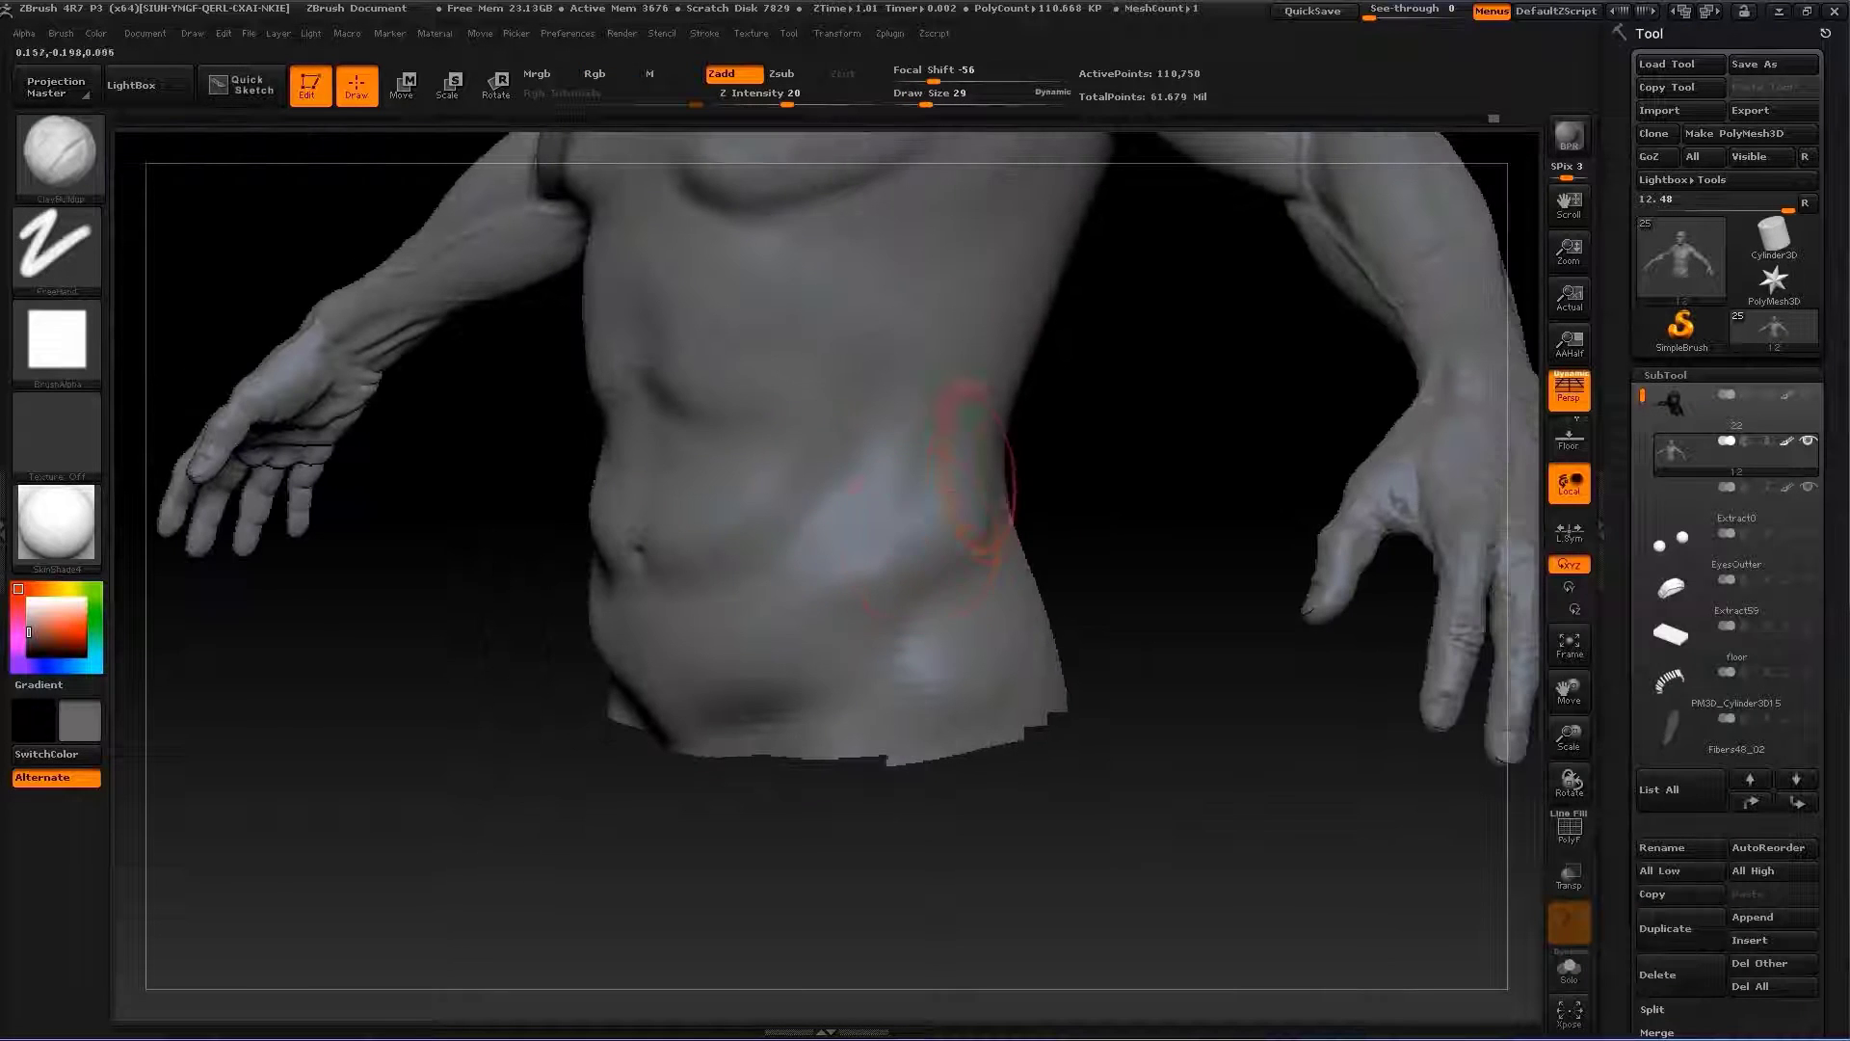
left_click_drag(868, 579, 966, 523)
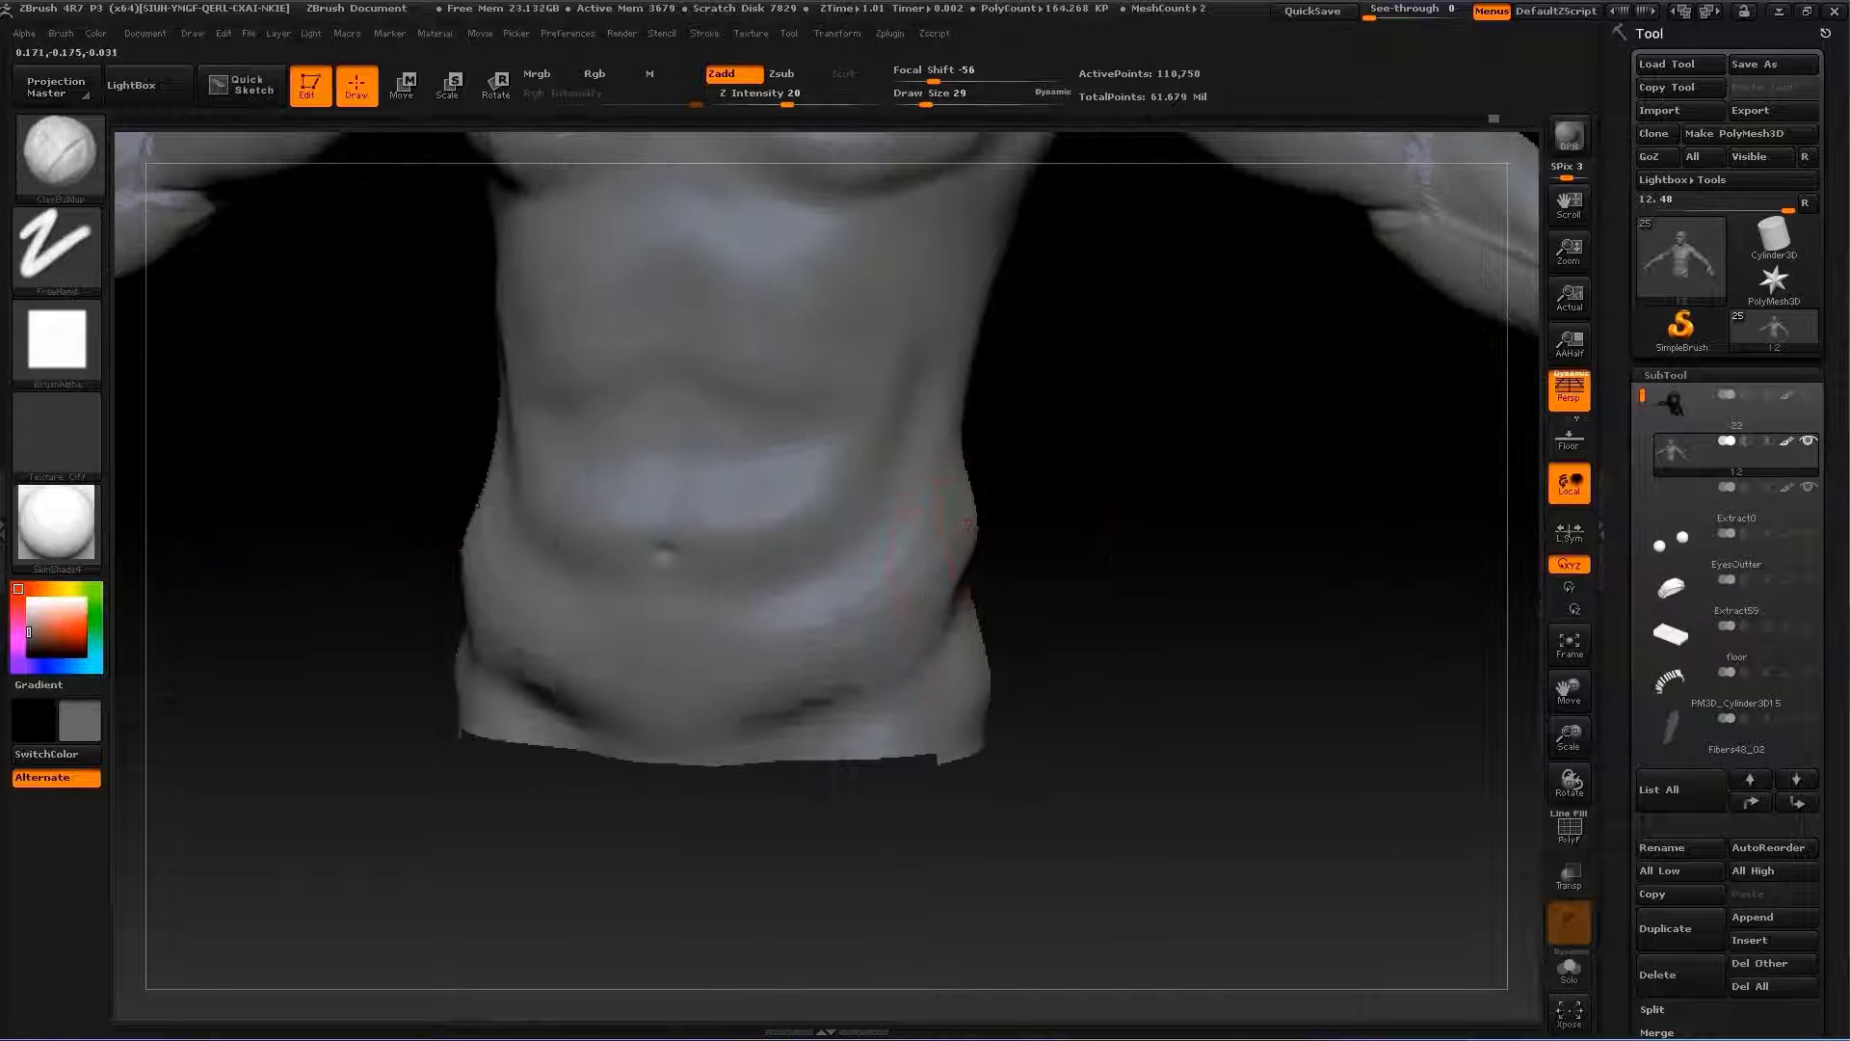
Carve a deep fold along the lower belly with Dam_Standard
key("b")
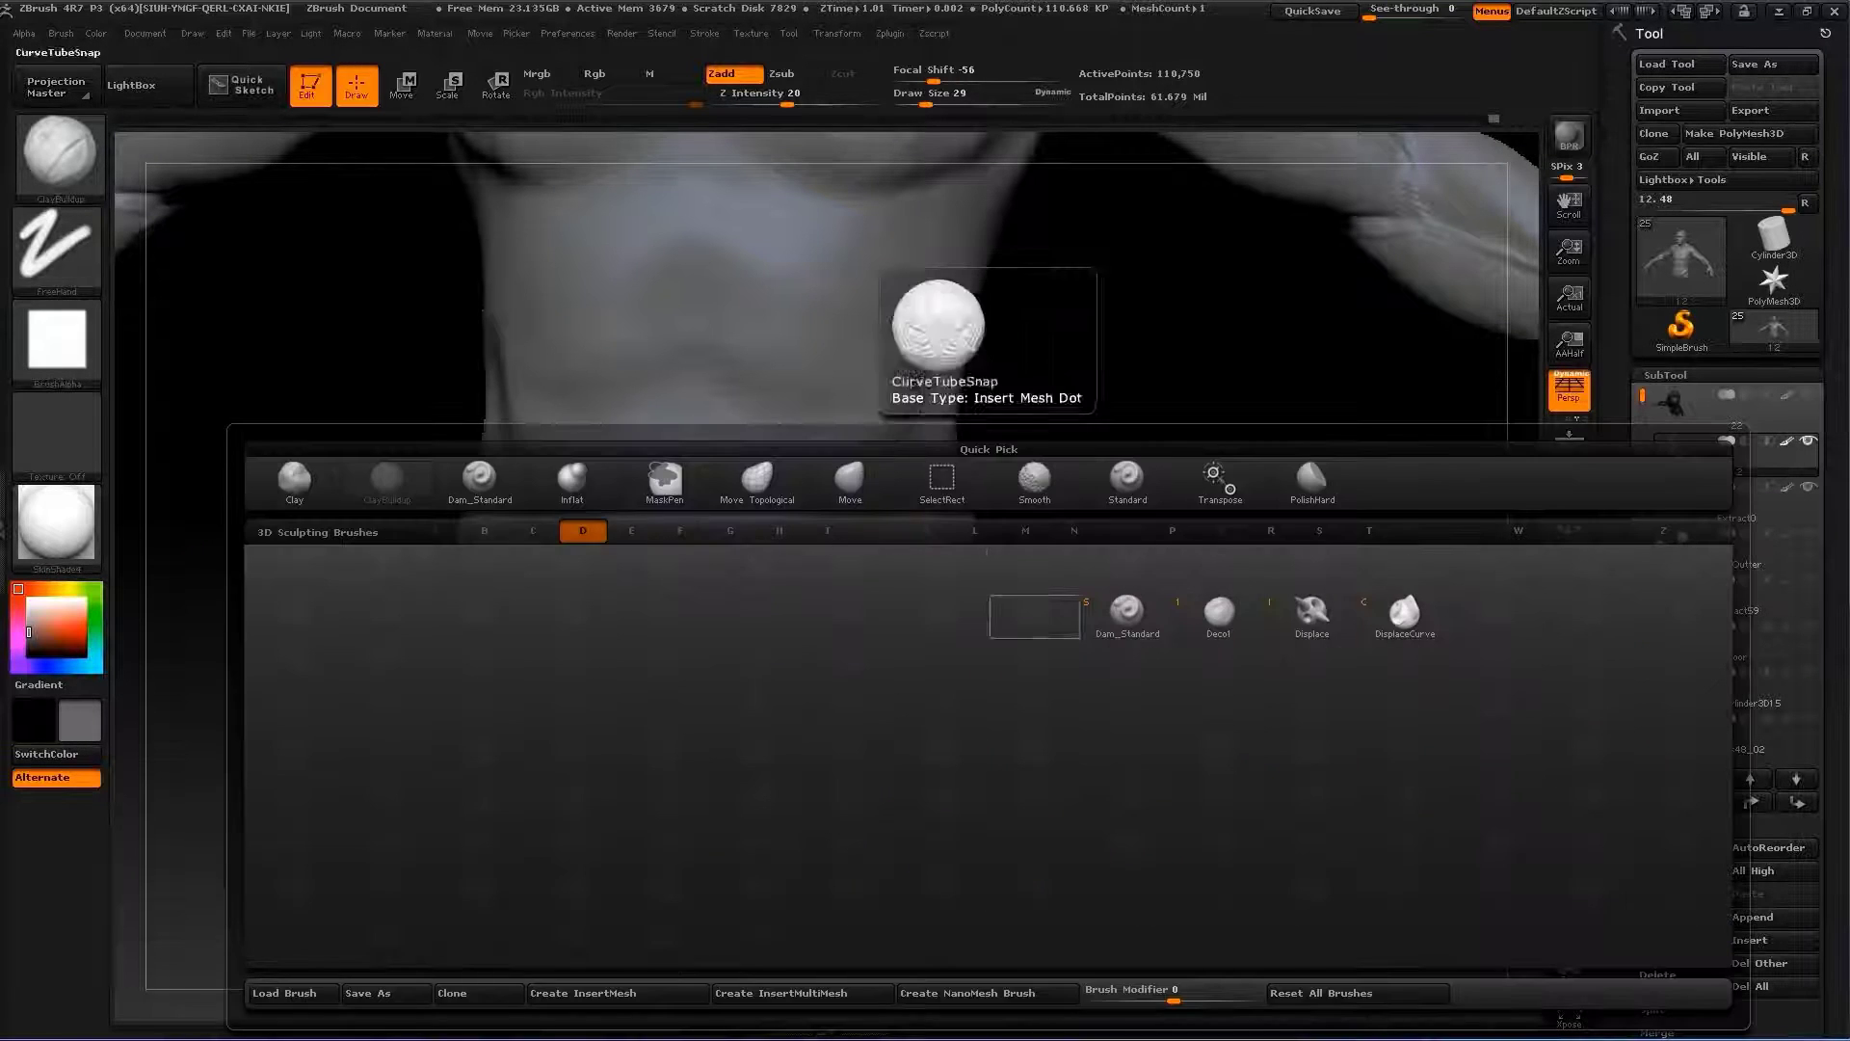
key("d")
key("s")
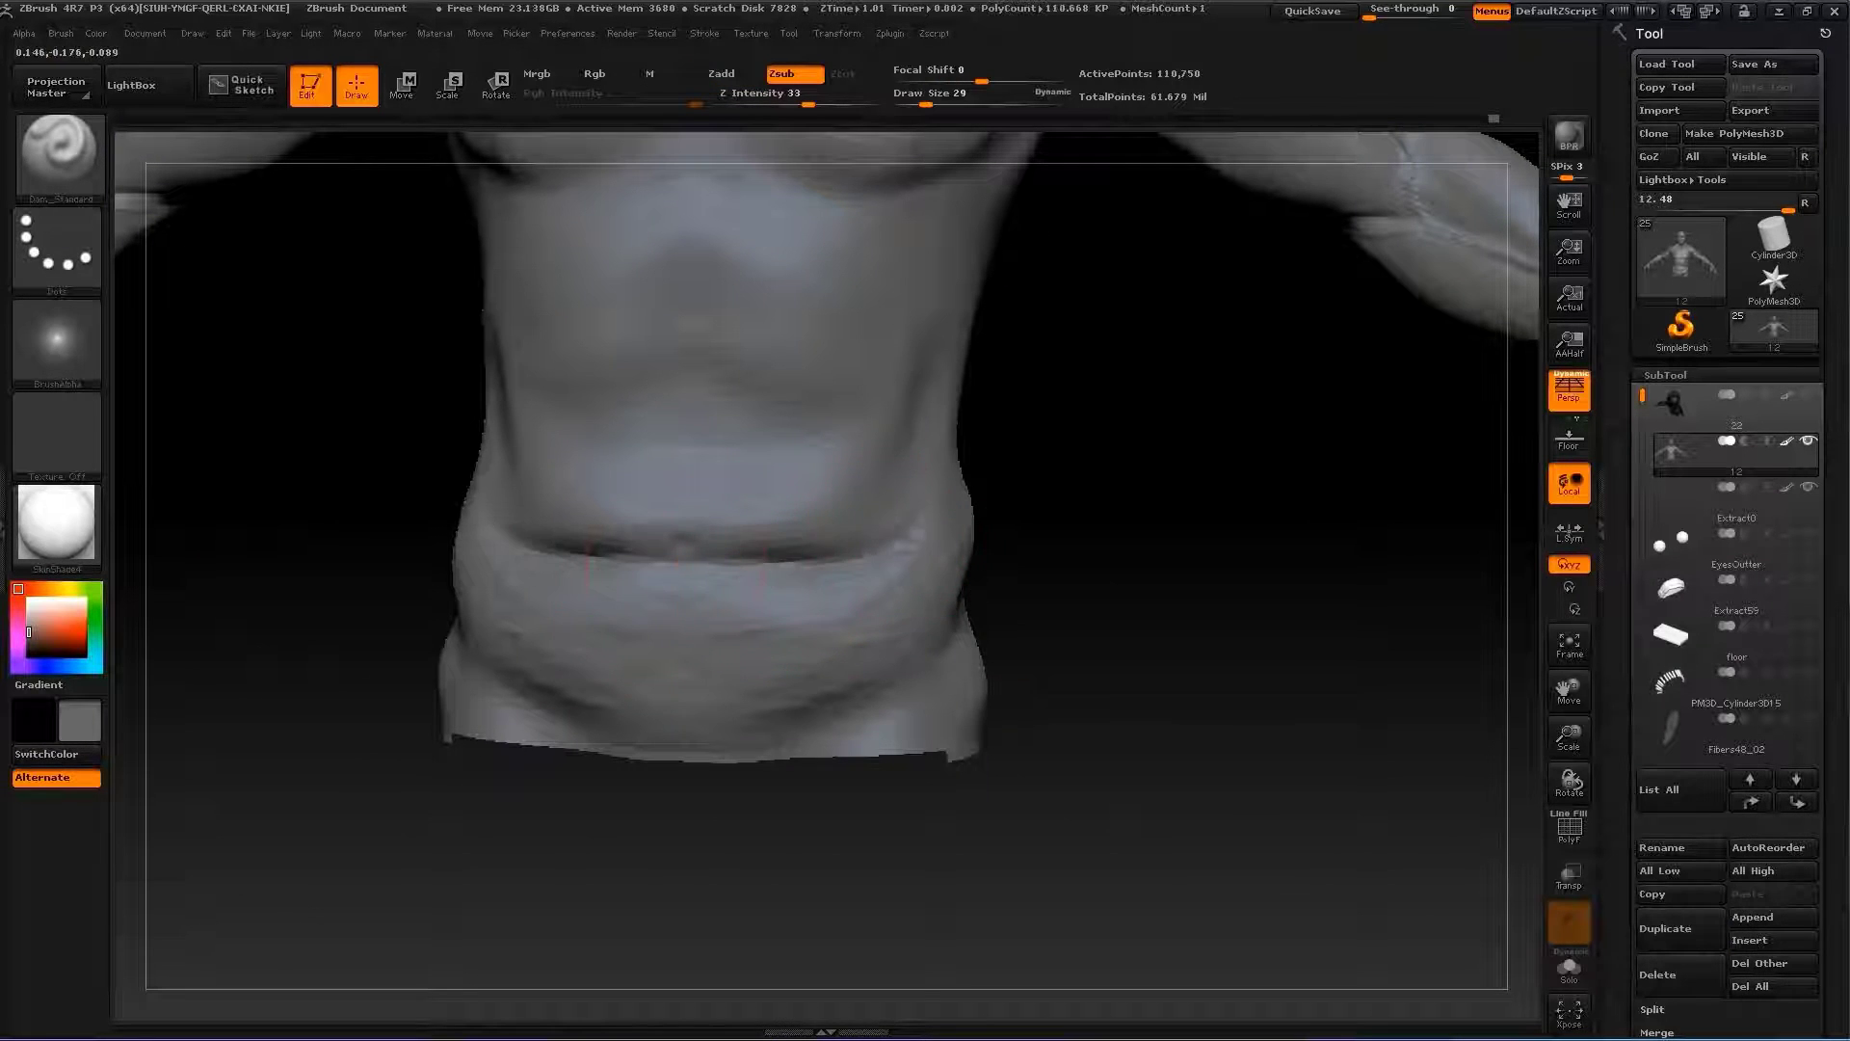
mouse_move(973, 569)
left_mouse_down()
mouse_move(1000, 557)
mouse_move(992, 487)
mouse_move(1045, 616)
mouse_move(784, 463)
left_mouse_up()
Adjust the shape of the back with the Move brush
key("b")
key("m")
key("v")
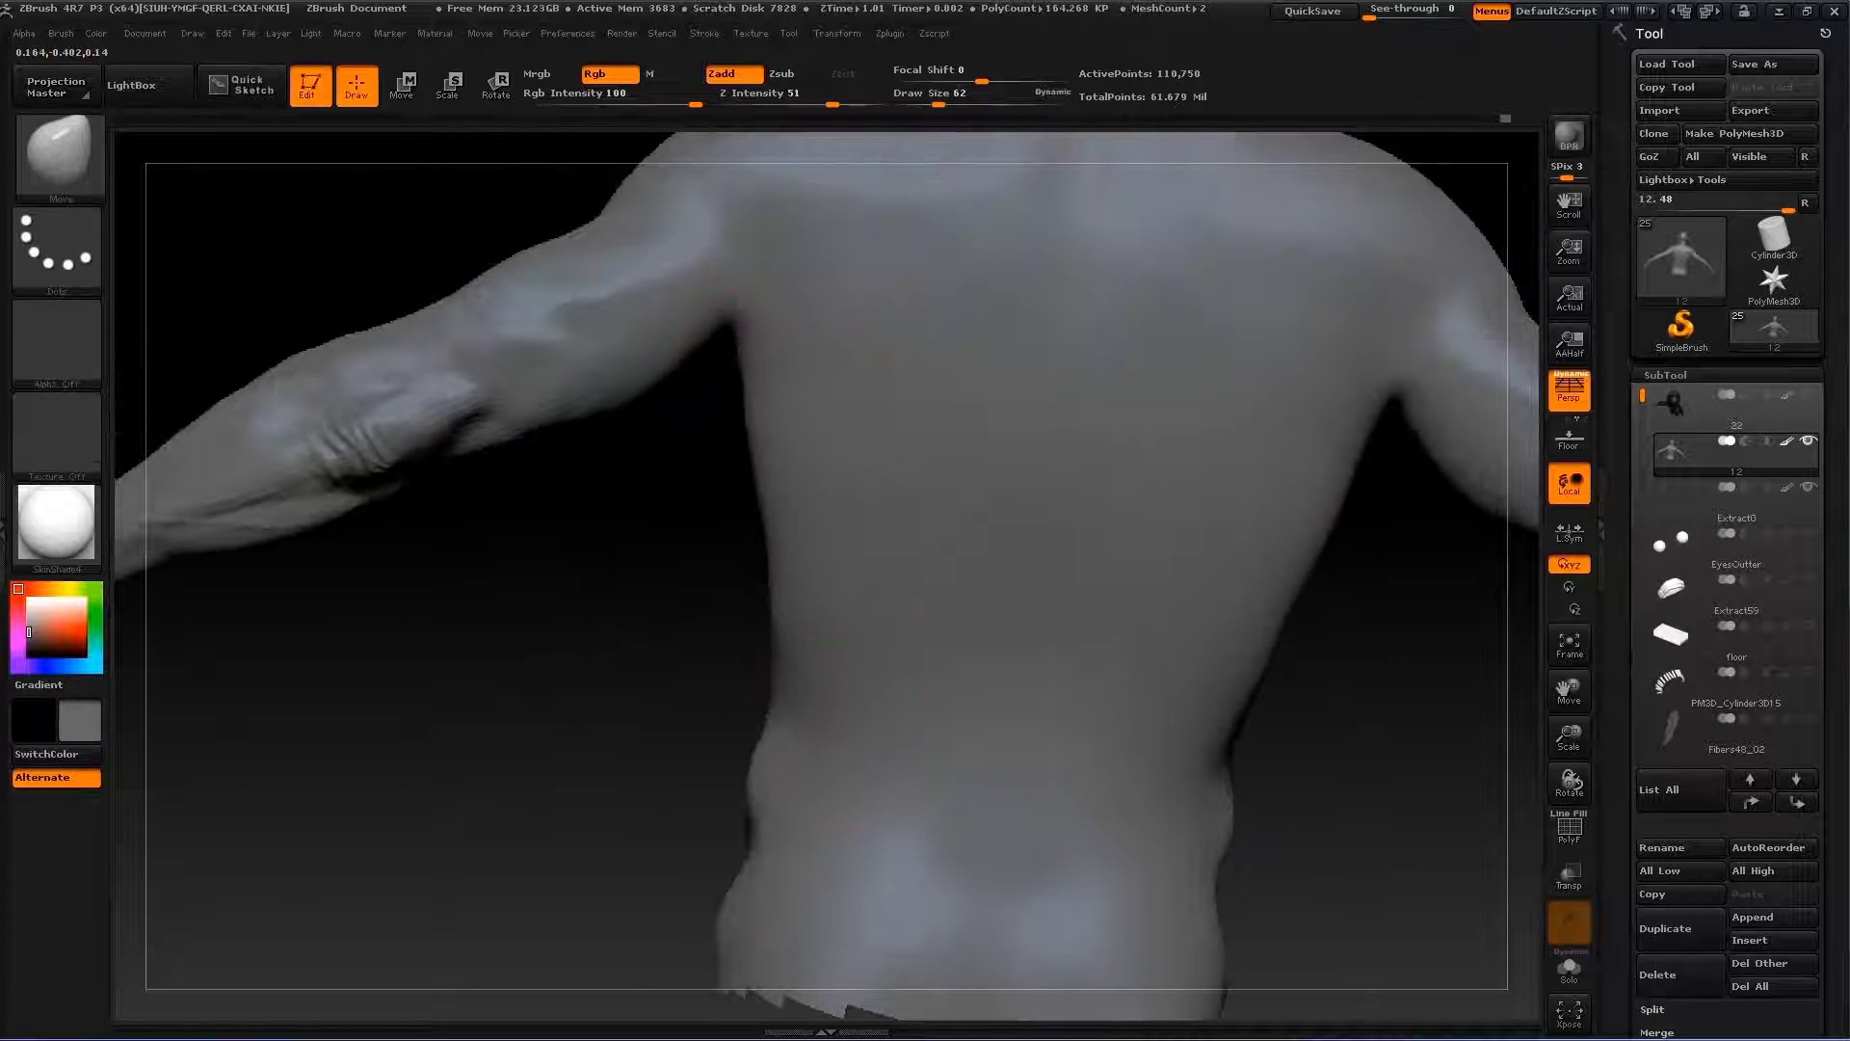
left_click_drag(784, 566, 674, 549)
left_click_drag(1350, 376, 964, 386)
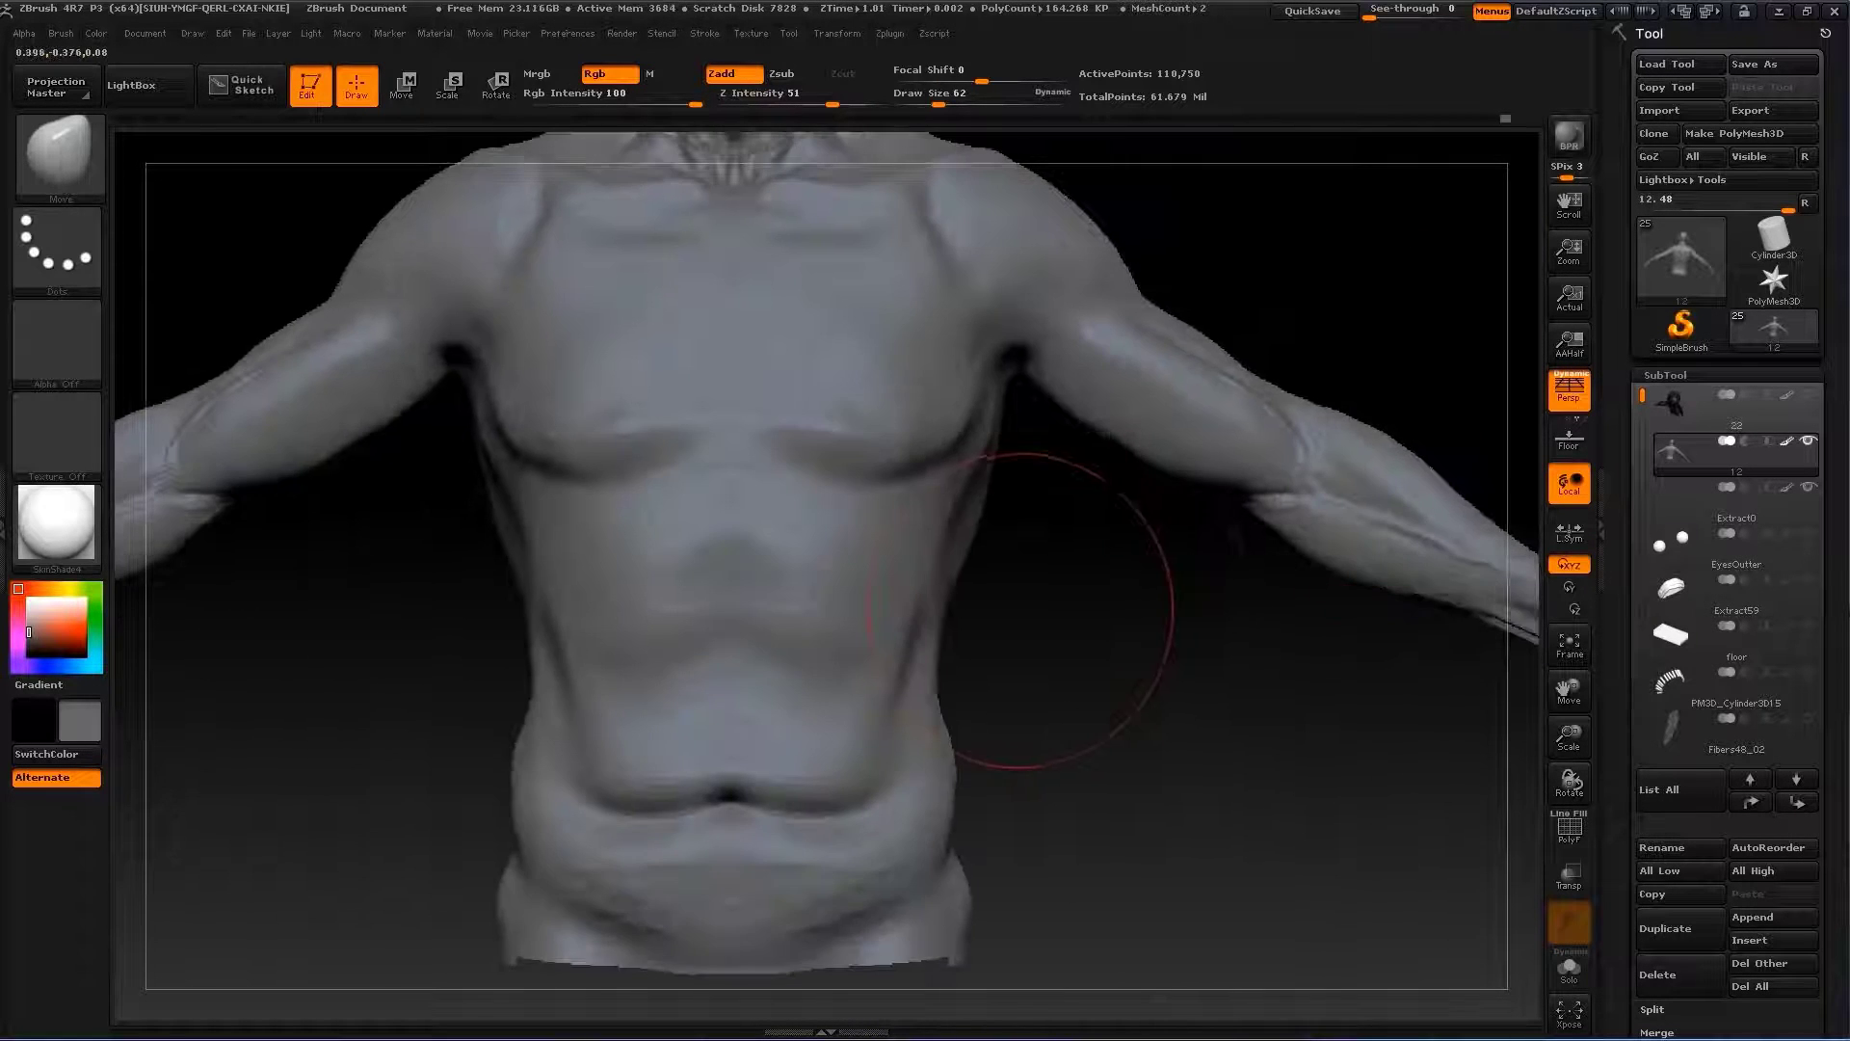
mouse_move(950, 578)
left_mouse_down()
mouse_move(959, 284)
mouse_move(1115, 722)
left_mouse_up()
Build up the pectorals with Standard and soften the sternum grooves at Draw Size 13
key("s")
key("b")
key("s")
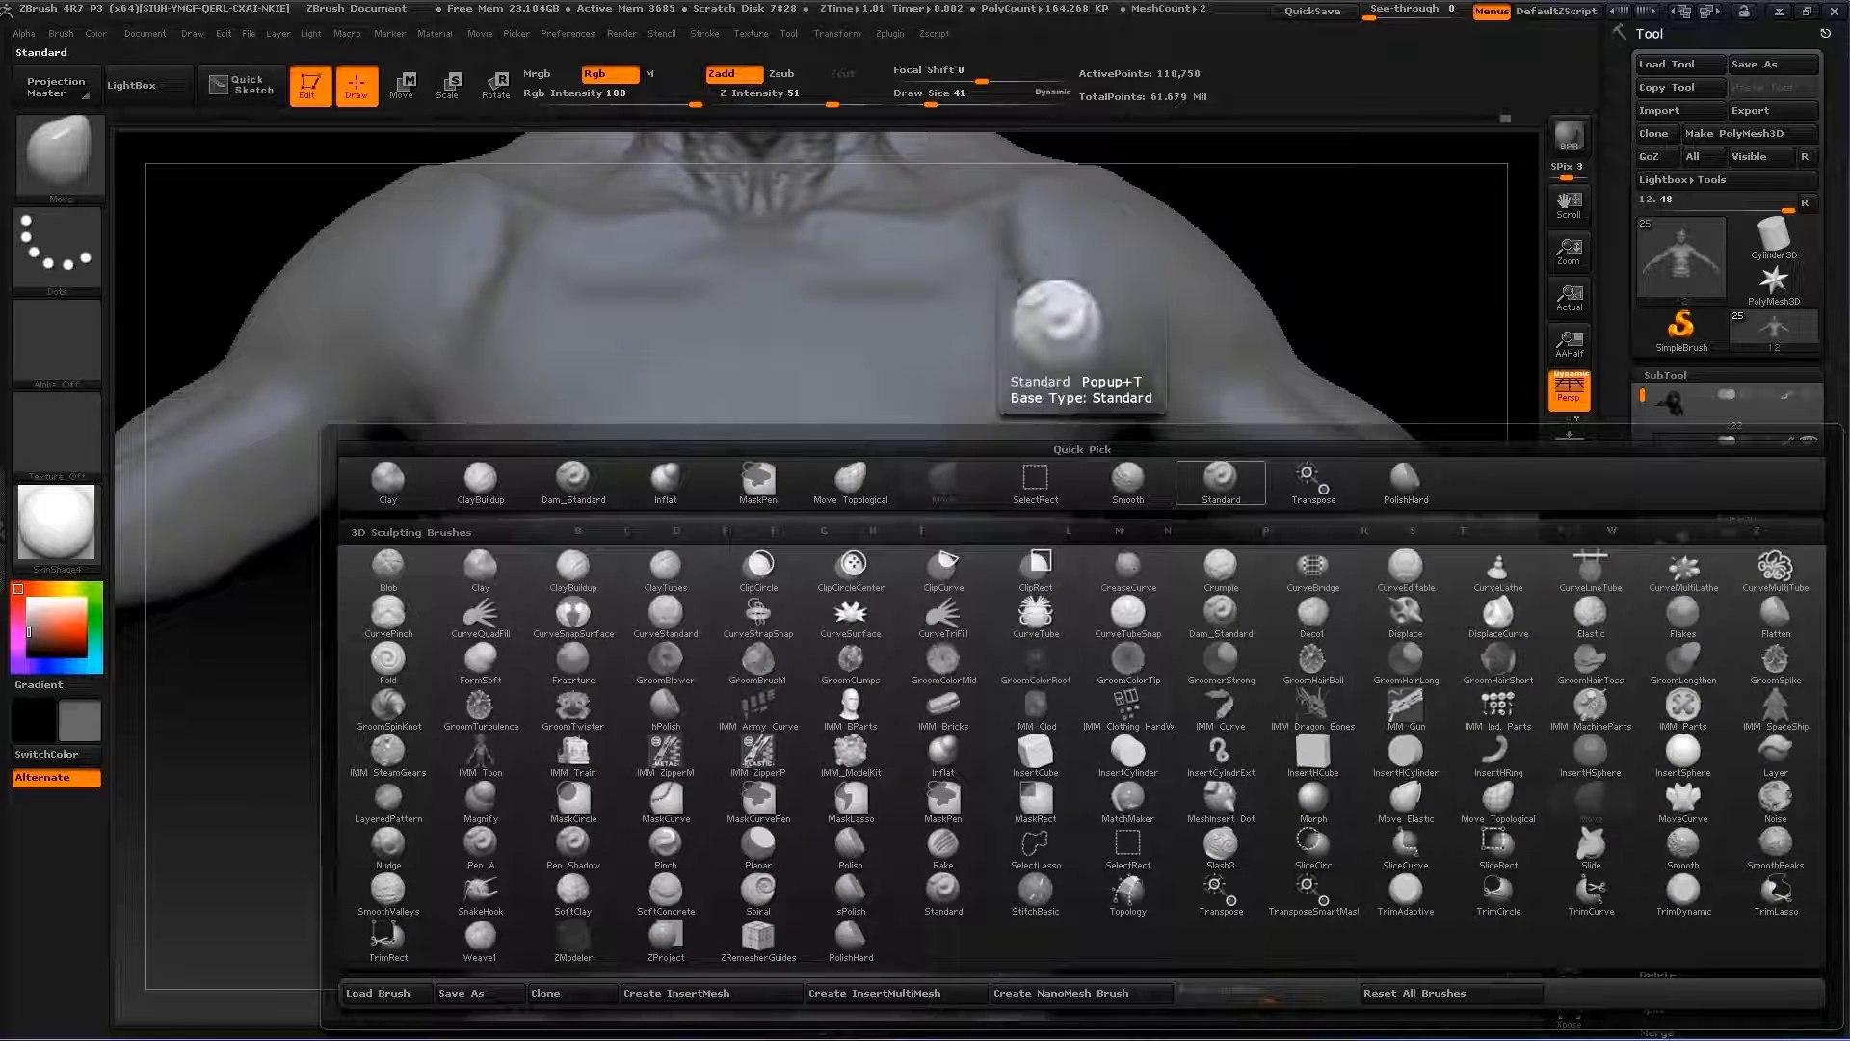
key("t")
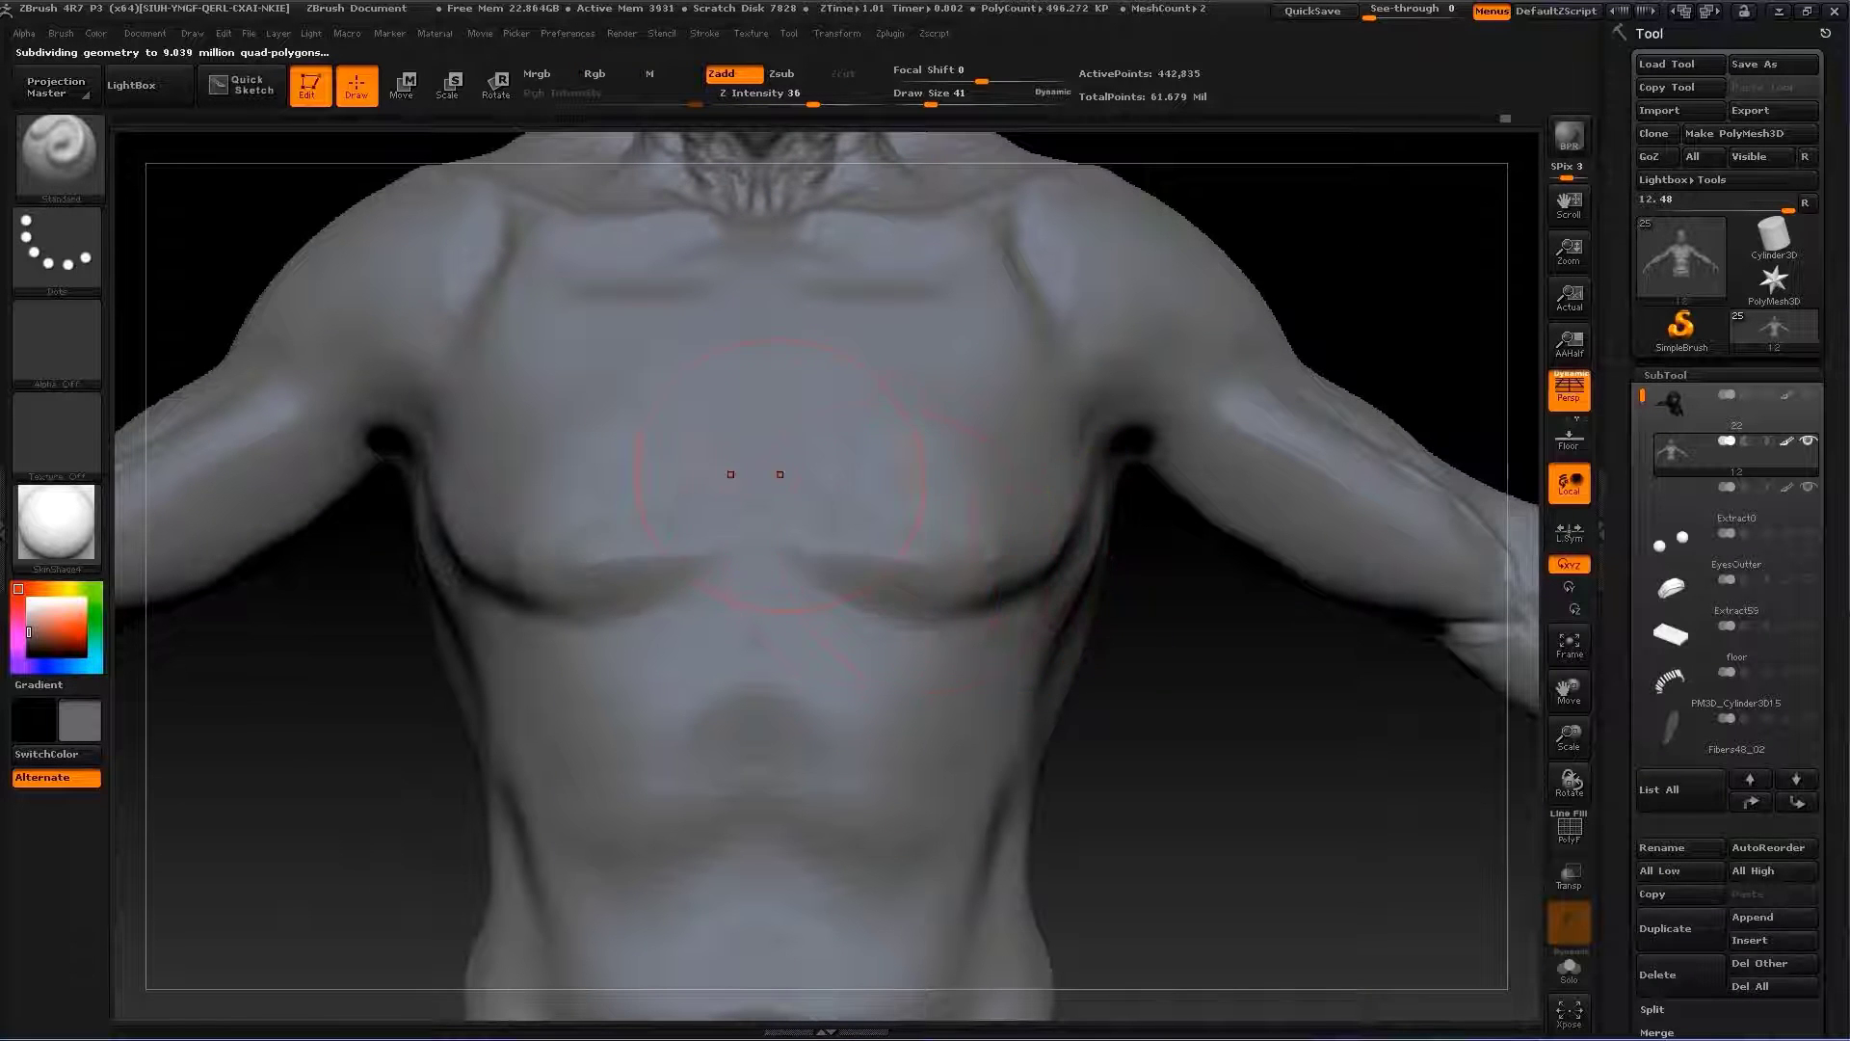
key("s")
mouse_move(991, 529)
left_mouse_down()
mouse_move(865, 521)
mouse_move(872, 627)
left_mouse_up()
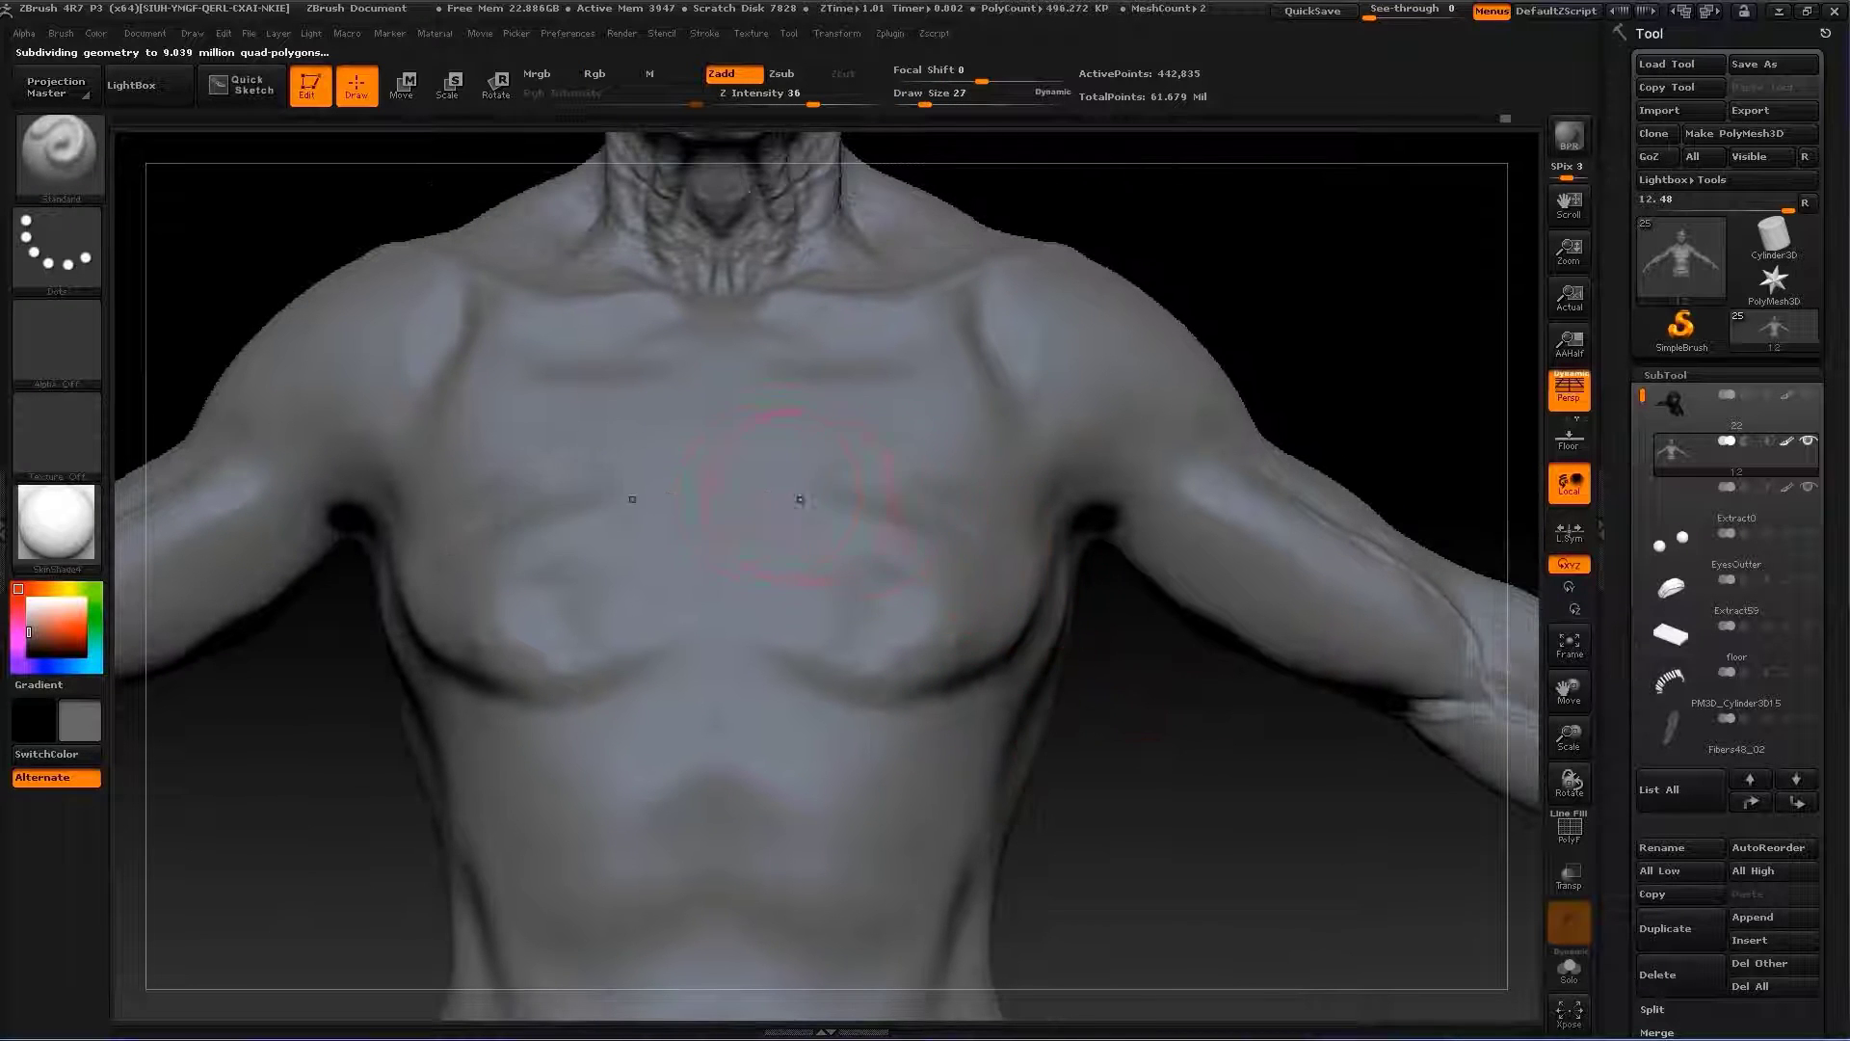
key("s")
left_click_drag(896, 445, 871, 444)
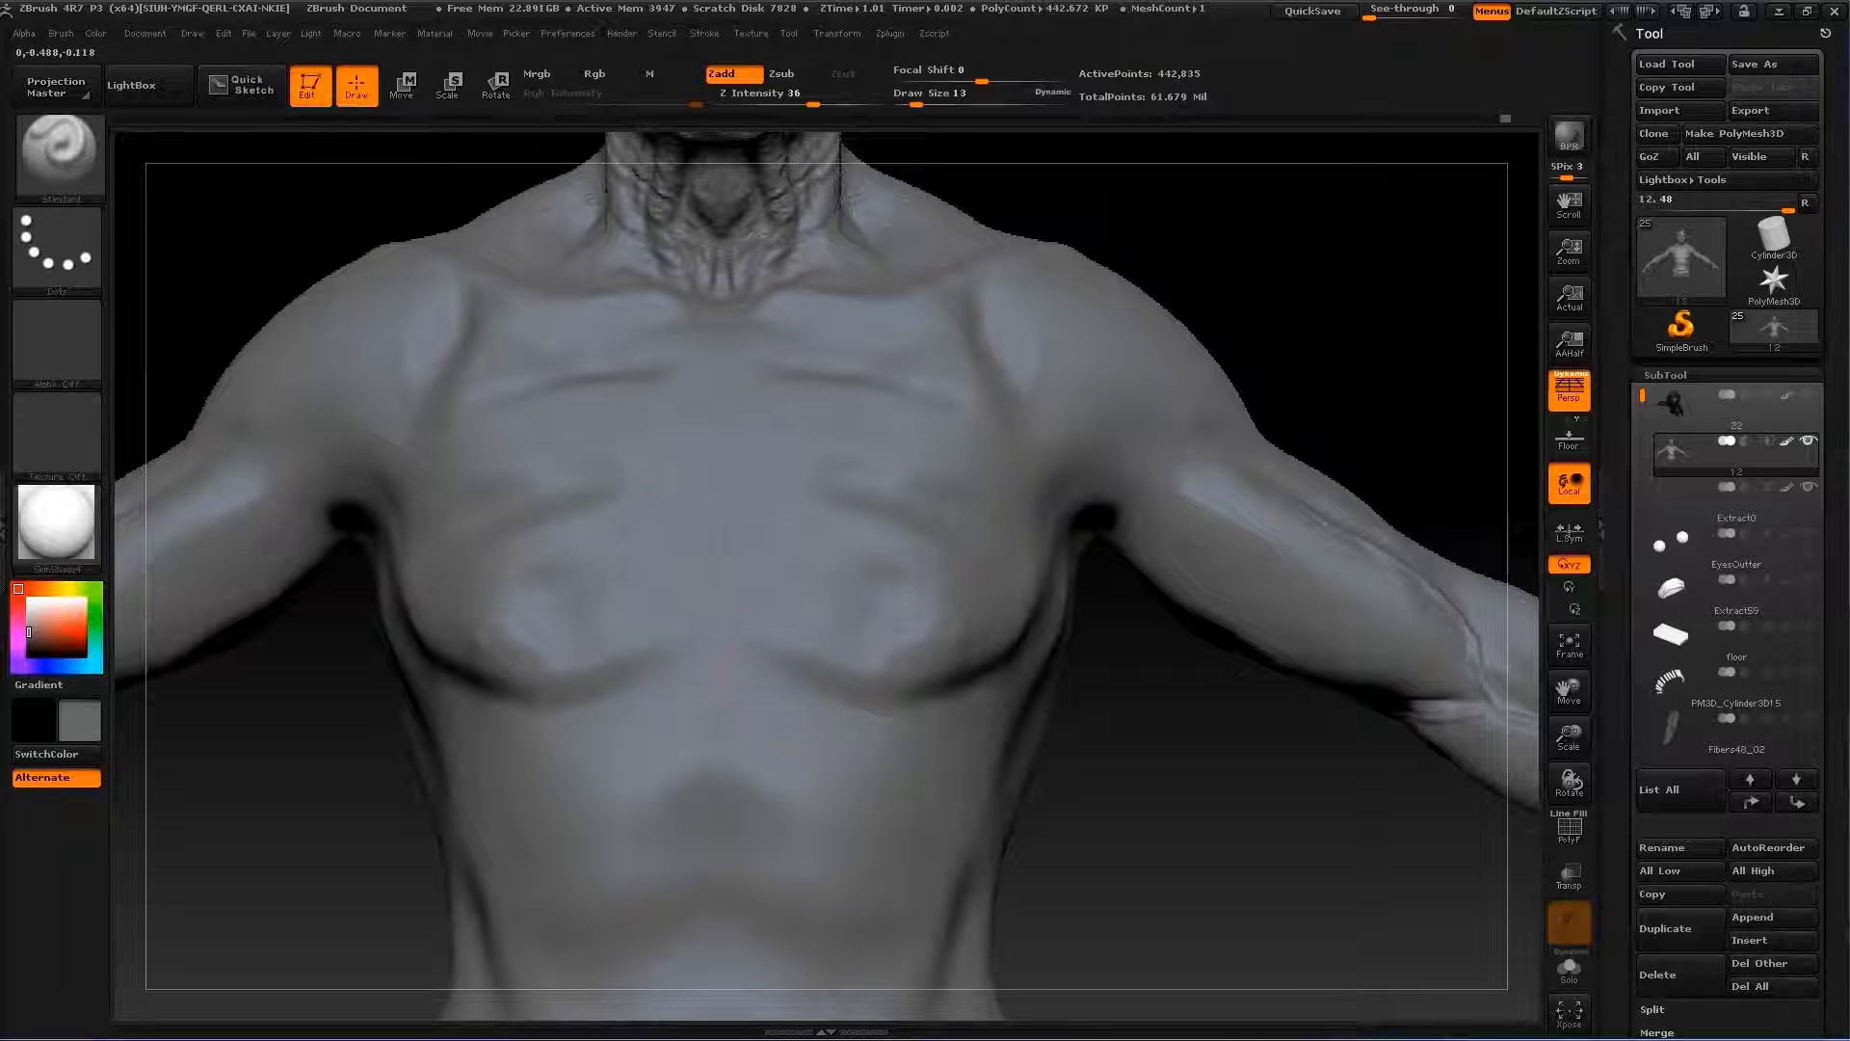
left_click_drag(739, 453, 718, 554, "shift")
Carve grooves across the upper abdomen and smooth its blocky patch
left_click_drag(1349, 867, 1398, 848)
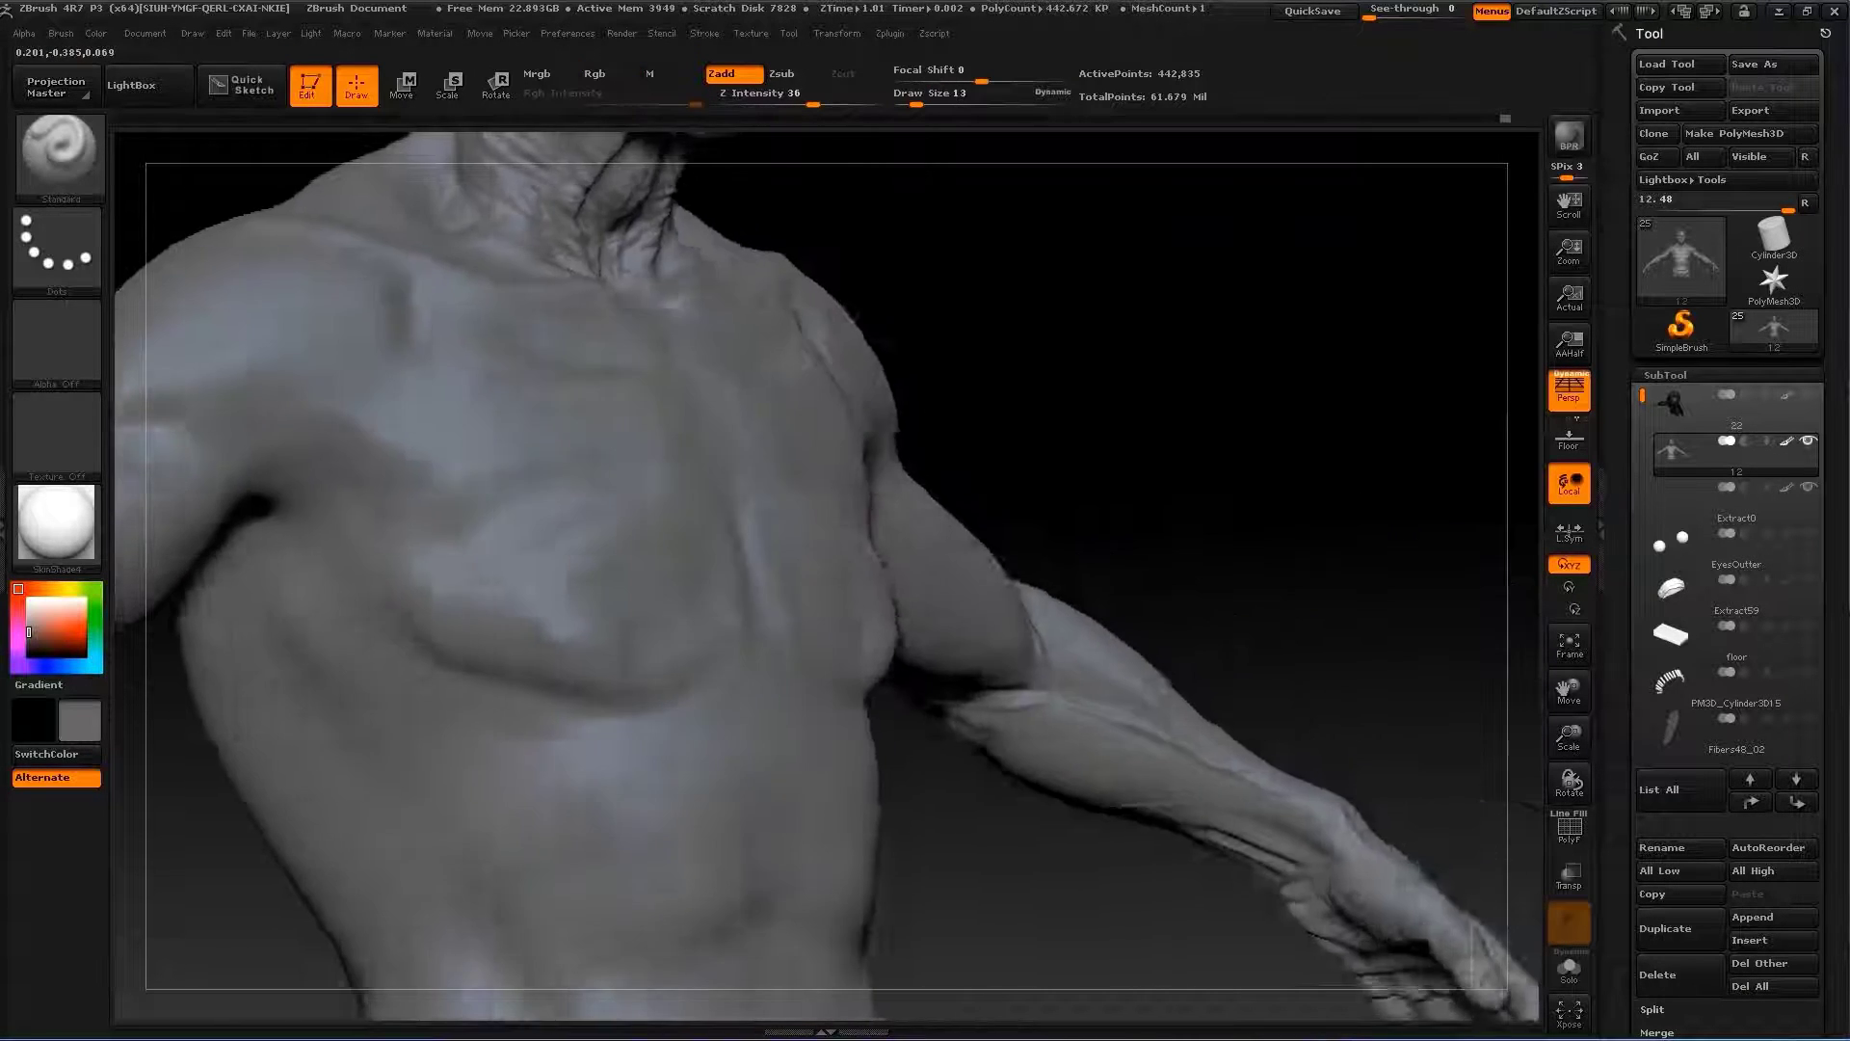
key("s")
mouse_move(888, 559)
left_mouse_down()
mouse_move(1070, 703)
mouse_move(1069, 617)
left_mouse_up()
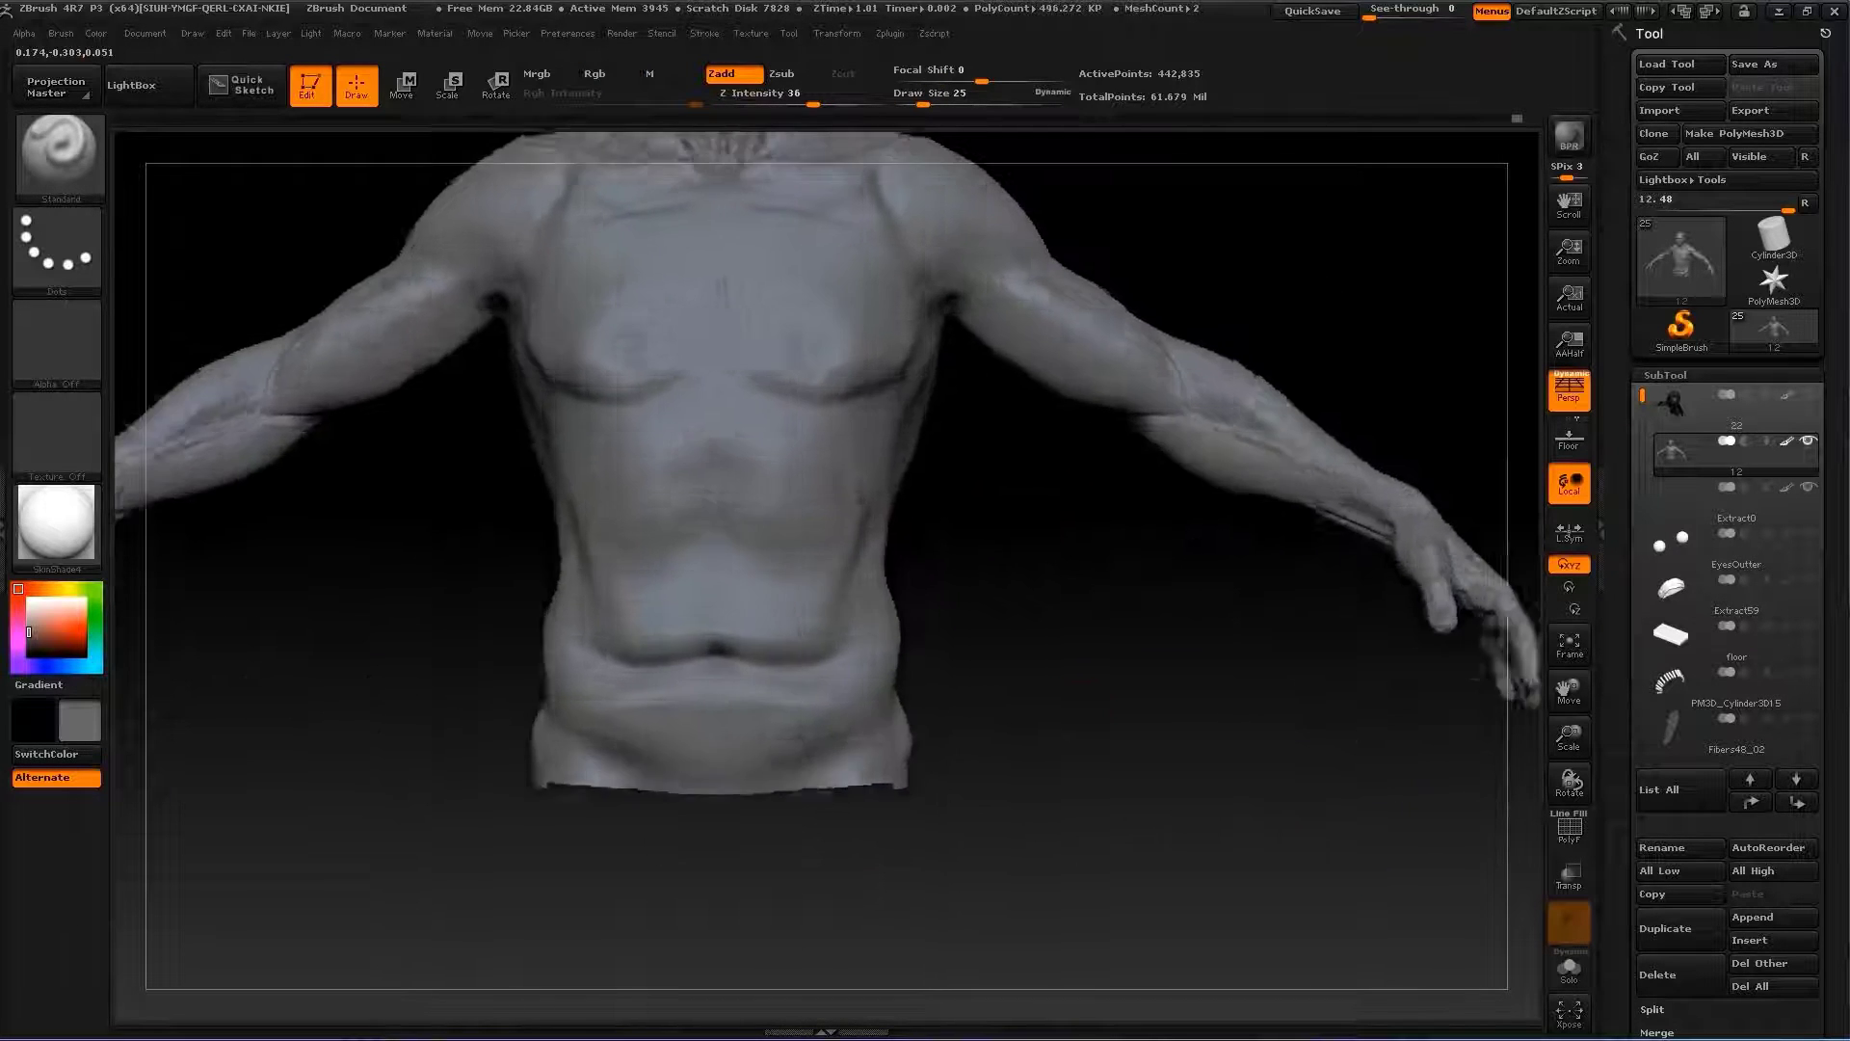
left_click_drag(964, 578, 877, 487)
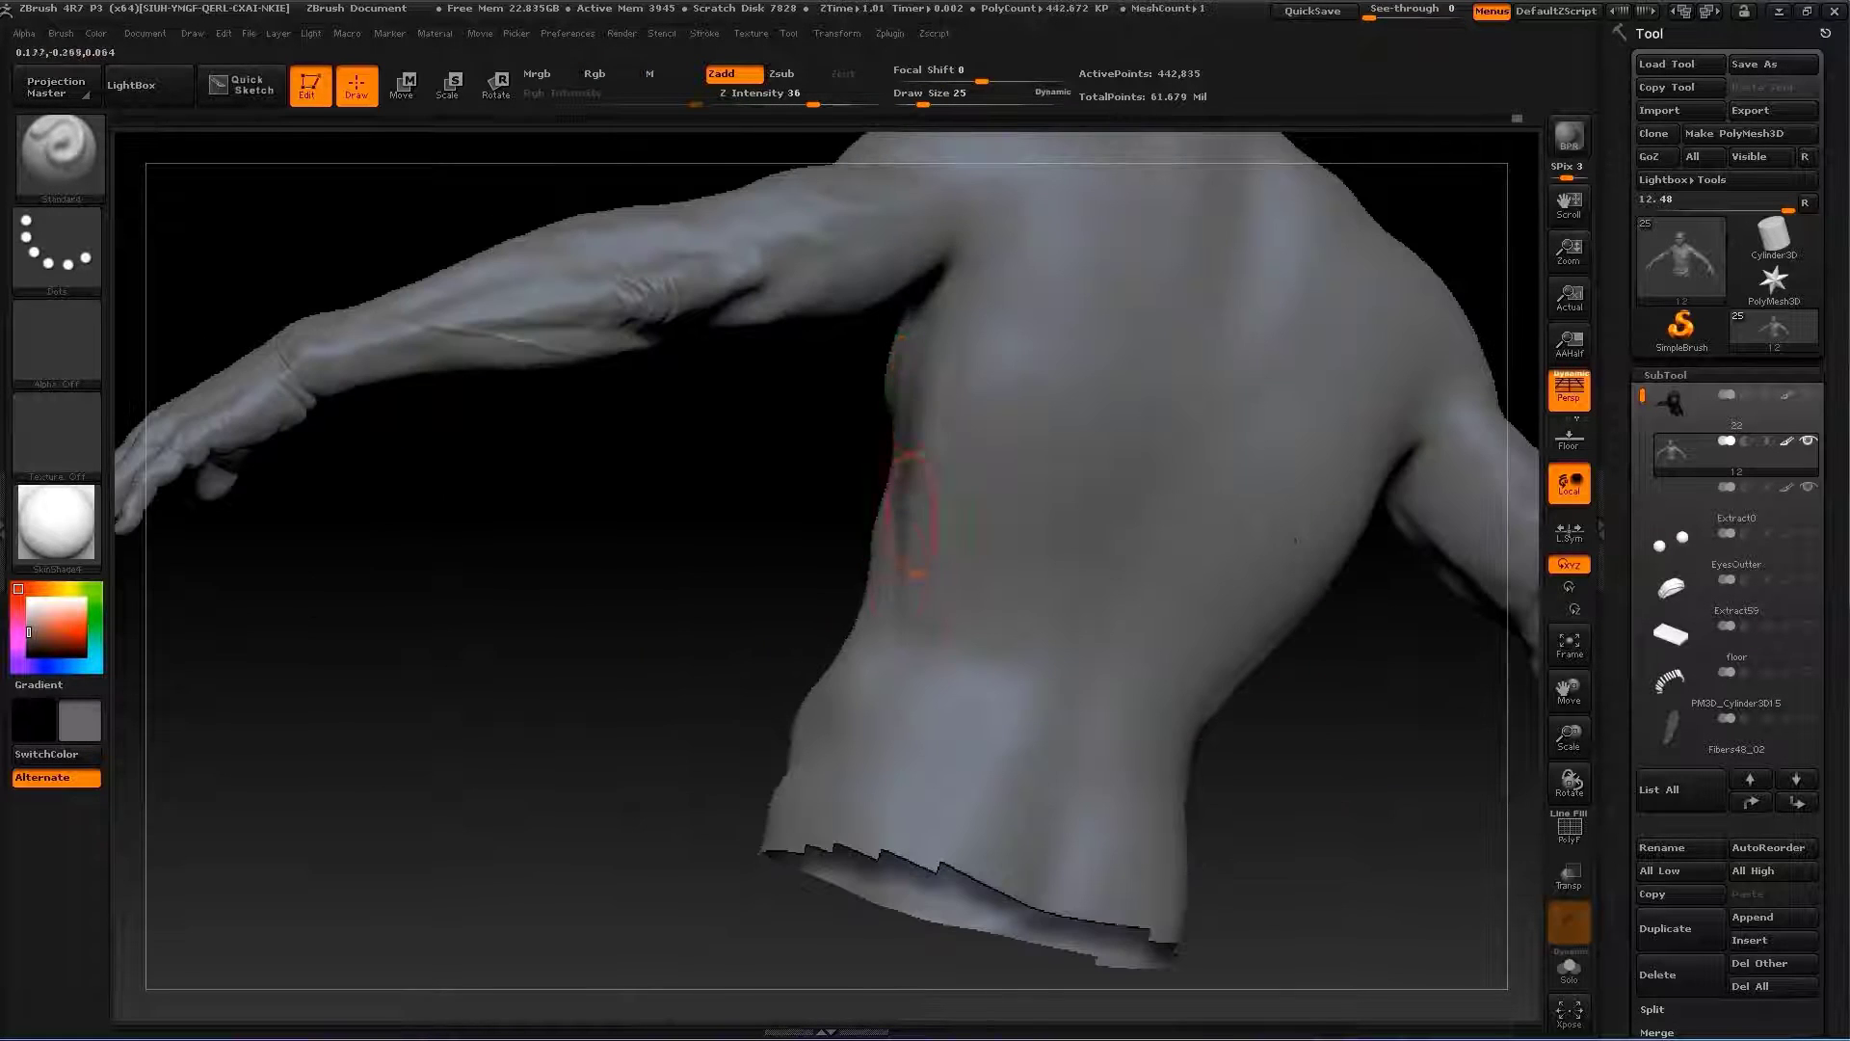
key("shift")
mouse_move(1335, 554)
left_mouse_down("shift")
mouse_move(1086, 756)
mouse_move(930, 631)
mouse_move(905, 566)
left_mouse_up("shift")
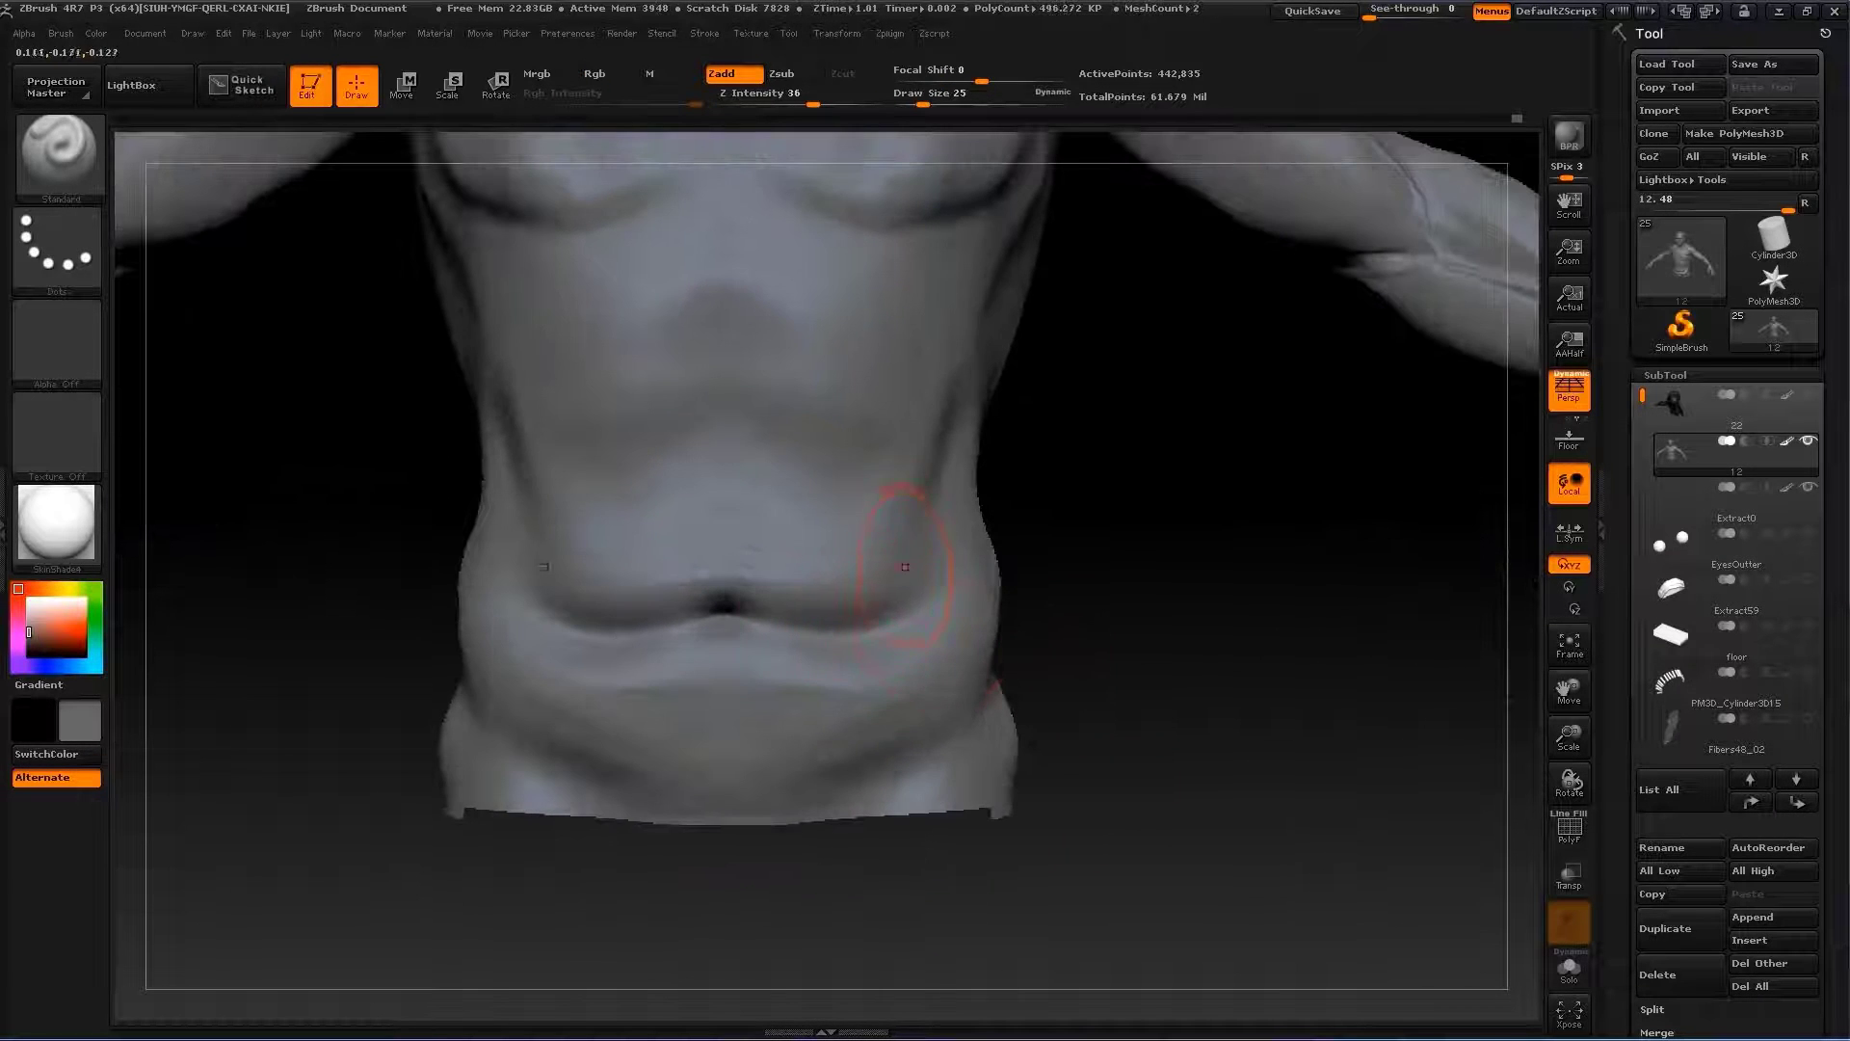
left_click_drag(890, 495, 771, 513)
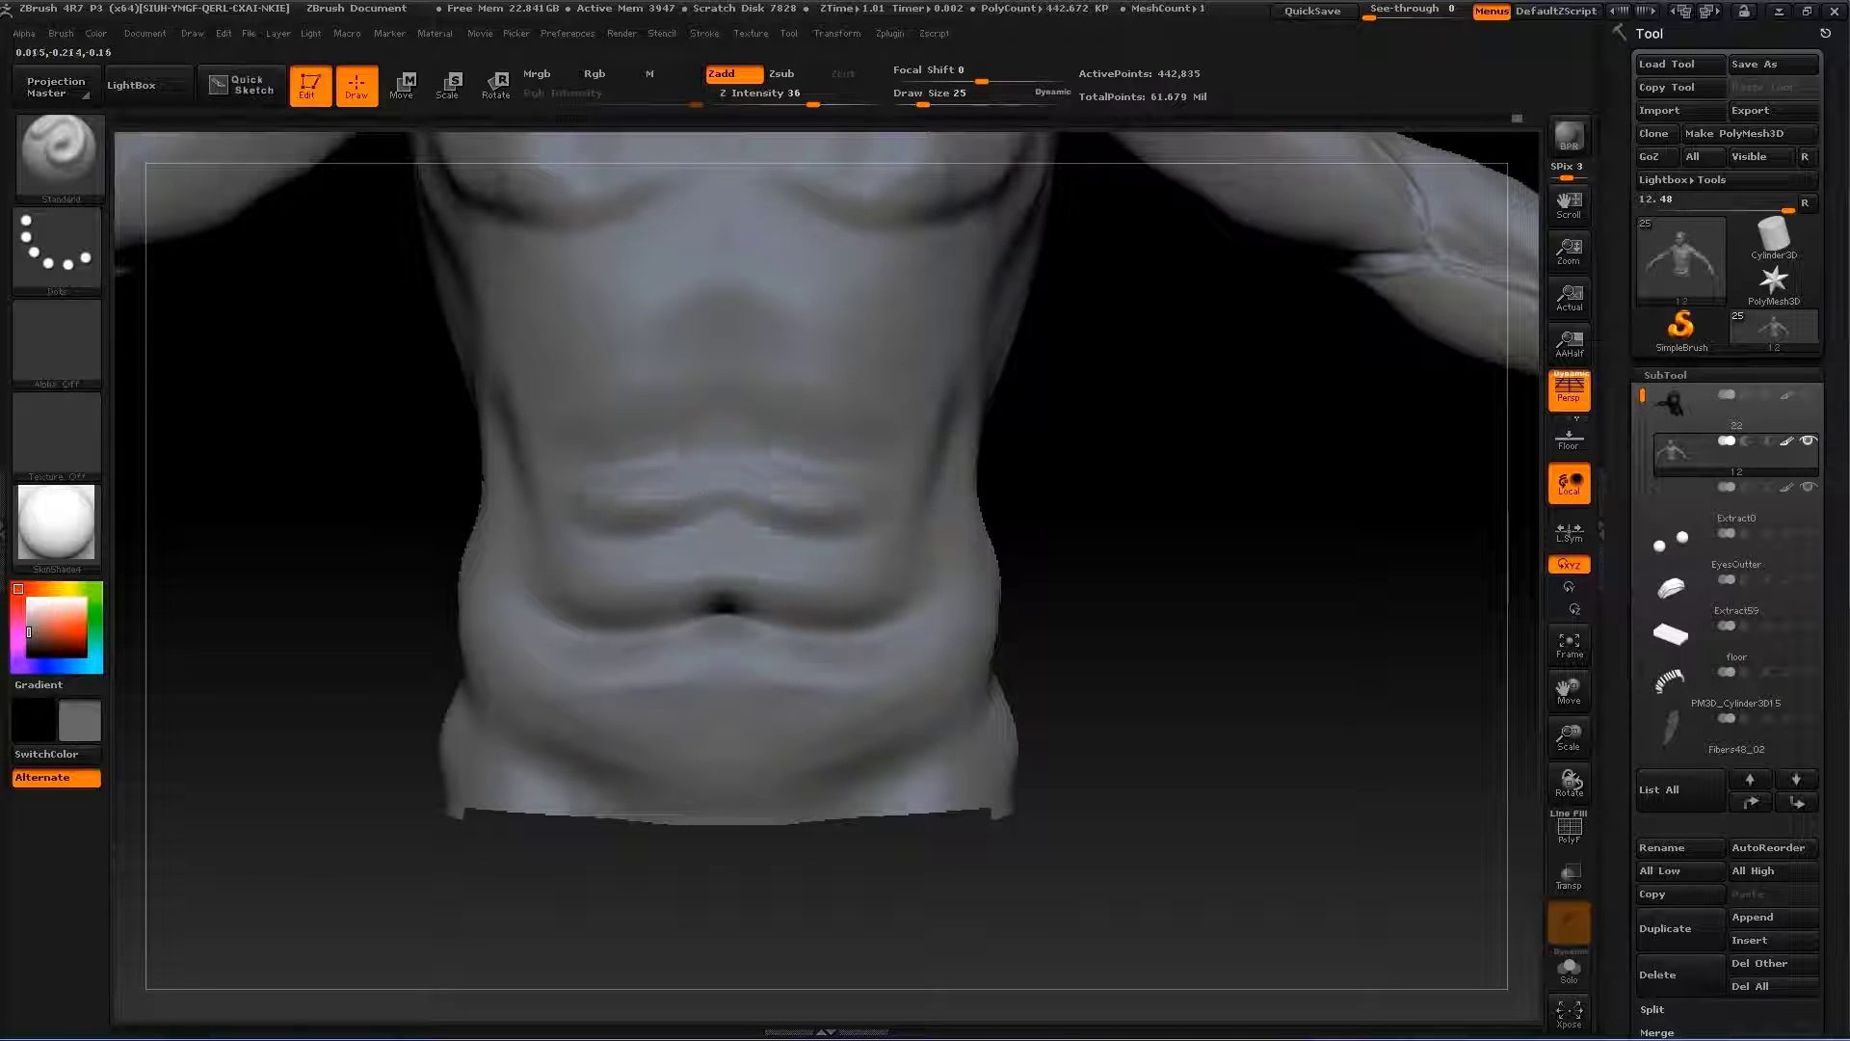
left_click_drag(636, 497, 803, 519, "shift")
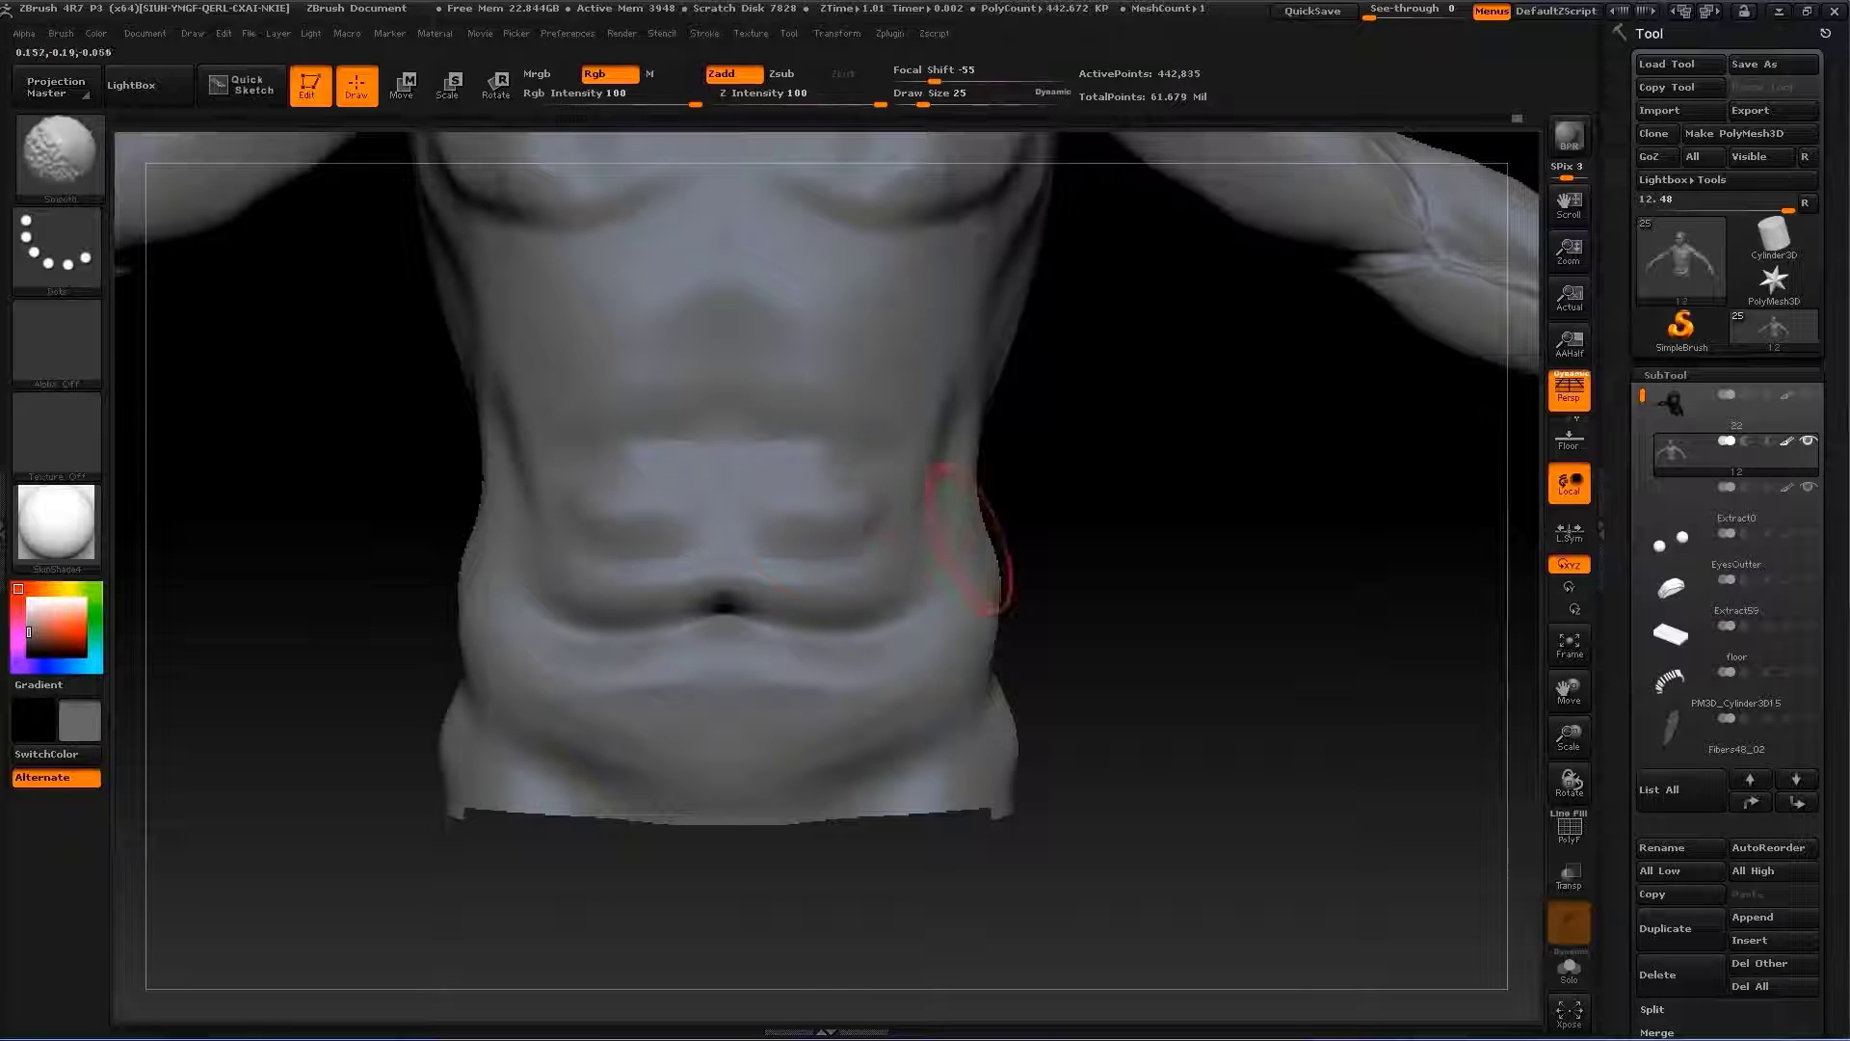
mouse_move(1060, 540)
left_mouse_down()
mouse_move(964, 540)
mouse_move(1065, 549)
mouse_move(808, 680)
left_mouse_up()
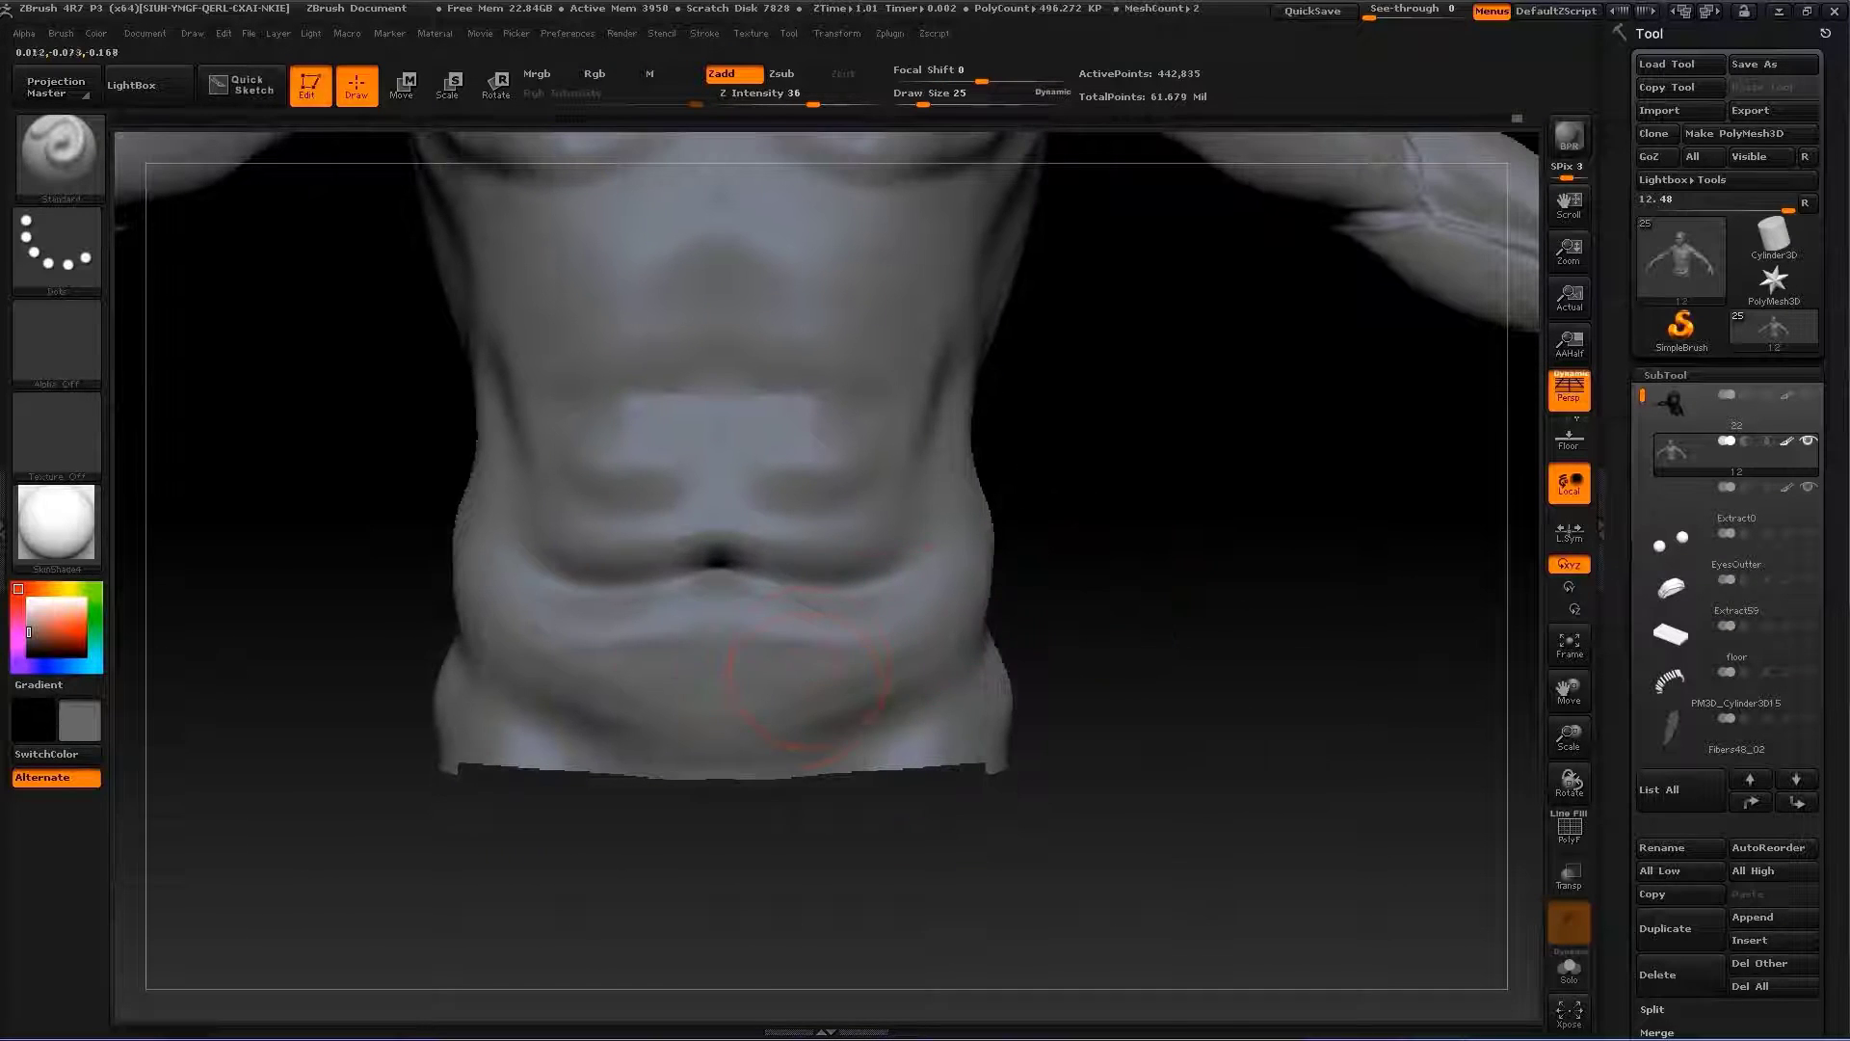
Build up the torso side with ClayBuildup and carve creases with Dam_Standard
key("b")
key("c")
key("b")
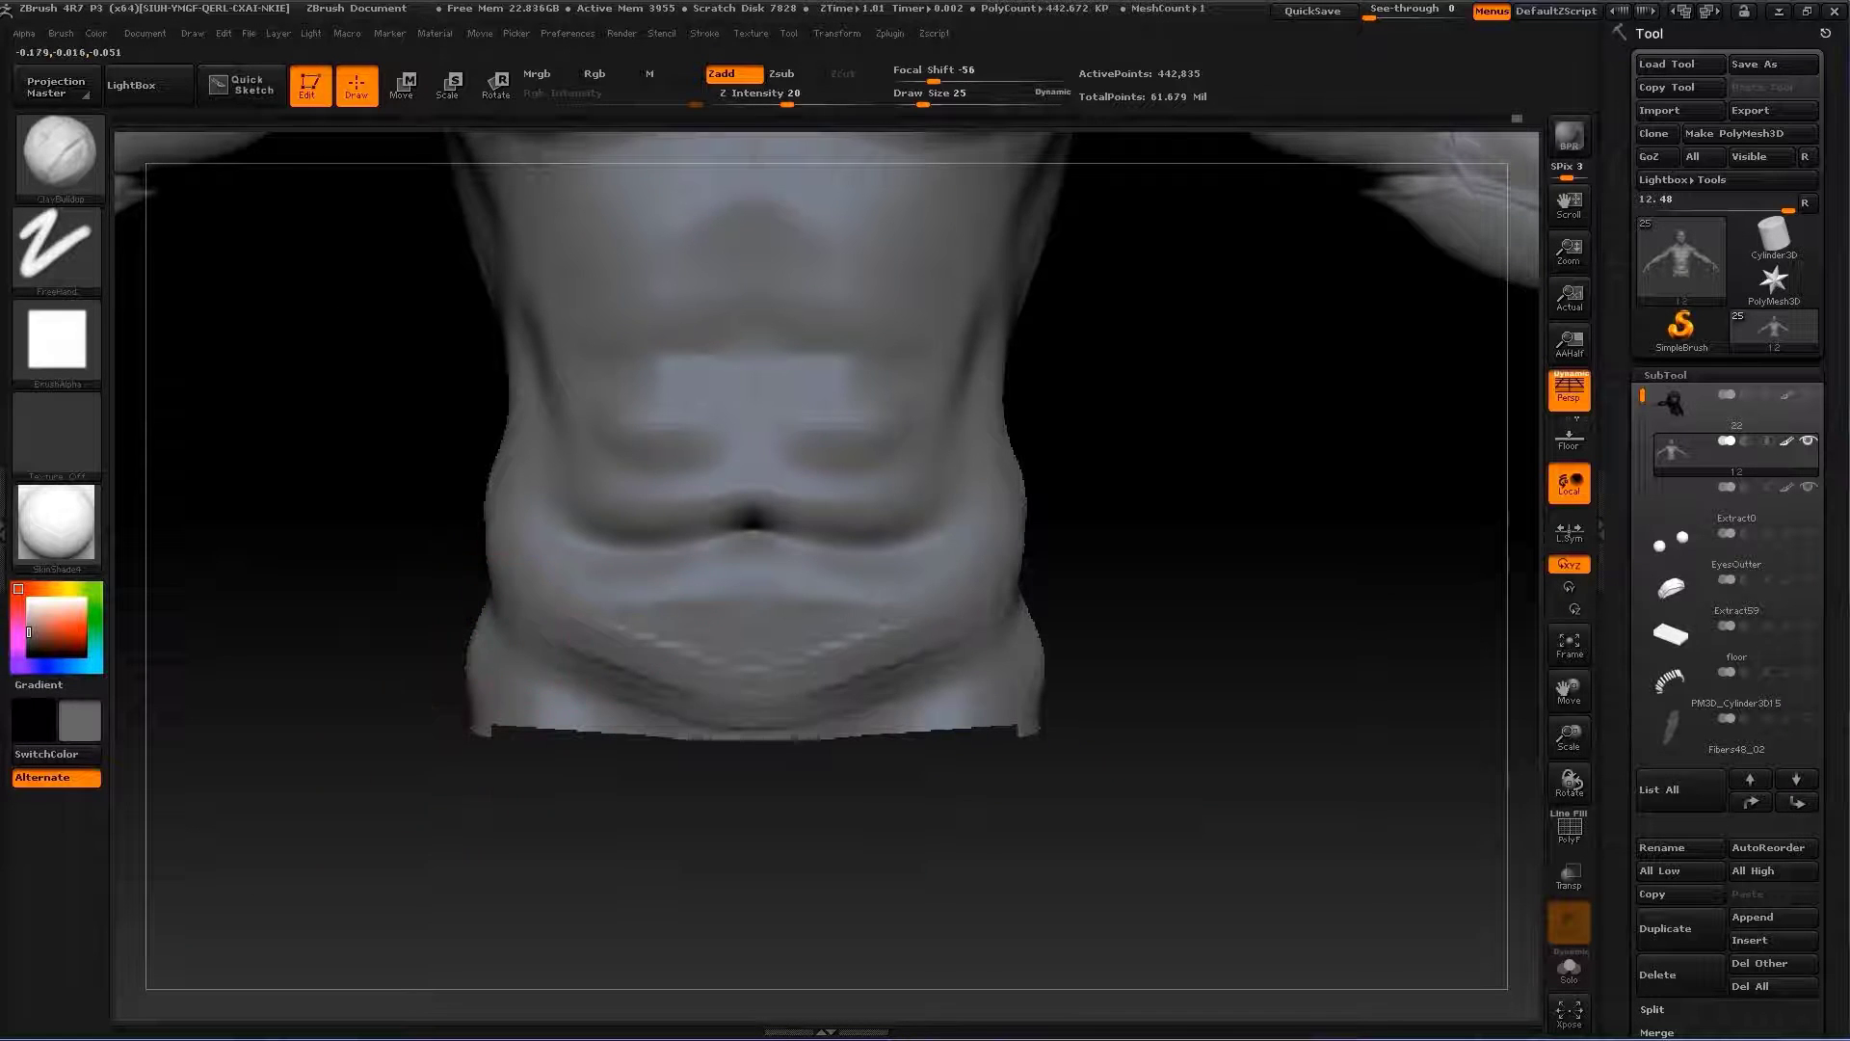
left_click_drag(1205, 579, 526, 597)
key("b")
key("d")
key("s")
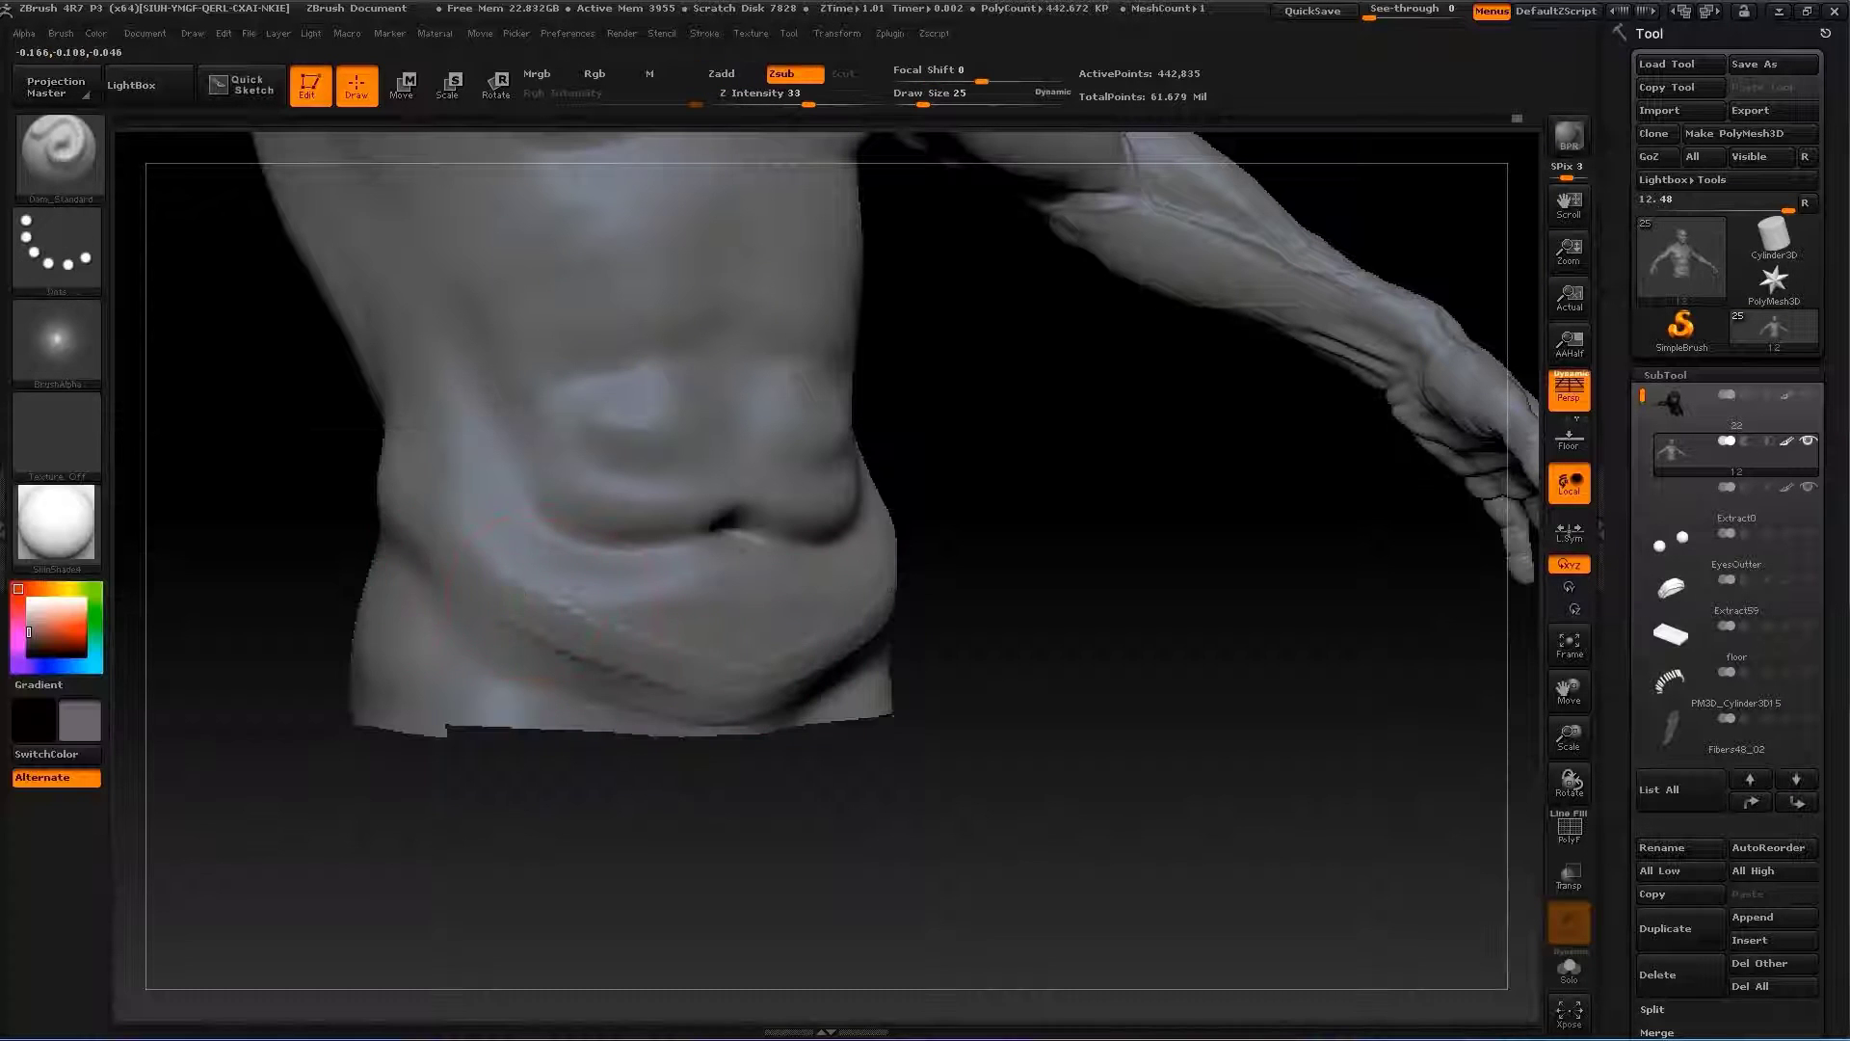
left_click_drag(885, 570, 1157, 569)
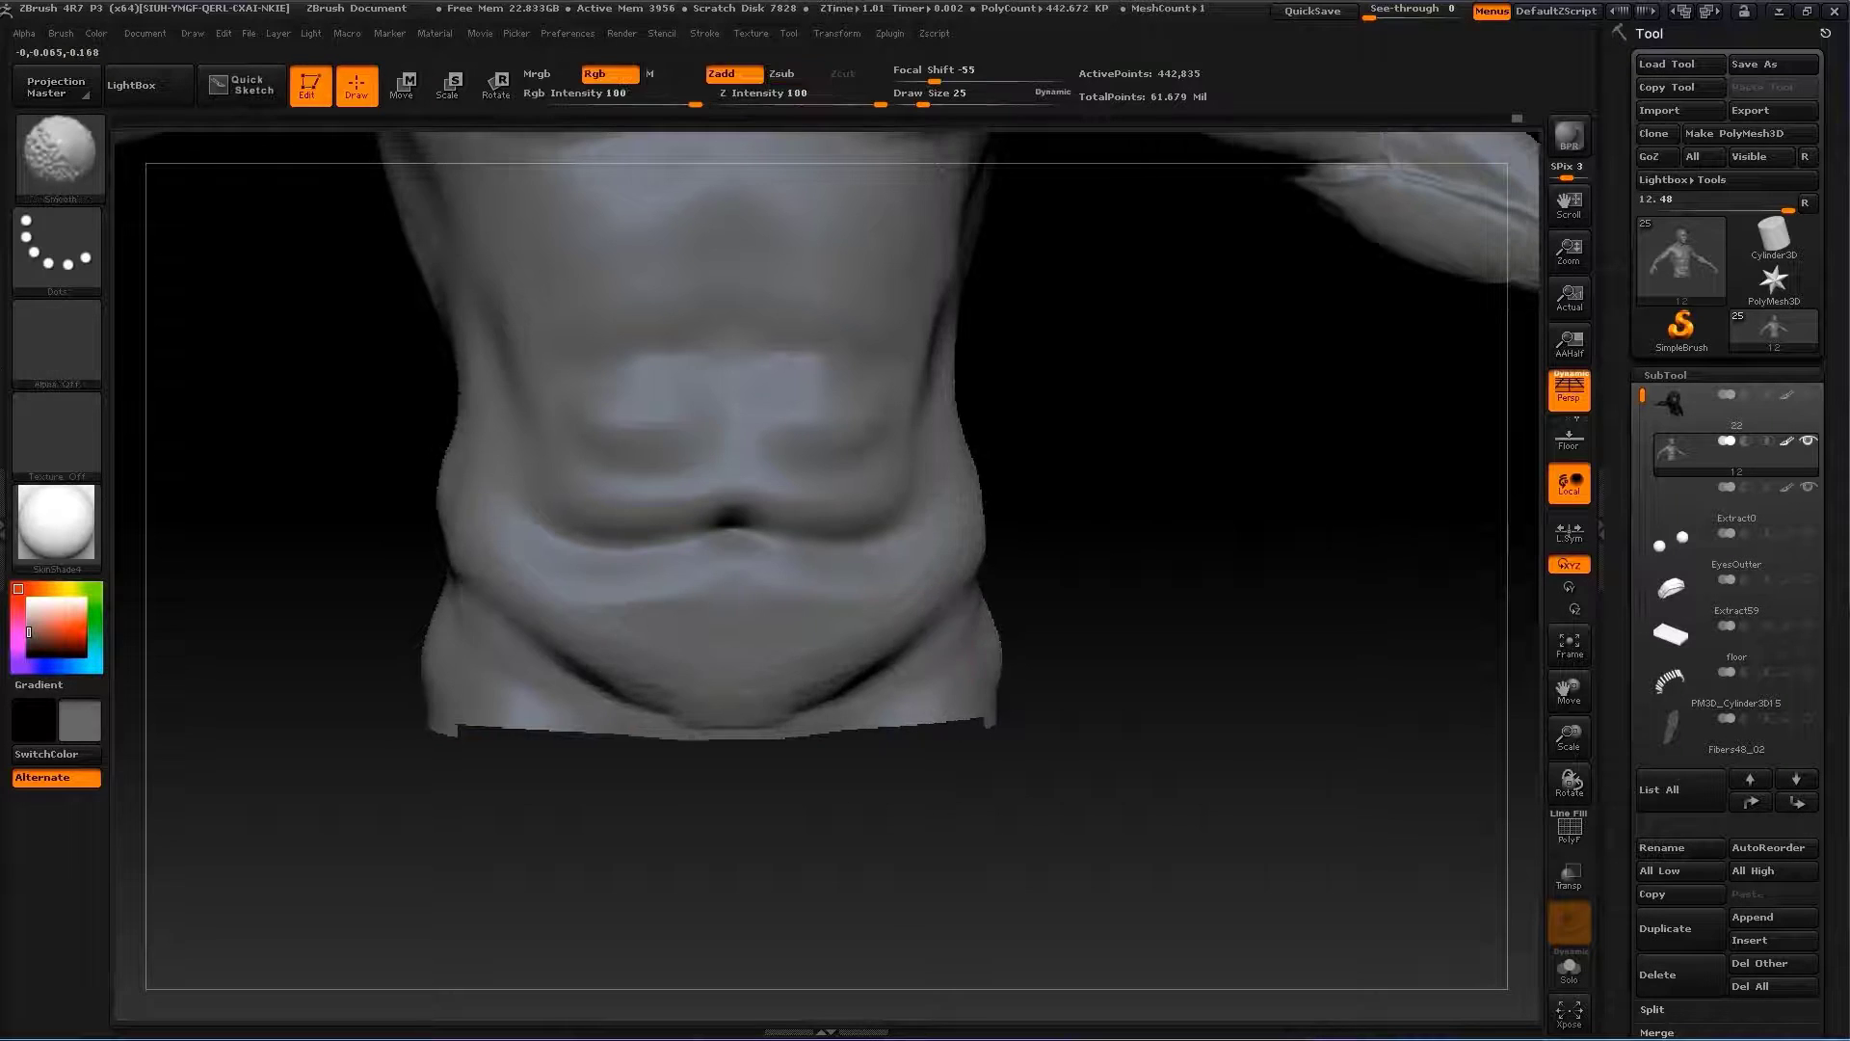
key("f")
mouse_move(761, 785)
left_mouse_down()
mouse_move(742, 617)
mouse_move(748, 651)
mouse_move(974, 636)
mouse_move(679, 651)
left_mouse_up()
Push the torso forms with Move and carve more creases with Dam_Standard
key("b")
key("m")
key("v")
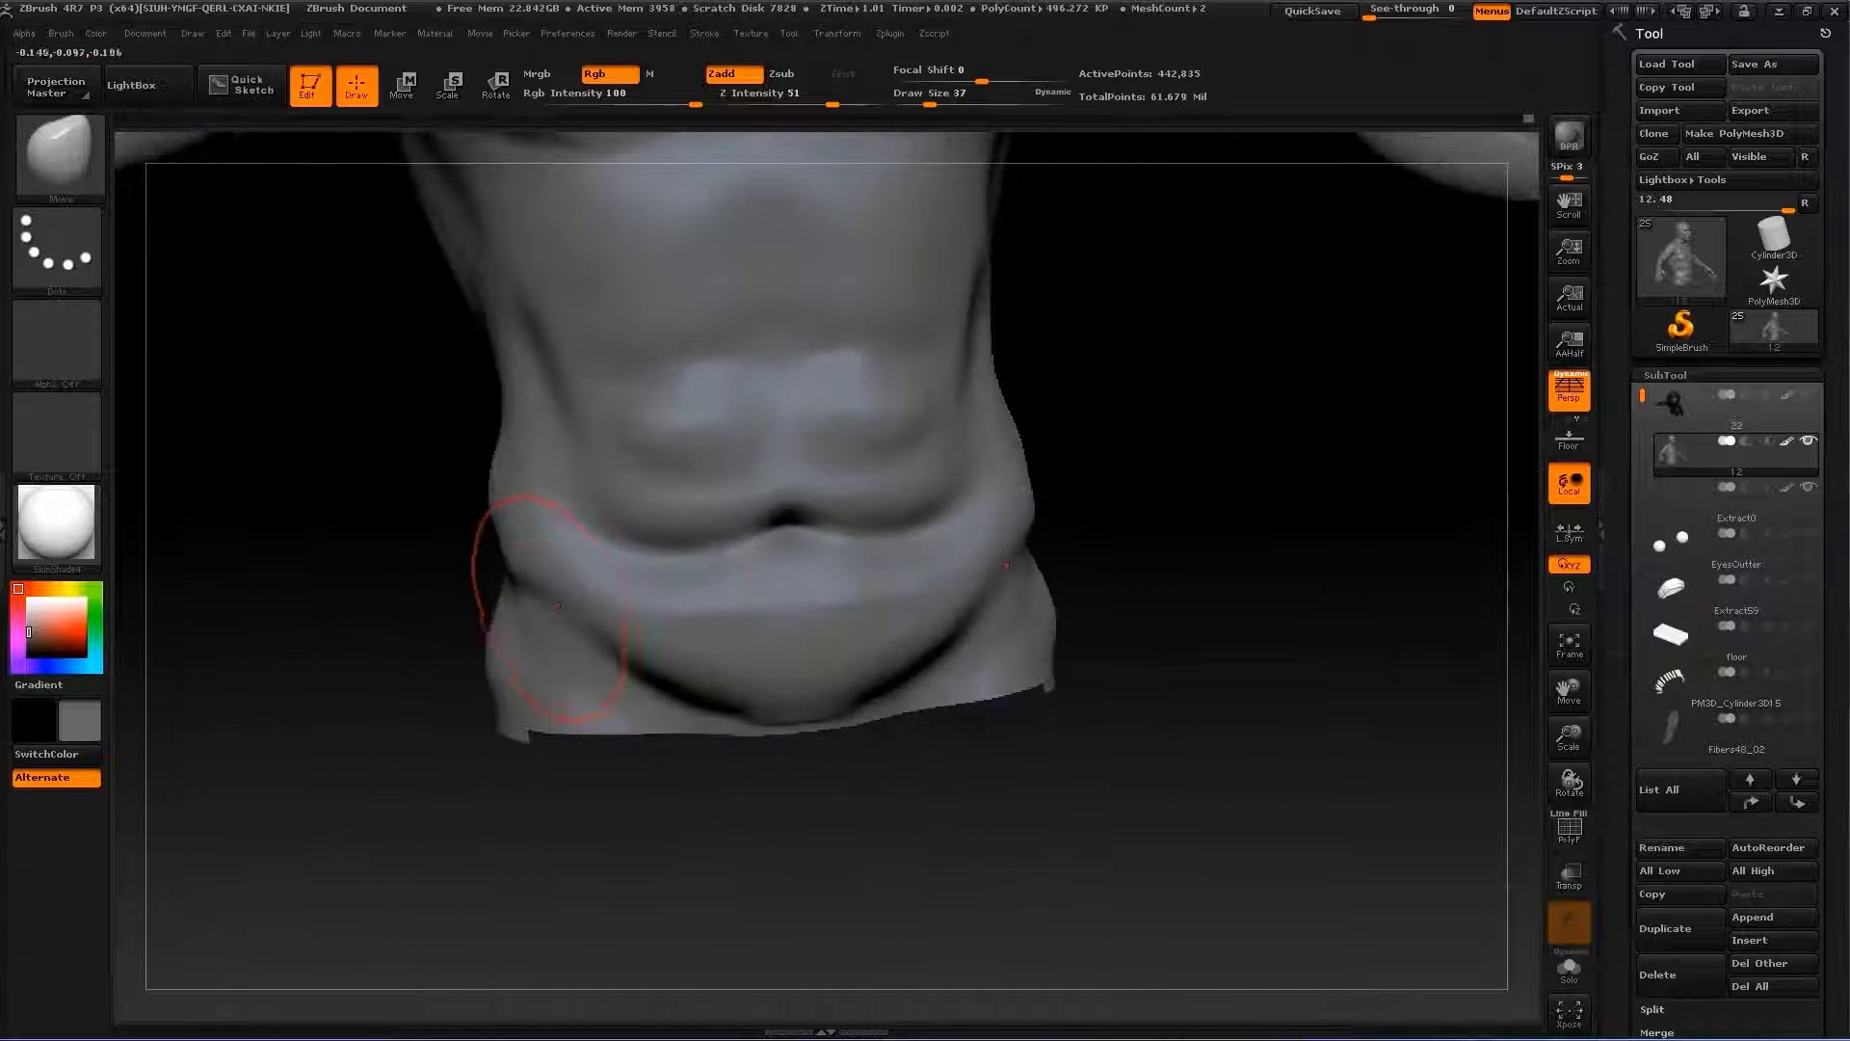
left_click_drag(557, 605, 487, 592)
key("b")
key("d")
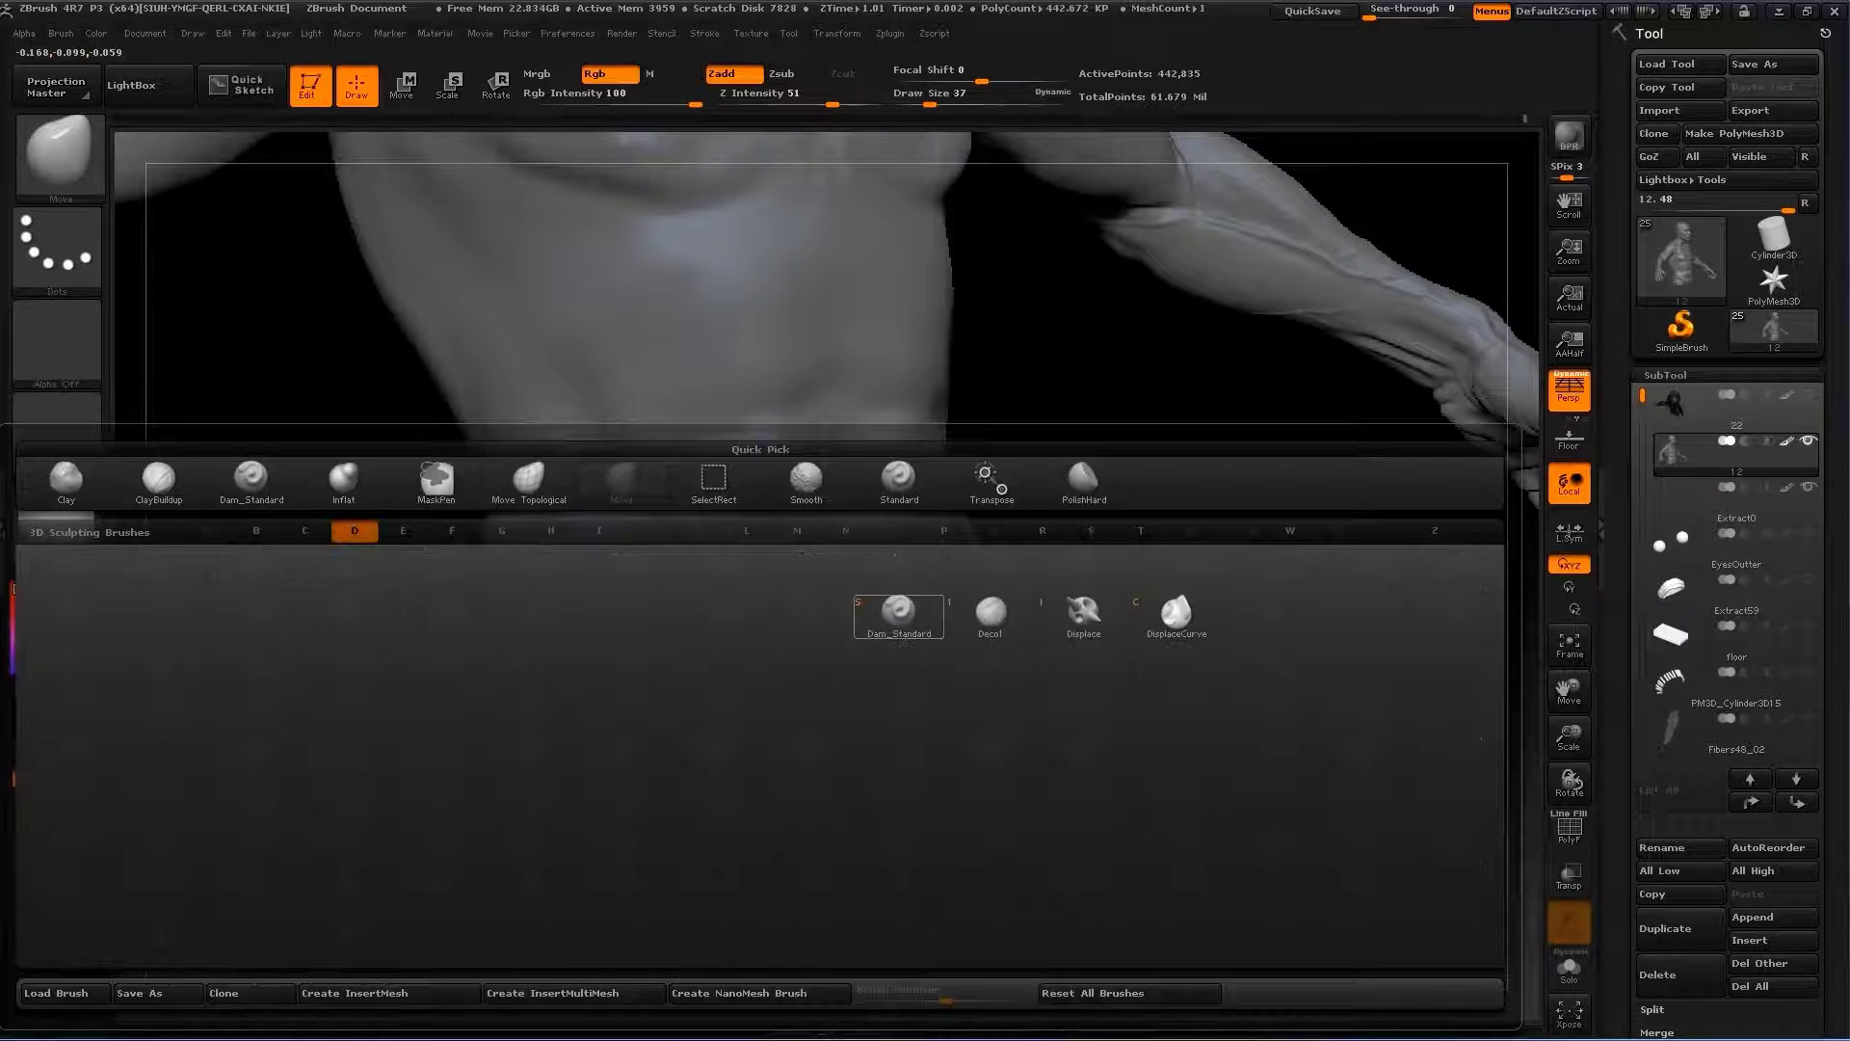
key("s")
mouse_move(536, 659)
left_mouse_down()
mouse_move(465, 651)
mouse_move(517, 764)
mouse_move(627, 791)
mouse_move(602, 795)
mouse_move(579, 784)
mouse_move(617, 771)
mouse_move(597, 742)
mouse_move(714, 663)
left_mouse_up()
Inflate the torso forms with the Inflat brush at a reduced brush size
key("b")
left_click(343, 477)
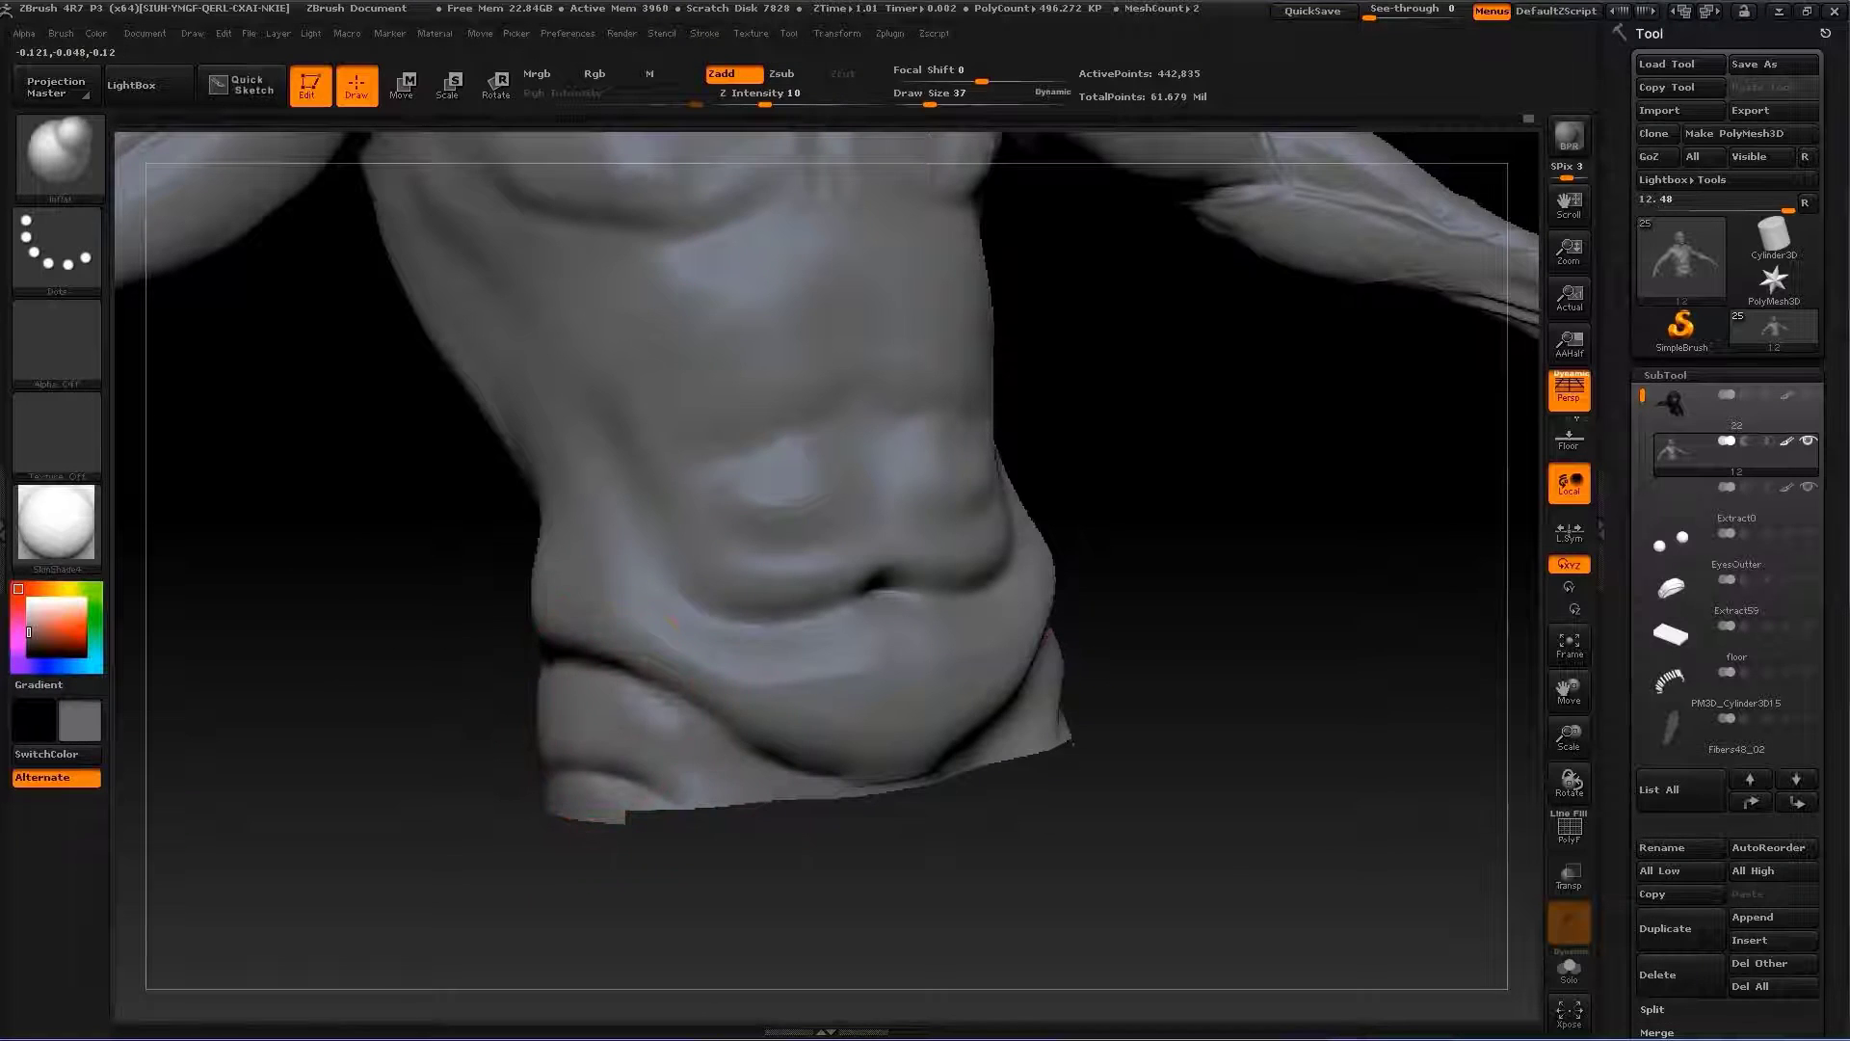
mouse_move(1060, 733)
left_mouse_down()
mouse_move(963, 742)
mouse_move(1109, 733)
mouse_move(848, 751)
left_mouse_up()
left_click_drag(616, 752, 1060, 751)
mouse_move(643, 689)
left_mouse_down()
mouse_move(925, 668)
mouse_move(752, 559)
mouse_move(944, 598)
mouse_move(847, 661)
mouse_move(954, 723)
mouse_move(701, 686)
left_mouse_up()
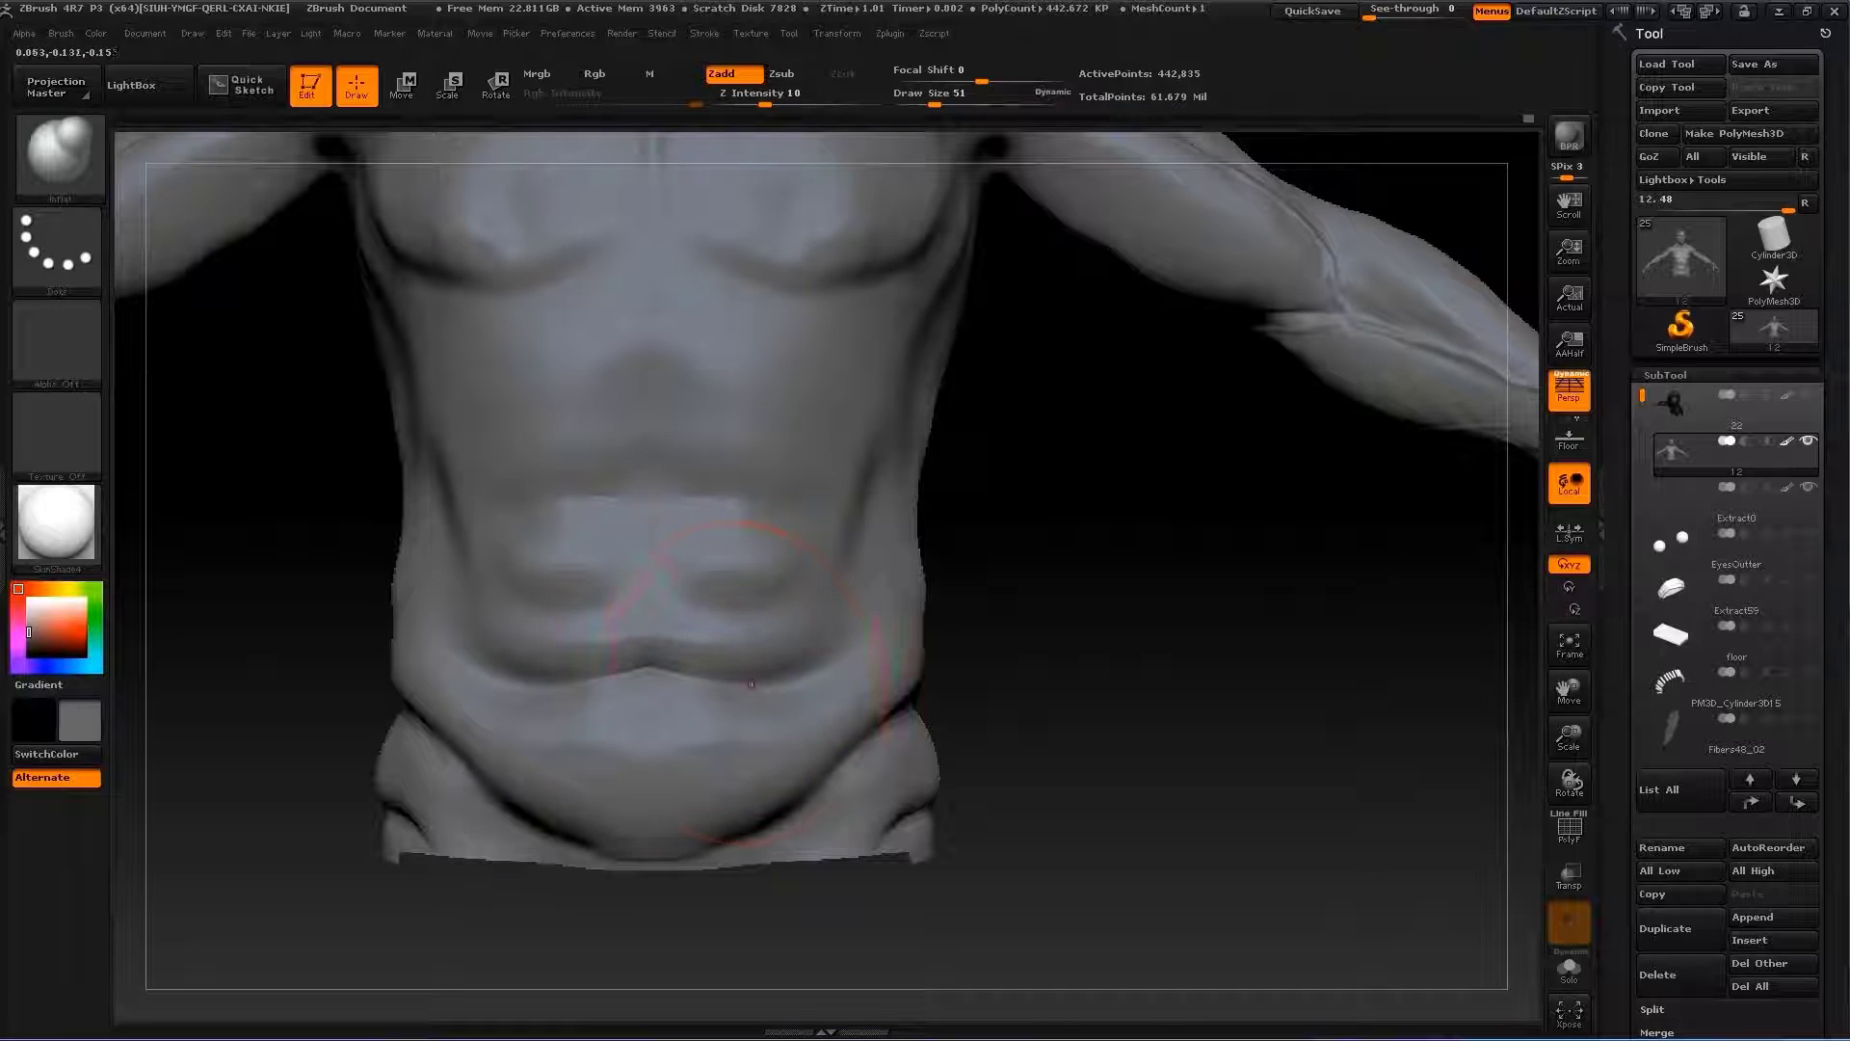
key("bracketleft")
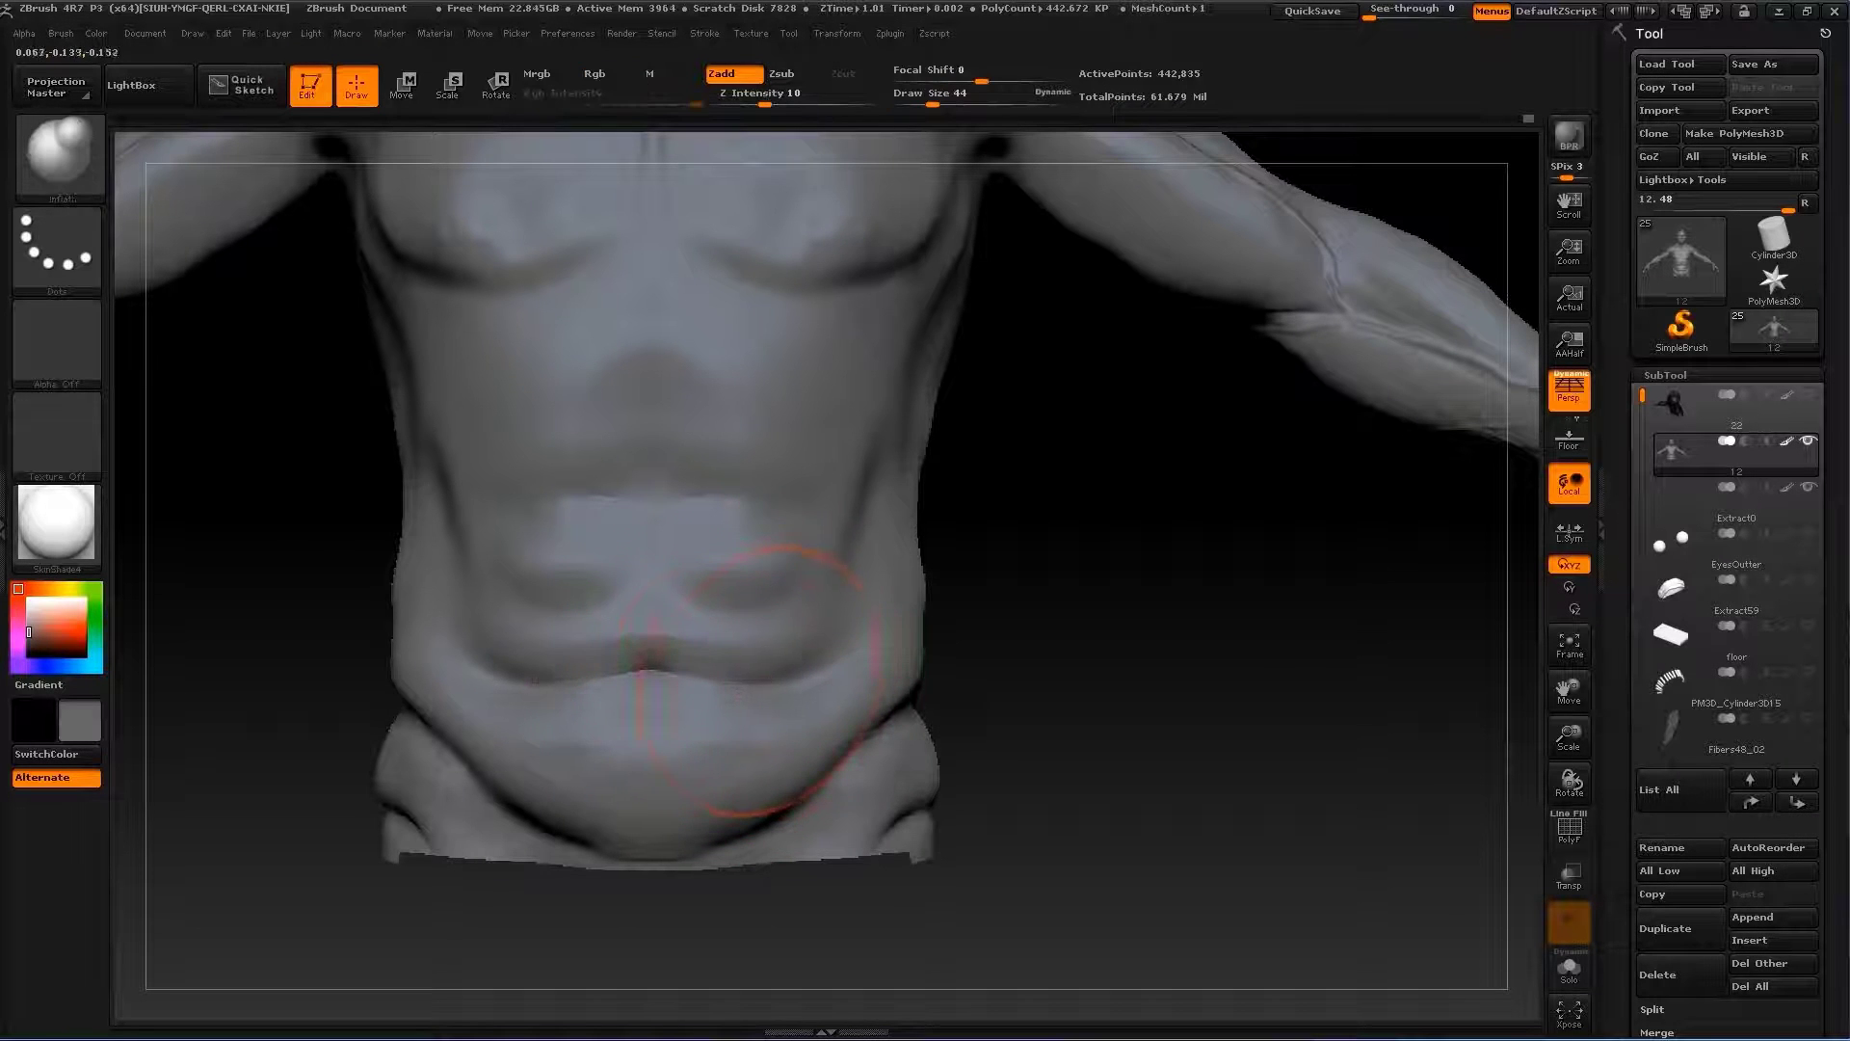
key("bracketleft")
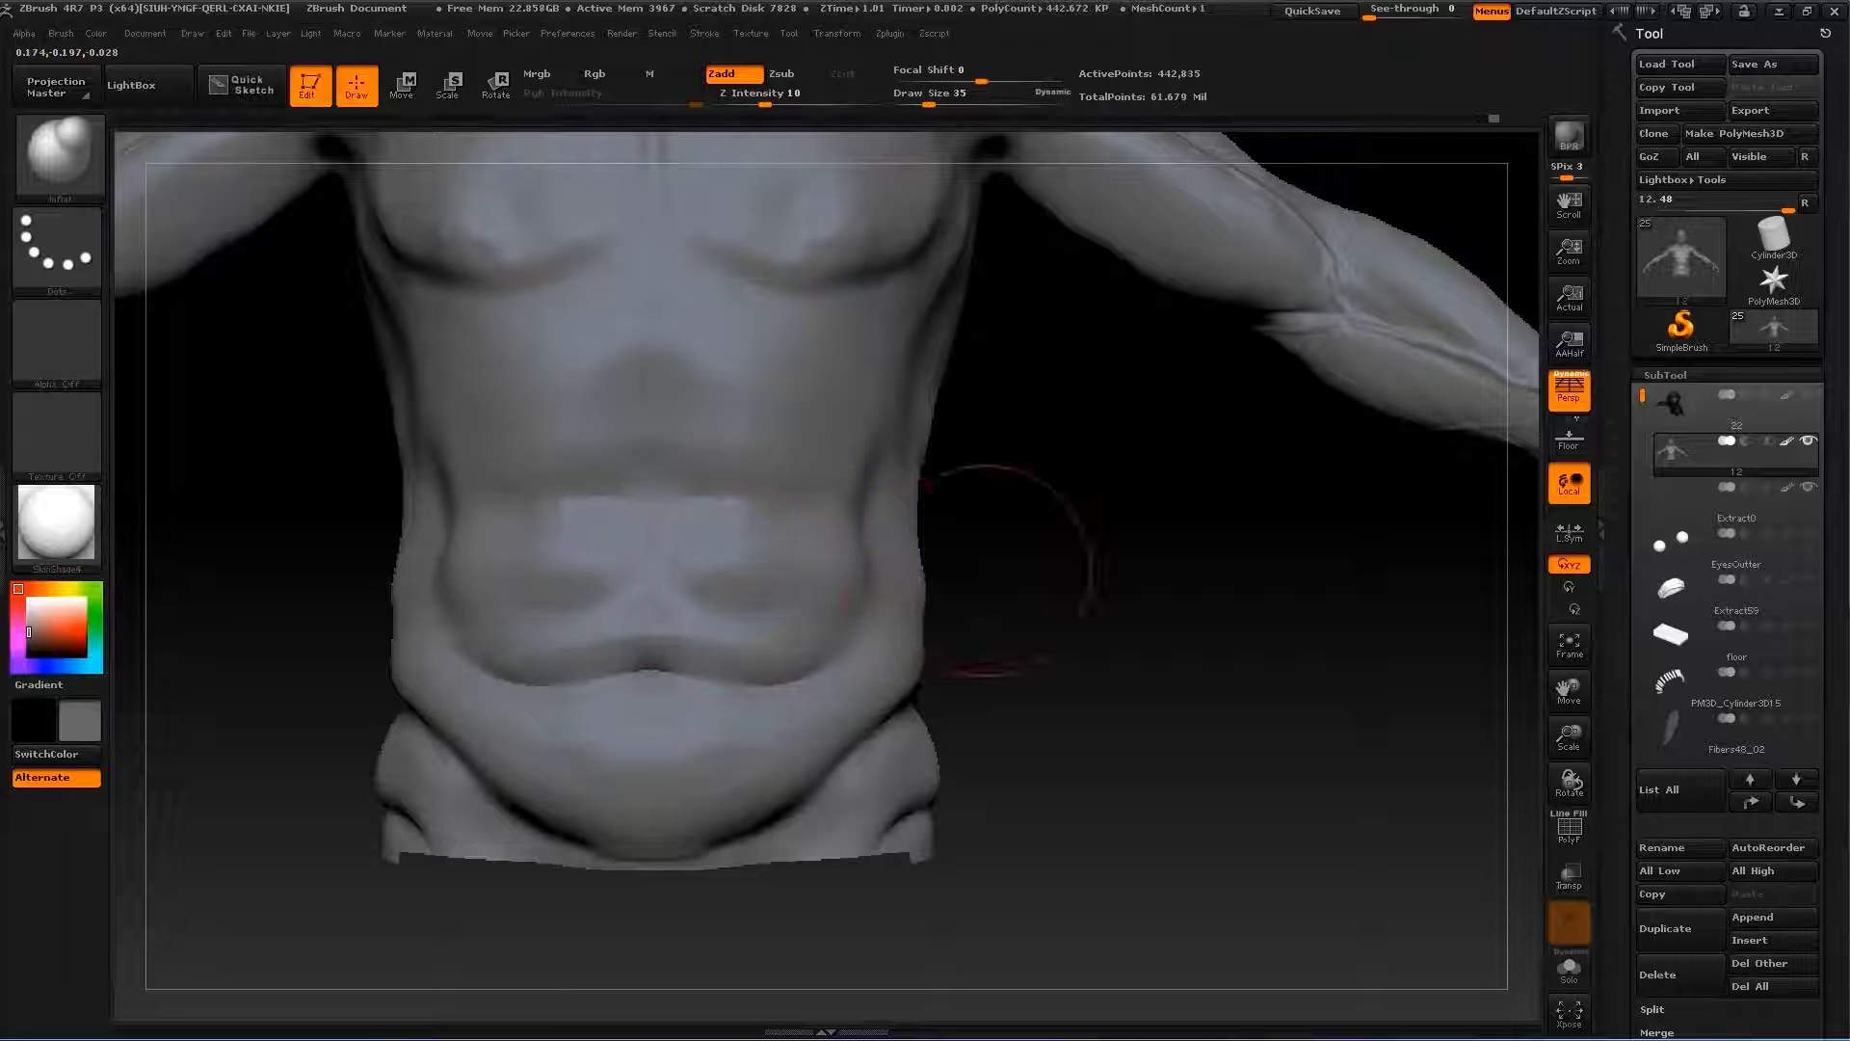
mouse_move(958, 607)
left_mouse_down()
mouse_move(1012, 564)
mouse_move(892, 557)
mouse_move(970, 557)
left_mouse_up()
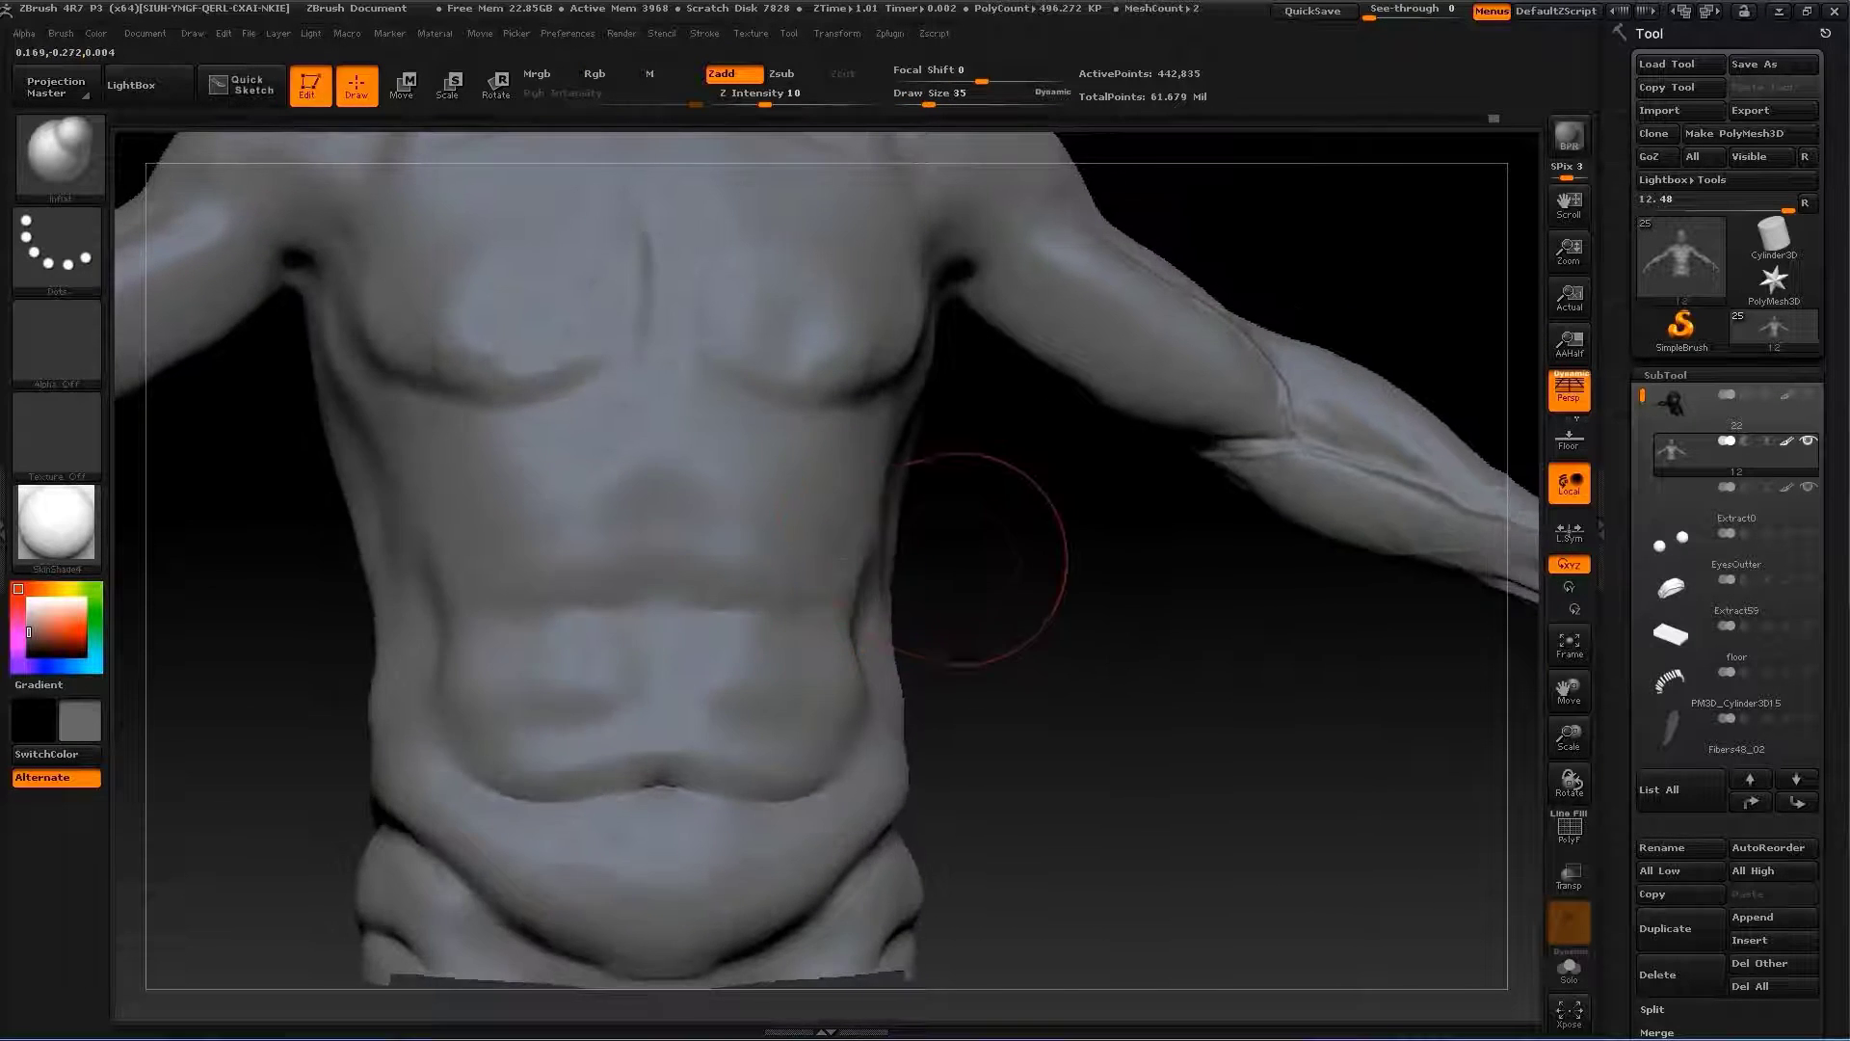
Carve chest creases with Dam_Standard, then refine with the Standard brush
key("b")
key("d")
key("s")
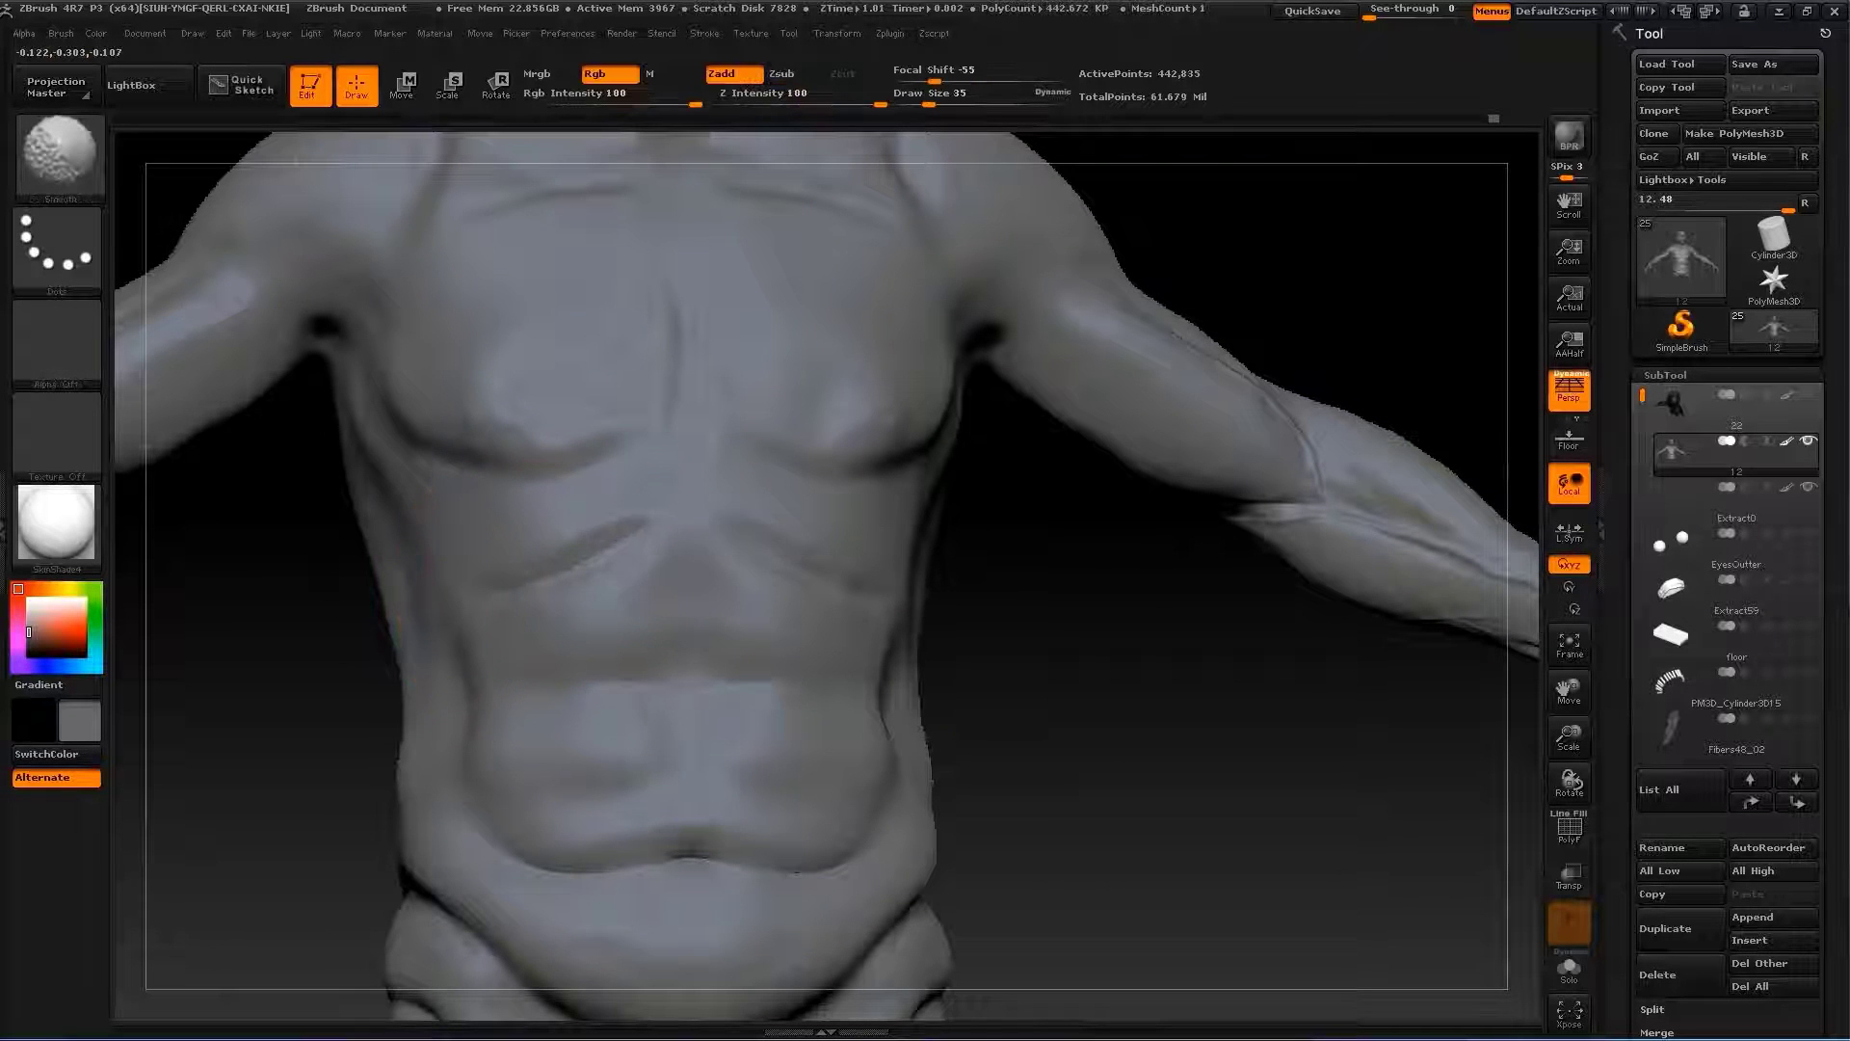
mouse_move(322, 743)
left_mouse_down()
mouse_move(412, 661)
mouse_move(390, 663)
left_mouse_up()
key("b")
key("s")
key("t")
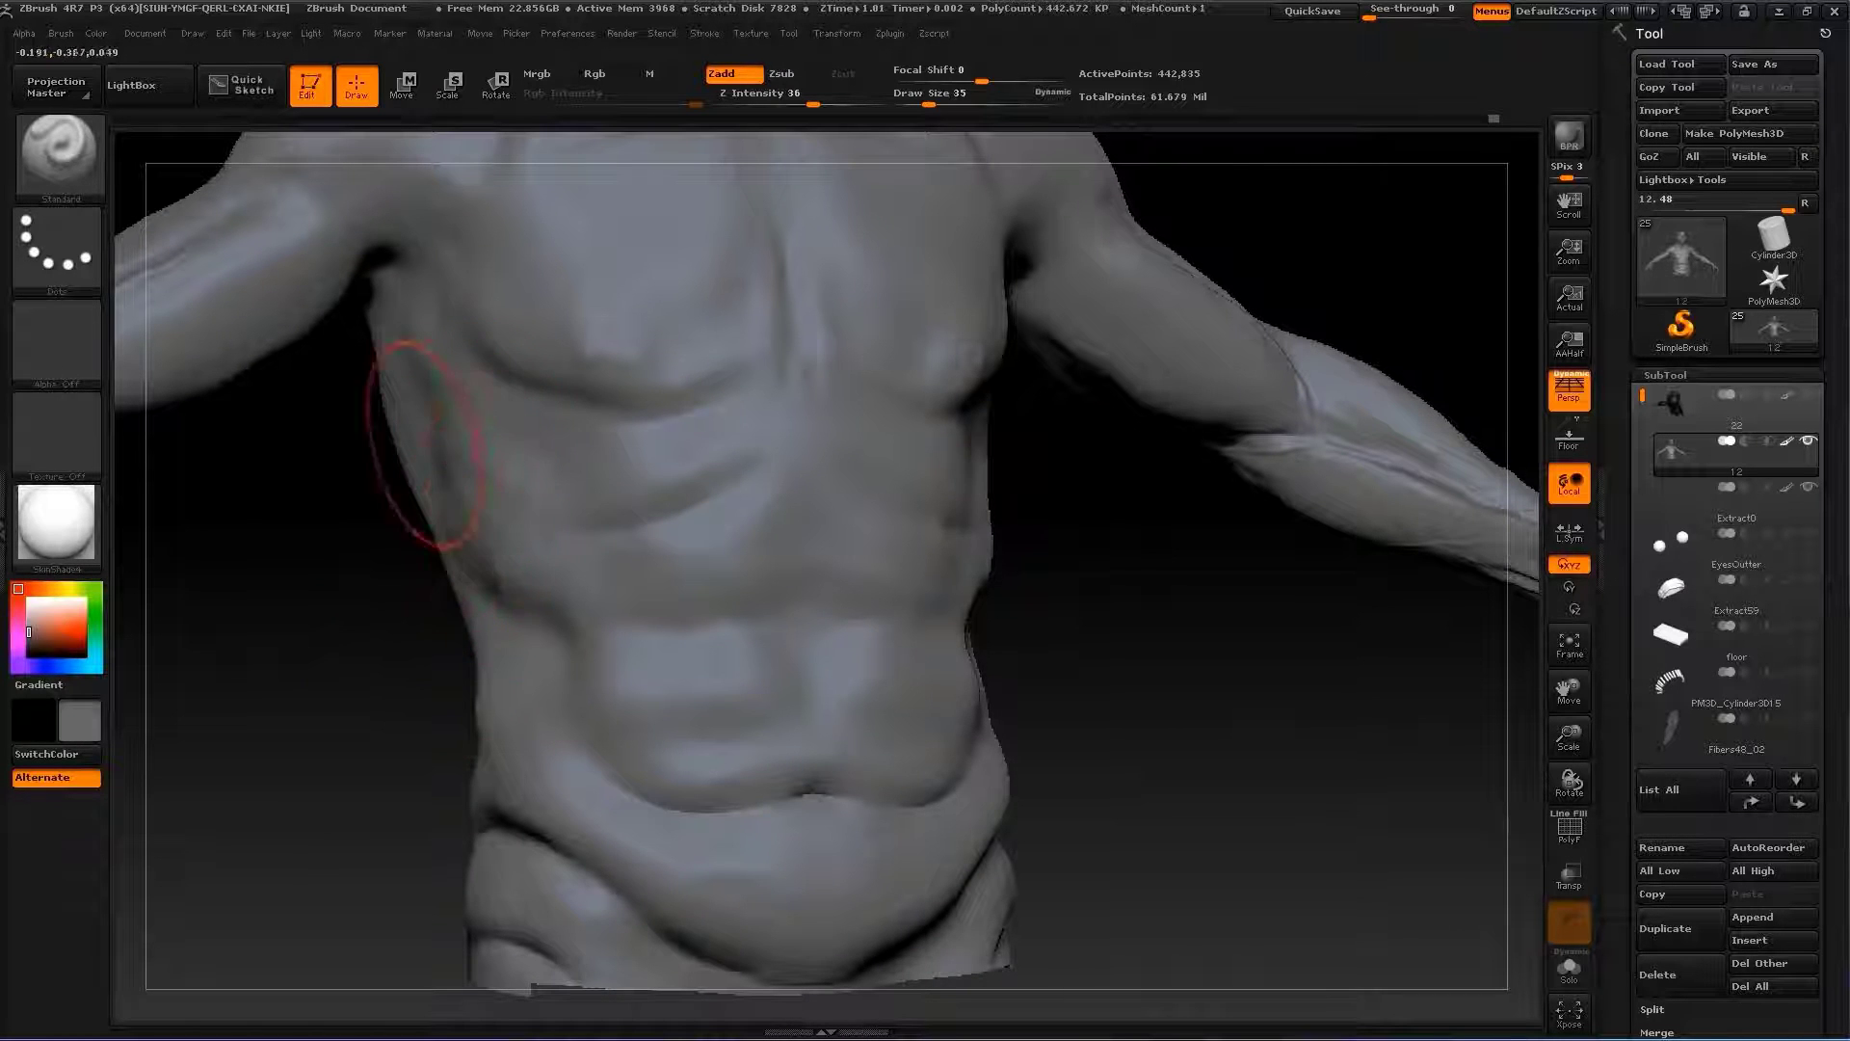
mouse_move(424, 445)
left_mouse_down("alt")
mouse_move(777, 611)
mouse_move(1288, 430)
left_mouse_up("alt")
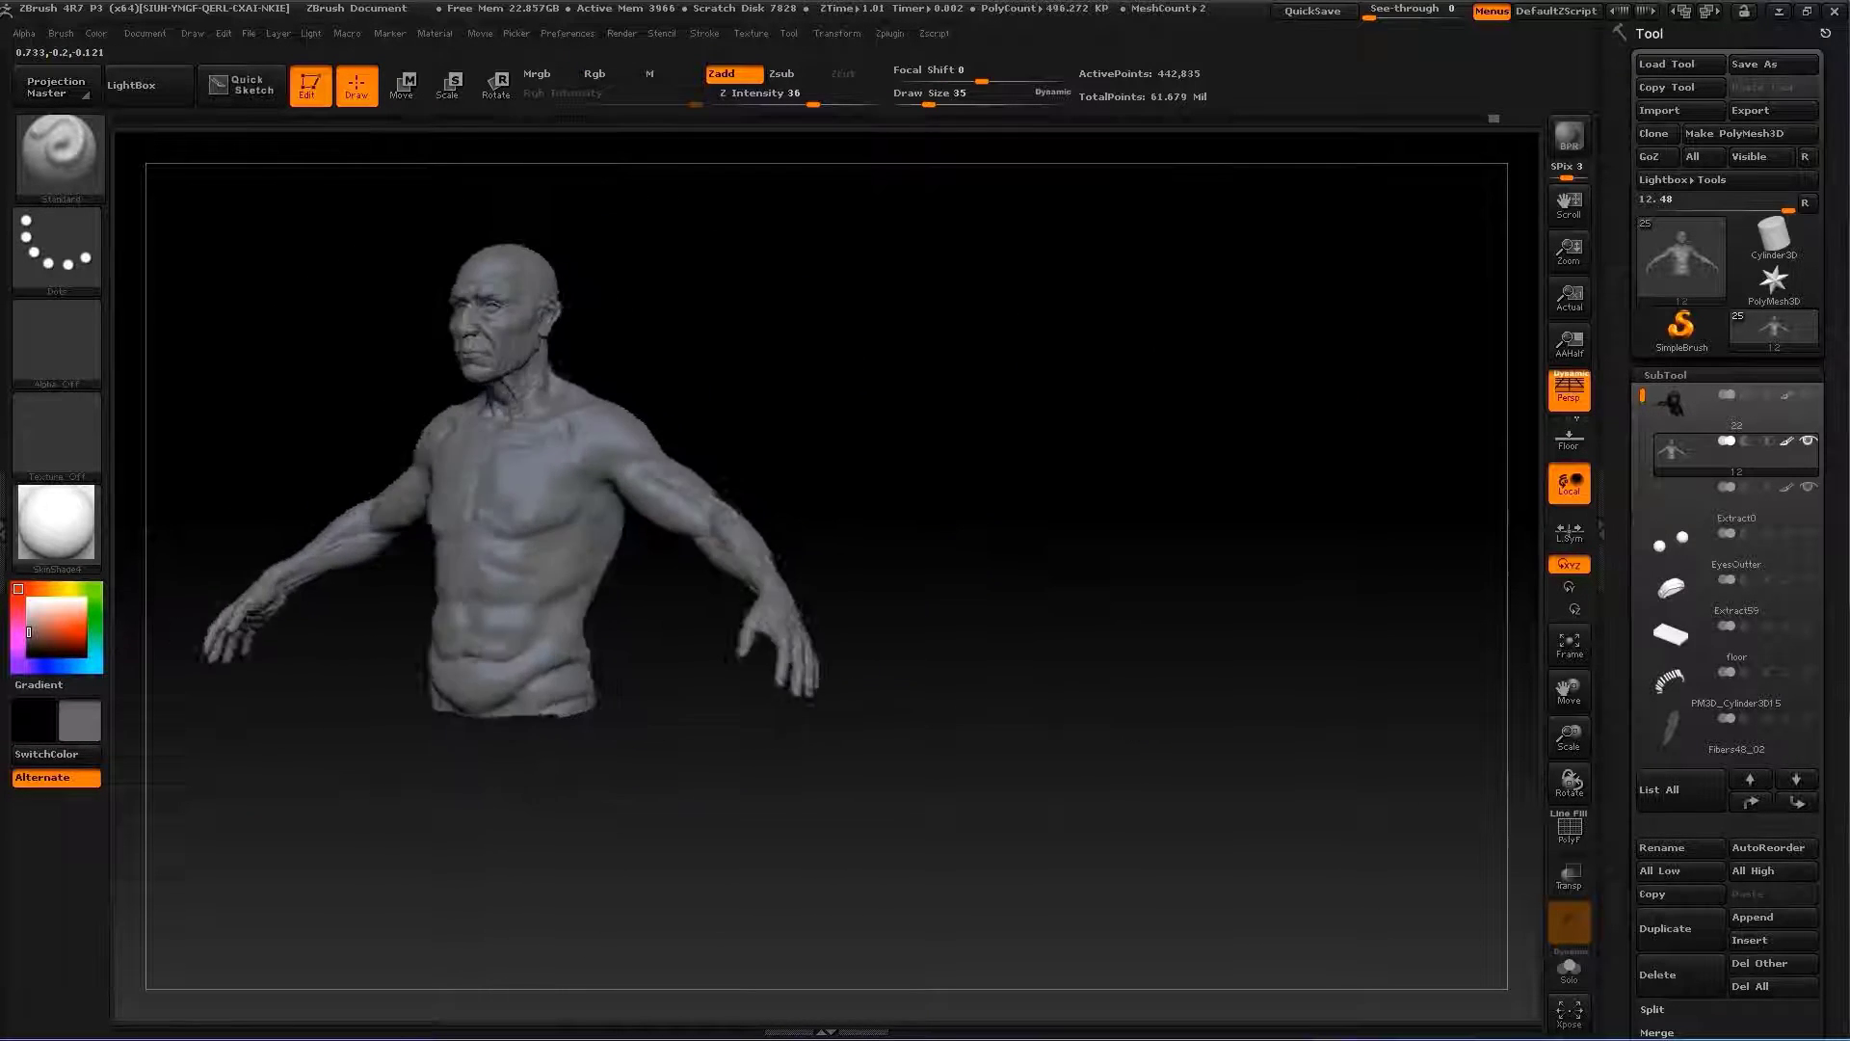
Carve a crease across the upper chest with Dam_Standard at size 22
mouse_move(964, 482)
left_mouse_down()
mouse_move(1273, 362)
mouse_move(988, 771)
mouse_move(805, 642)
left_mouse_up()
left_click_drag(778, 651, 1030, 676, "alt")
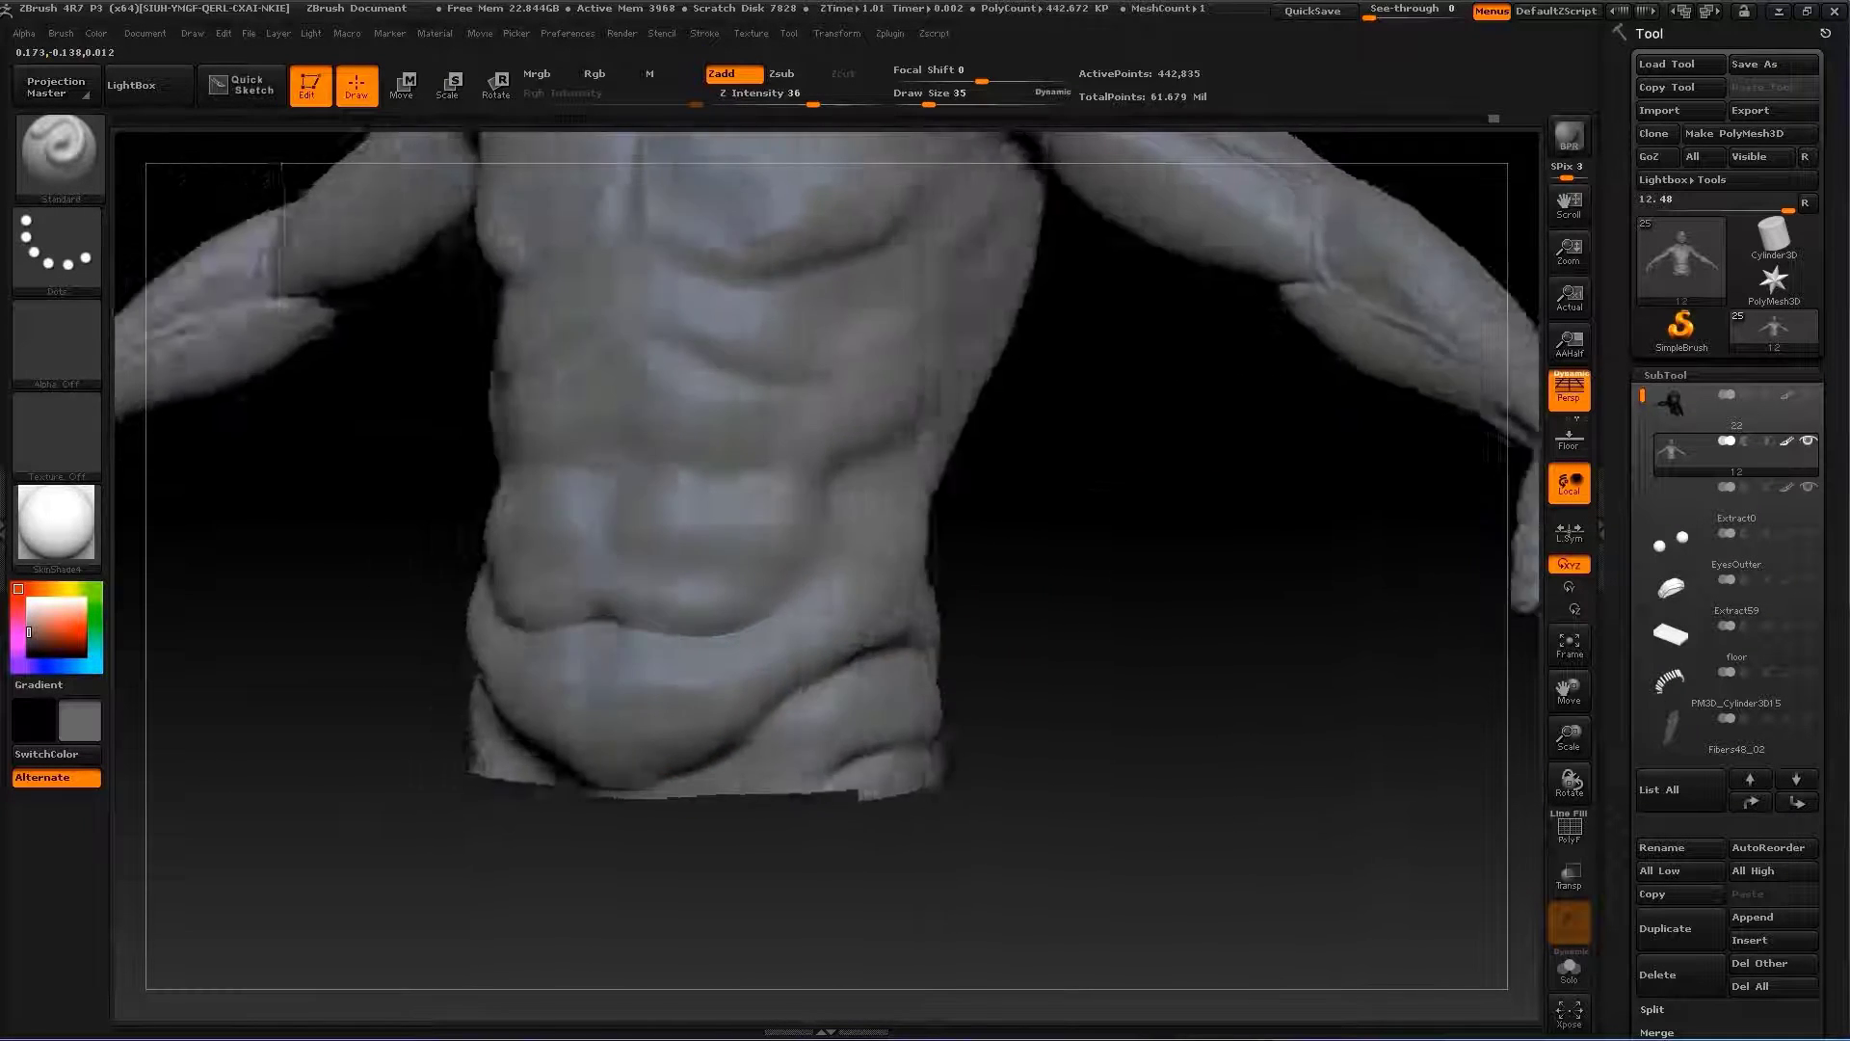
key("b")
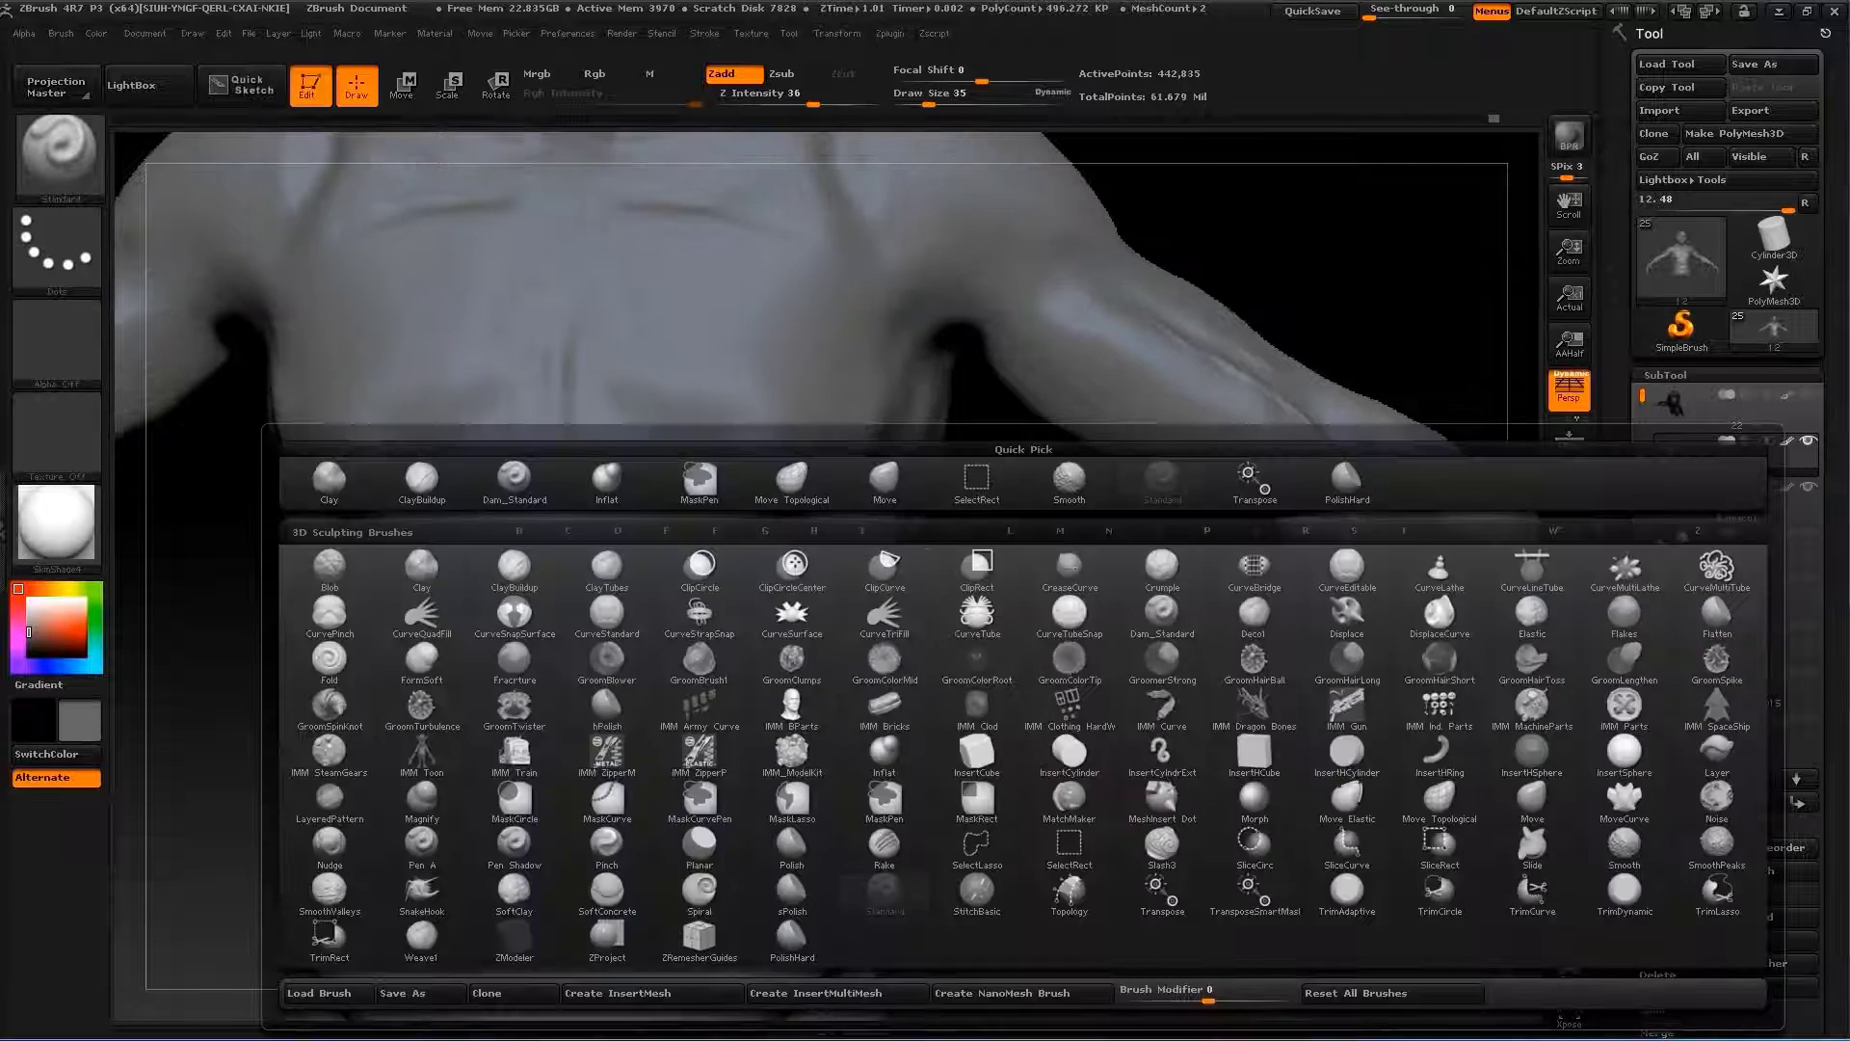
key("d")
key("s")
left_click_drag(964, 434, 779, 620)
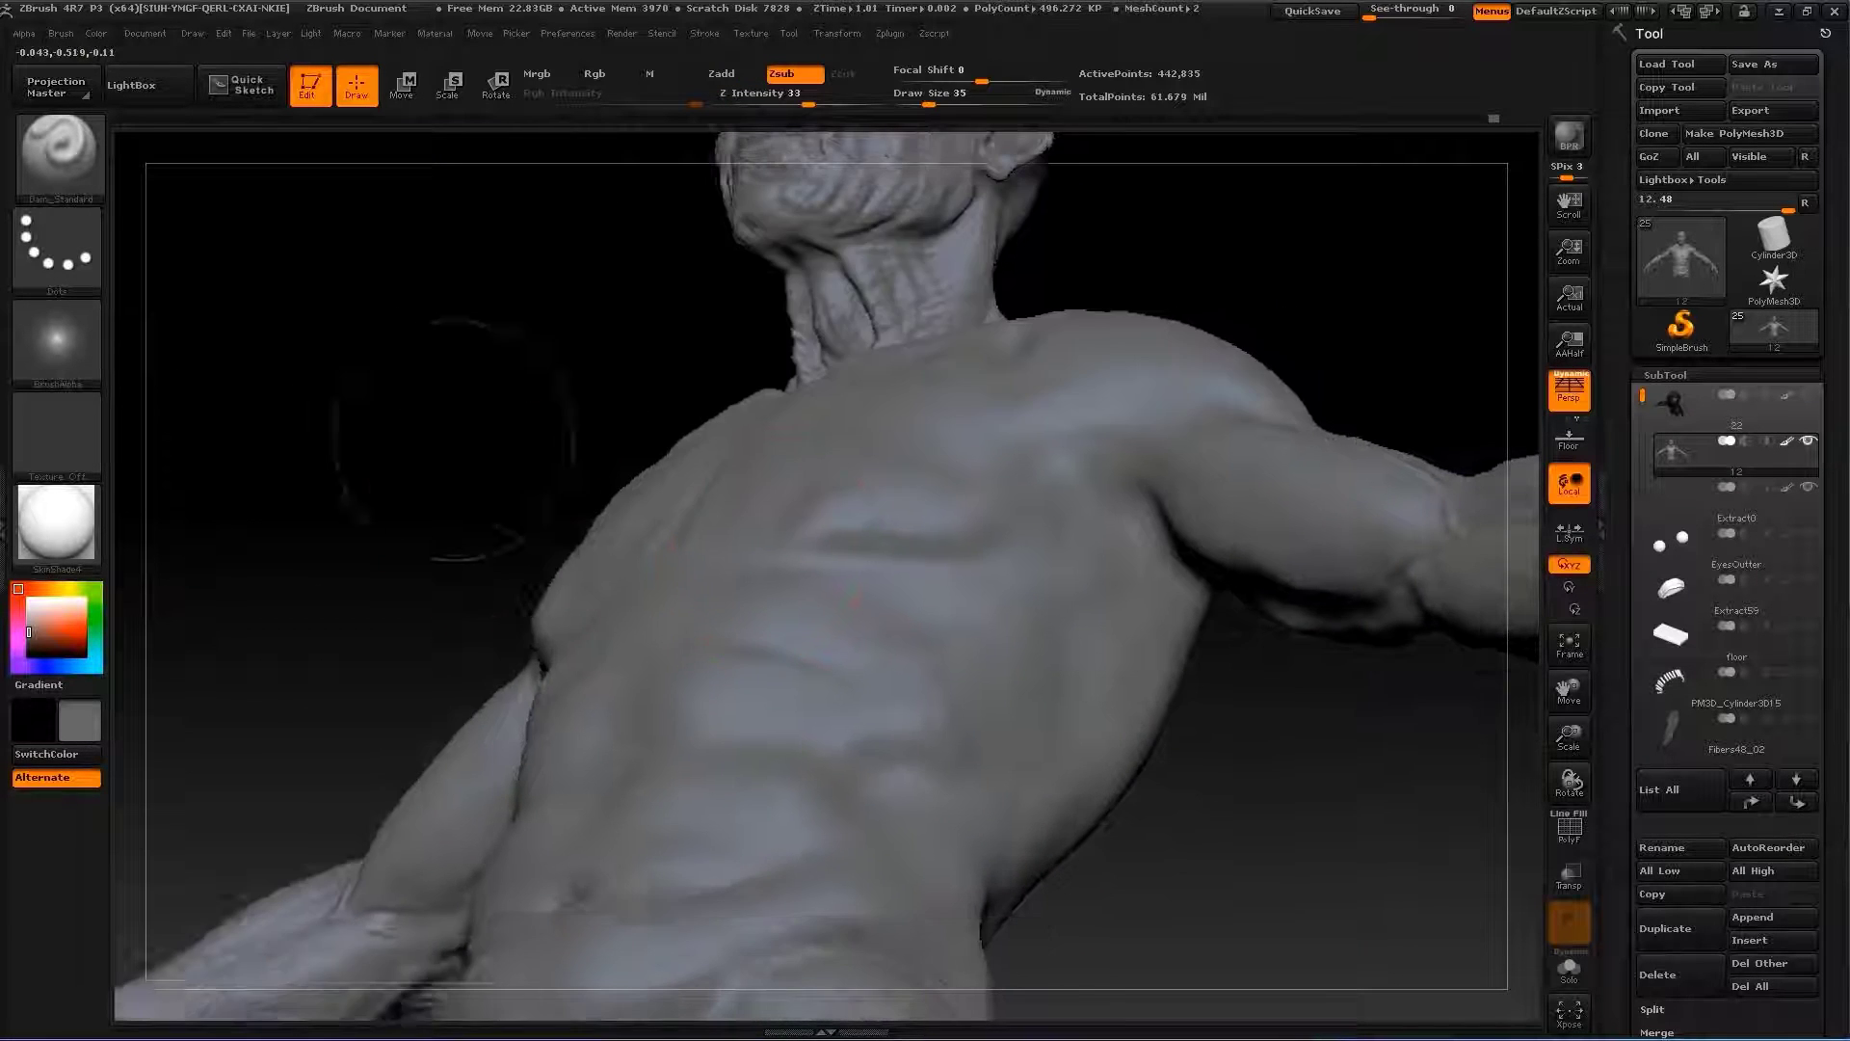
left_click_drag(414, 434, 867, 549)
key("s")
left_click(896, 553)
left_click_drag(694, 590, 973, 581)
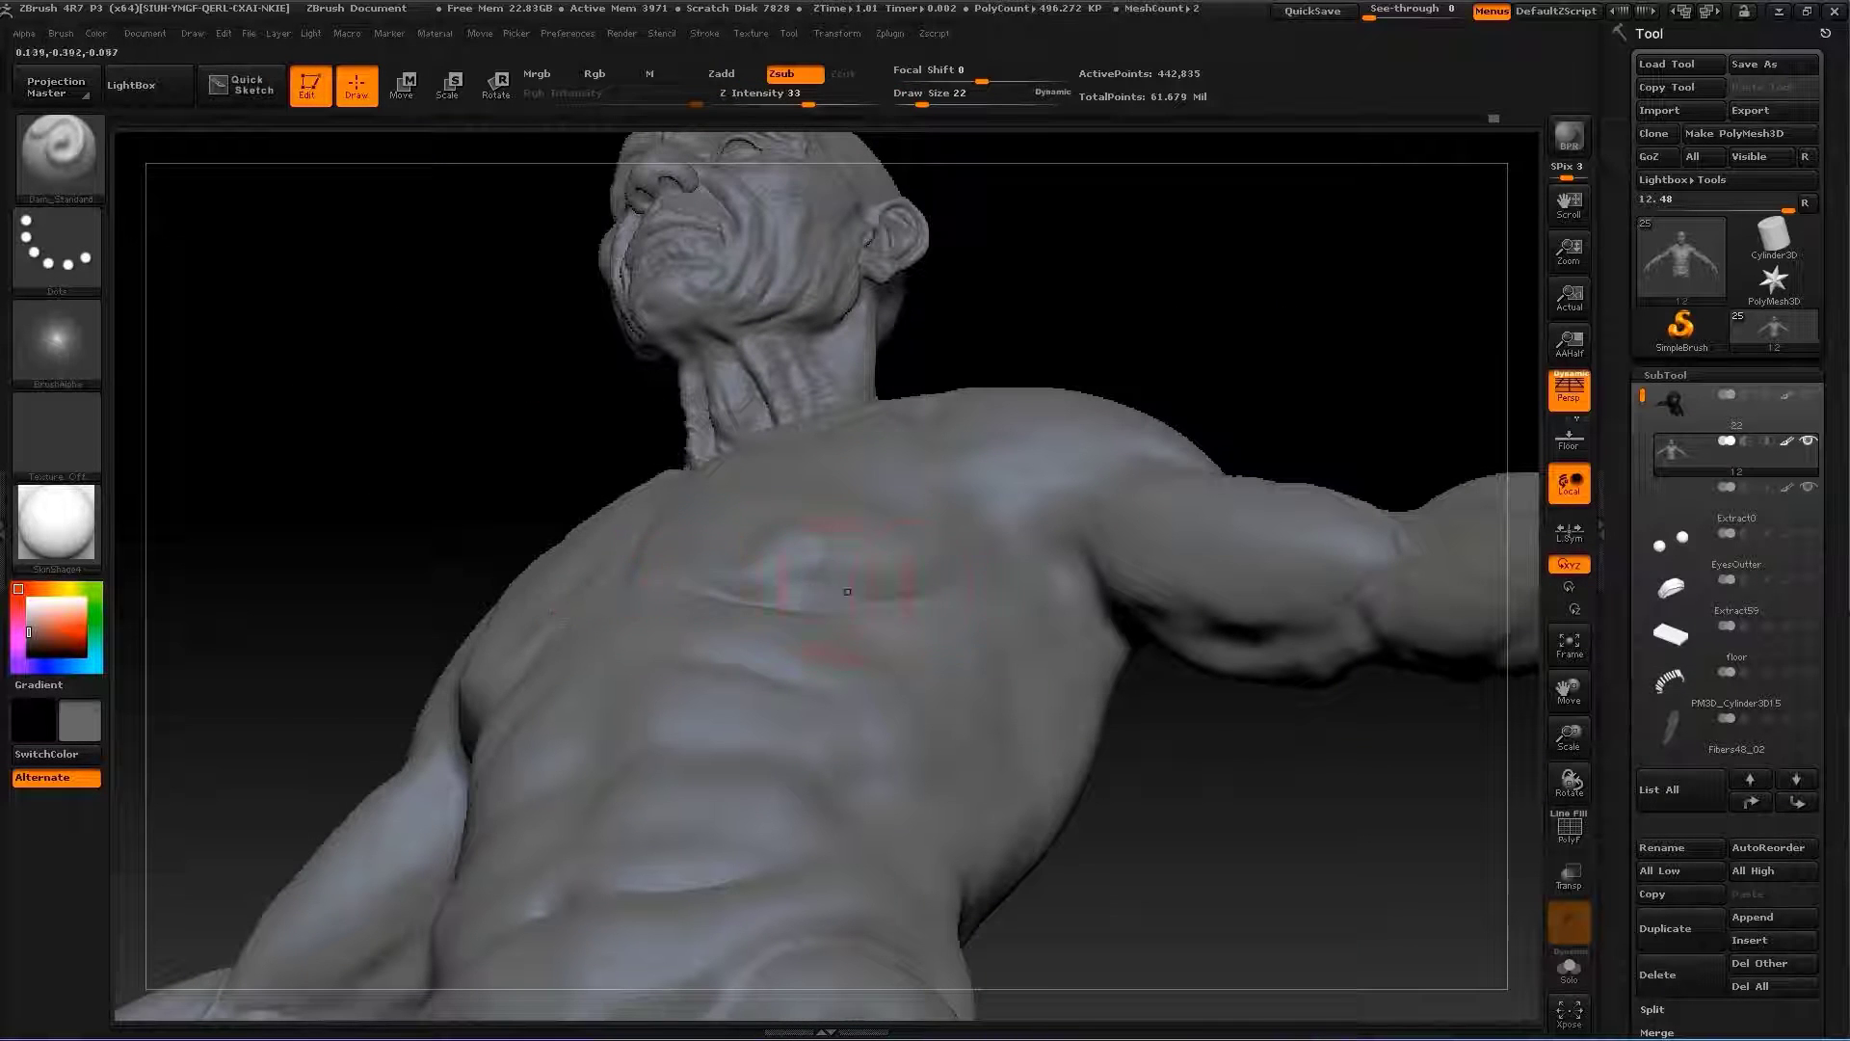
Reshape the chest with the Move brush at size 27
left_click_drag(1056, 318, 1116, 599)
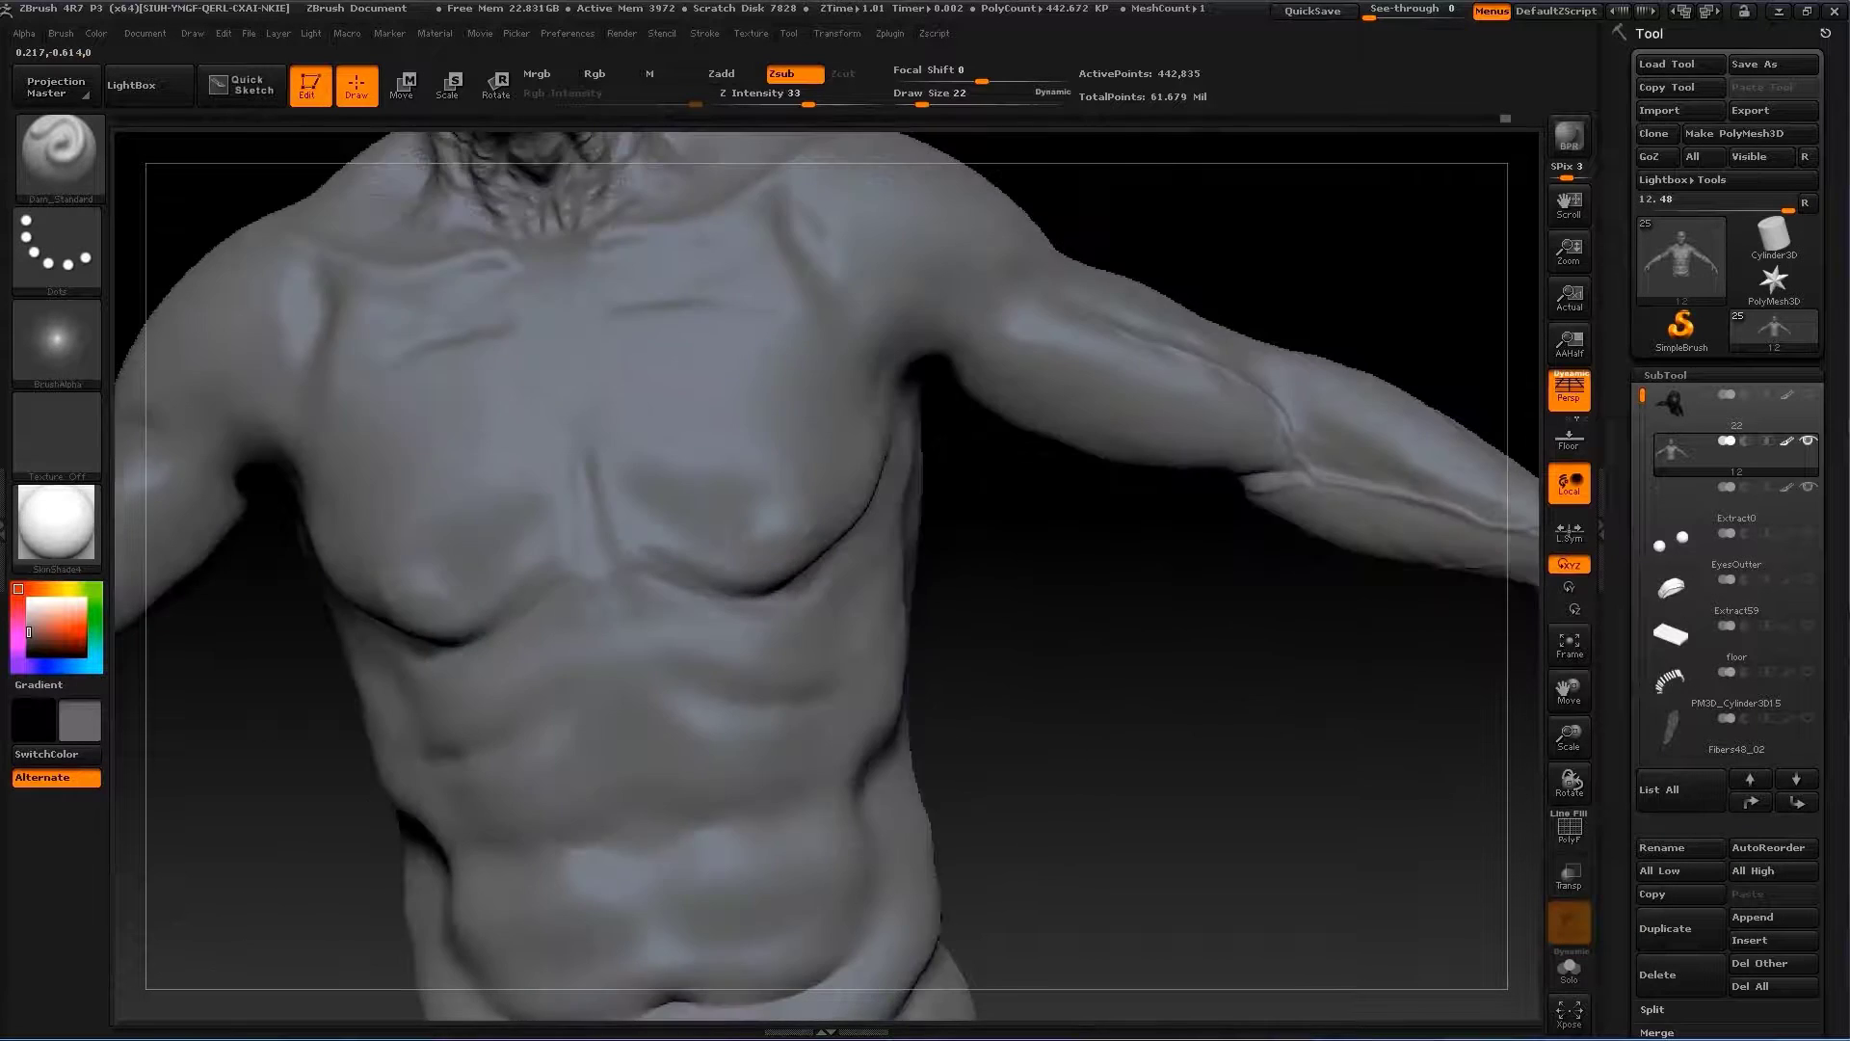
key("b")
key("s")
key("t")
key("s")
left_click(848, 501)
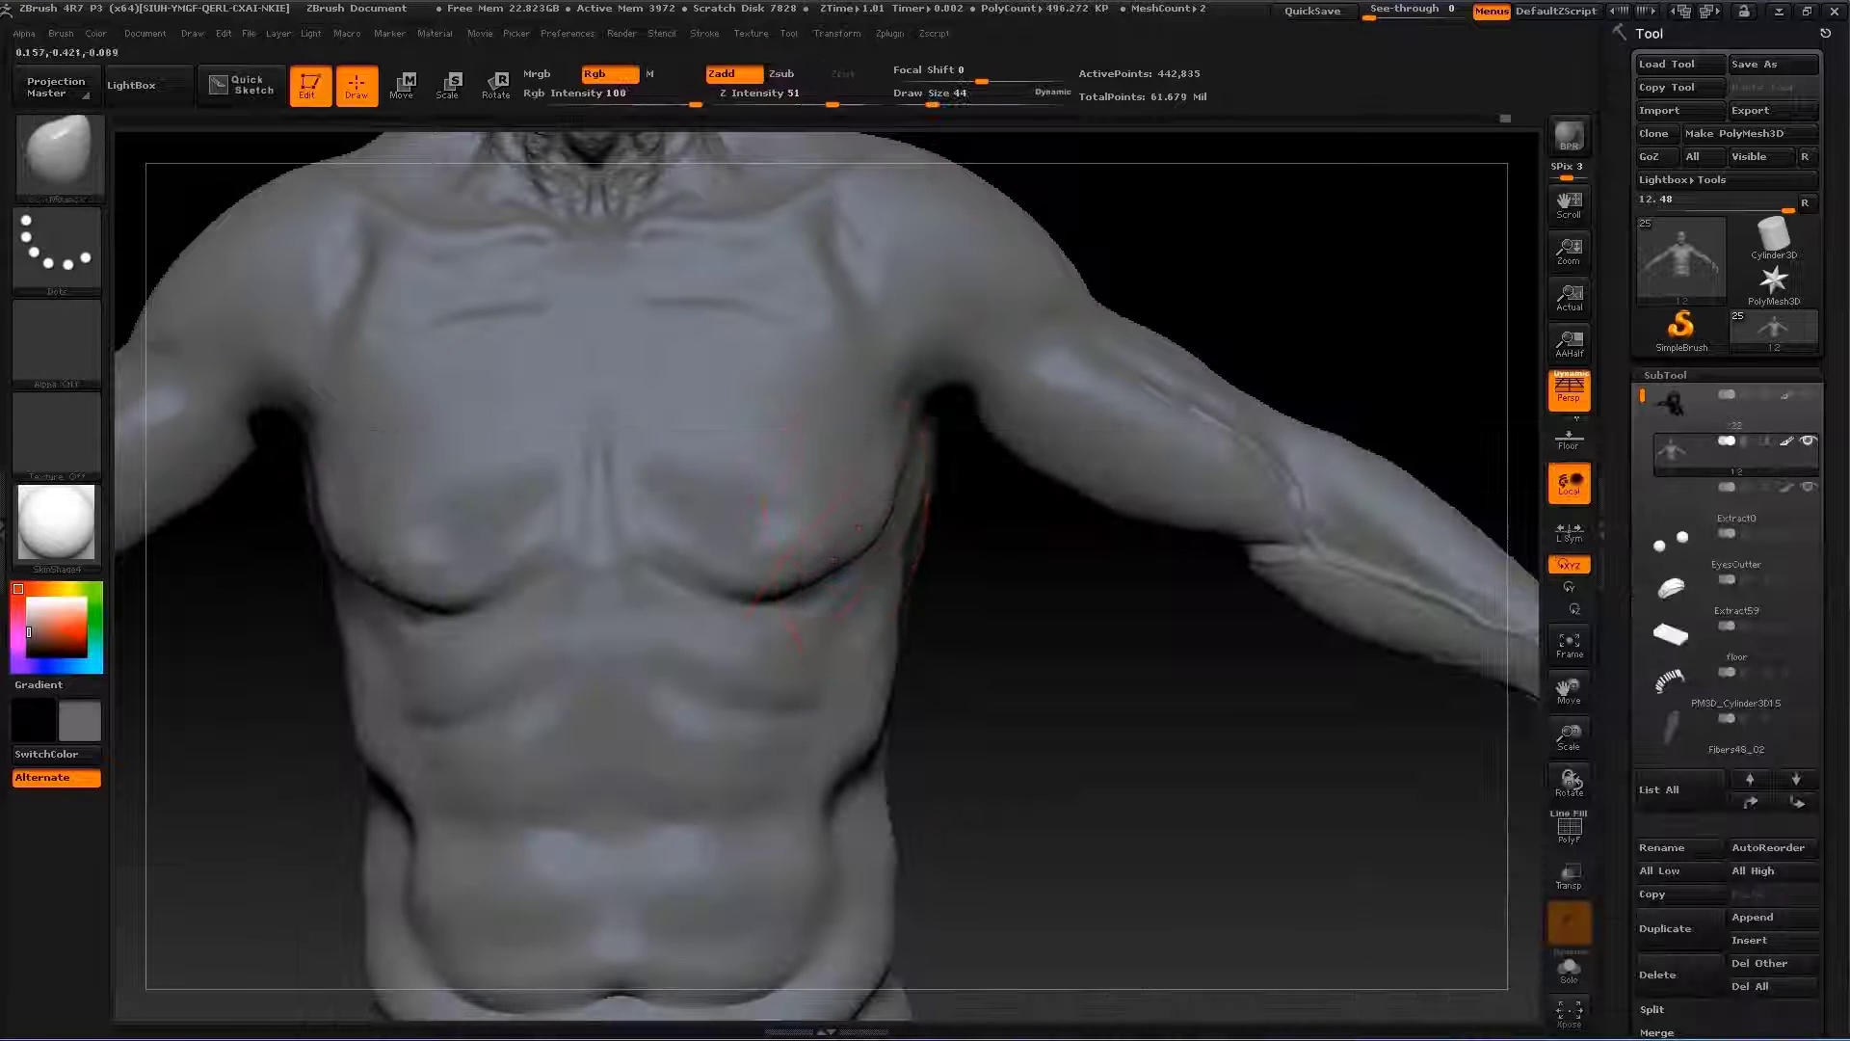
key("b")
key("m")
key("v")
key("s")
left_click(695, 600)
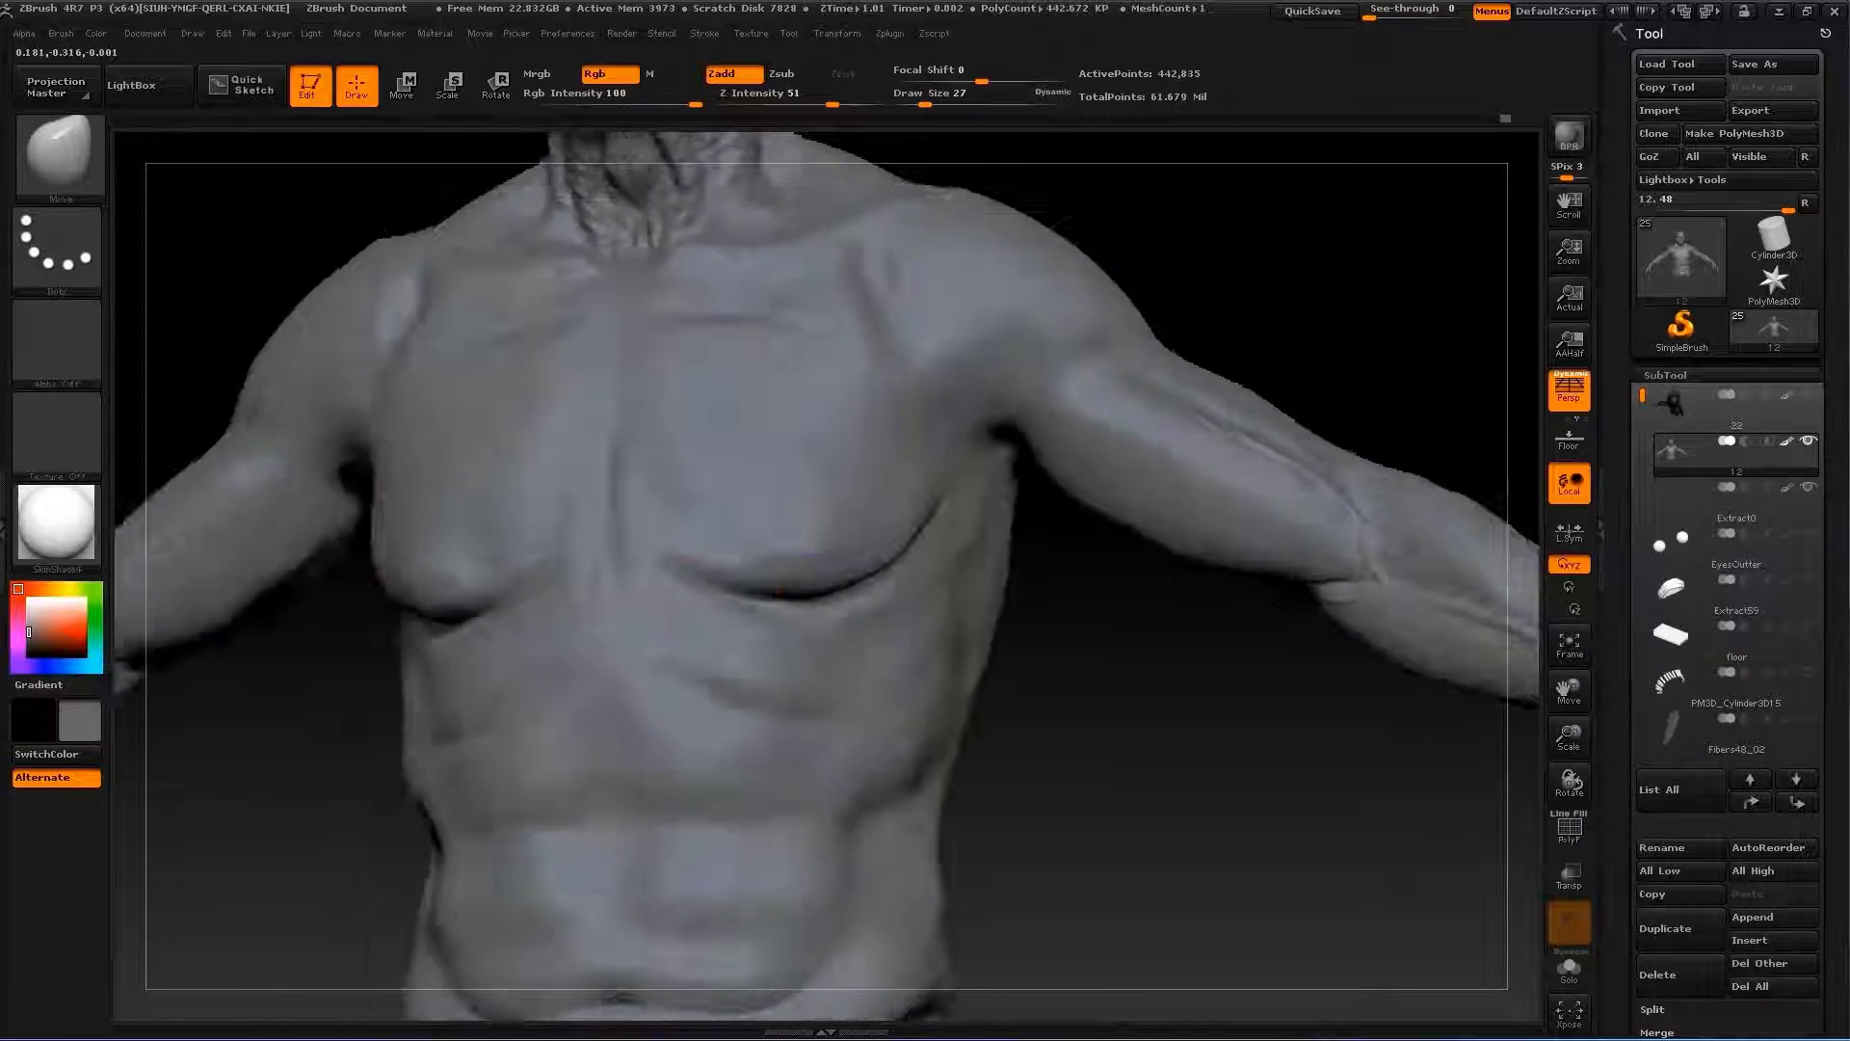
left_click_drag(1350, 289, 1016, 565)
left_click_drag(1060, 655, 1115, 723)
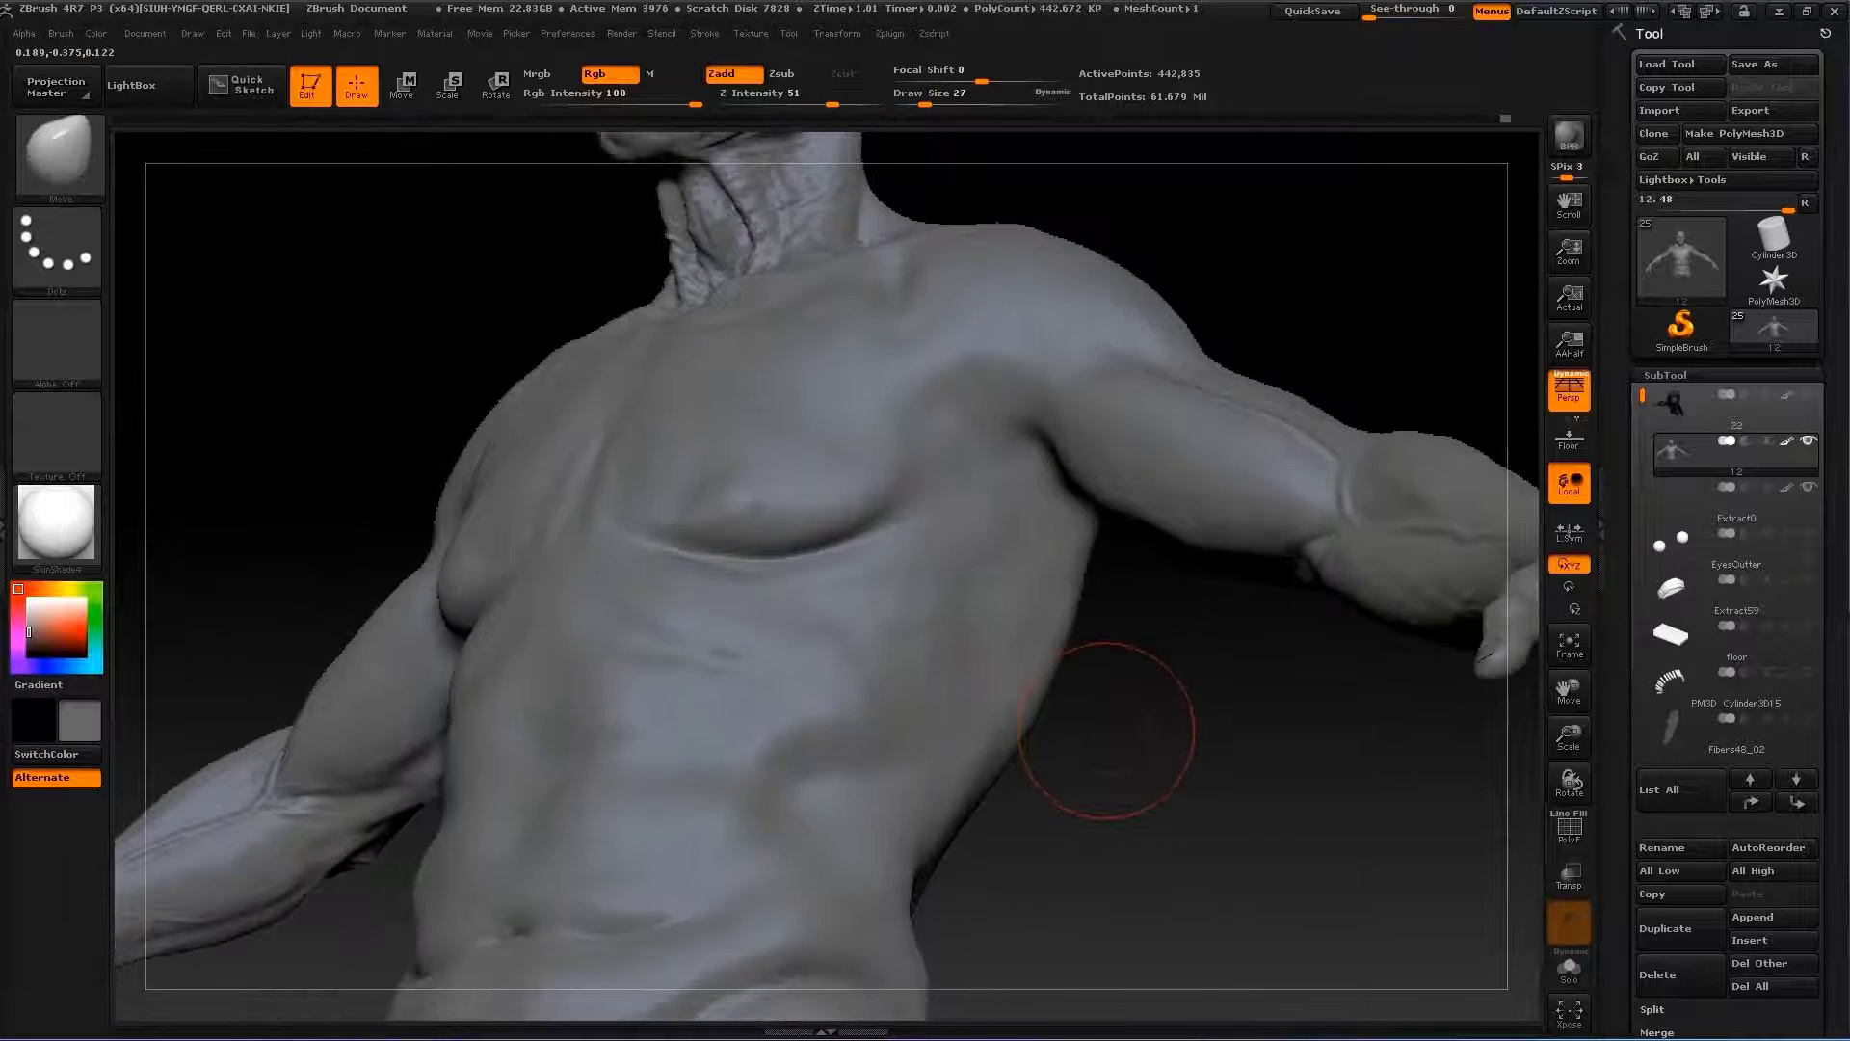
Carve skin creases on the torso with Dam_Standard
key("b")
key("d")
key("s")
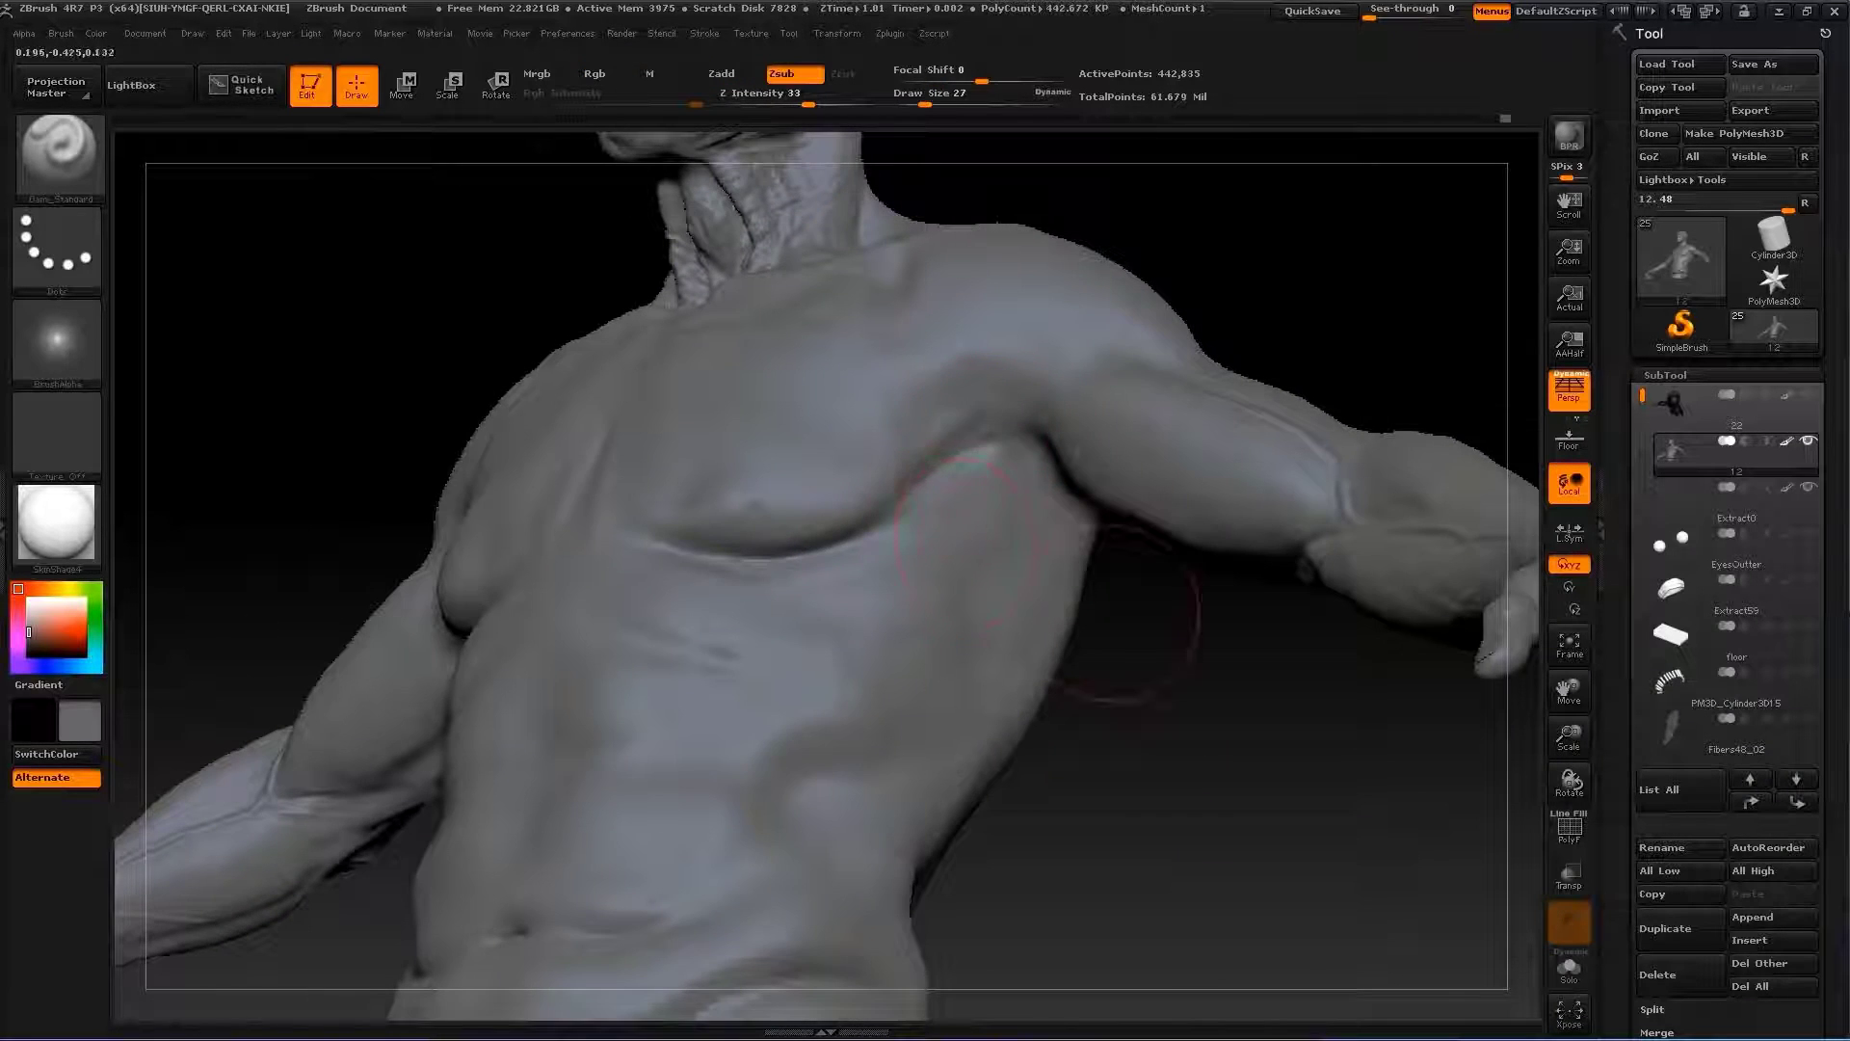
left_click_drag(1115, 598, 971, 454)
left_click_drag(1115, 620, 1252, 482)
Build up clay over the upper back with ClayBuildup
key("b")
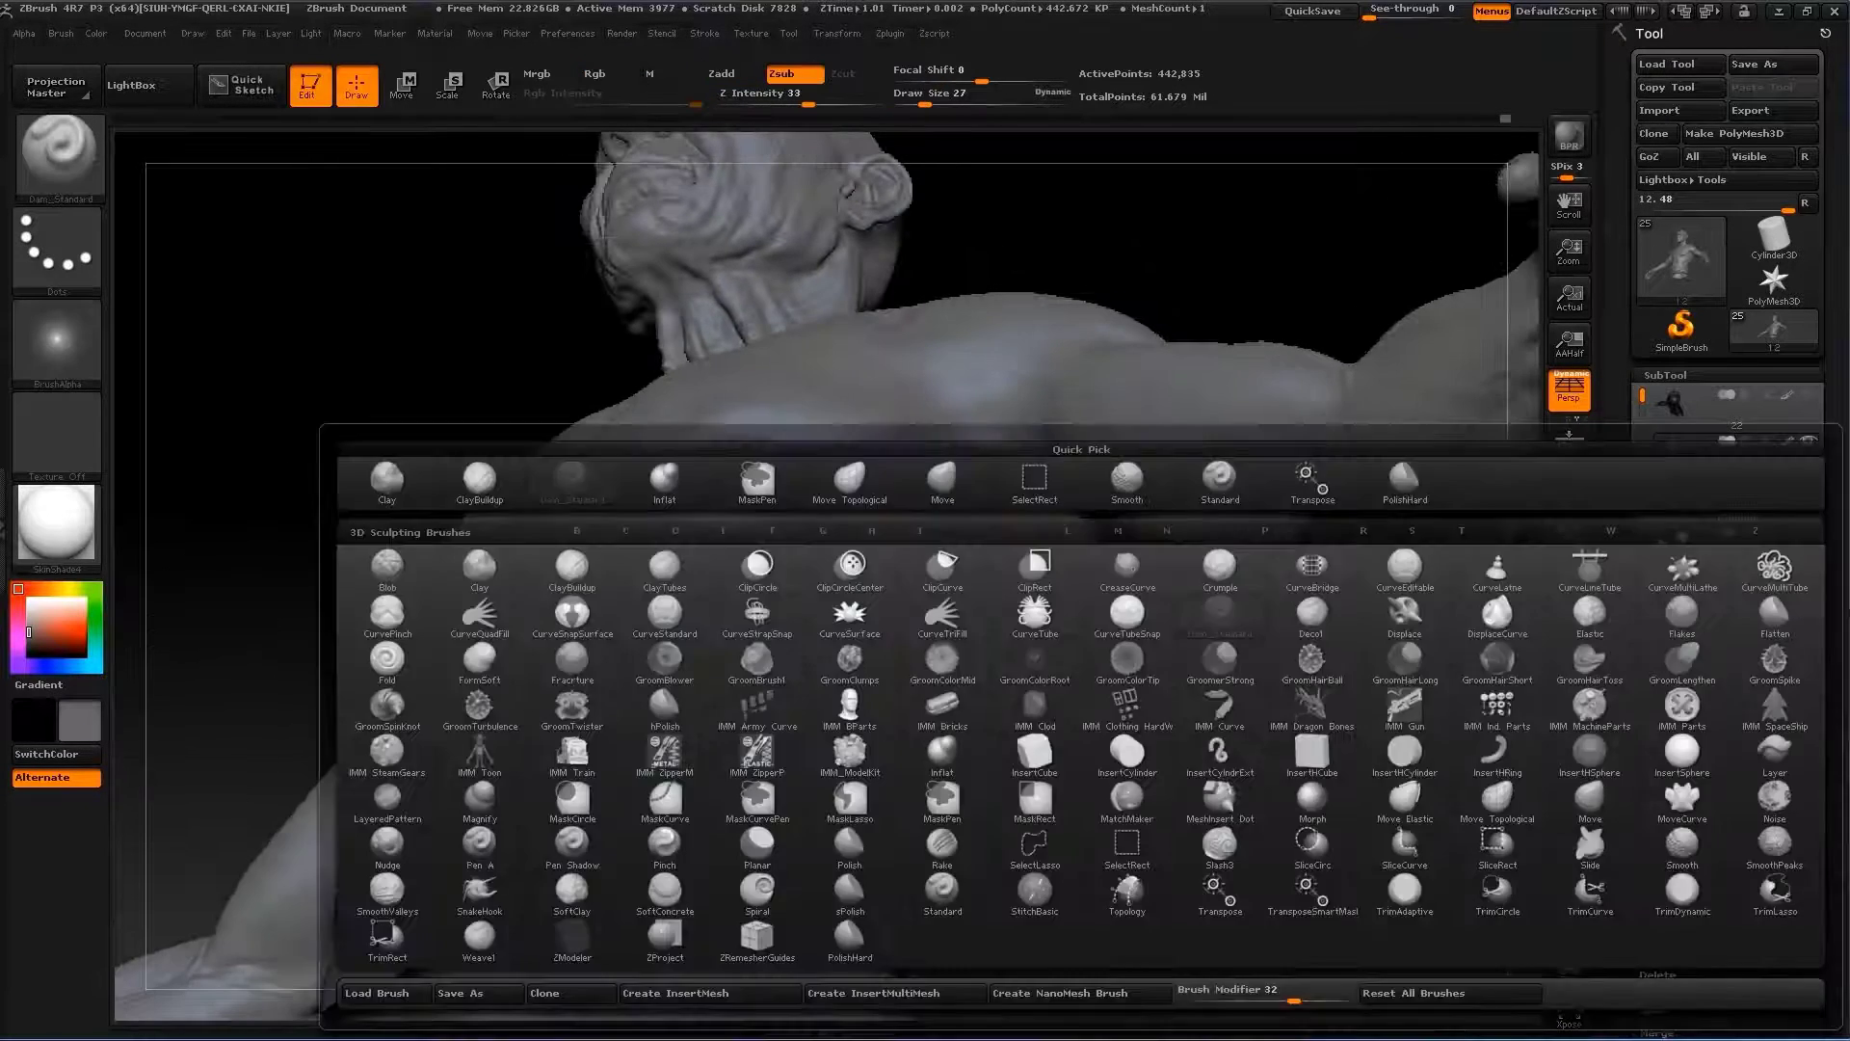
key("c")
key("b")
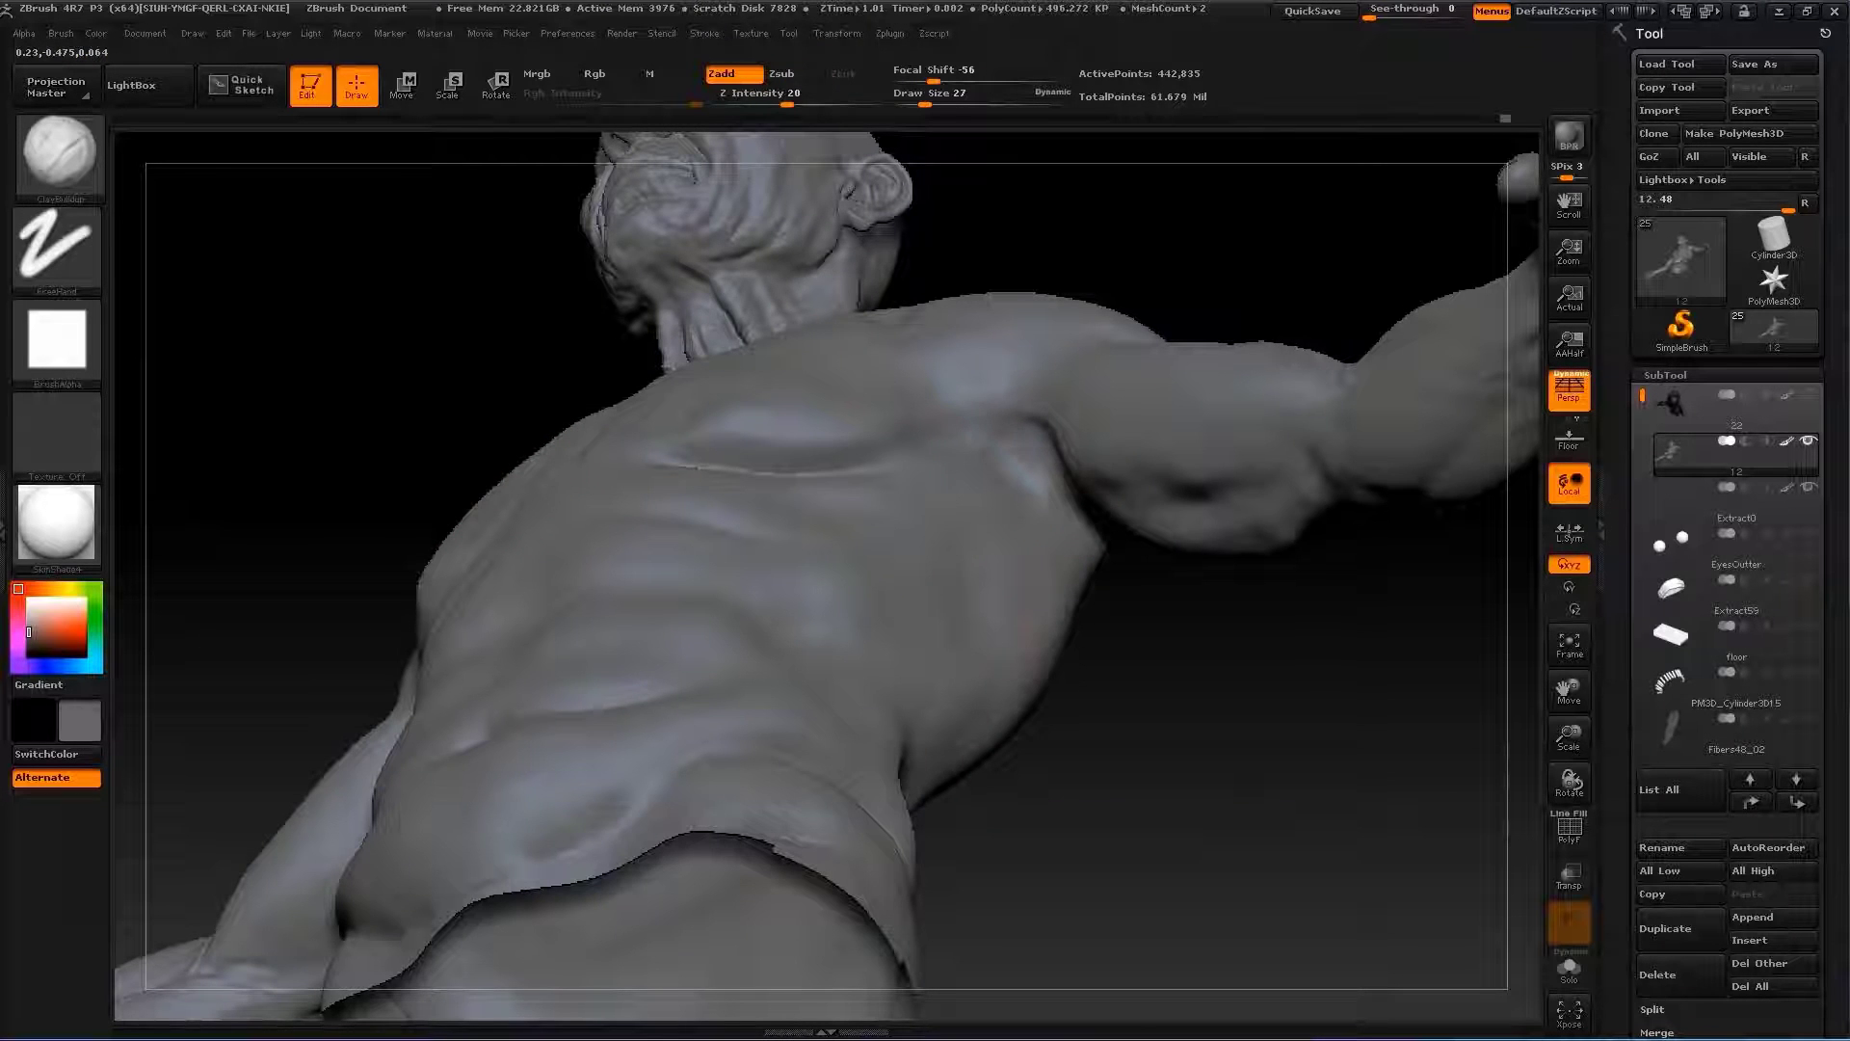
mouse_move(1080, 540)
left_mouse_down()
mouse_move(1093, 578)
mouse_move(867, 578)
left_mouse_up()
Switch to the Move brush and frame the torso in a three-quarter view
key("b")
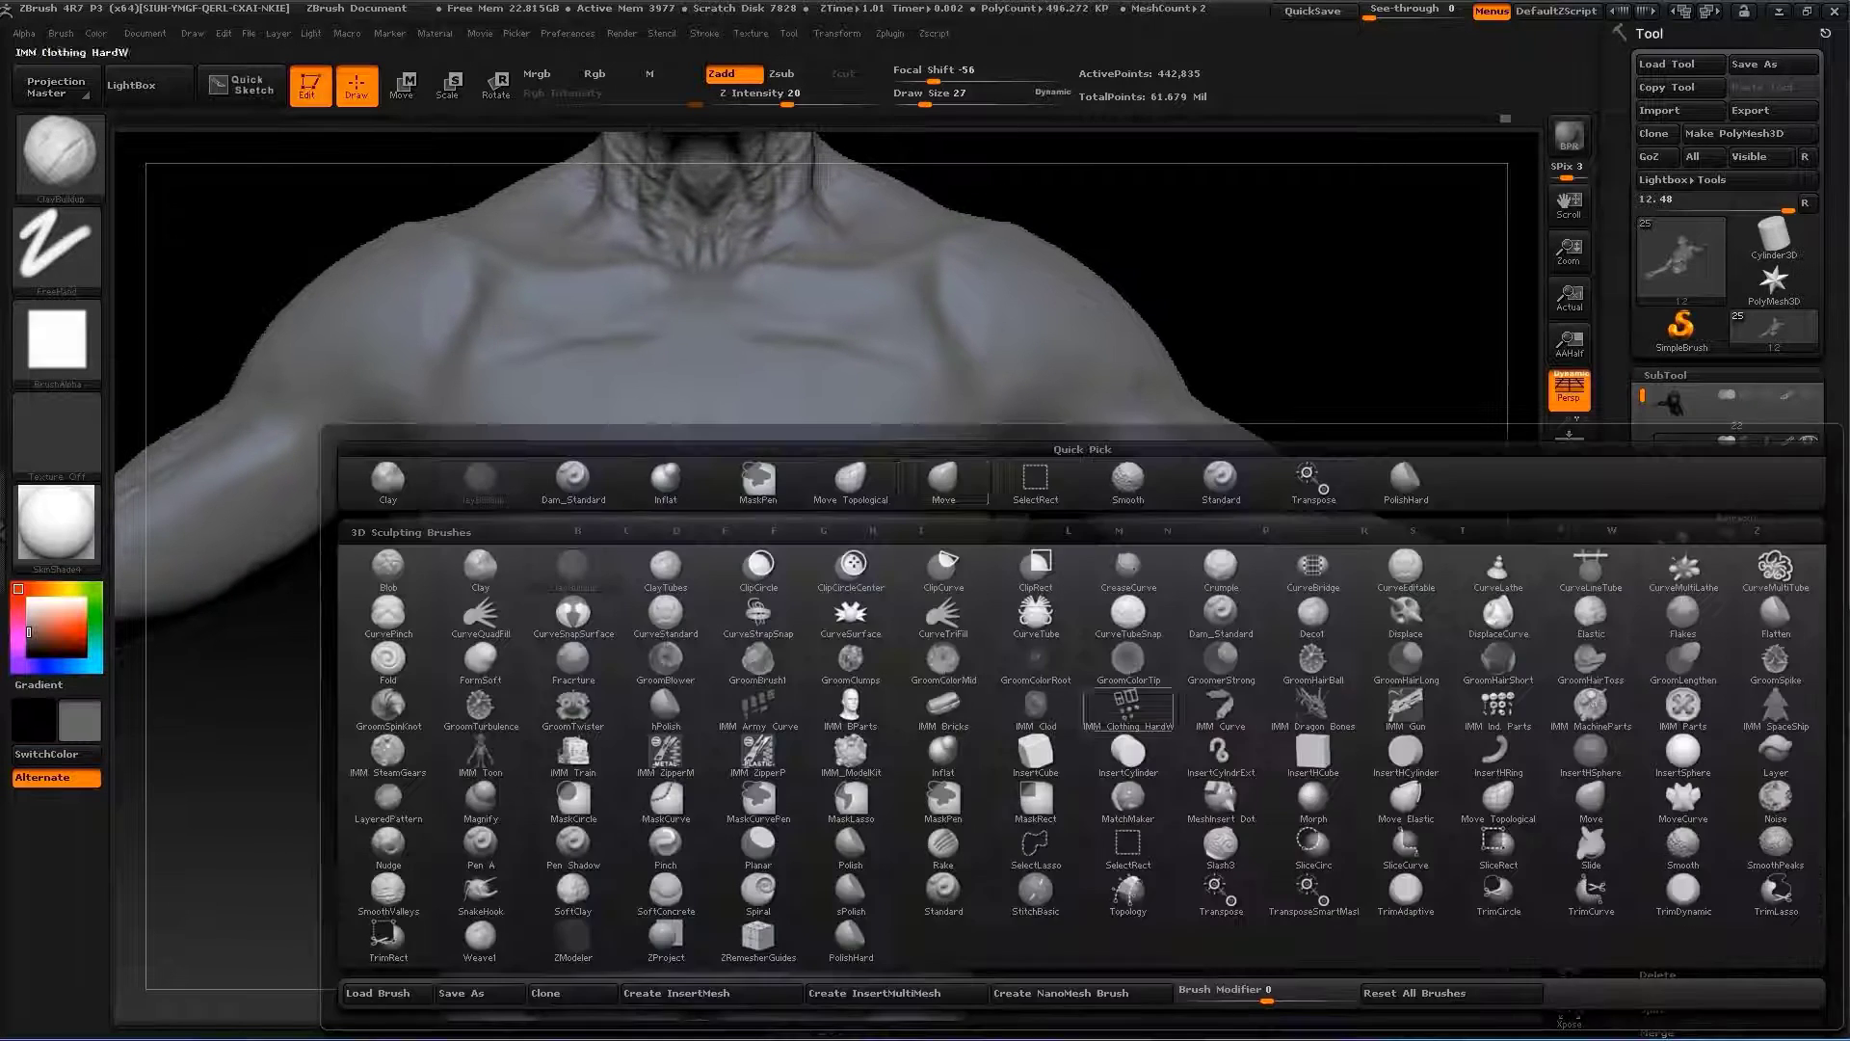
key("m")
key("v")
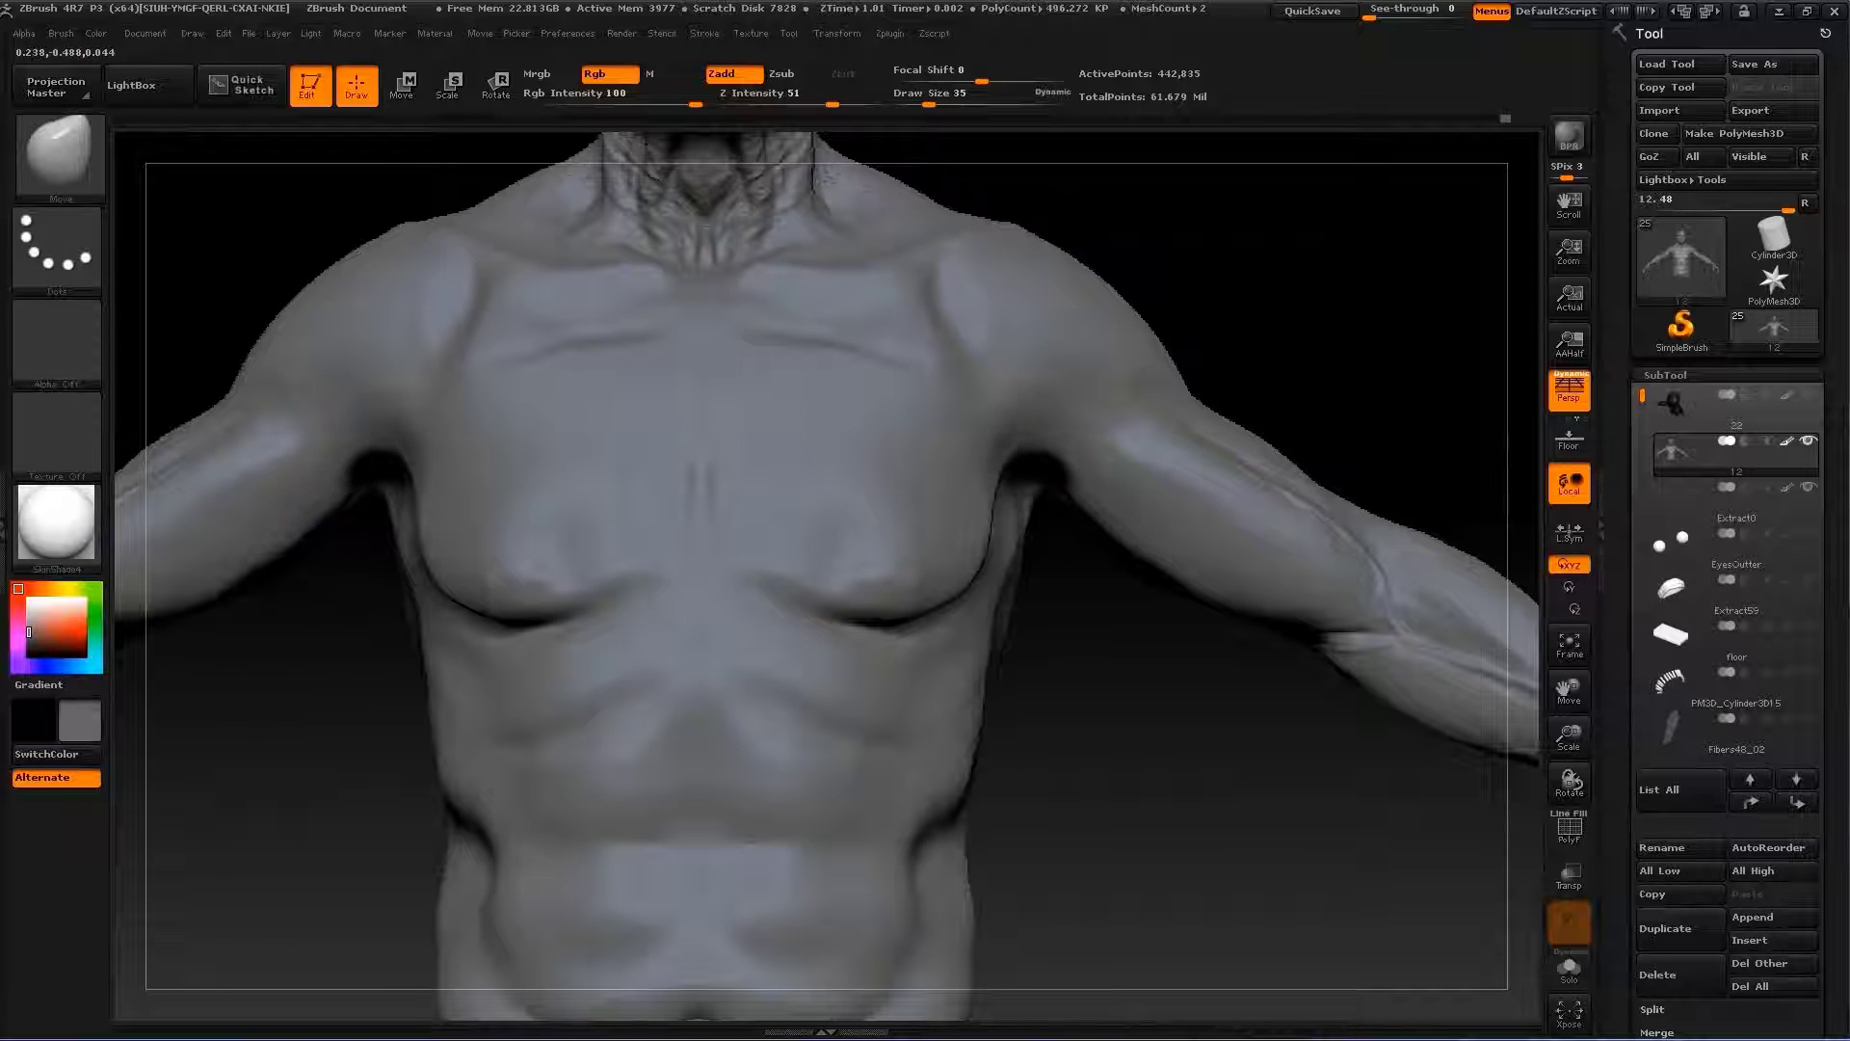
key("f")
left_click_drag(1108, 665, 964, 675)
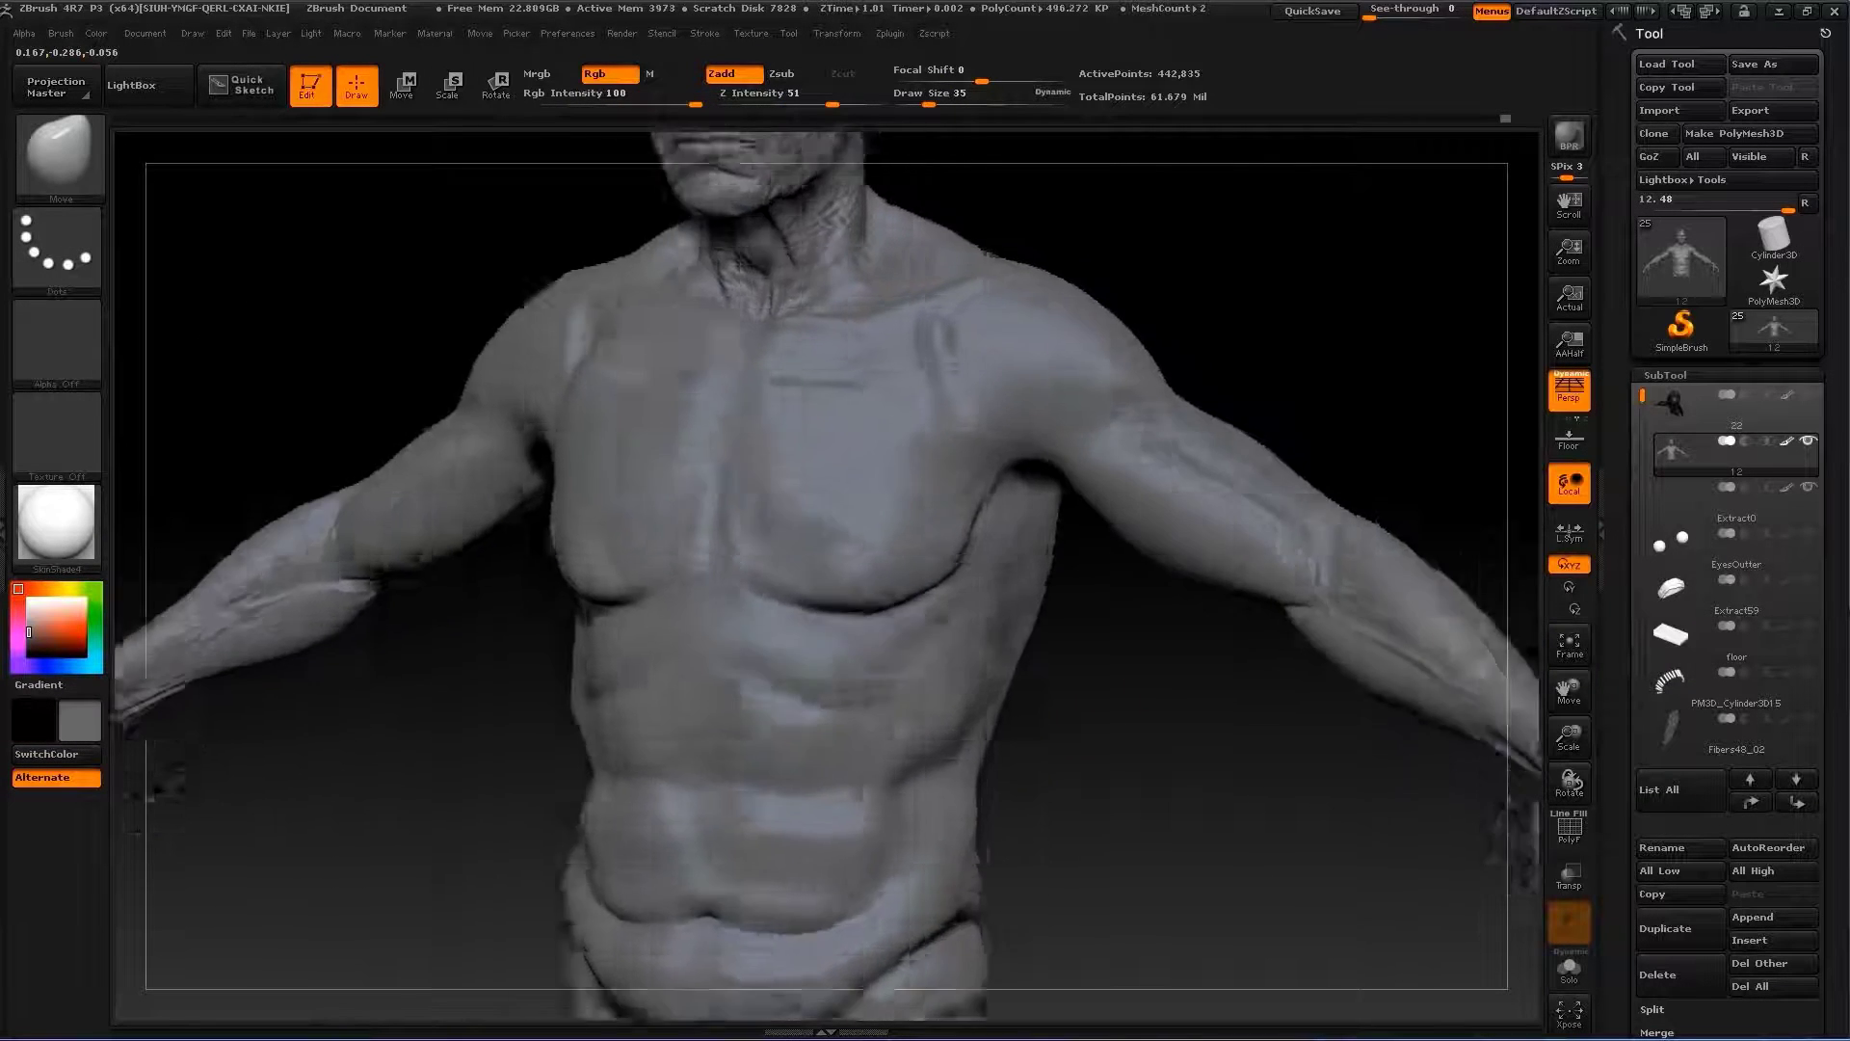
left_click_drag(289, 290, 193, 347)
Smooth the chest and push in the side of the abdomen with a size-49 brush
key("shift")
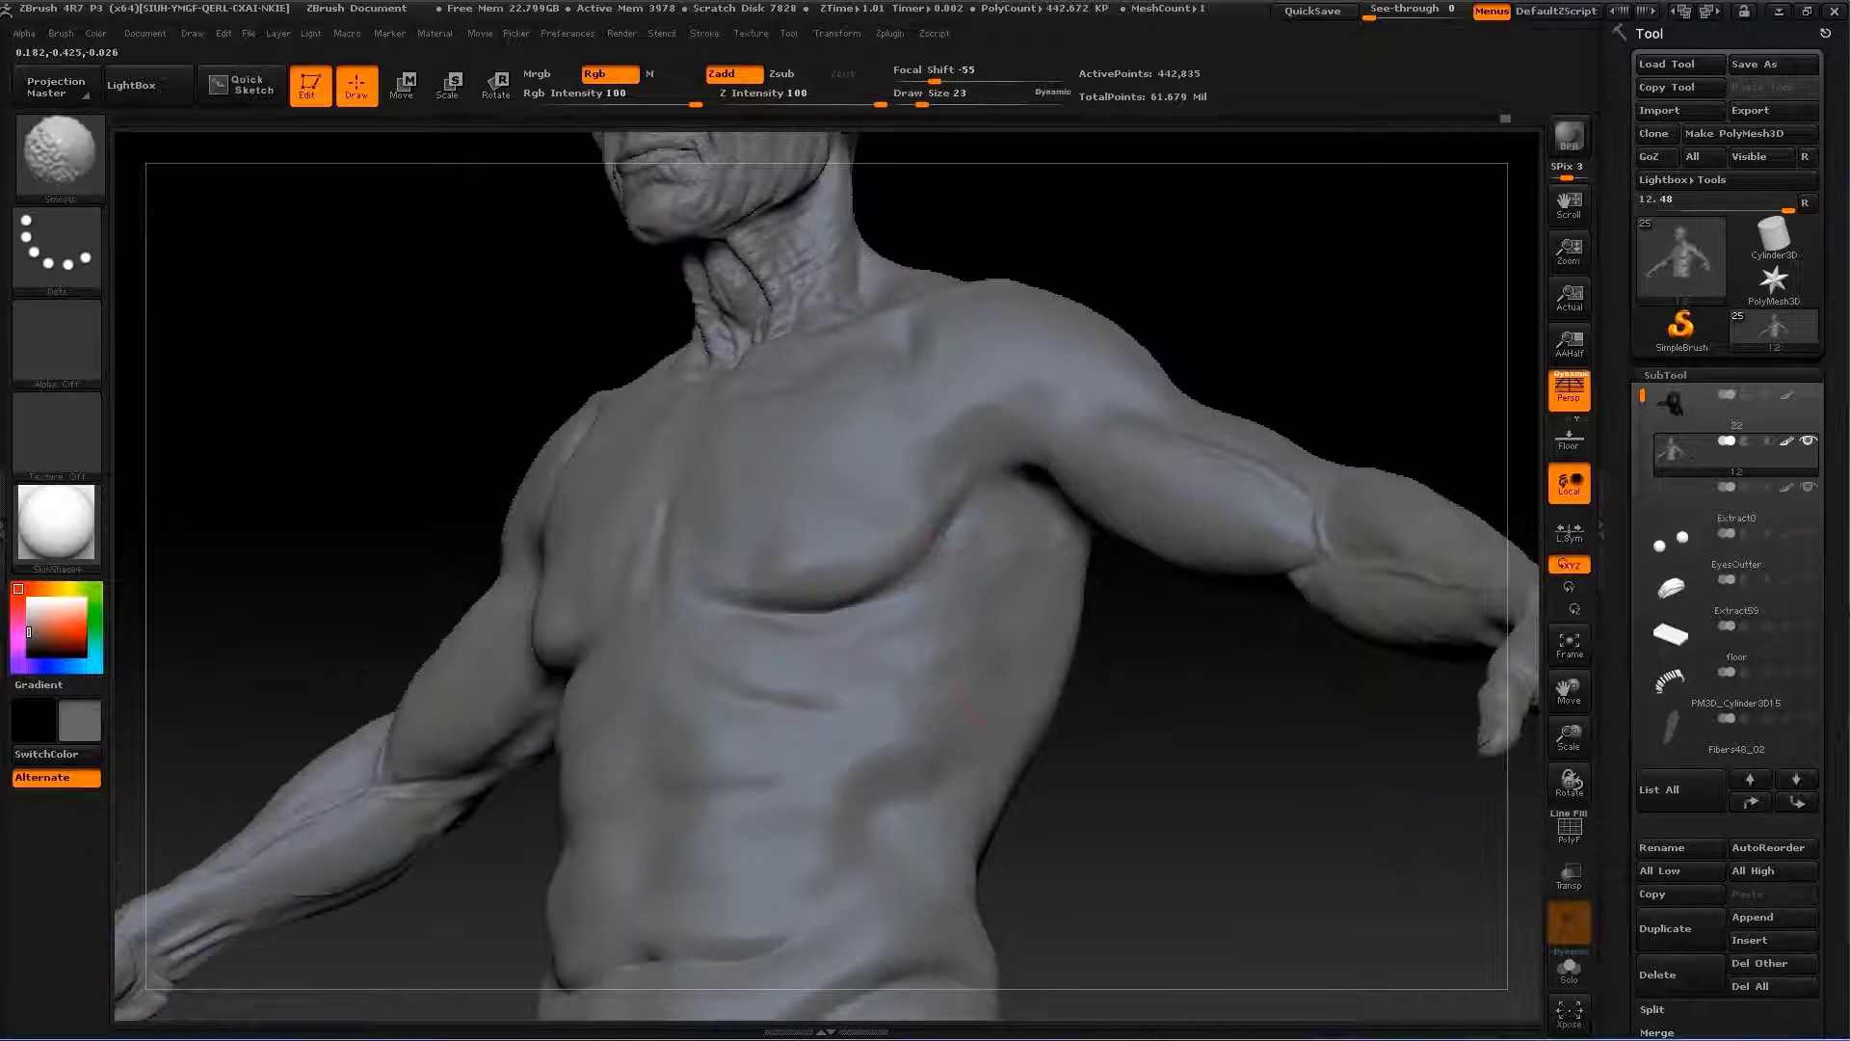
left_click_drag(1253, 868, 1204, 848)
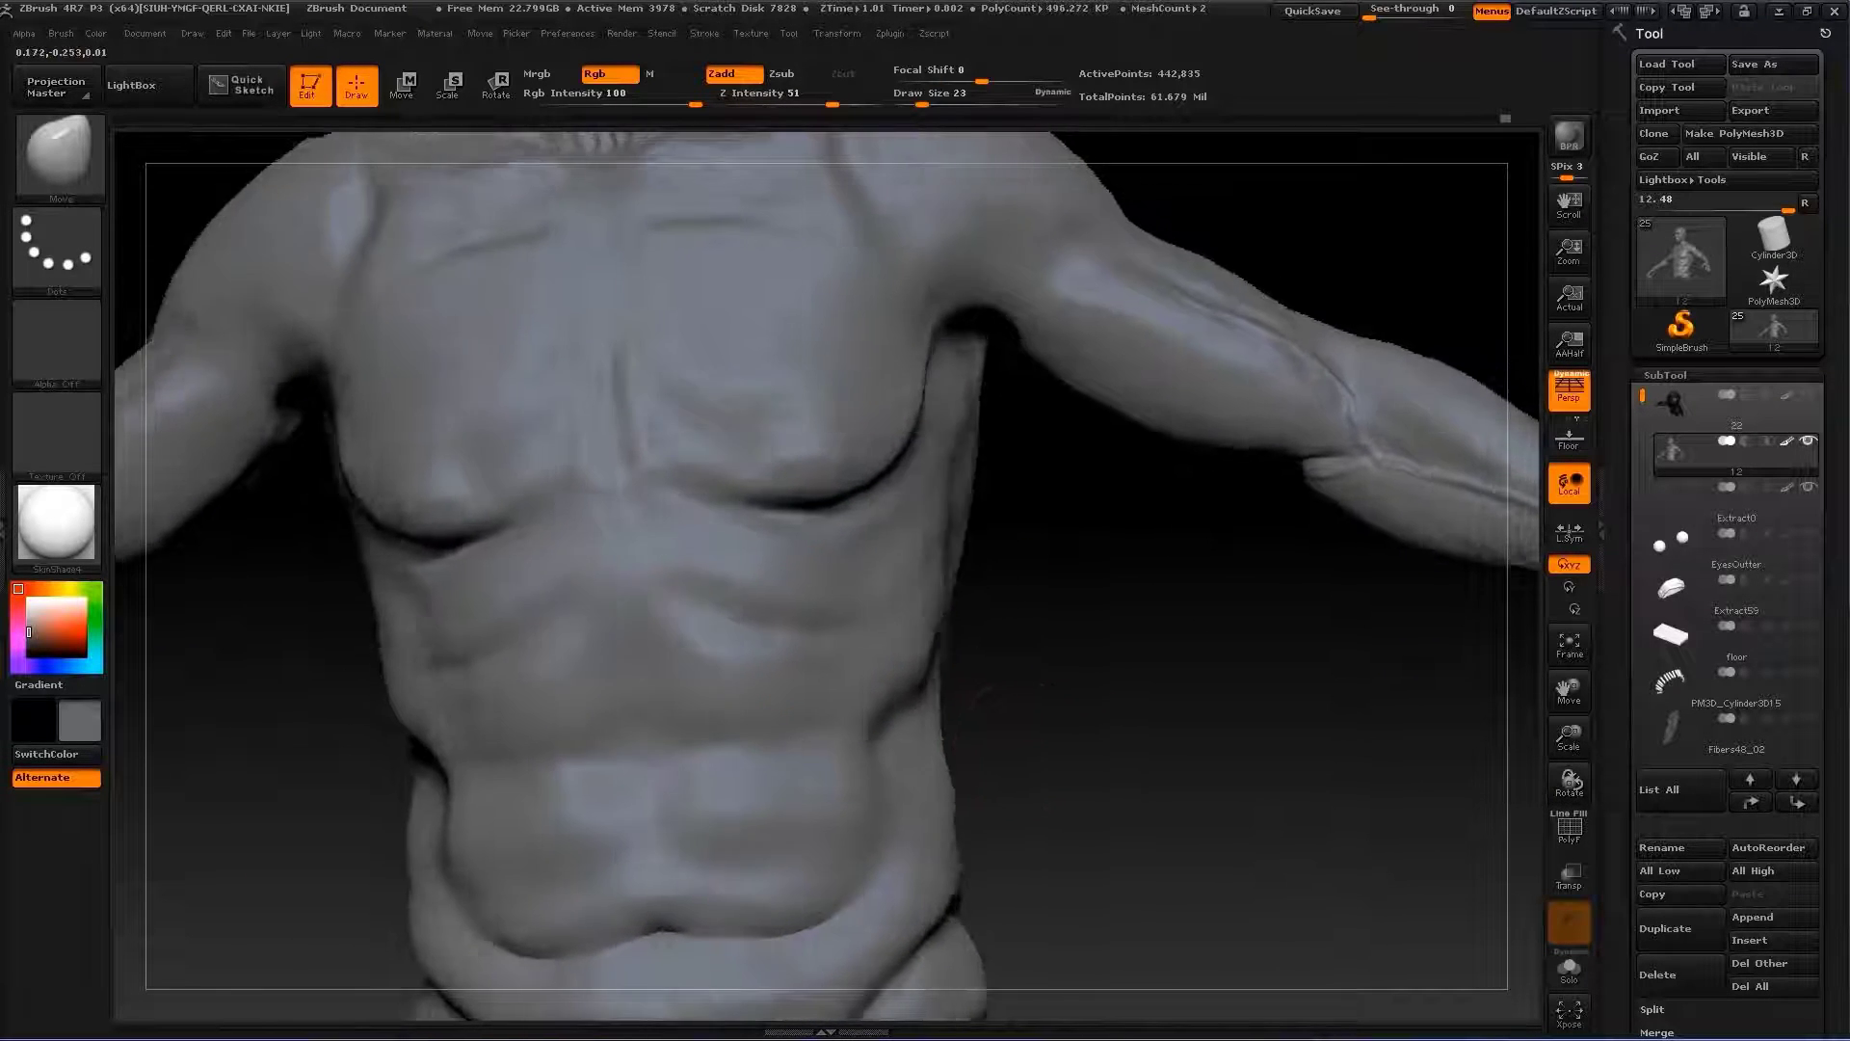
left_click_drag(771, 795, 926, 795)
key("s")
mouse_move(1065, 640)
left_mouse_down()
mouse_move(1094, 640)
mouse_move(1065, 723)
left_mouse_up()
mouse_move(1253, 916)
left_mouse_down("alt")
mouse_move(1253, 964)
mouse_move(1349, 915)
mouse_move(1253, 848)
left_mouse_up("alt")
mouse_move(1070, 675)
left_mouse_down("alt")
mouse_move(1094, 537)
mouse_move(990, 598)
mouse_move(973, 655)
mouse_move(974, 578)
left_mouse_up("alt")
Switch to the Standard brush and check the belly from side and front views
key("b")
key("s")
key("t")
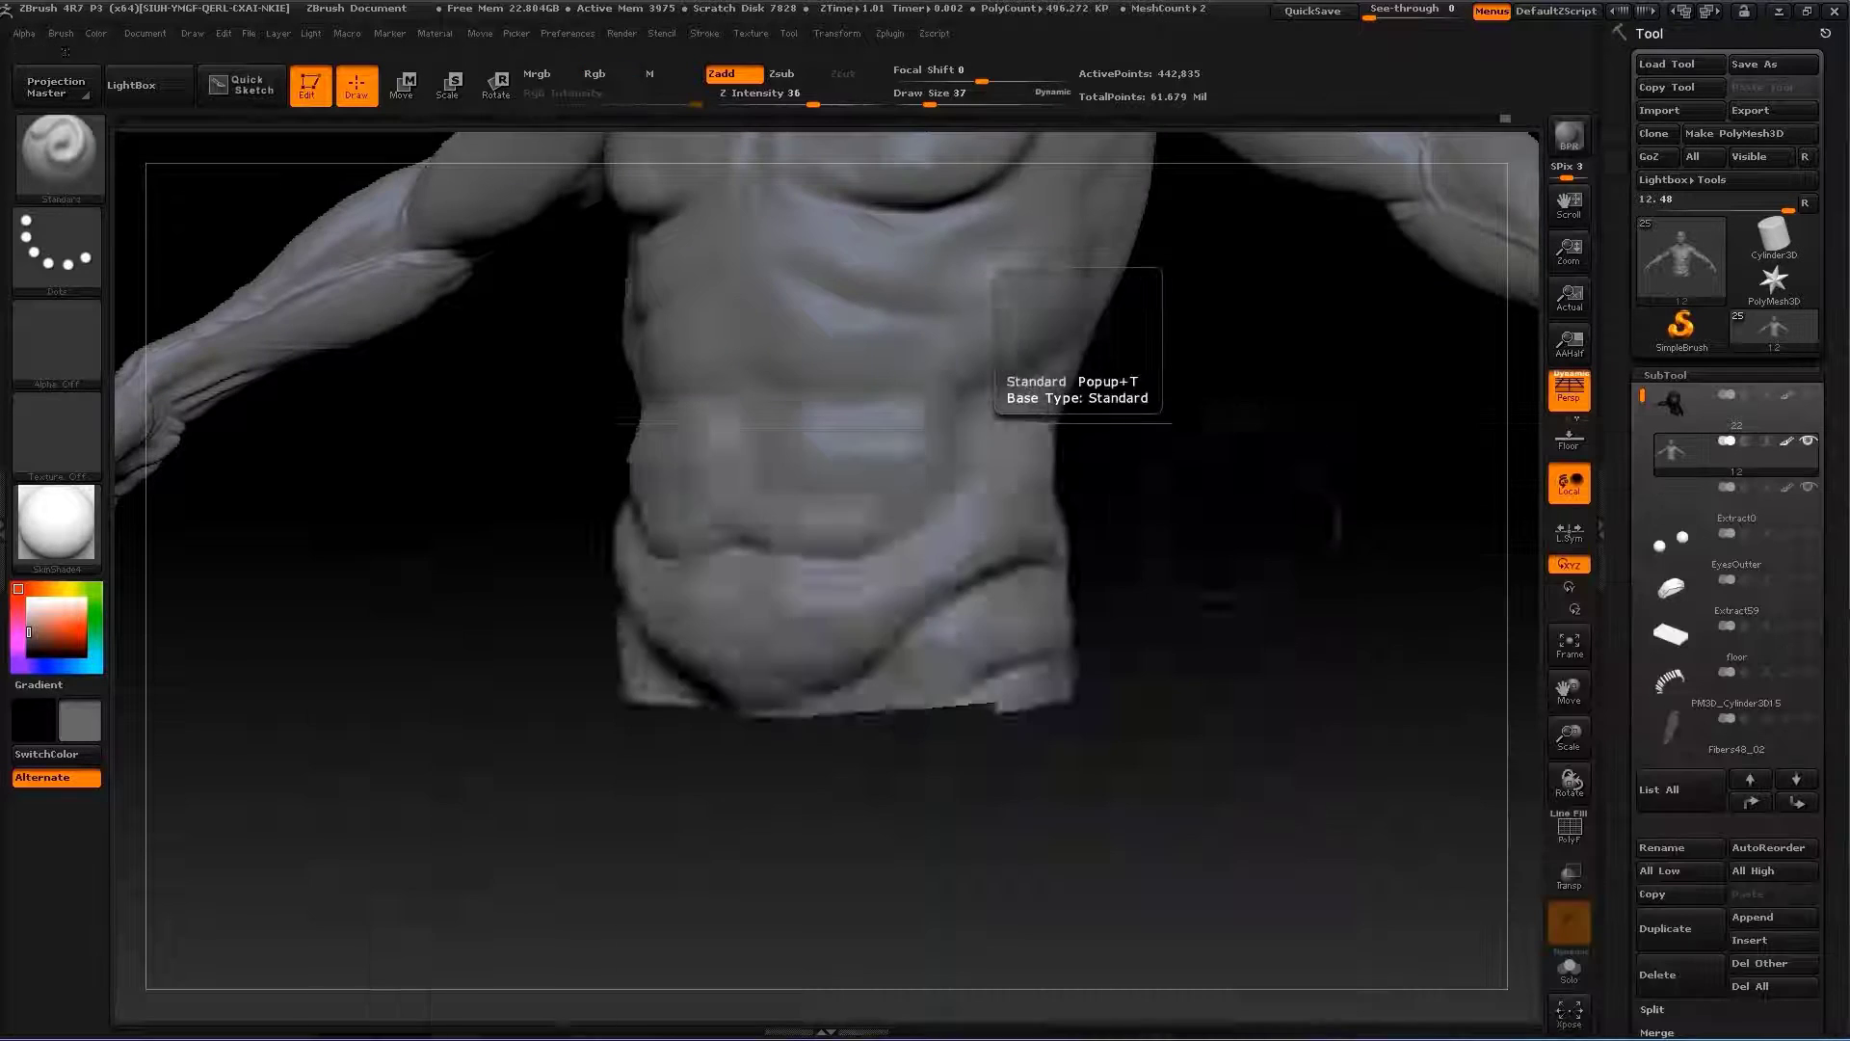
mouse_move(1087, 486)
left_mouse_down()
mouse_move(1108, 462)
mouse_move(1175, 472)
left_mouse_up()
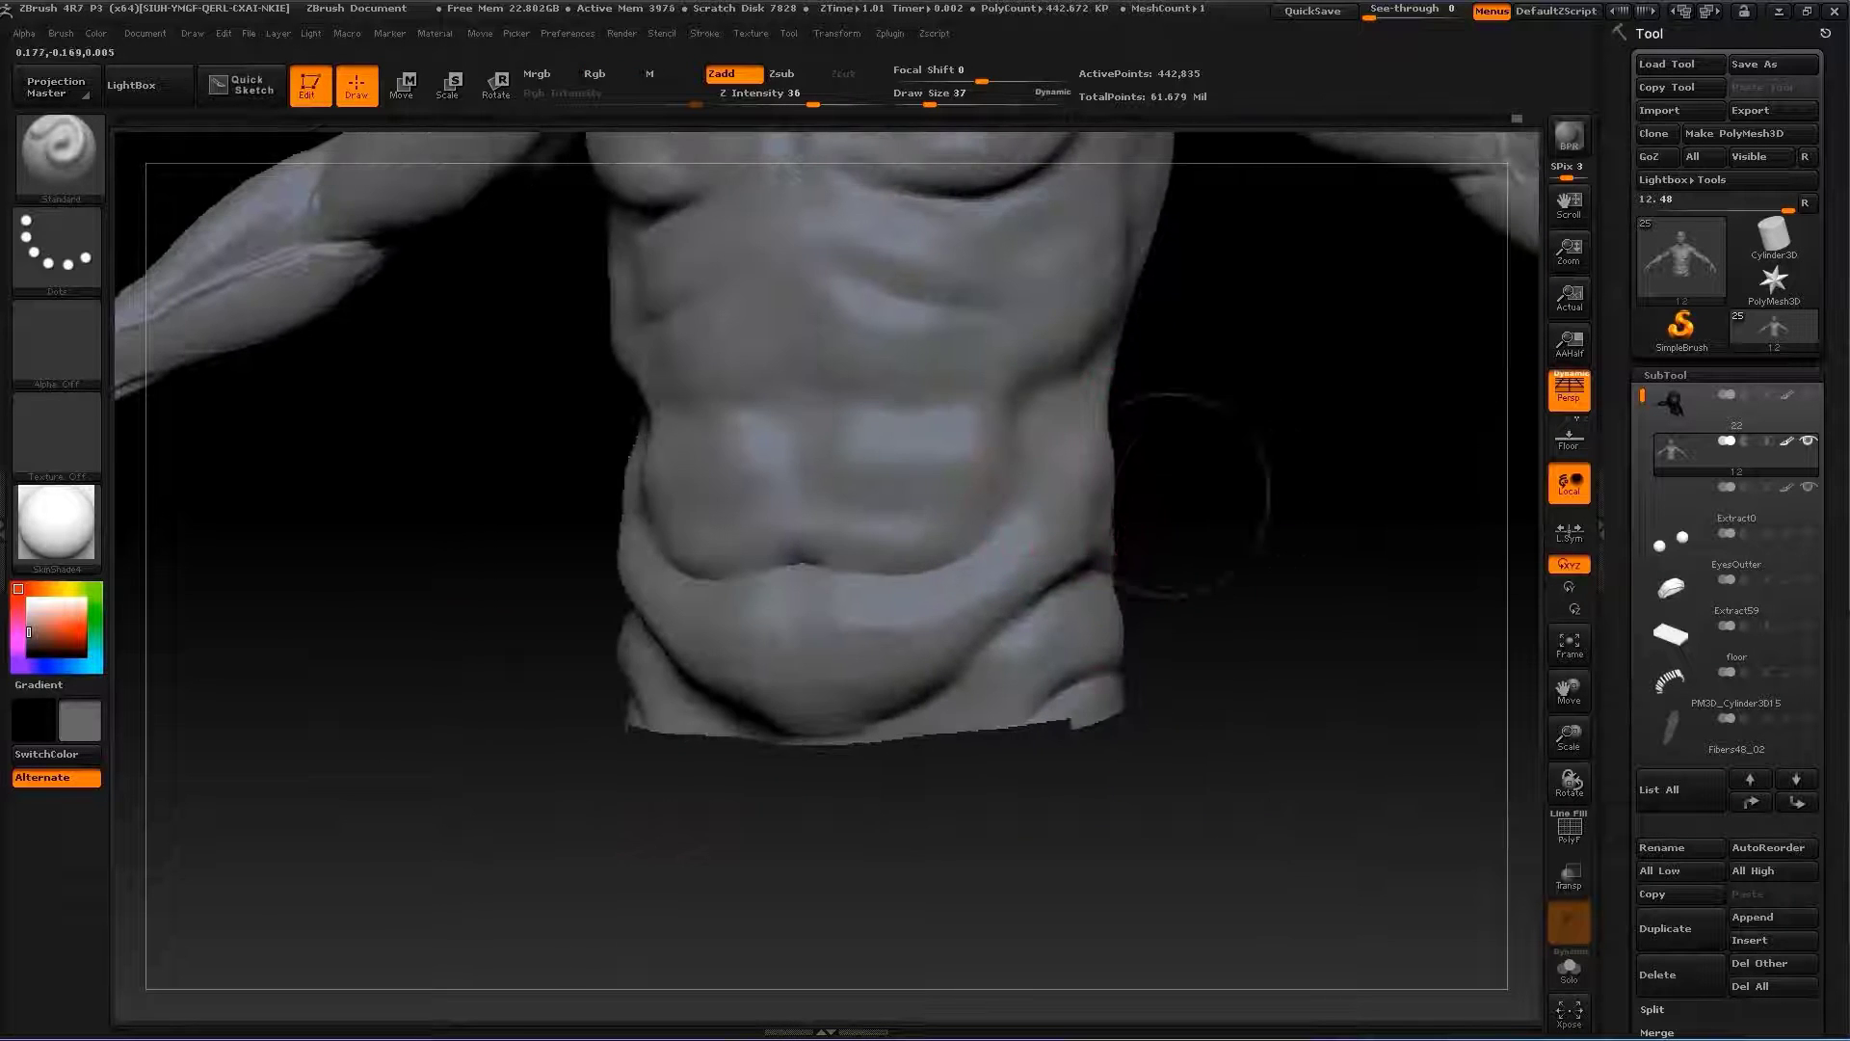
left_click_drag(1124, 413, 1079, 415, "shift")
key("f")
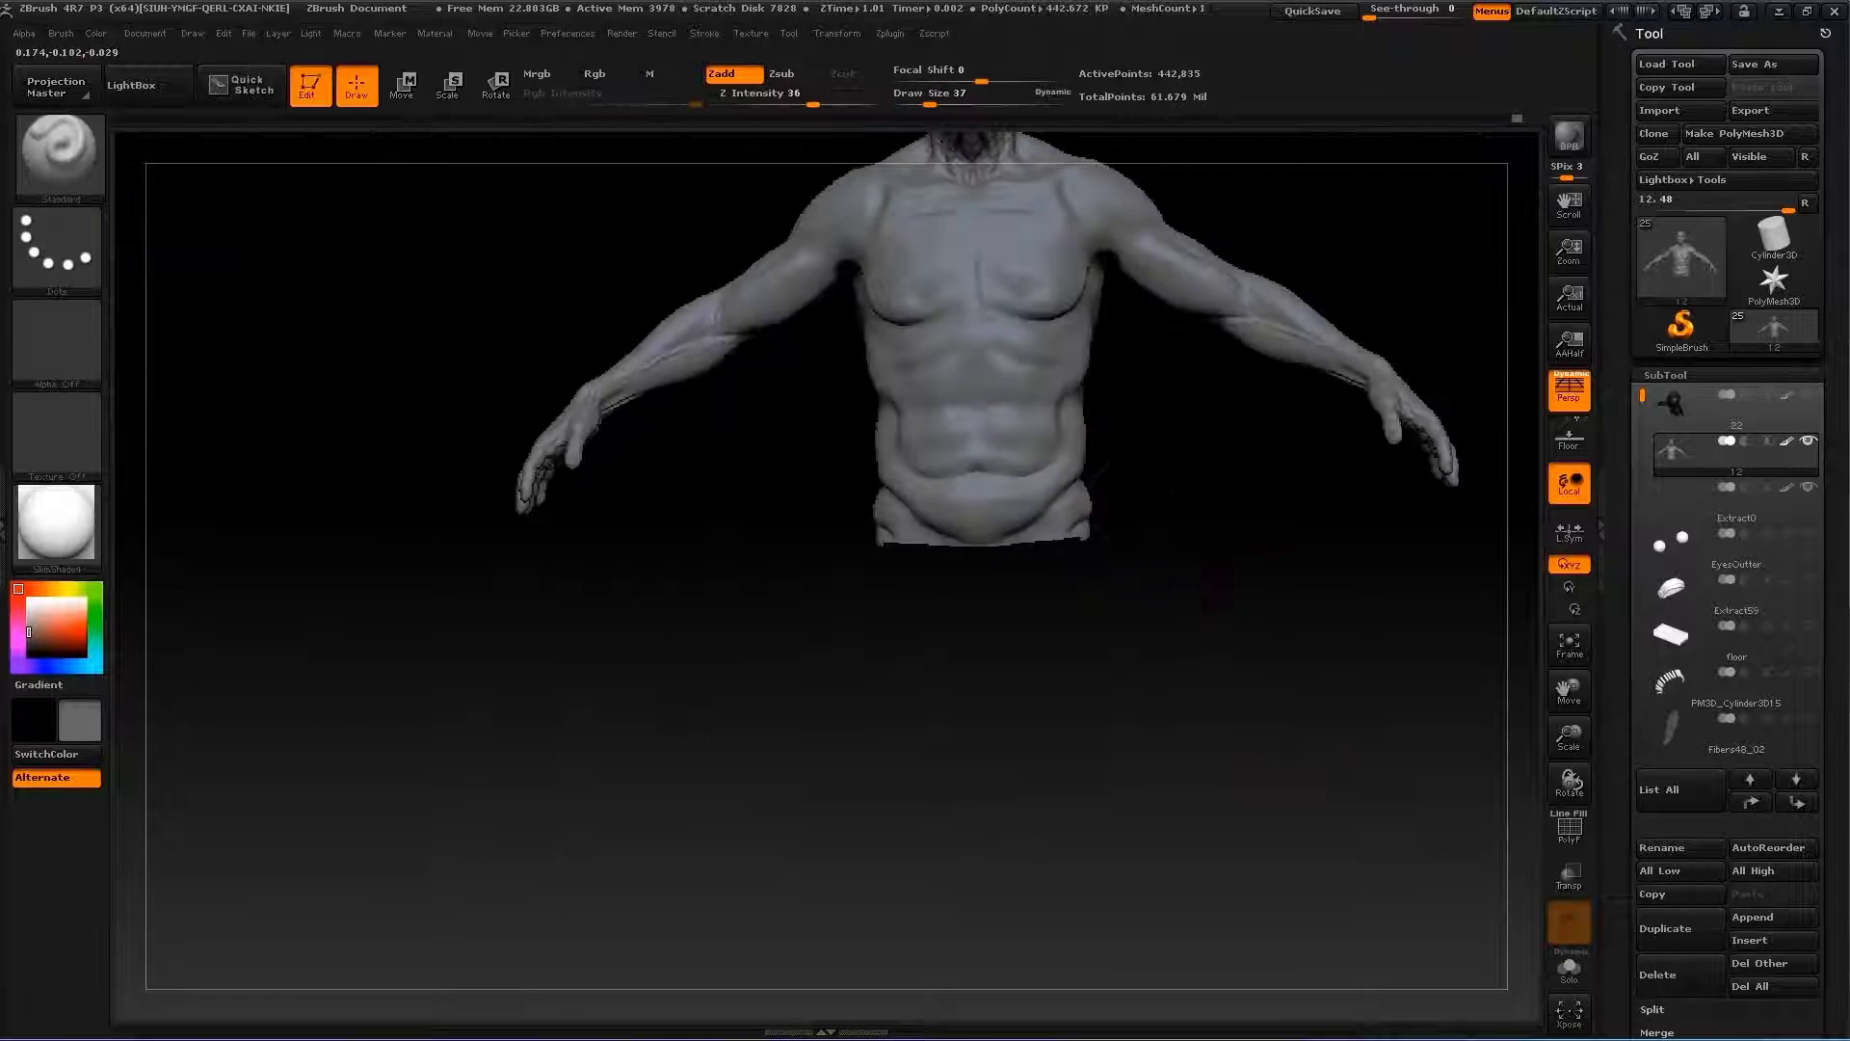
mouse_move(915, 665)
left_mouse_down()
mouse_move(1189, 632)
mouse_move(755, 784)
left_mouse_up()
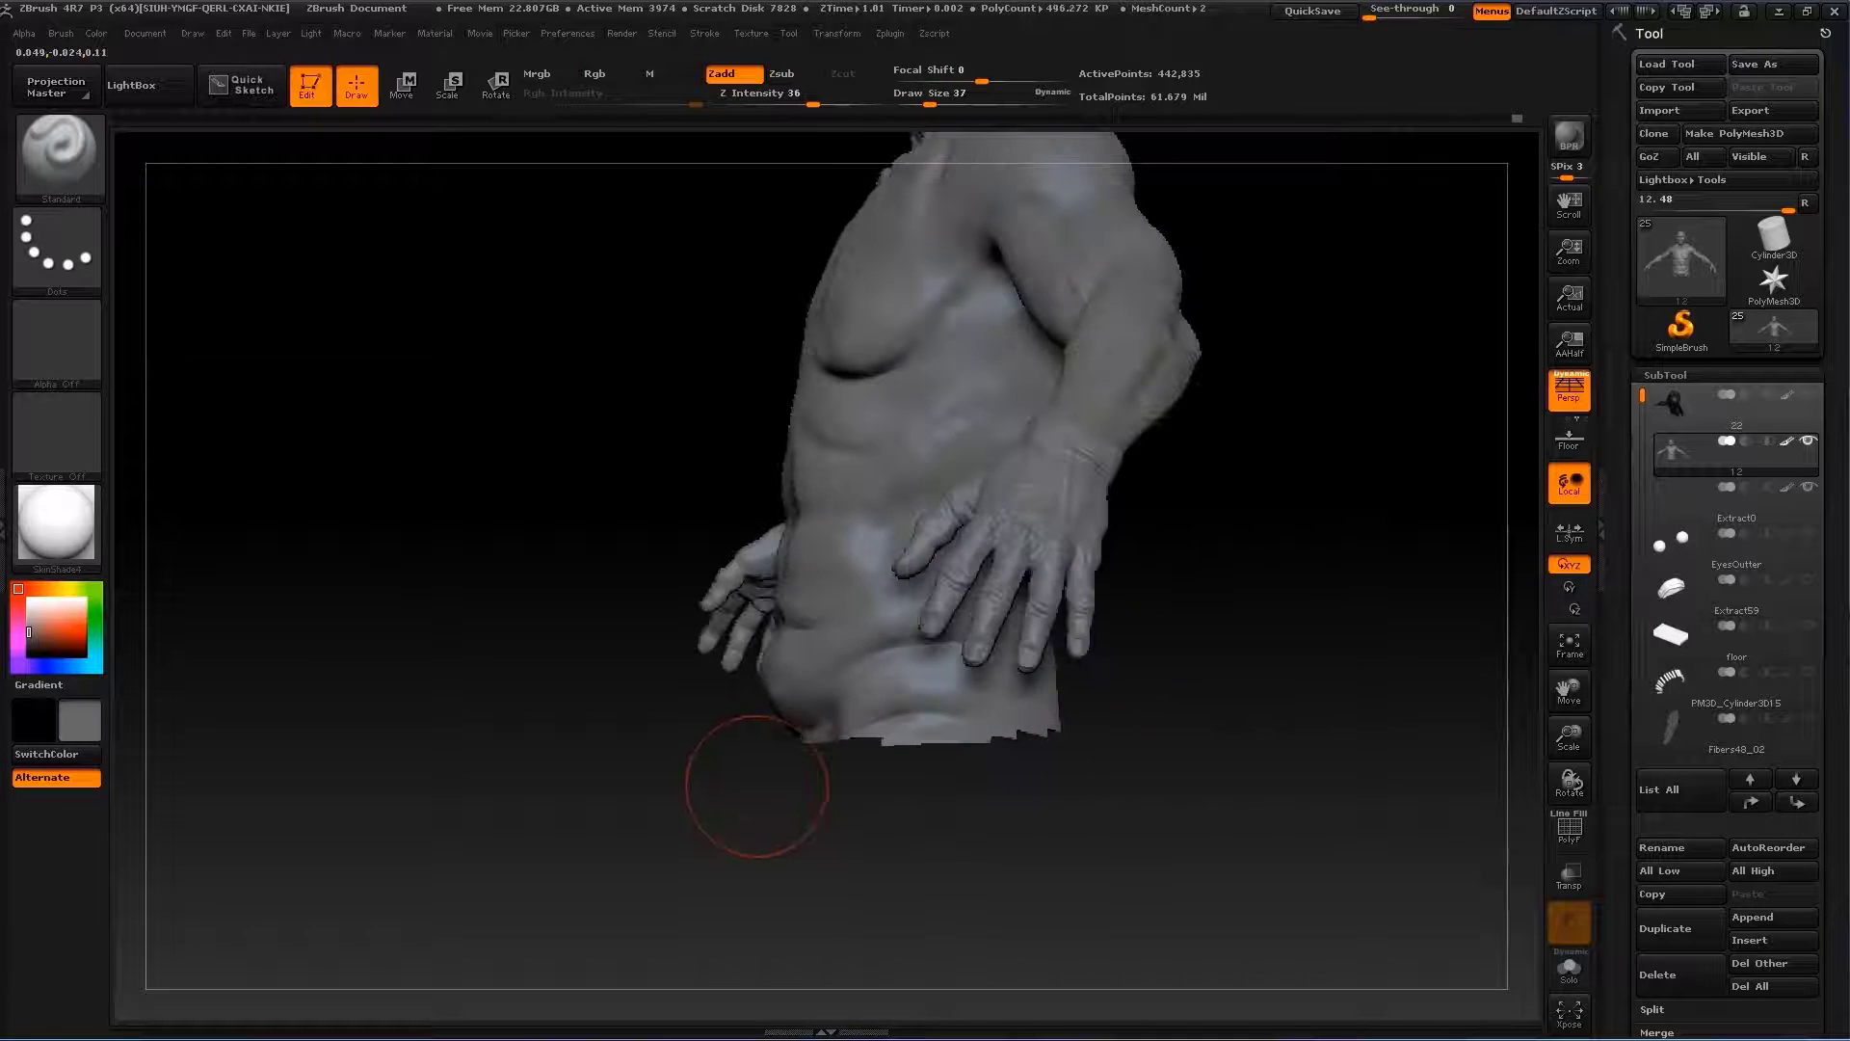
key("b")
key("m")
key("v")
key("s")
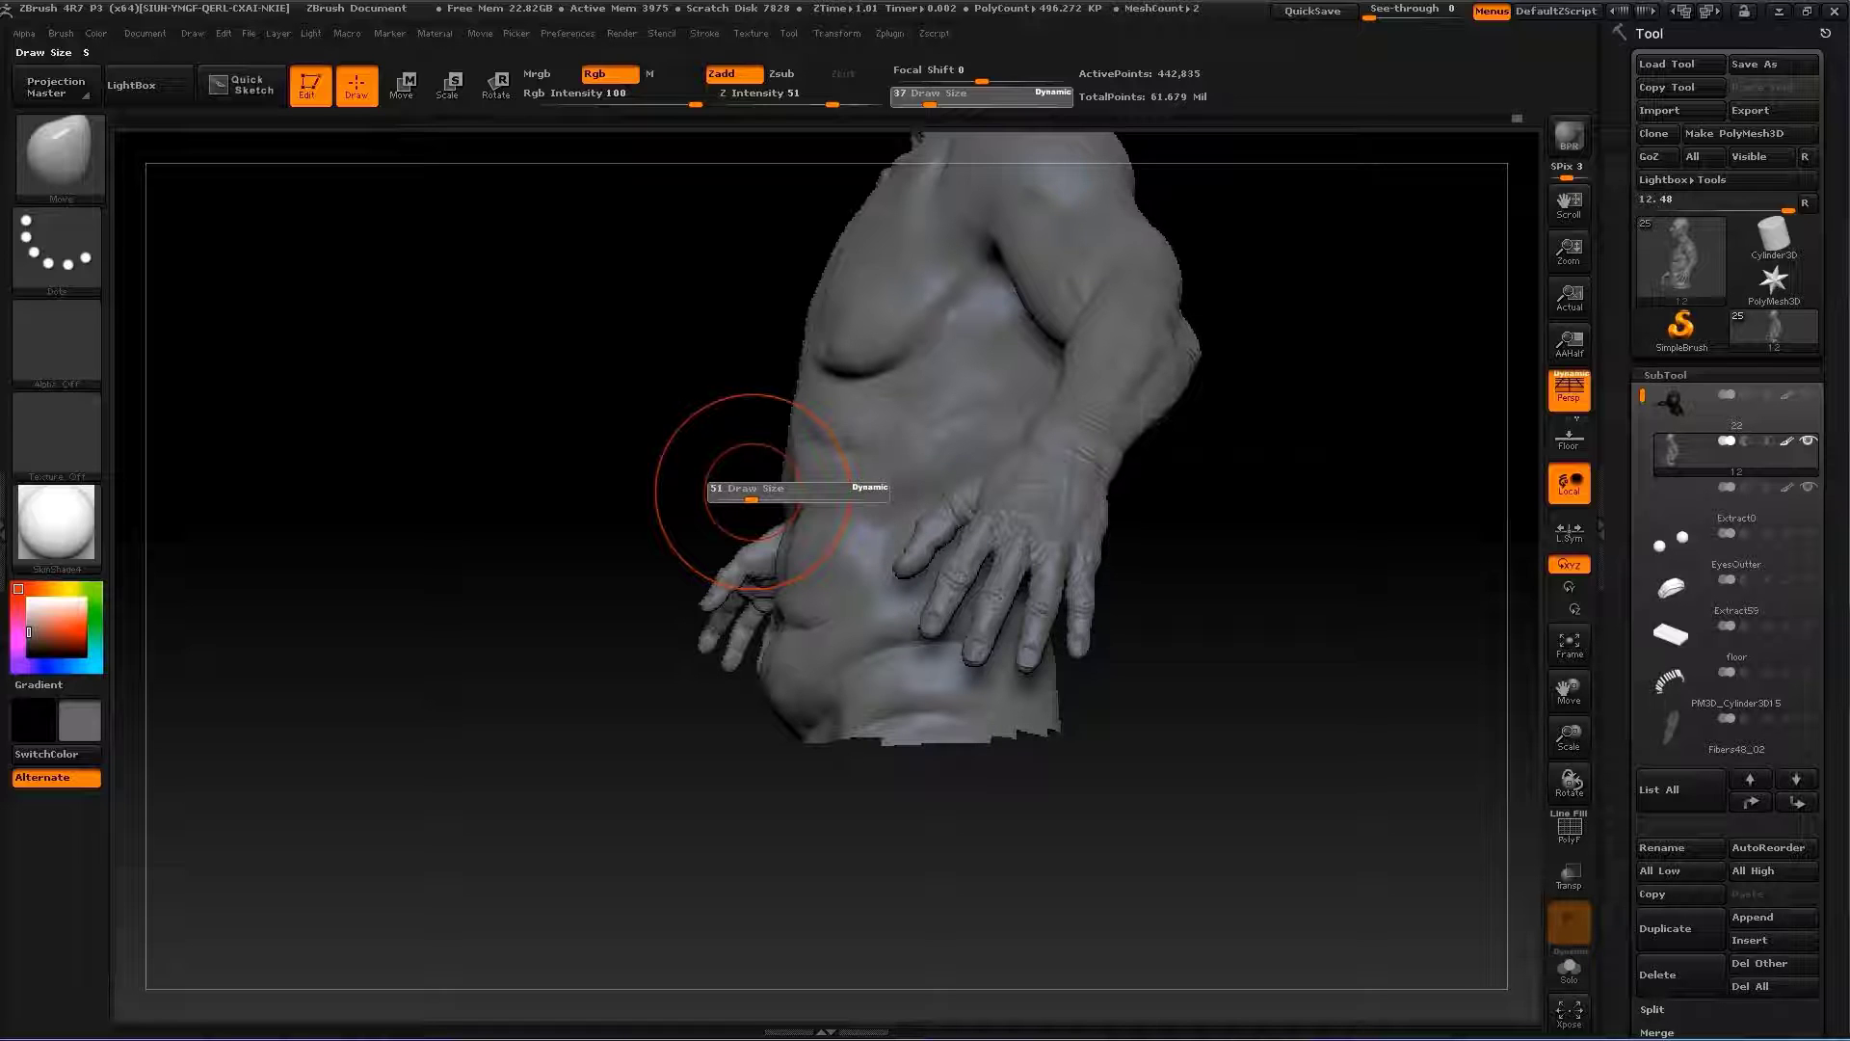
Enlarge the Move brush to 68 and smooth the torso surface
mouse_move(752, 499)
left_mouse_down()
mouse_move(771, 499)
mouse_move(795, 743)
mouse_move(806, 723)
mouse_move(784, 764)
mouse_move(908, 723)
mouse_move(747, 771)
mouse_move(1115, 806)
mouse_move(1160, 276)
mouse_move(1156, 603)
left_mouse_up()
key("shift")
key("f")
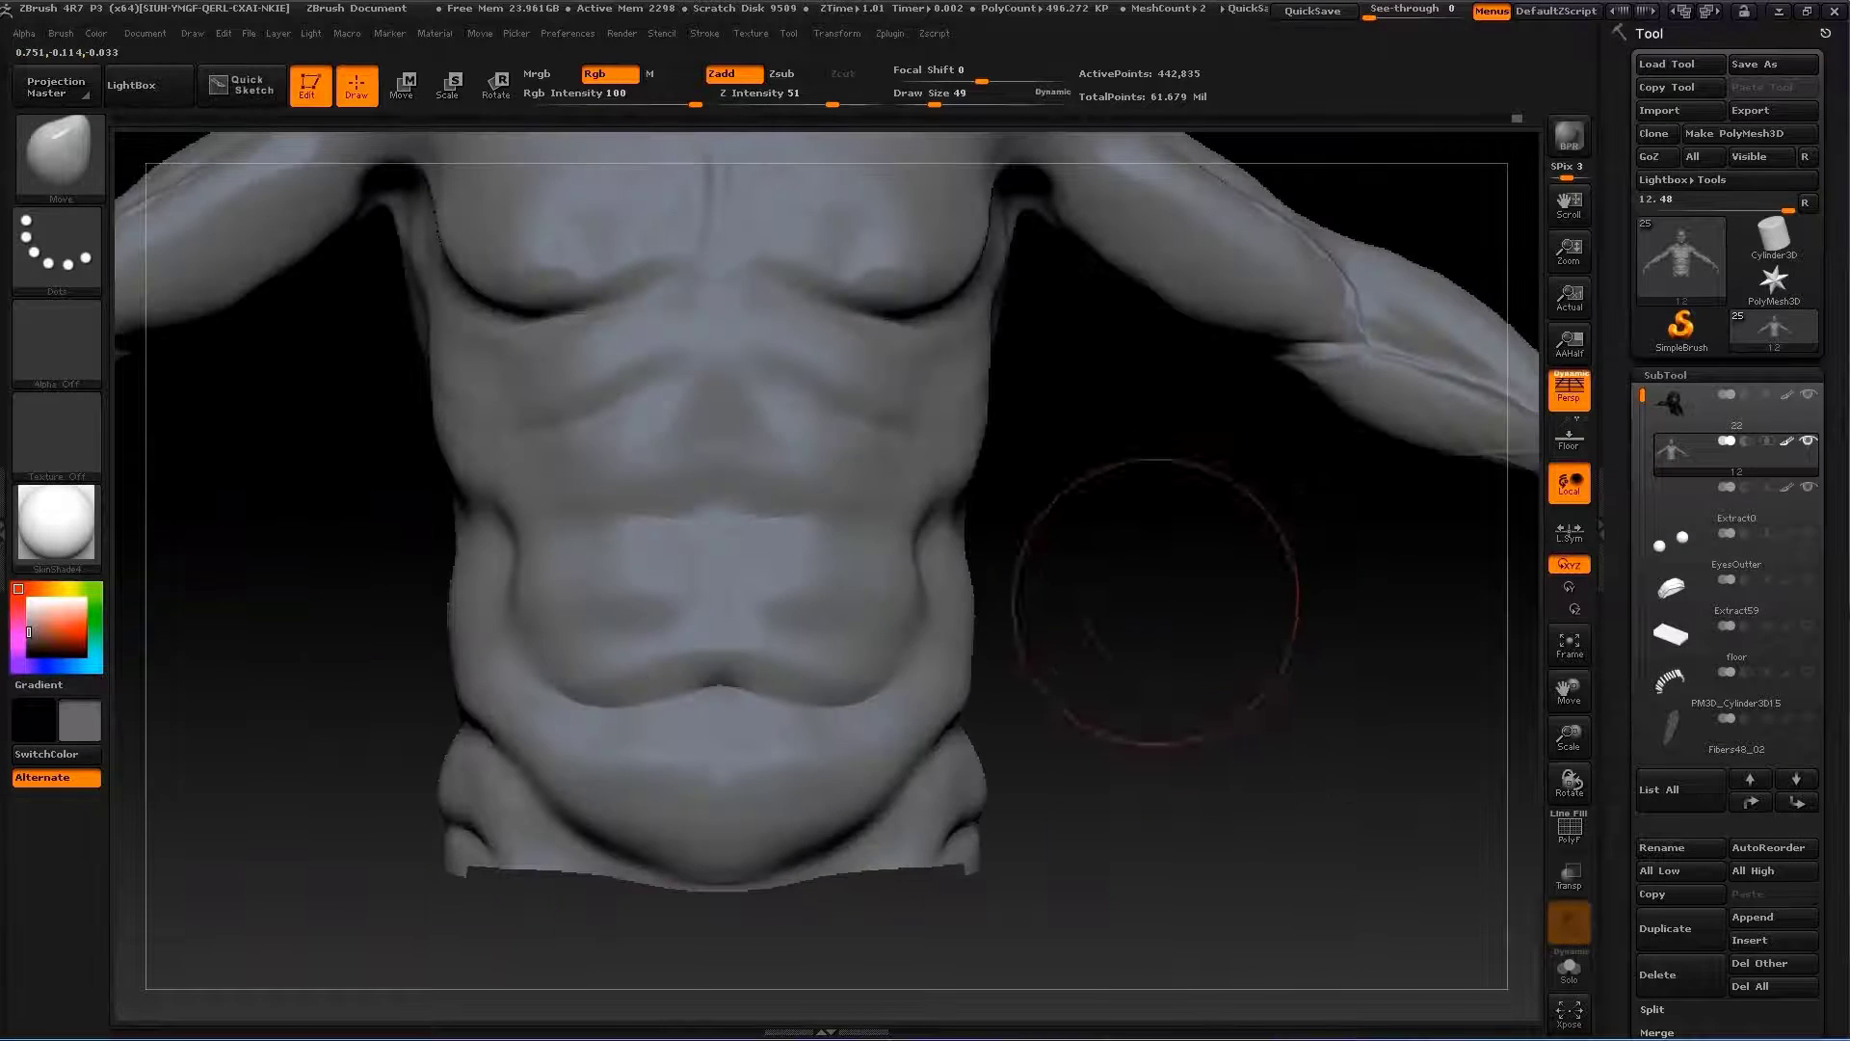
Lightly inflate the pectoral area with the Inflate brush, orbiting around the chest
key("b")
left_click(665, 482)
left_click_drag(322, 495, 328, 820, "alt")
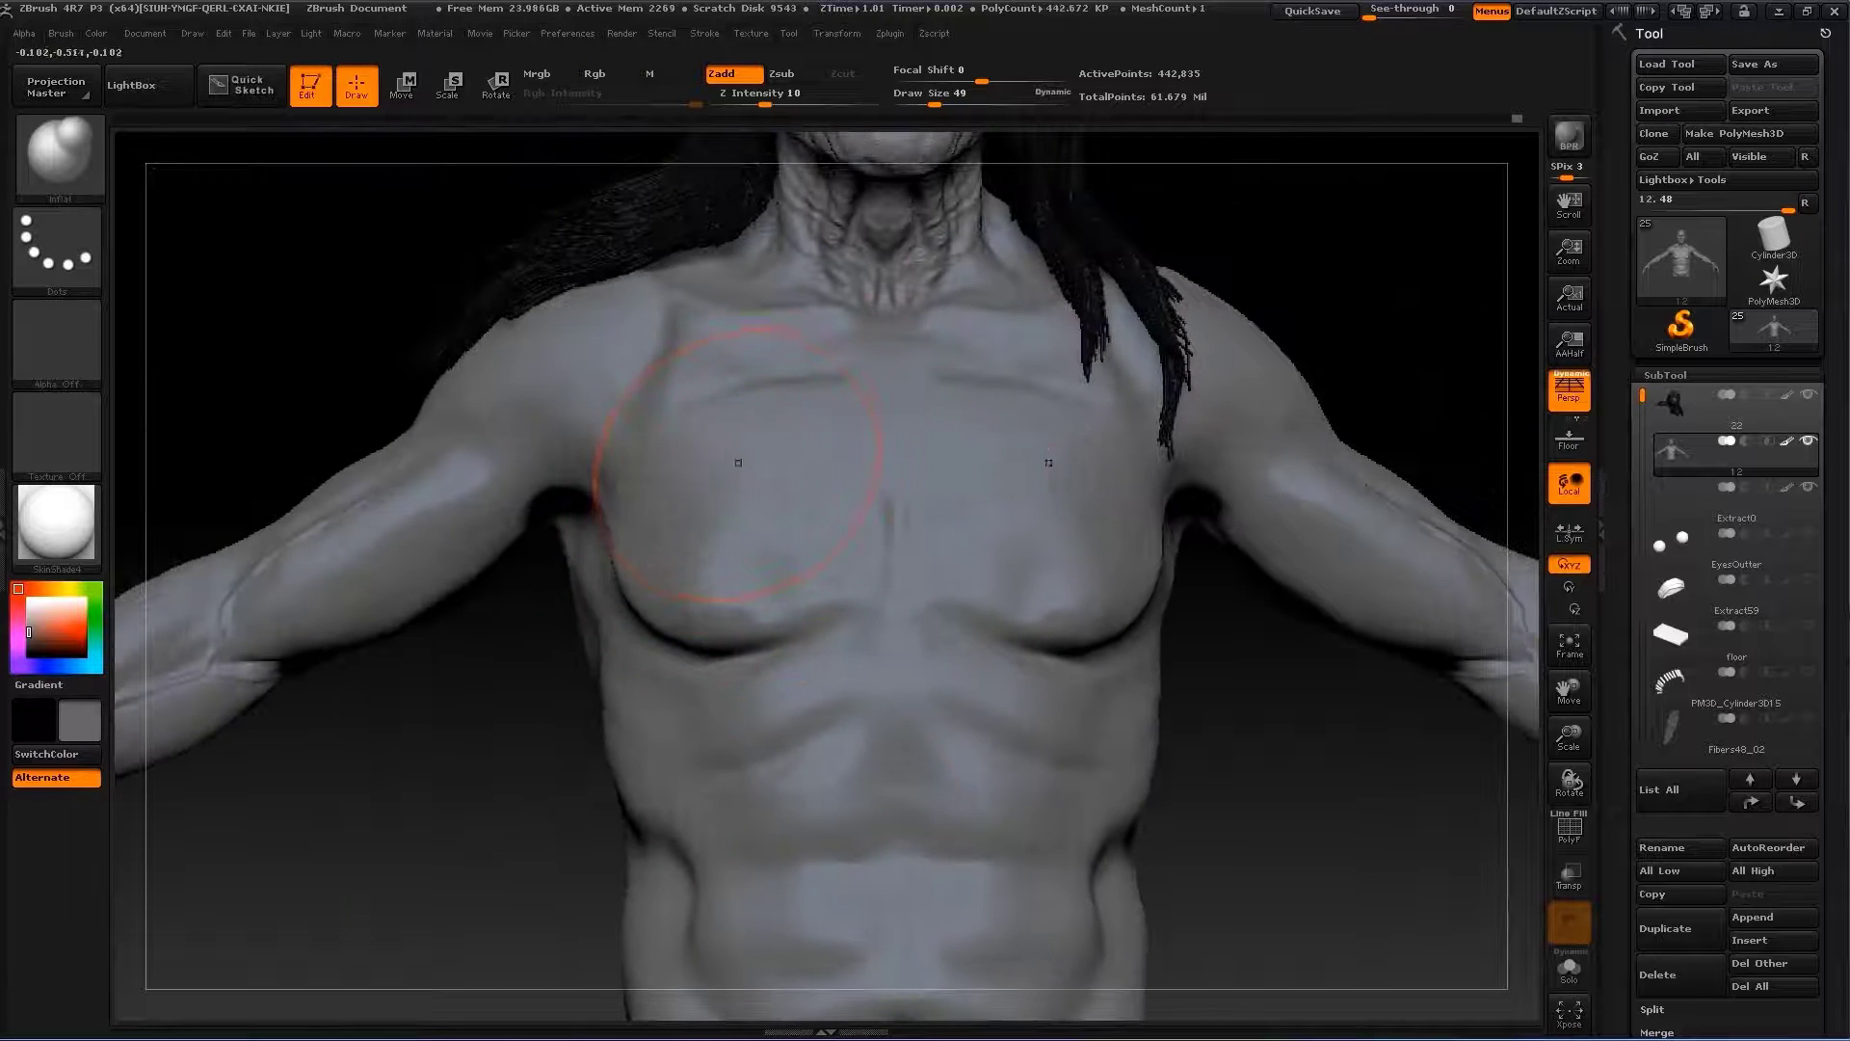
left_click_drag(309, 702, 412, 619)
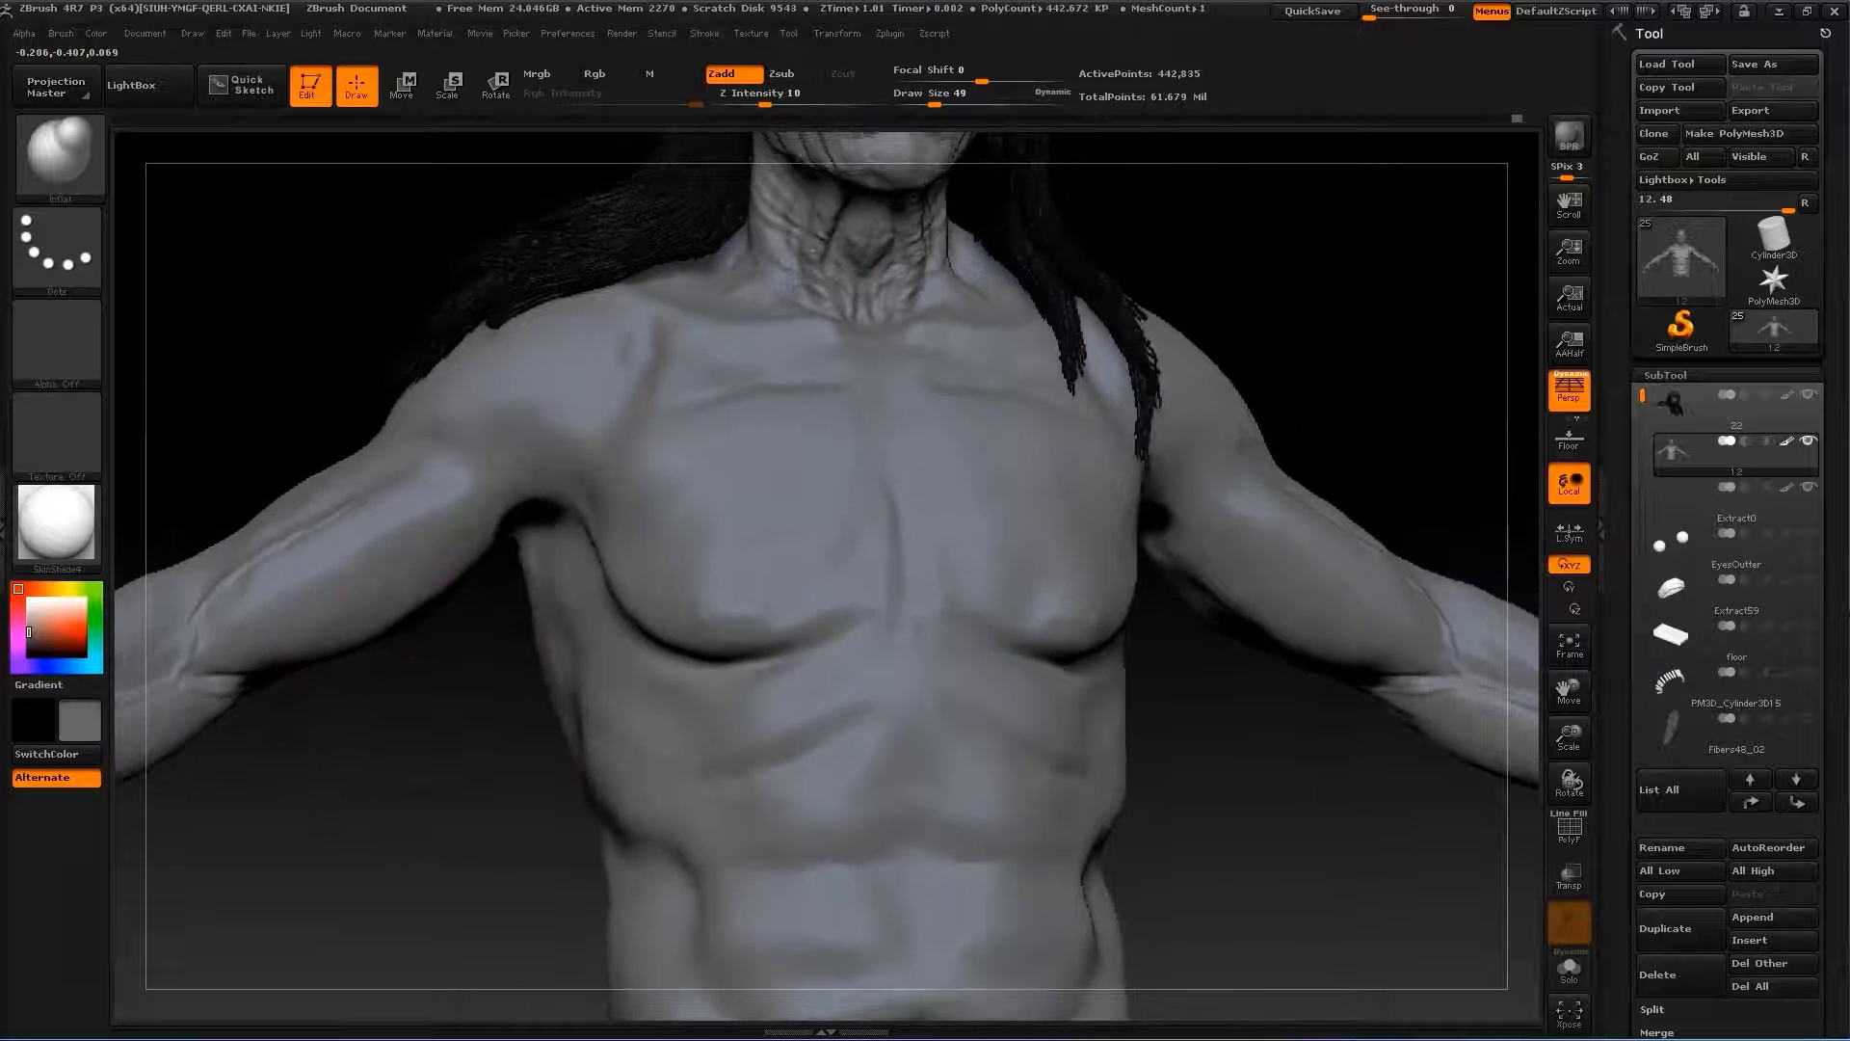
key("b")
key("c")
key("b")
key("b")
key("i")
key("n")
mouse_move(559, 578)
left_mouse_down()
mouse_move(693, 521)
mouse_move(289, 675)
mouse_move(433, 665)
left_mouse_up()
key("b")
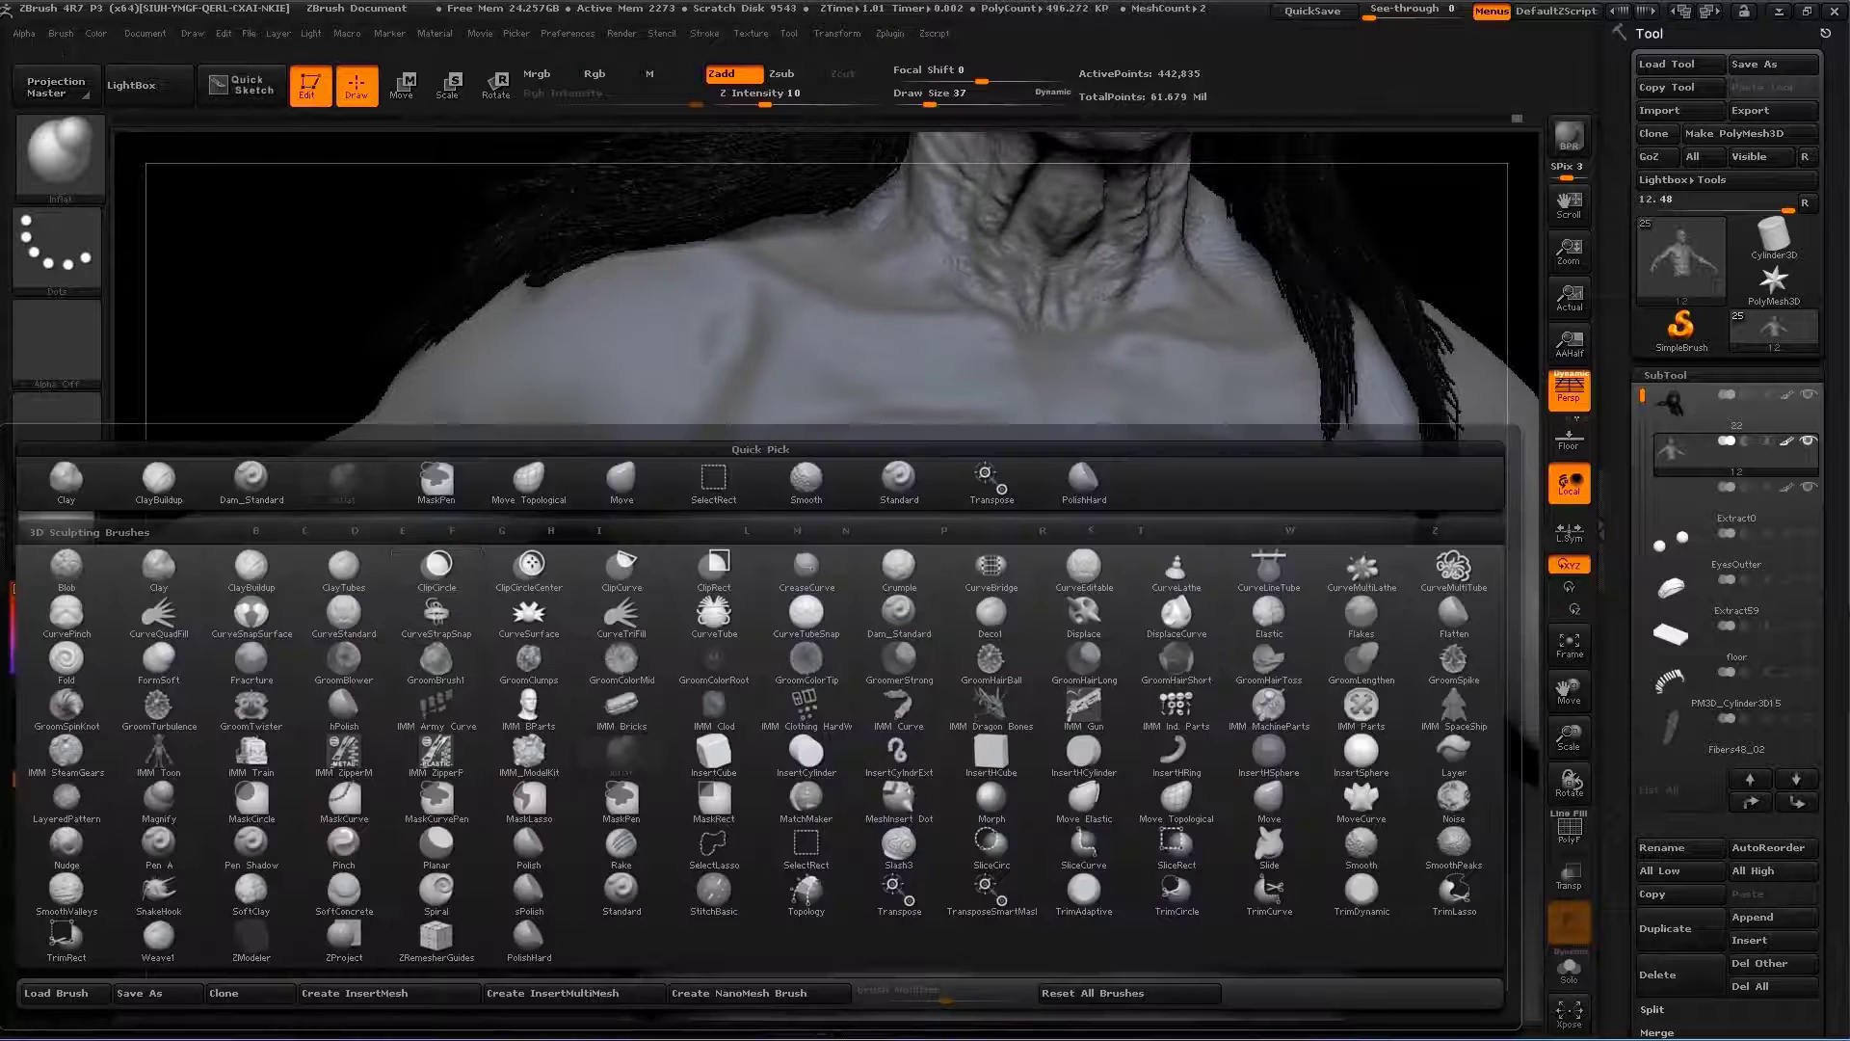
Shrink the Move brush to 39 and reshape the front of the shoulder
key("m")
key("v")
key("s")
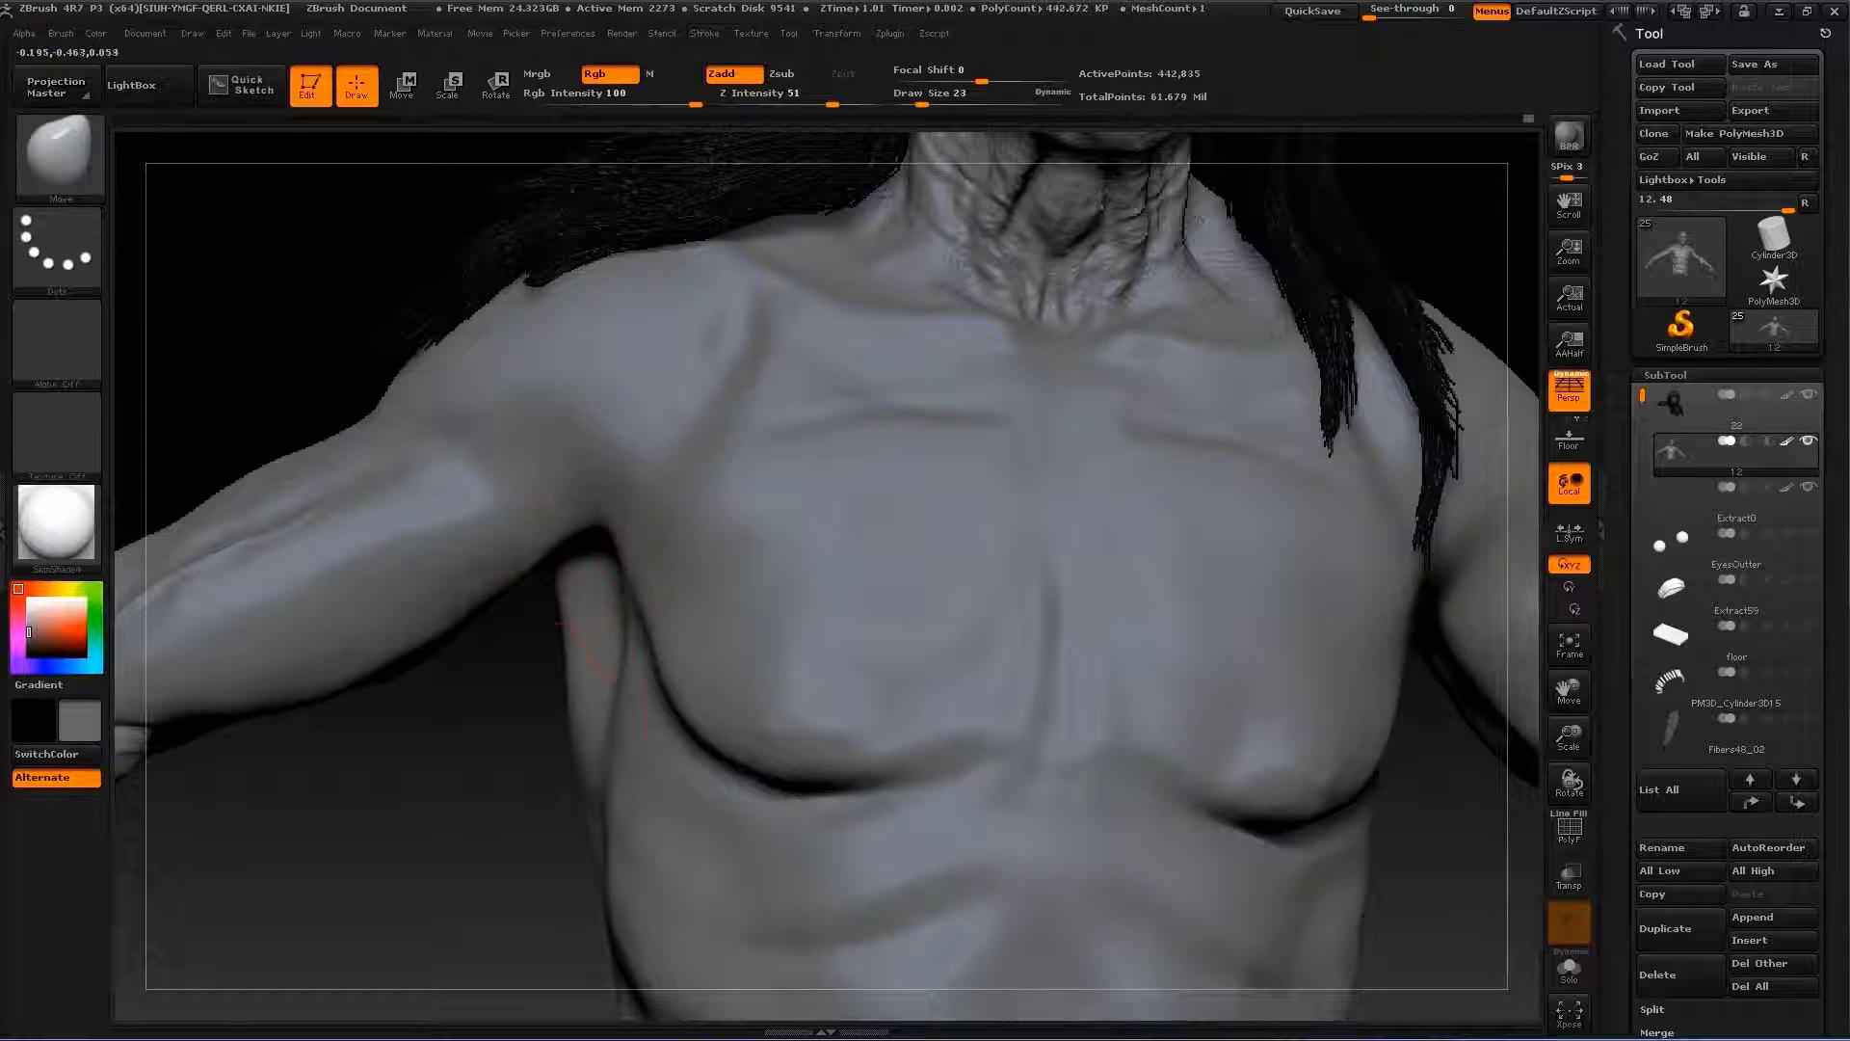
mouse_move(564, 732)
left_mouse_down()
mouse_move(1065, 482)
mouse_move(925, 504)
mouse_move(888, 454)
left_mouse_up()
key("s")
key("s")
left_click_drag(752, 475, 786, 475)
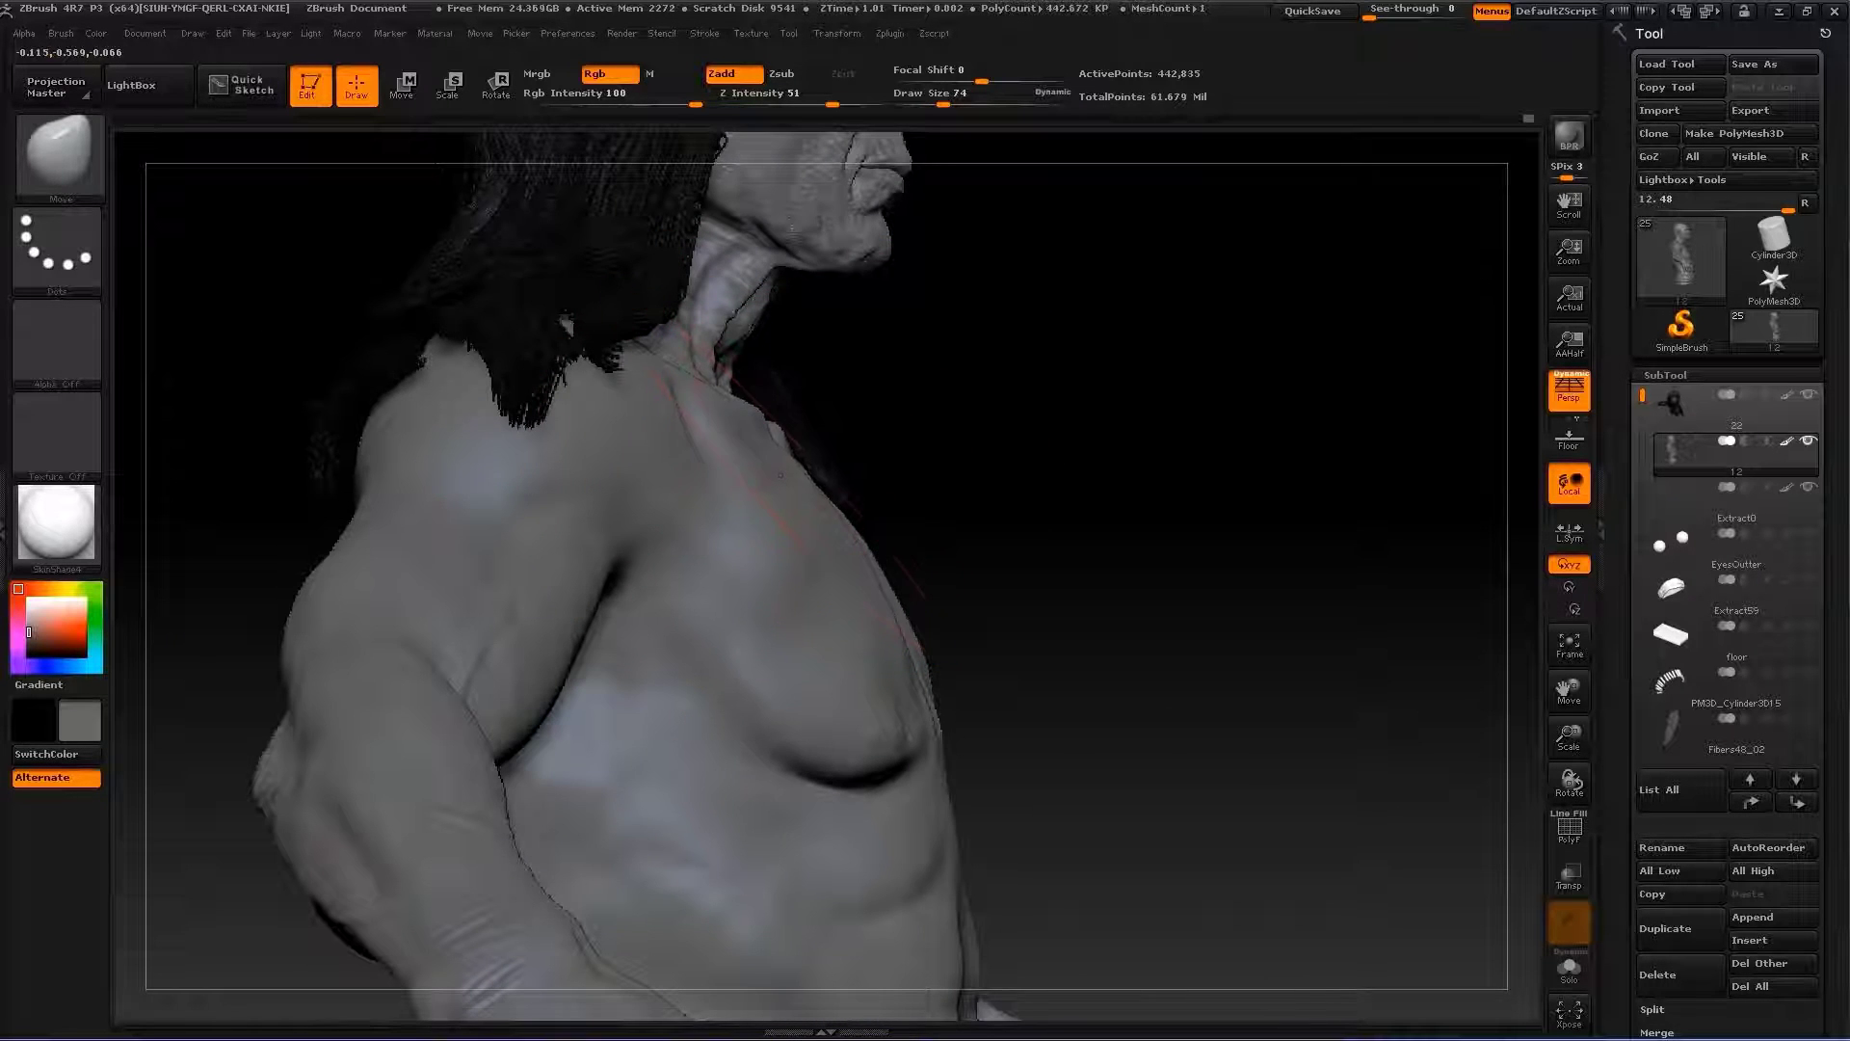
left_click_drag(964, 579, 722, 579)
key("s")
left_click_drag(925, 445, 868, 445)
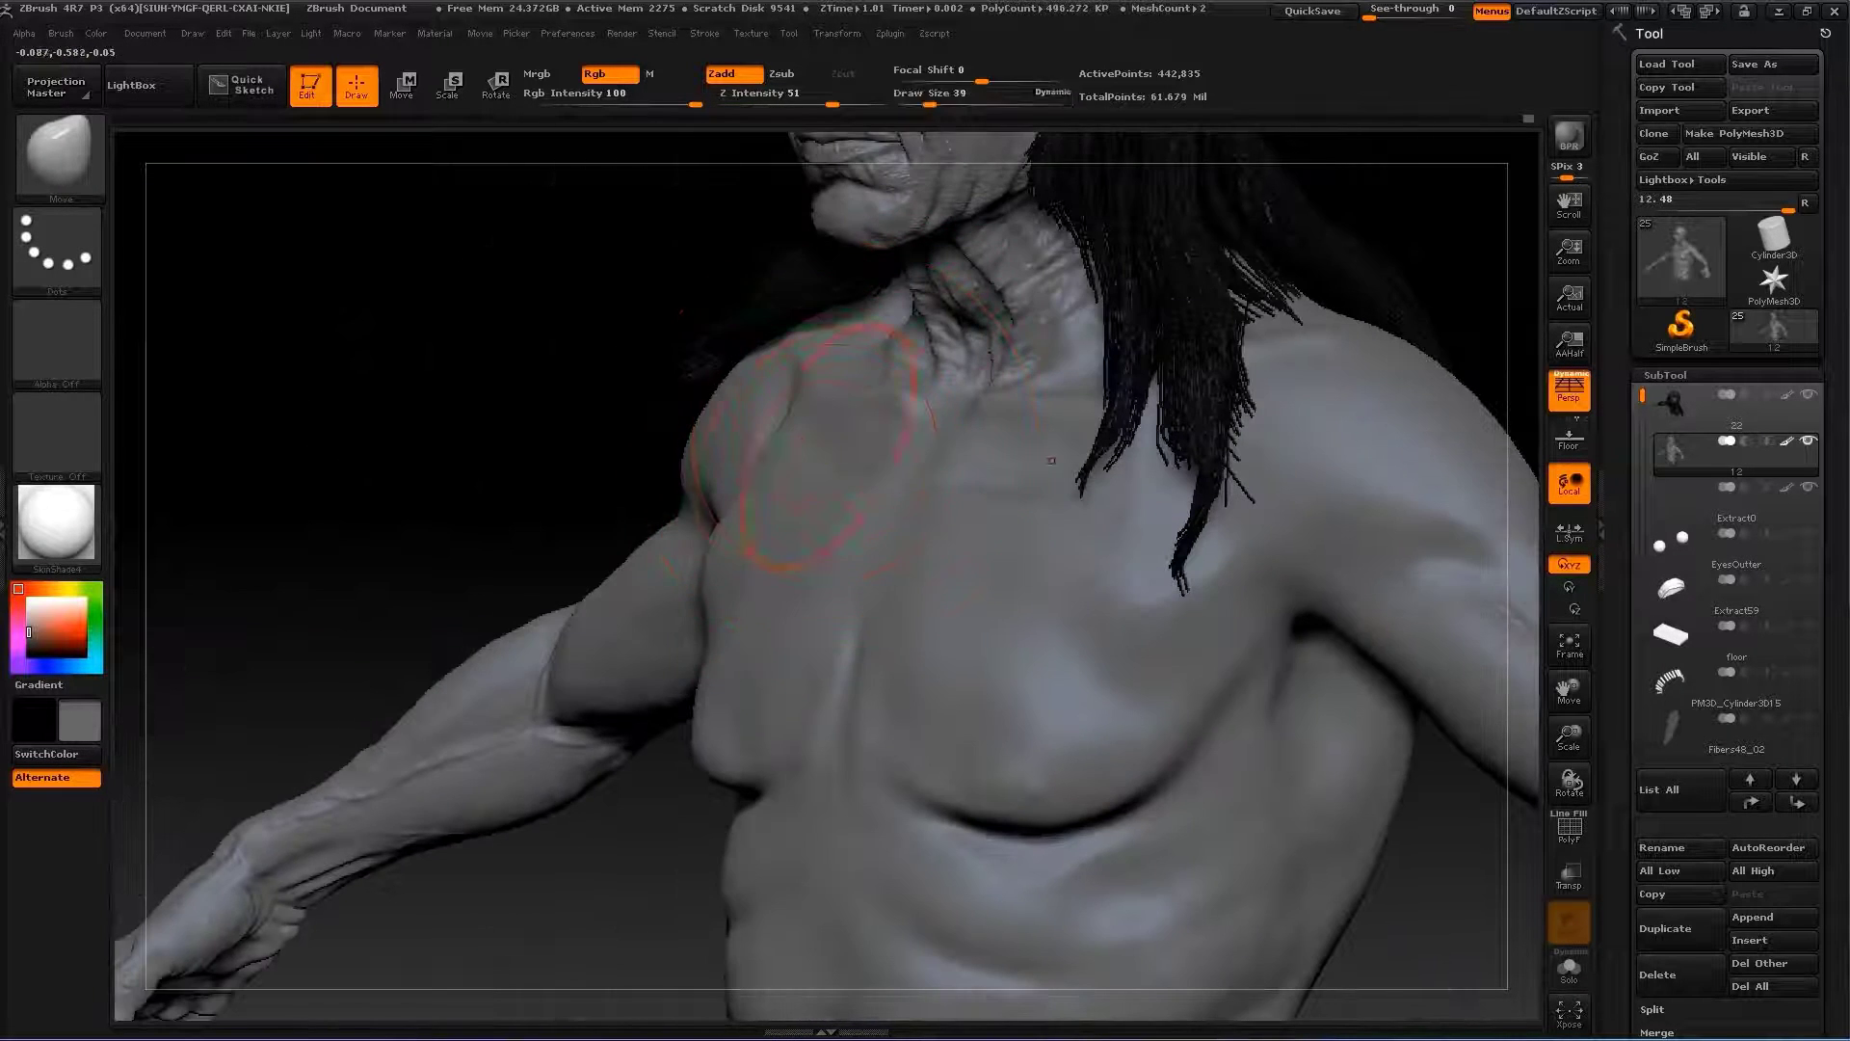
Adjust the area below the pectorals with brush sizes 22, 18, then 56
mouse_move(694, 530)
left_mouse_down()
mouse_move(977, 619)
mouse_move(743, 619)
left_mouse_up()
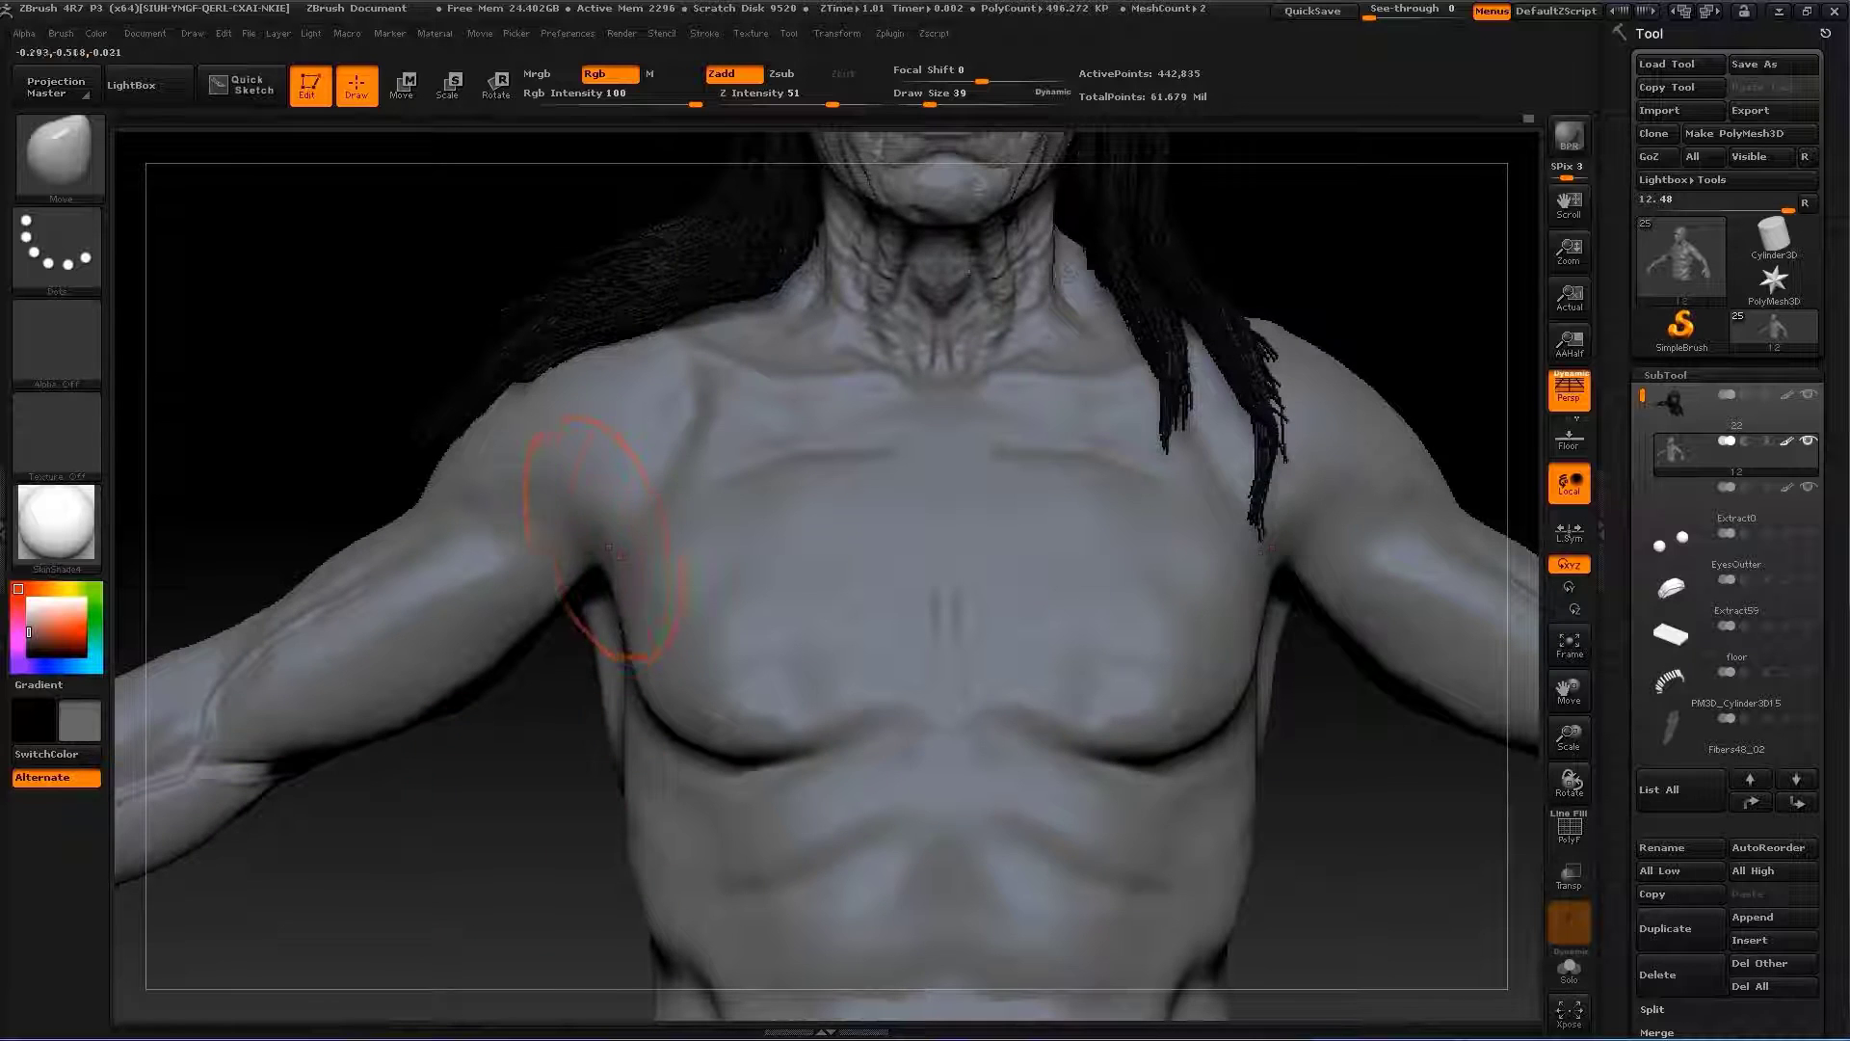
key("s")
left_click_drag(656, 557, 626, 557)
left_click_drag(499, 784, 418, 763)
key("s")
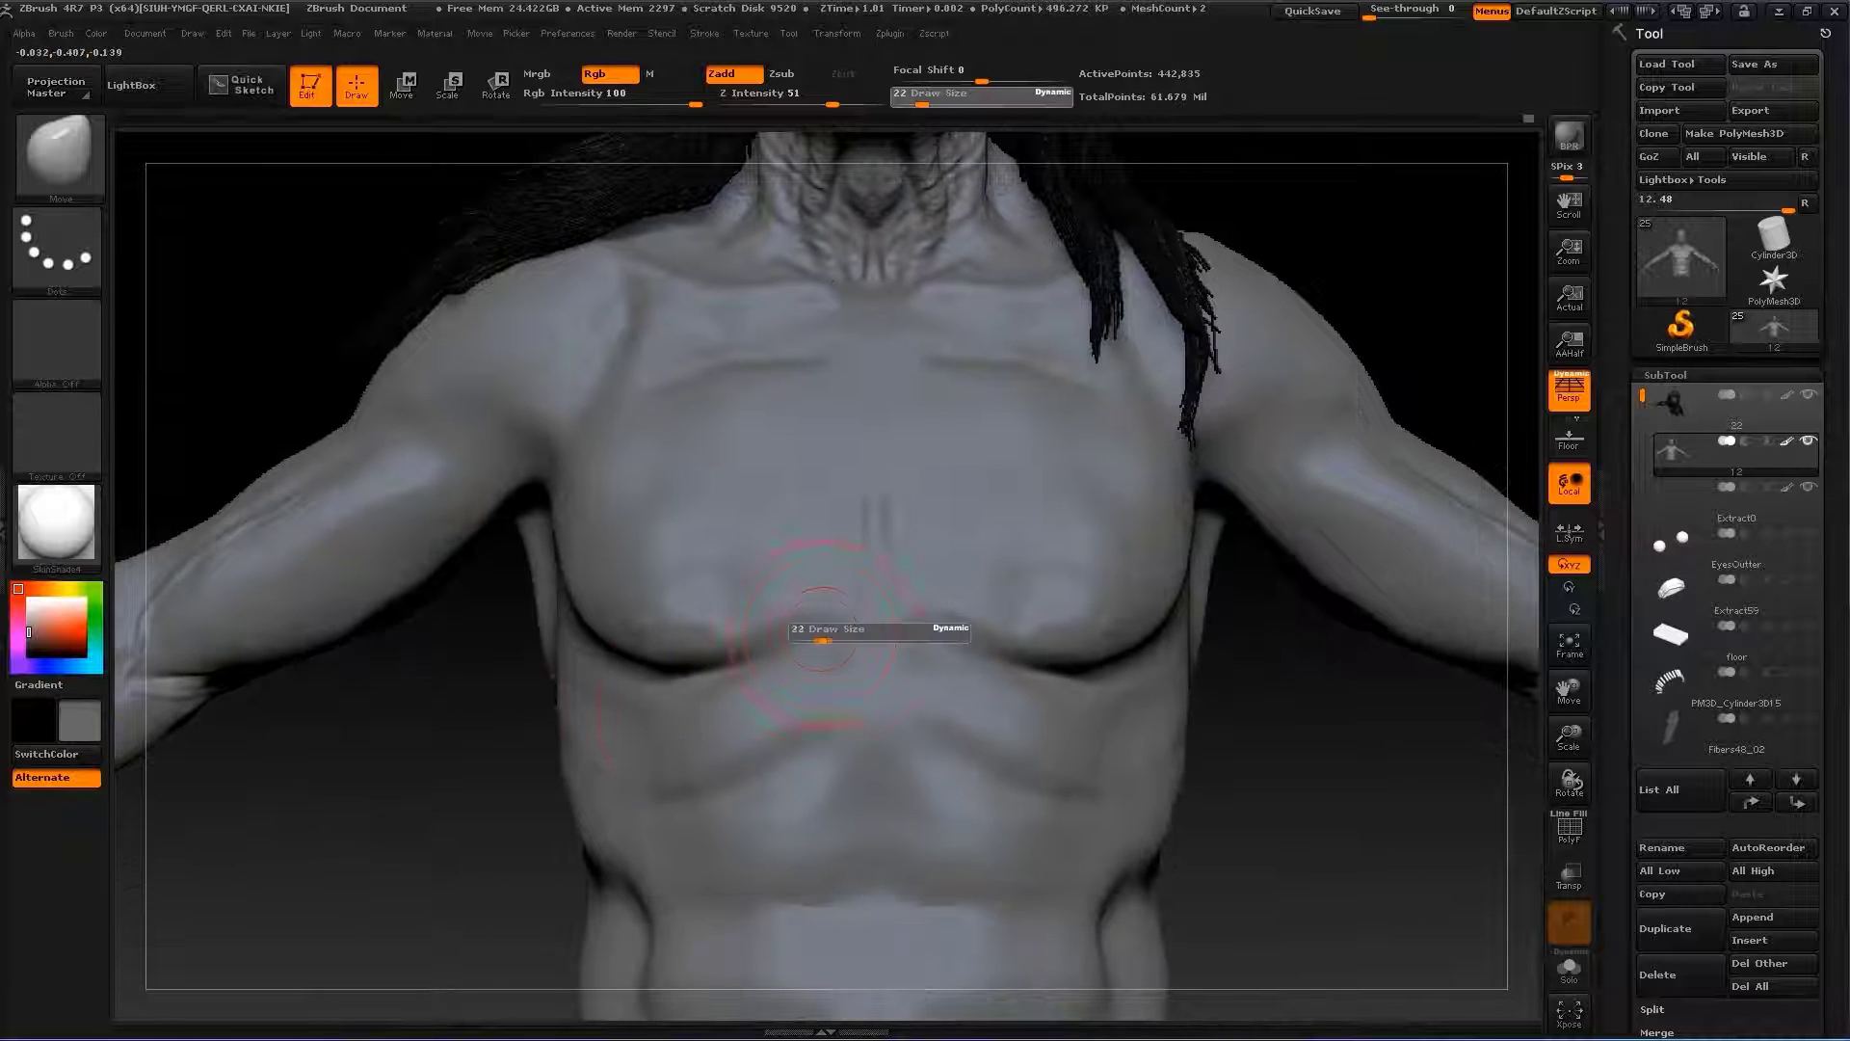
mouse_move(879, 631)
left_mouse_down()
mouse_move(916, 625)
mouse_move(578, 617)
left_mouse_up()
key("s")
key("s")
left_click_drag(356, 829, 826, 703)
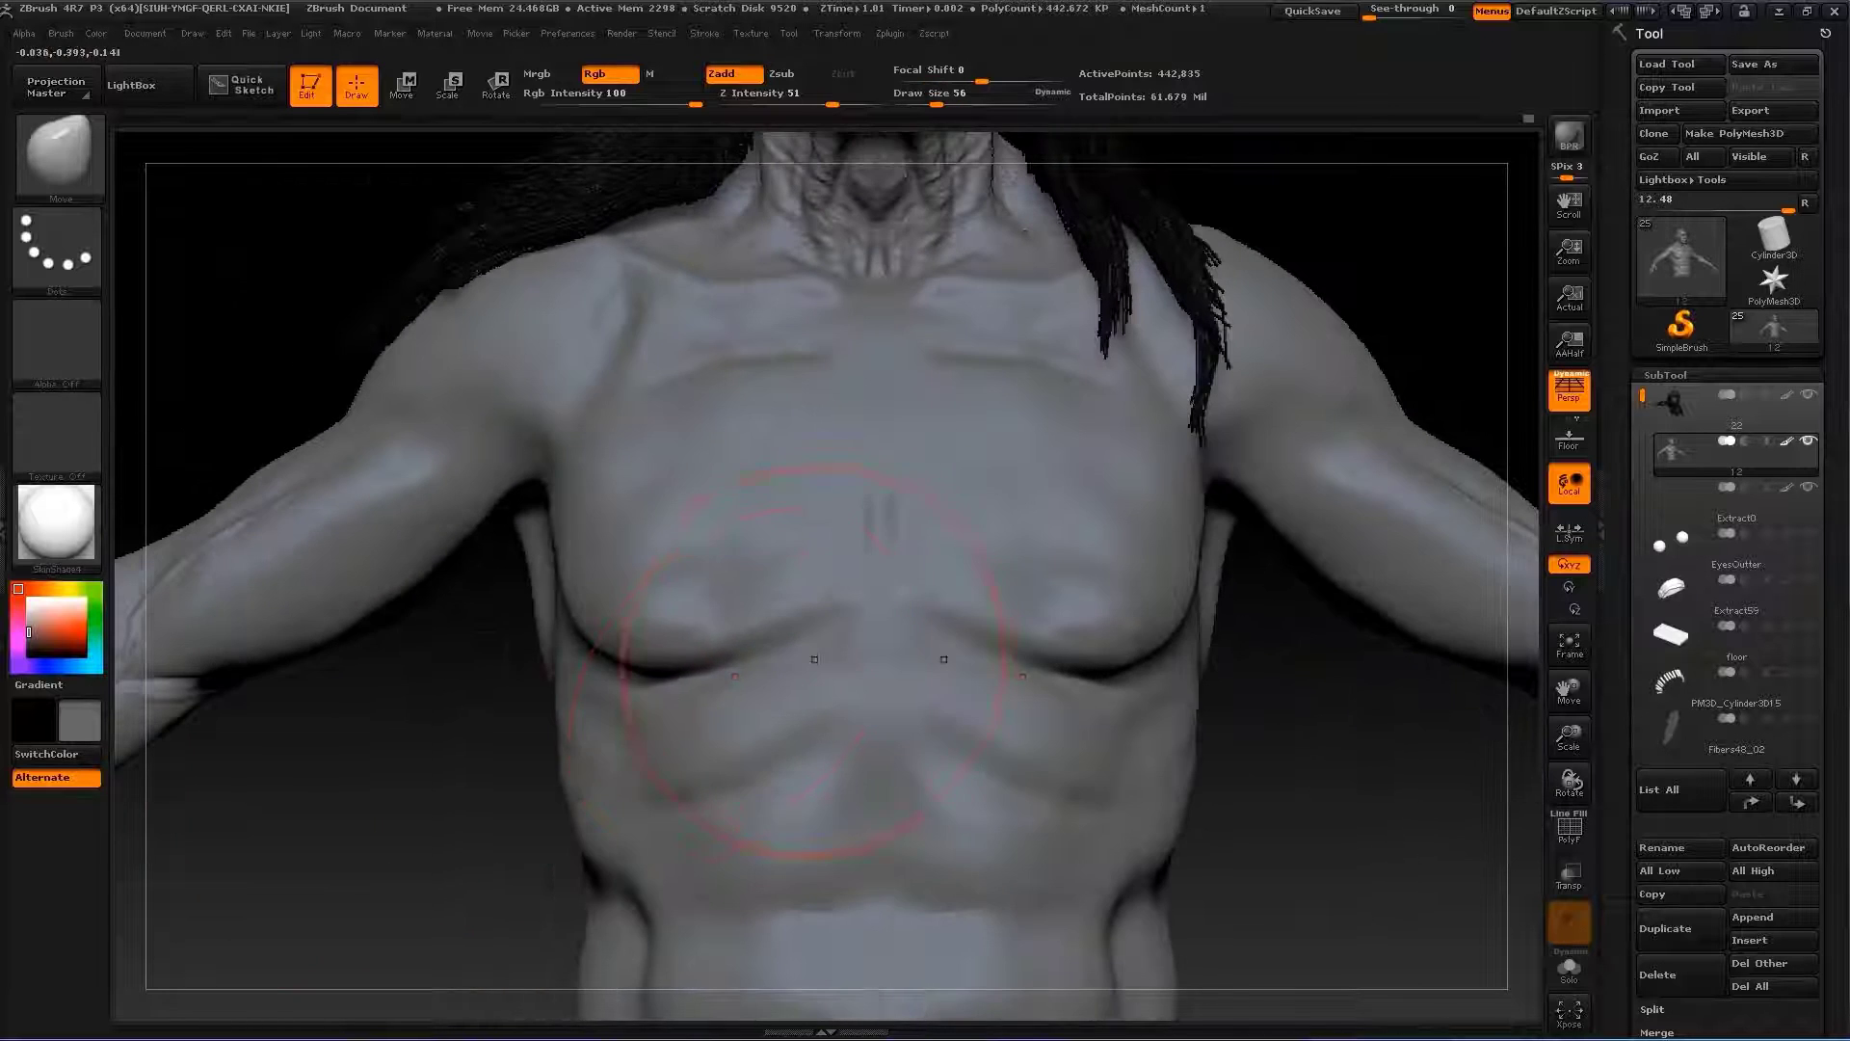
left_click_drag(393, 764, 636, 688, "alt")
key("s")
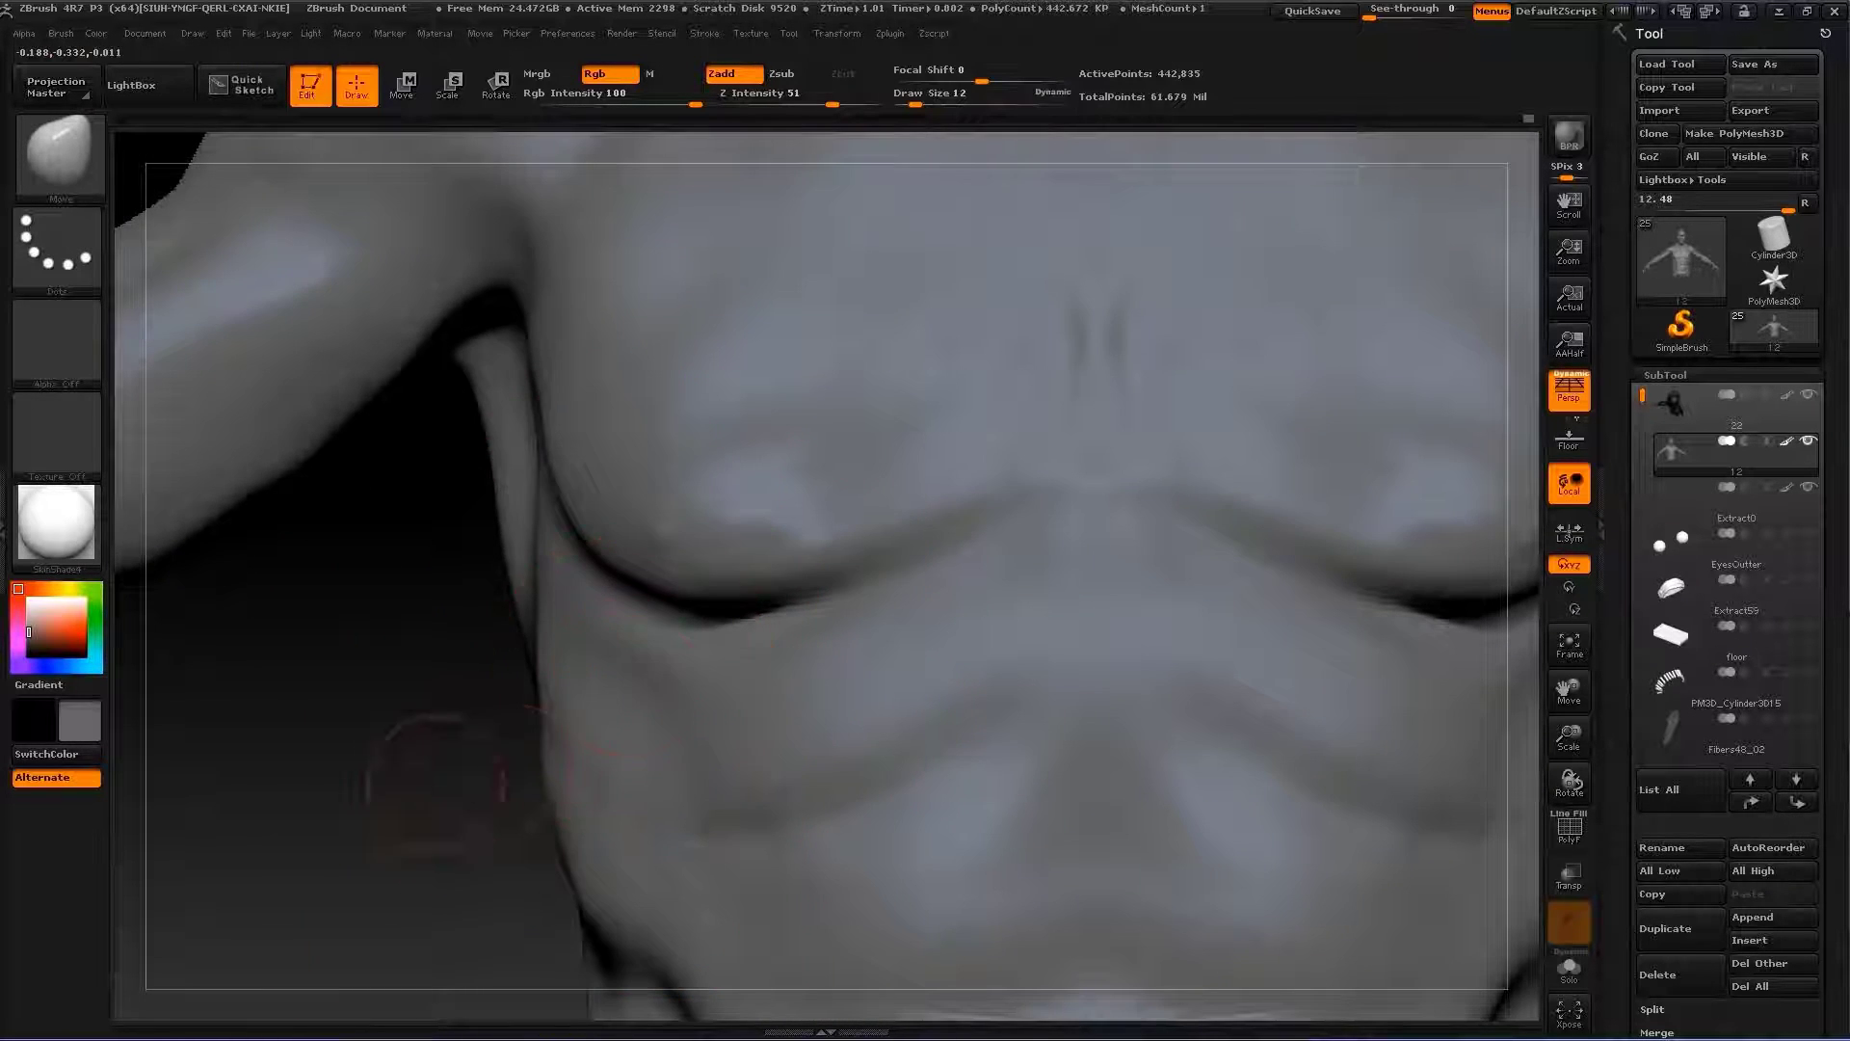
Deepen the crease under the pectoral with a size-7 ClayBuildup brush
key("b")
key("c")
key("b")
key("s")
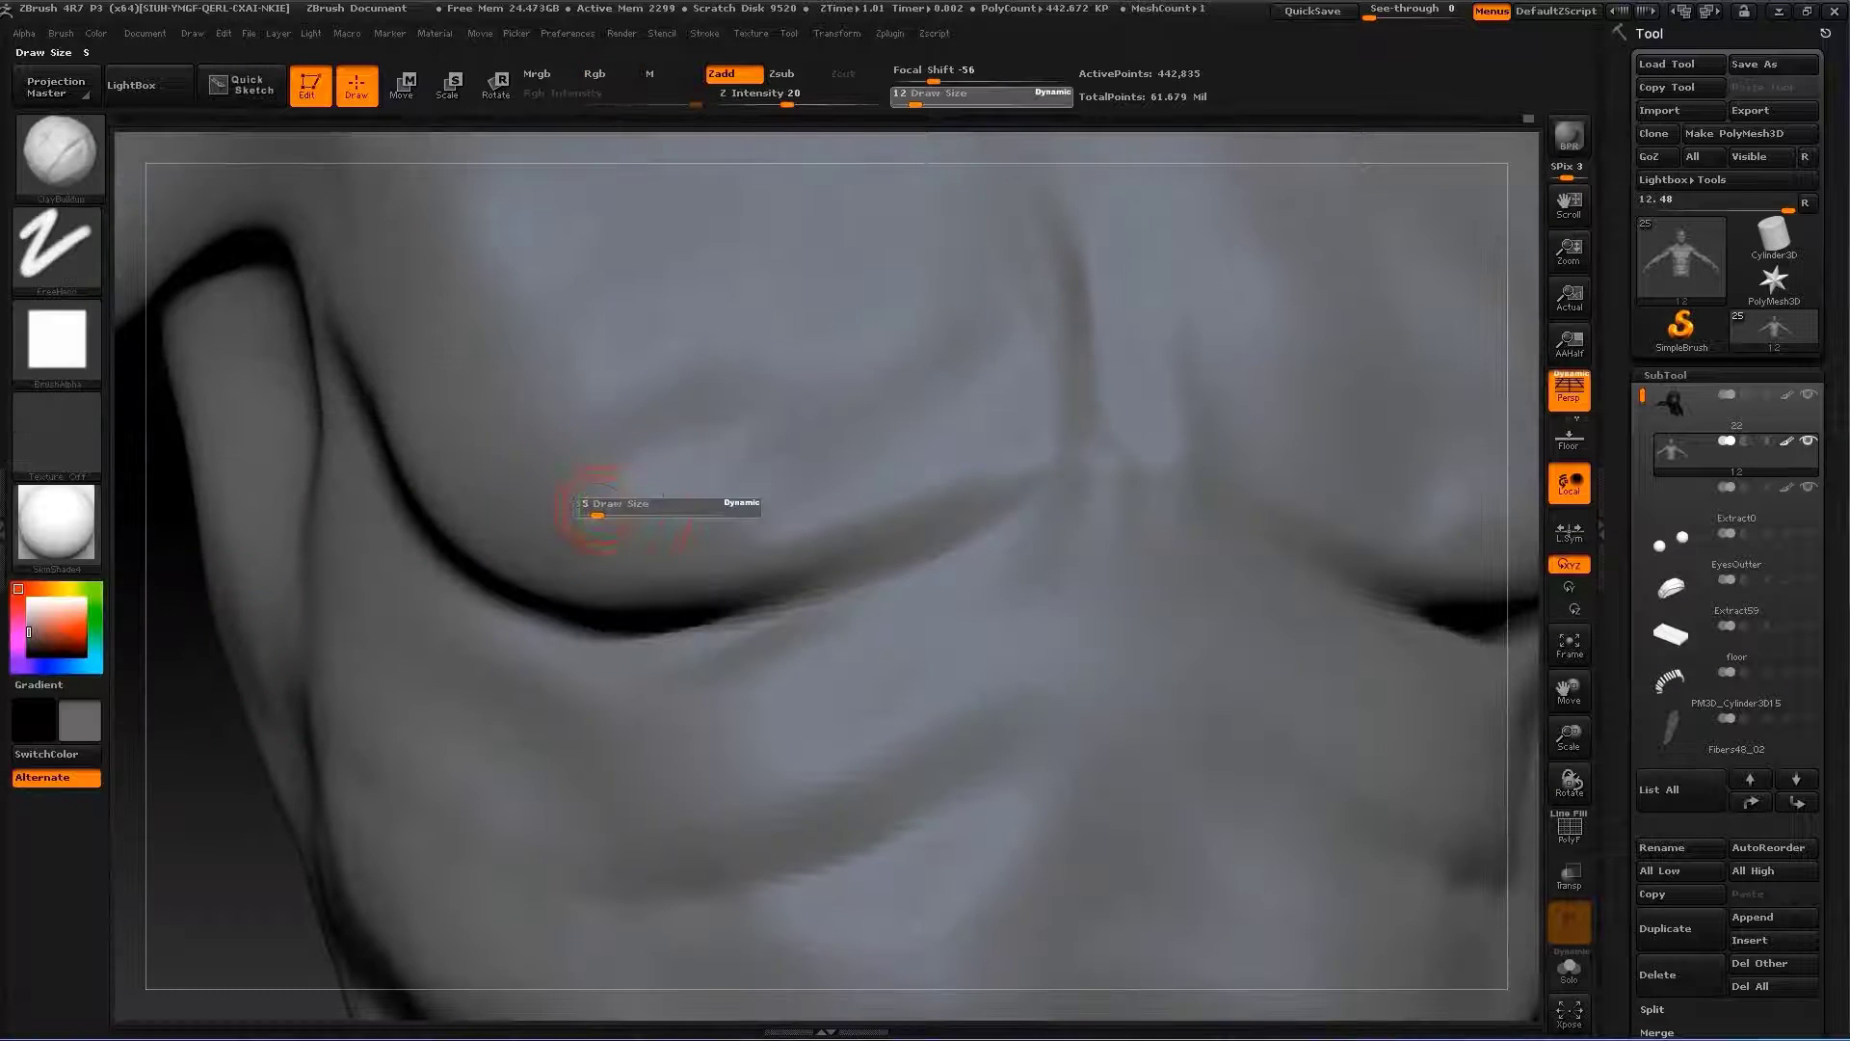
mouse_move(590, 512)
left_mouse_down()
mouse_move(617, 548)
mouse_move(655, 555)
mouse_move(631, 567)
mouse_move(588, 522)
left_mouse_up()
key("s")
Show the hair again, frame the whole figure and switch back to Move
key("f")
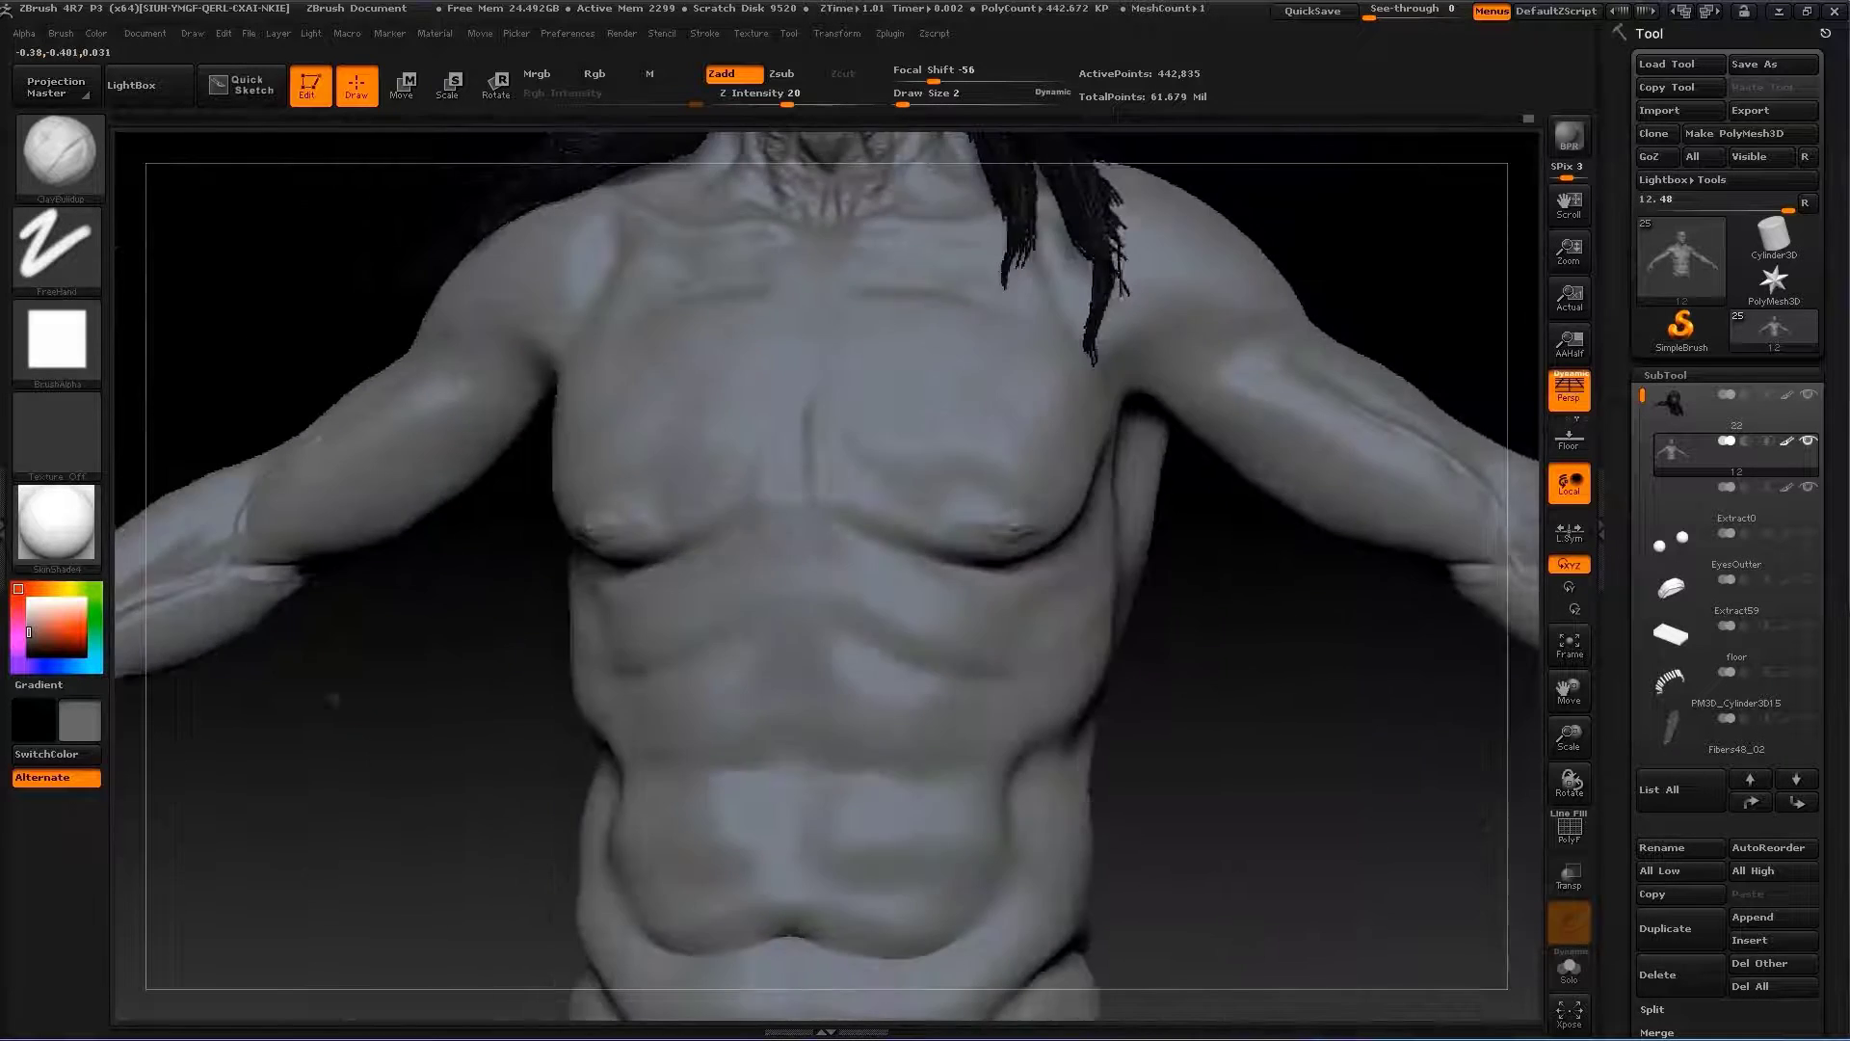
key("b")
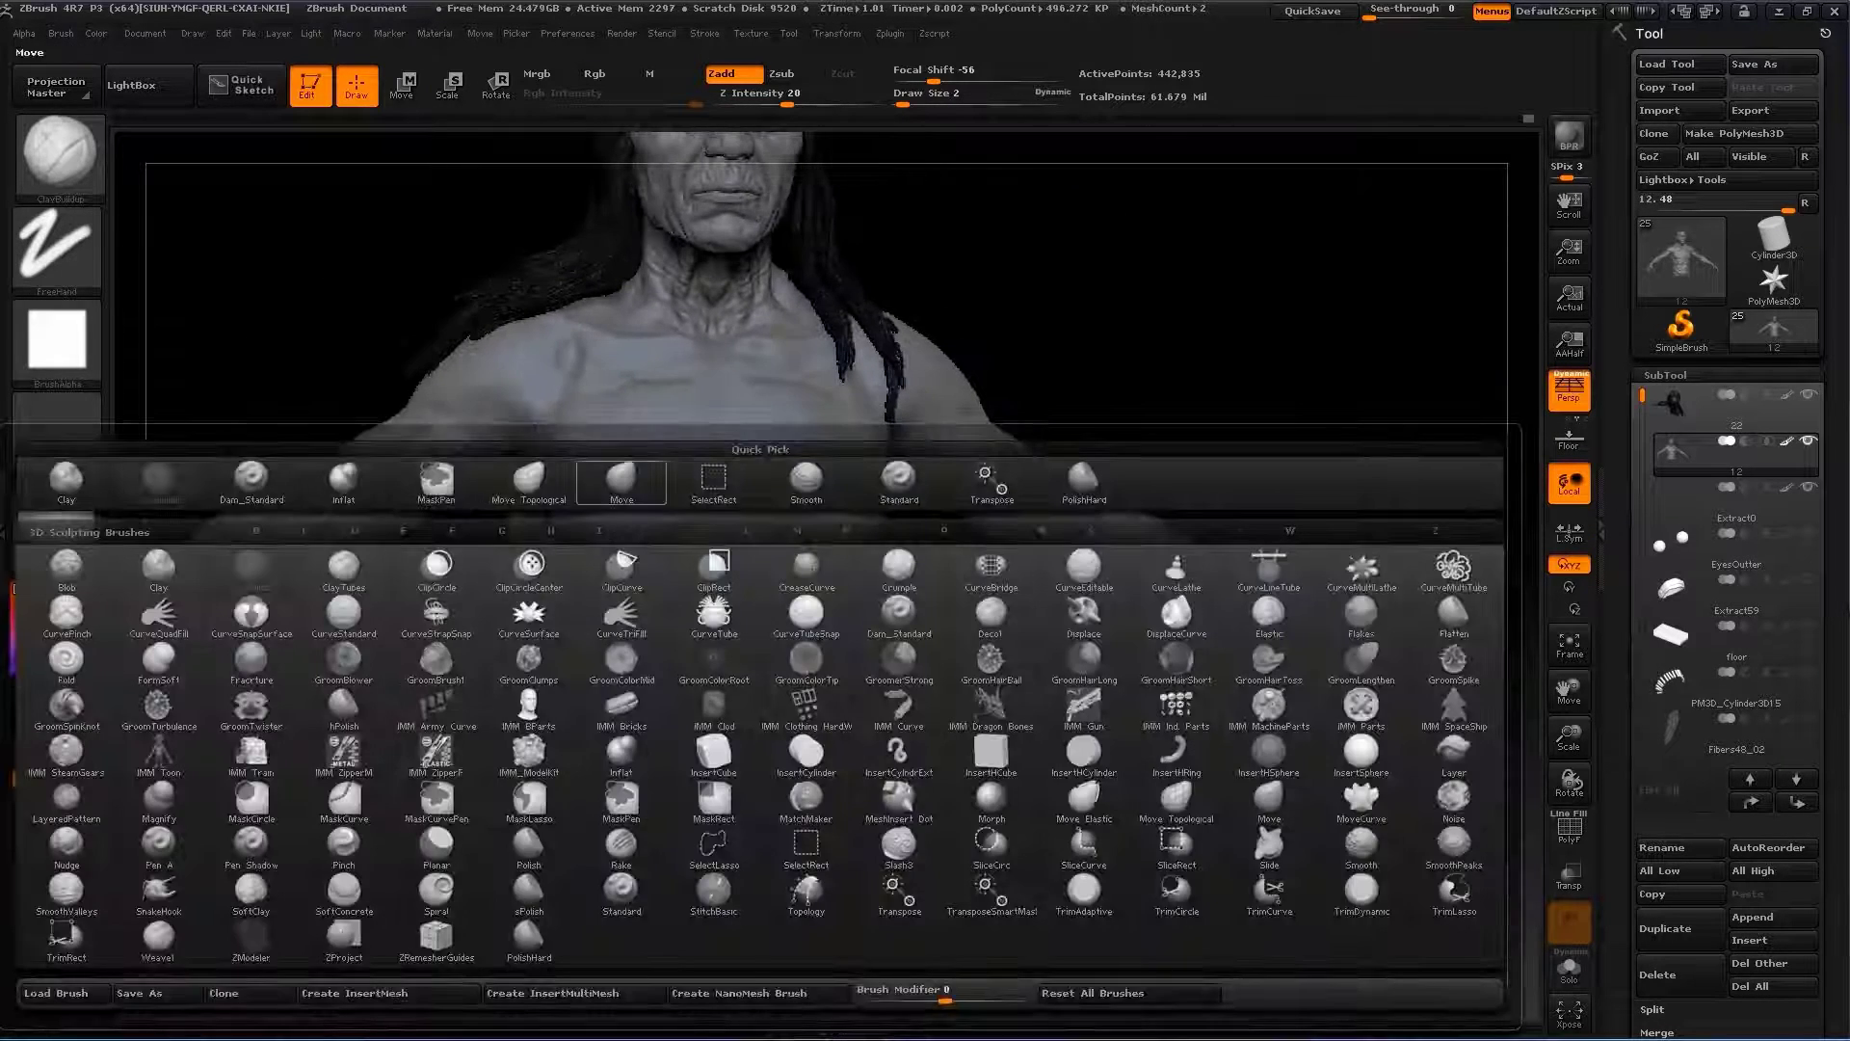
key("m")
key("v")
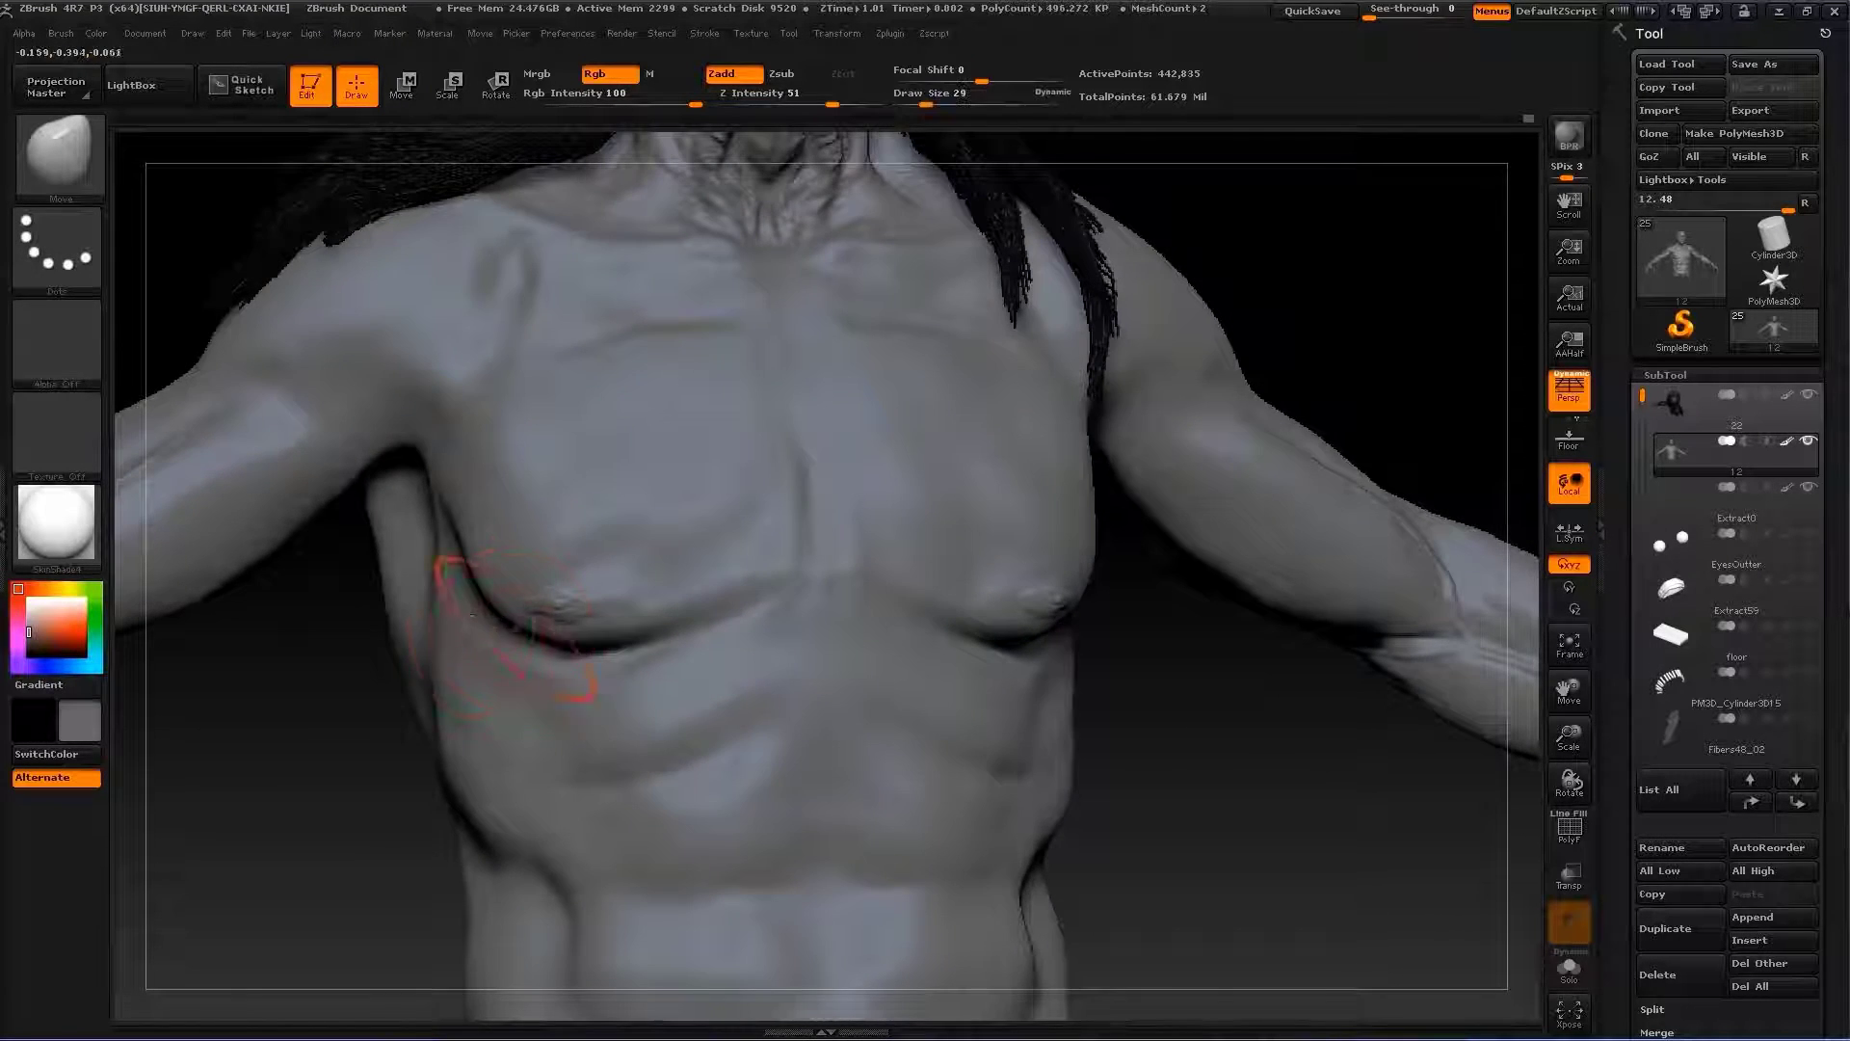
left_click_drag(443, 588, 424, 588)
Select ClayBuildup at a smaller size for close work on the chest
key("b")
key("c")
key("b")
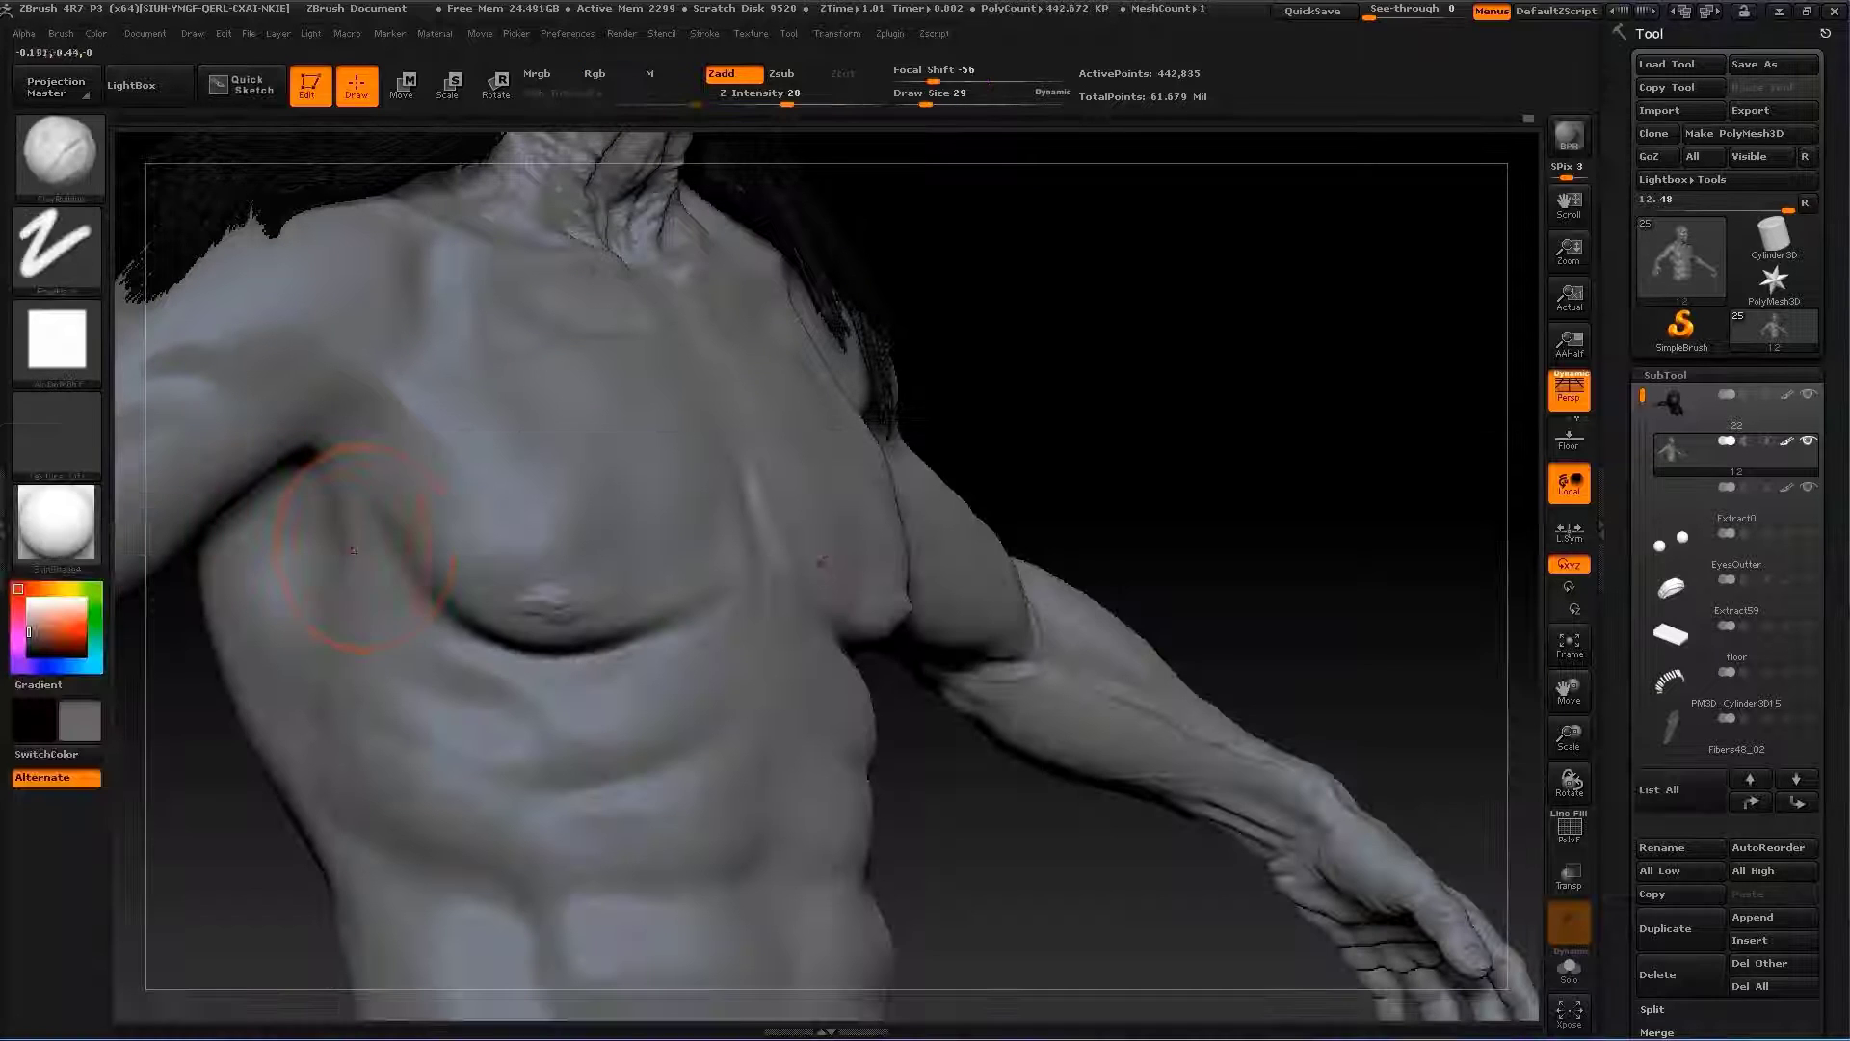
right_click_drag(280, 617, 453, 463)
key("s")
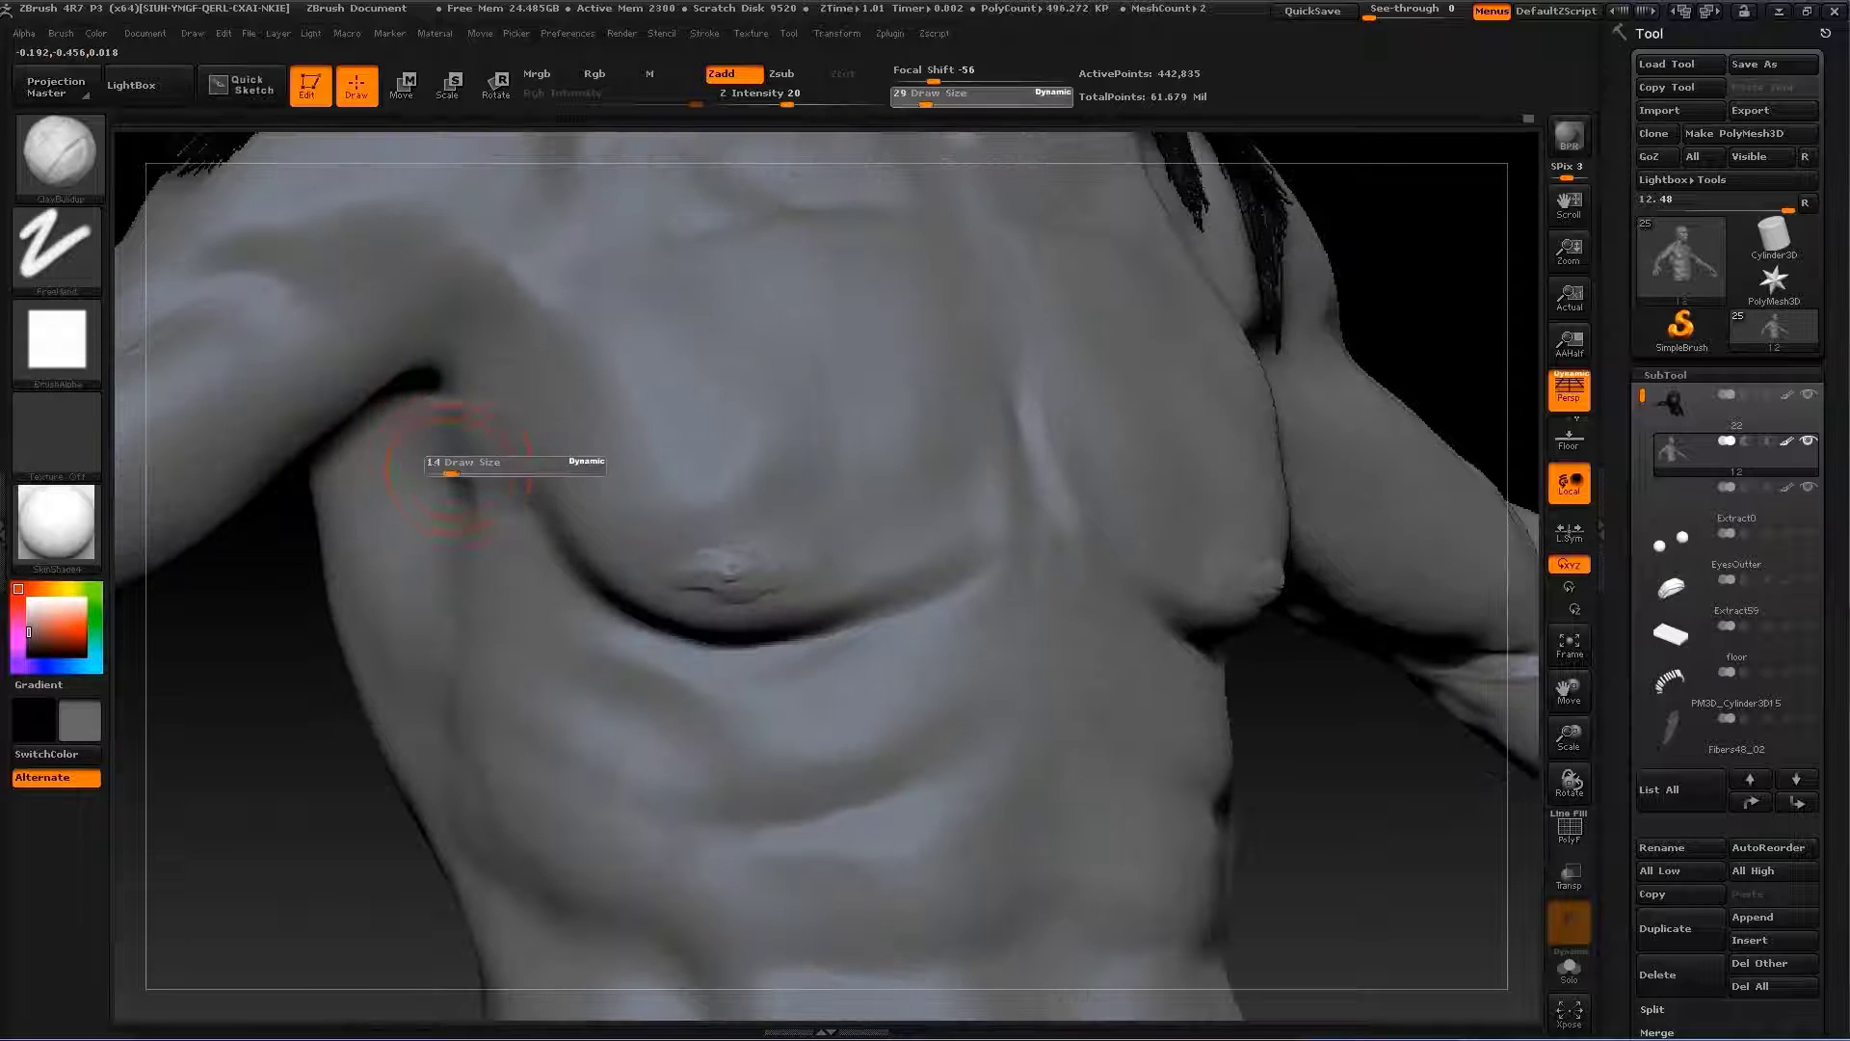
left_click(453, 465)
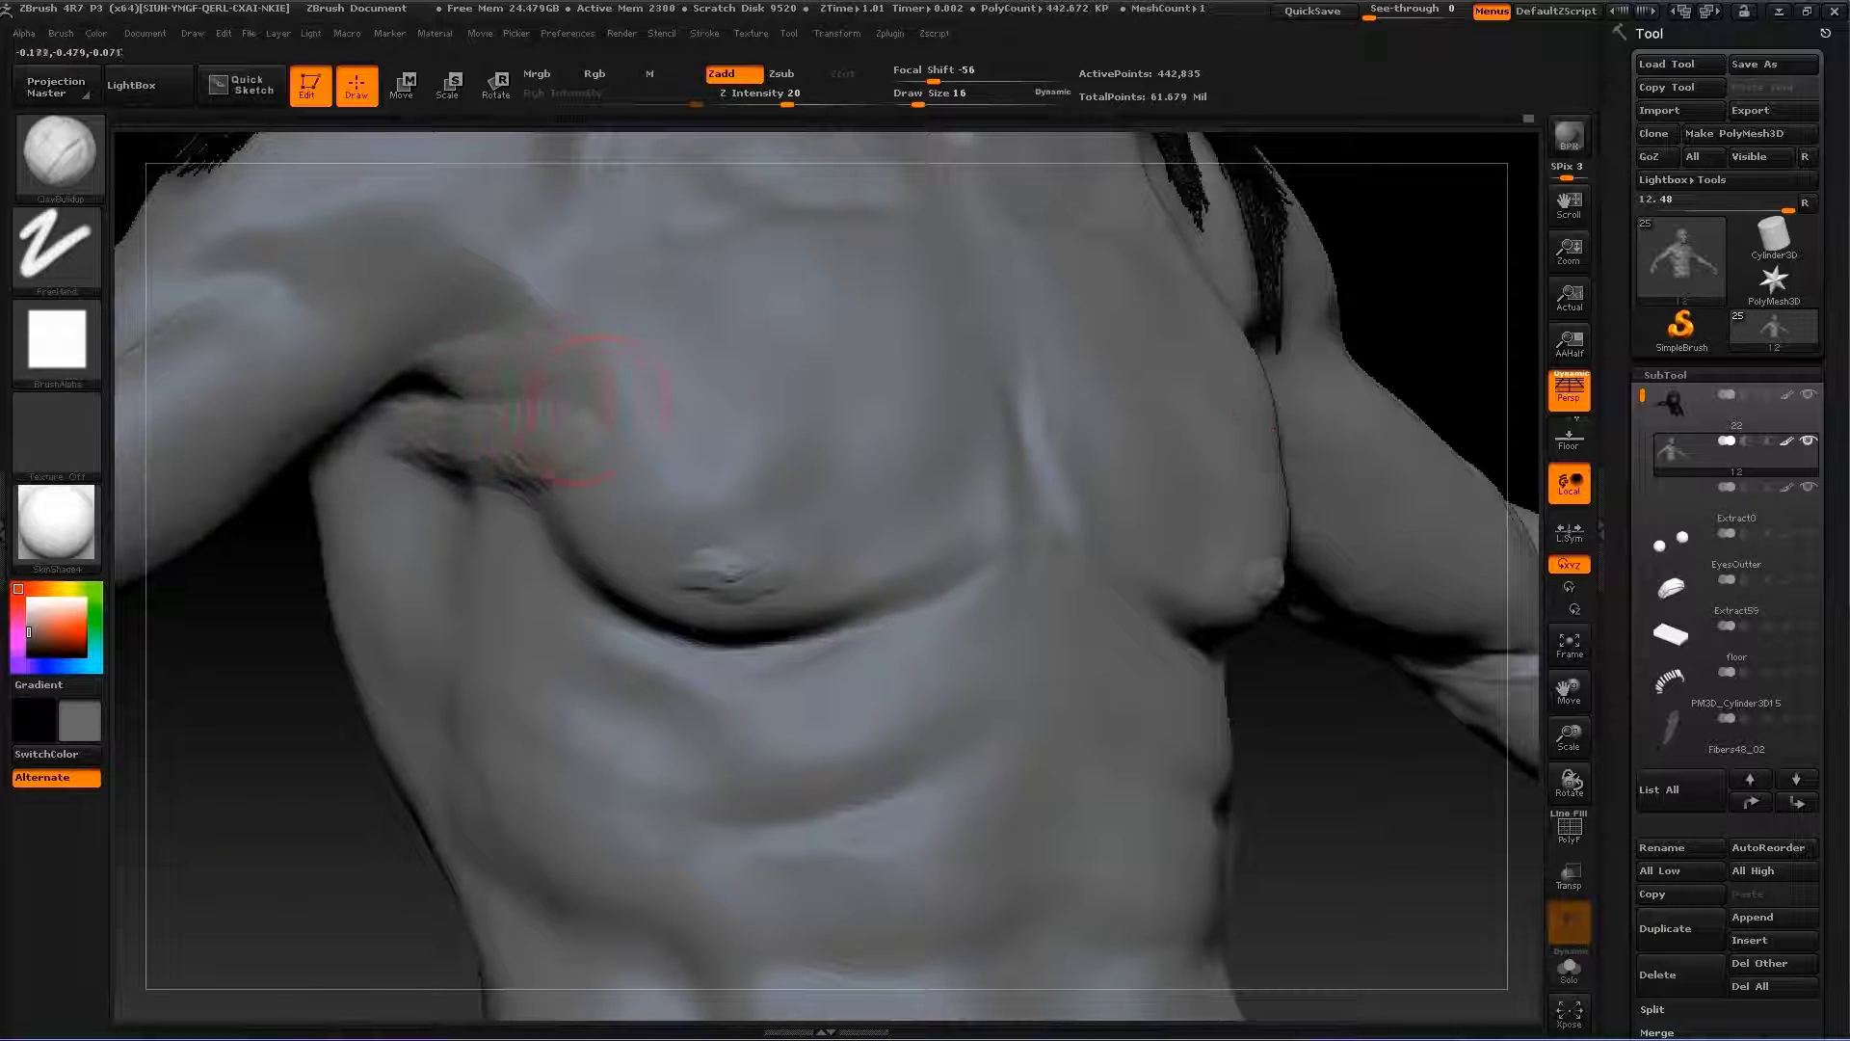
Carve the armpit crease with Dam_Standard and soften it into the pectoral
key("b")
key("d")
key("s")
left_click_drag(399, 390, 555, 386)
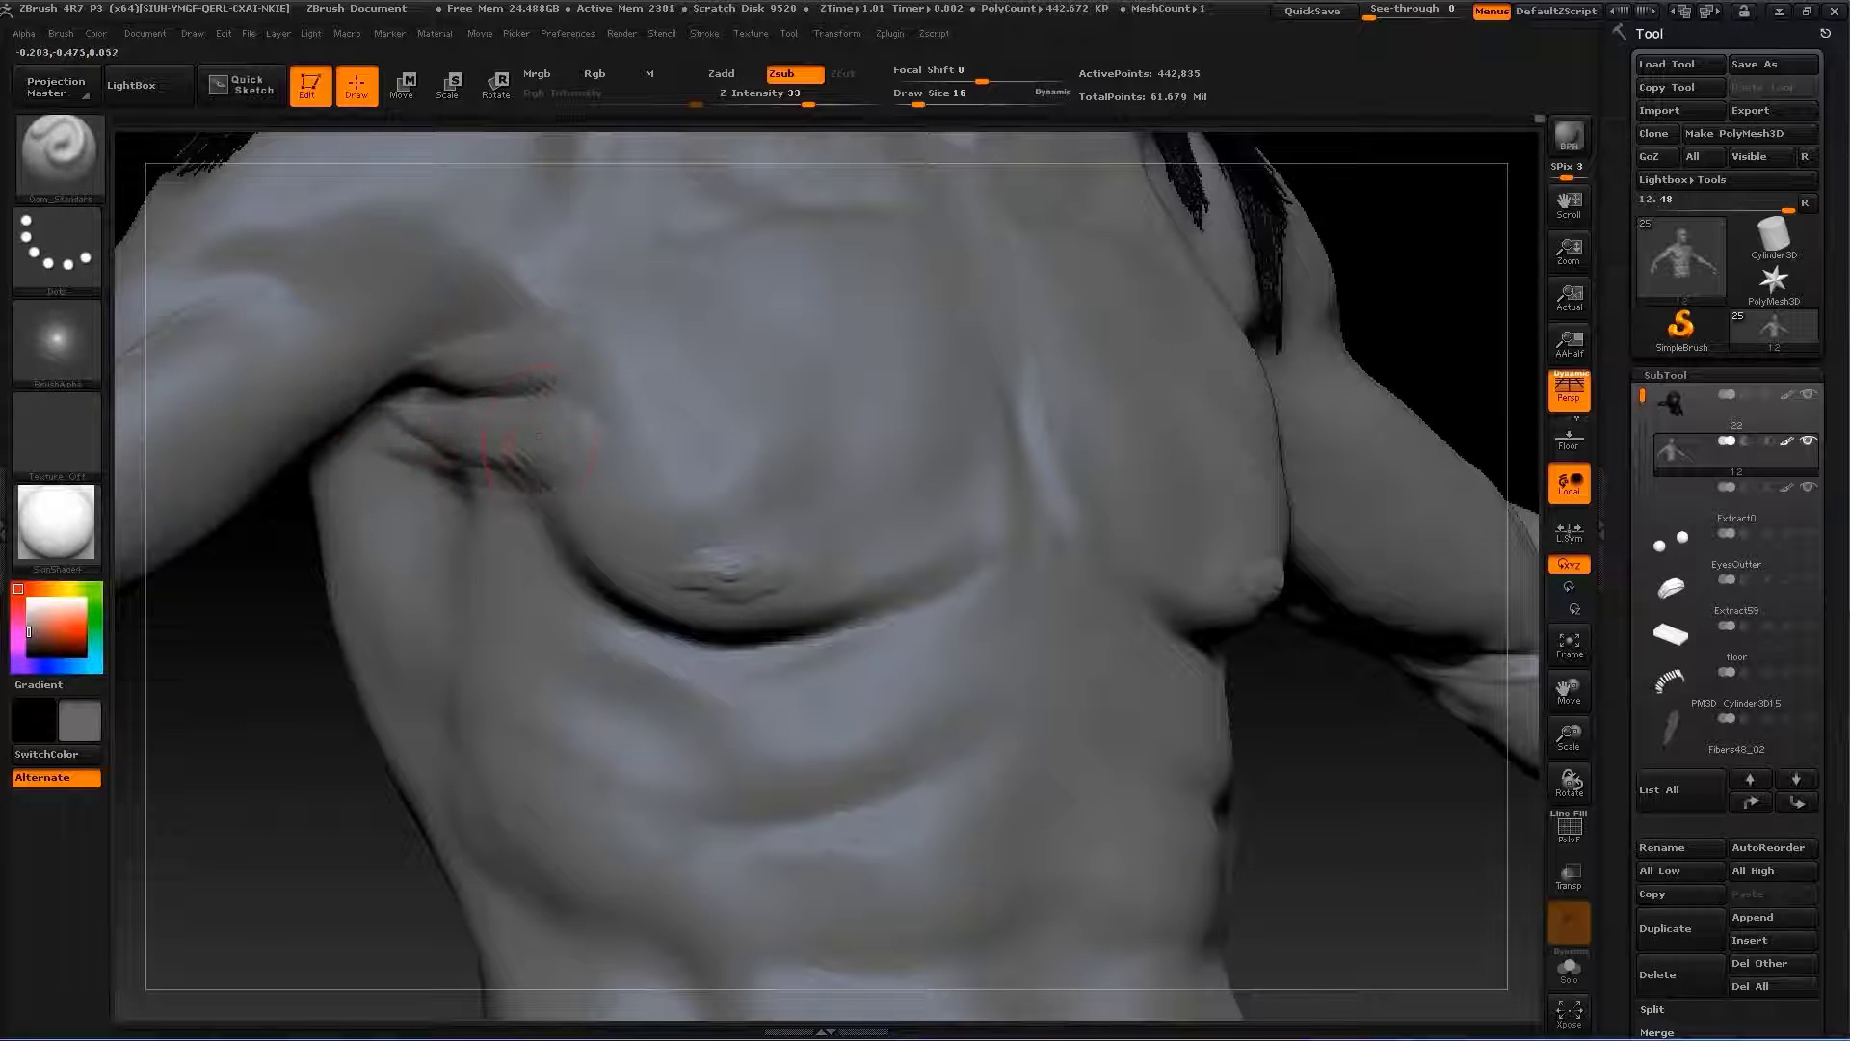
mouse_move(386, 463)
left_mouse_down("shift")
mouse_move(578, 453)
mouse_move(578, 392)
left_mouse_up("shift")
left_click_drag(248, 640, 289, 733, "alt")
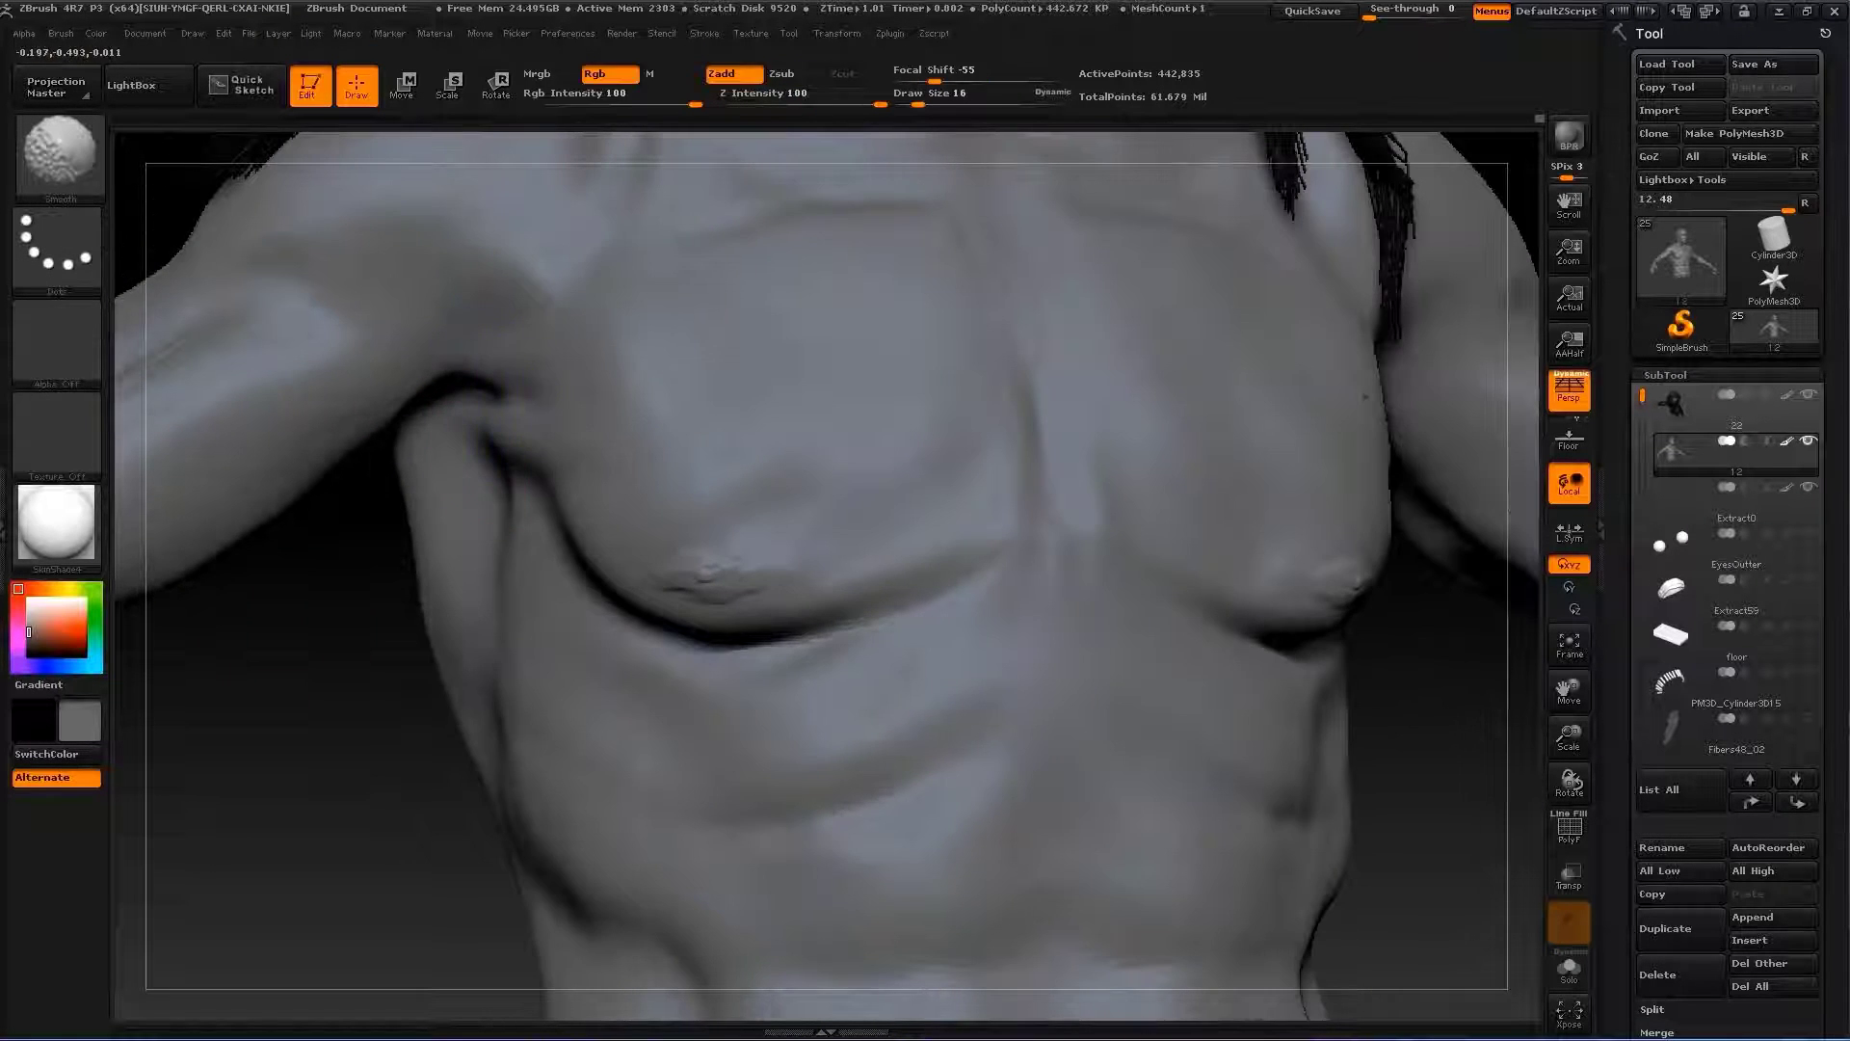
left_click_drag(309, 826, 578, 674, "shift")
mouse_move(1204, 867)
left_mouse_down()
mouse_move(1108, 771)
mouse_move(1050, 332)
mouse_move(874, 338)
left_mouse_up()
Switch to a larger Move brush and view the hand against the chest
key("b")
key("m")
key("v")
key("s")
mouse_move(701, 384)
left_mouse_down()
mouse_move(888, 392)
mouse_move(809, 501)
mouse_move(771, 462)
left_mouse_up()
Shrink the Move brush and nudge the abdomen and chest forms from the front
key("s")
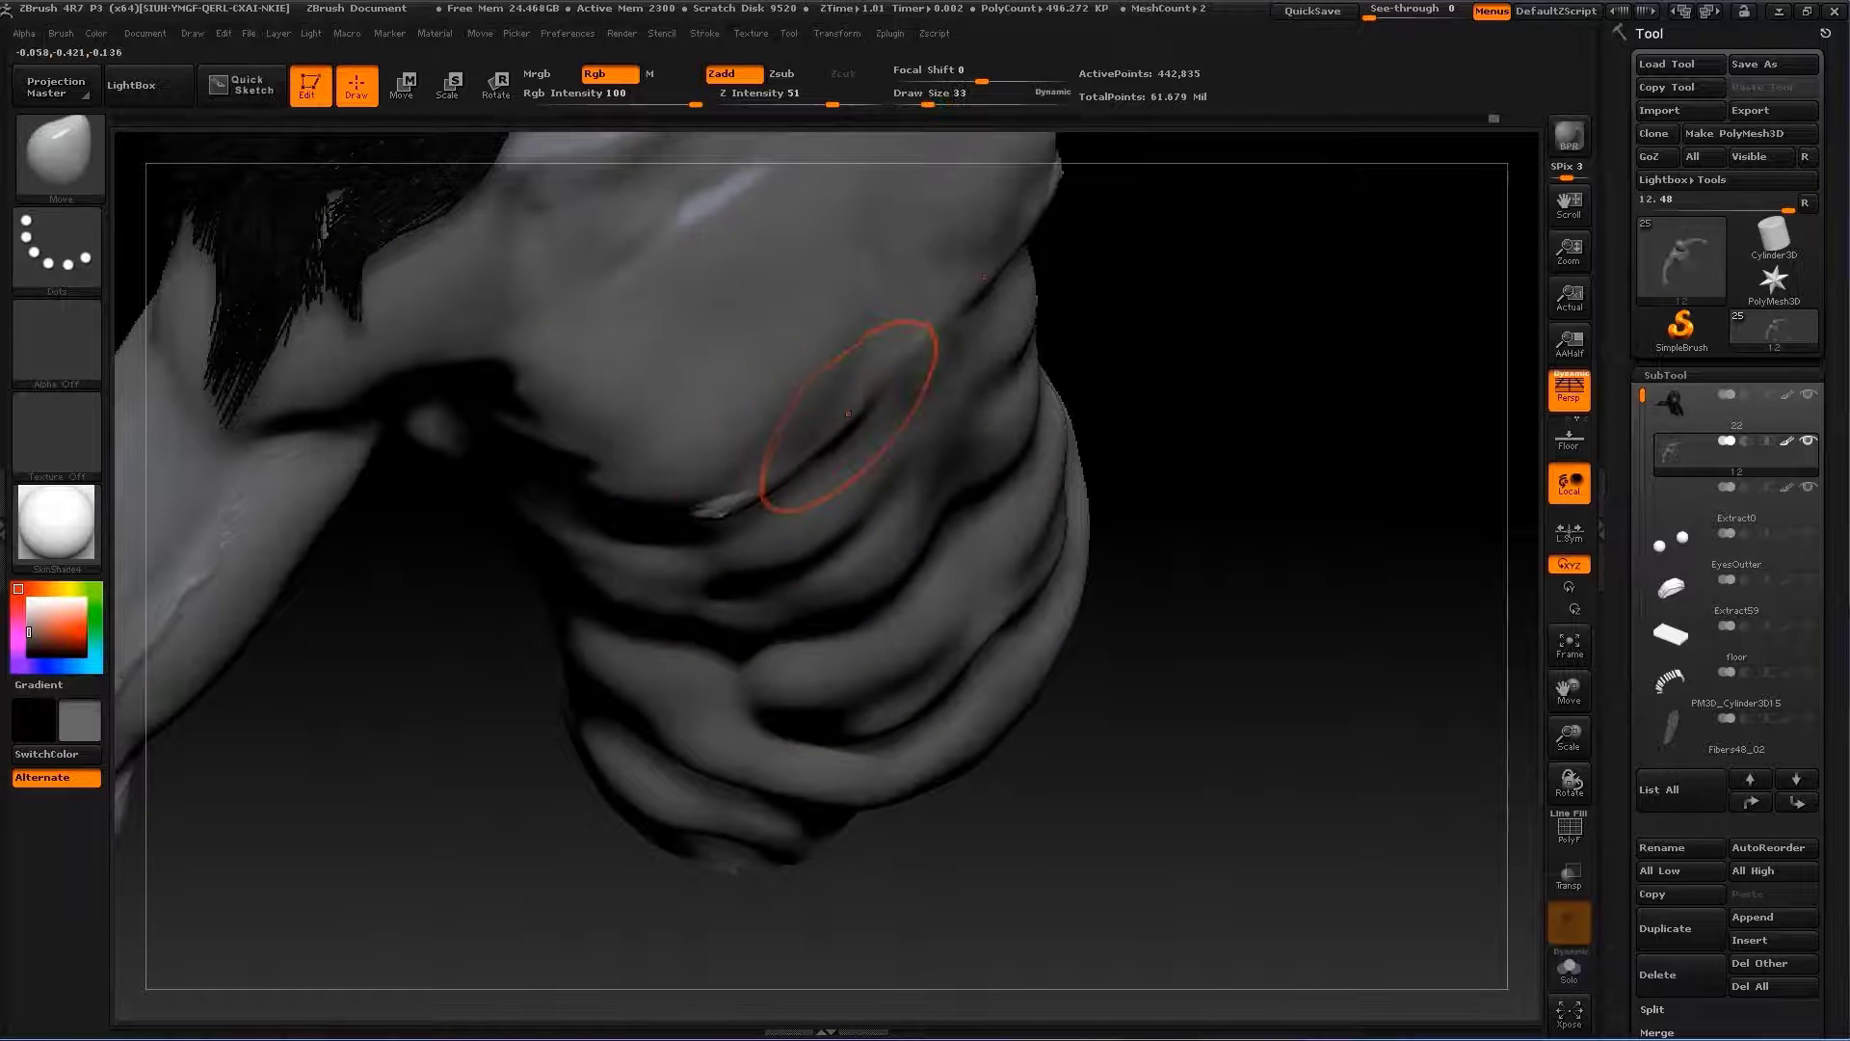
key("s")
left_click(896, 397)
mouse_move(1156, 405)
left_mouse_down()
mouse_move(1060, 386)
mouse_move(1108, 405)
mouse_move(1108, 482)
mouse_move(1070, 463)
left_mouse_up()
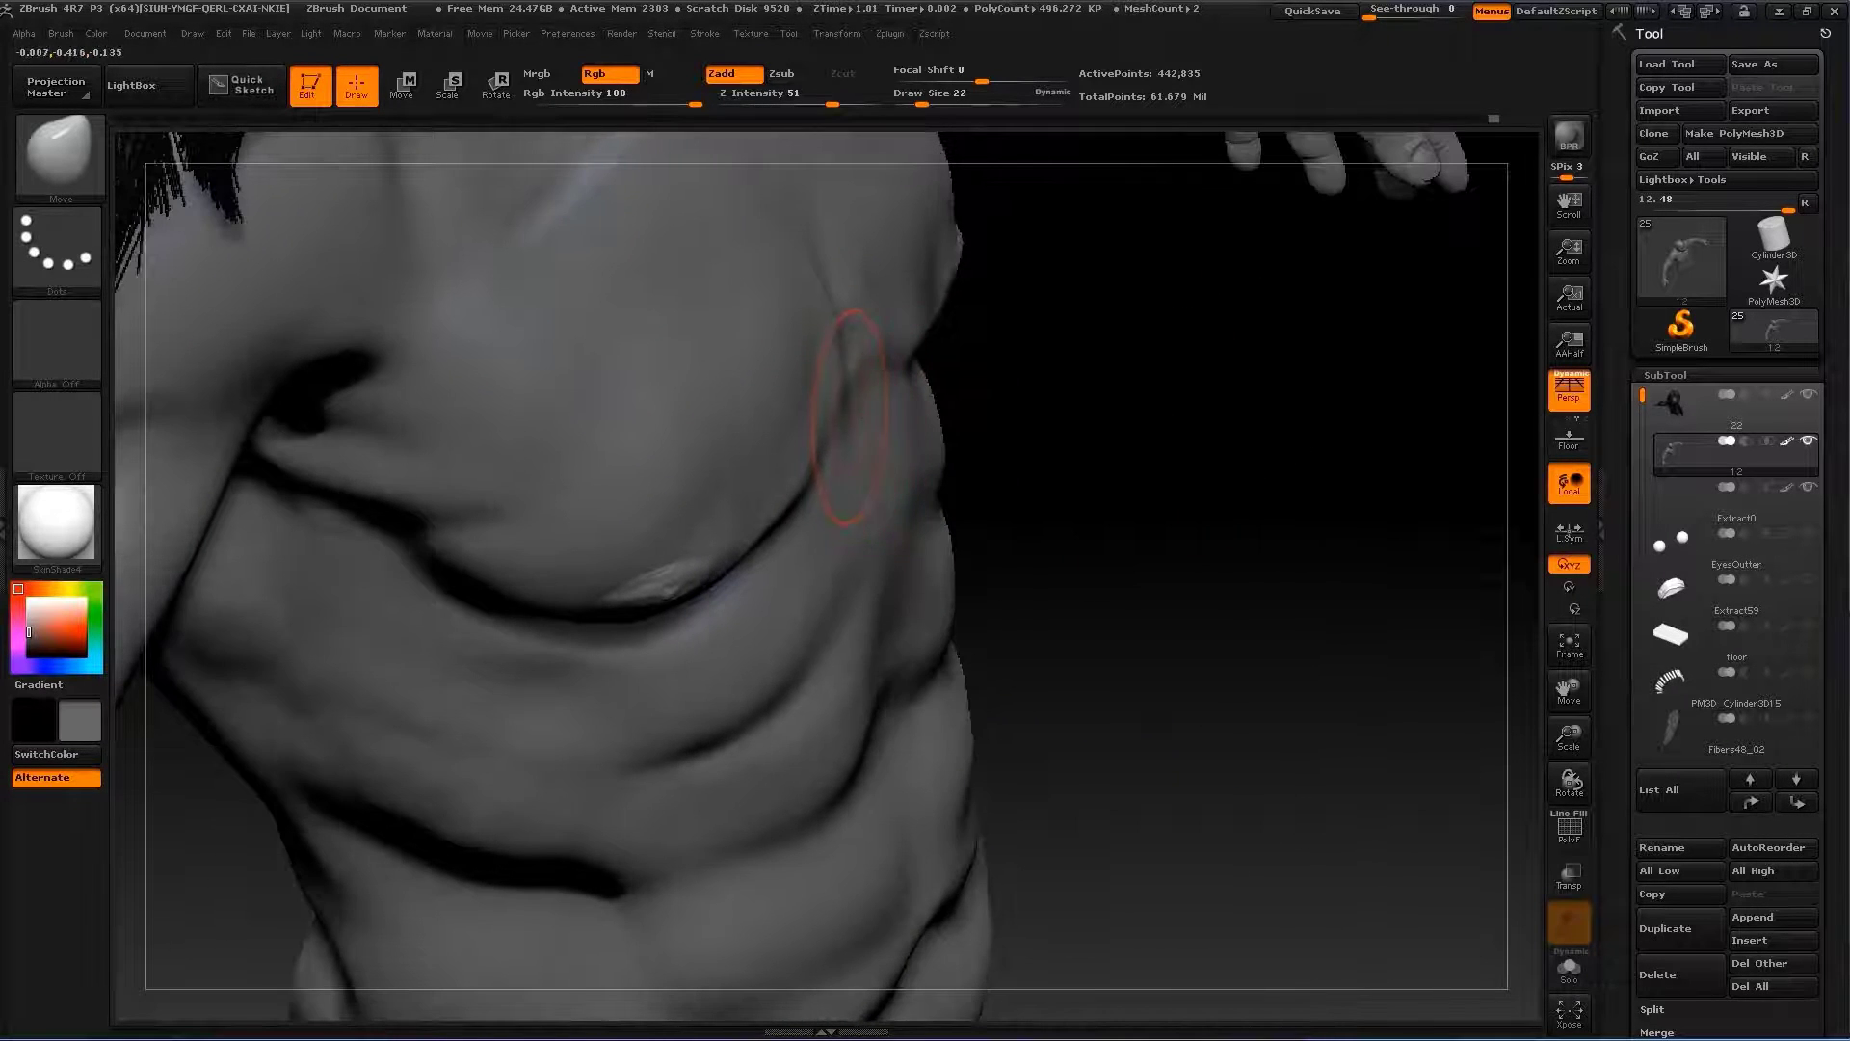
mouse_move(829, 327)
left_mouse_down()
mouse_move(867, 347)
mouse_move(887, 405)
mouse_move(848, 328)
mouse_move(925, 332)
mouse_move(849, 286)
mouse_move(887, 319)
mouse_move(906, 376)
left_mouse_up()
key("s")
key("s")
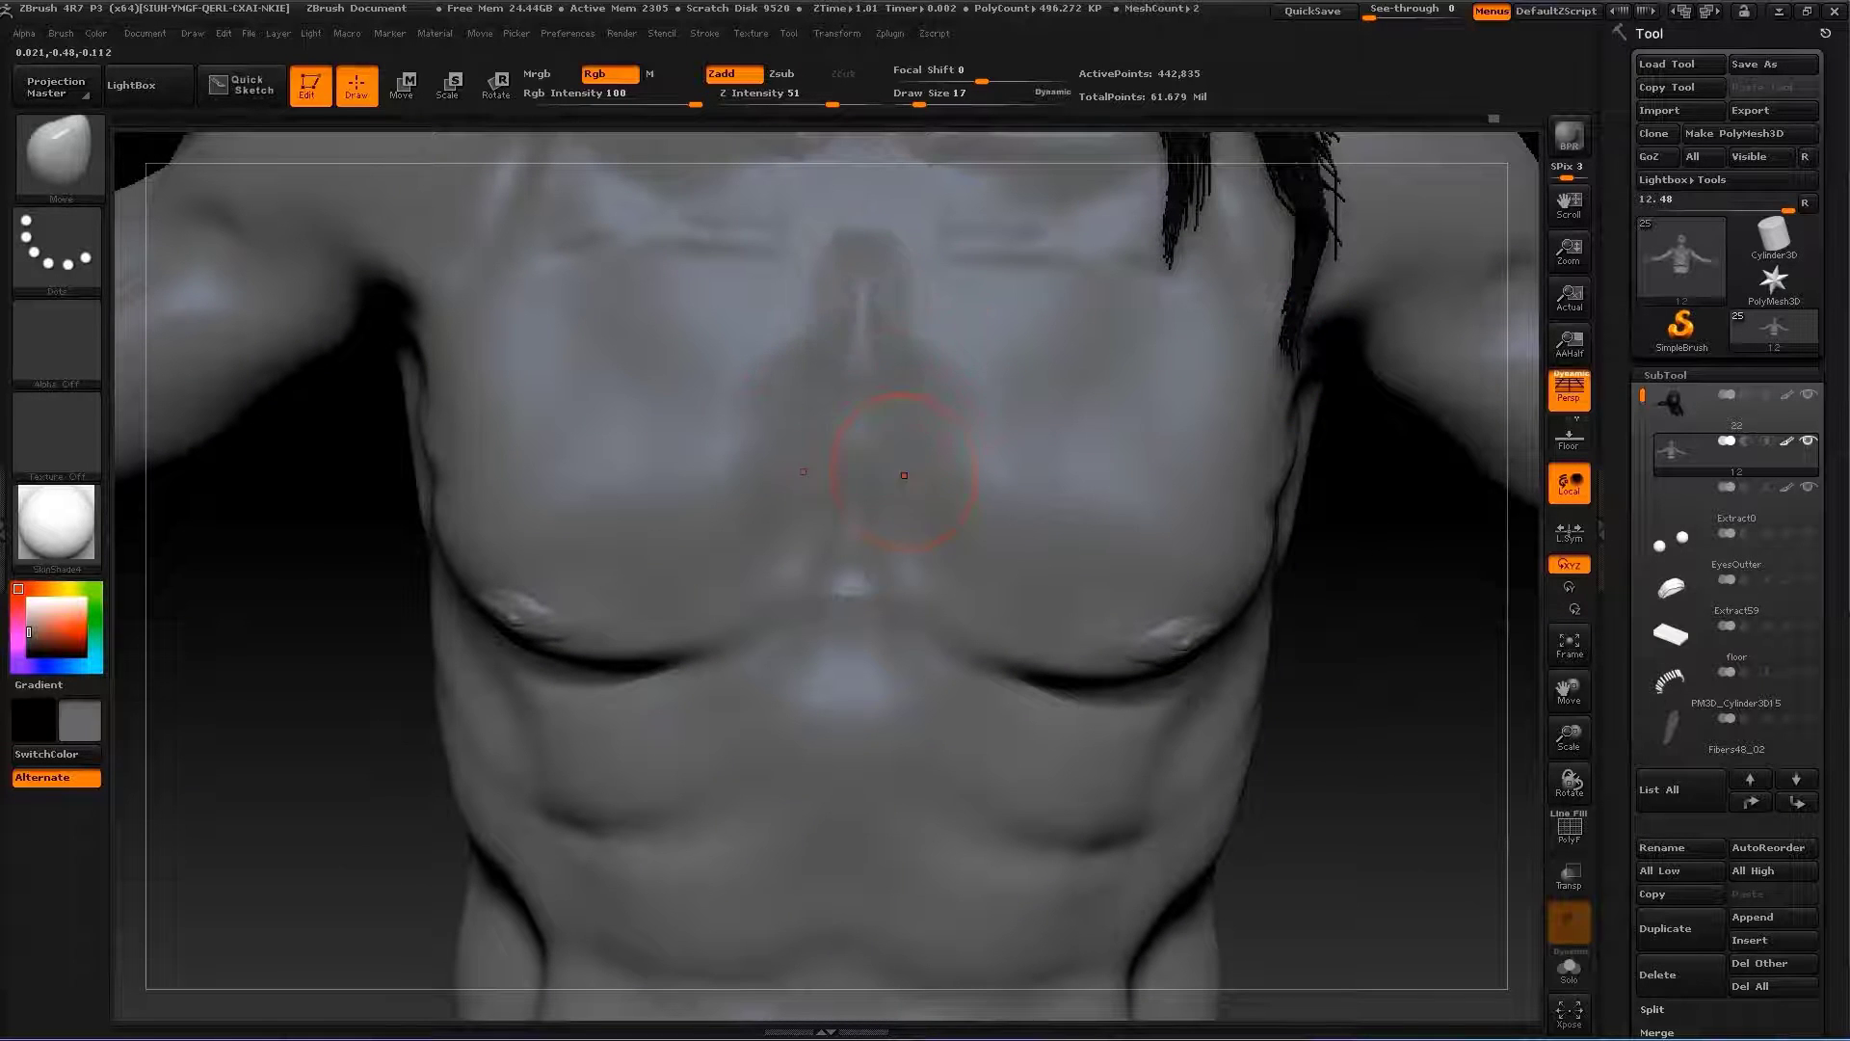
key("s")
Reshape the left pectoral and rib forms, checking the side profile
left_click_drag(1314, 785, 665, 636)
key("s")
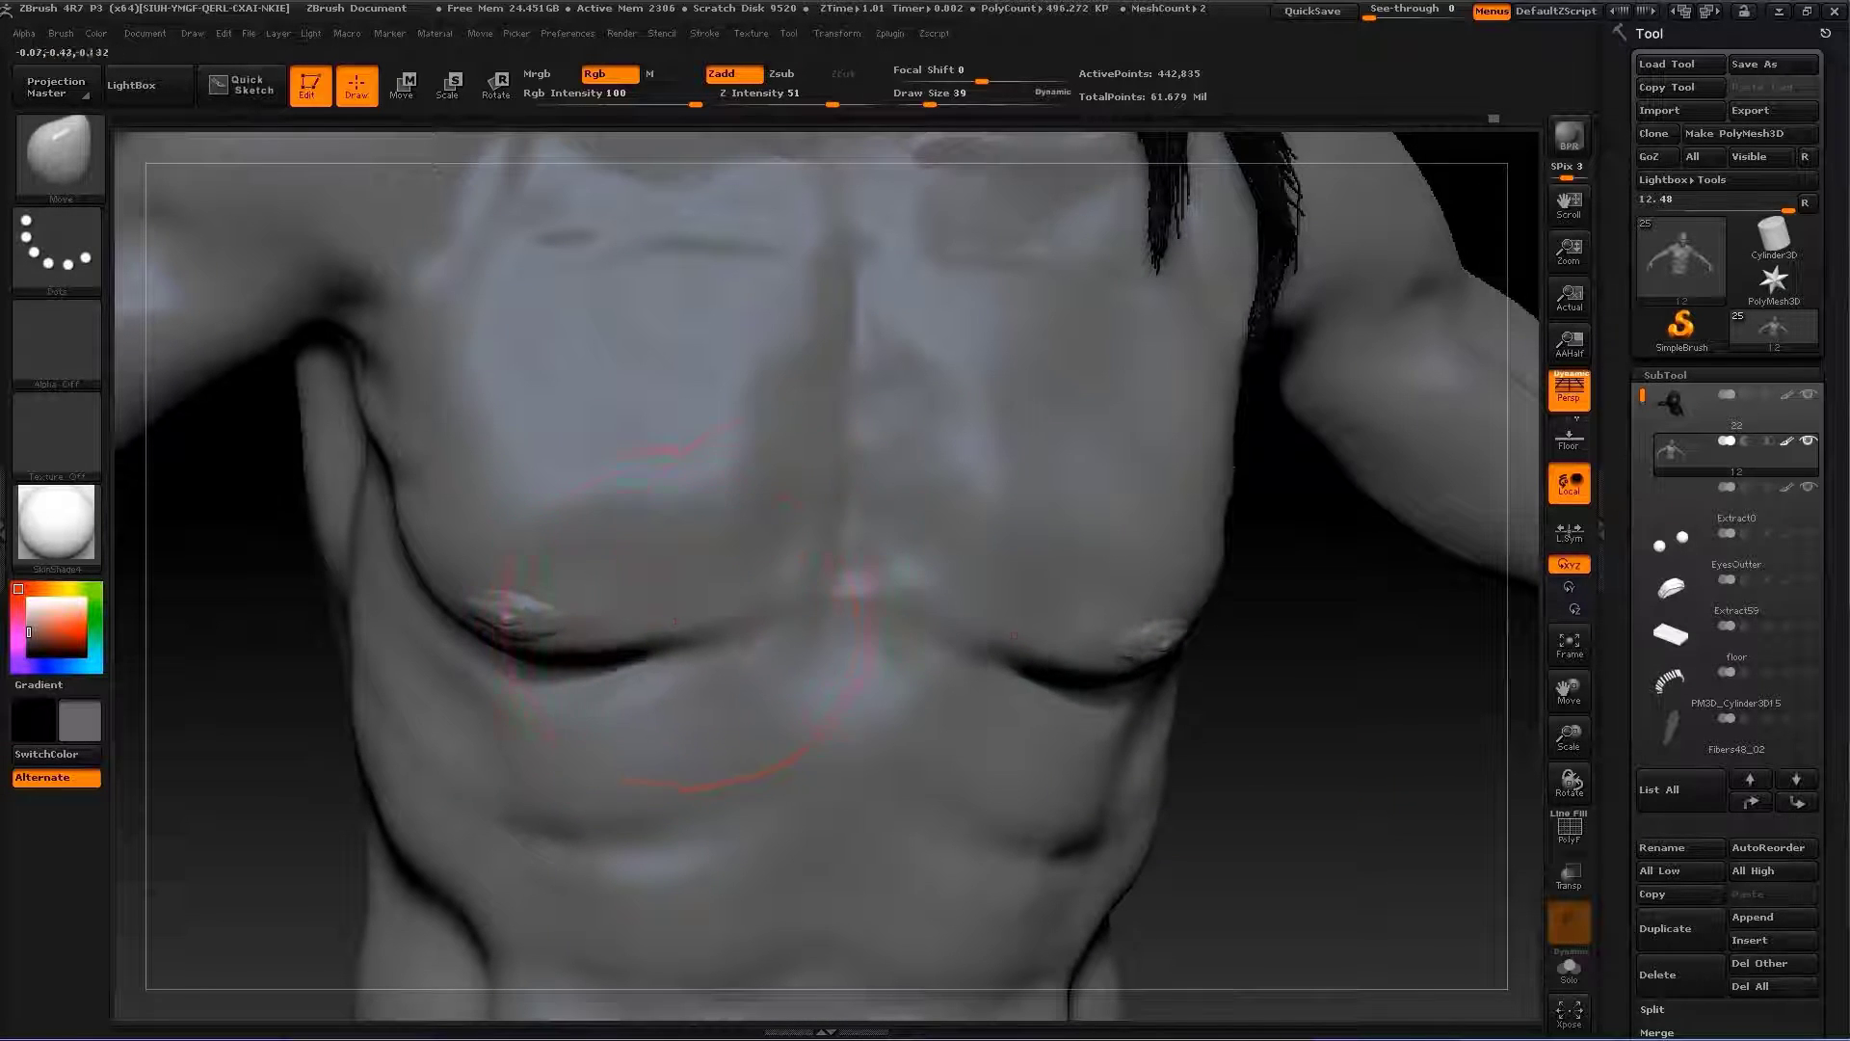
mouse_move(241, 579)
left_mouse_down()
mouse_move(525, 597)
mouse_move(442, 573)
mouse_move(619, 558)
left_mouse_up()
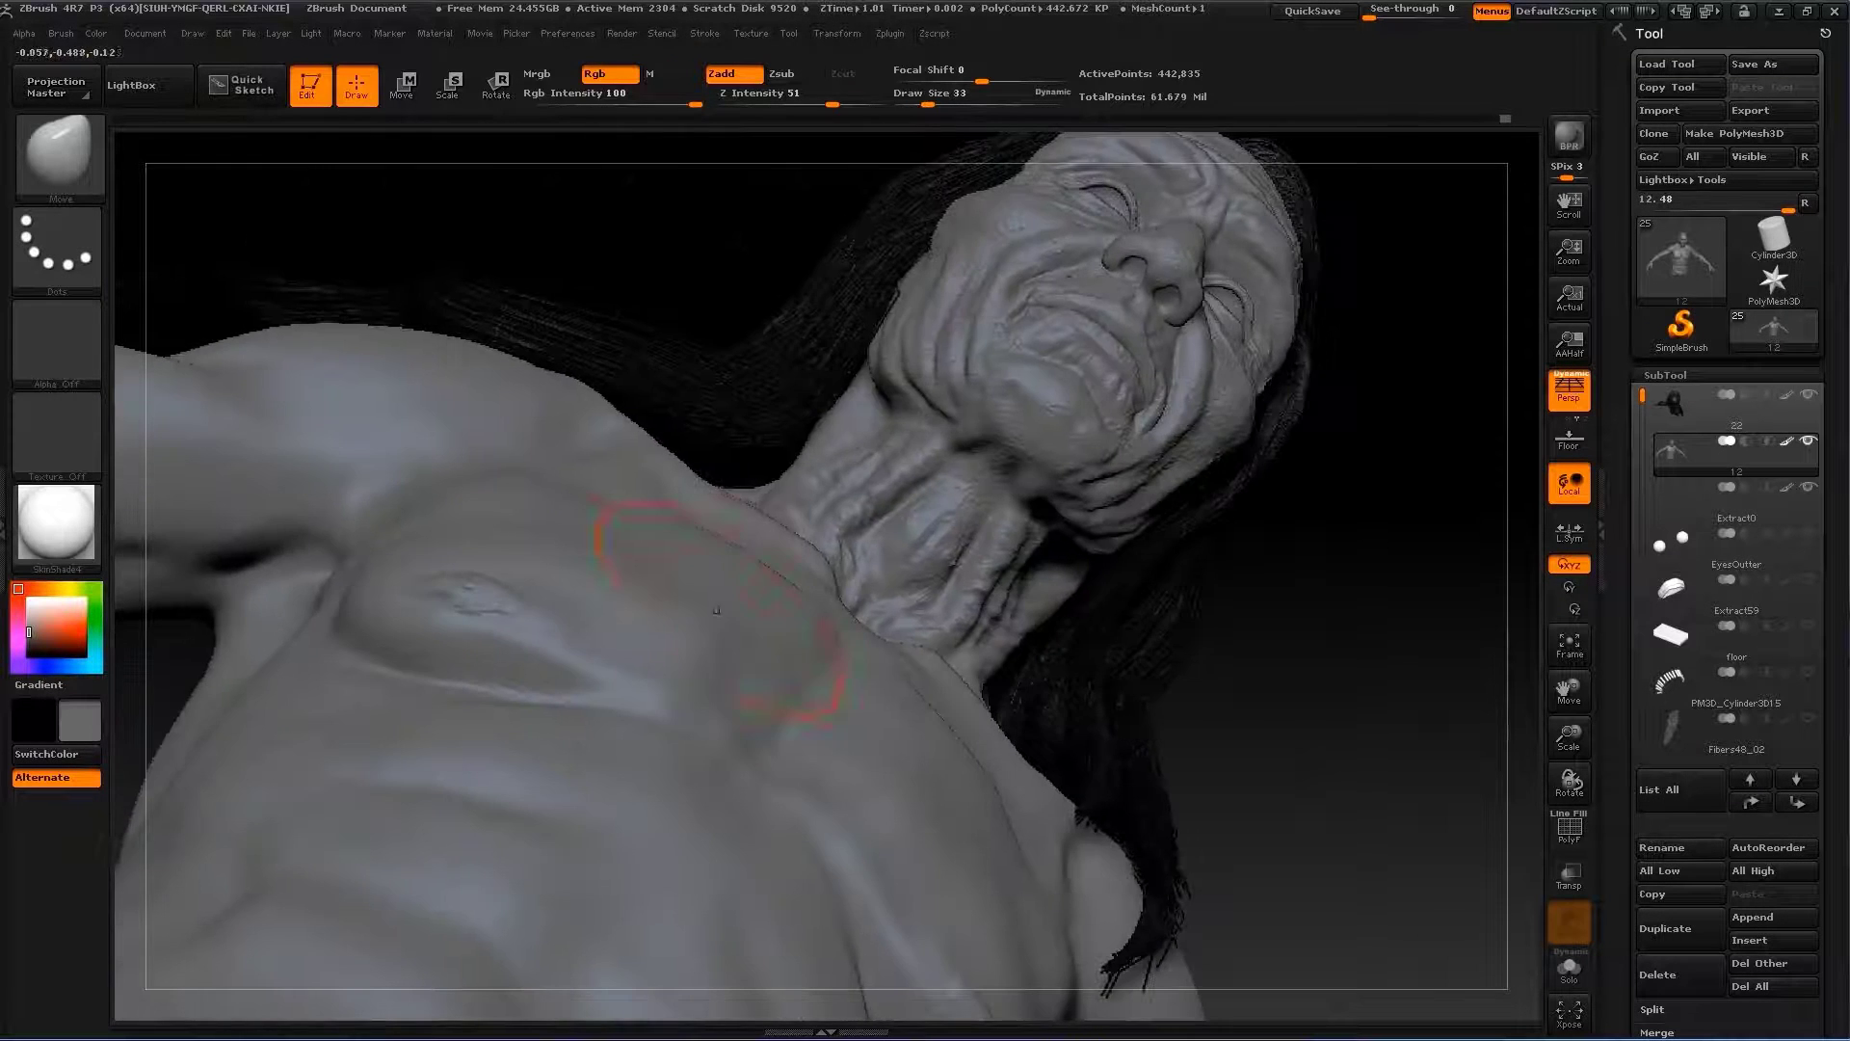
mouse_move(1321, 661)
left_mouse_down()
mouse_move(1257, 523)
mouse_move(964, 530)
mouse_move(964, 626)
mouse_move(963, 434)
left_mouse_up()
left_click_drag(1043, 520, 1156, 620, "alt")
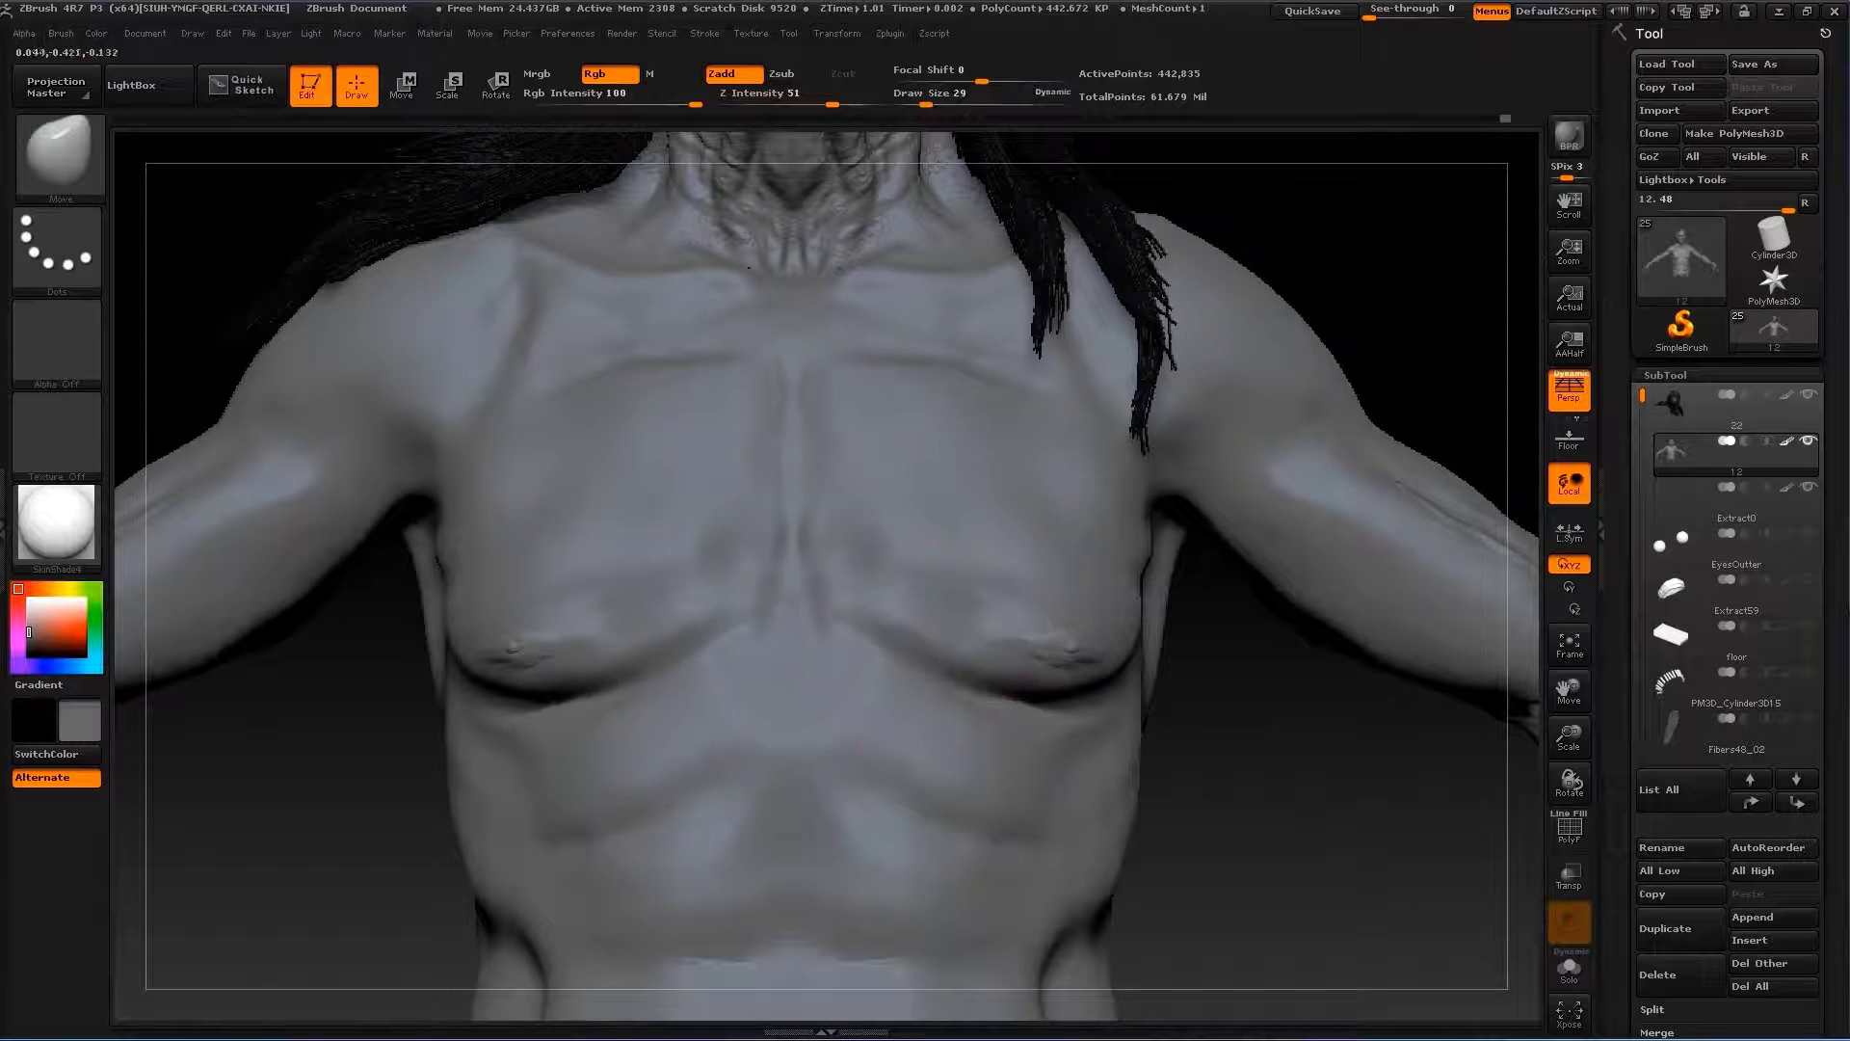
key("s")
left_click(868, 608)
Select the Standard brush and frame the torso and arm from the front
key("b")
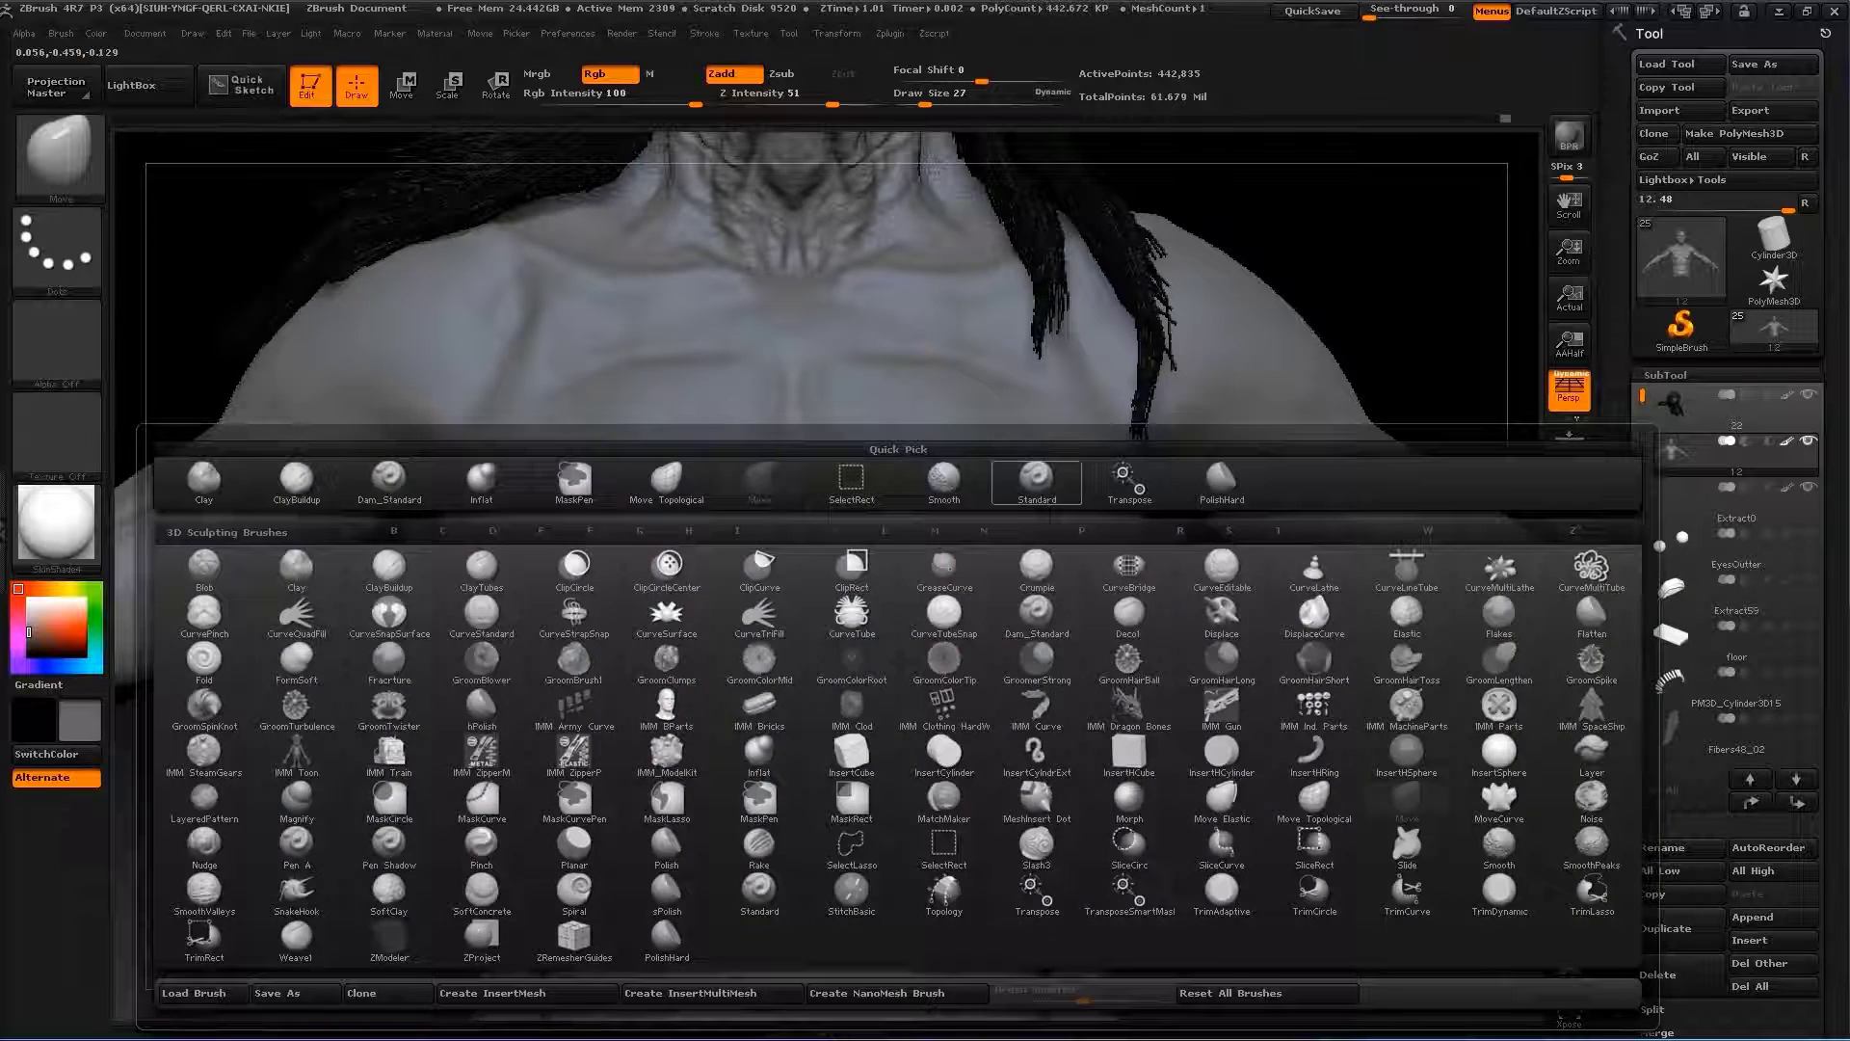
left_click(1037, 477)
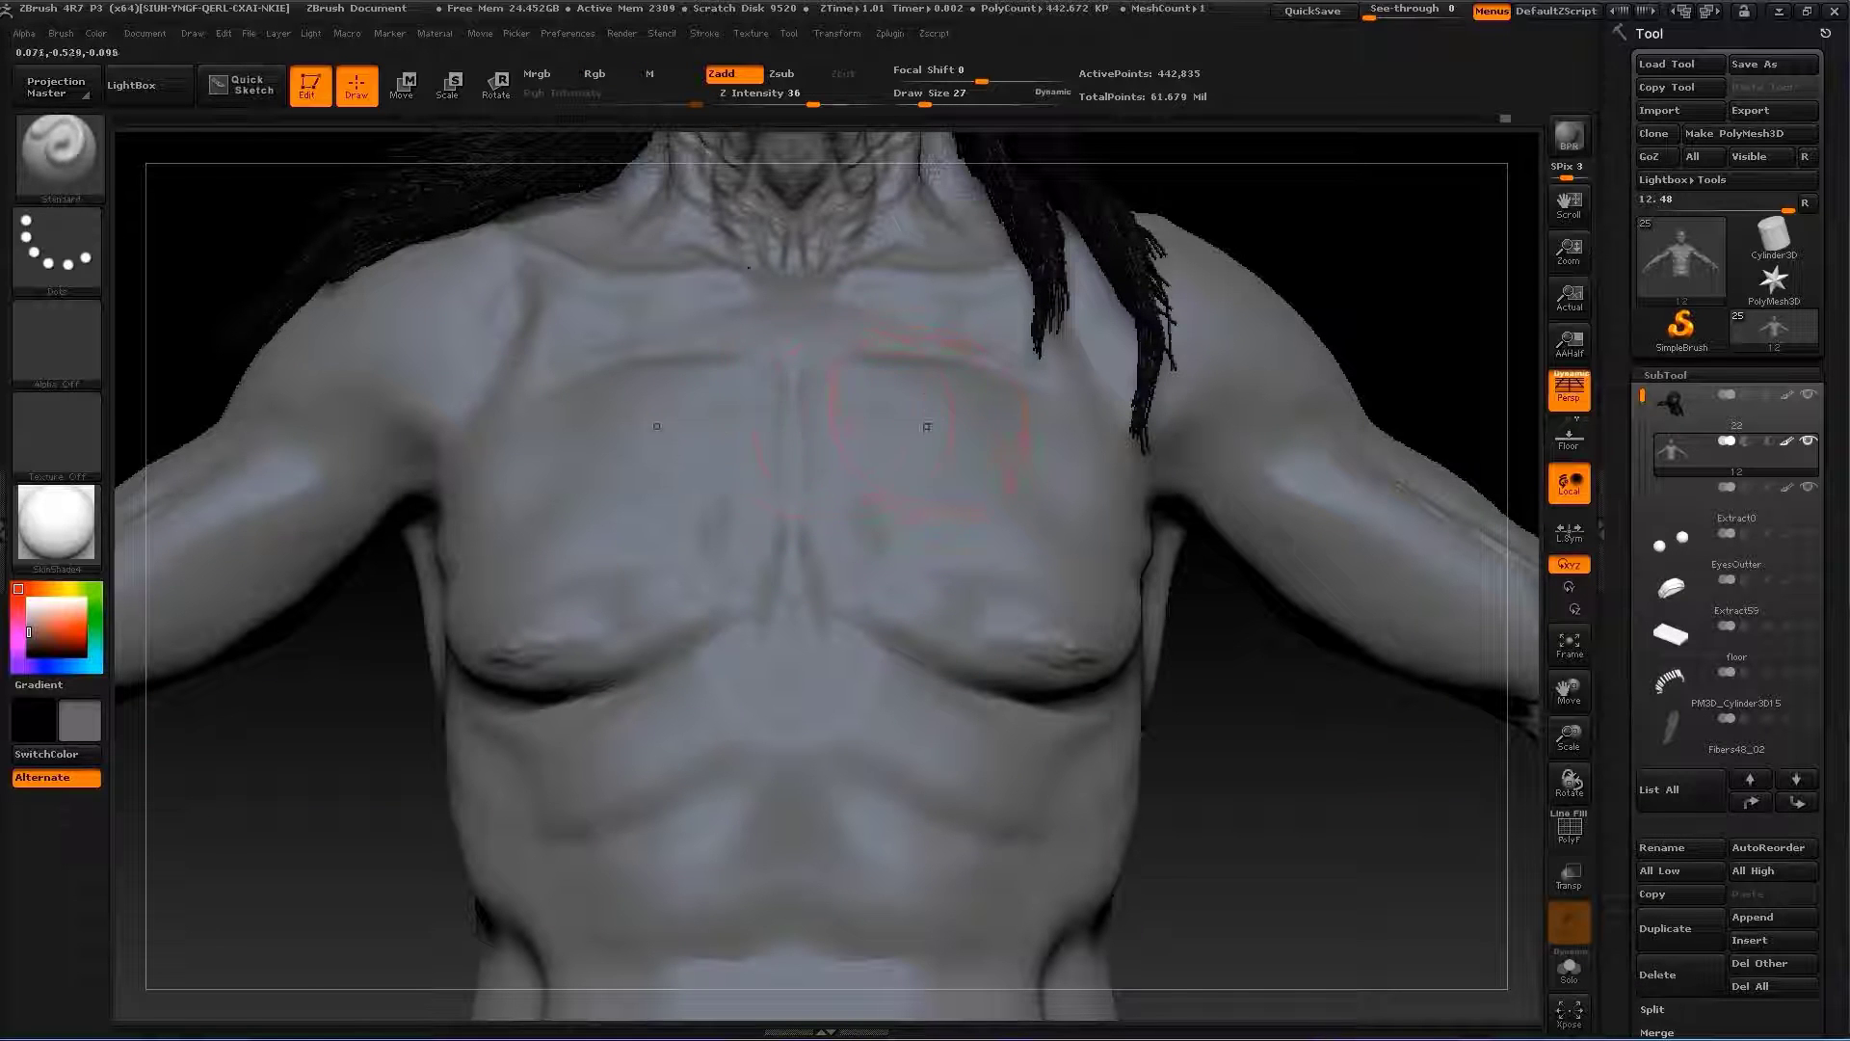
key("f")
mouse_move(1108, 868)
left_mouse_down()
mouse_move(739, 494)
mouse_move(925, 496)
left_mouse_up()
mouse_move(1218, 867)
left_mouse_down("alt")
mouse_move(1218, 626)
mouse_move(886, 506)
left_mouse_up("alt")
Carve sharper creases along the armpit and pectoral edge with Dam_Standard
key("b")
key("d")
key("s")
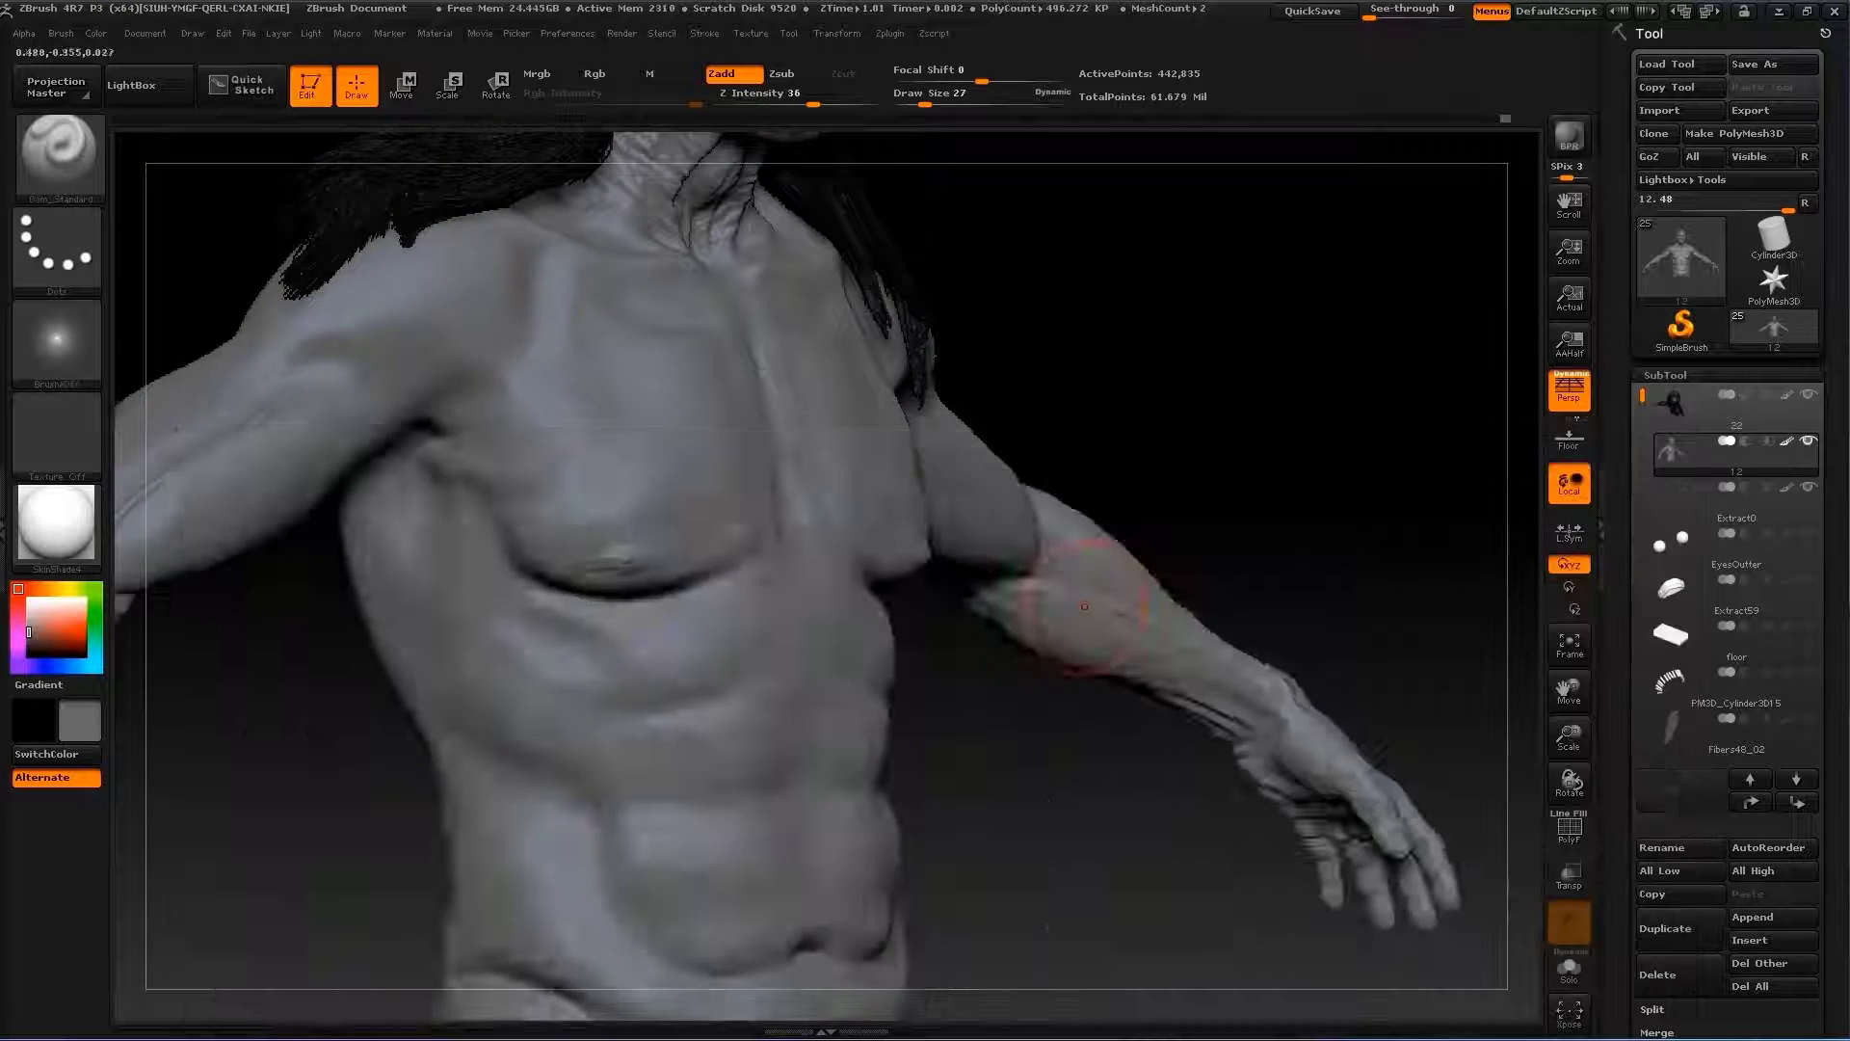
mouse_move(939, 672)
left_mouse_down()
mouse_move(581, 416)
mouse_move(515, 409)
left_mouse_up()
key("s")
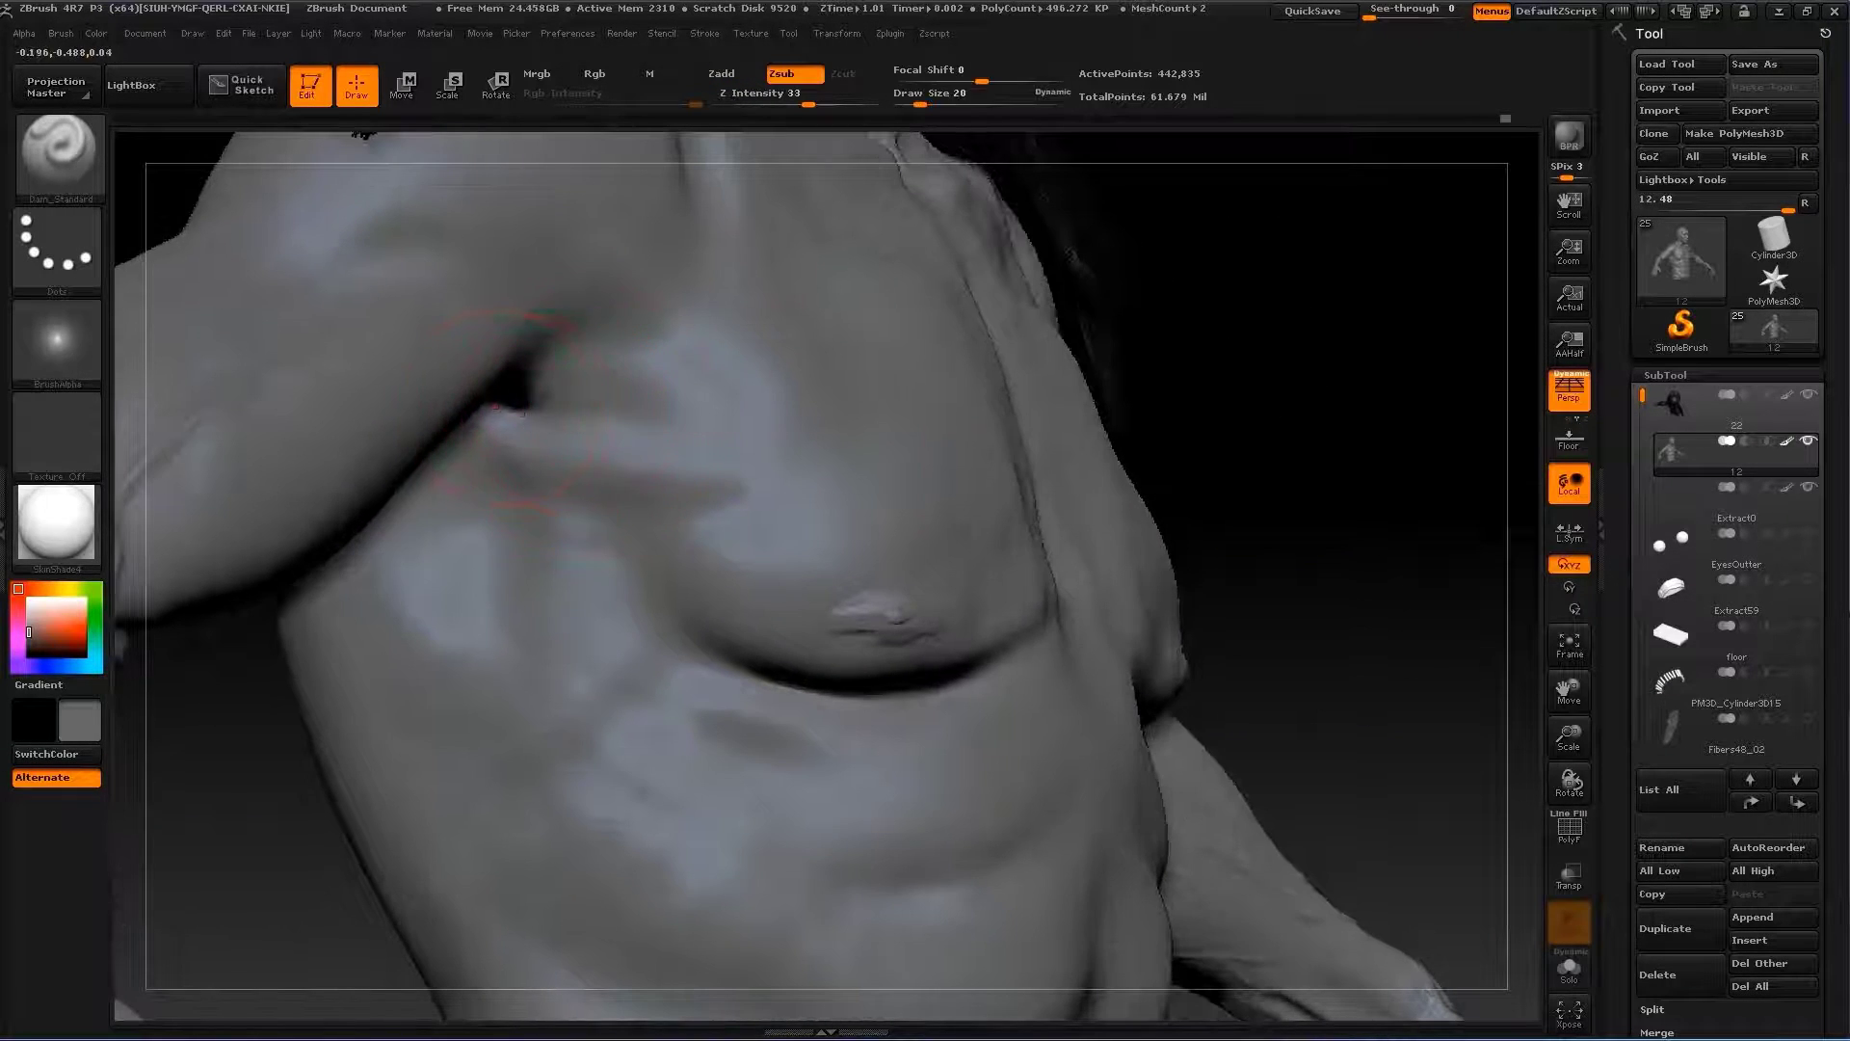
left_click_drag(742, 428, 533, 417)
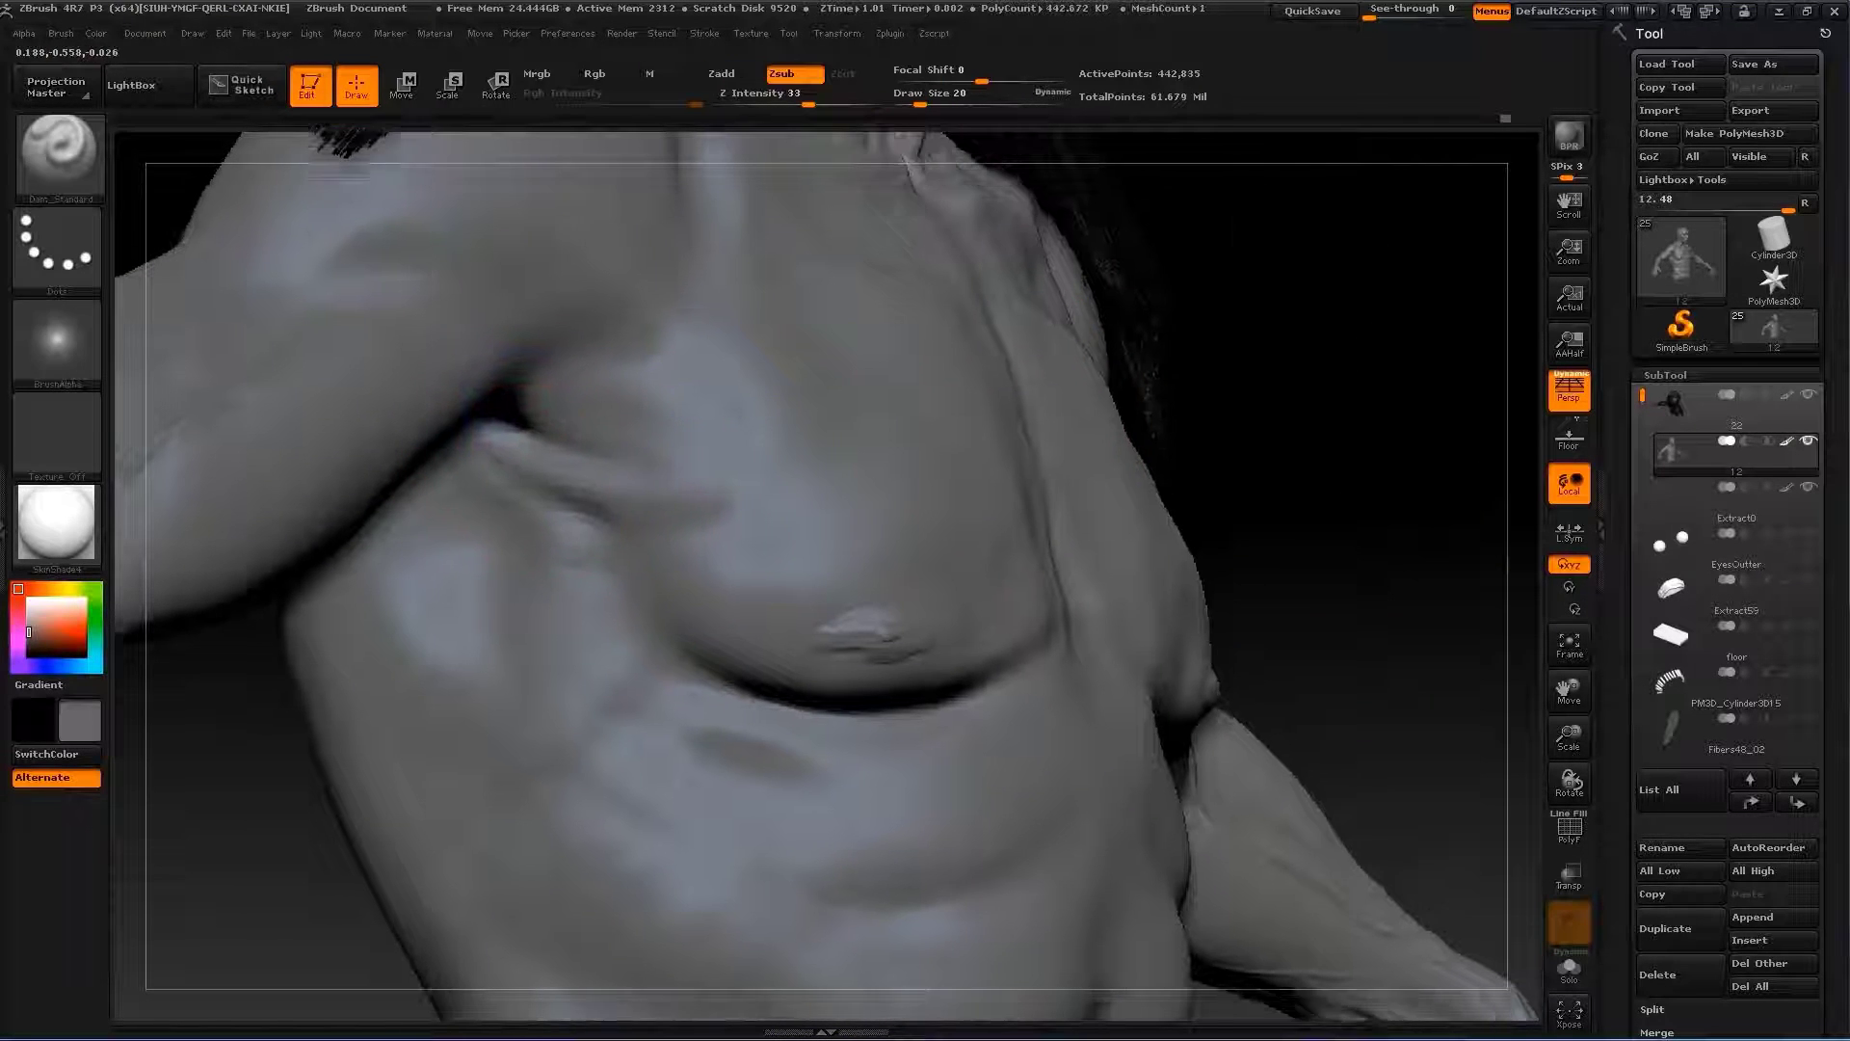
mouse_move(609, 448)
left_mouse_down()
mouse_move(574, 477)
mouse_move(576, 424)
left_mouse_up()
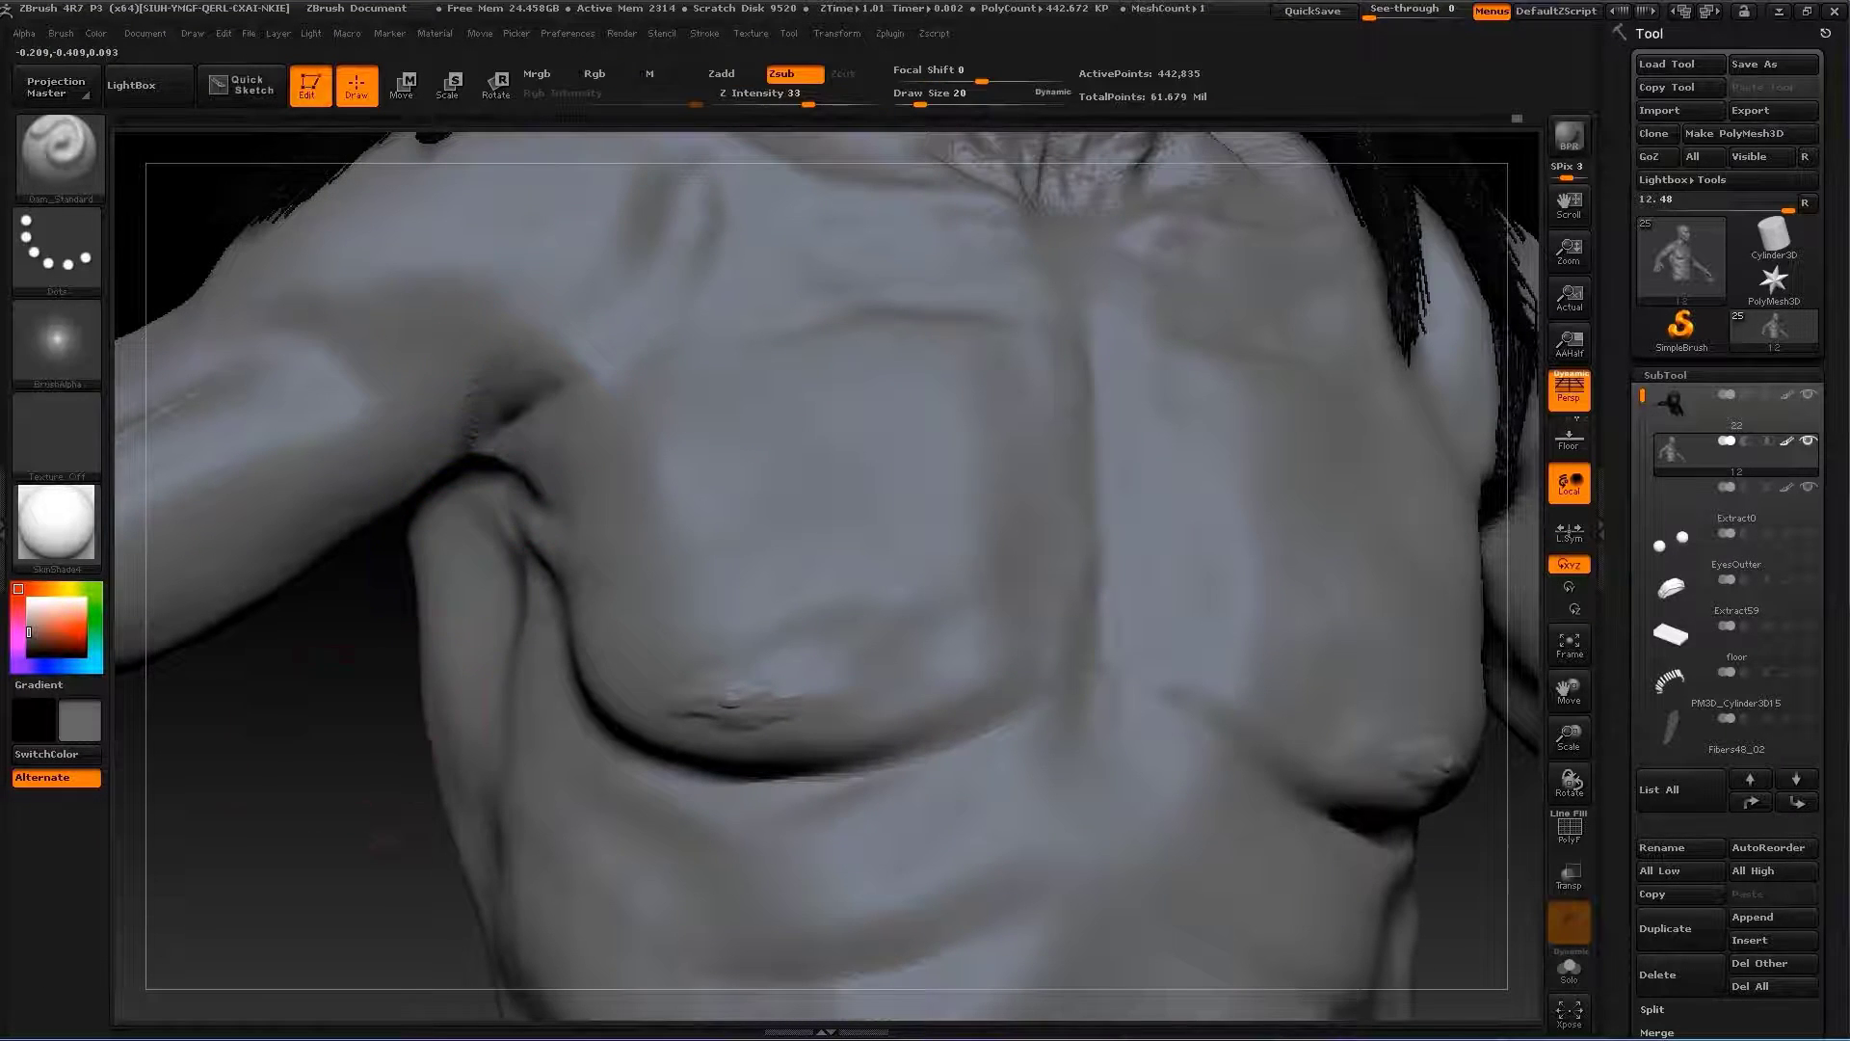
mouse_move(540, 424)
left_mouse_down()
mouse_move(479, 389)
mouse_move(506, 439)
left_mouse_up()
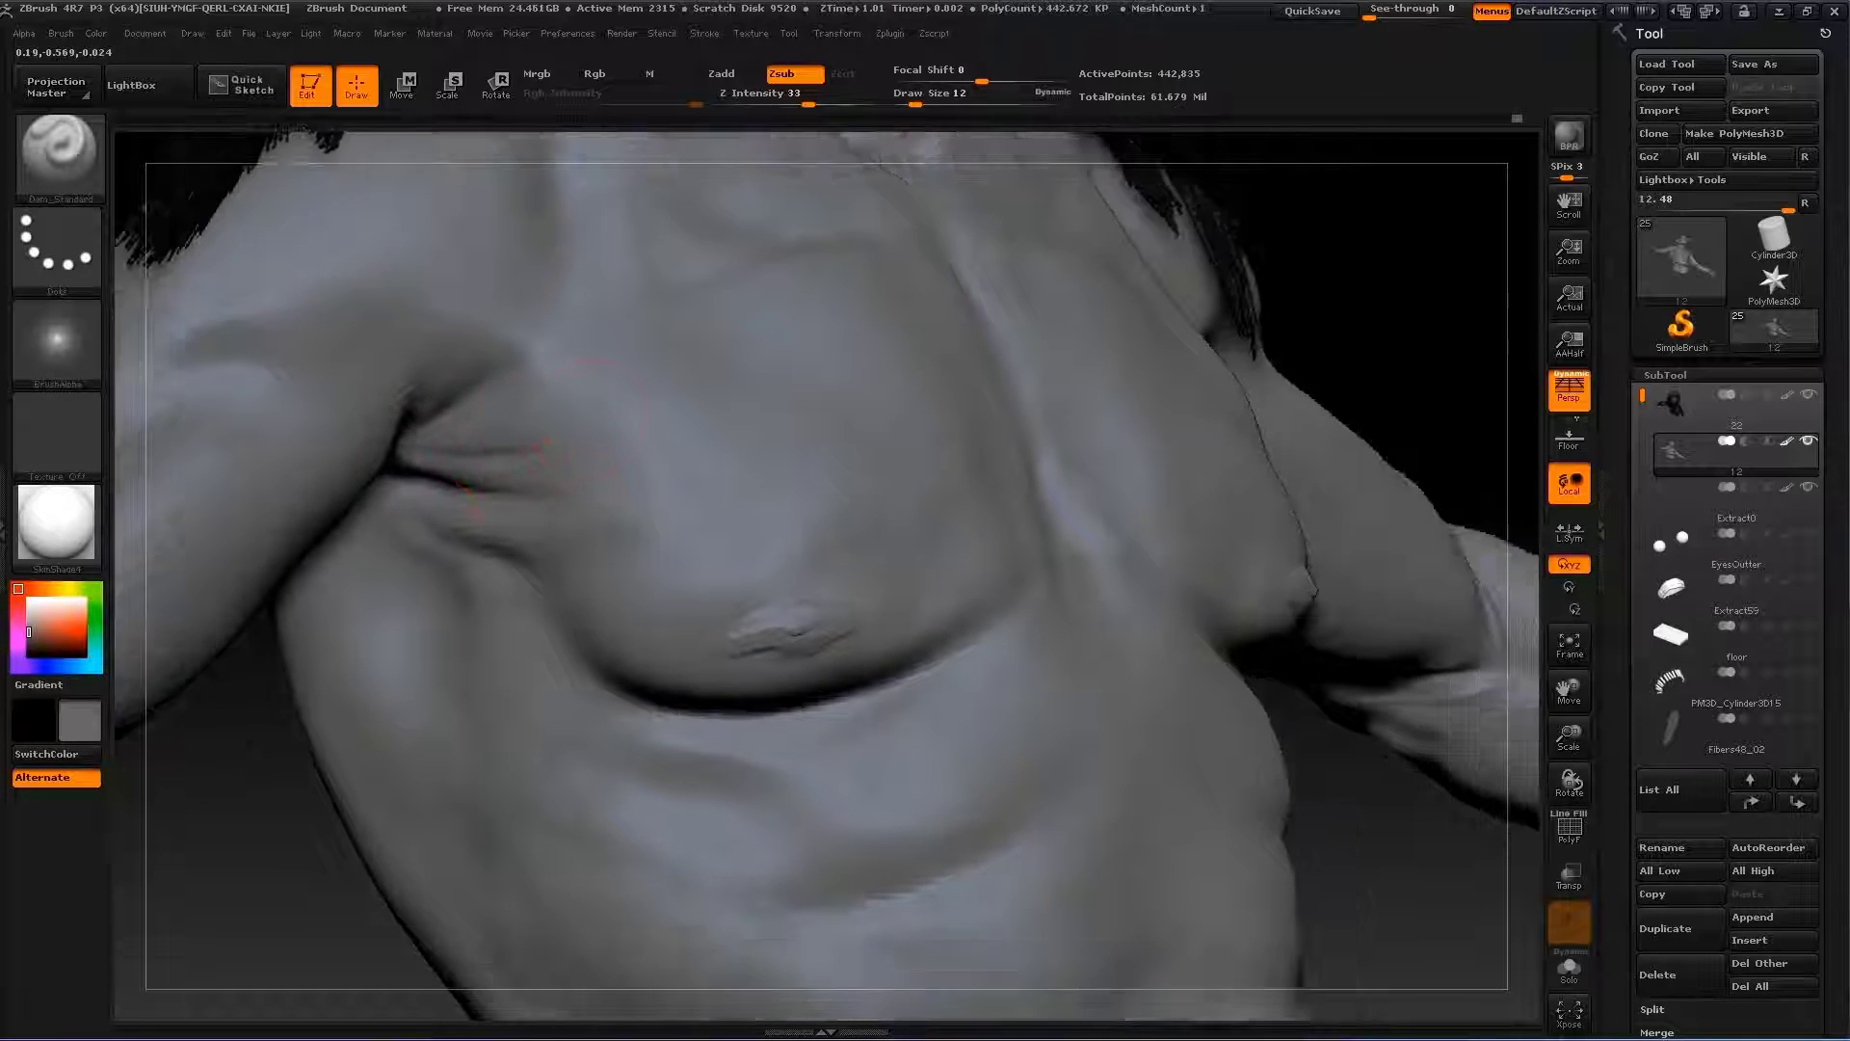
mouse_move(627, 481)
left_mouse_down("alt")
mouse_move(1245, 288)
mouse_move(1195, 318)
left_mouse_up("alt")
Switch to the Move brush and orbit around the torso's right side
key("b")
key("m")
key("v")
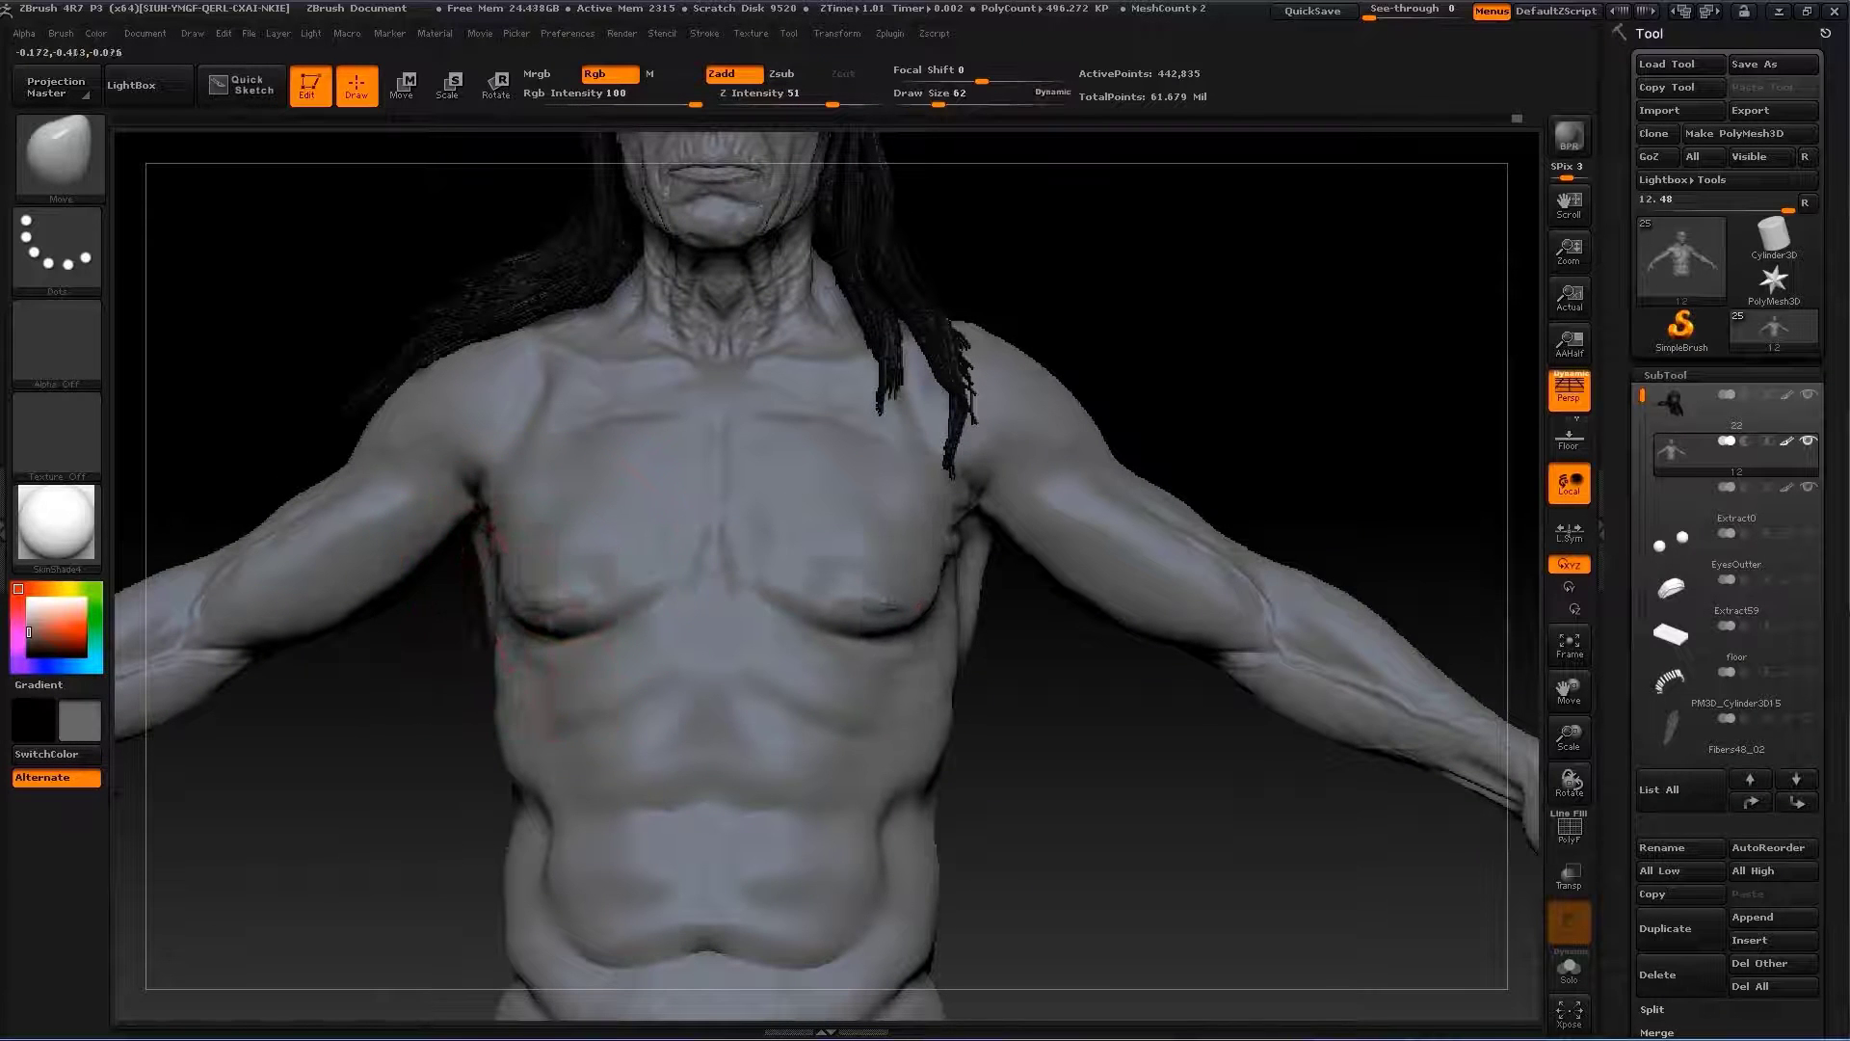
mouse_move(503, 609)
left_mouse_down()
mouse_move(476, 574)
mouse_move(564, 572)
mouse_move(585, 642)
mouse_move(805, 619)
left_mouse_up()
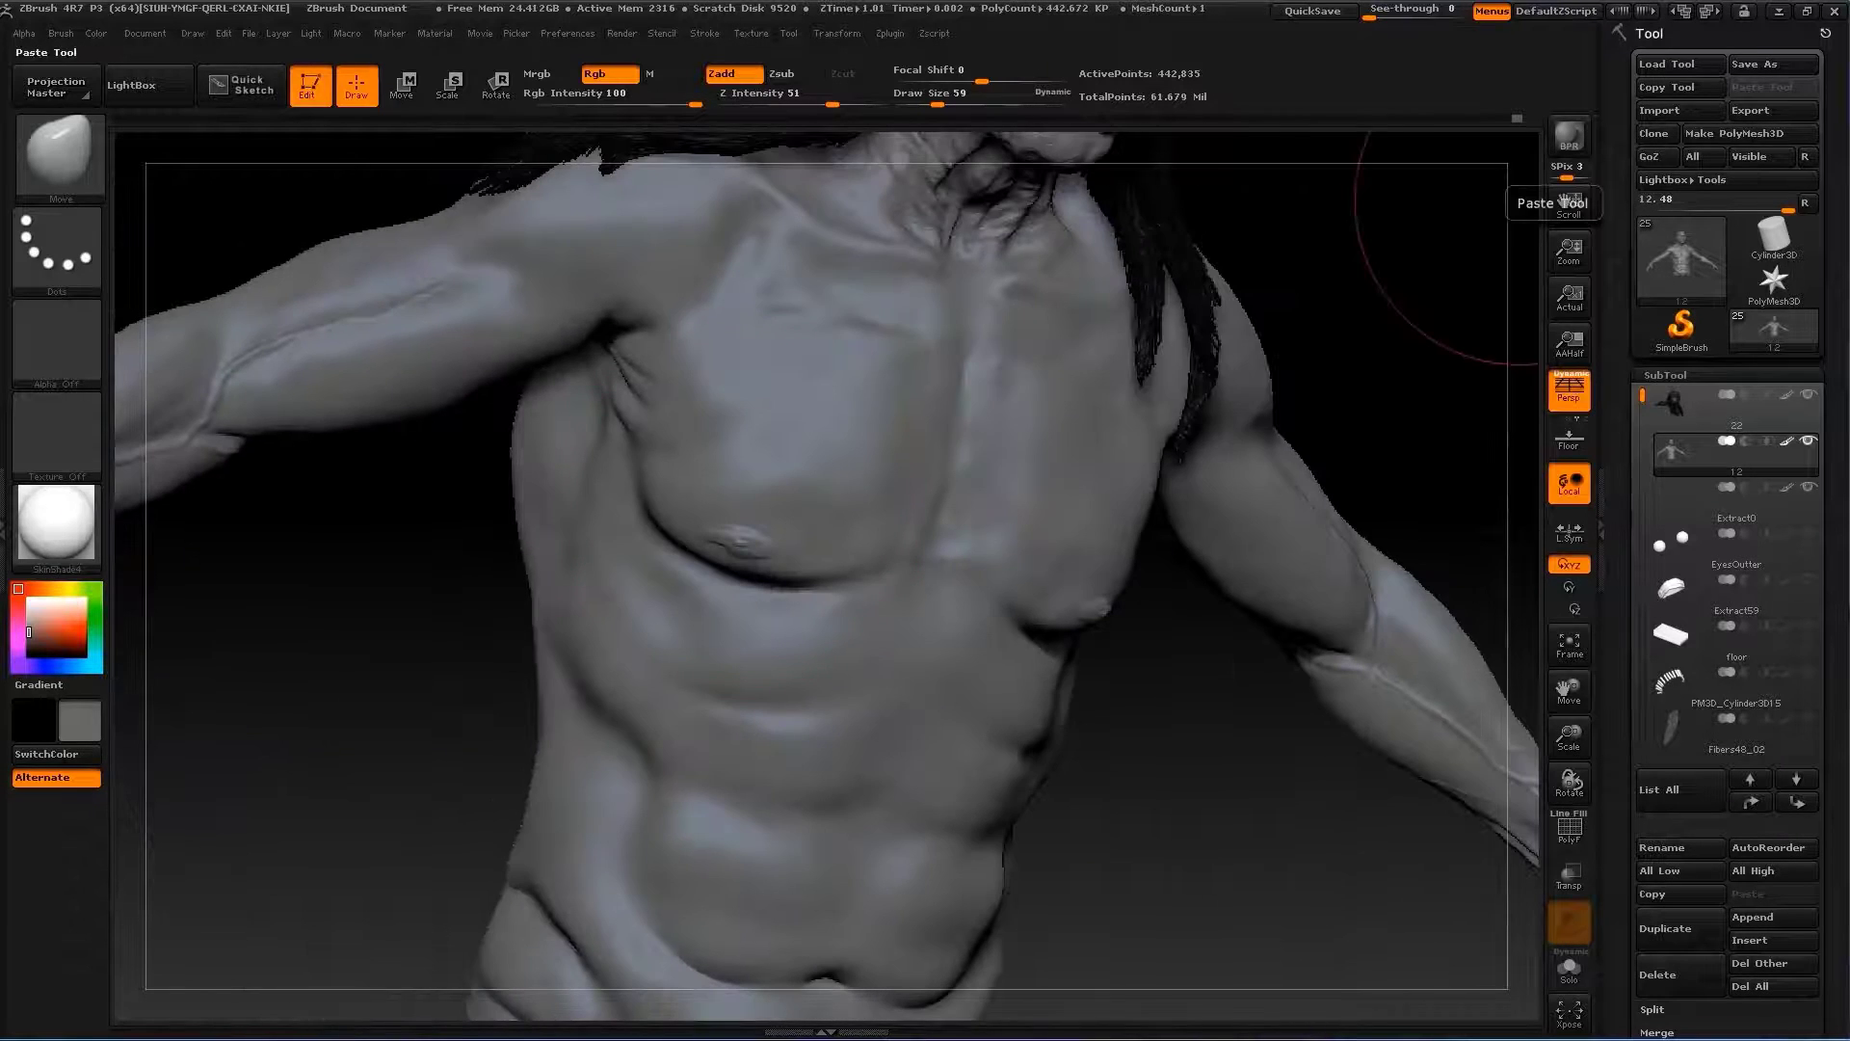
left_click_drag(1460, 255, 665, 539)
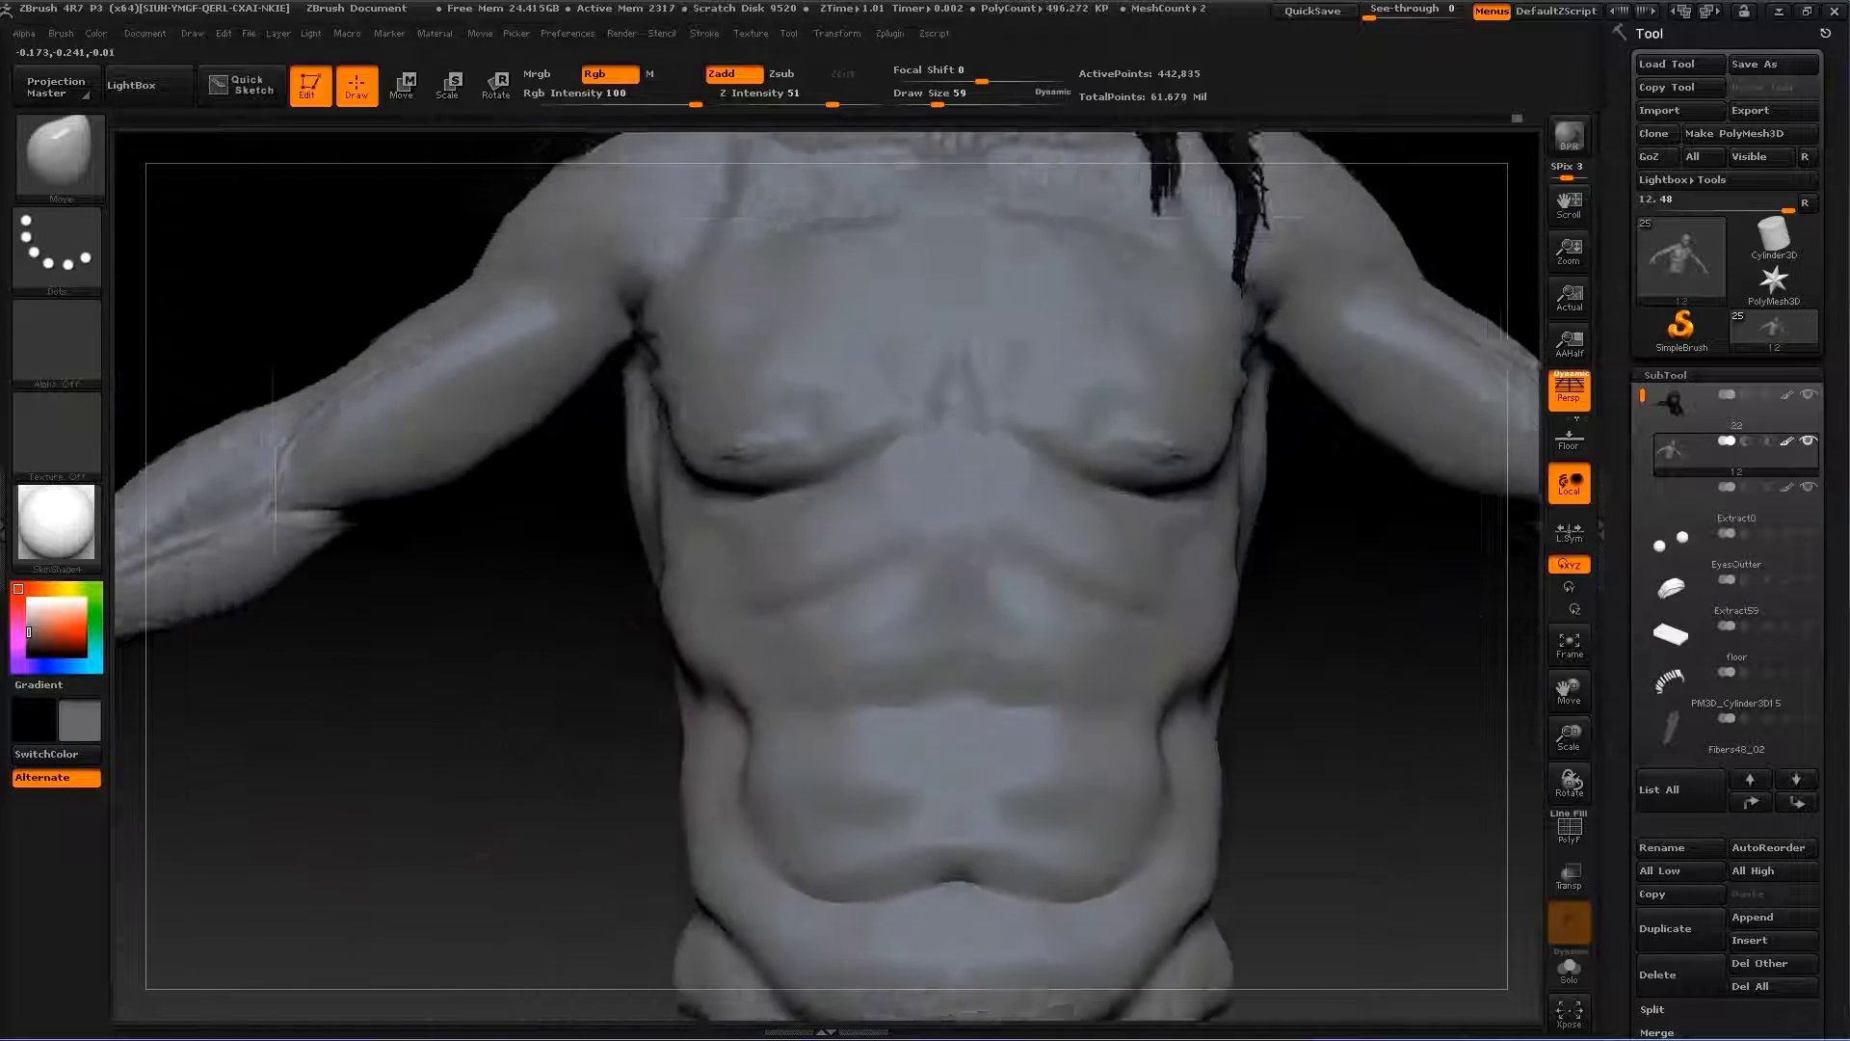
Build up clay on the ribs, flank and belly with a size-27 ClayBuildup brush
key("b")
key("c")
key("b")
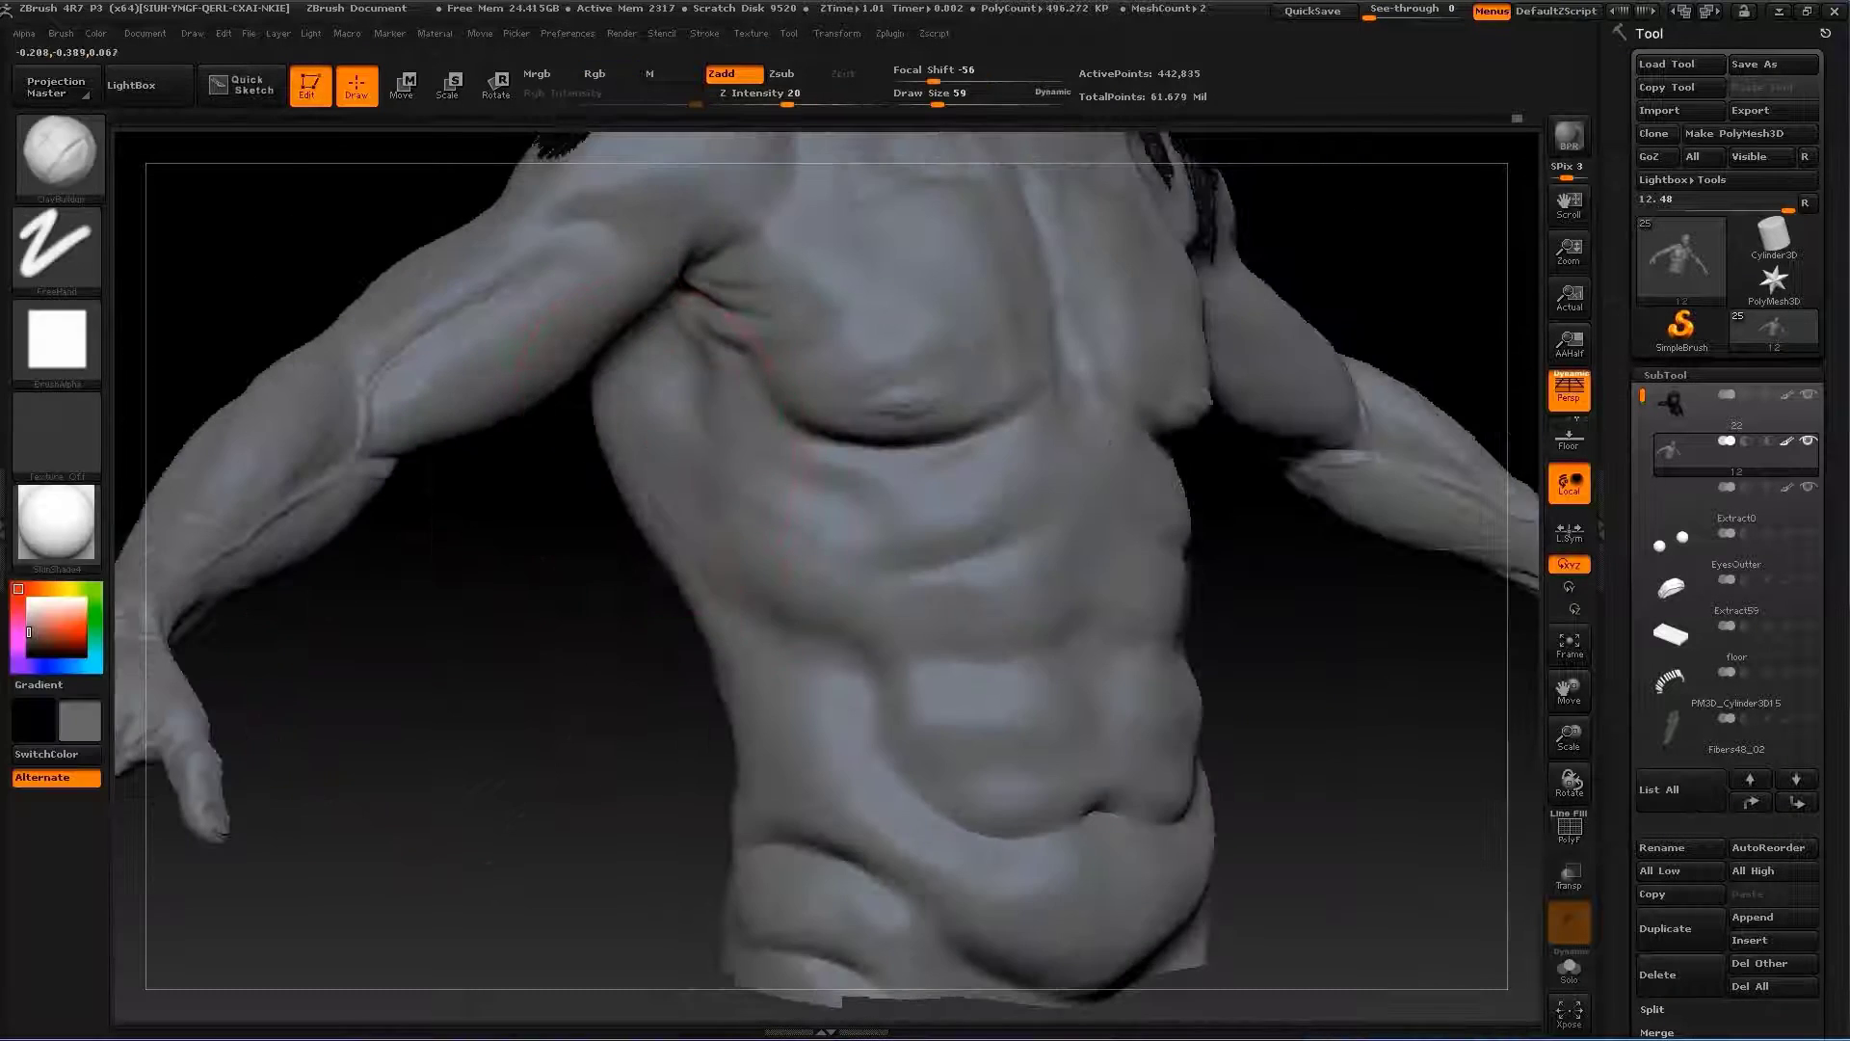
key("bracketleft")
key("bracketleft")
key("bracketleft")
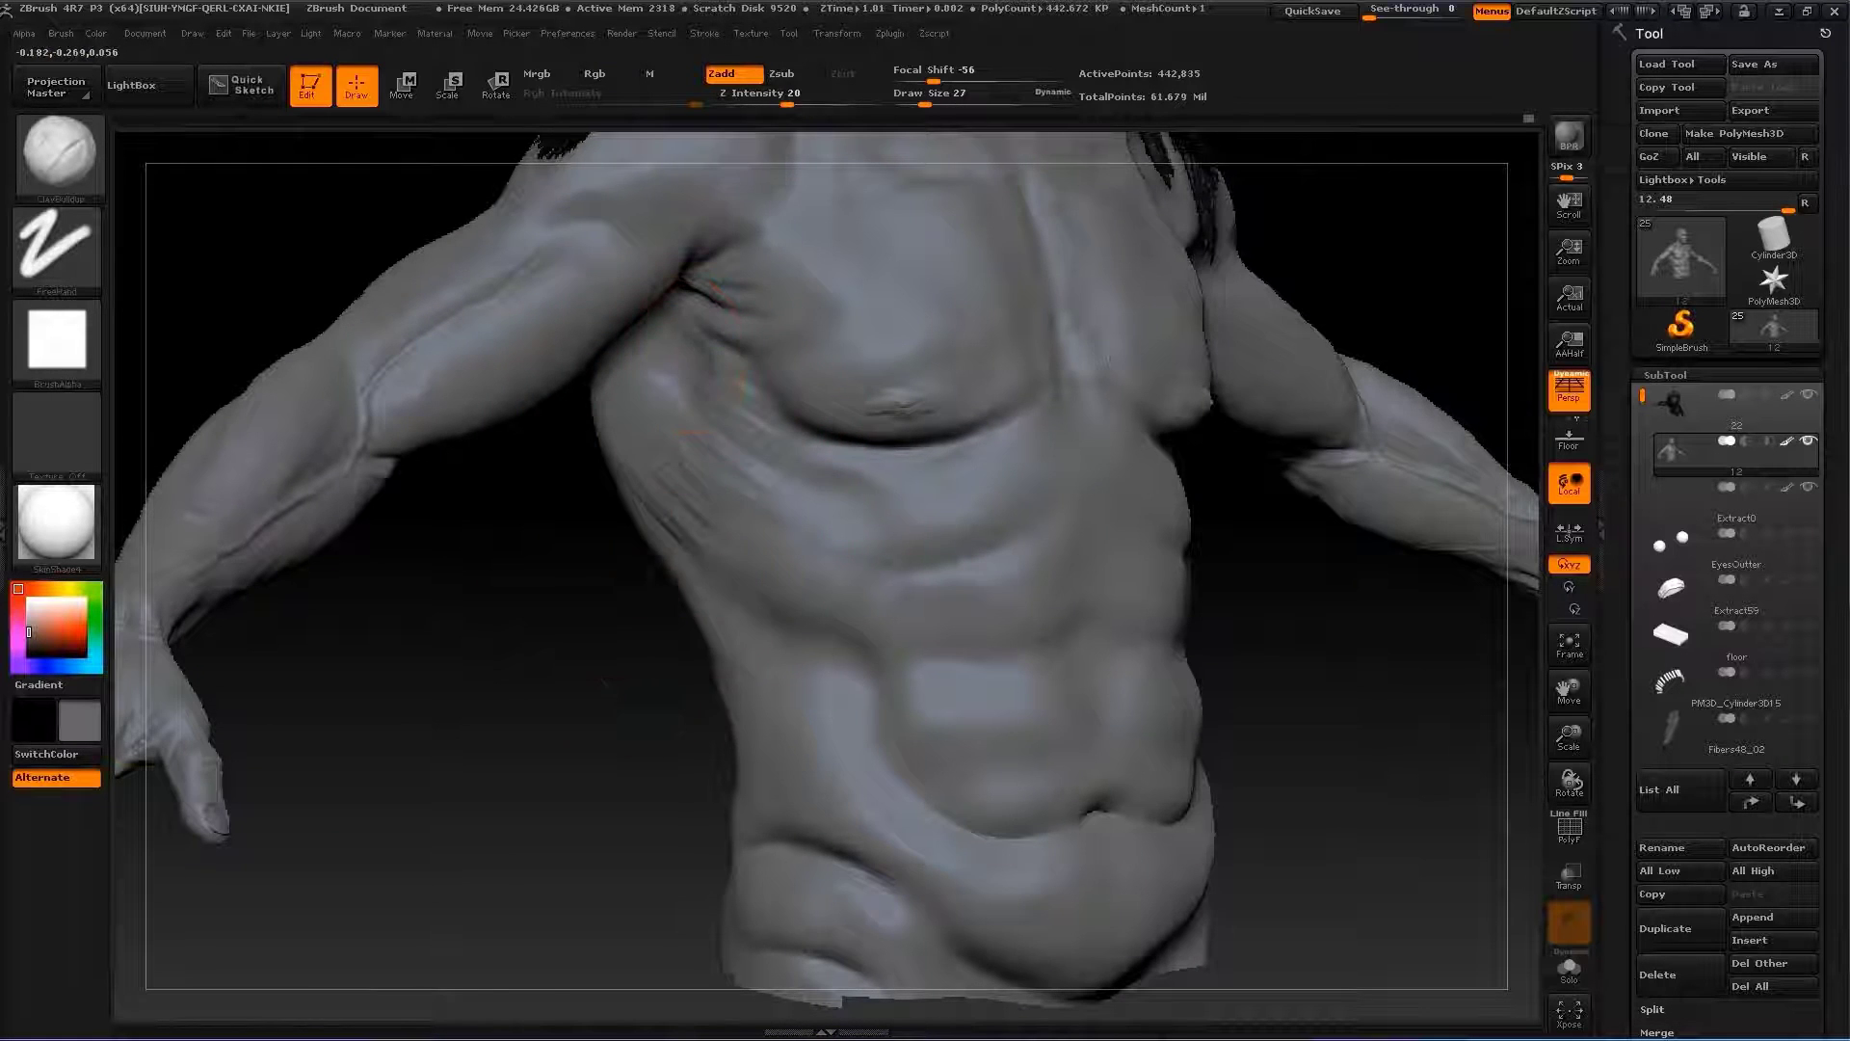
mouse_move(717, 409)
left_mouse_down()
mouse_move(558, 530)
mouse_move(680, 559)
mouse_move(564, 573)
mouse_move(506, 490)
left_mouse_up()
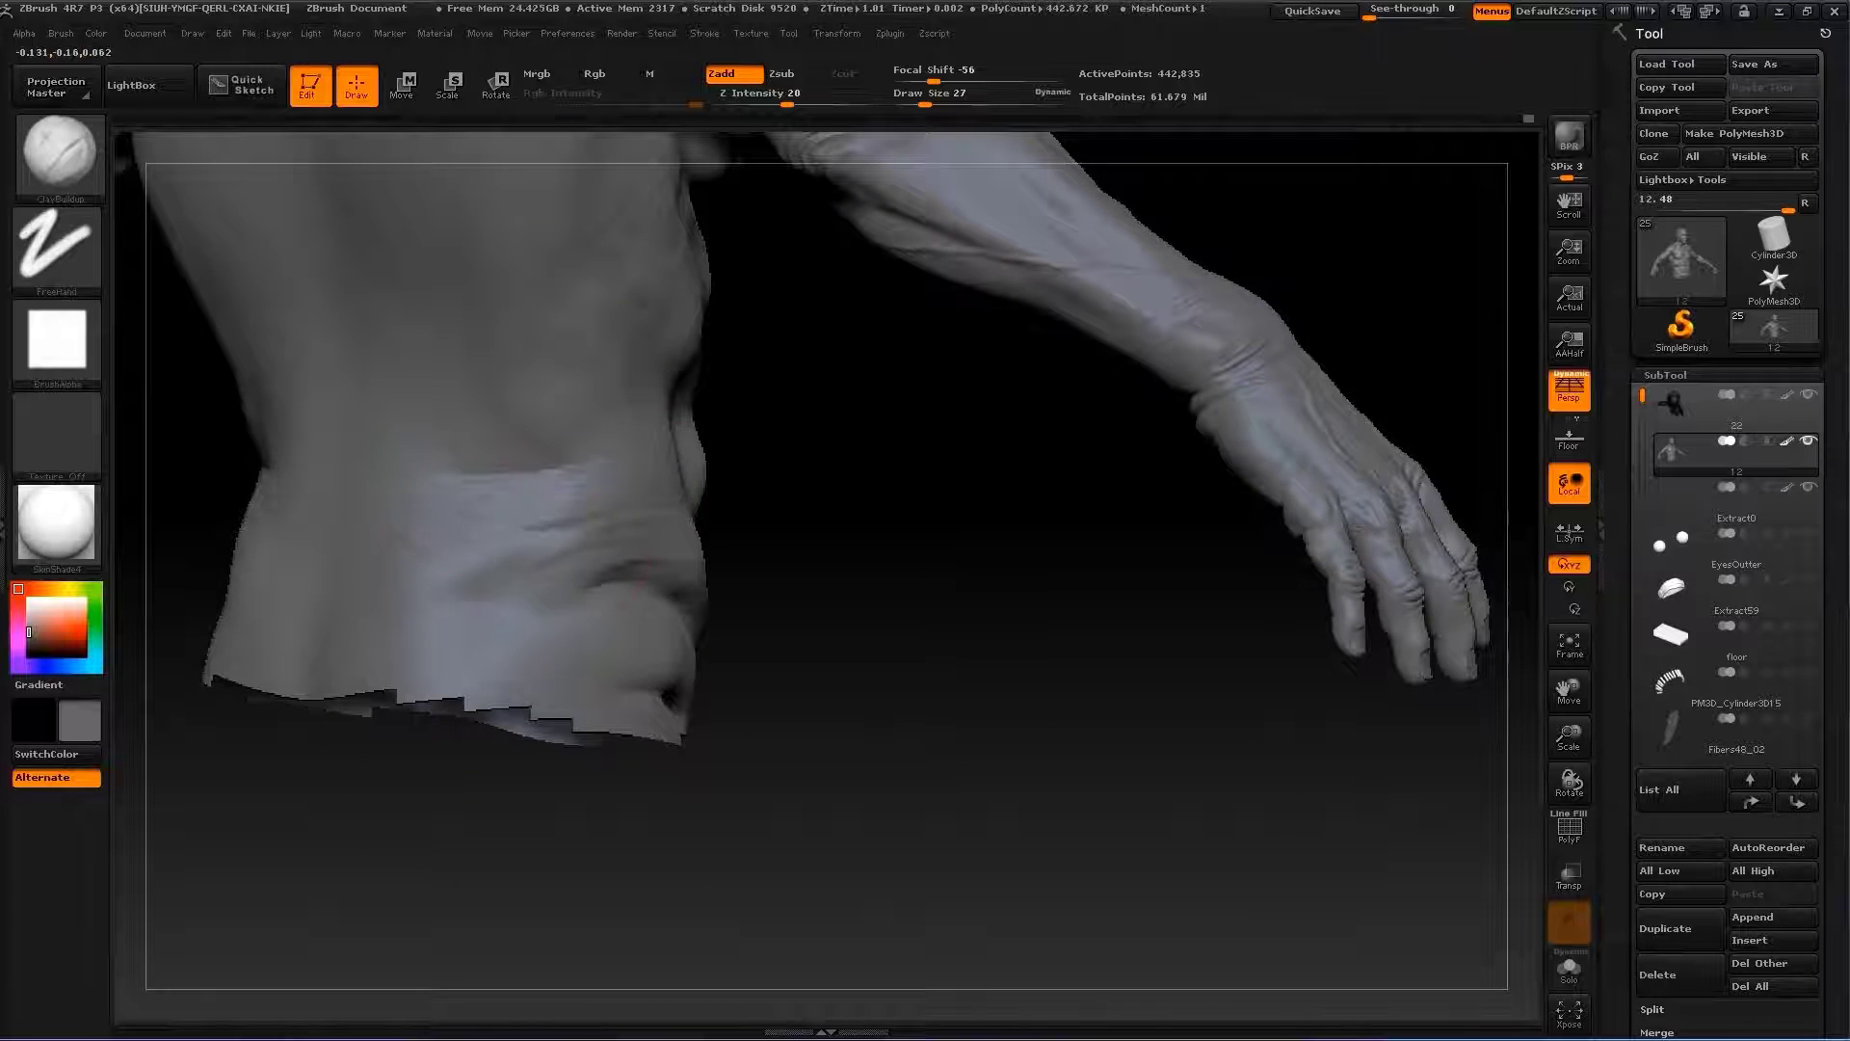
mouse_move(800, 612)
left_mouse_down()
mouse_move(475, 703)
mouse_move(427, 686)
mouse_move(681, 549)
left_mouse_up()
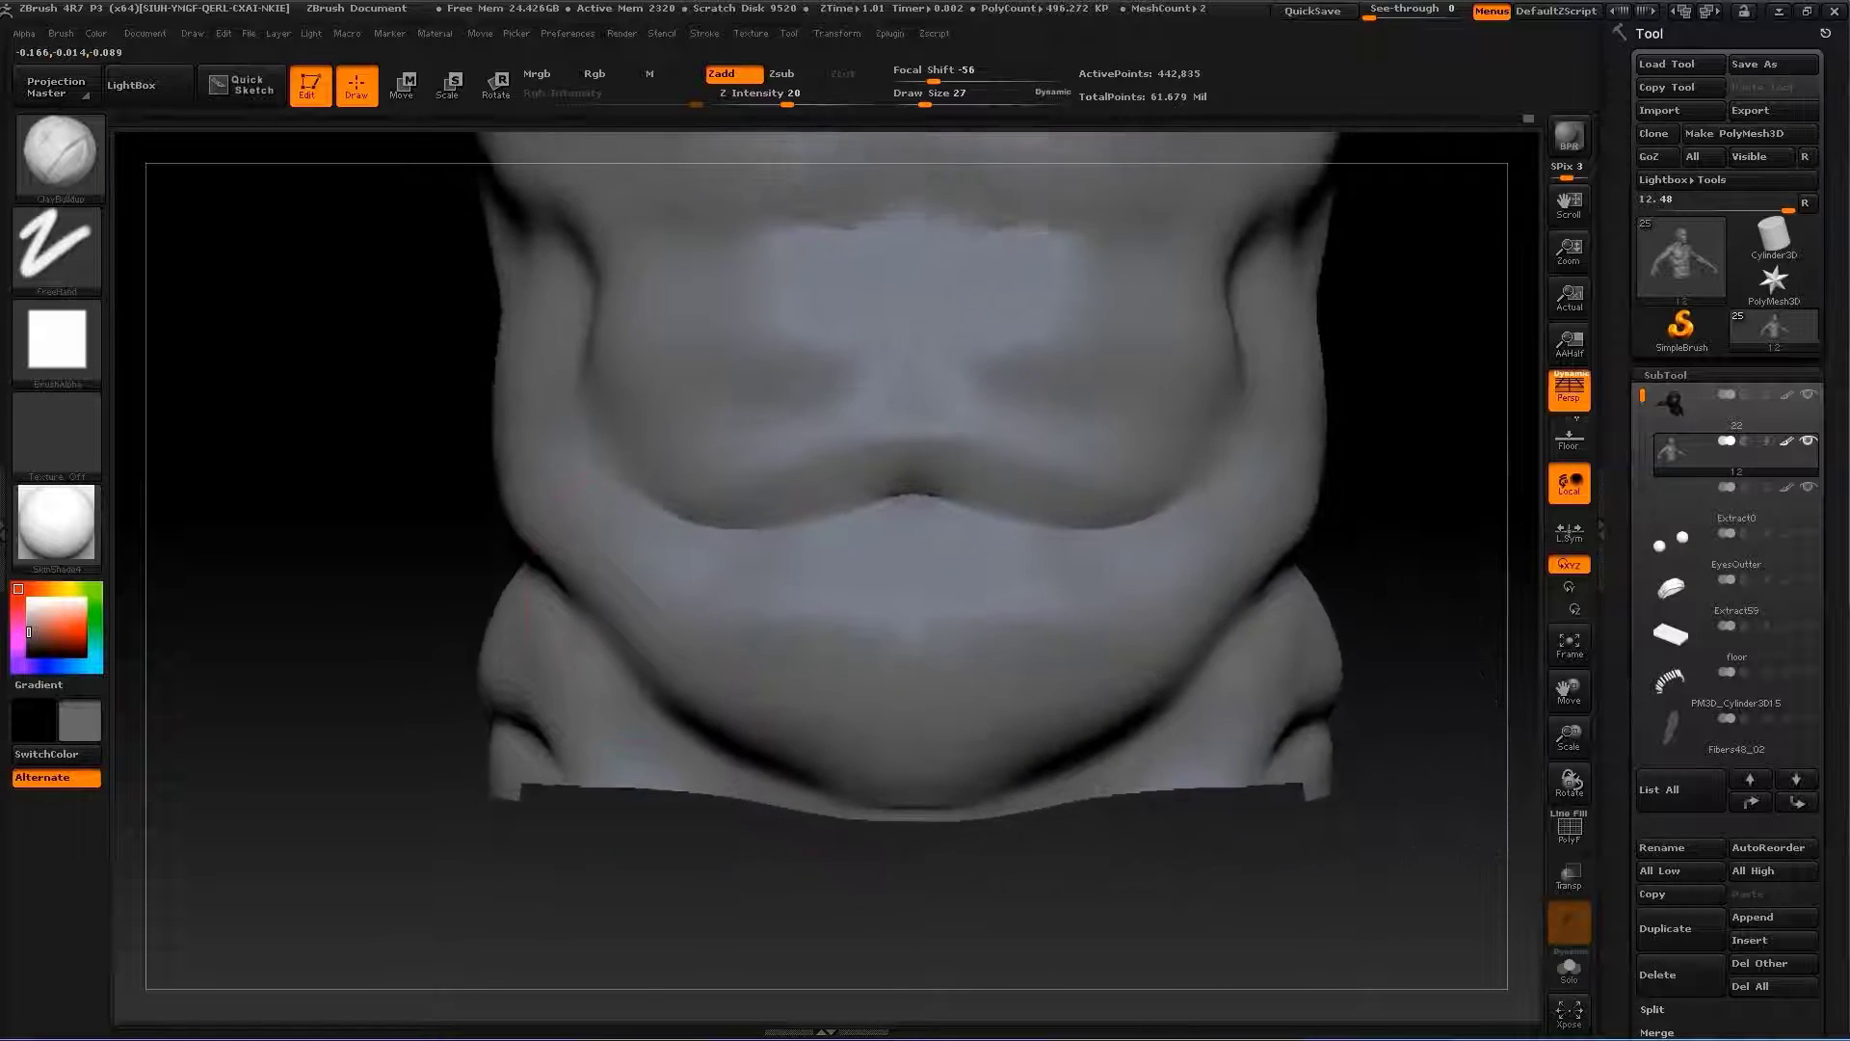
Carve a deeper crease above the navel with the Dam Standard brush
key("b")
key("m")
key("v")
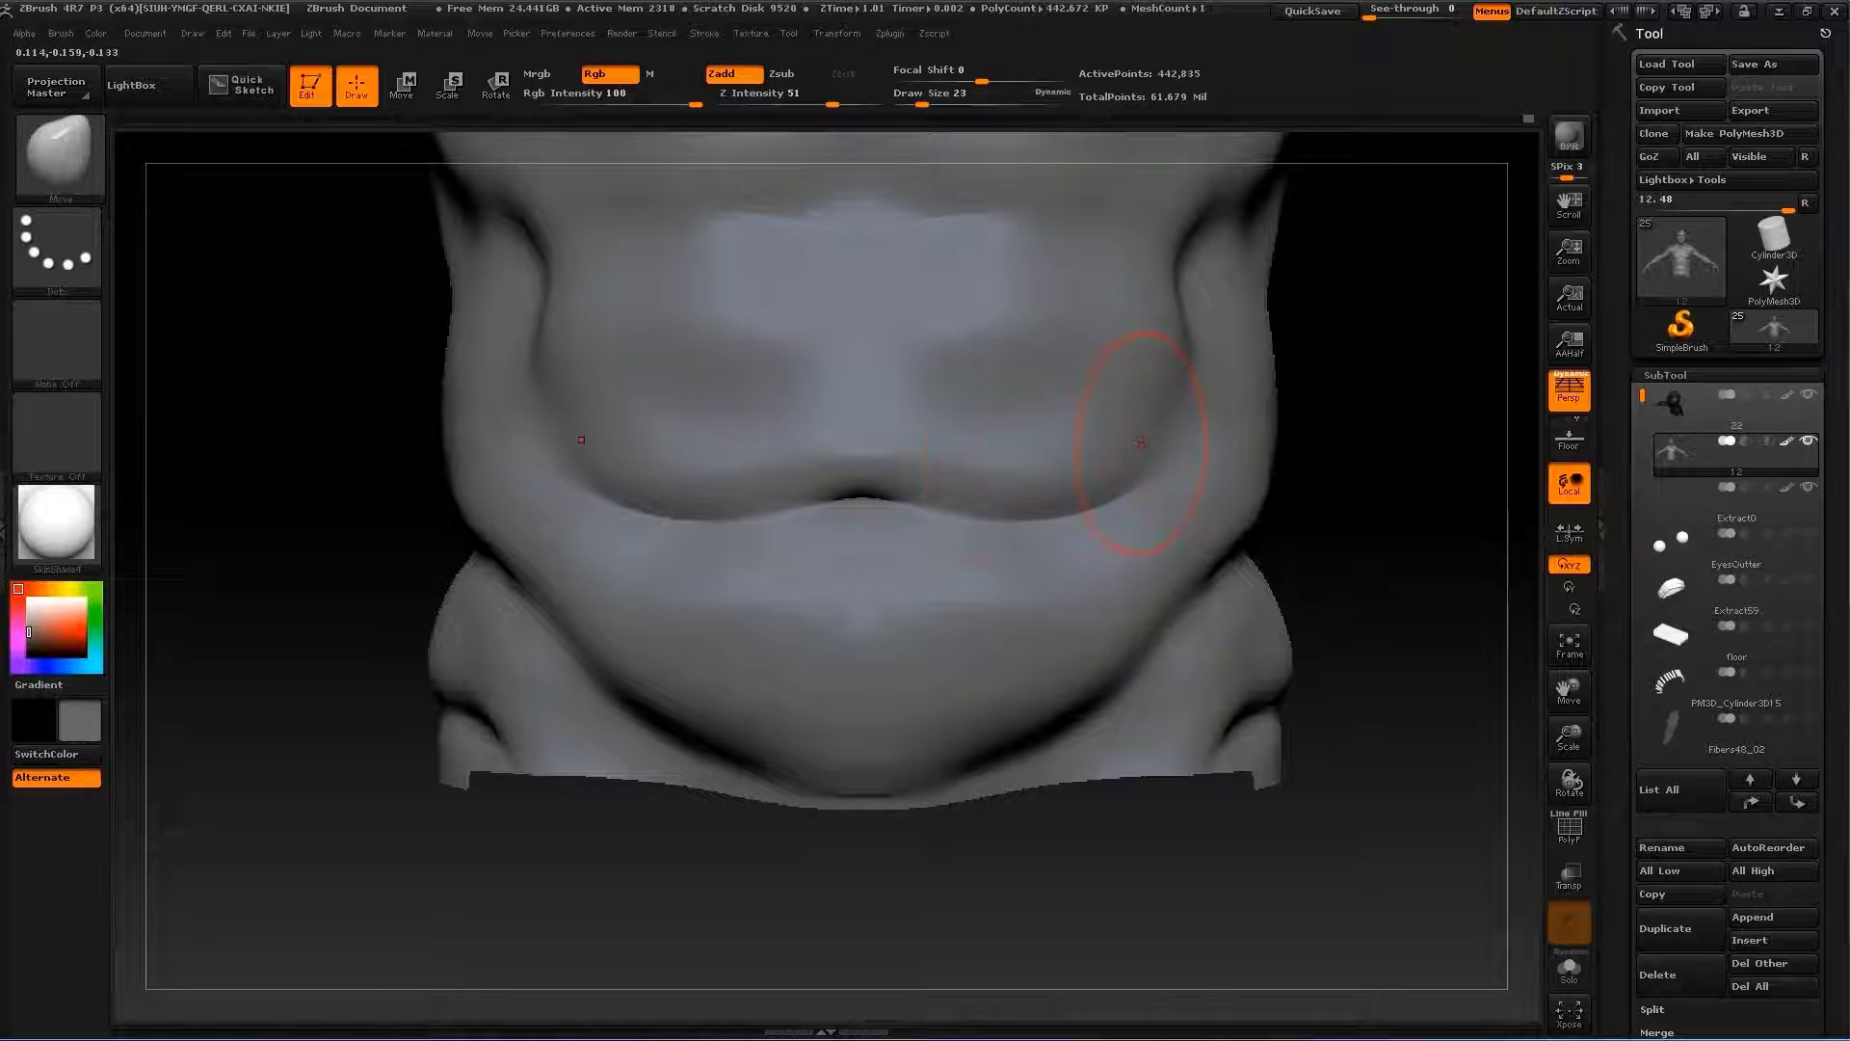
key("b")
key("d")
key("s")
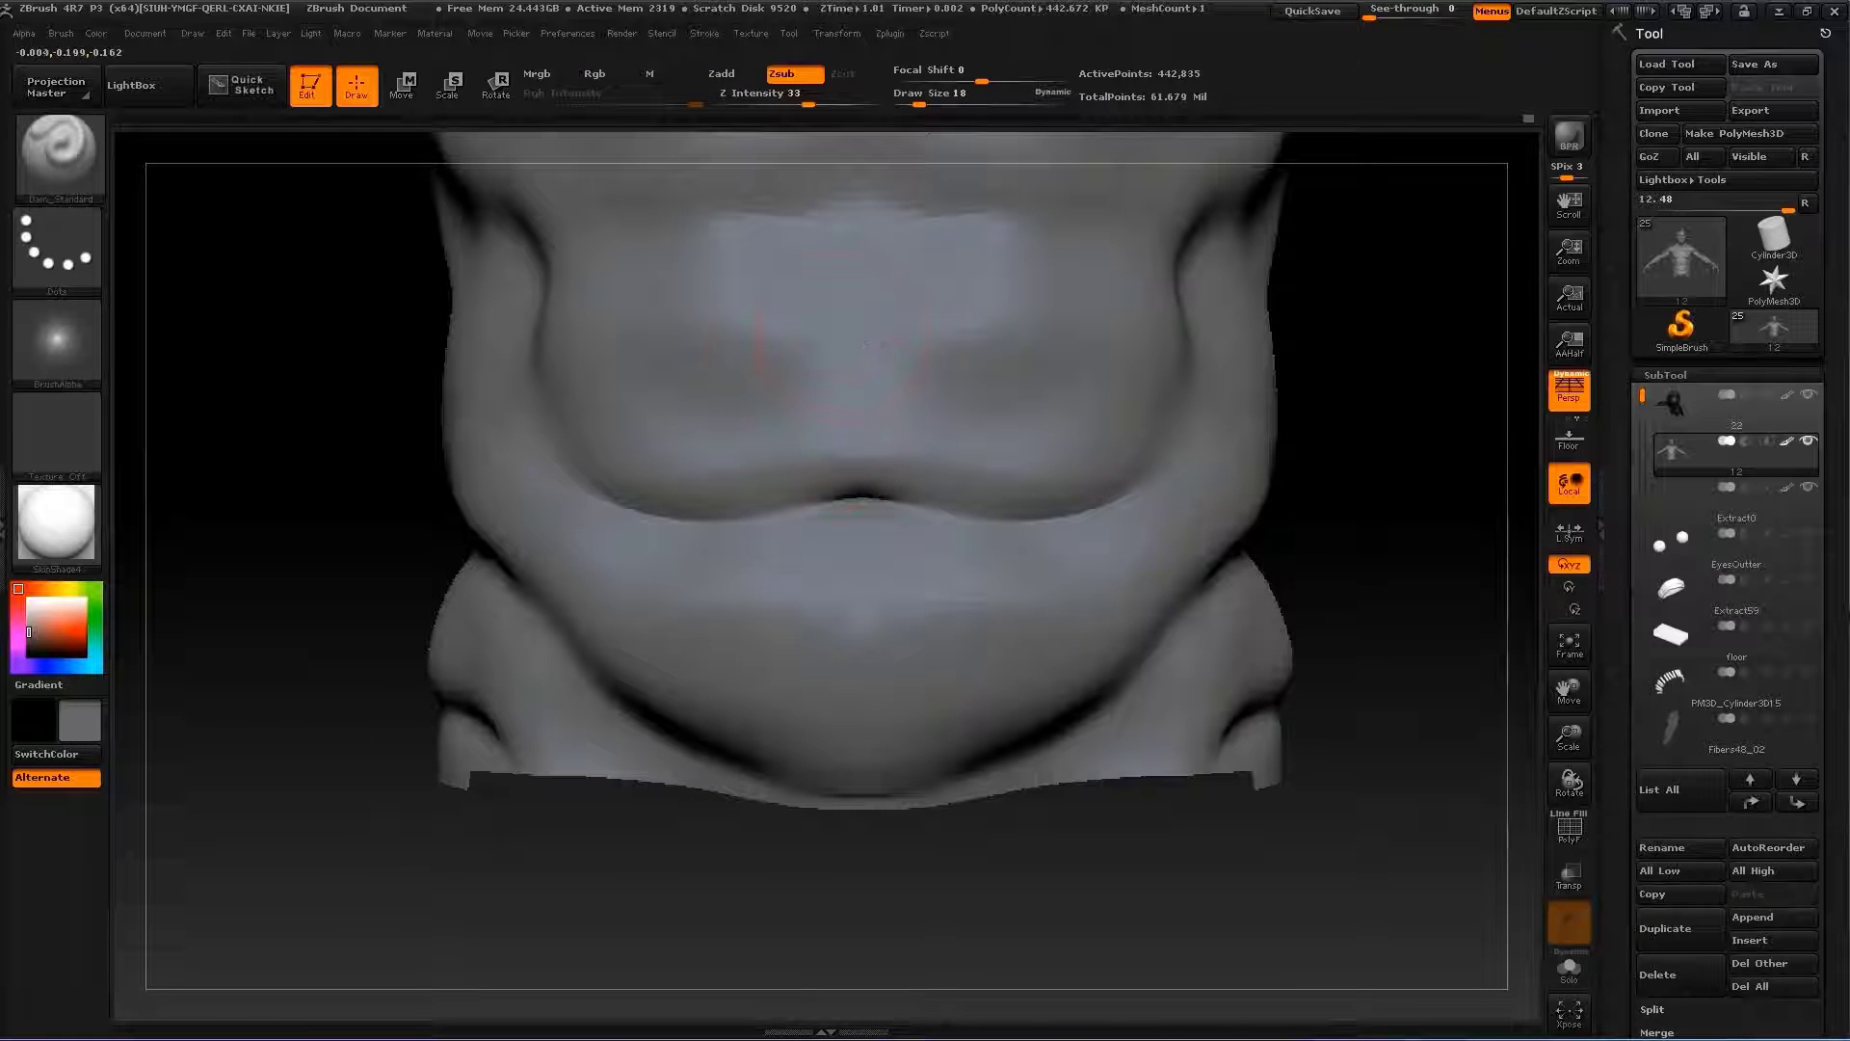
left_click_drag(863, 344, 743, 383)
Turn the torso to show its left flank and set up a larger Move brush for the belly
key("b")
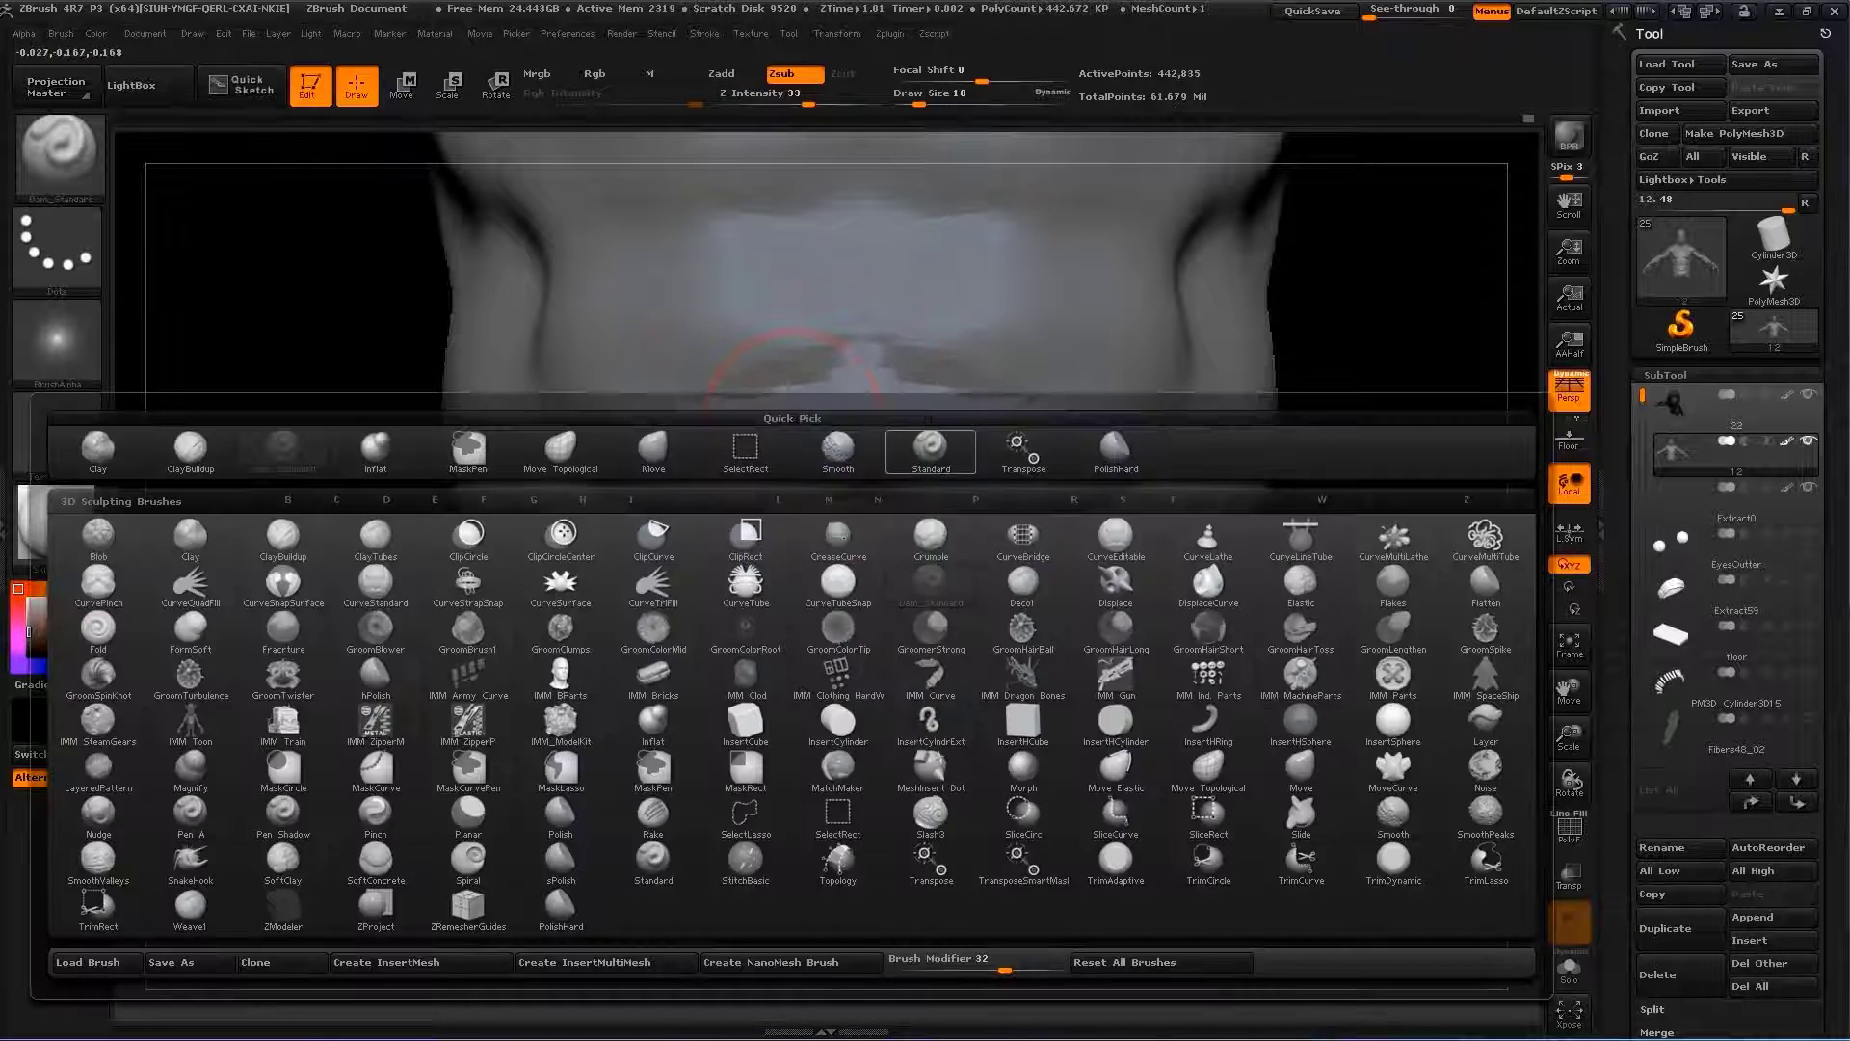
key("s")
key("t")
mouse_move(289, 588)
left_mouse_down()
mouse_move(1255, 352)
mouse_move(711, 462)
mouse_move(785, 412)
mouse_move(675, 675)
mouse_move(1060, 723)
mouse_move(867, 733)
mouse_move(916, 819)
mouse_move(962, 639)
mouse_move(962, 516)
mouse_move(902, 497)
left_mouse_up()
key("b")
key("m")
key("v")
key("bracketright")
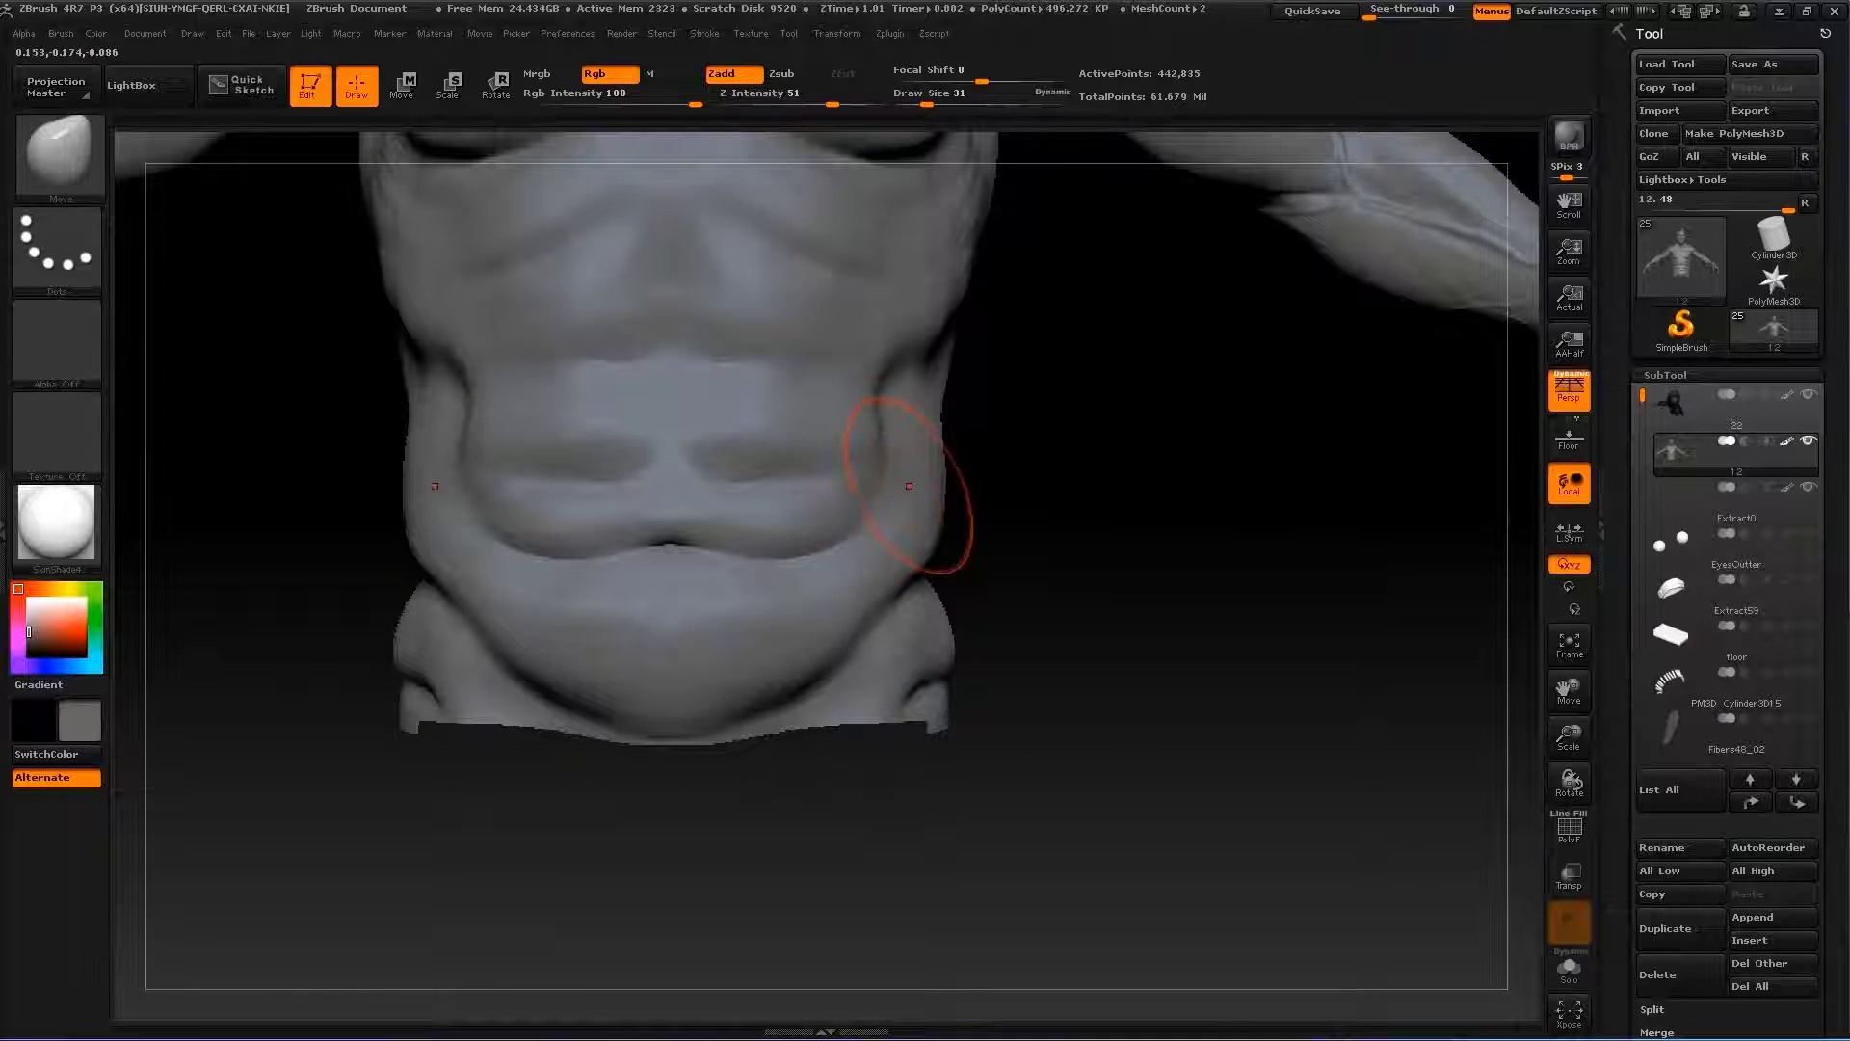
Deepen the lower abdomen folds with a small Standard brush, then view the whole upper body
key("b")
key("s")
key("t")
key("s")
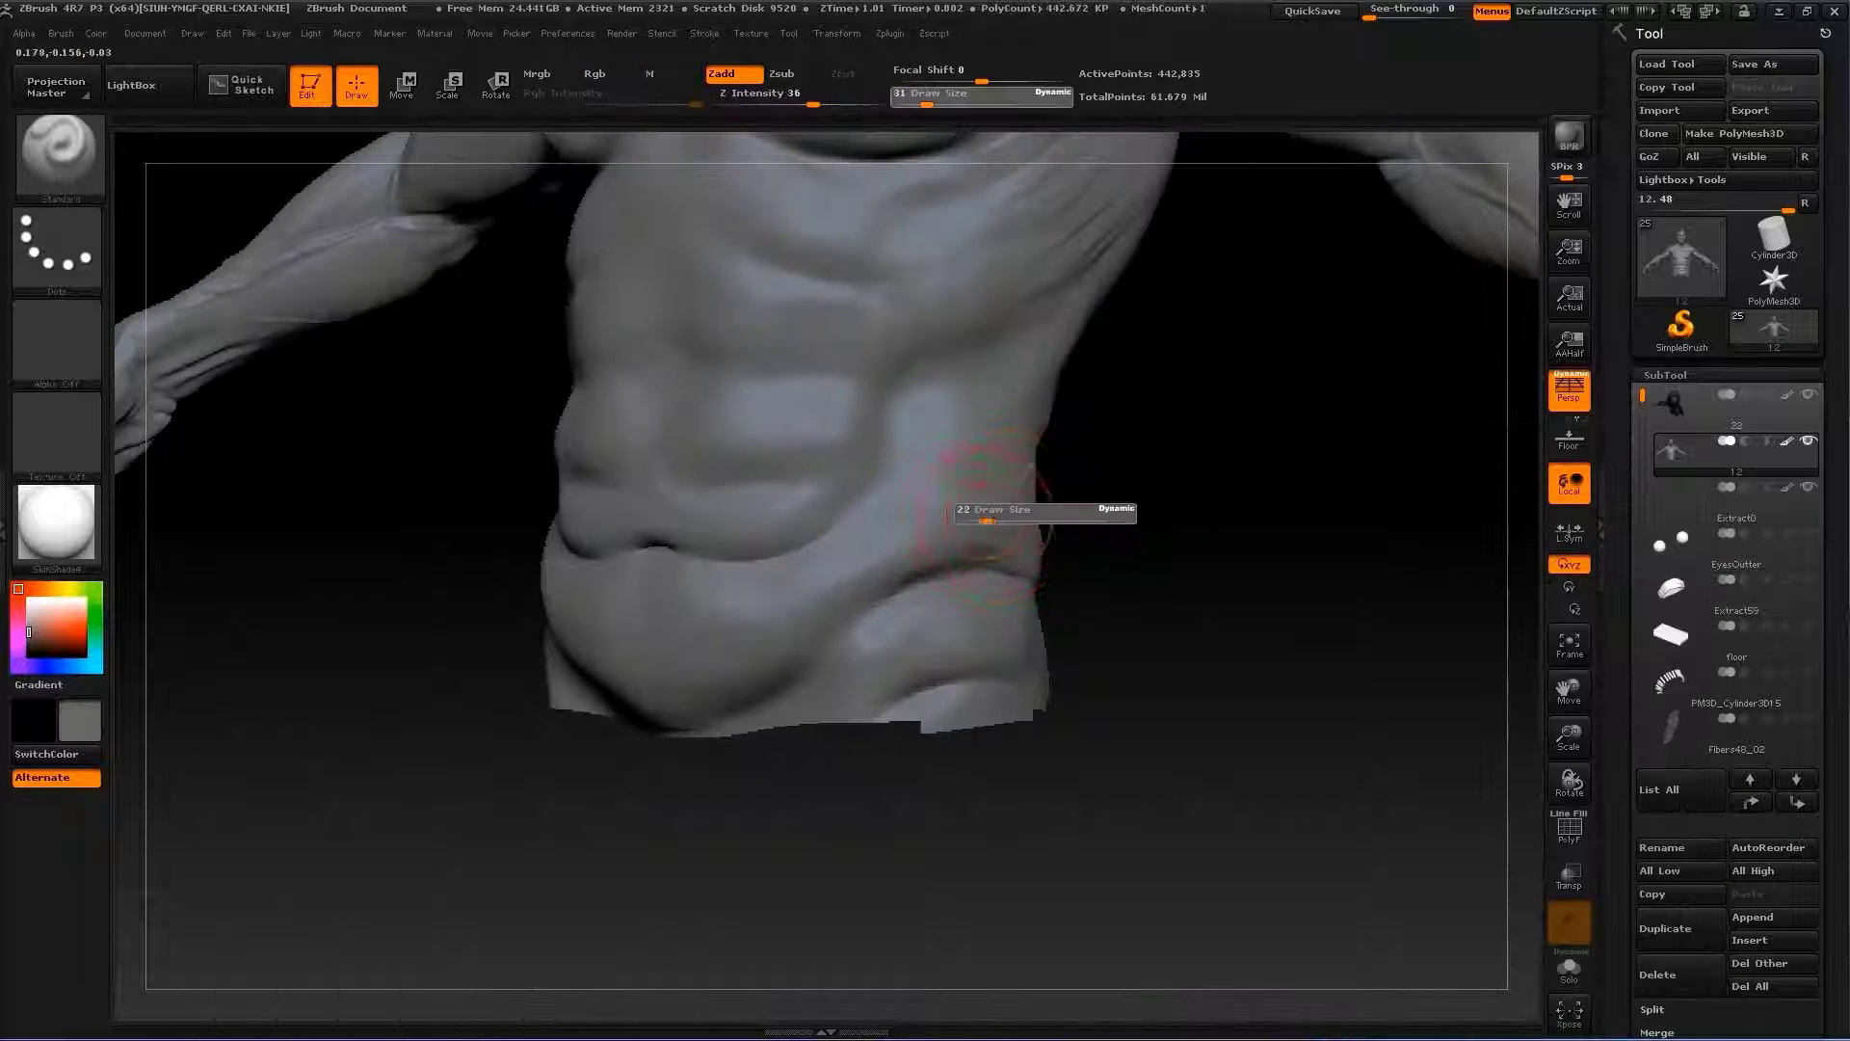
key("Return")
mouse_move(853, 569)
left_mouse_down()
mouse_move(963, 500)
mouse_move(932, 469)
left_mouse_up()
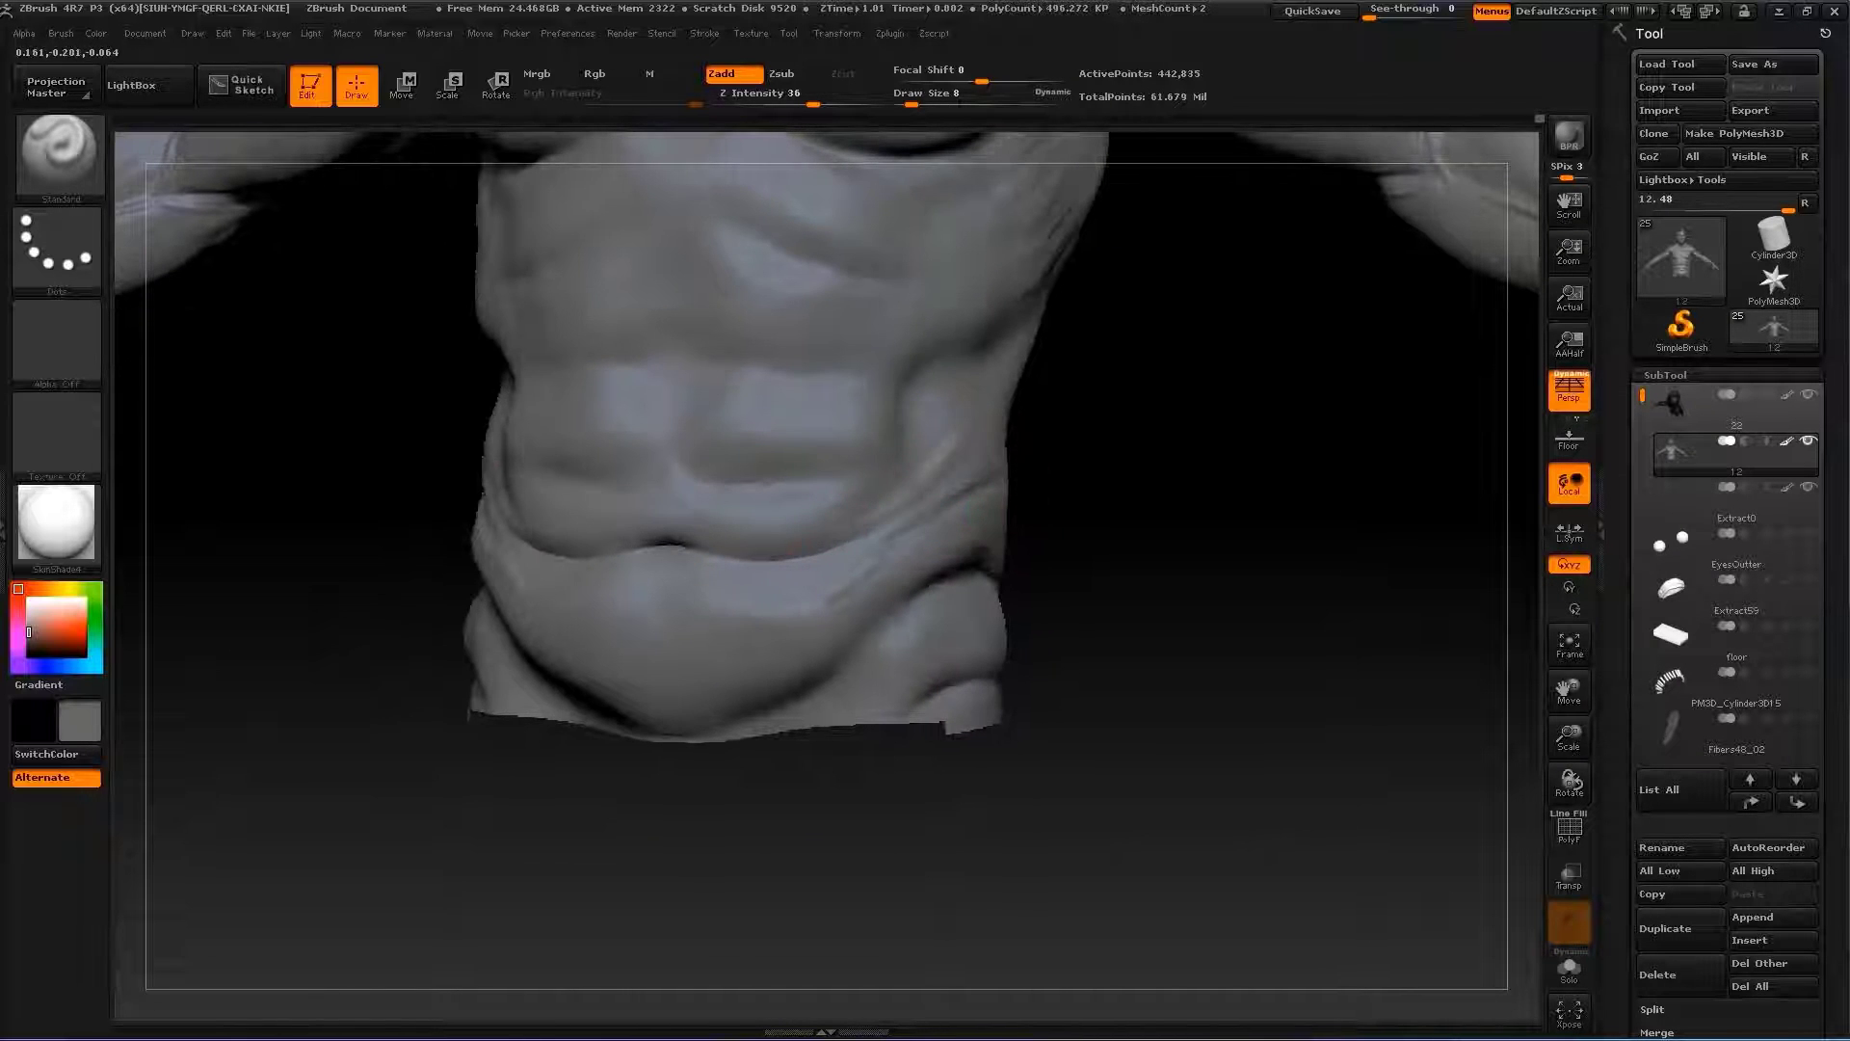
left_click_drag(1124, 569, 755, 607)
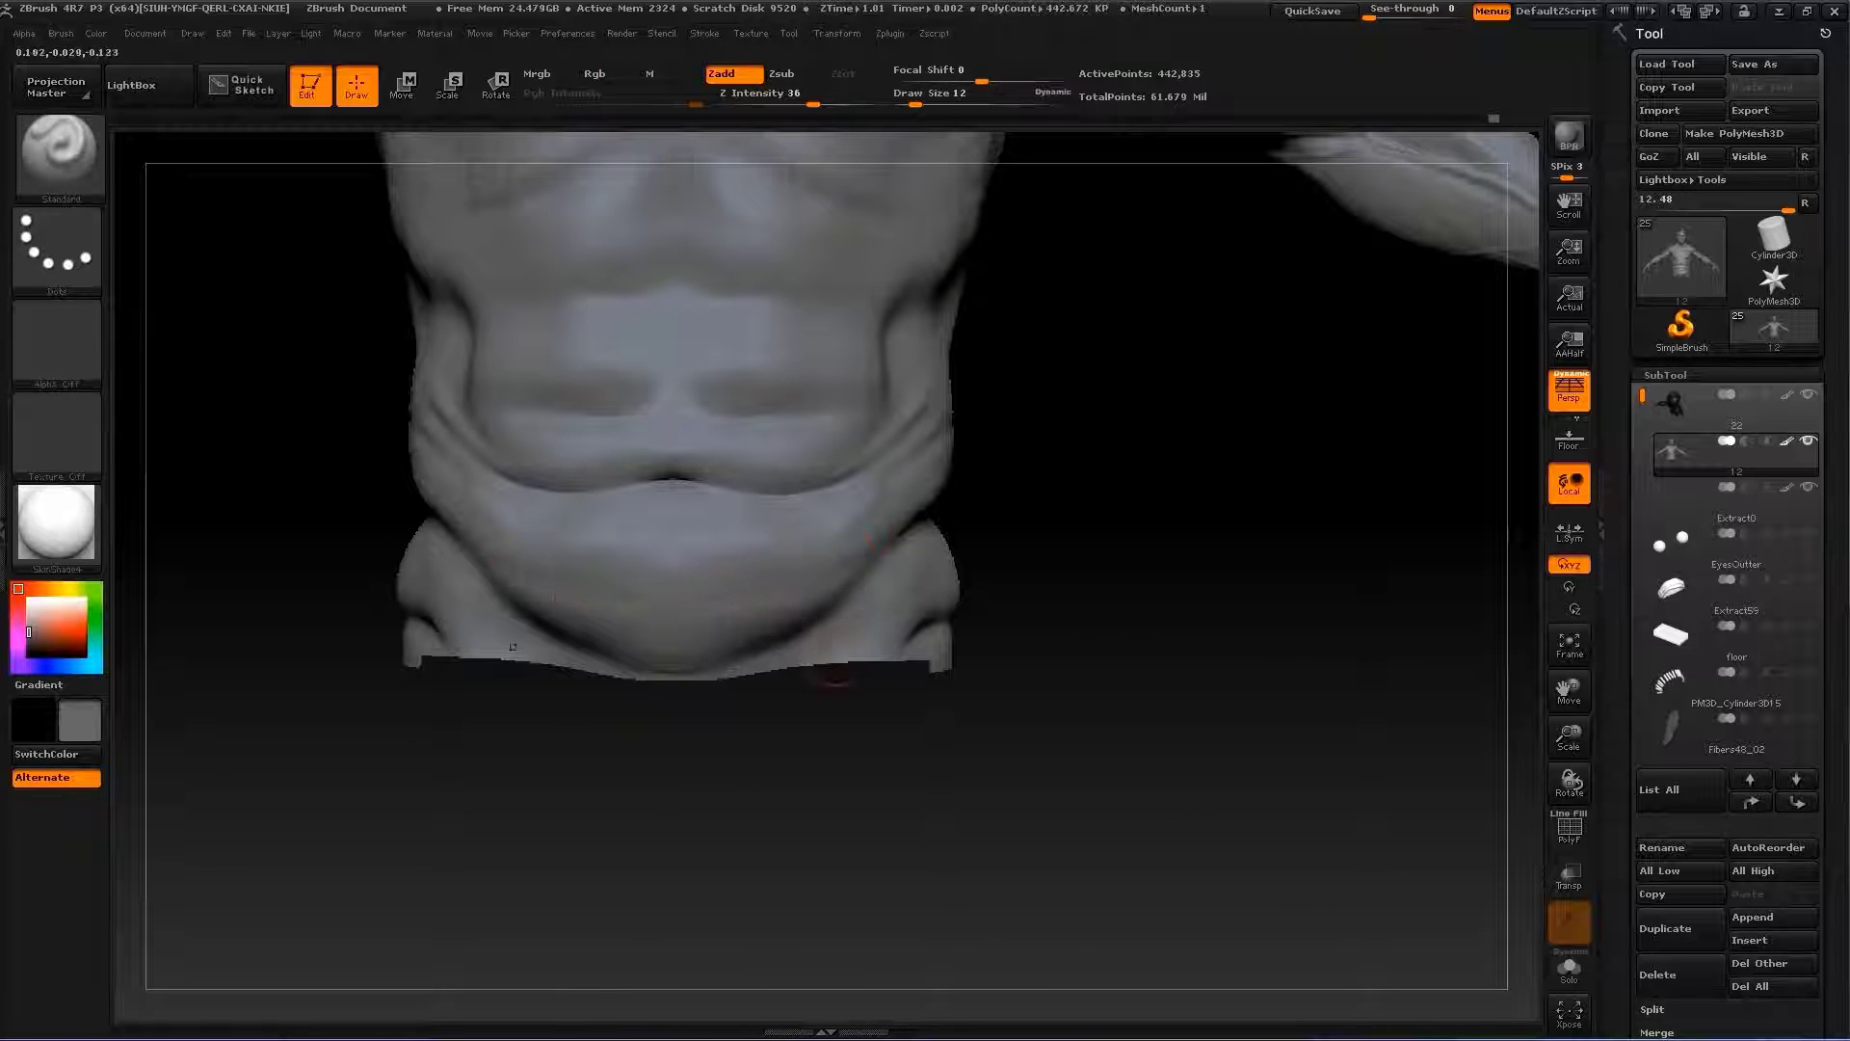
mouse_move(1083, 620)
left_mouse_down()
mouse_move(1144, 289)
mouse_move(1007, 800)
left_mouse_up()
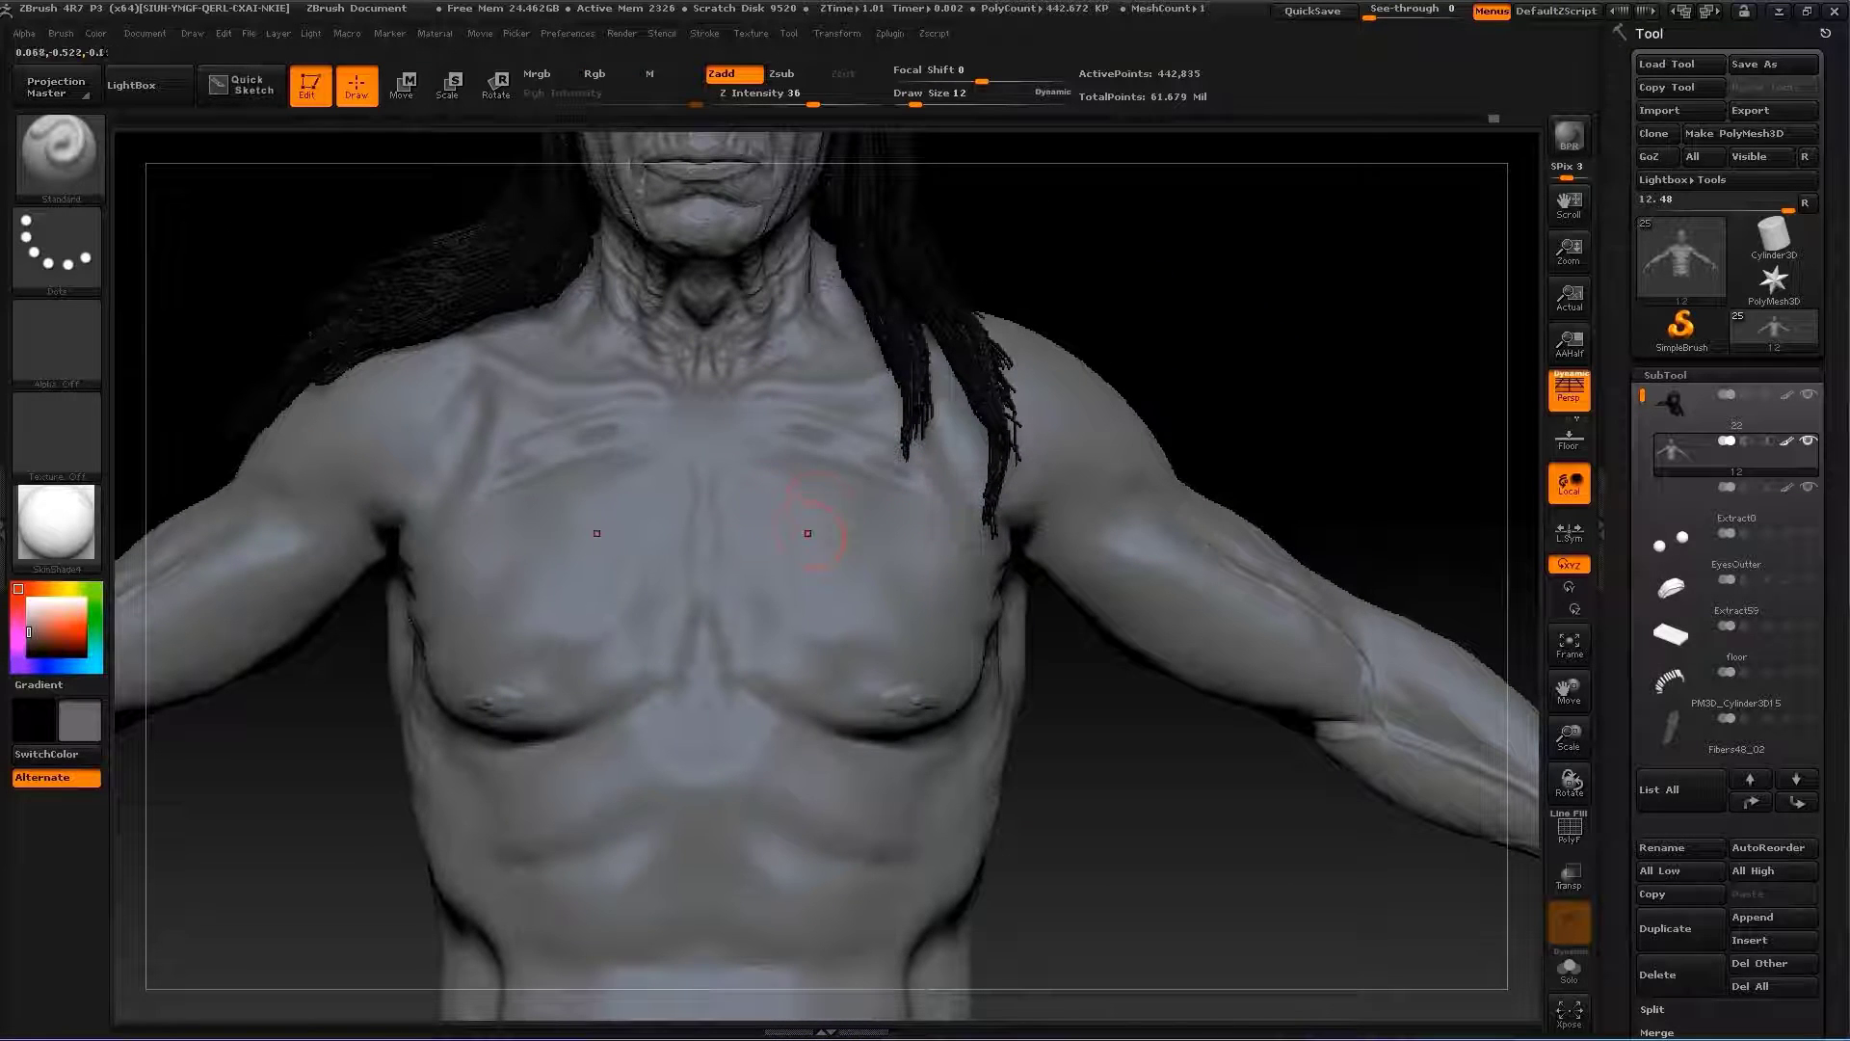
Smooth the upper chest and reshape the collarbone area with a resized Move brush
key("shift")
left_click_drag(734, 559, 1049, 430)
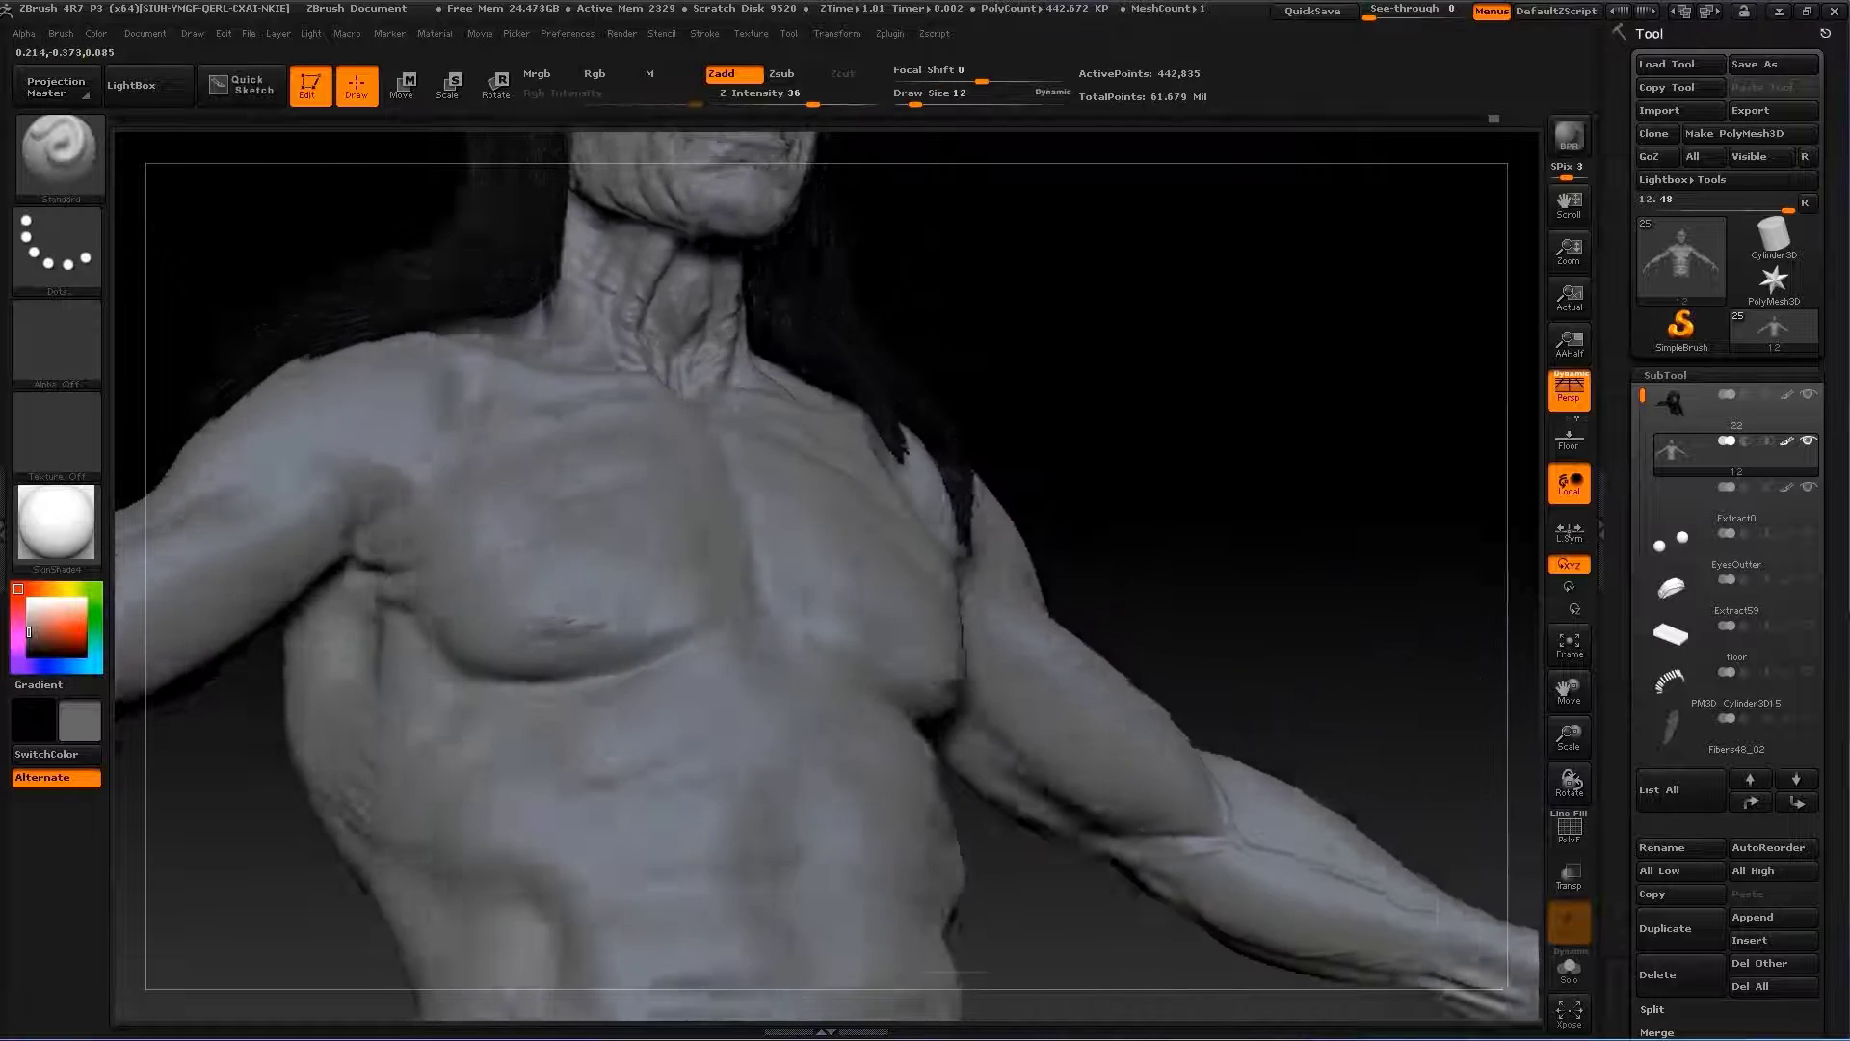
key("b")
key("m")
key("v")
key("s")
left_click(755, 512)
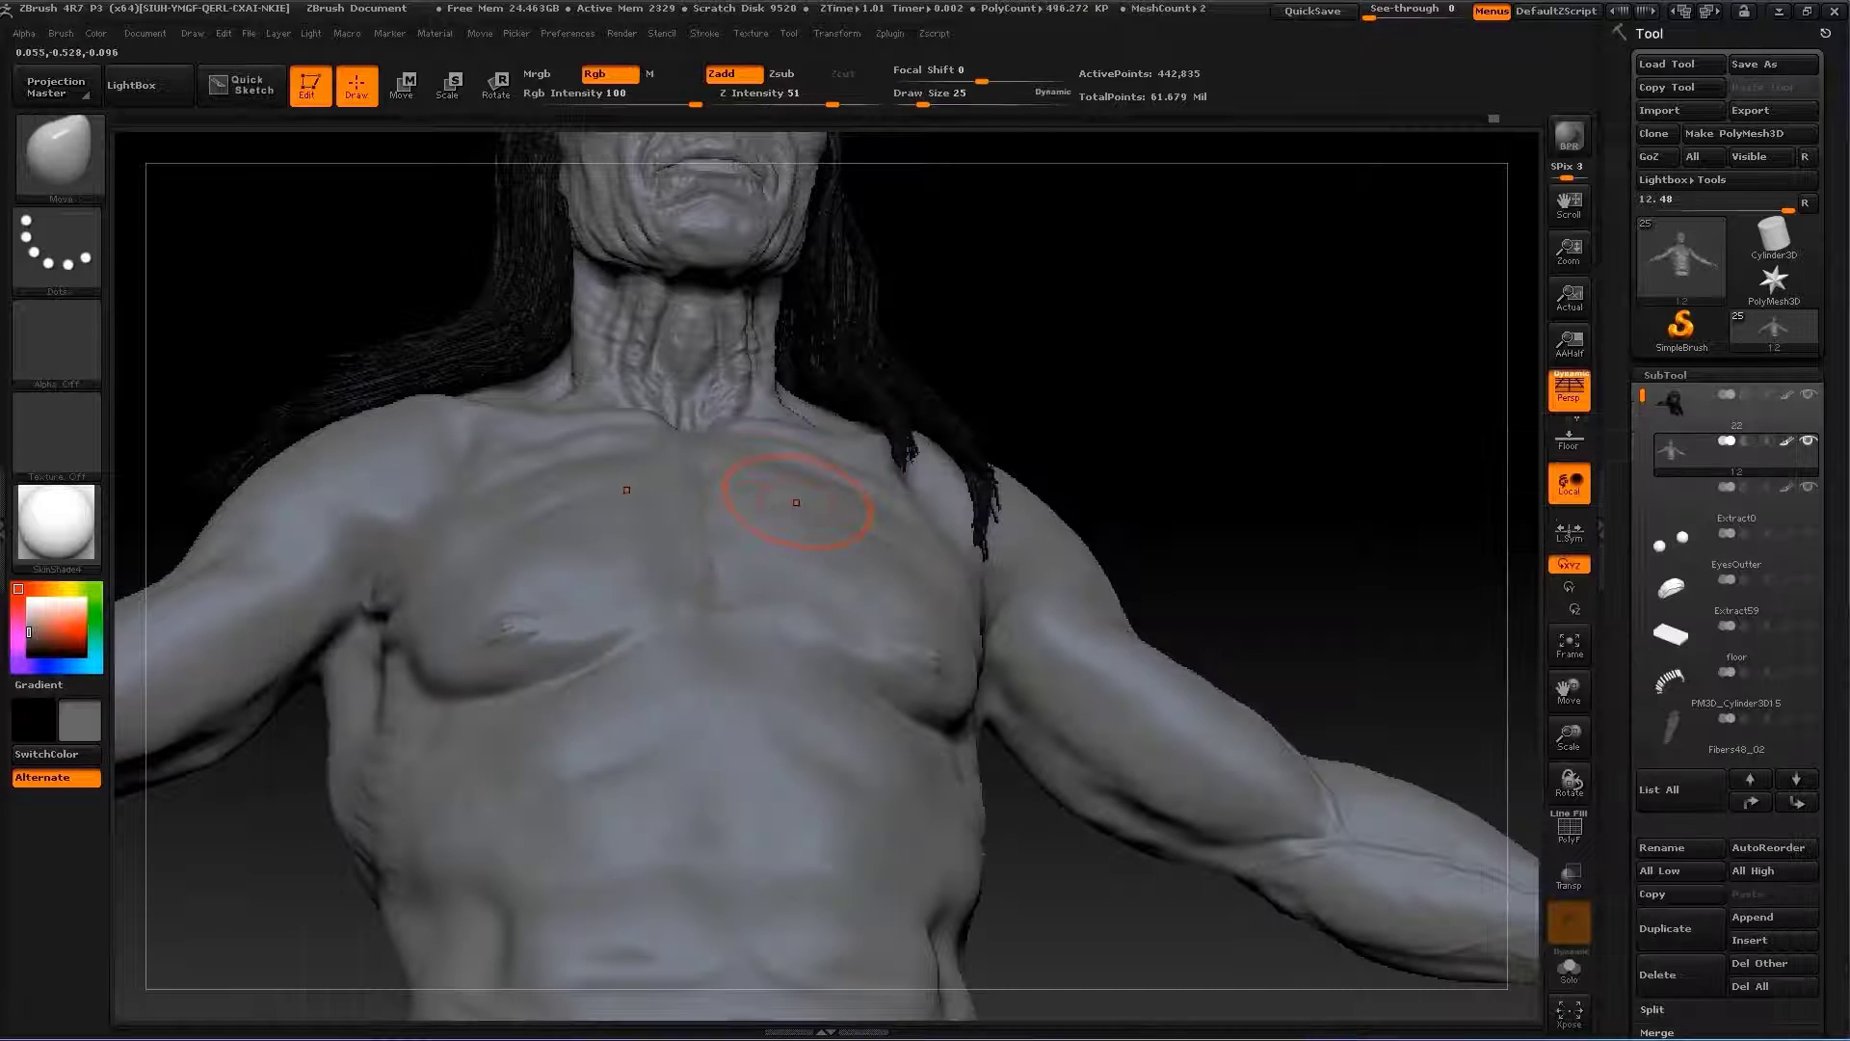
left_click_drag(754, 512, 829, 388)
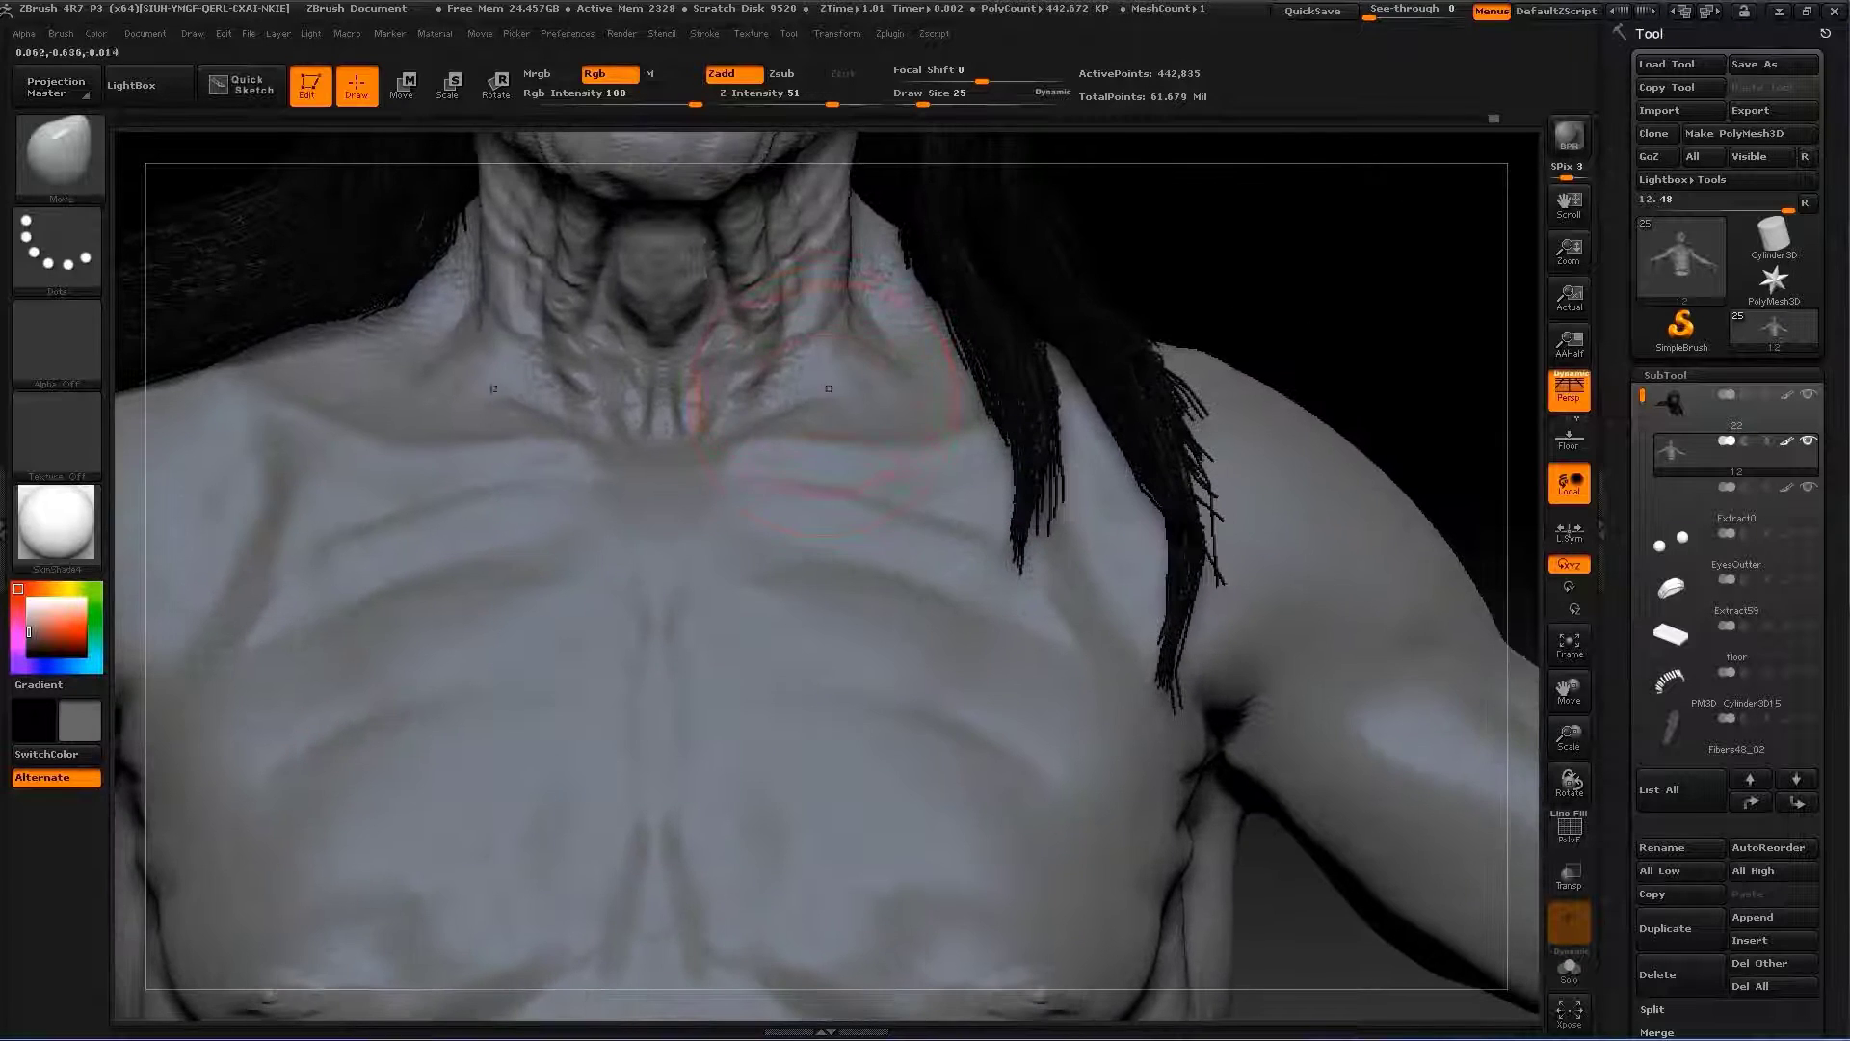
key("s")
left_click(810, 399)
Show the sculpt layer settings and orbit the head from side profile back to front
right_click_drag(800, 443, 1257, 615, "alt")
scroll(1725, 530, "down", 5)
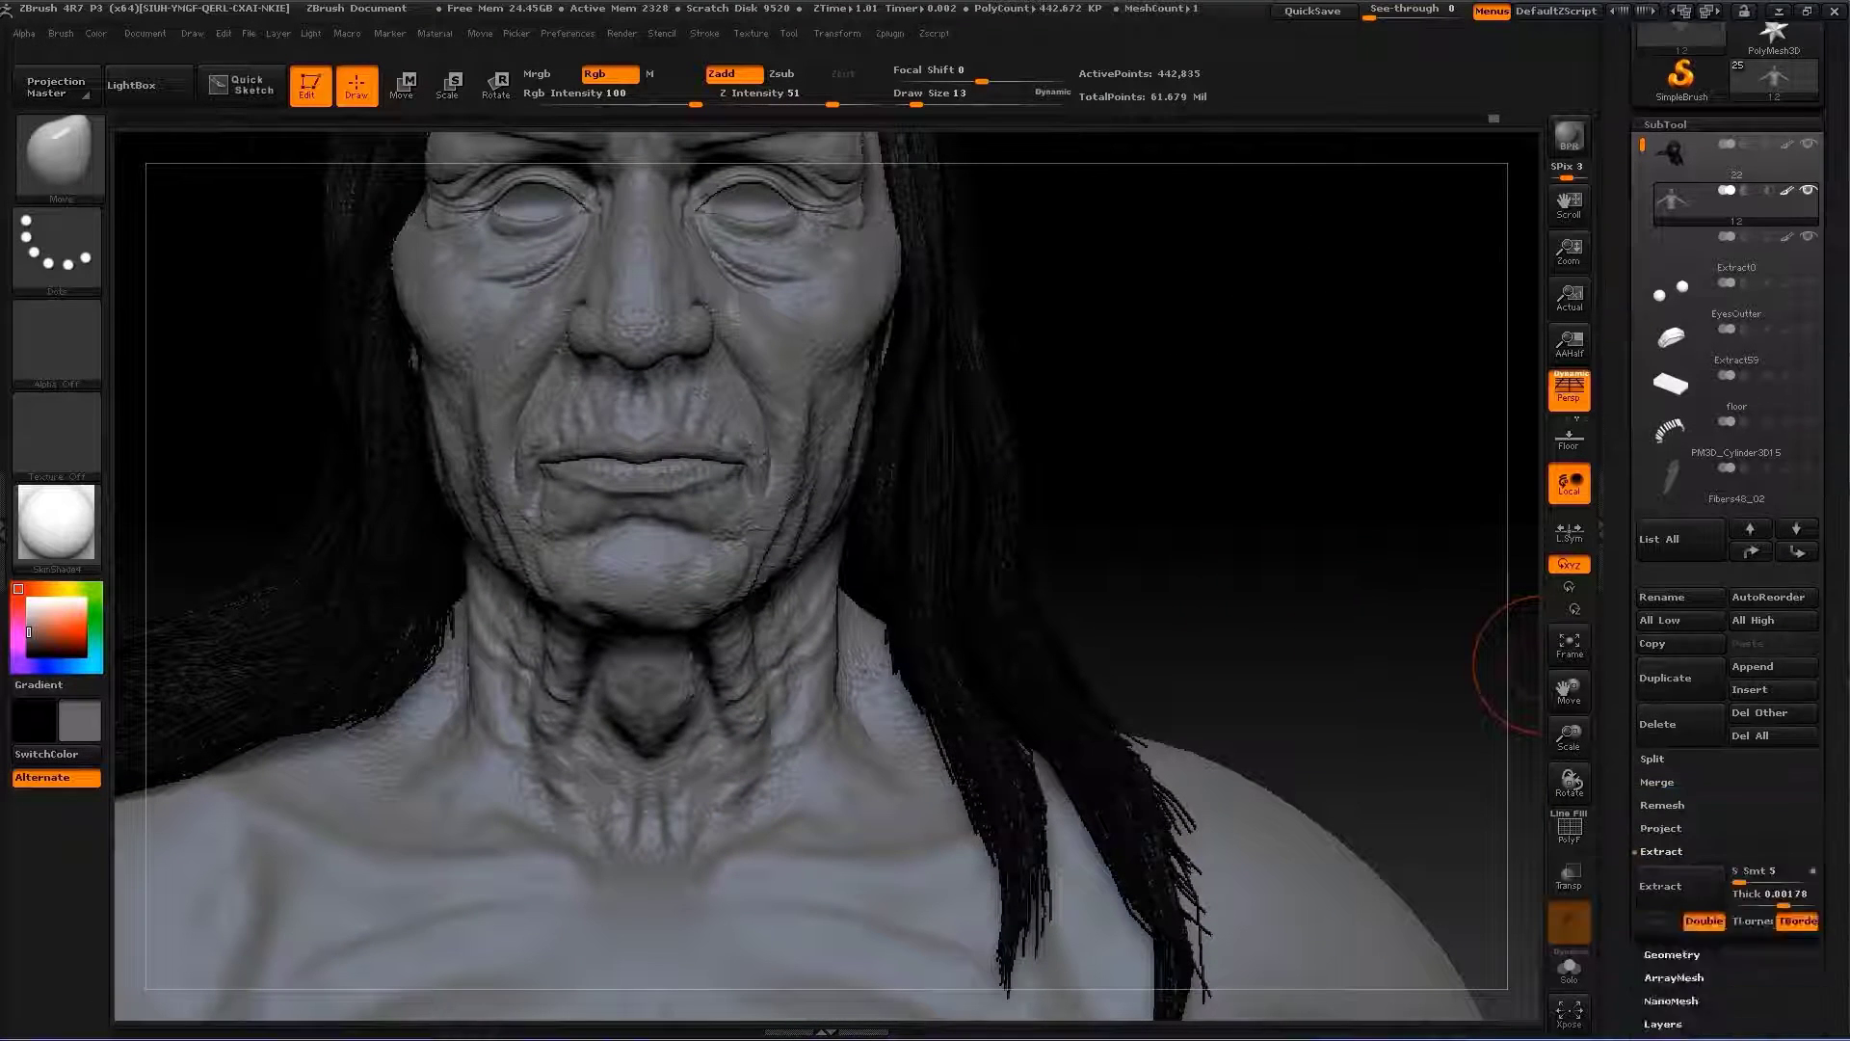
scroll(1725, 530, "down", 5)
left_click(1662, 391)
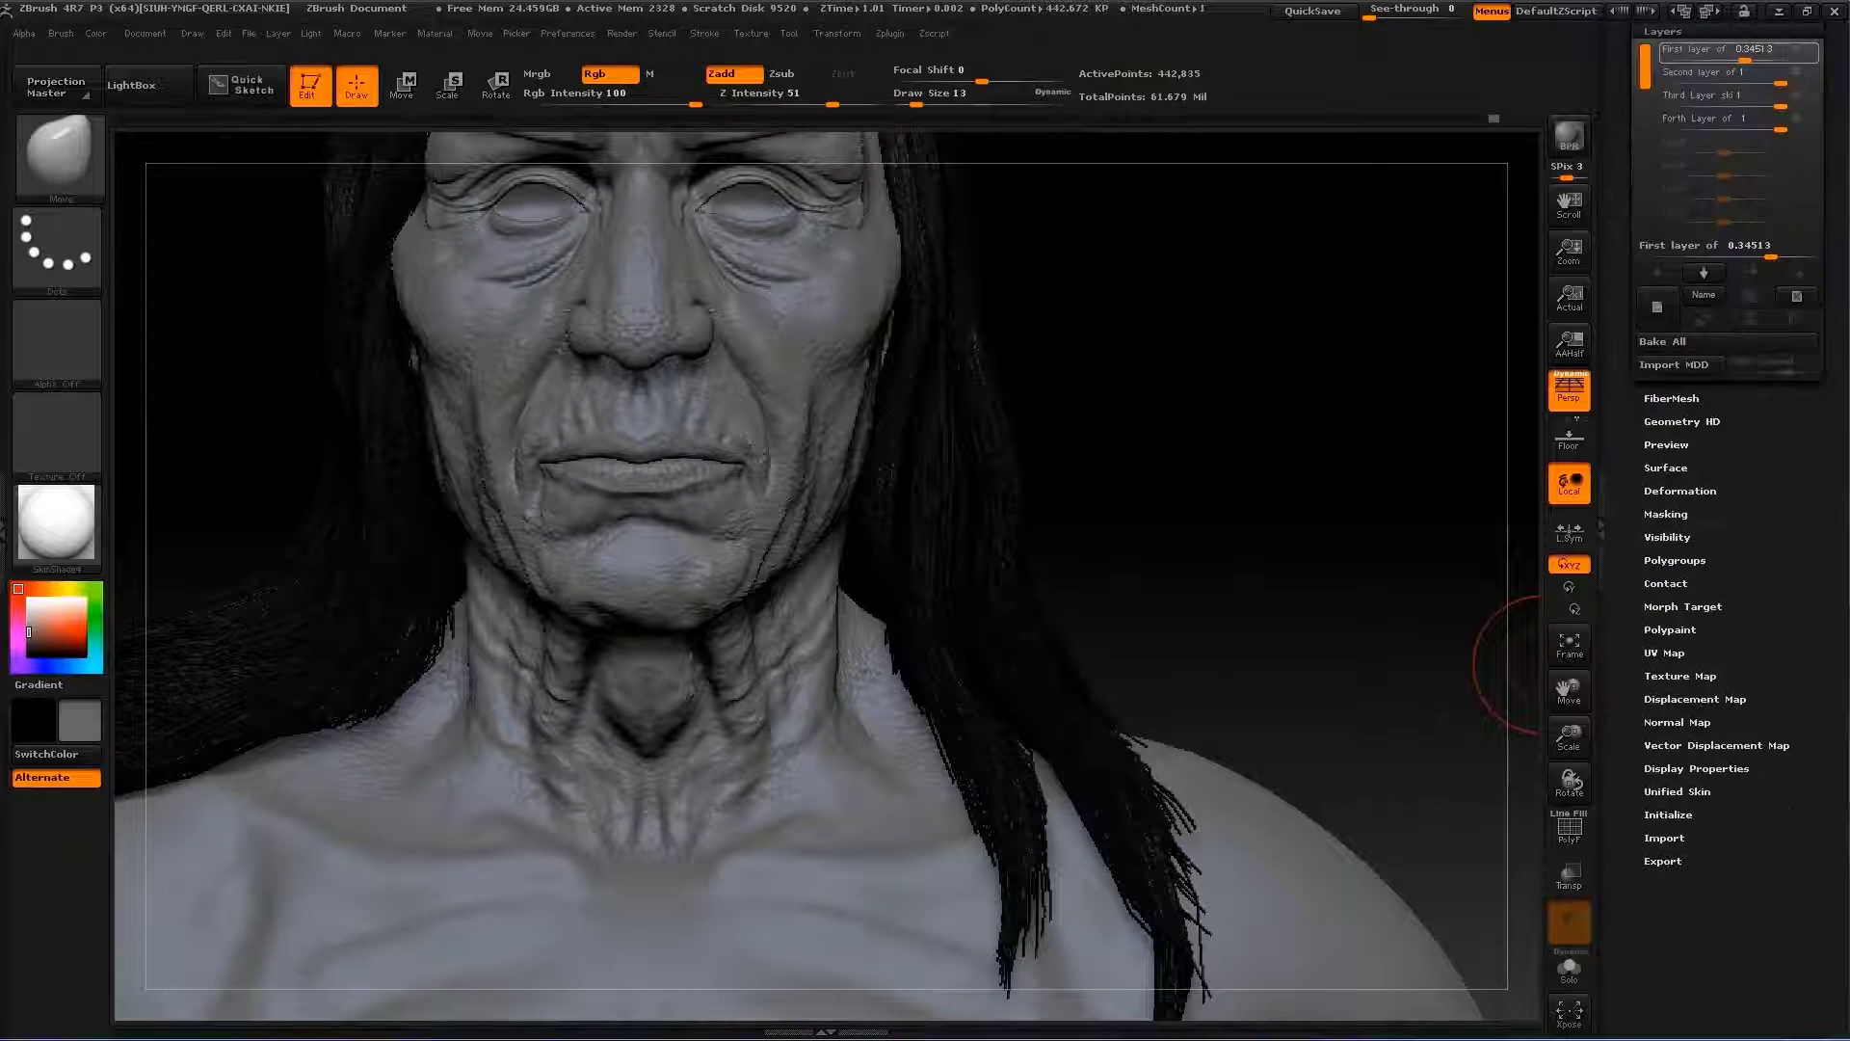
left_click_drag(867, 482, 1191, 484)
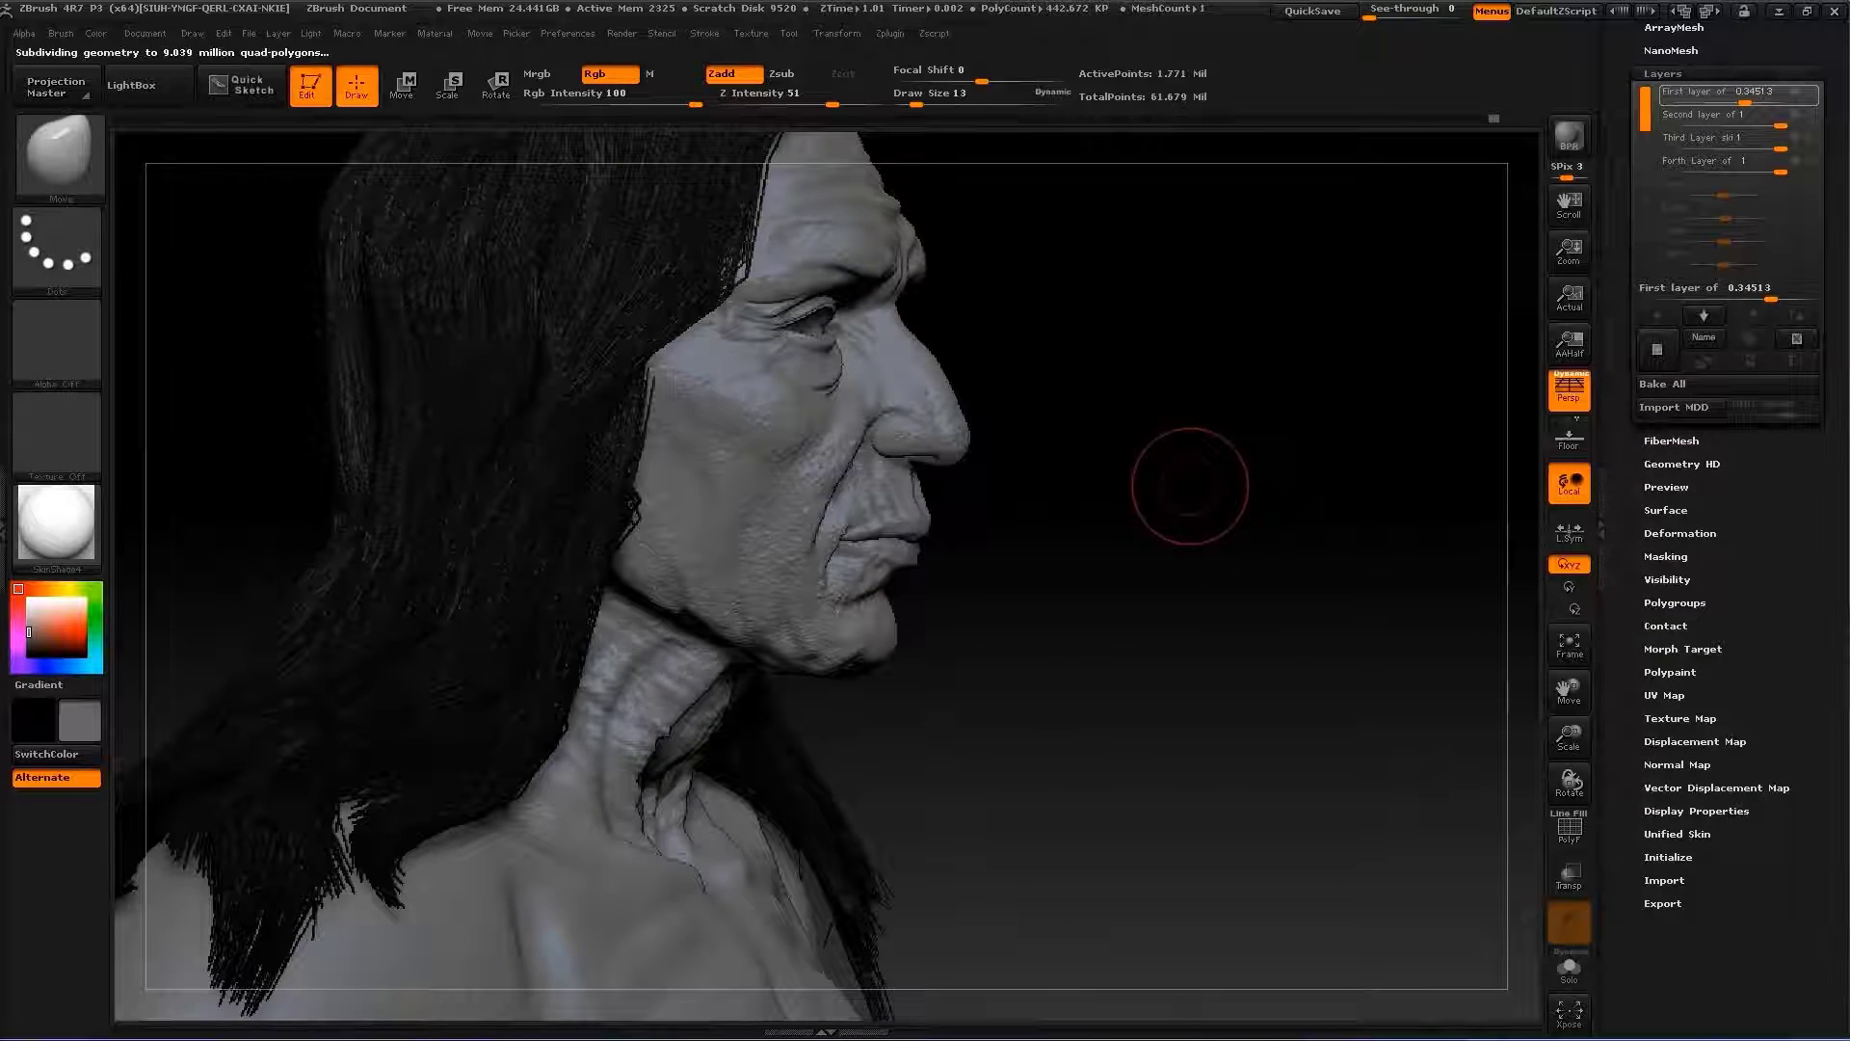
mouse_move(1230, 455)
left_mouse_down()
mouse_move(964, 462)
mouse_move(1540, 231)
left_mouse_up()
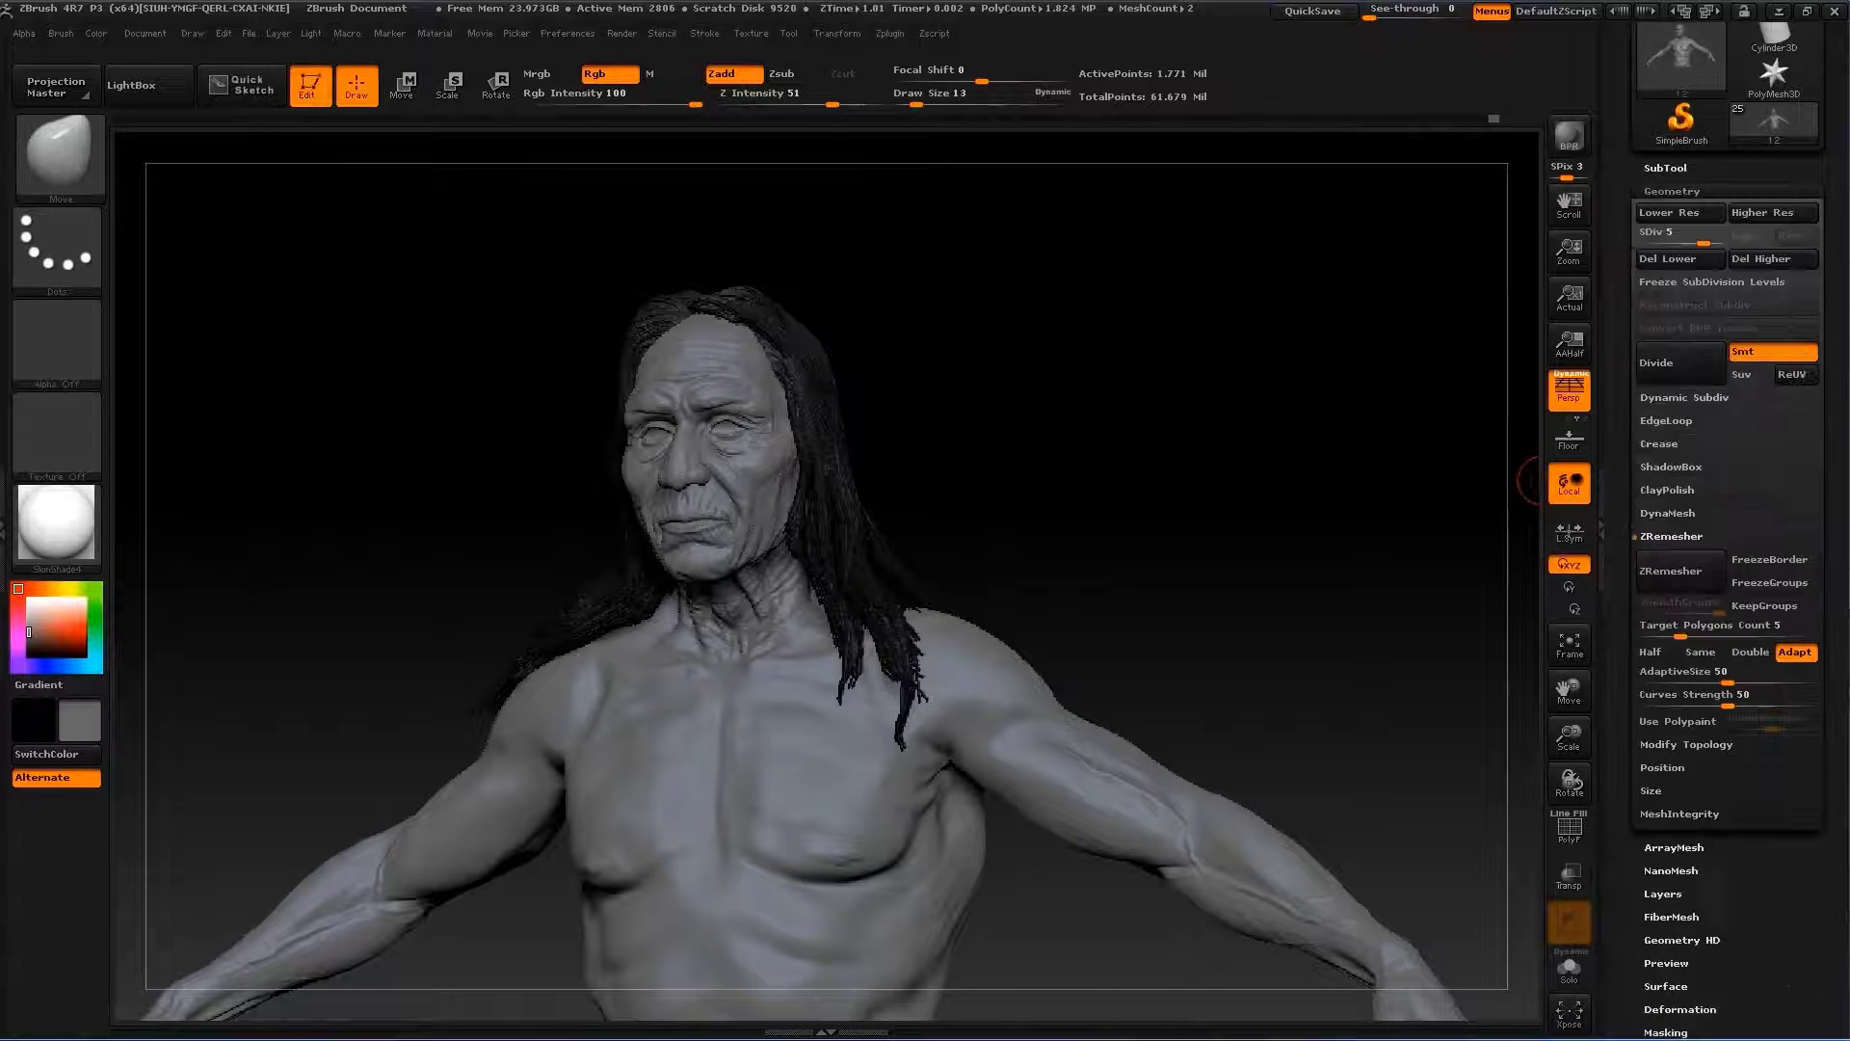
Collapse the open settings, frame the full torso and drop one subdivision level in Geometry
left_click(1672, 191)
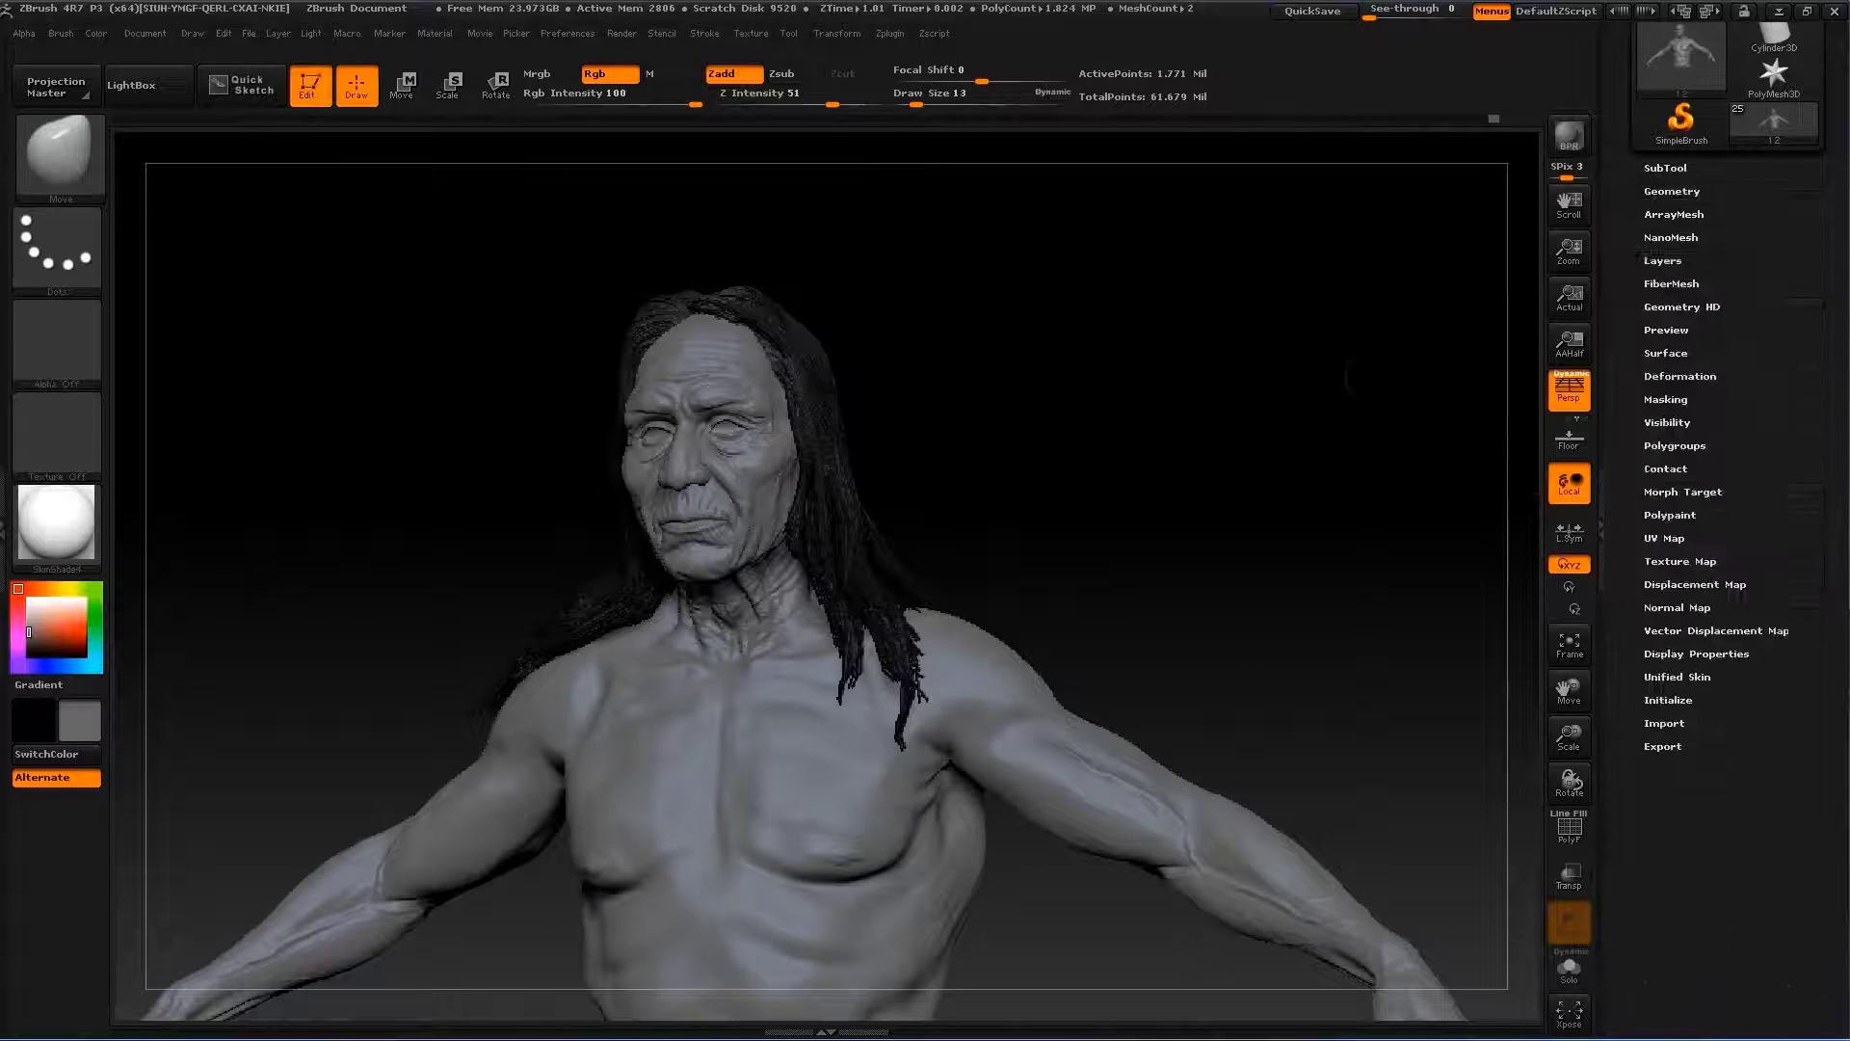
left_click_drag(1280, 475, 1349, 539)
left_click_drag(1315, 397, 1301, 478, "alt")
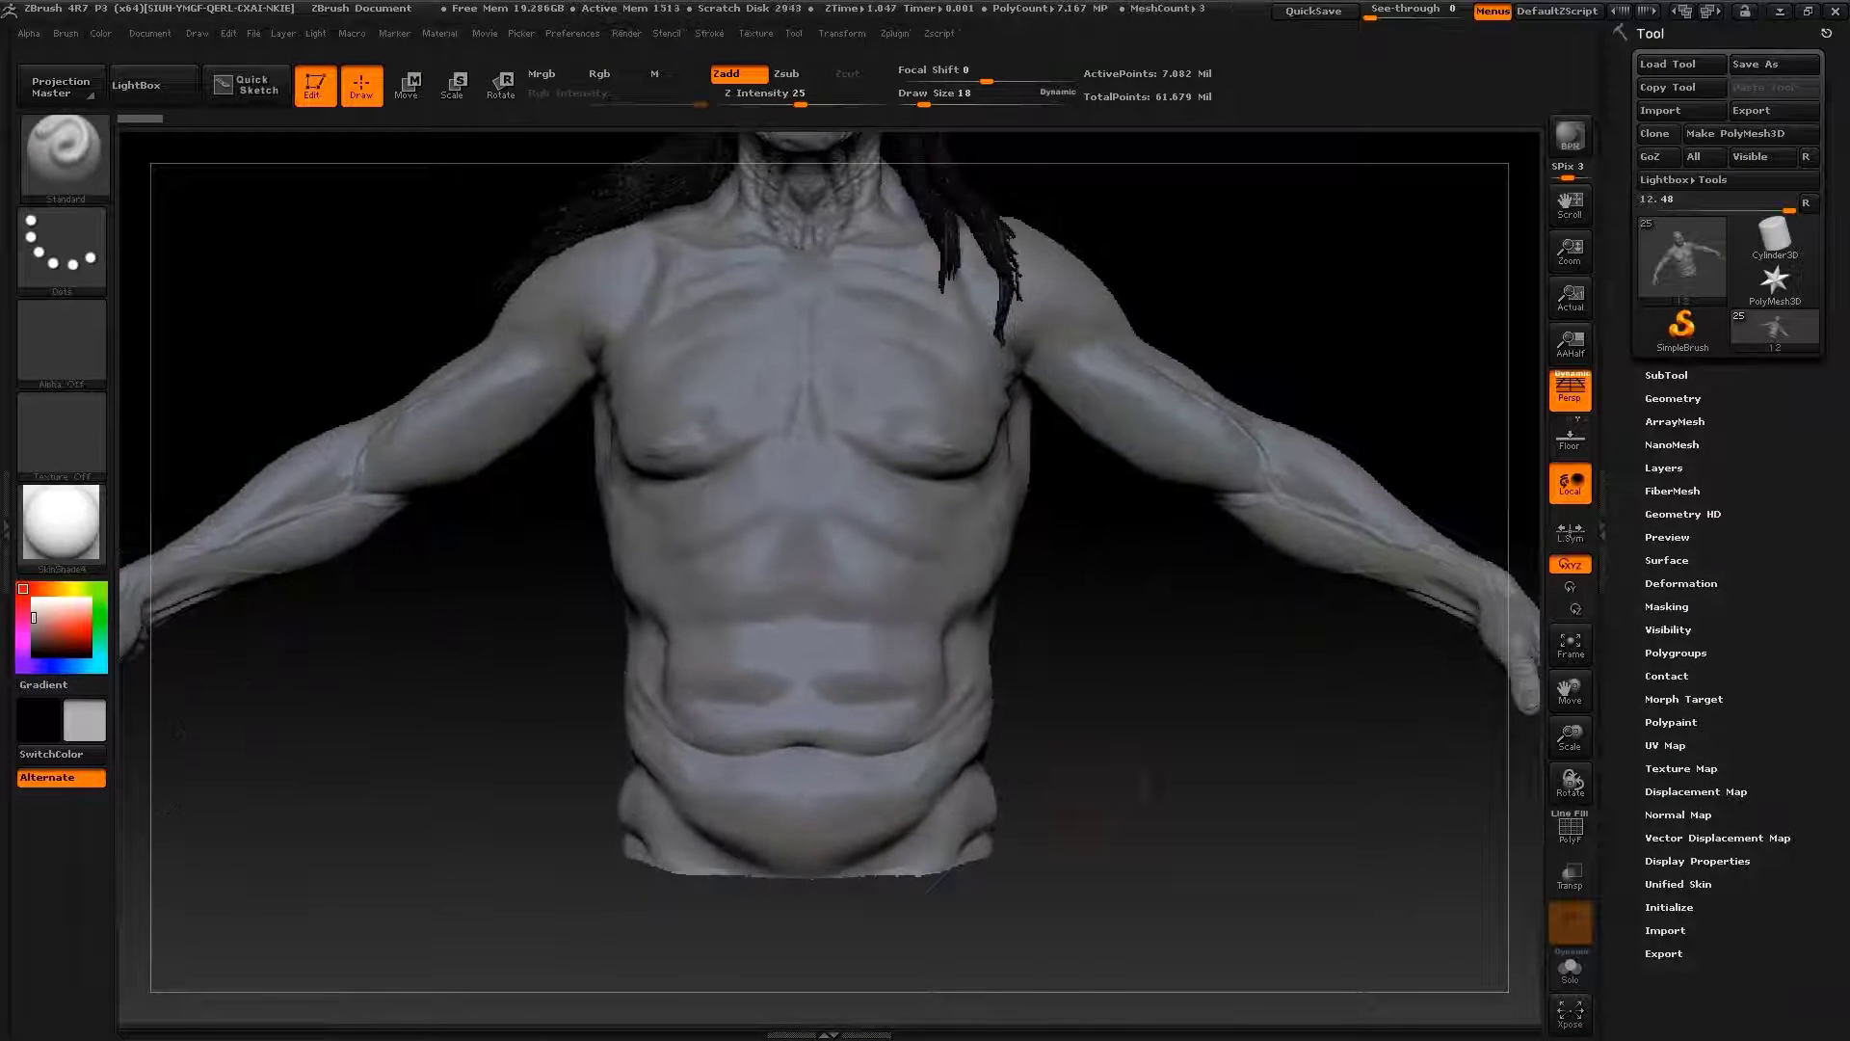
left_click(1673, 398)
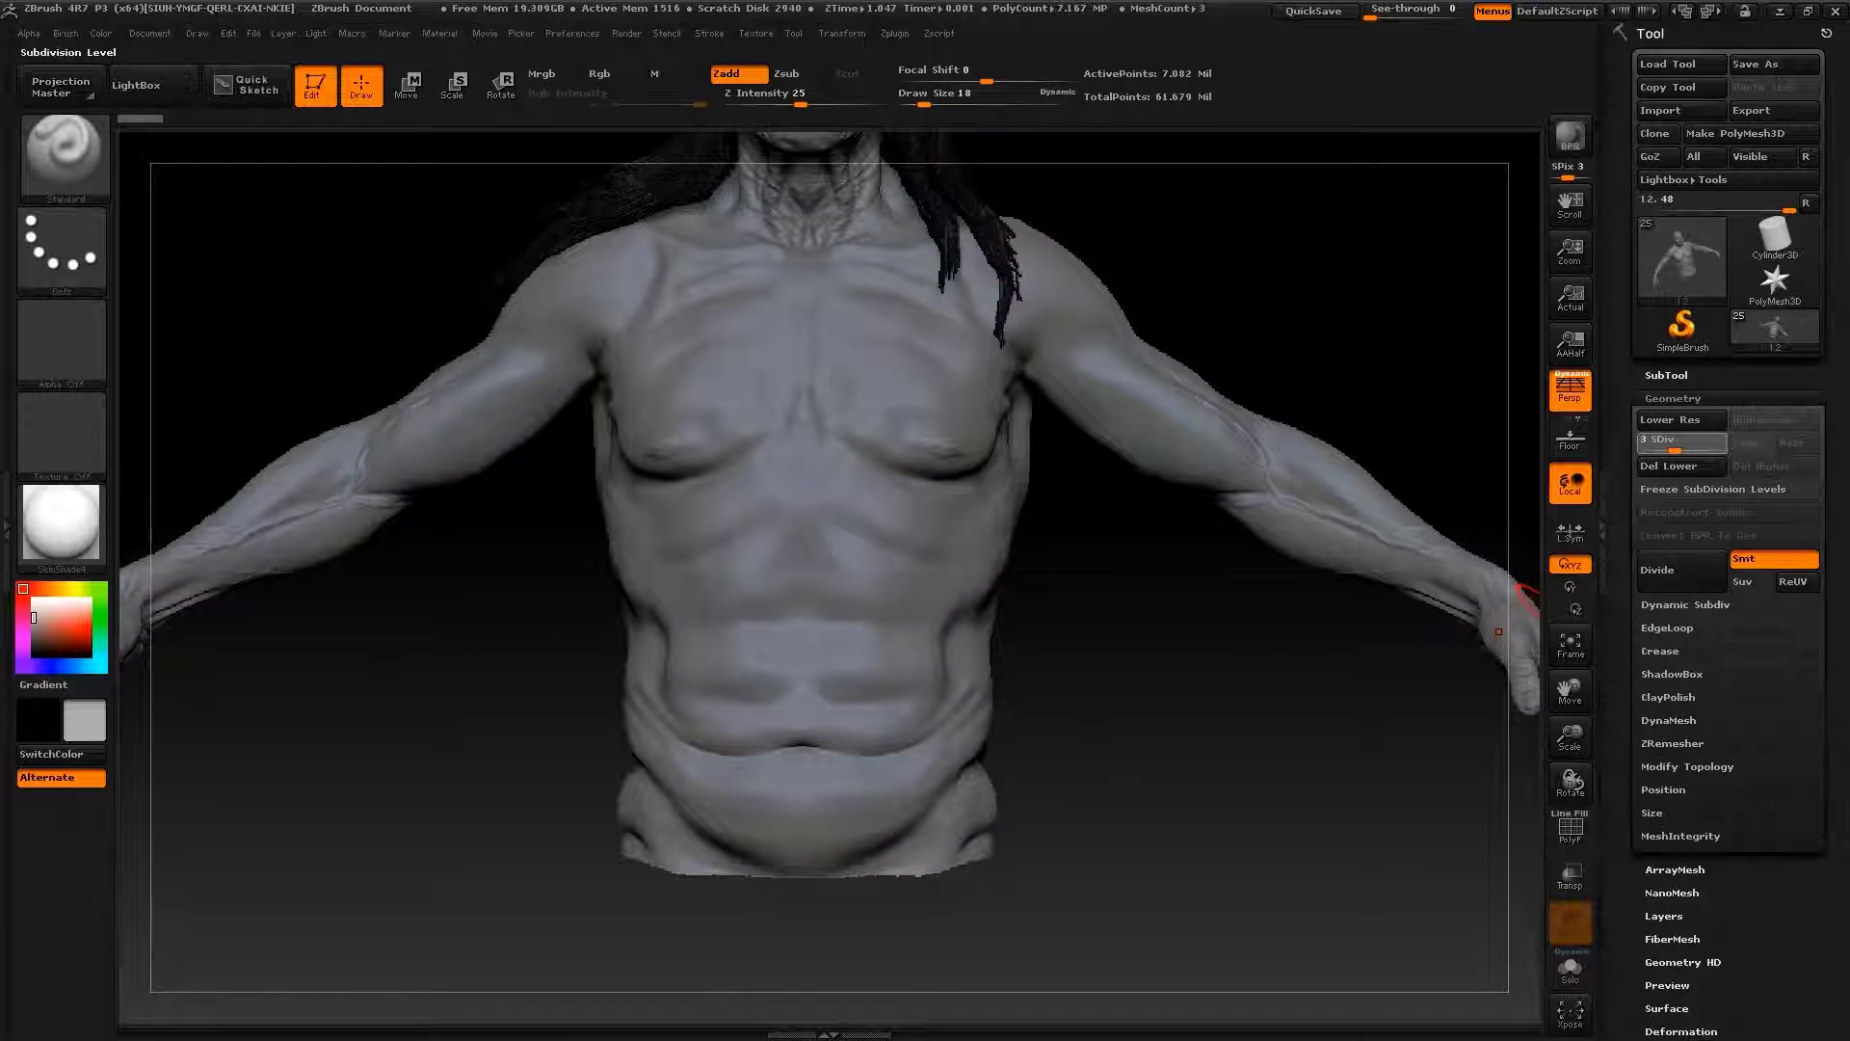
key("shift+d")
Push the torso sides and flanks with a smaller Move brush, orbiting round to the back
key("b")
key("m")
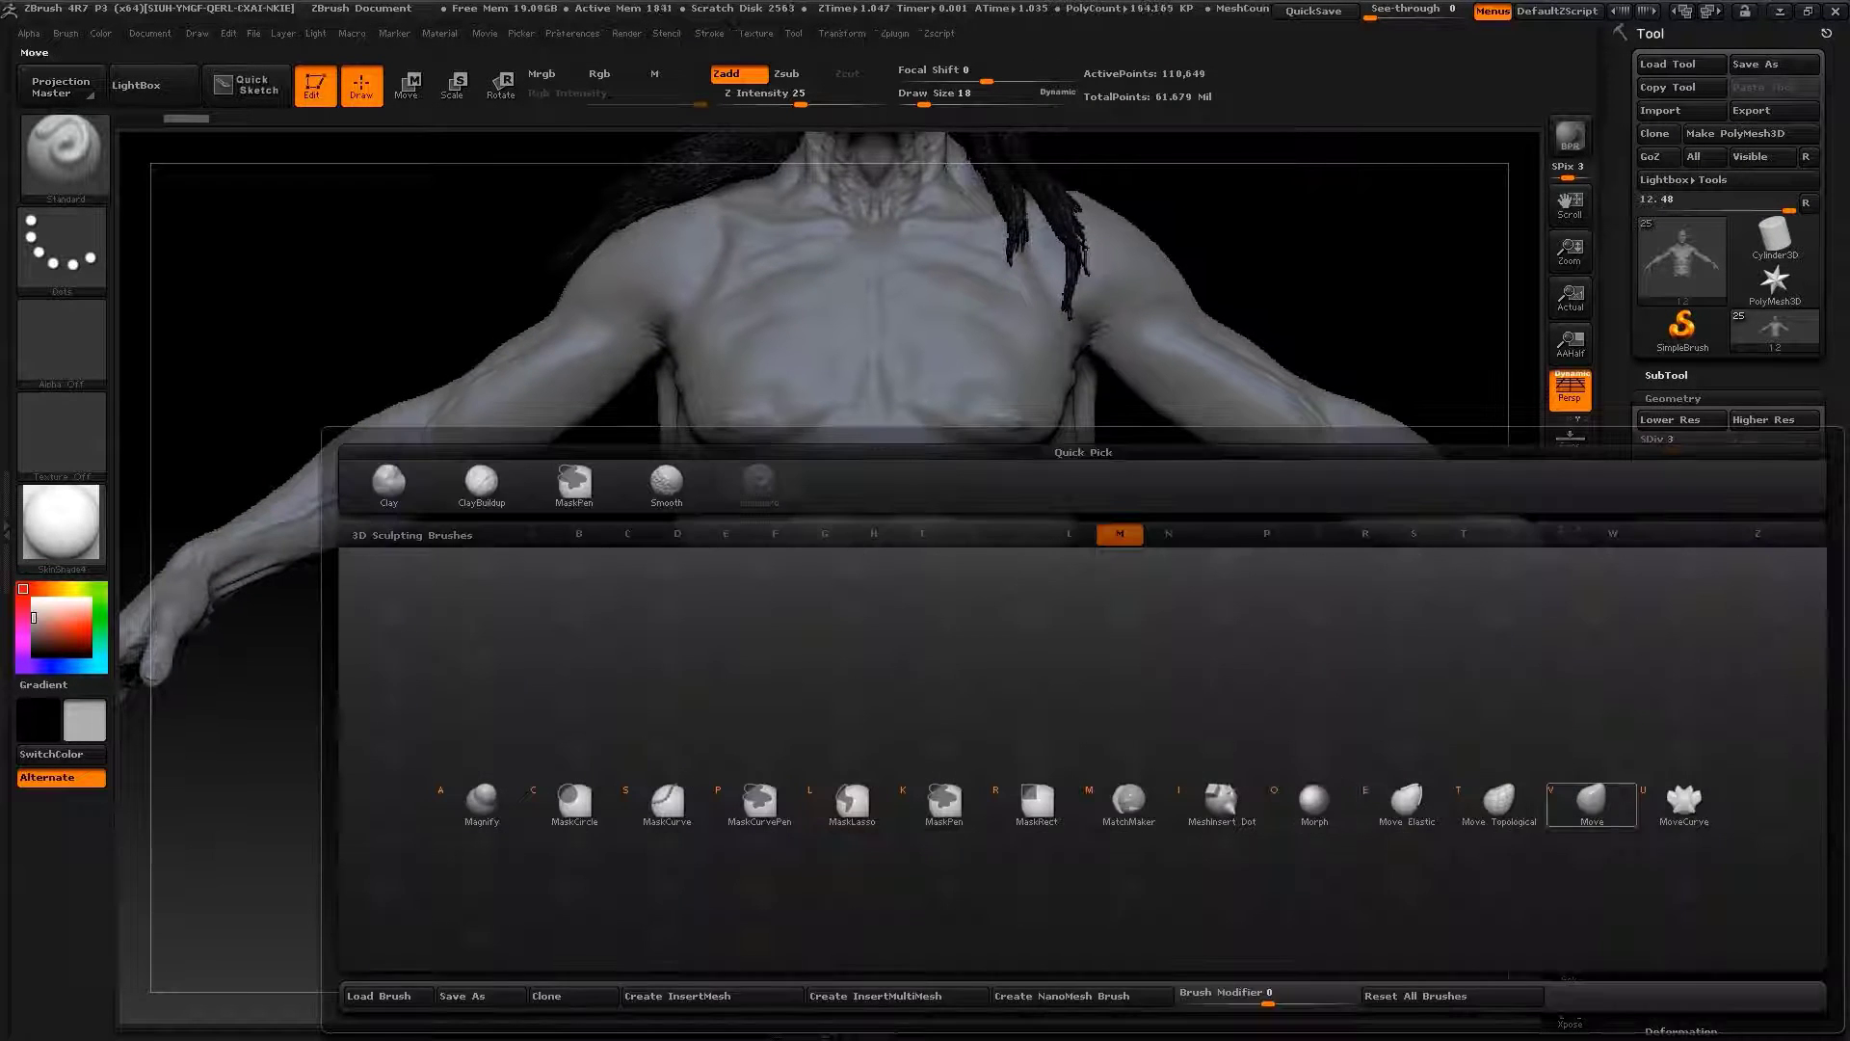
key("v")
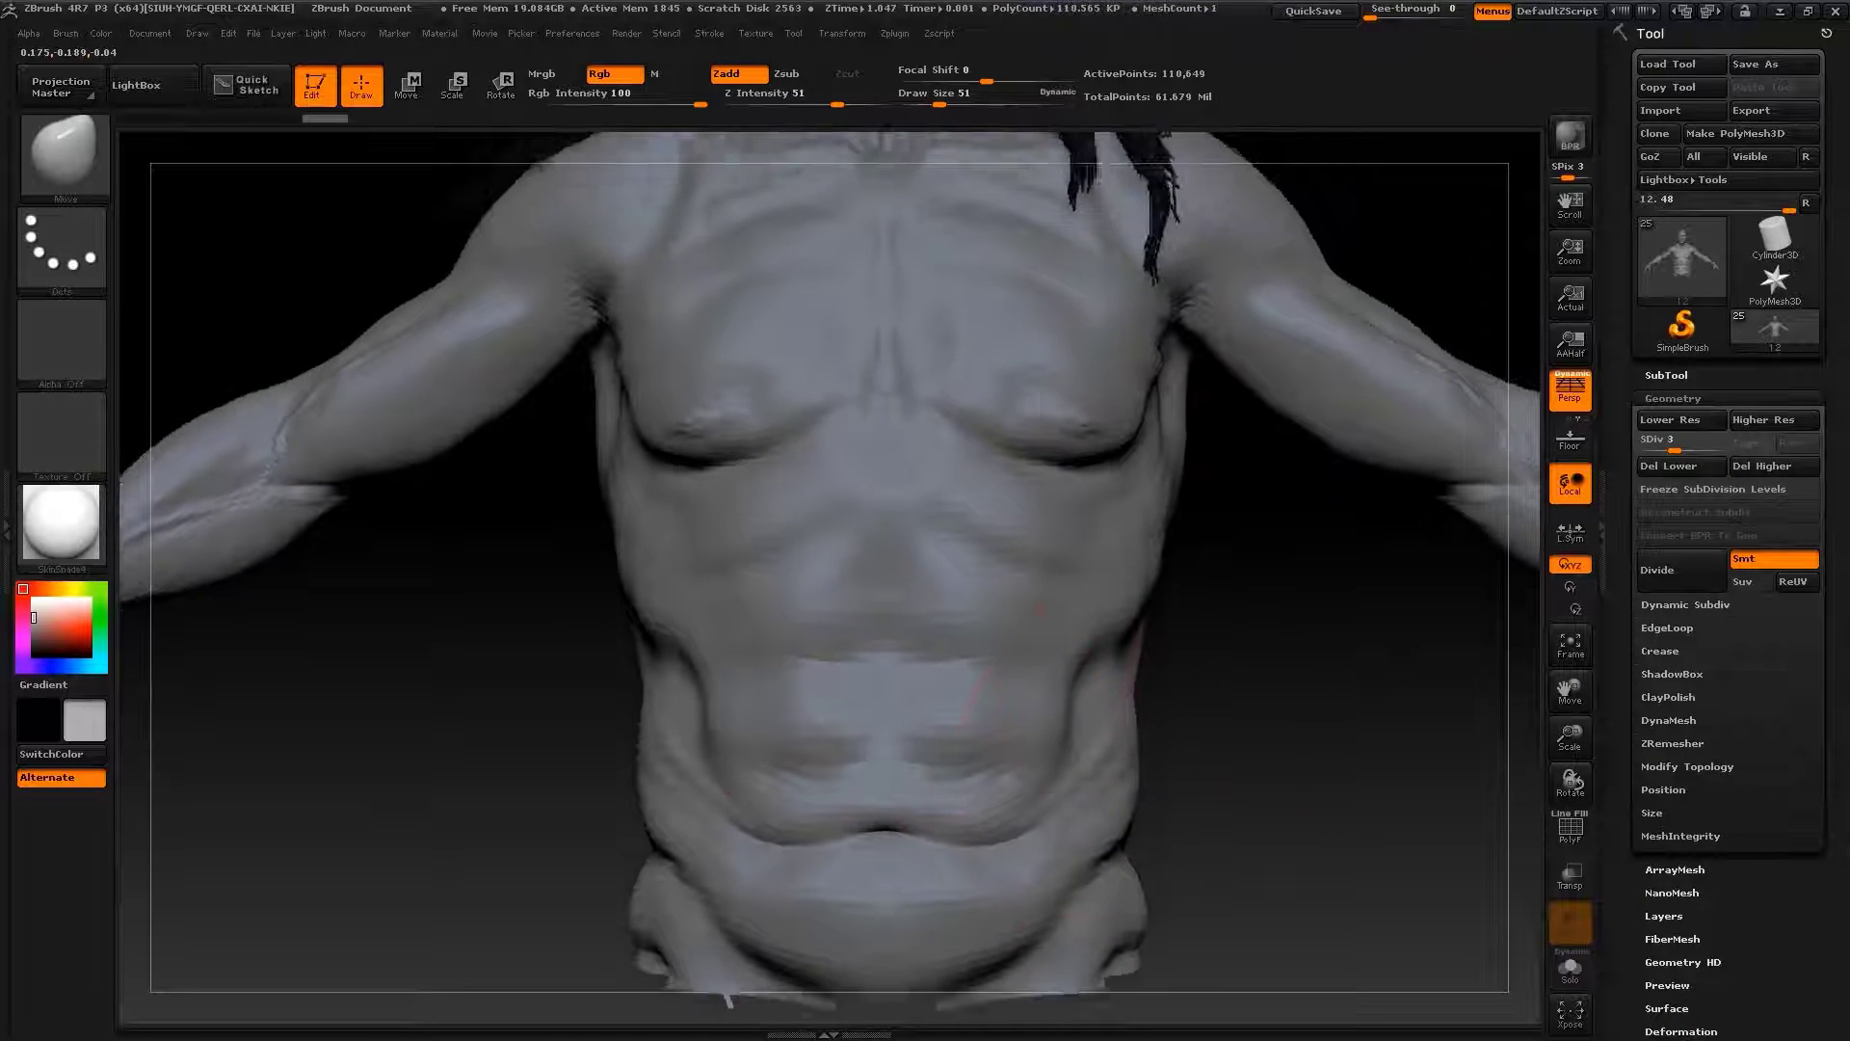
mouse_move(1067, 737)
left_mouse_down("alt")
mouse_move(1047, 689)
mouse_move(1083, 651)
left_mouse_up("alt")
key("s")
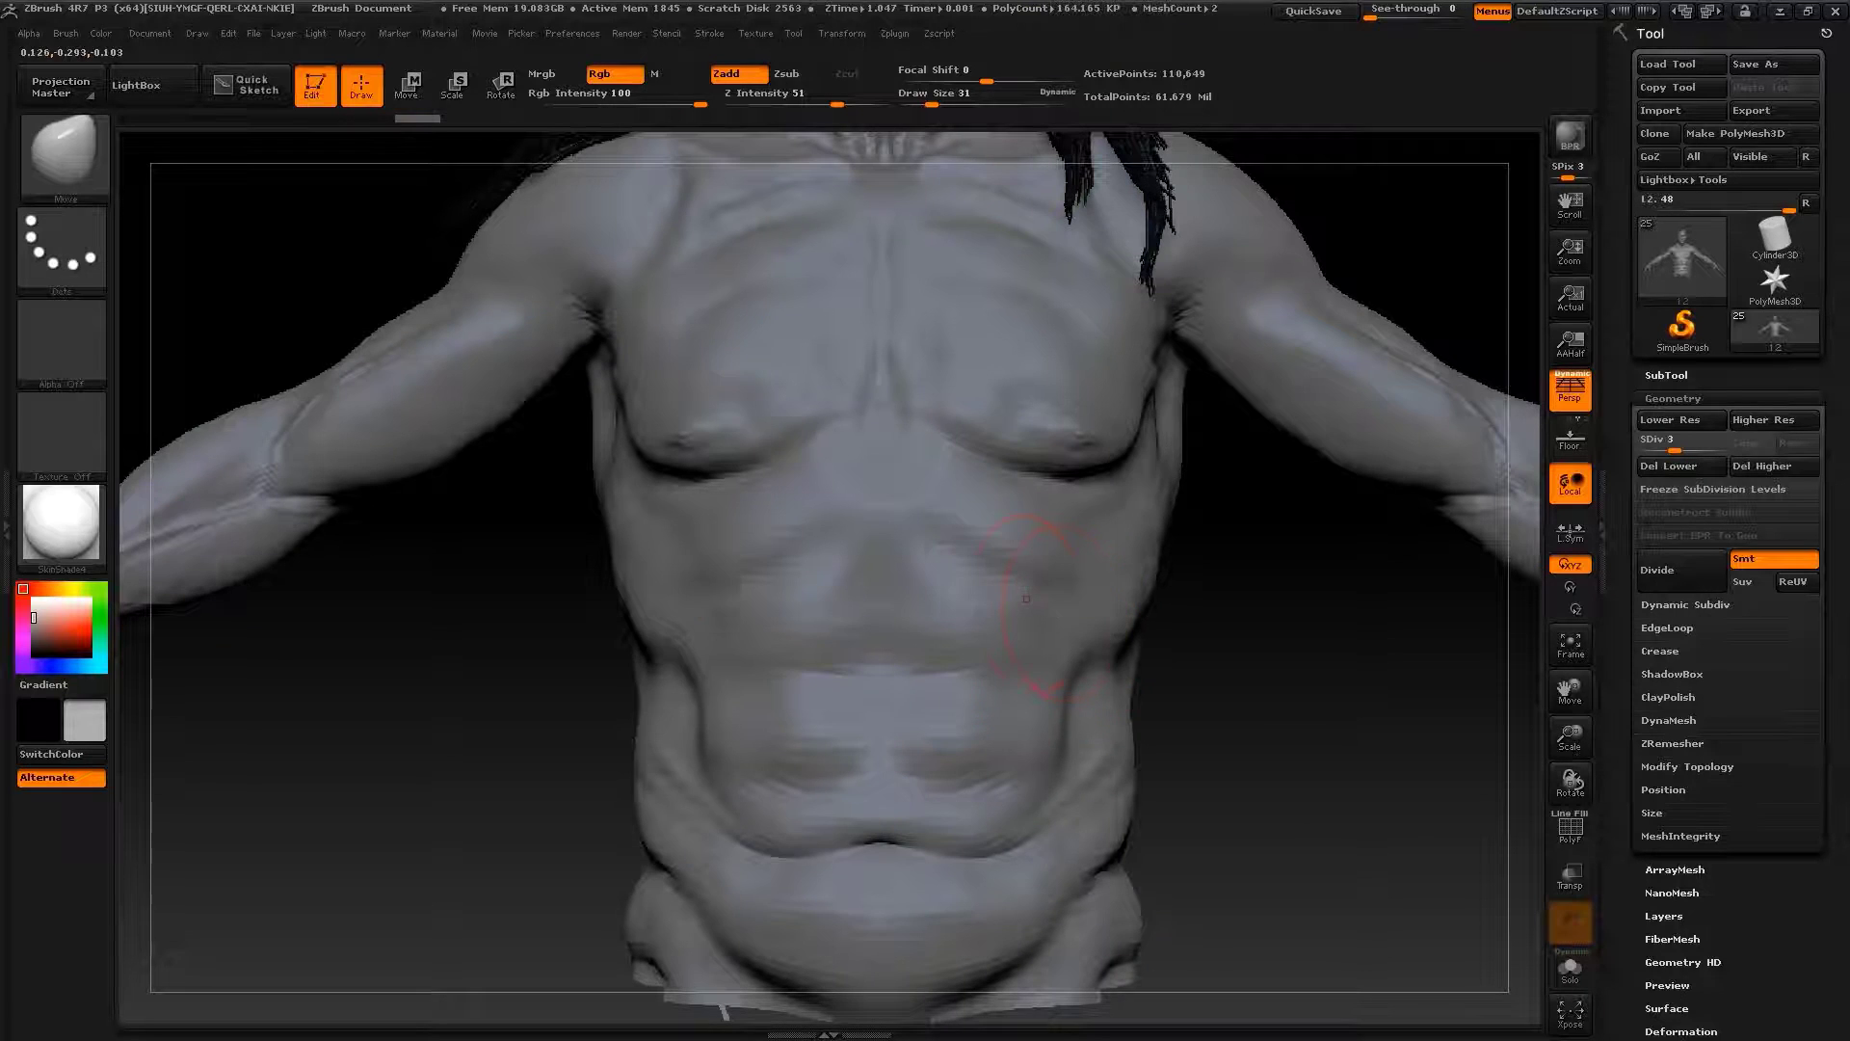
mouse_move(1282, 632)
left_mouse_down()
mouse_move(969, 503)
mouse_move(1012, 496)
mouse_move(857, 522)
left_mouse_up()
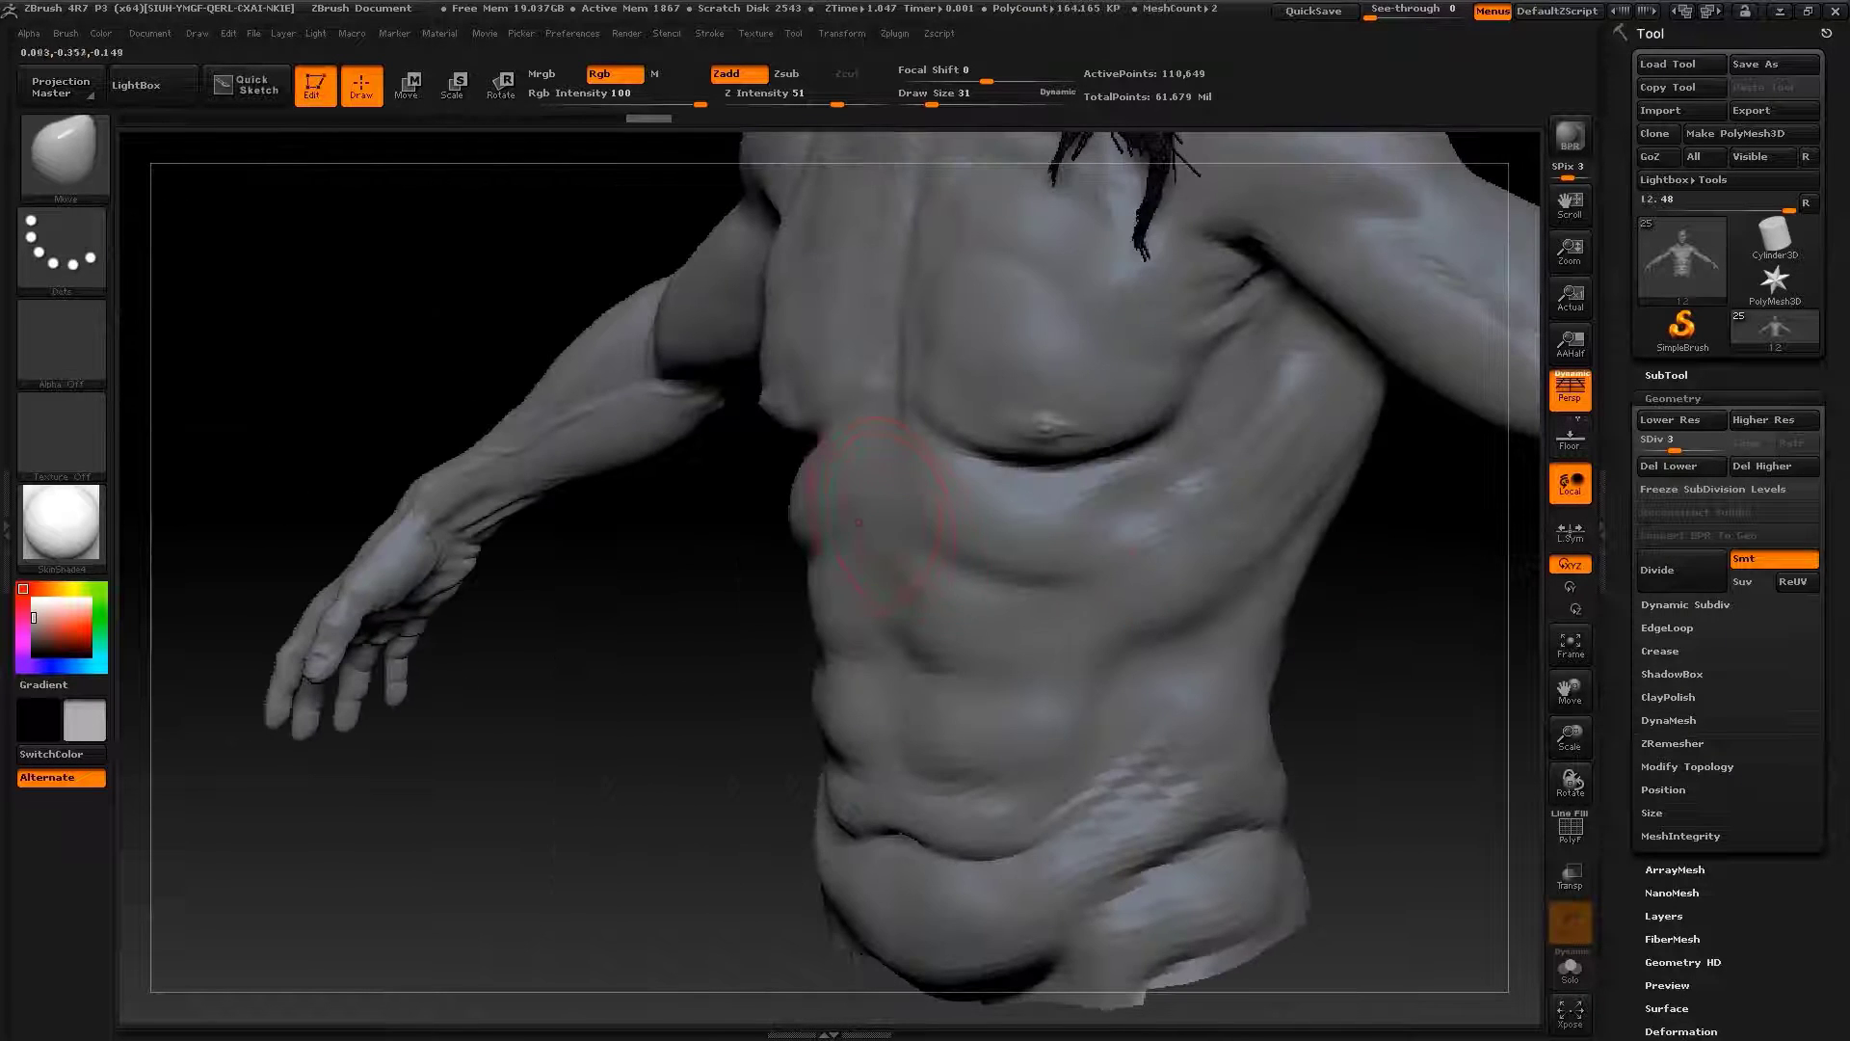
left_click_drag(756, 578, 982, 473)
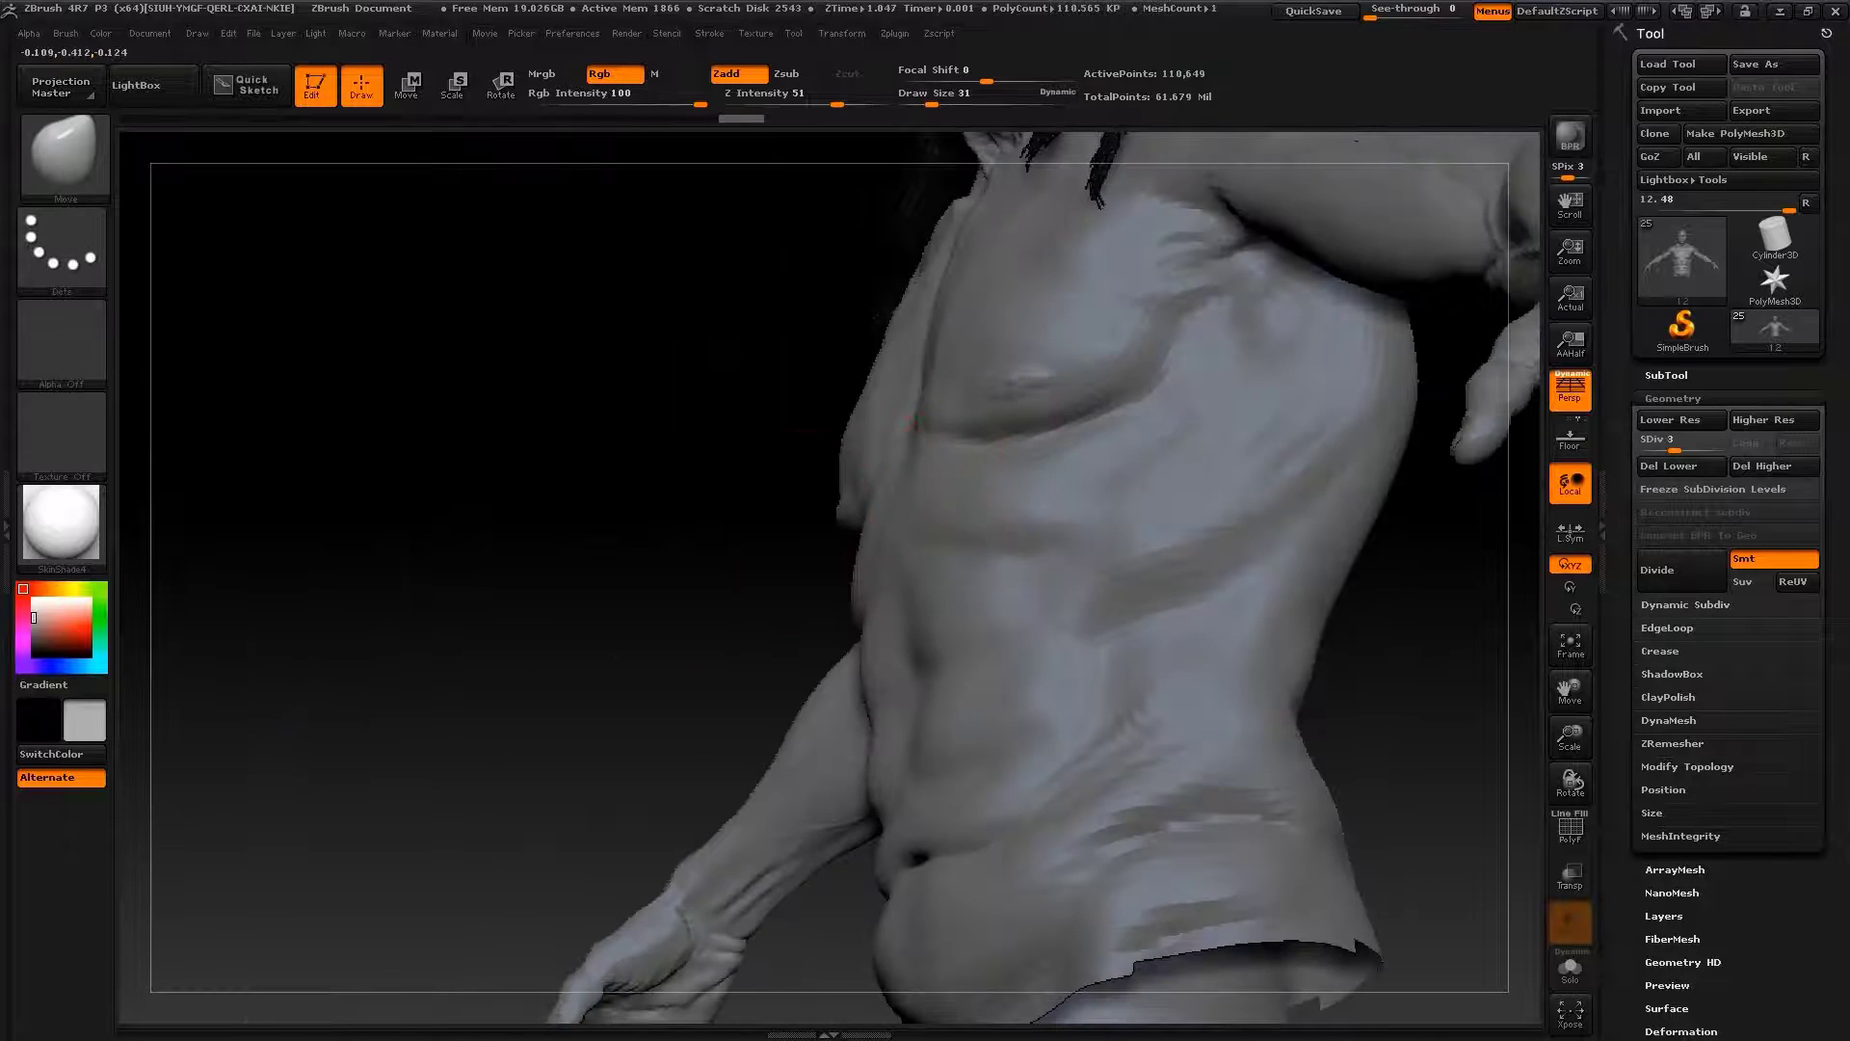
mouse_move(914, 421)
left_mouse_down()
mouse_move(1096, 722)
mouse_move(933, 628)
left_mouse_up()
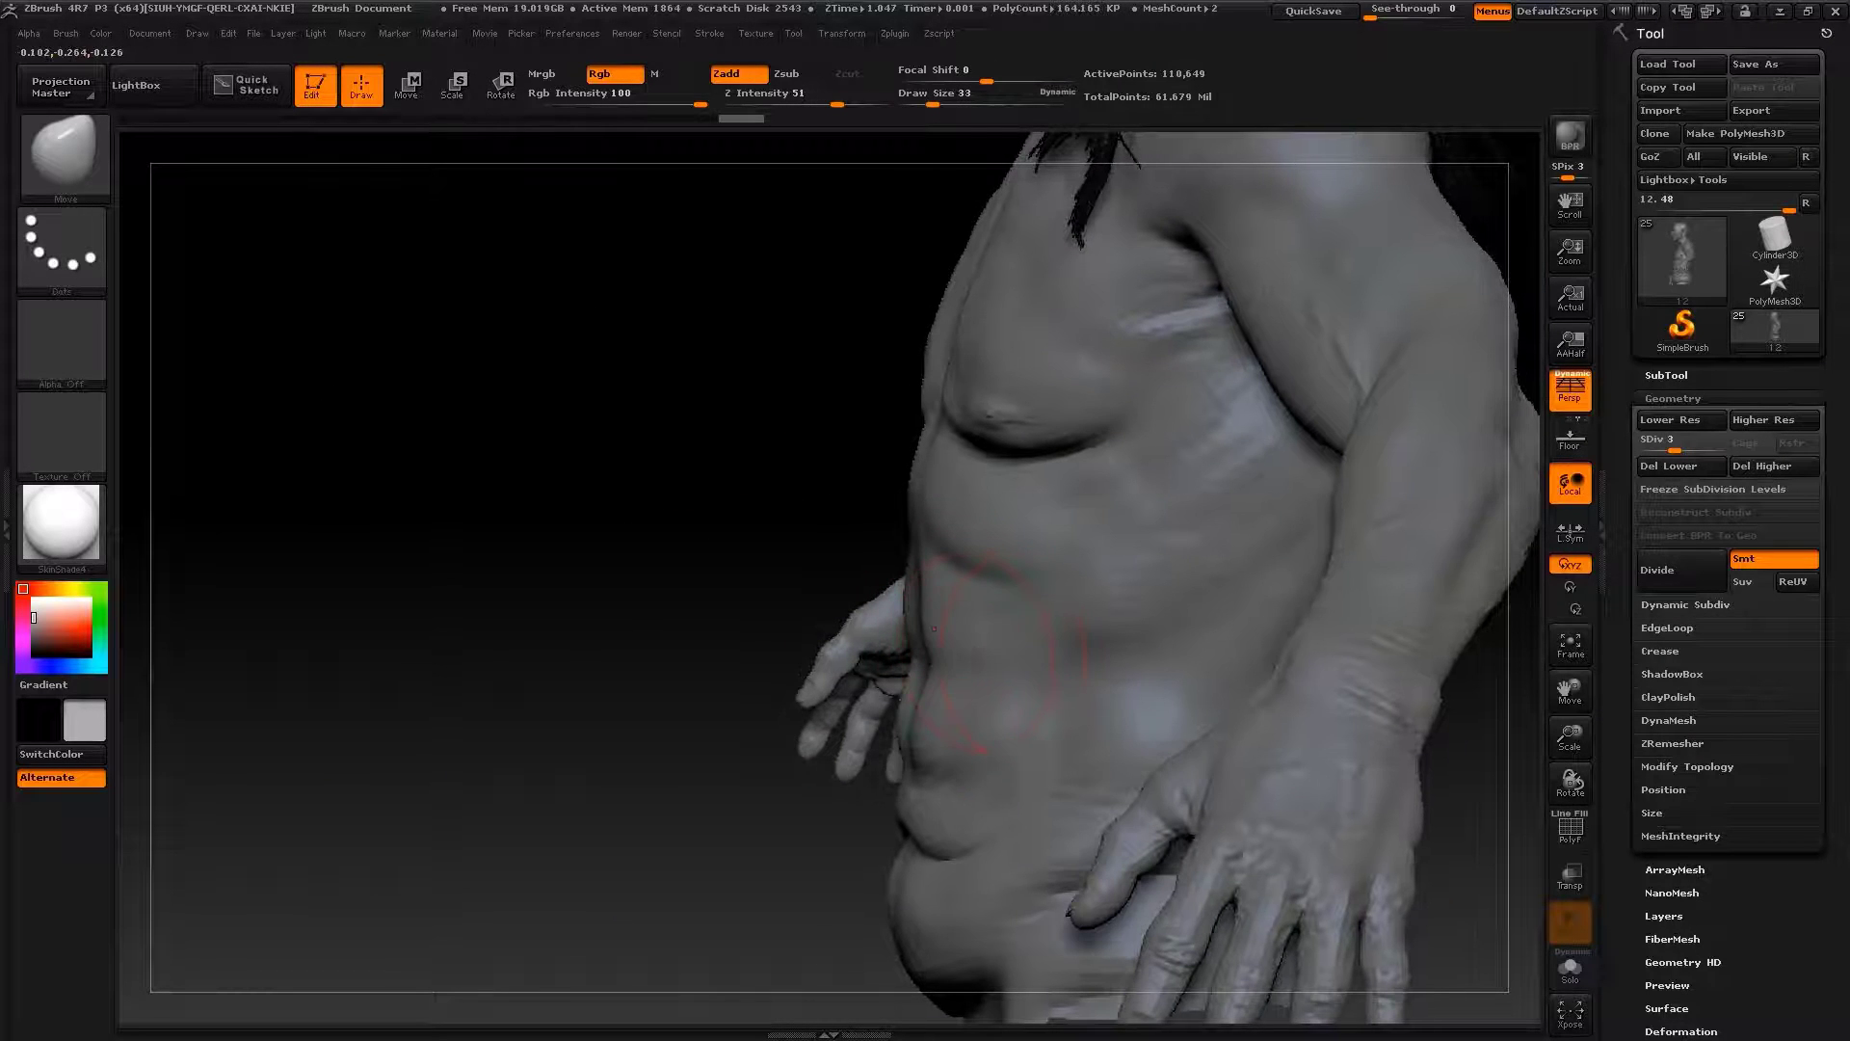
mouse_move(991, 497)
left_mouse_down()
mouse_move(1232, 671)
mouse_move(1330, 662)
mouse_move(1205, 598)
mouse_move(1156, 540)
mouse_move(1198, 661)
mouse_move(964, 674)
mouse_move(885, 792)
mouse_move(1066, 579)
mouse_move(915, 791)
left_mouse_up()
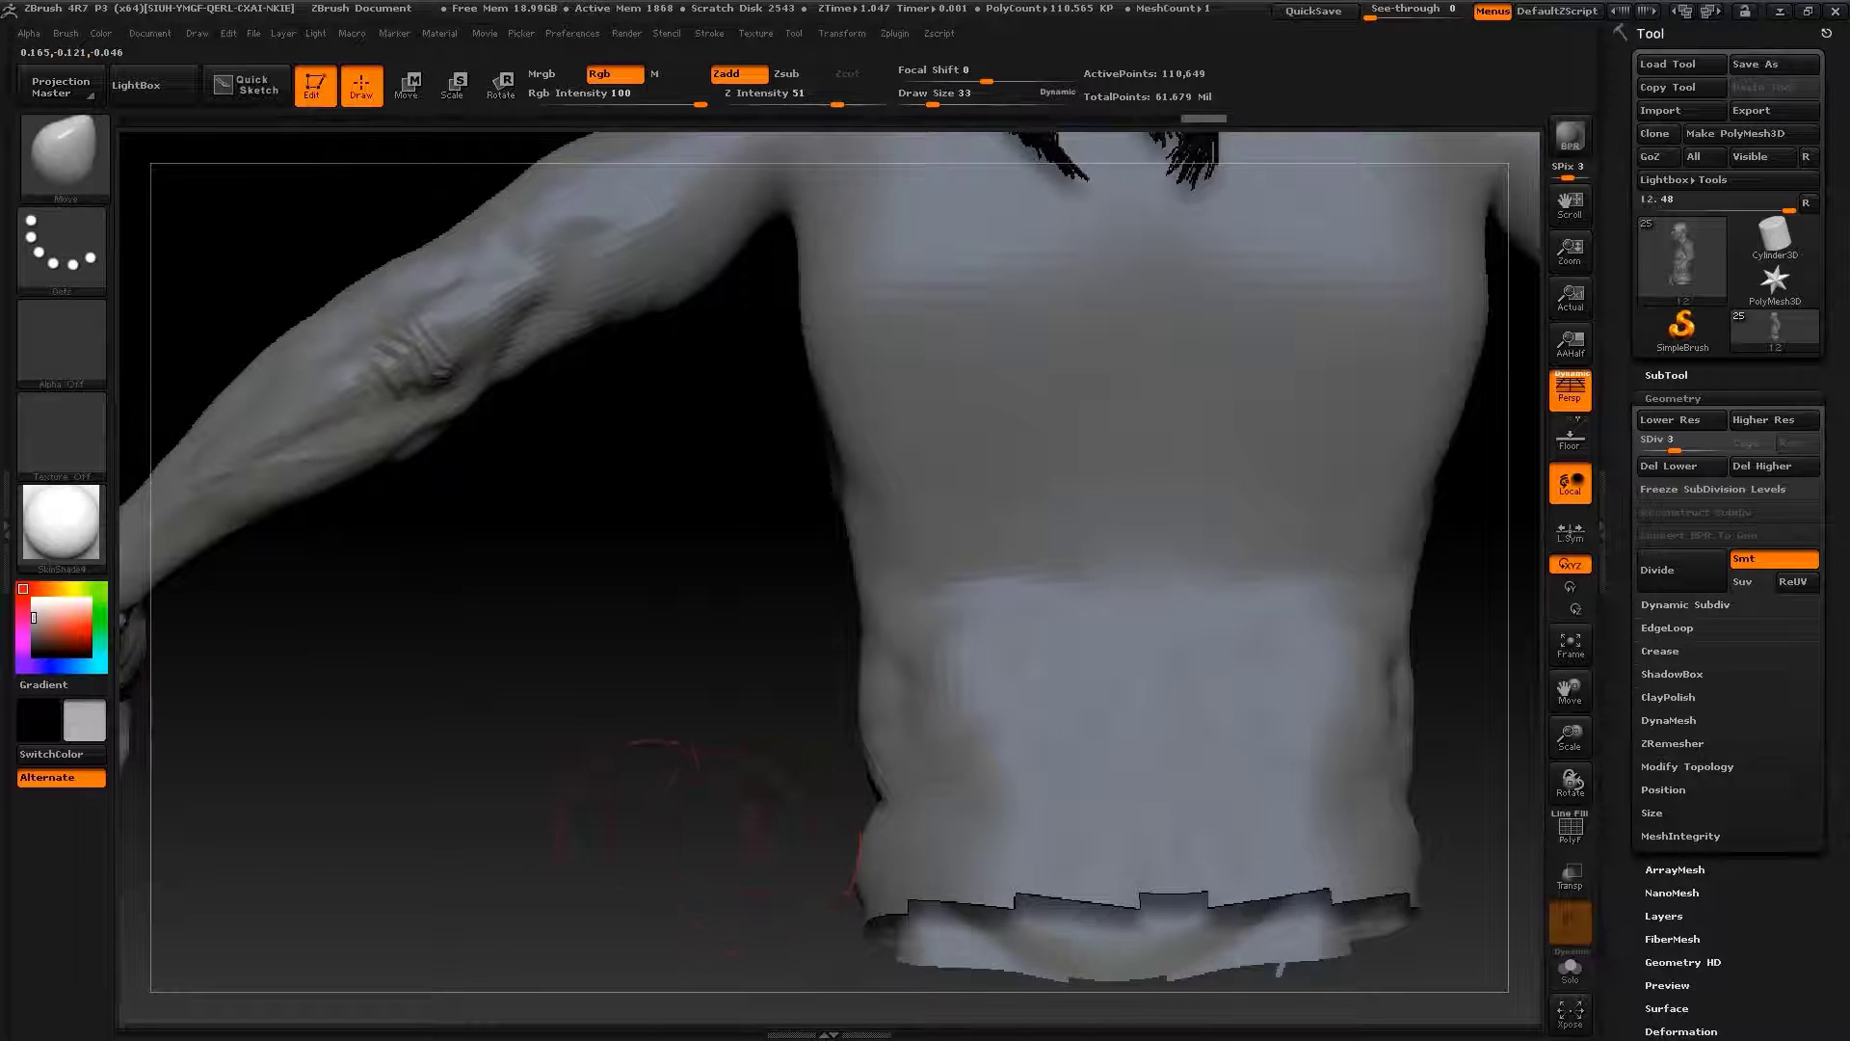
left_click_drag(709, 839, 1279, 703)
Step up one subdivision level and carve the spine groove with an enlarged Standard brush
key("ctrl+d")
key("b")
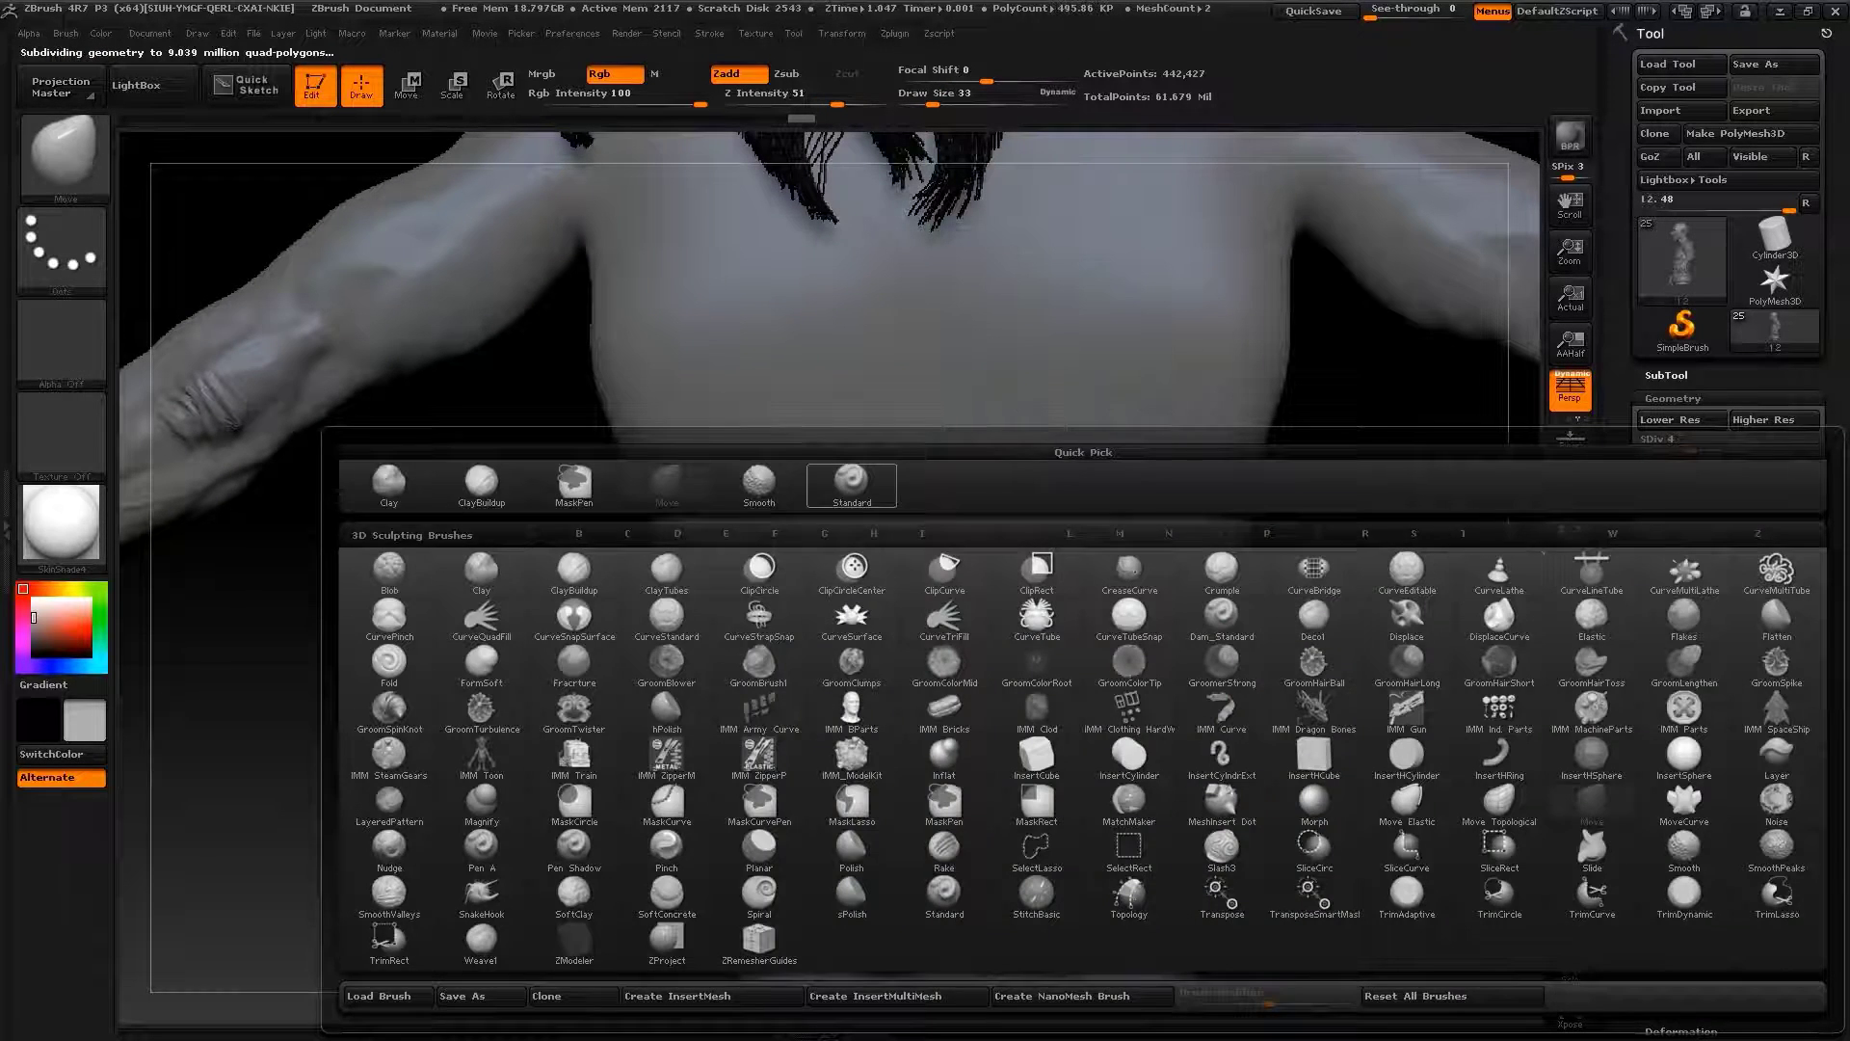
key("s")
key("t")
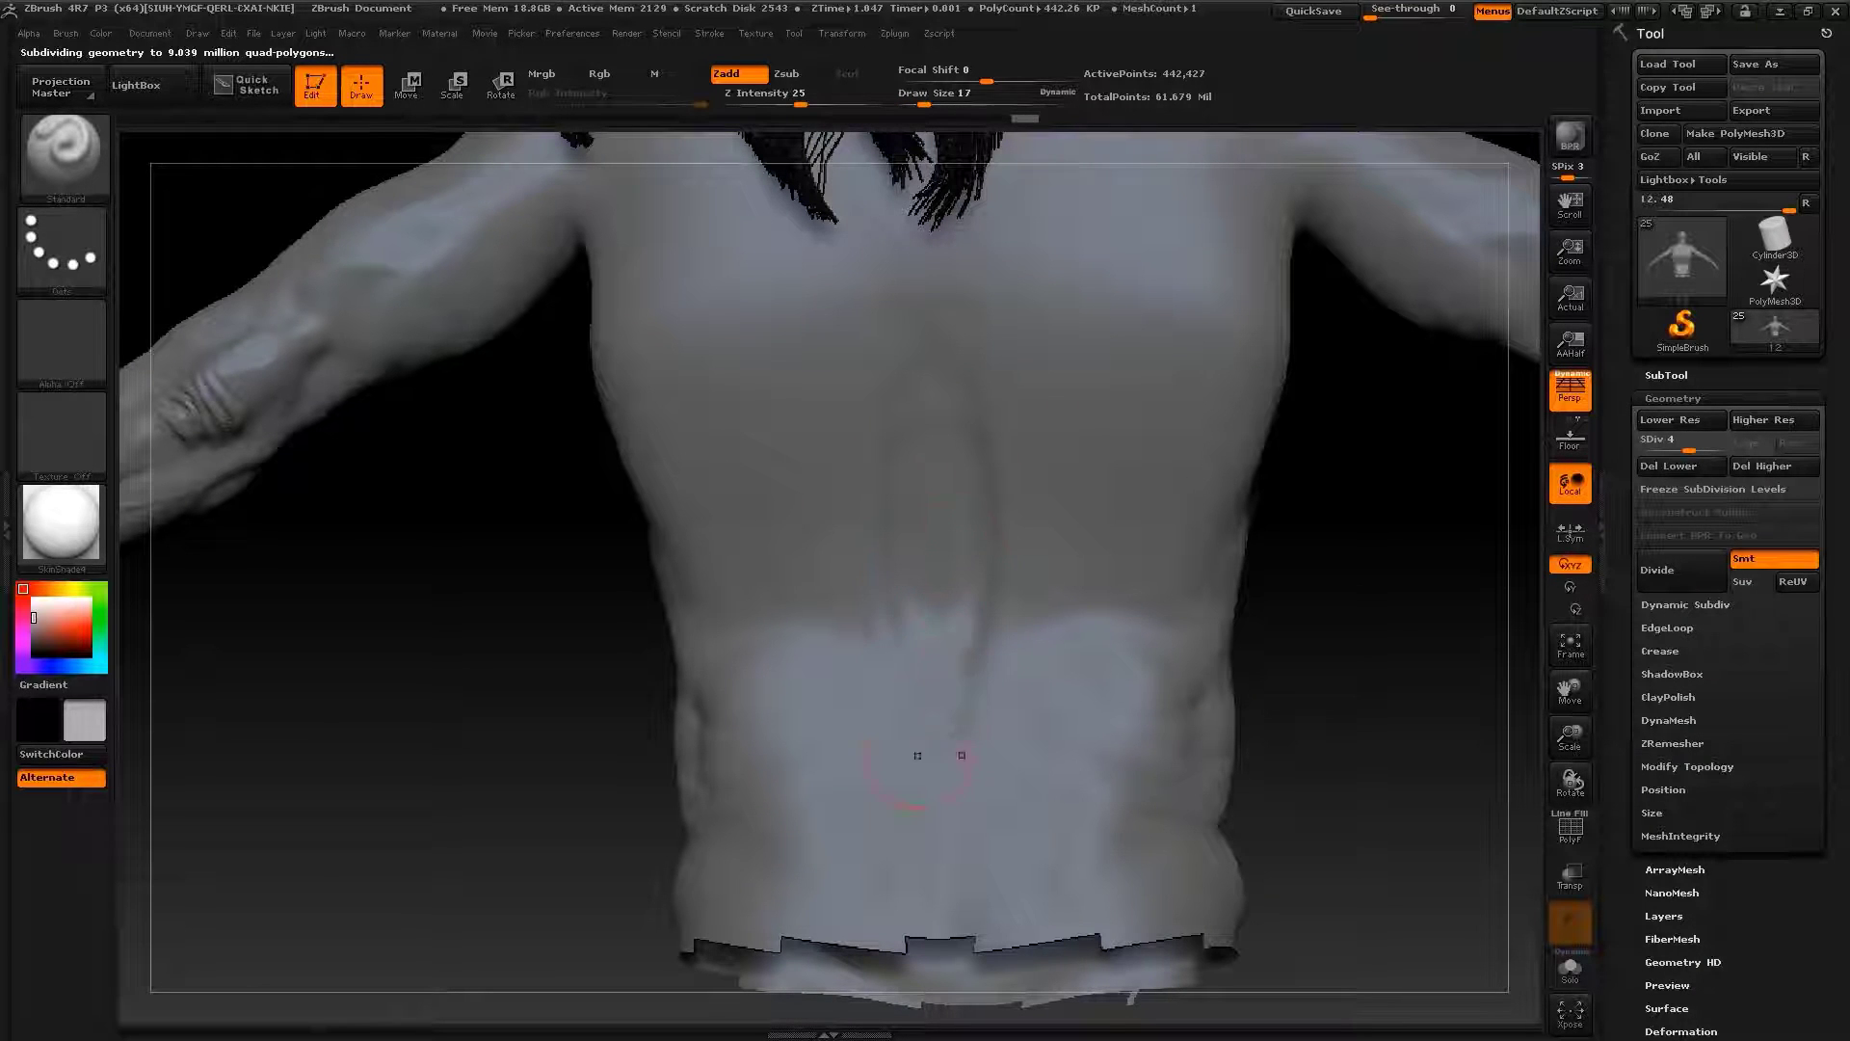
key("s")
left_click(946, 761)
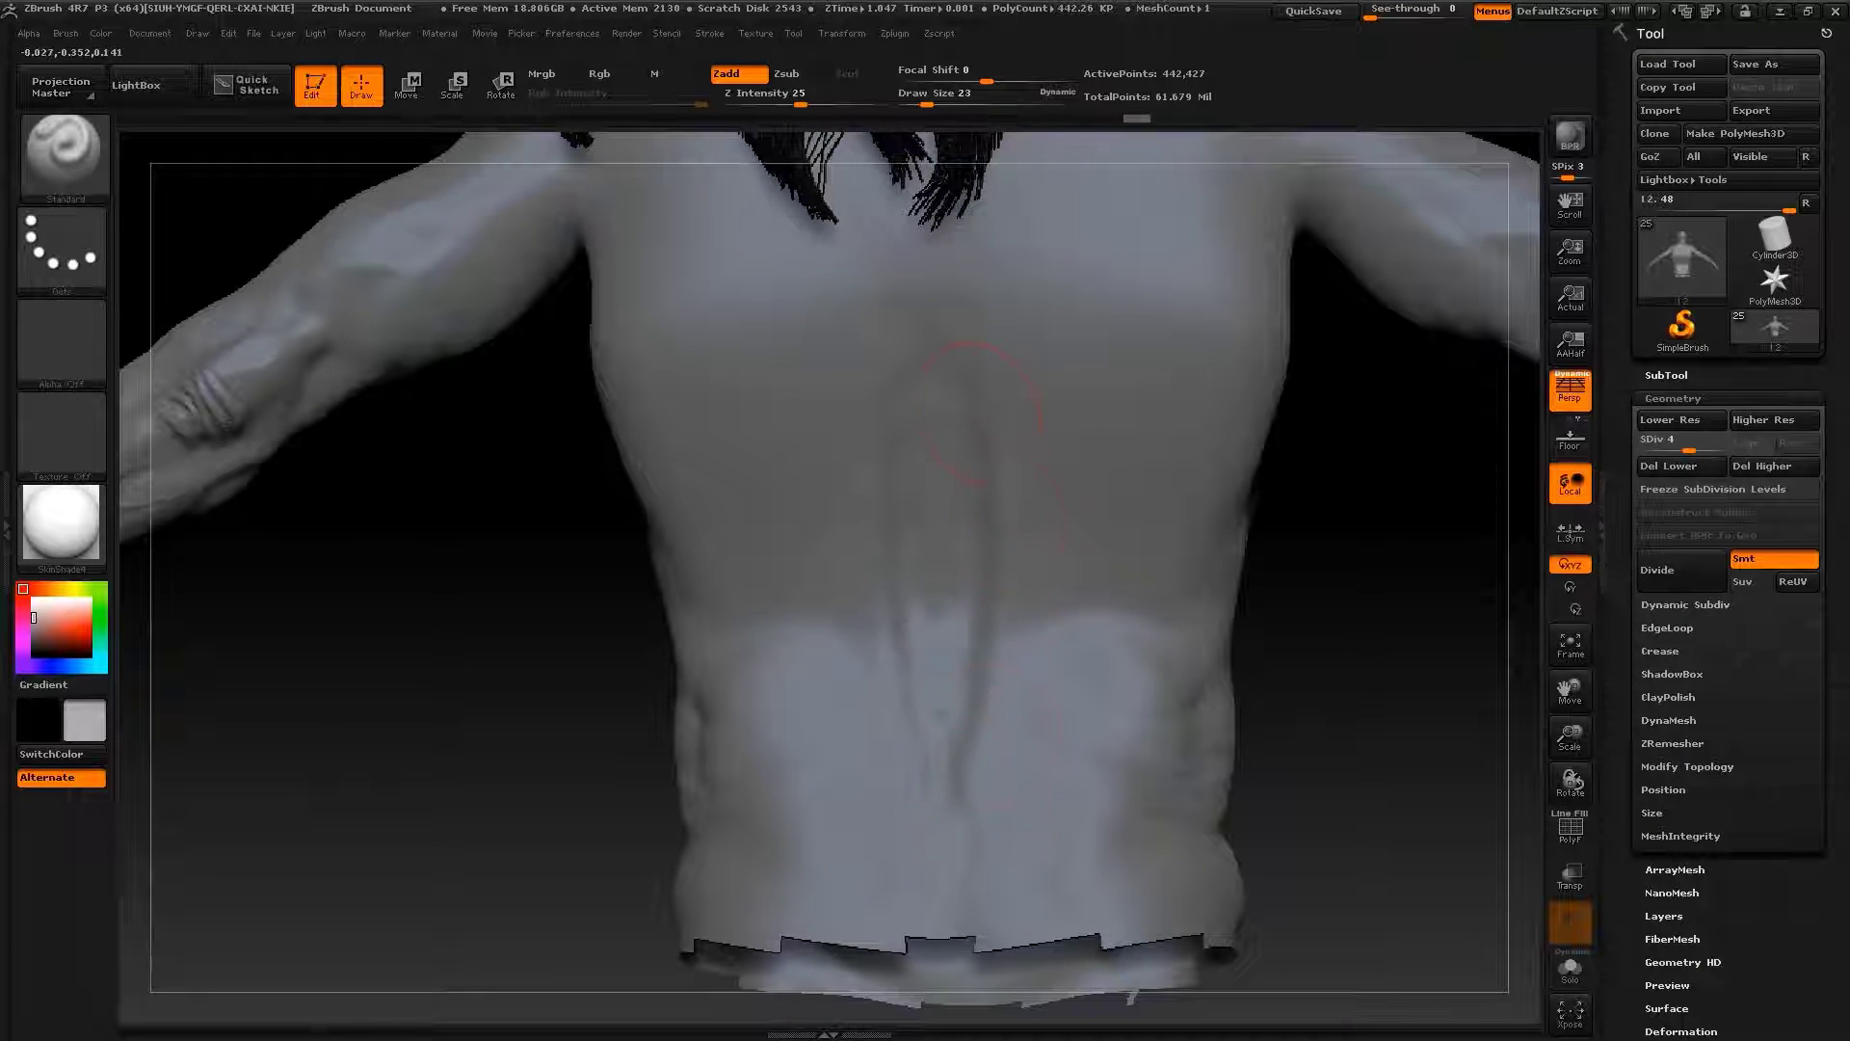
left_click_drag(1495, 620, 1012, 611)
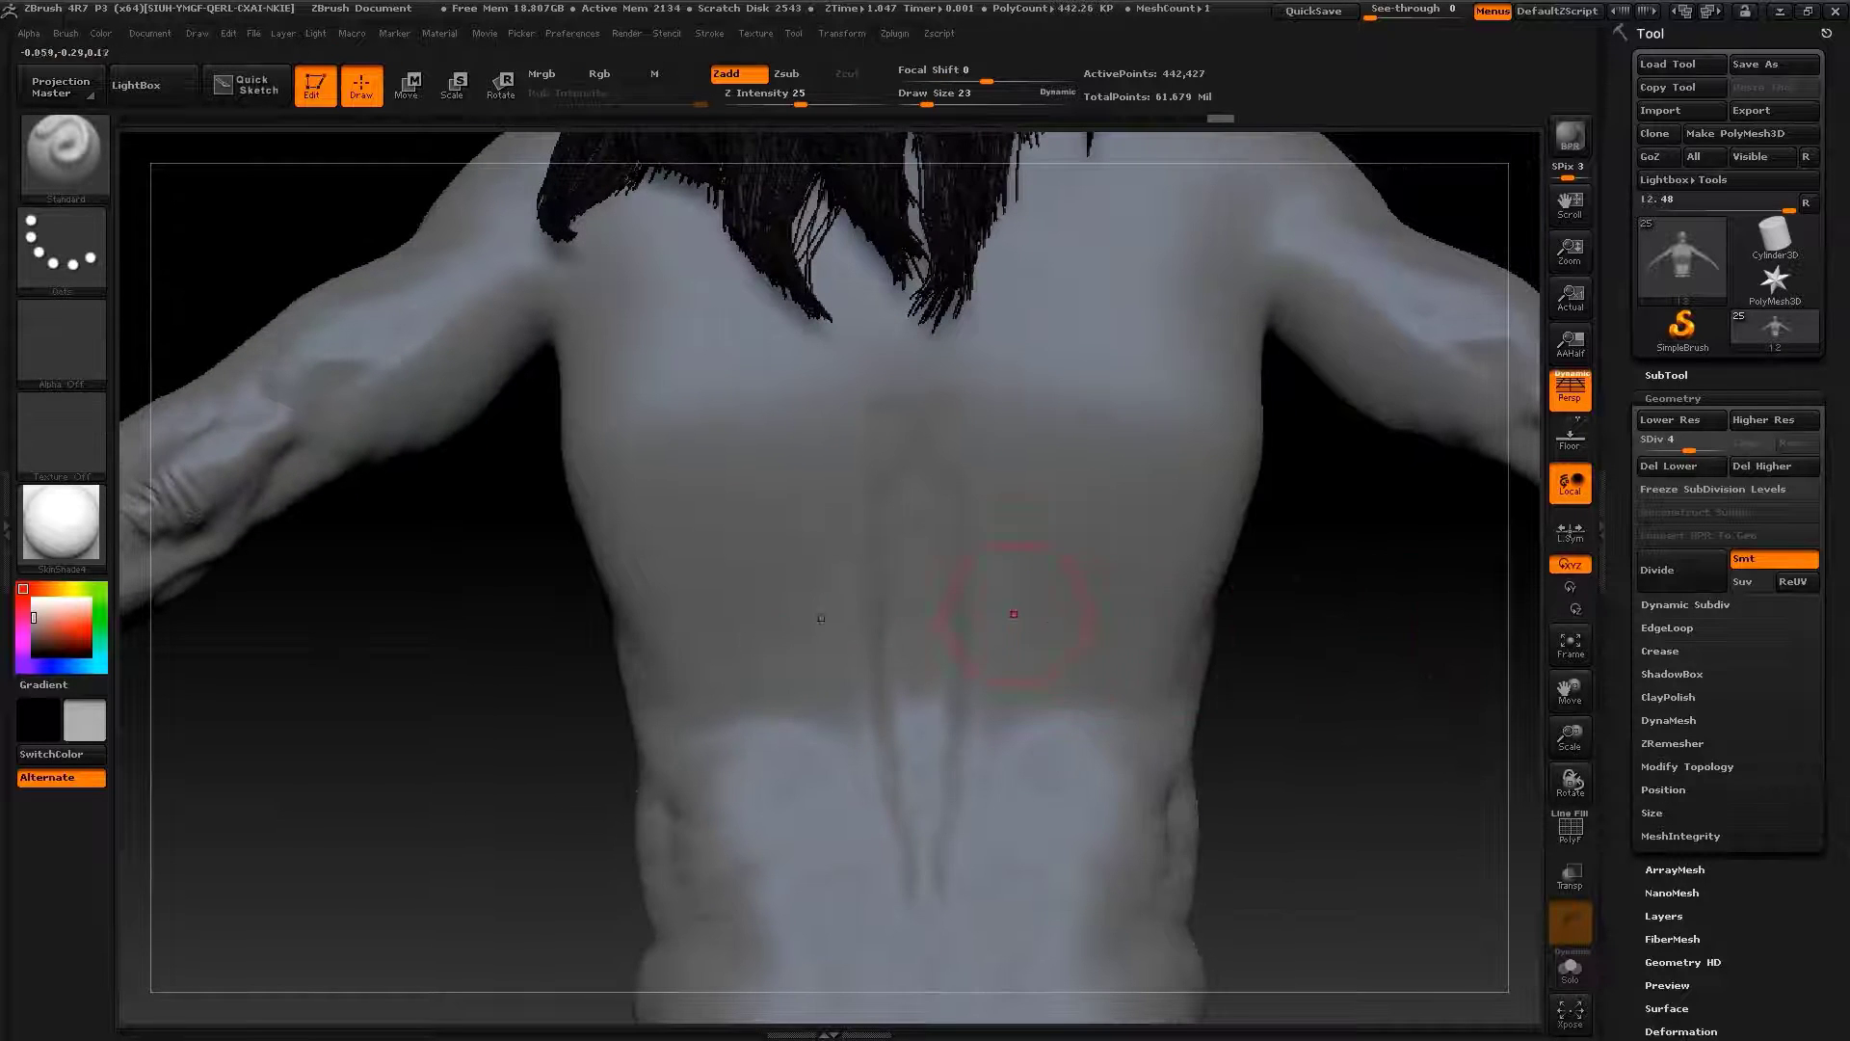
key("s")
left_click(993, 612)
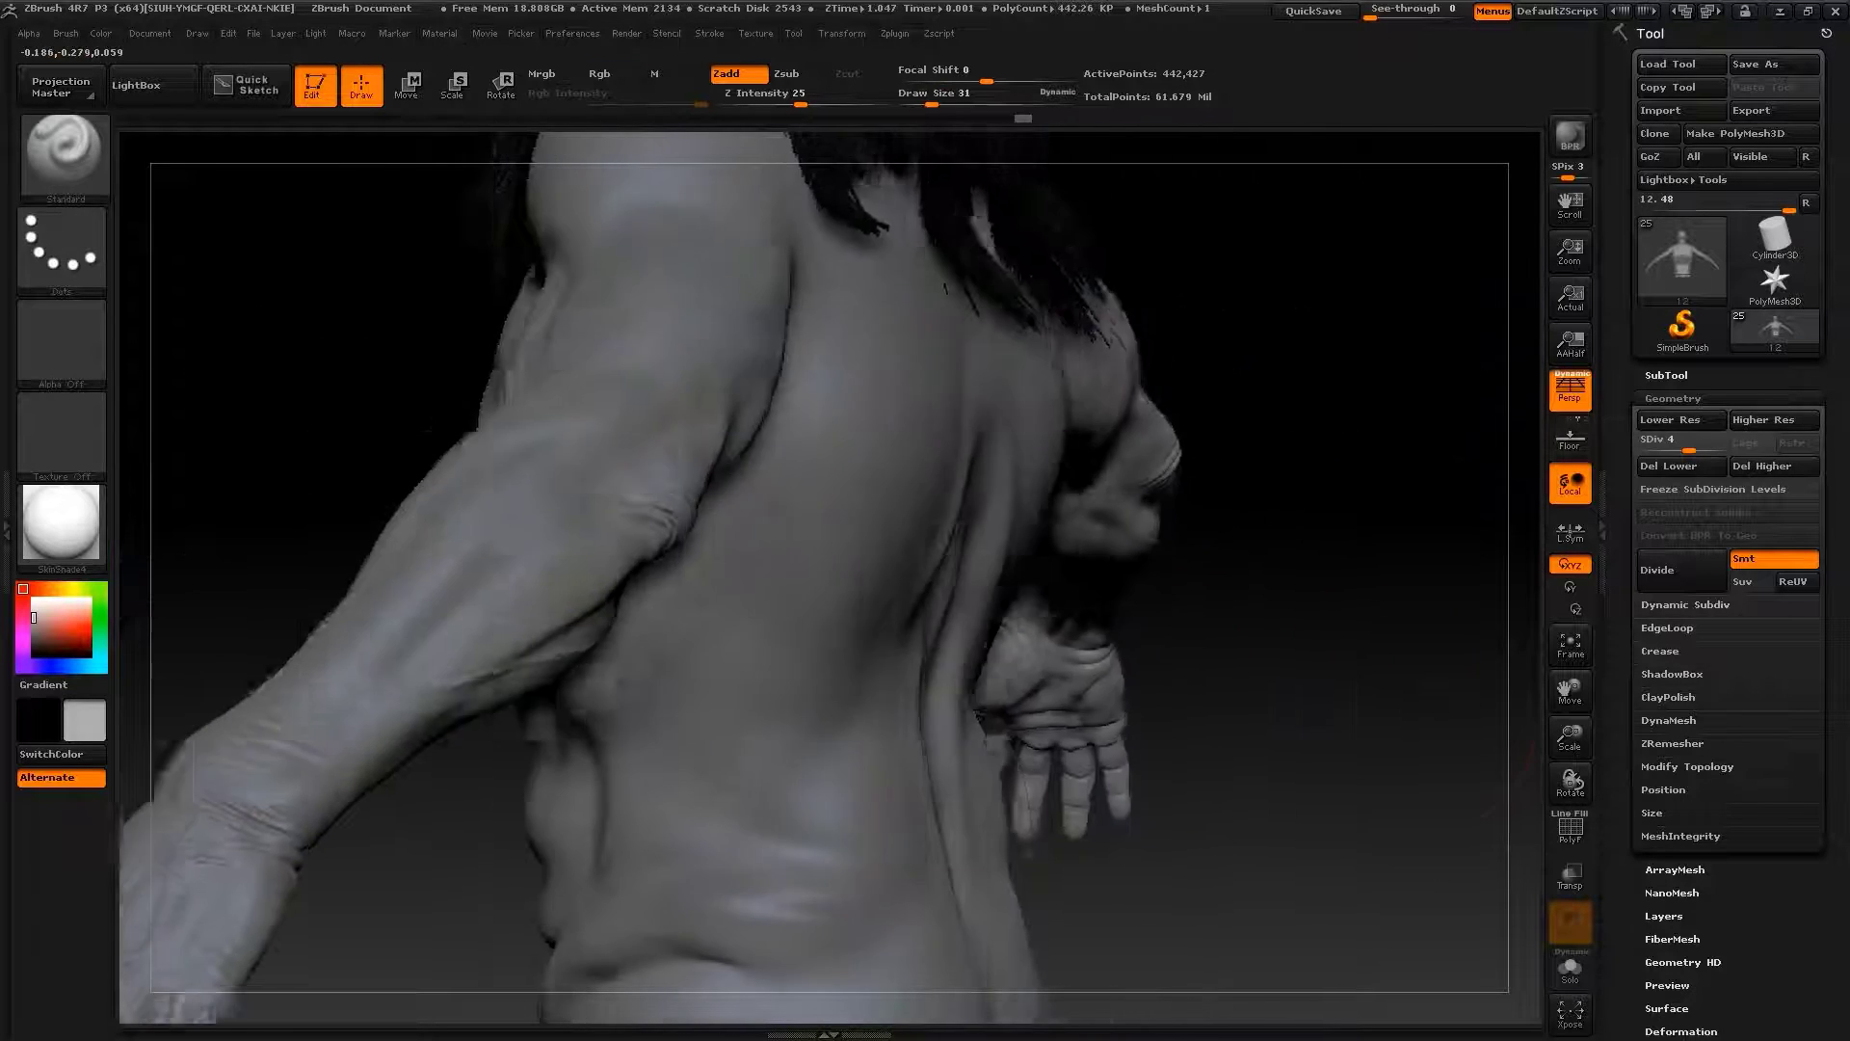
Hide the hair subtool in the SubTool list to expose the whole back
left_click_drag(929, 539, 1532, 472)
left_click(1667, 375)
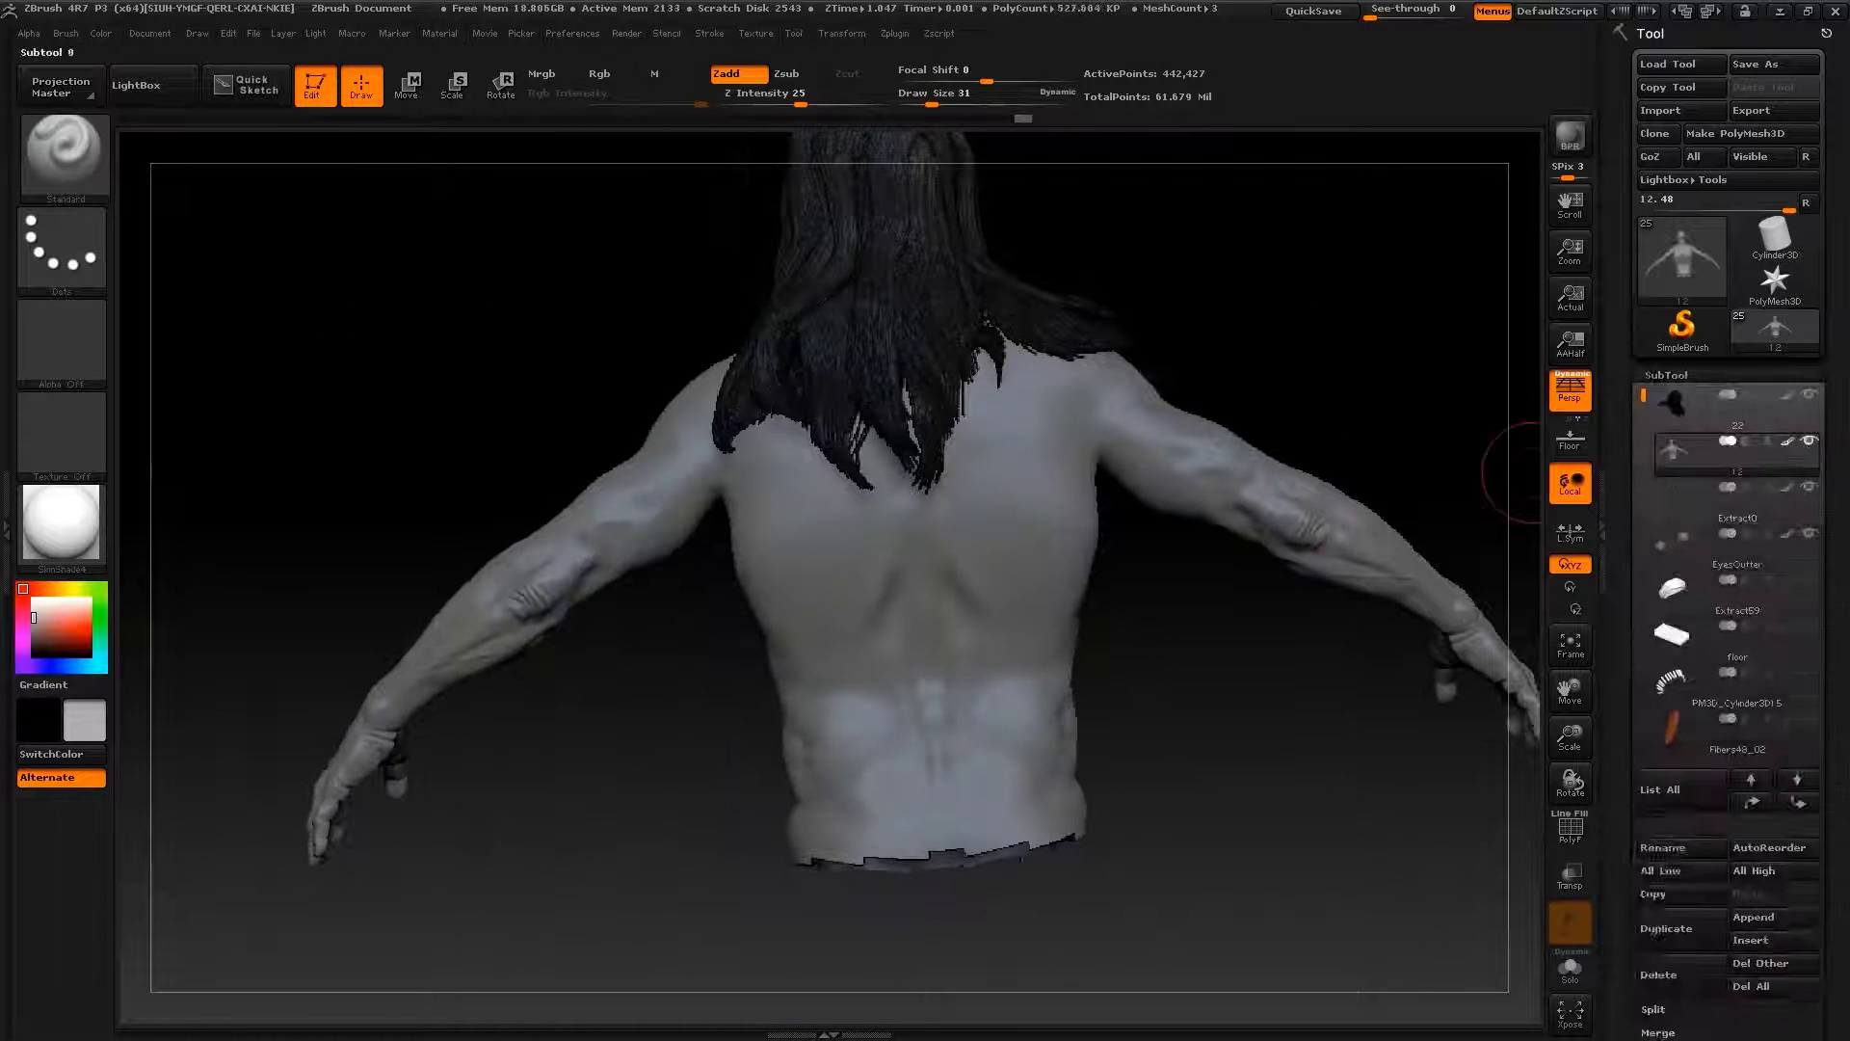
left_click(1809, 279)
left_click_drag(1156, 662, 1156, 539, "alt")
Shape the back and front torso with a smaller Move brush
key("b")
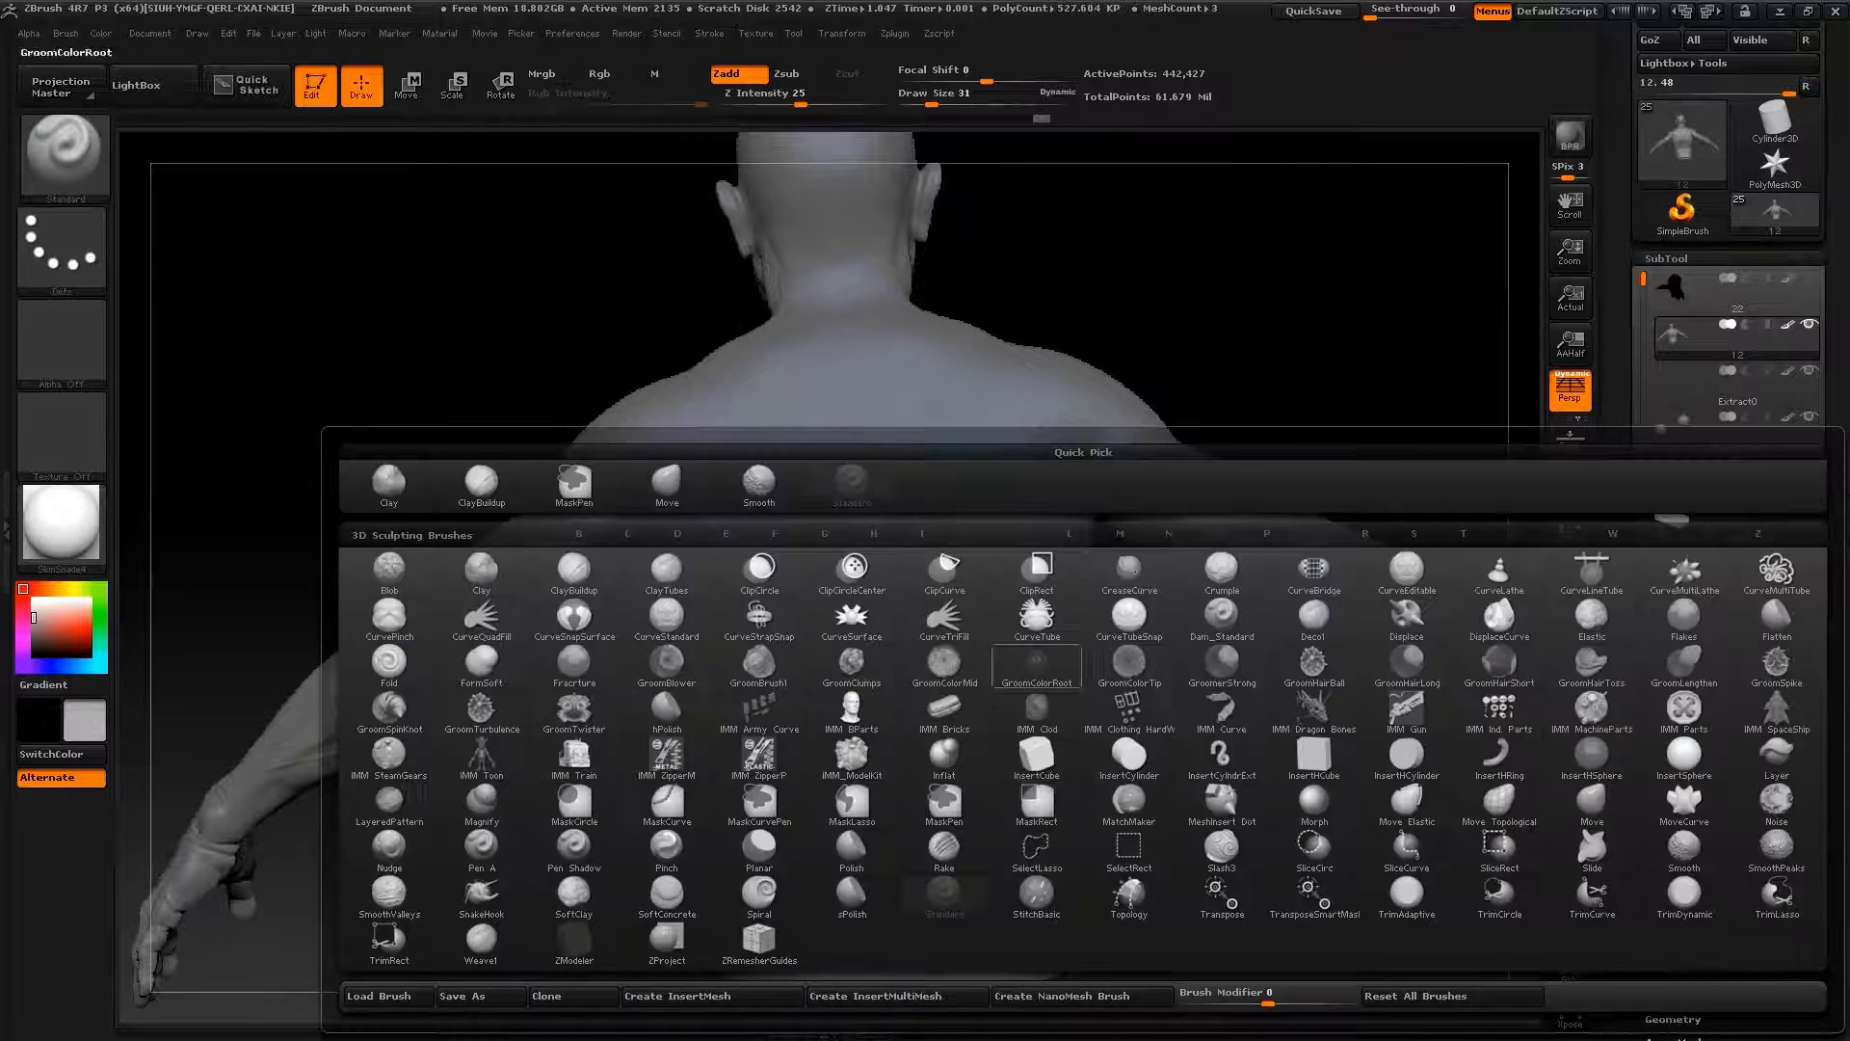
key("m")
key("v")
key("s")
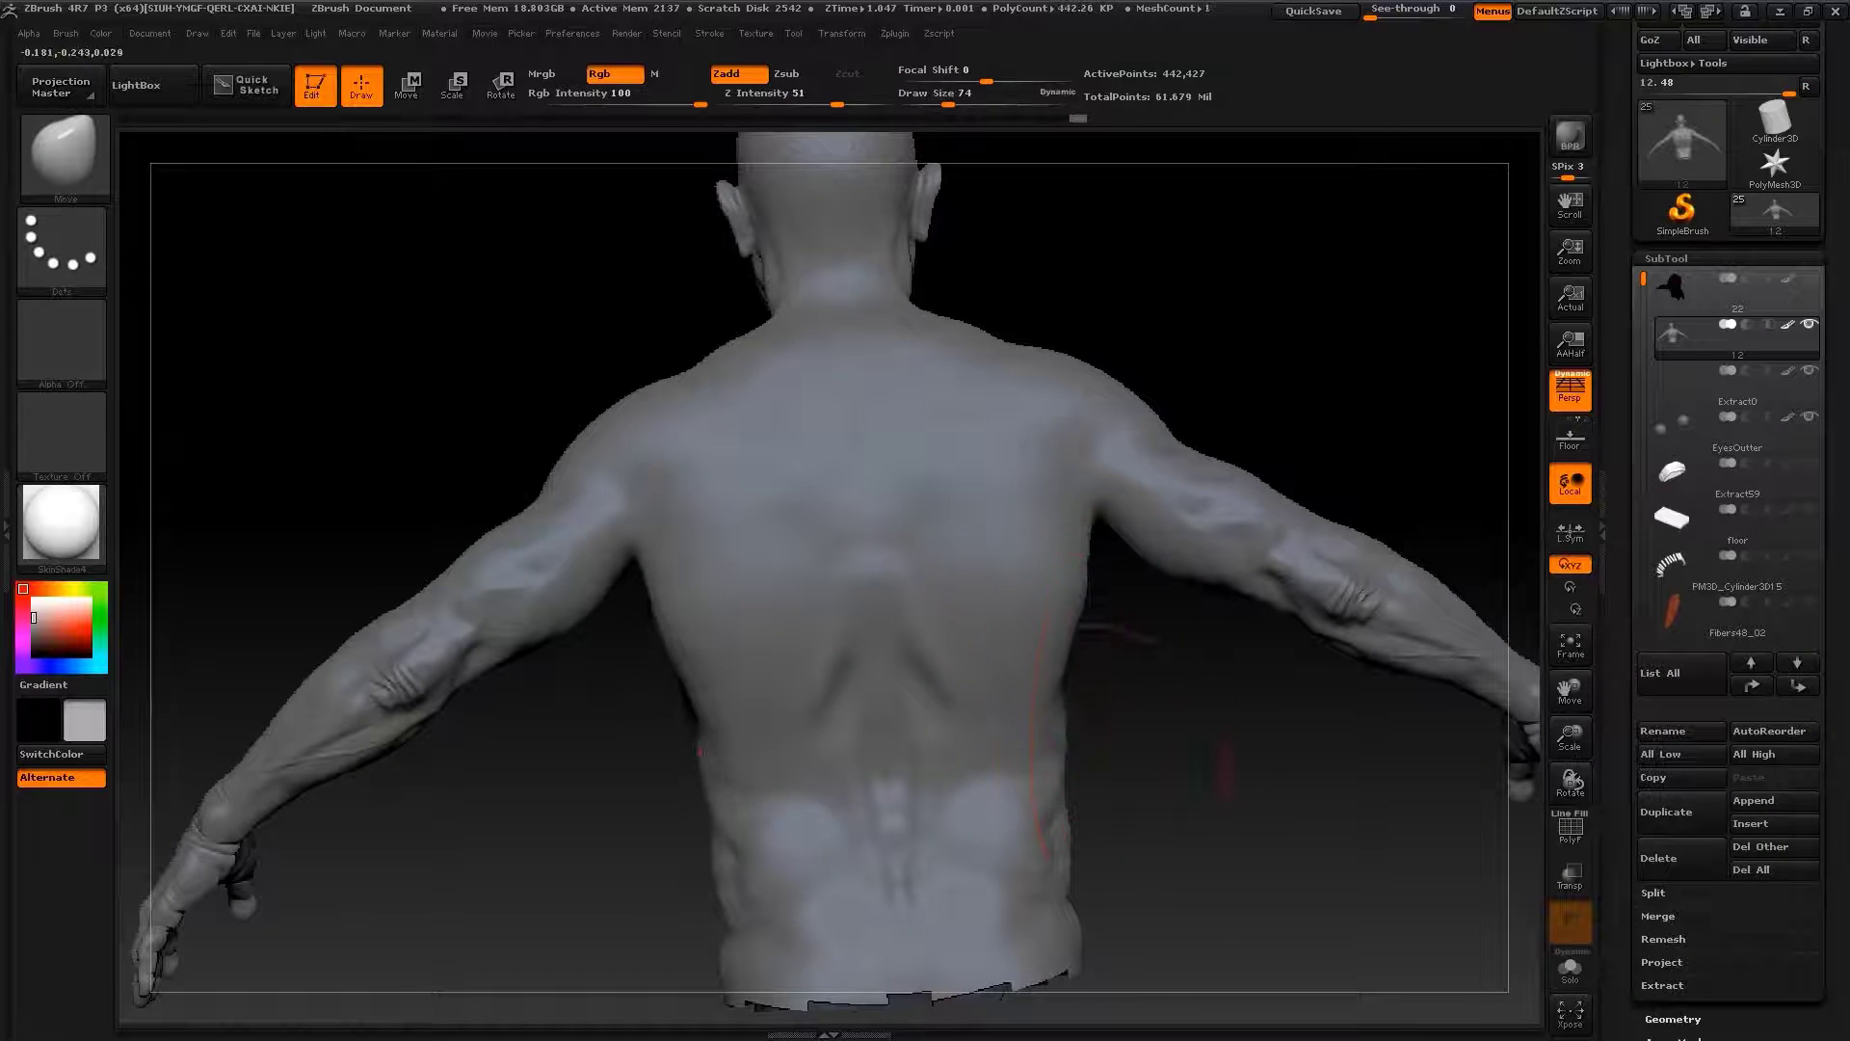
left_click_drag(1022, 828, 1032, 681, "alt")
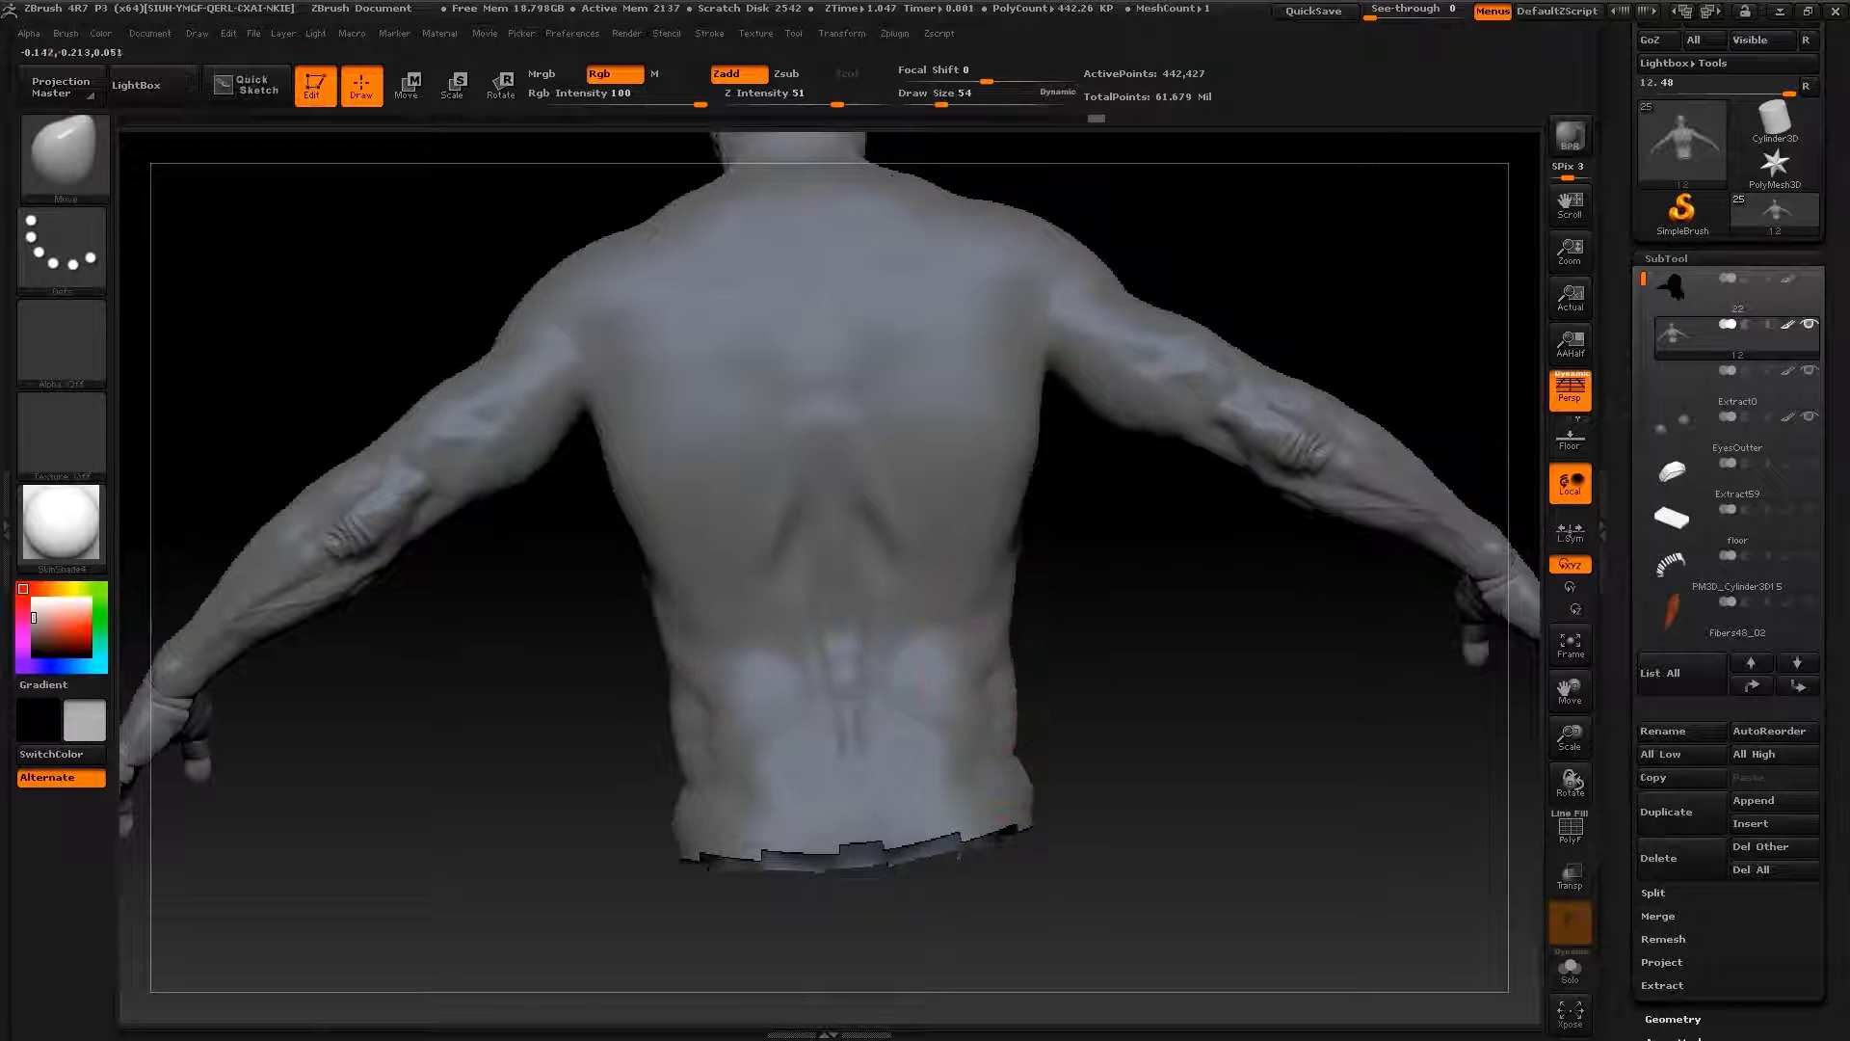
left_click_drag(1039, 332, 1046, 569, "alt")
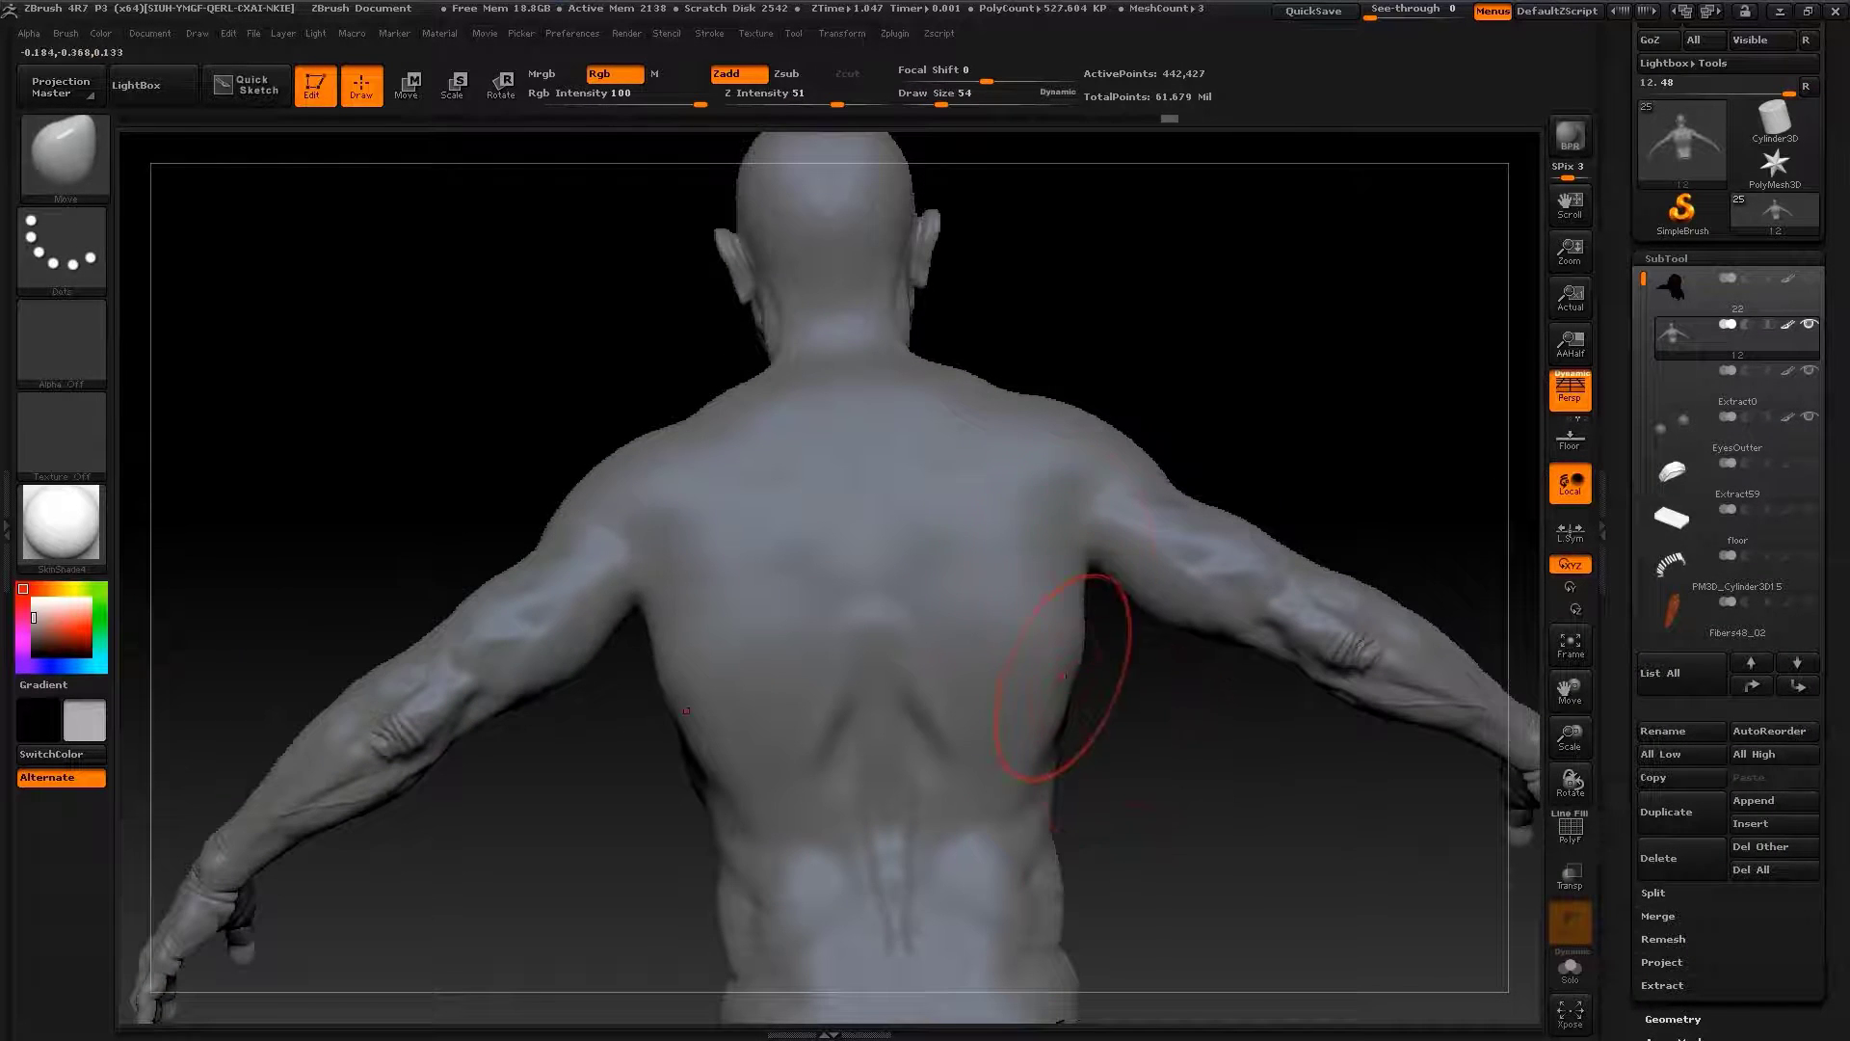
key("bracketleft")
mouse_move(1110, 665)
left_mouse_down()
mouse_move(1253, 752)
mouse_move(1445, 762)
left_mouse_up()
mouse_move(617, 578)
left_mouse_down("alt")
mouse_move(611, 723)
mouse_move(826, 475)
mouse_move(936, 602)
left_mouse_up("alt")
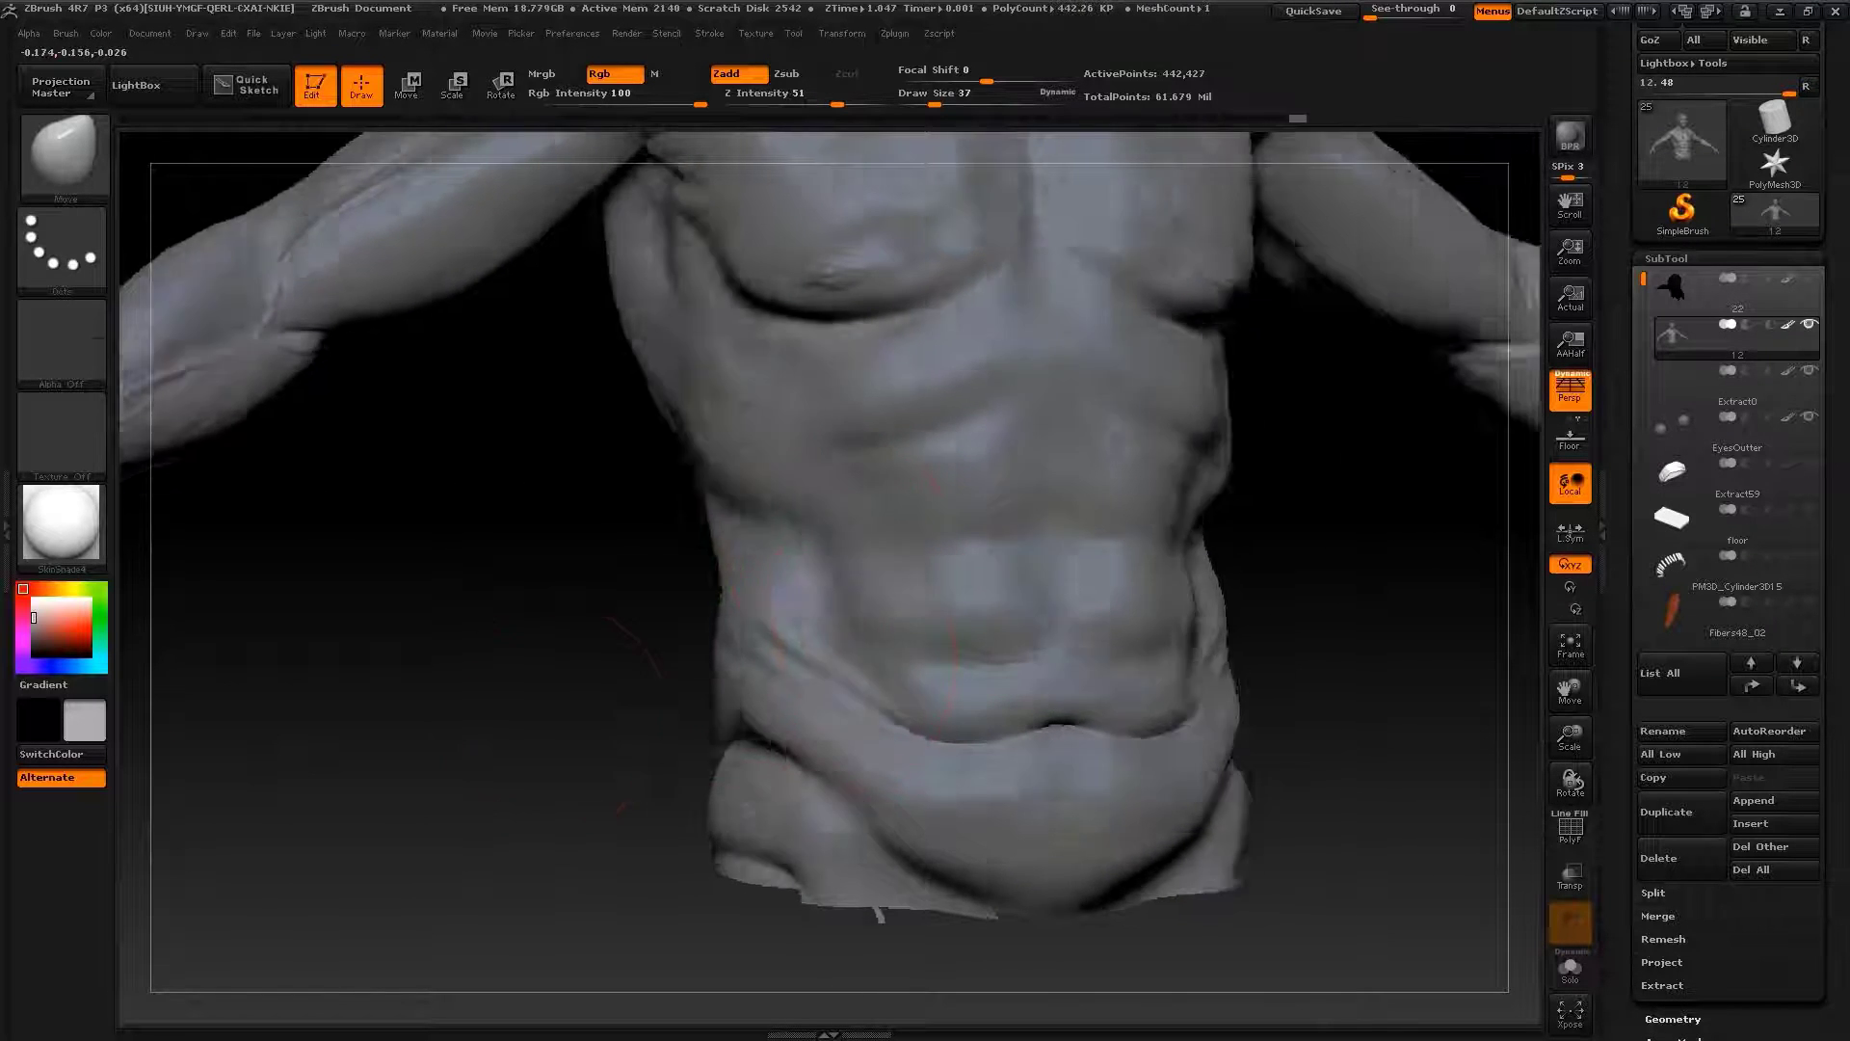
Carve the deltopectoral groove between chest and shoulder with a small Standard brush
mouse_move(814, 533)
left_mouse_down()
mouse_move(968, 647)
mouse_move(1050, 646)
mouse_move(985, 679)
mouse_move(1230, 669)
mouse_move(1305, 693)
mouse_move(681, 487)
left_mouse_up()
key("s")
key("s")
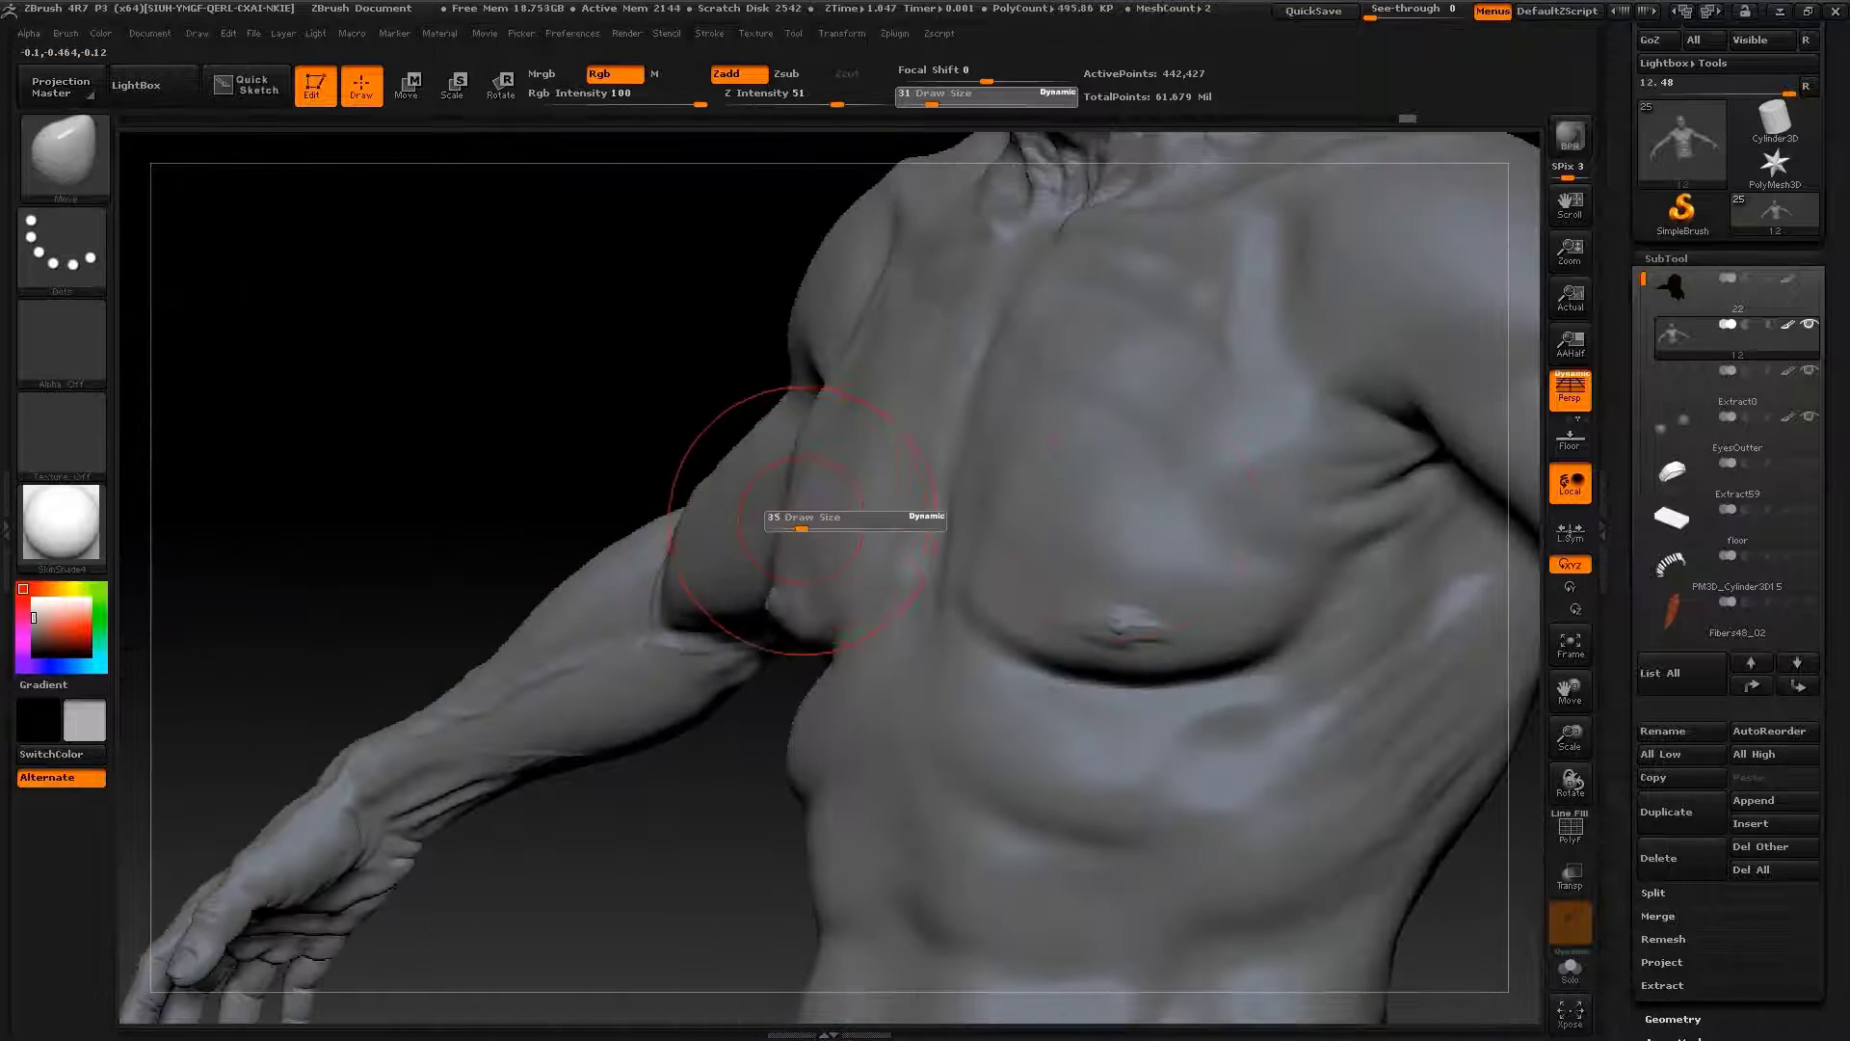
left_click_drag(802, 528, 807, 528)
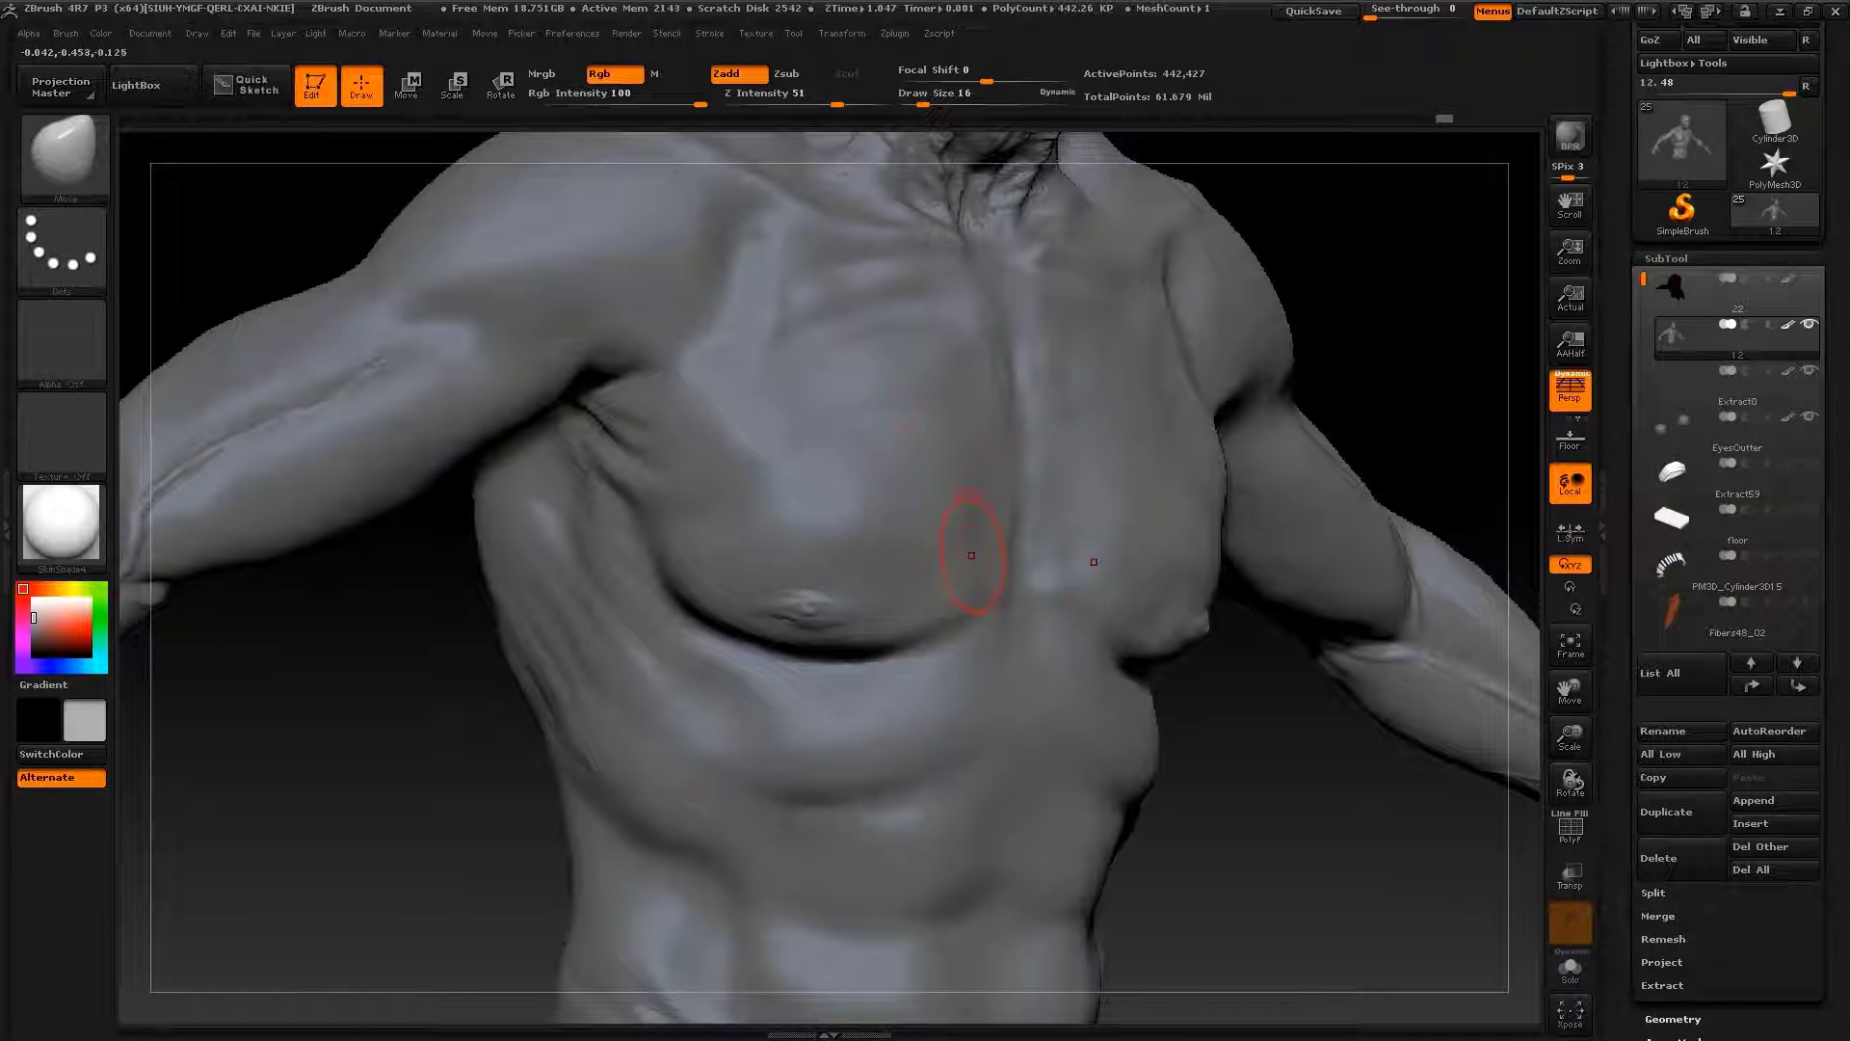
key("b")
left_click(737, 479)
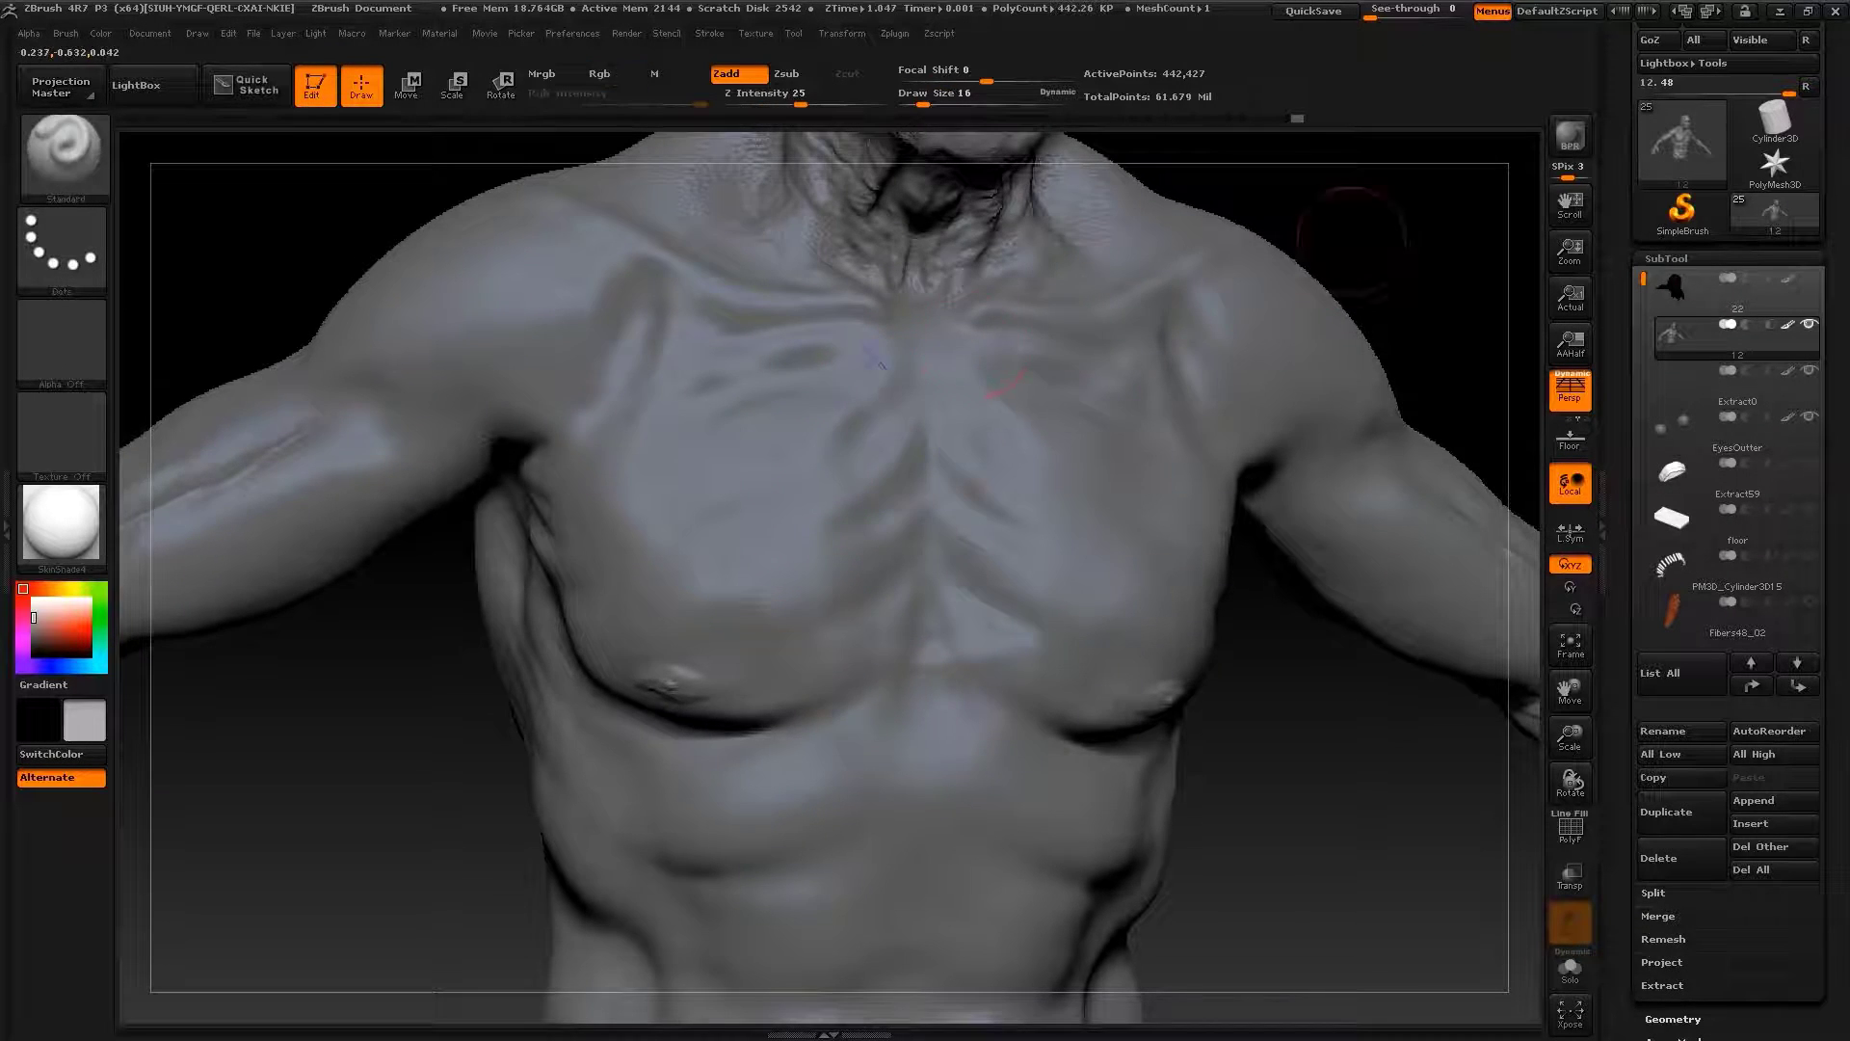
left_click_drag(1426, 241, 1349, 289)
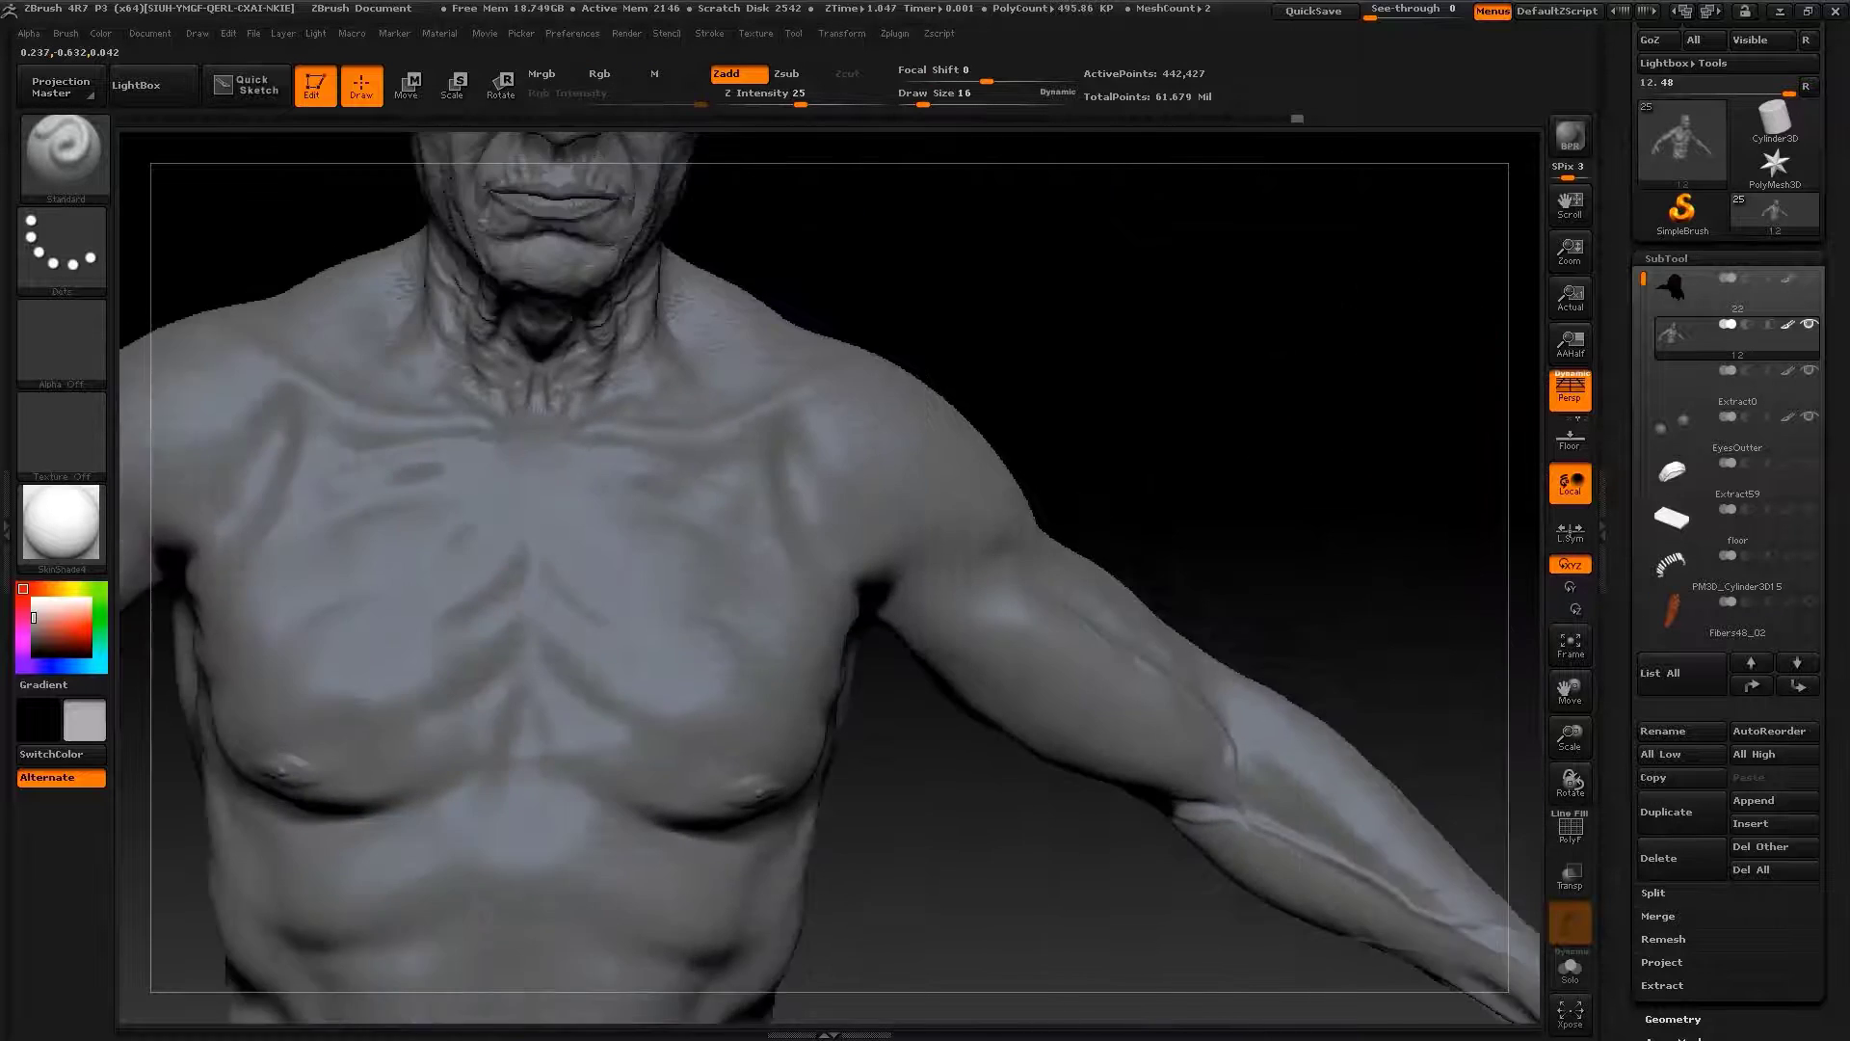
mouse_move(1219, 350)
left_mouse_down("alt")
mouse_move(874, 587)
mouse_move(839, 544)
left_mouse_up("alt")
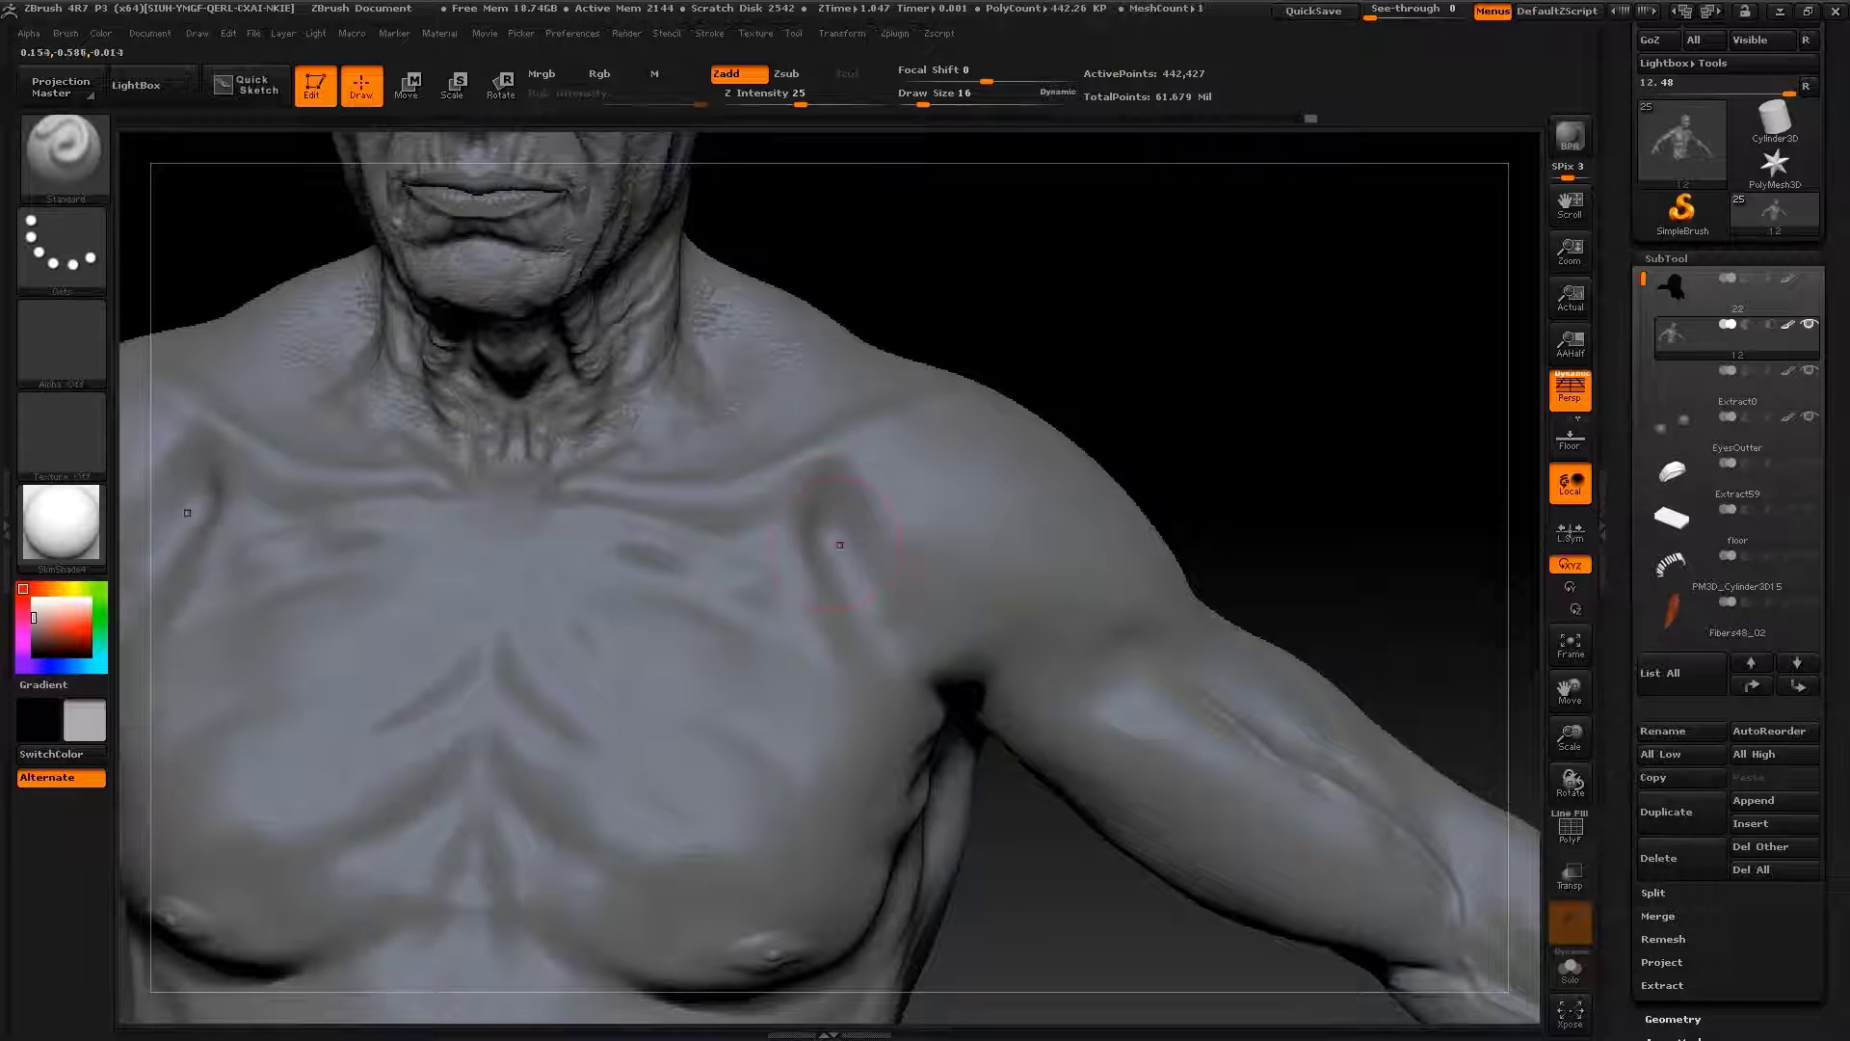
mouse_move(881, 605)
left_mouse_down()
mouse_move(784, 516)
mouse_move(795, 477)
left_mouse_up()
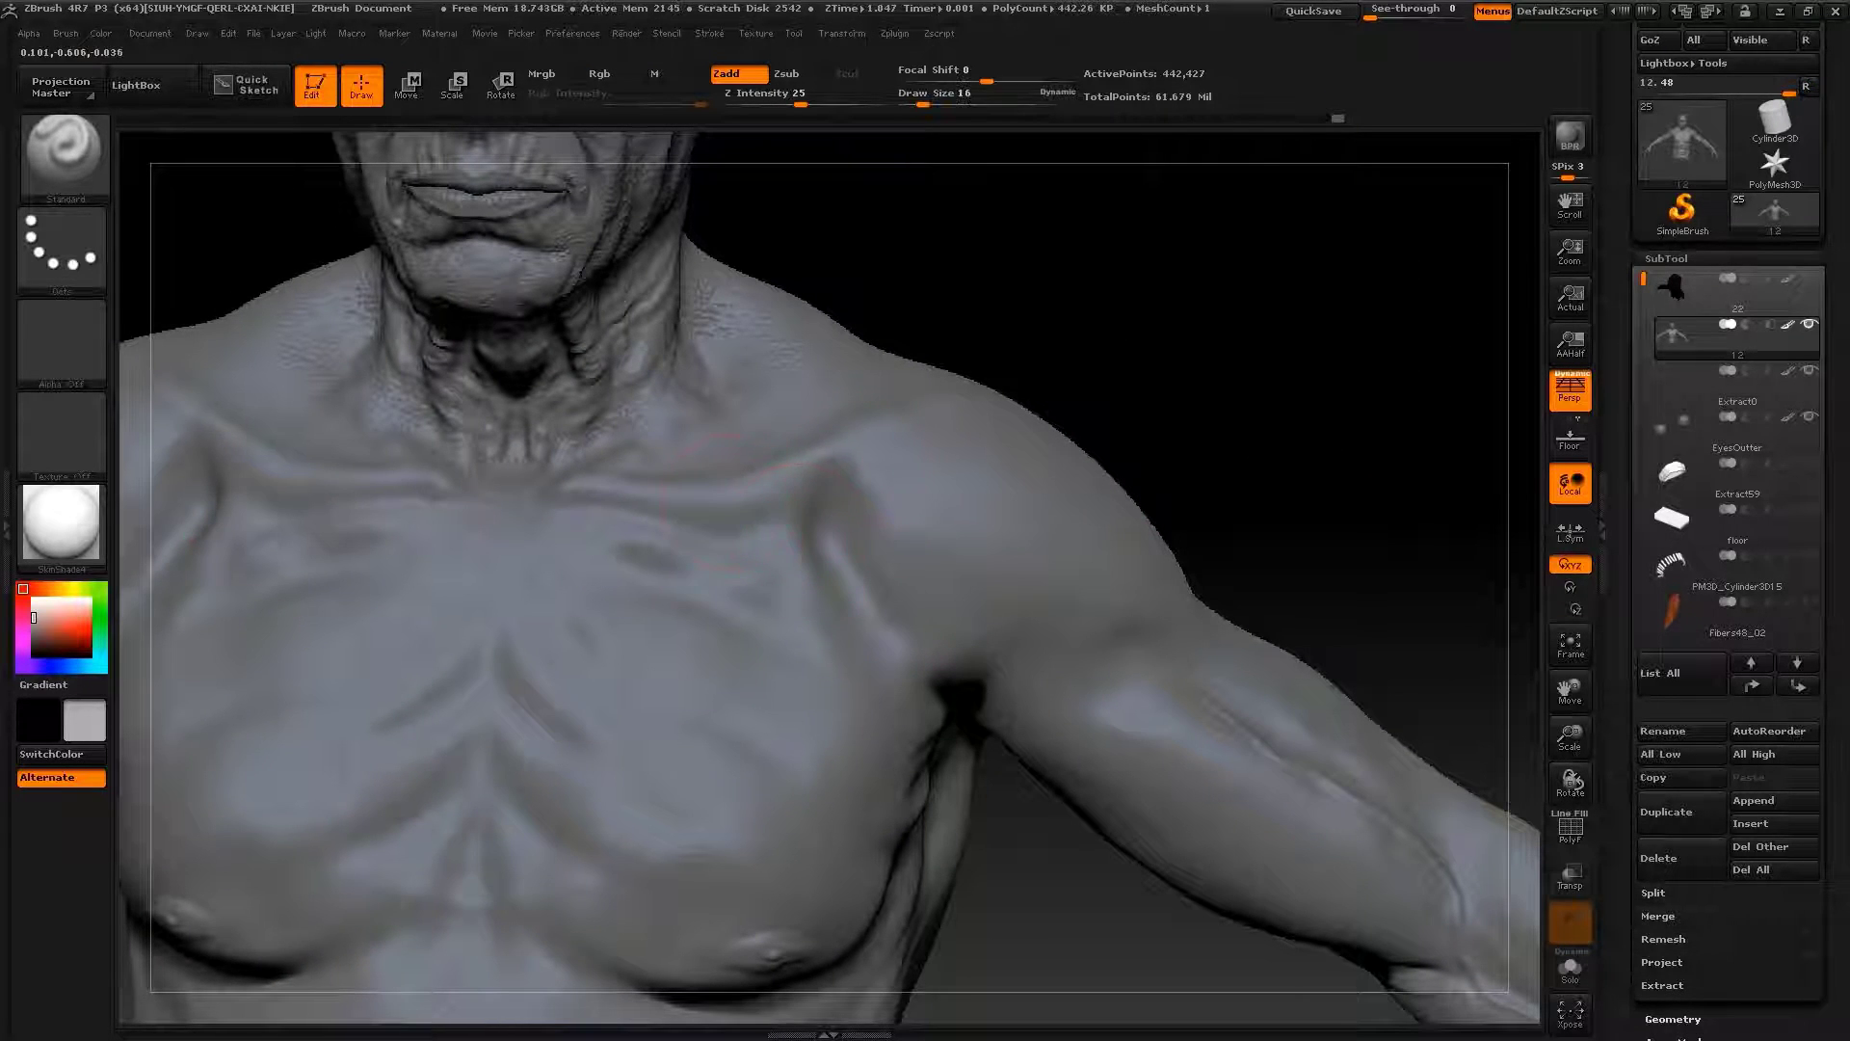
key("s")
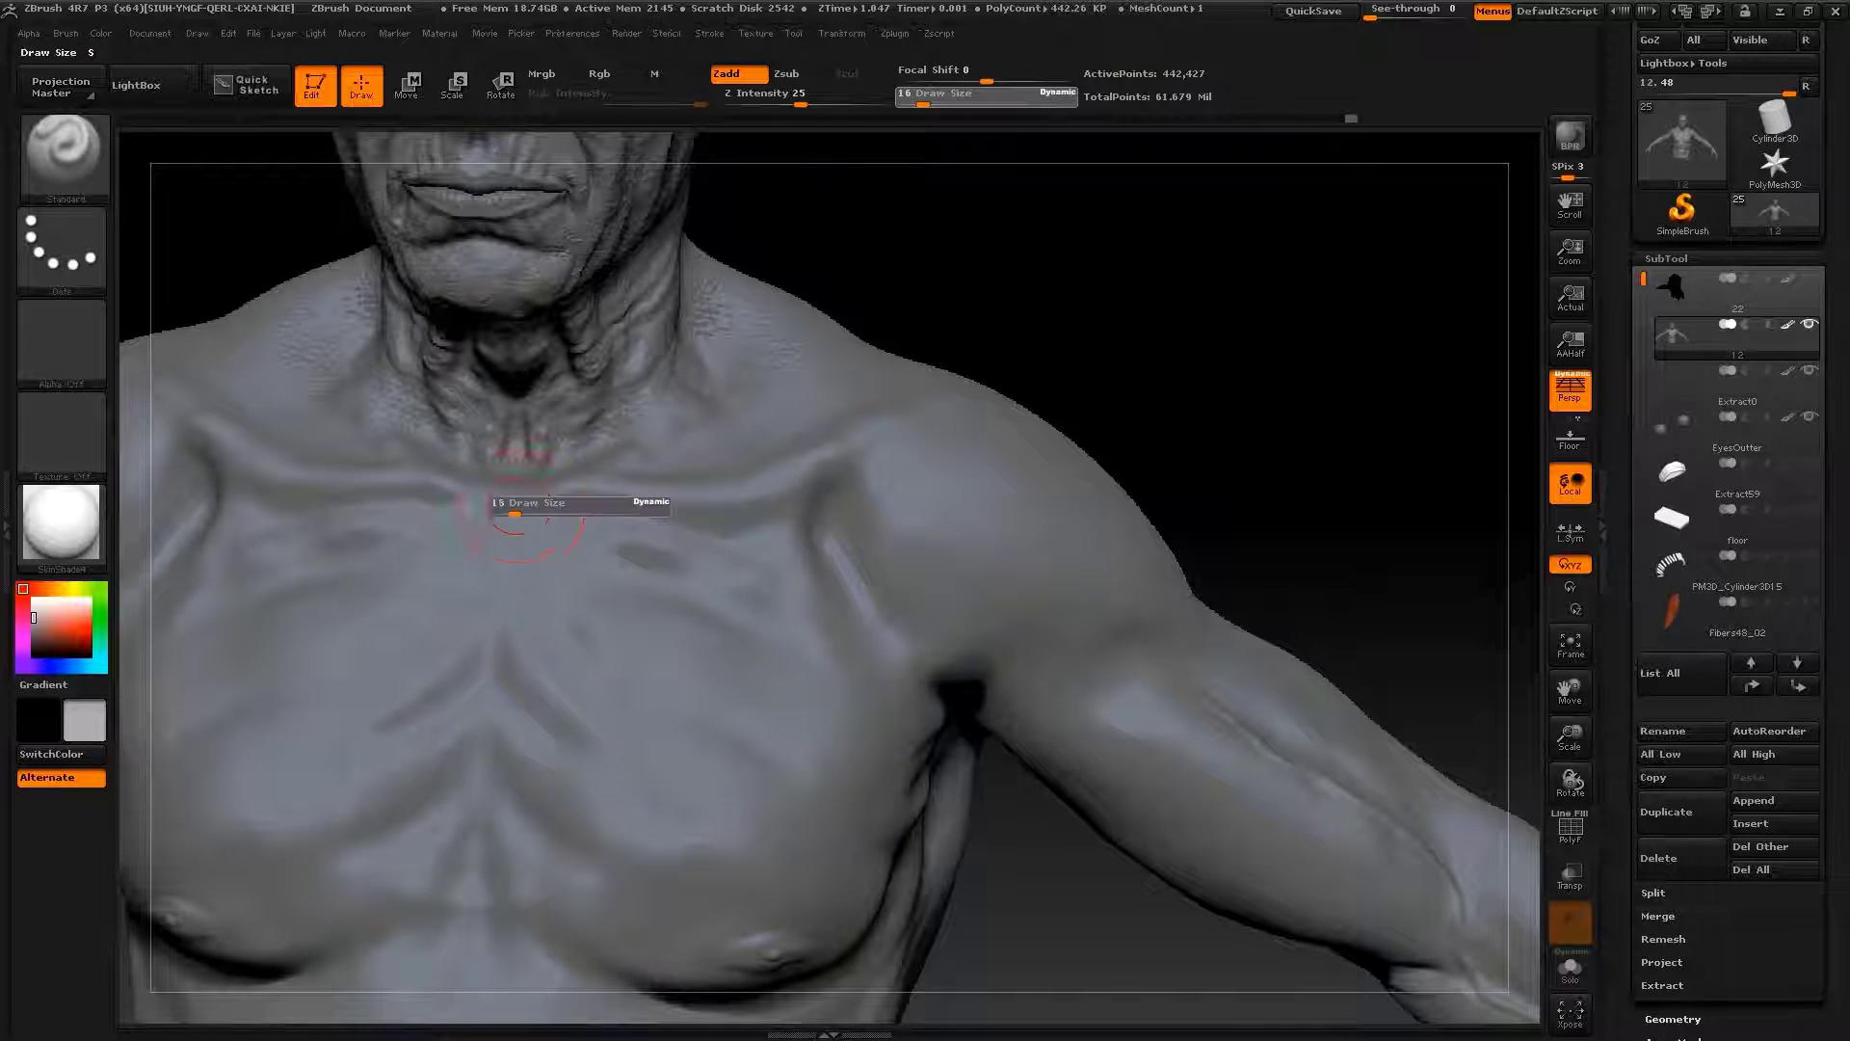
left_click_drag(503, 504, 497, 504)
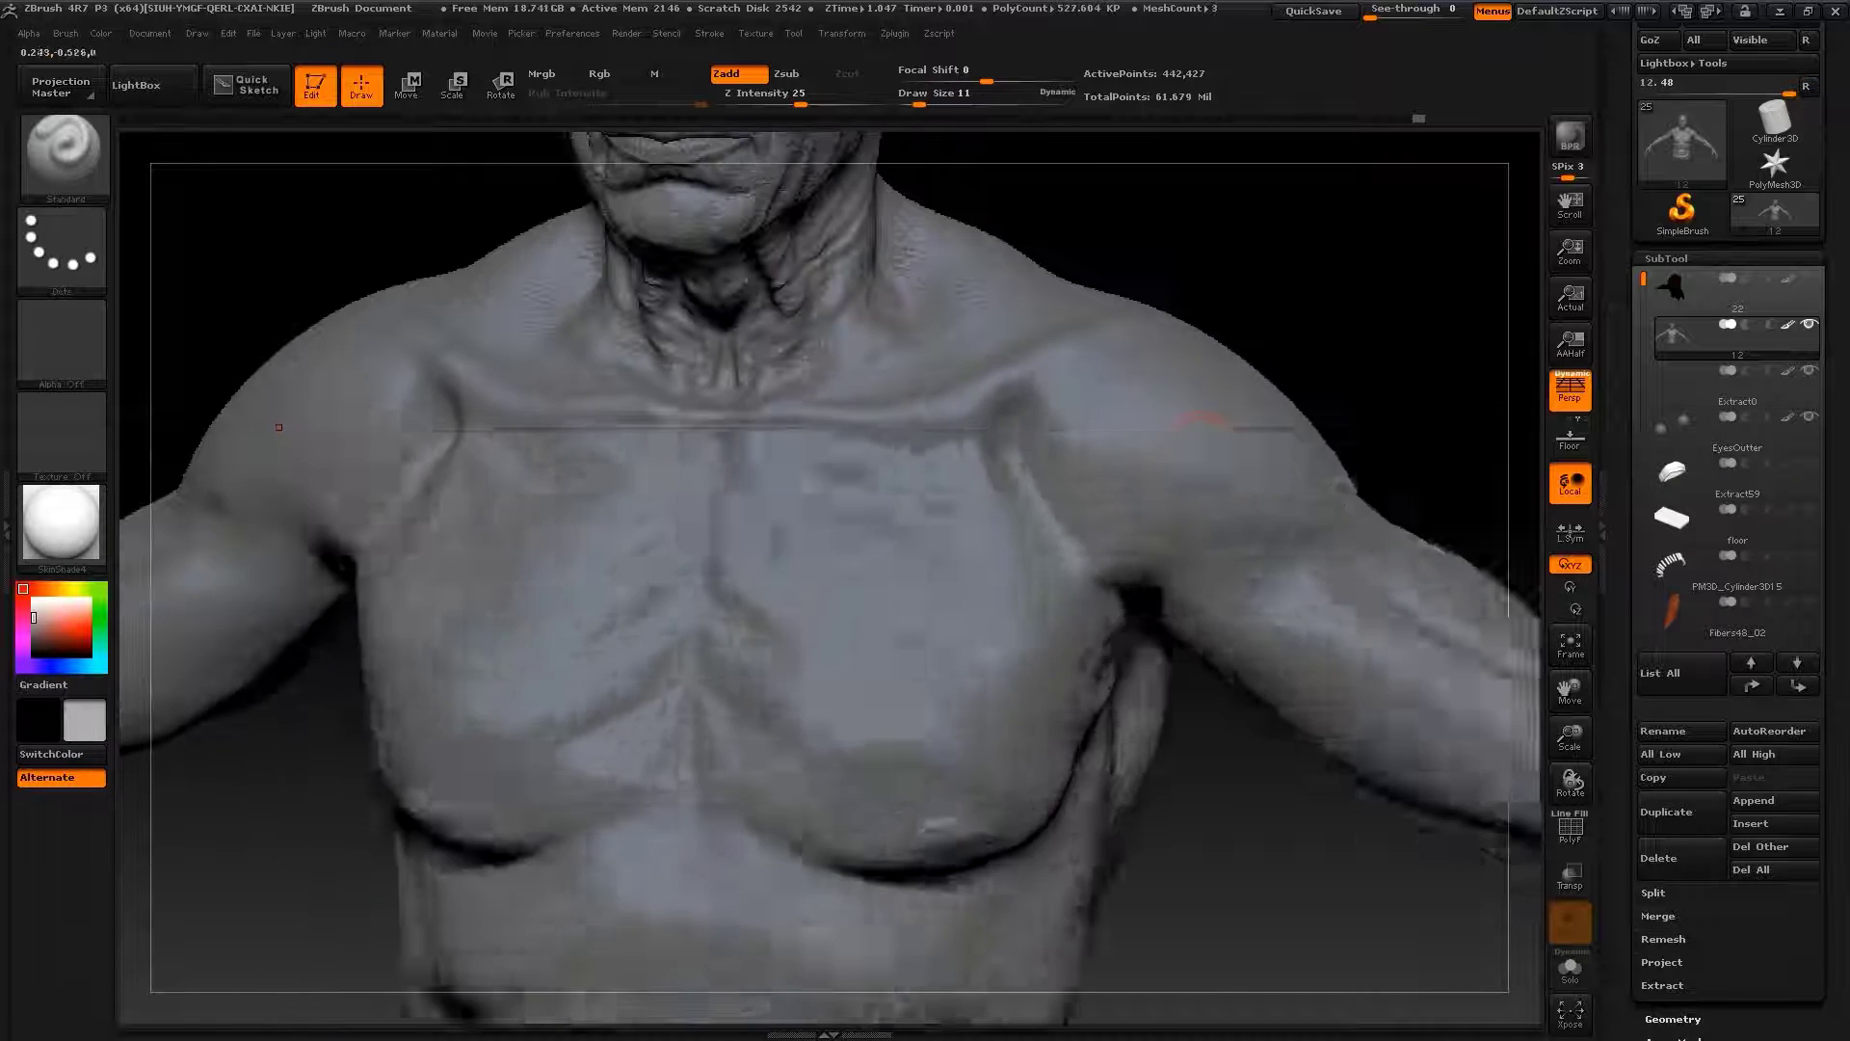
Nudge the chest forms with a resized Move brush
key("b")
key("m")
key("v")
key("s")
left_click_drag(791, 463, 775, 463)
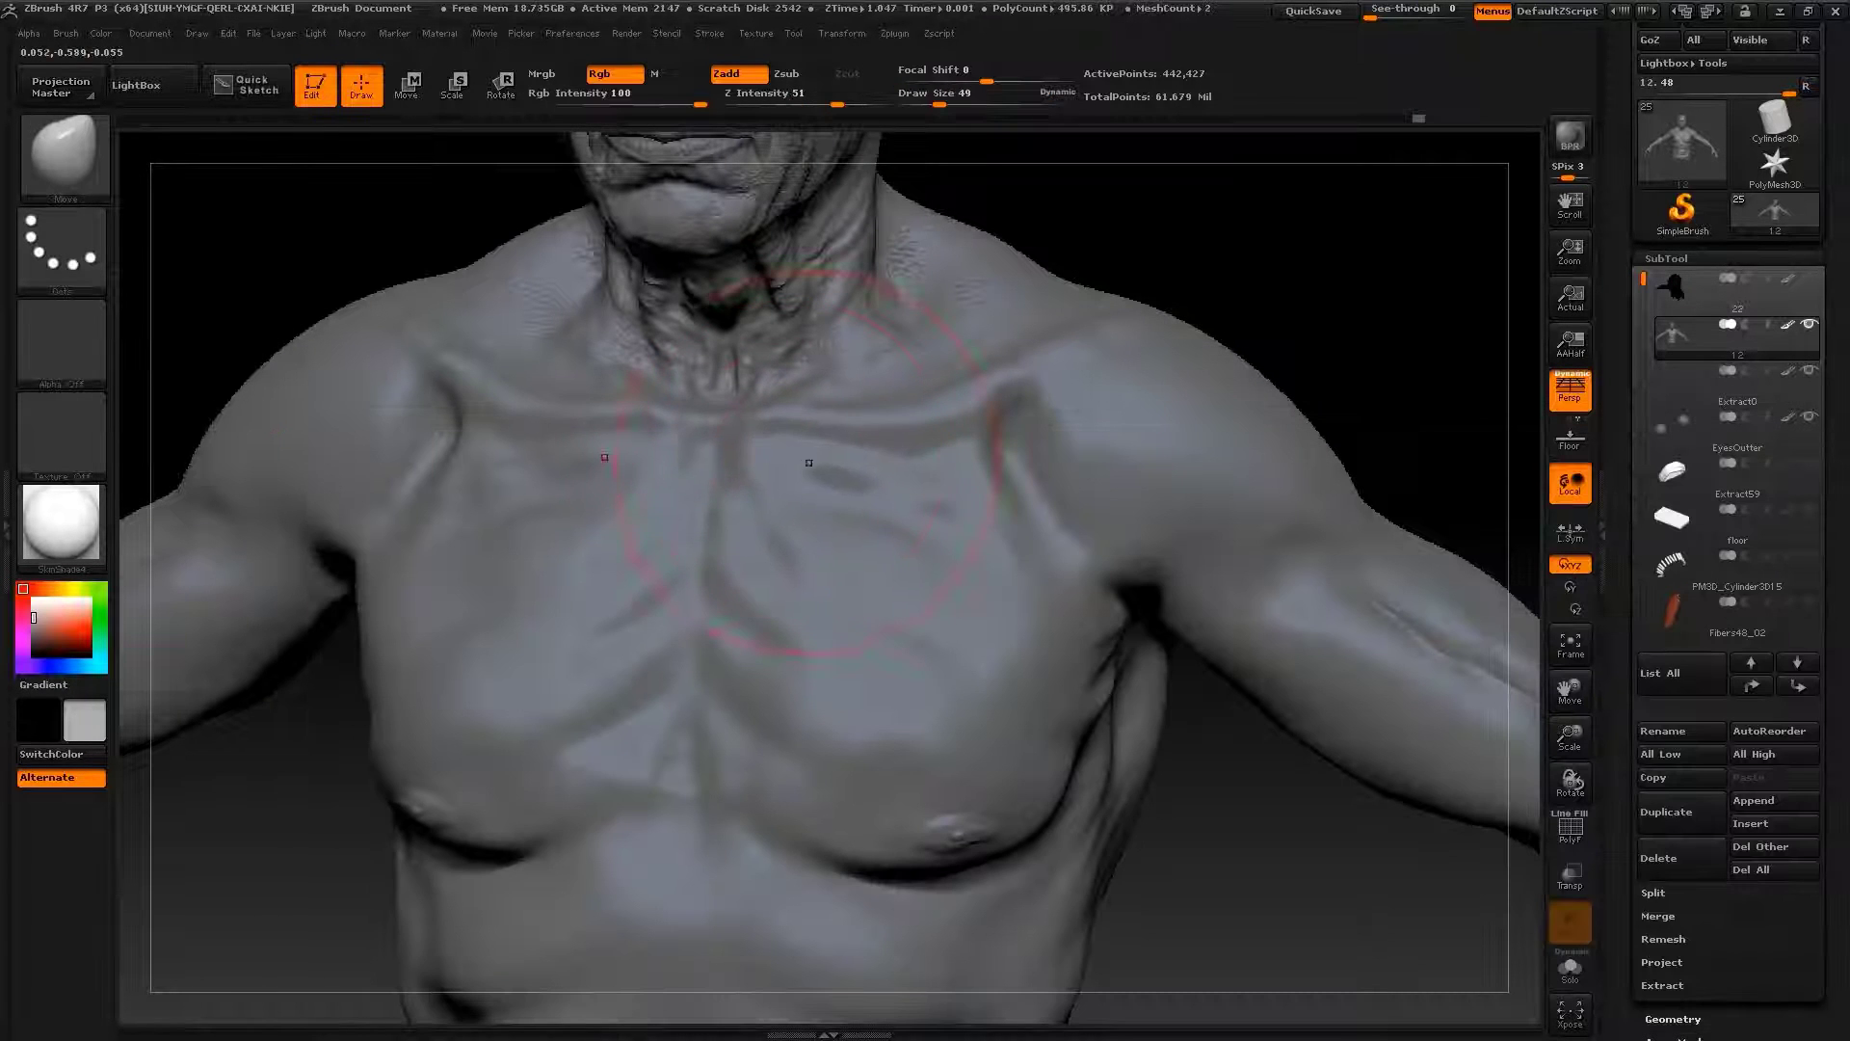
key("s")
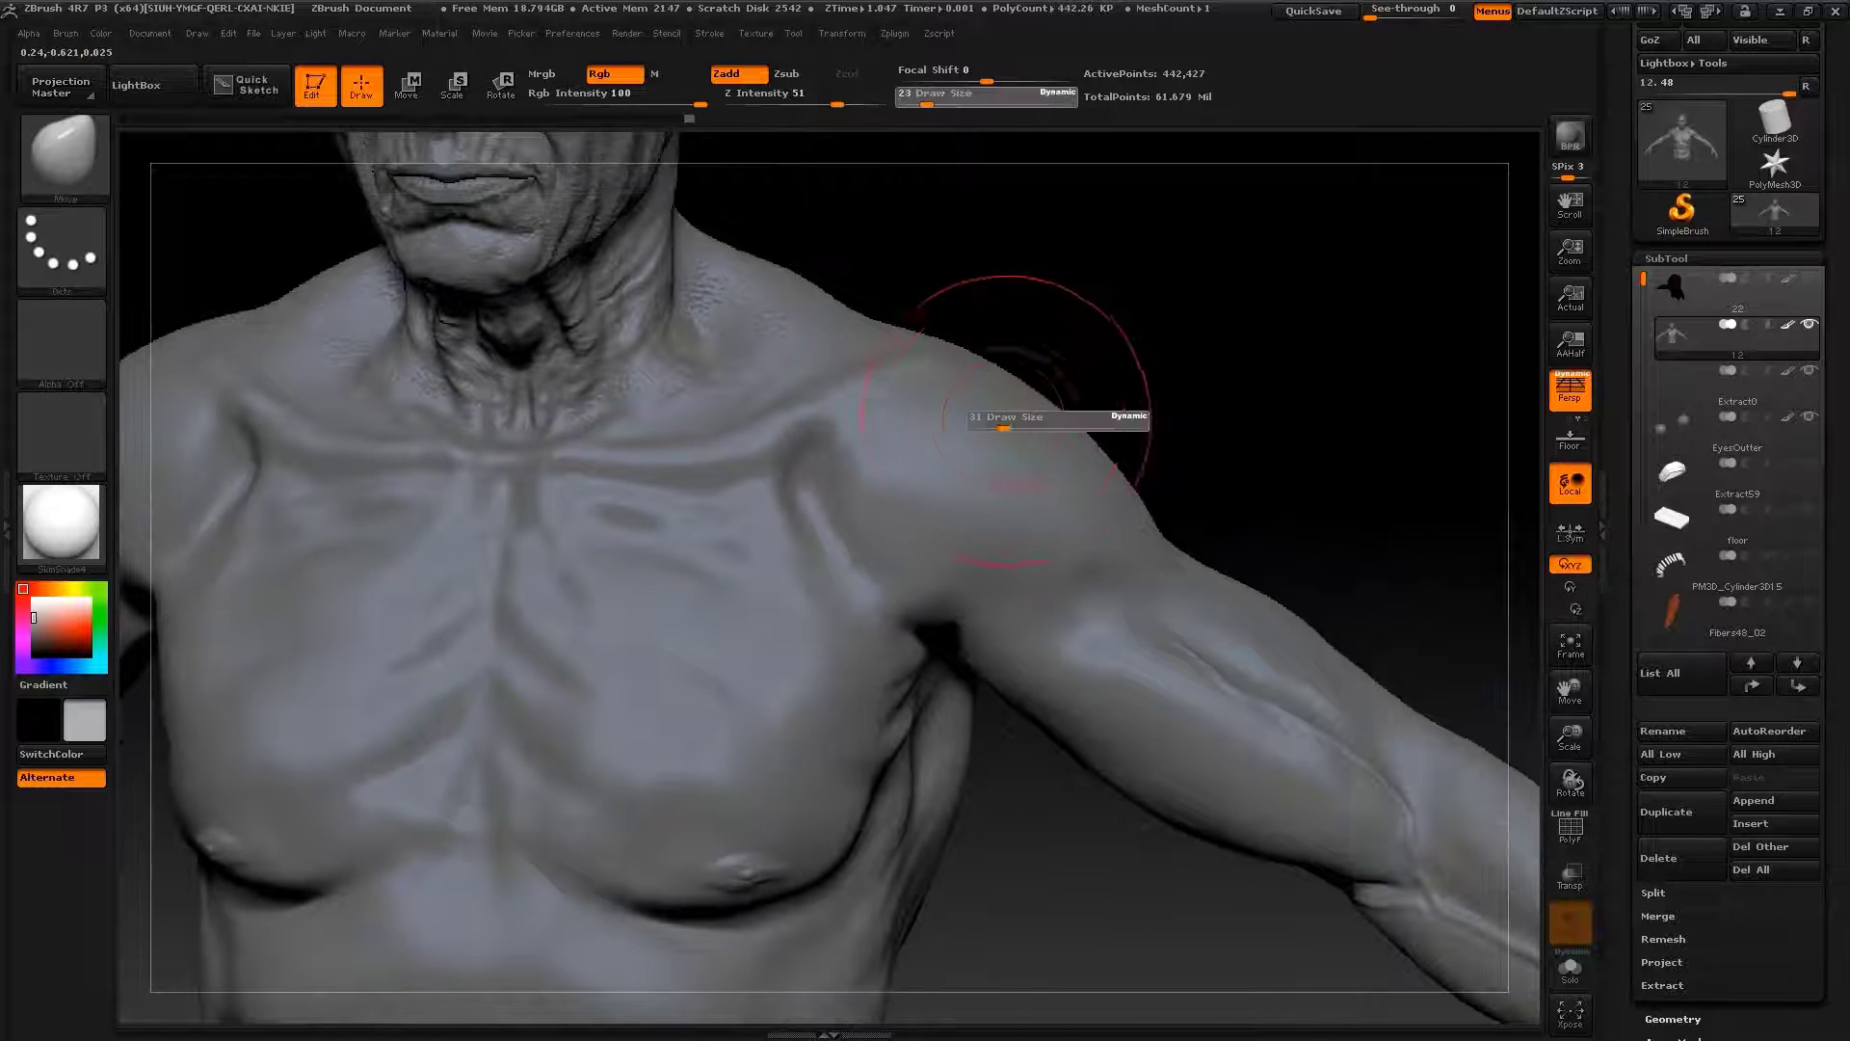
left_click_drag(1002, 415, 1099, 453)
Turn the bust to its back and select the ClayBuildup brush
left_click_drag(289, 578, 752, 569)
left_click_drag(1446, 915, 1446, 723, "alt")
key("b")
key("c")
key("b")
mouse_move(790, 675)
left_mouse_down()
mouse_move(867, 664)
mouse_move(867, 536)
mouse_move(963, 578)
left_mouse_up()
Turn the bust to a straight back view of the upper back and shoulders with a smaller brush
left_click_drag(482, 915, 347, 897)
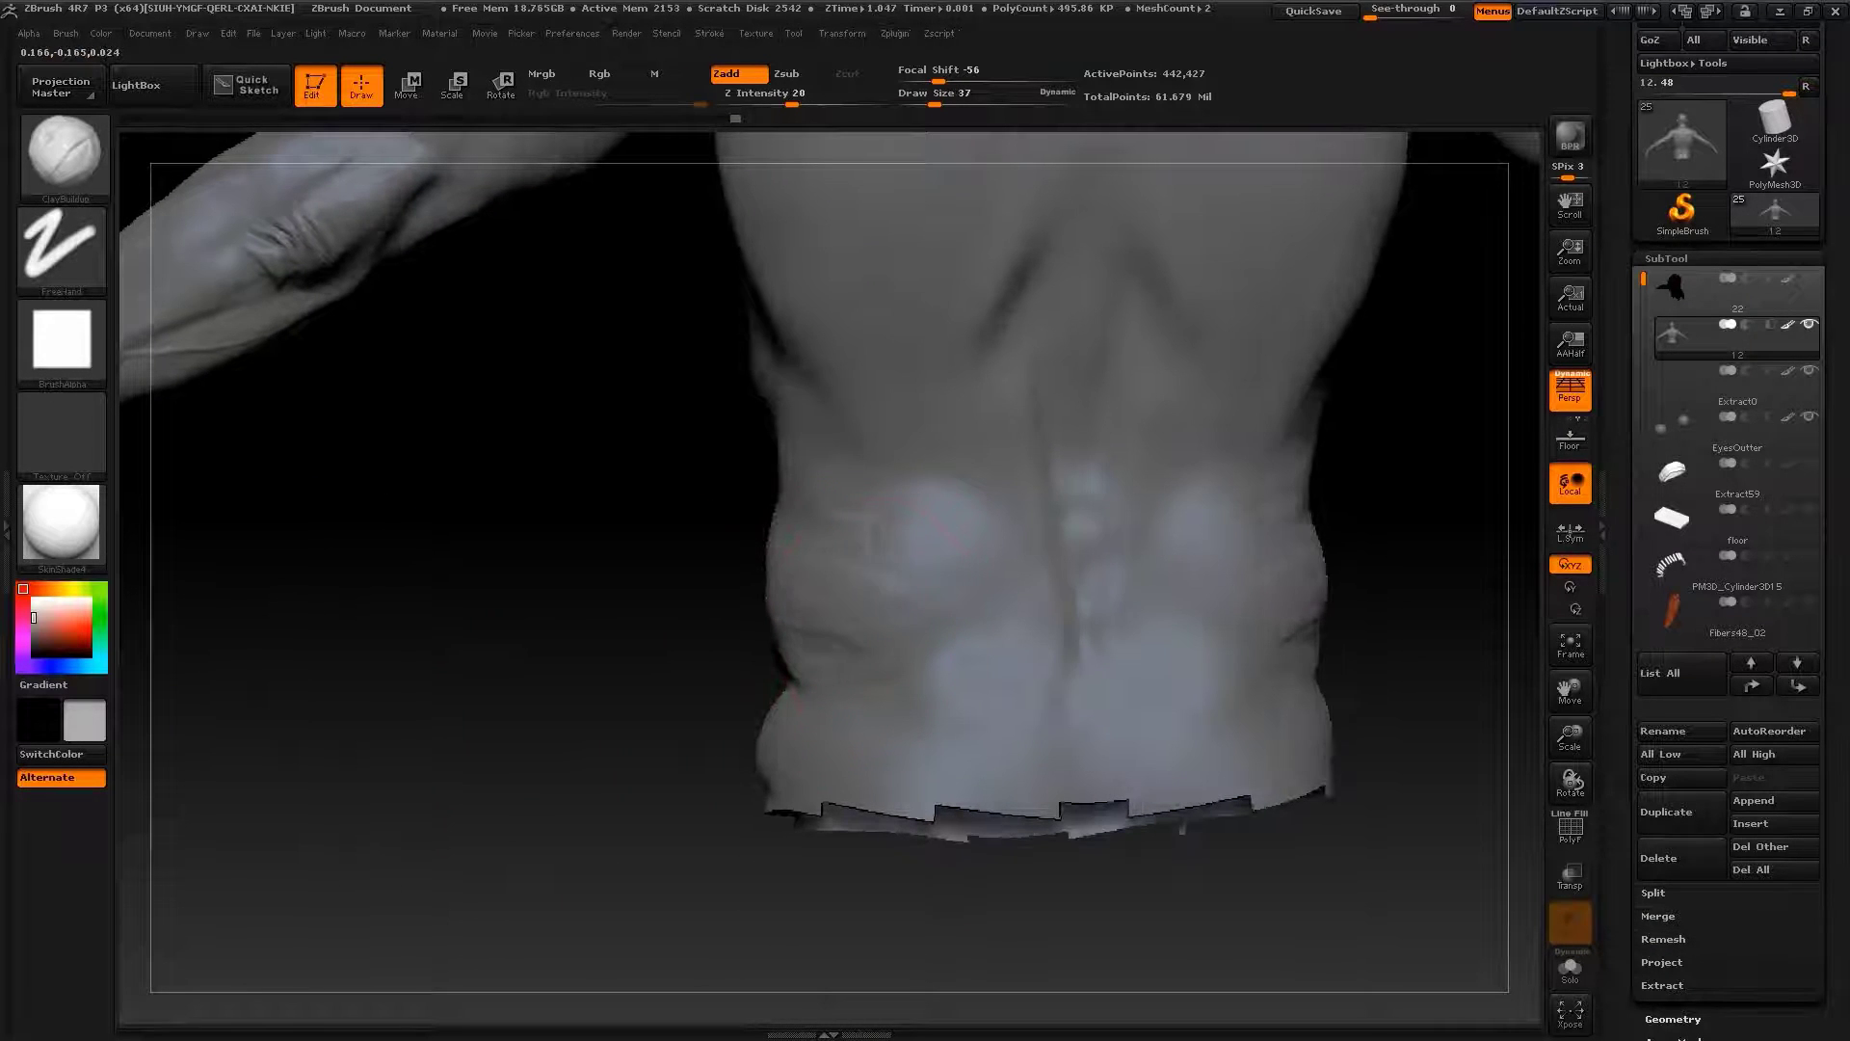
left_click_drag(482, 675, 482, 579)
key("s")
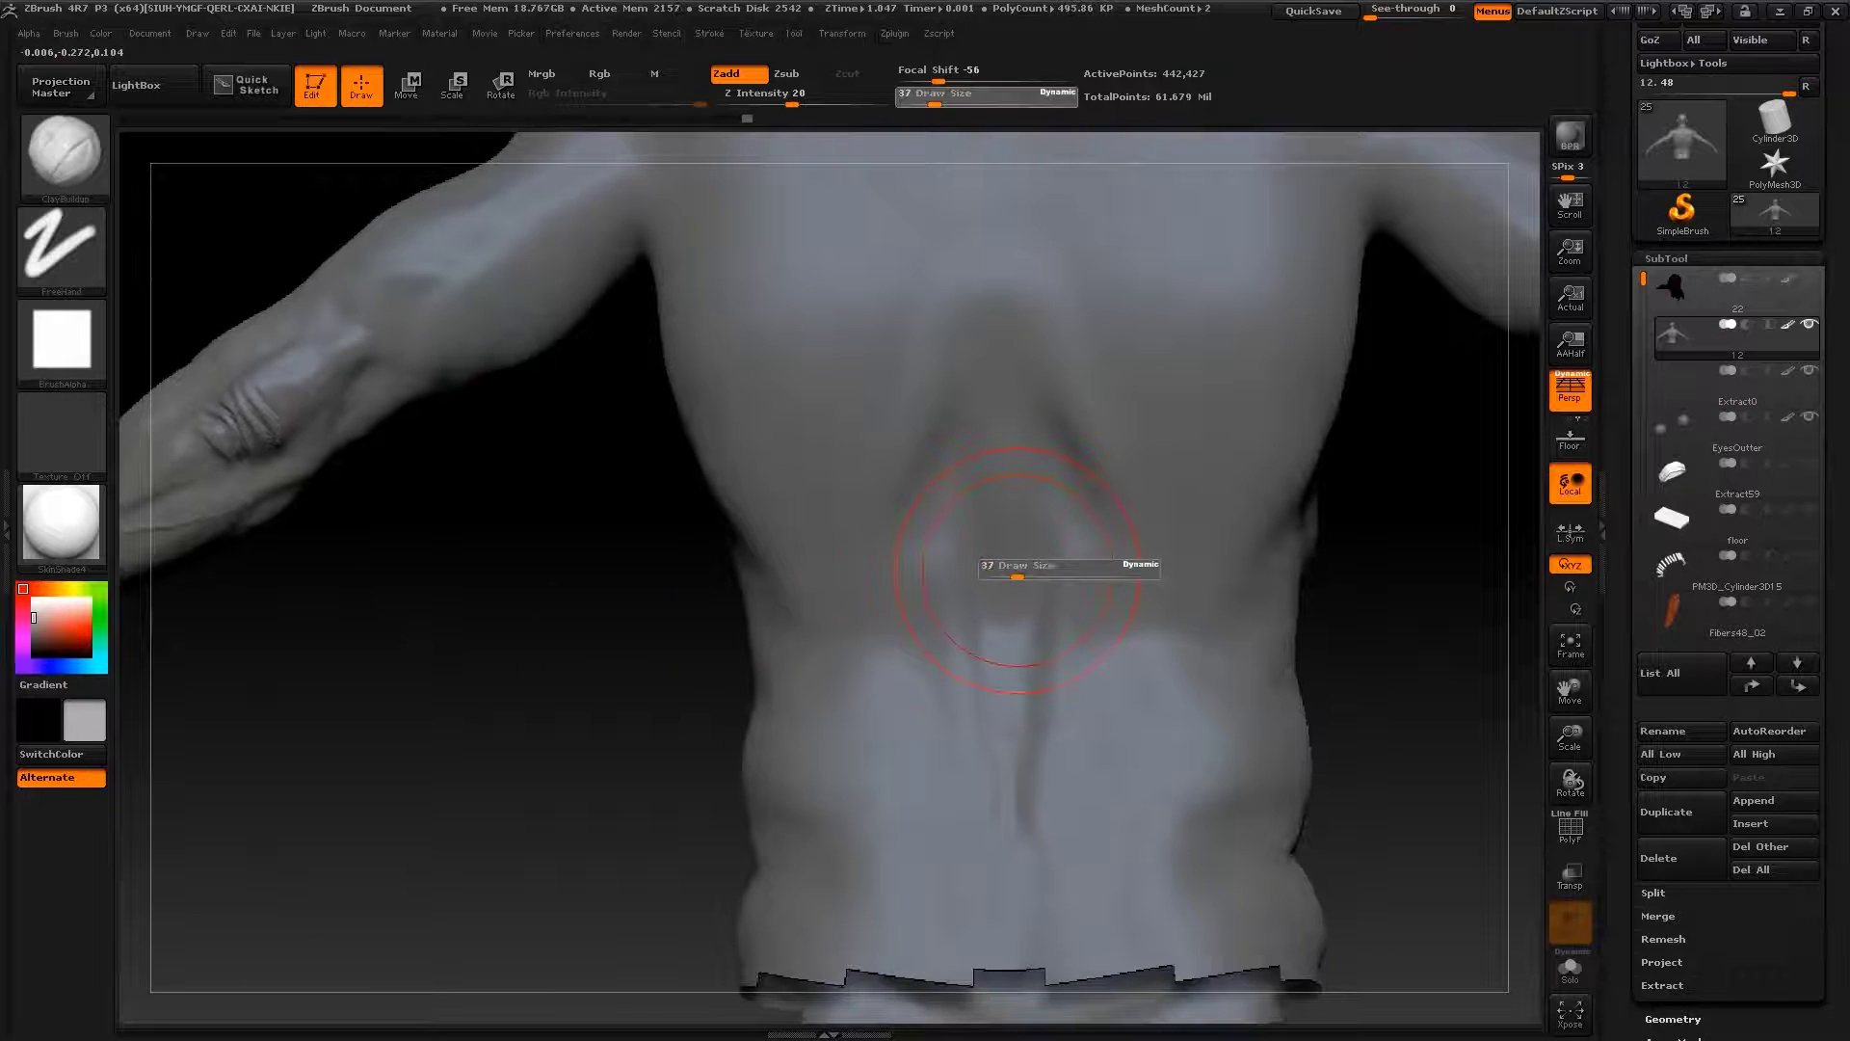
left_click_drag(1109, 569, 1079, 570)
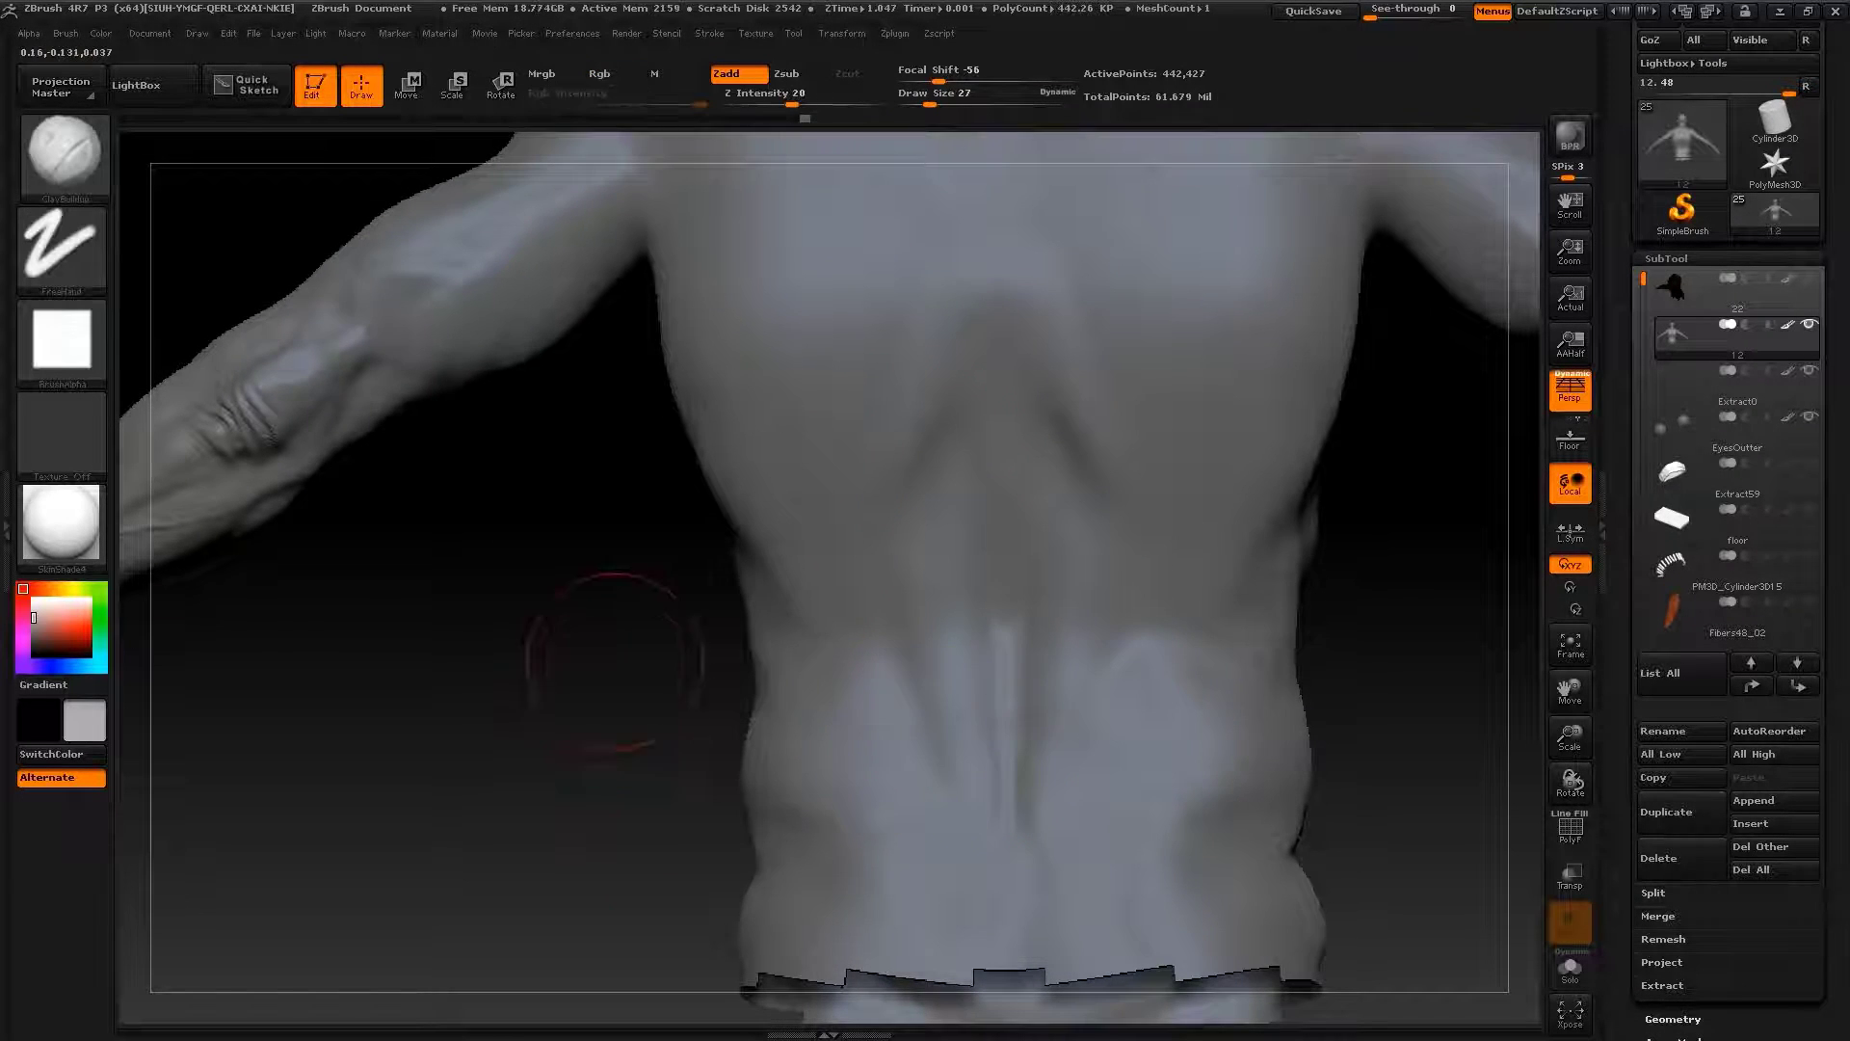
left_click_drag(600, 661, 719, 655)
Work the upper back with a reduced-size Standard brush, settling on a straight back view
key("b")
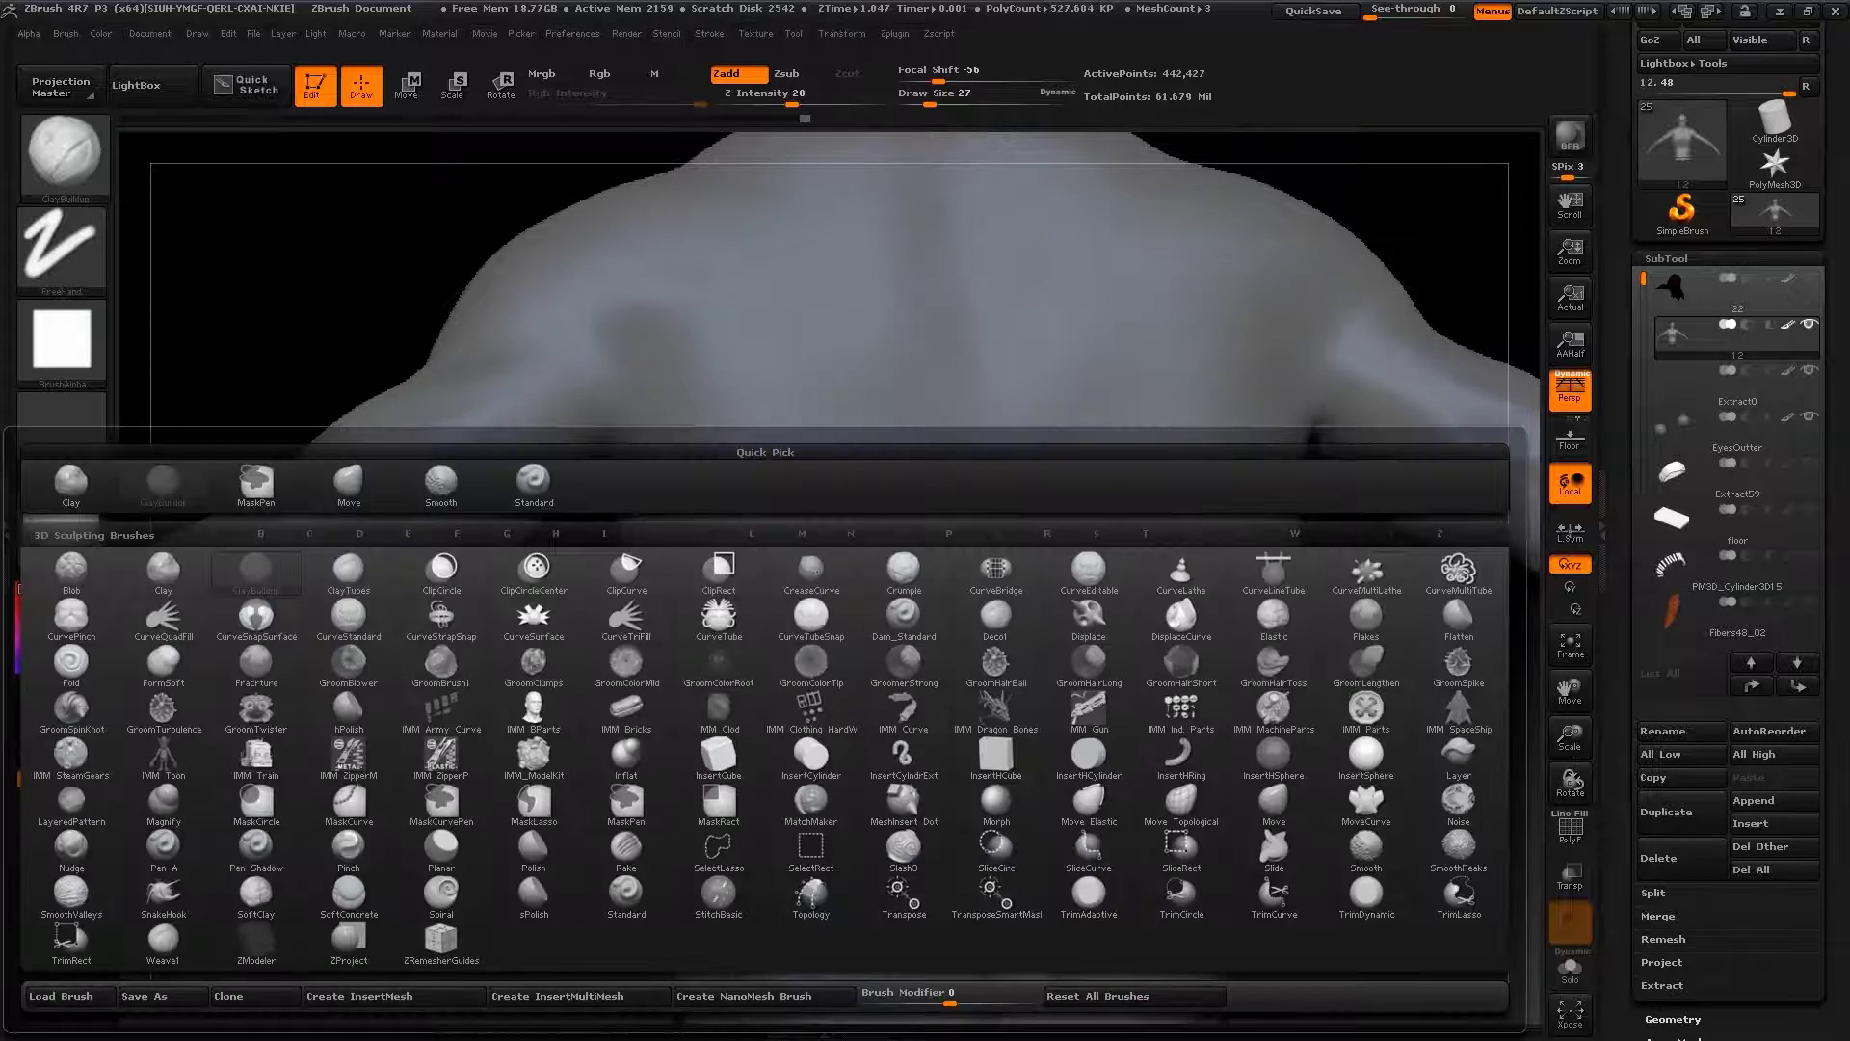
key("s")
key("t")
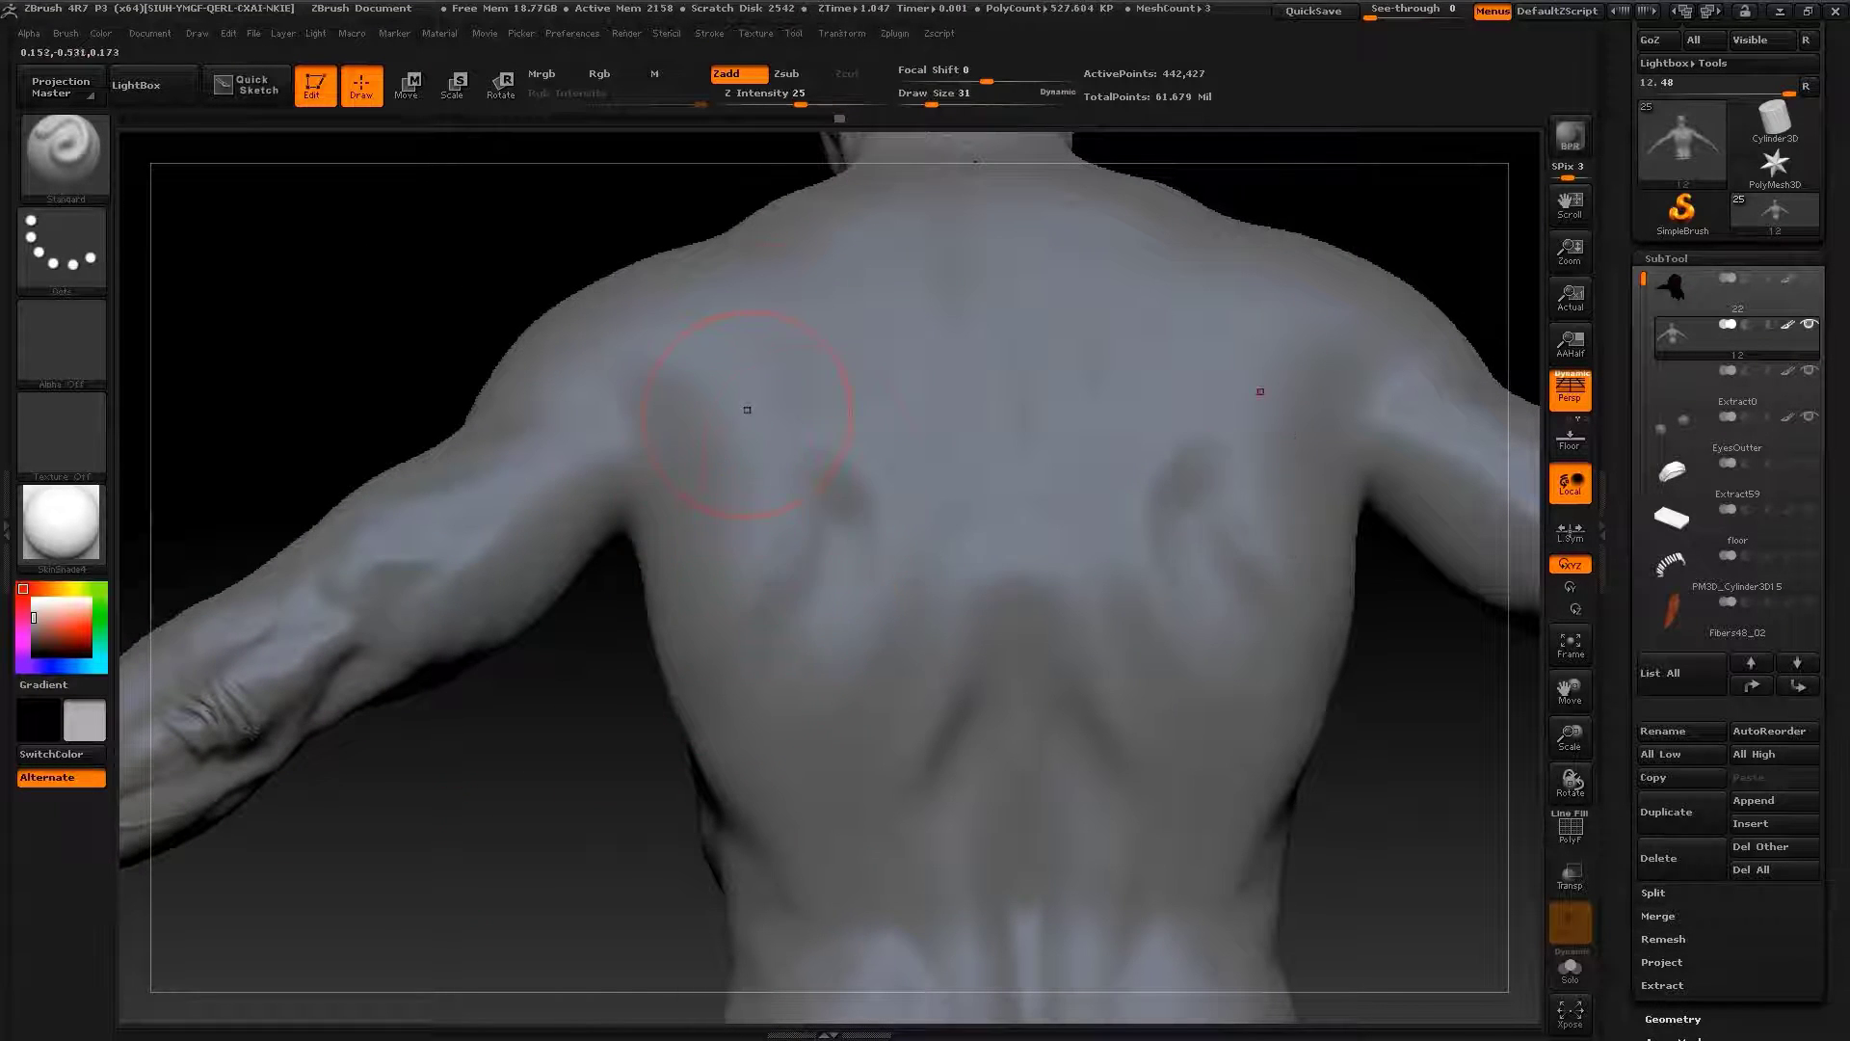
key("s")
left_click_drag(691, 503, 631, 503)
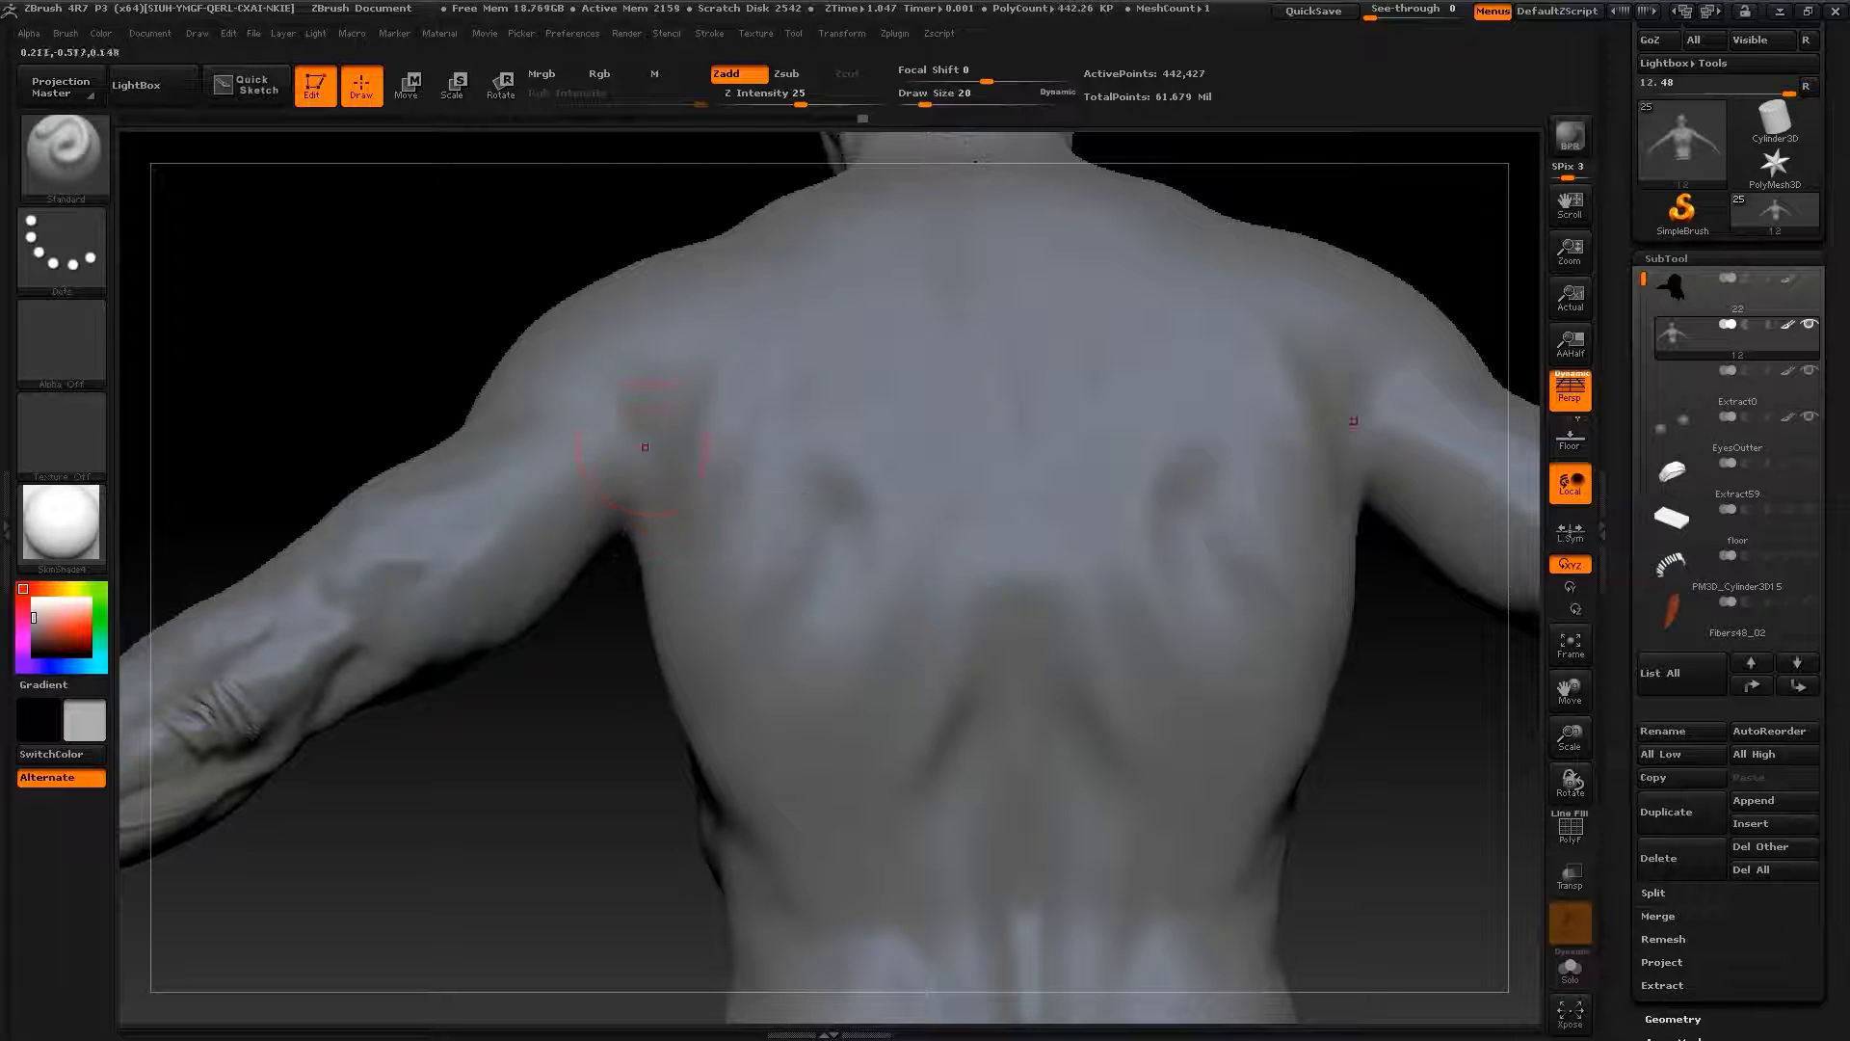
key("s")
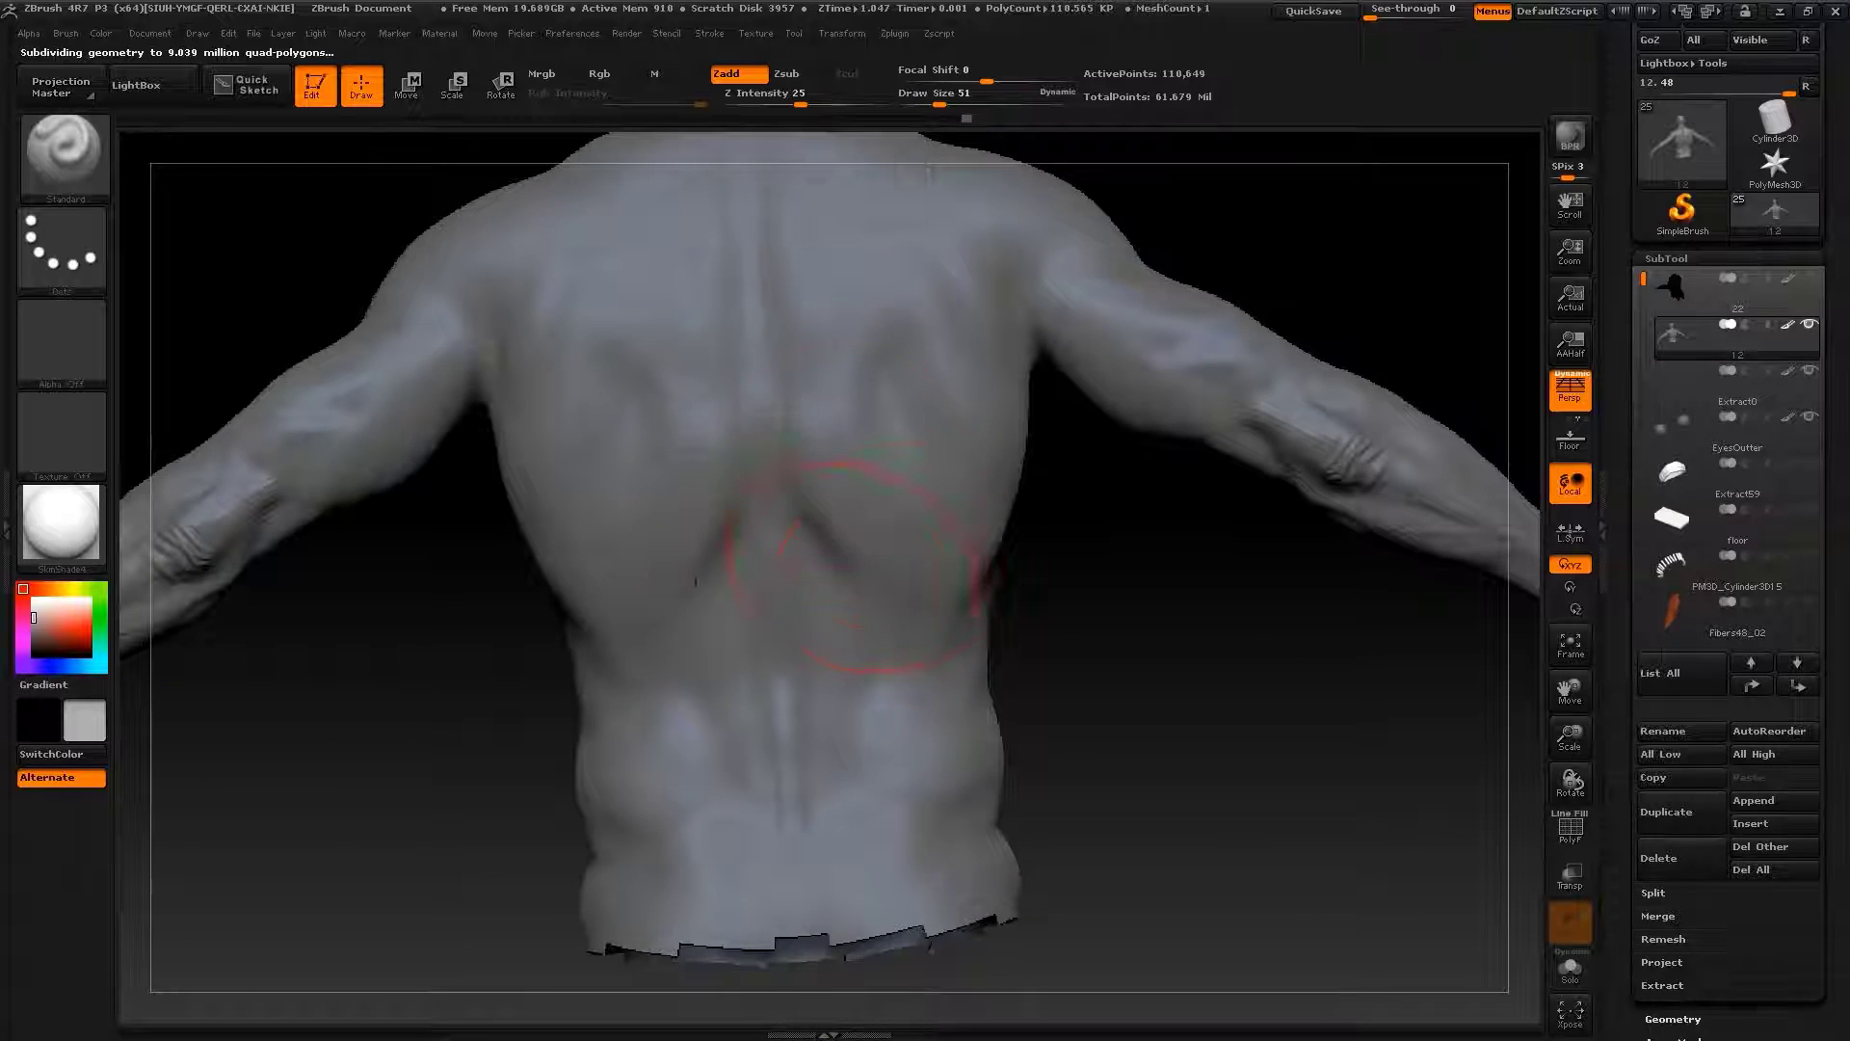
key("bracketleft")
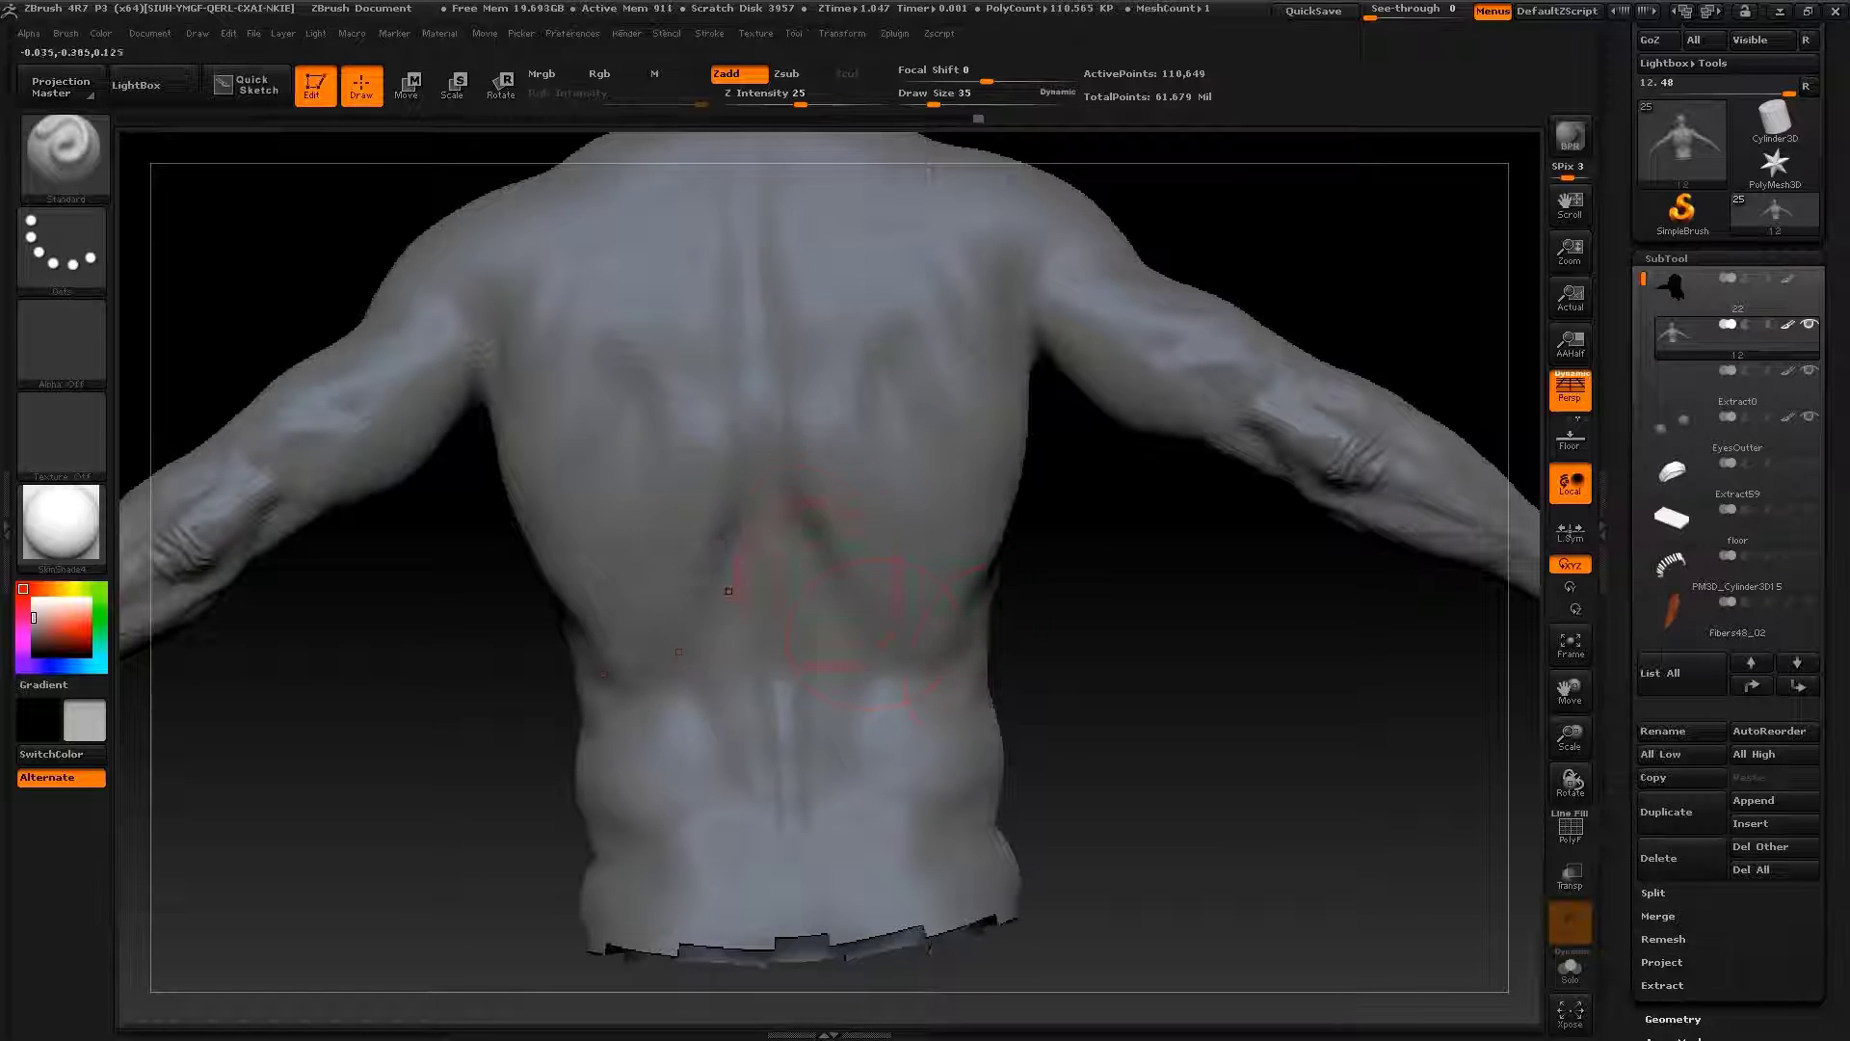
left_click_drag(858, 617, 1085, 625)
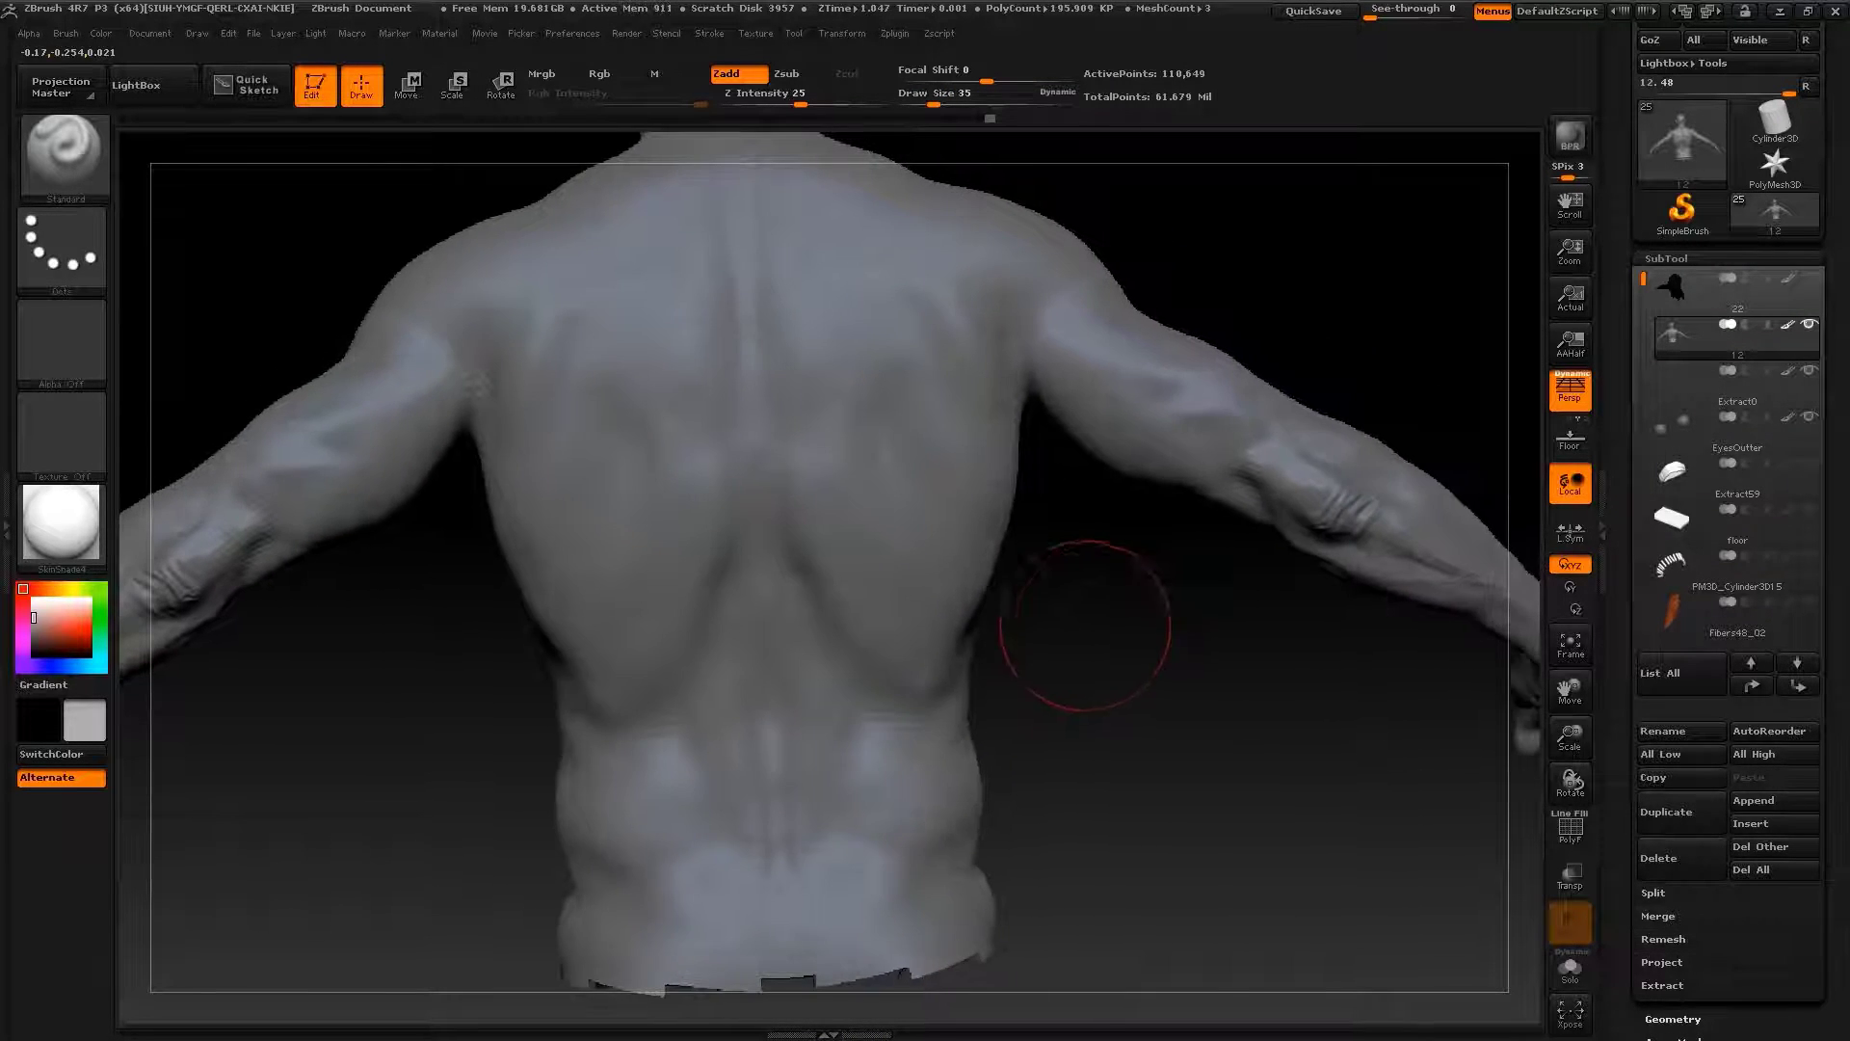
Switch to the Move brush and orbit to a front three-quarter view
key("b")
key("m")
key("v")
key("s")
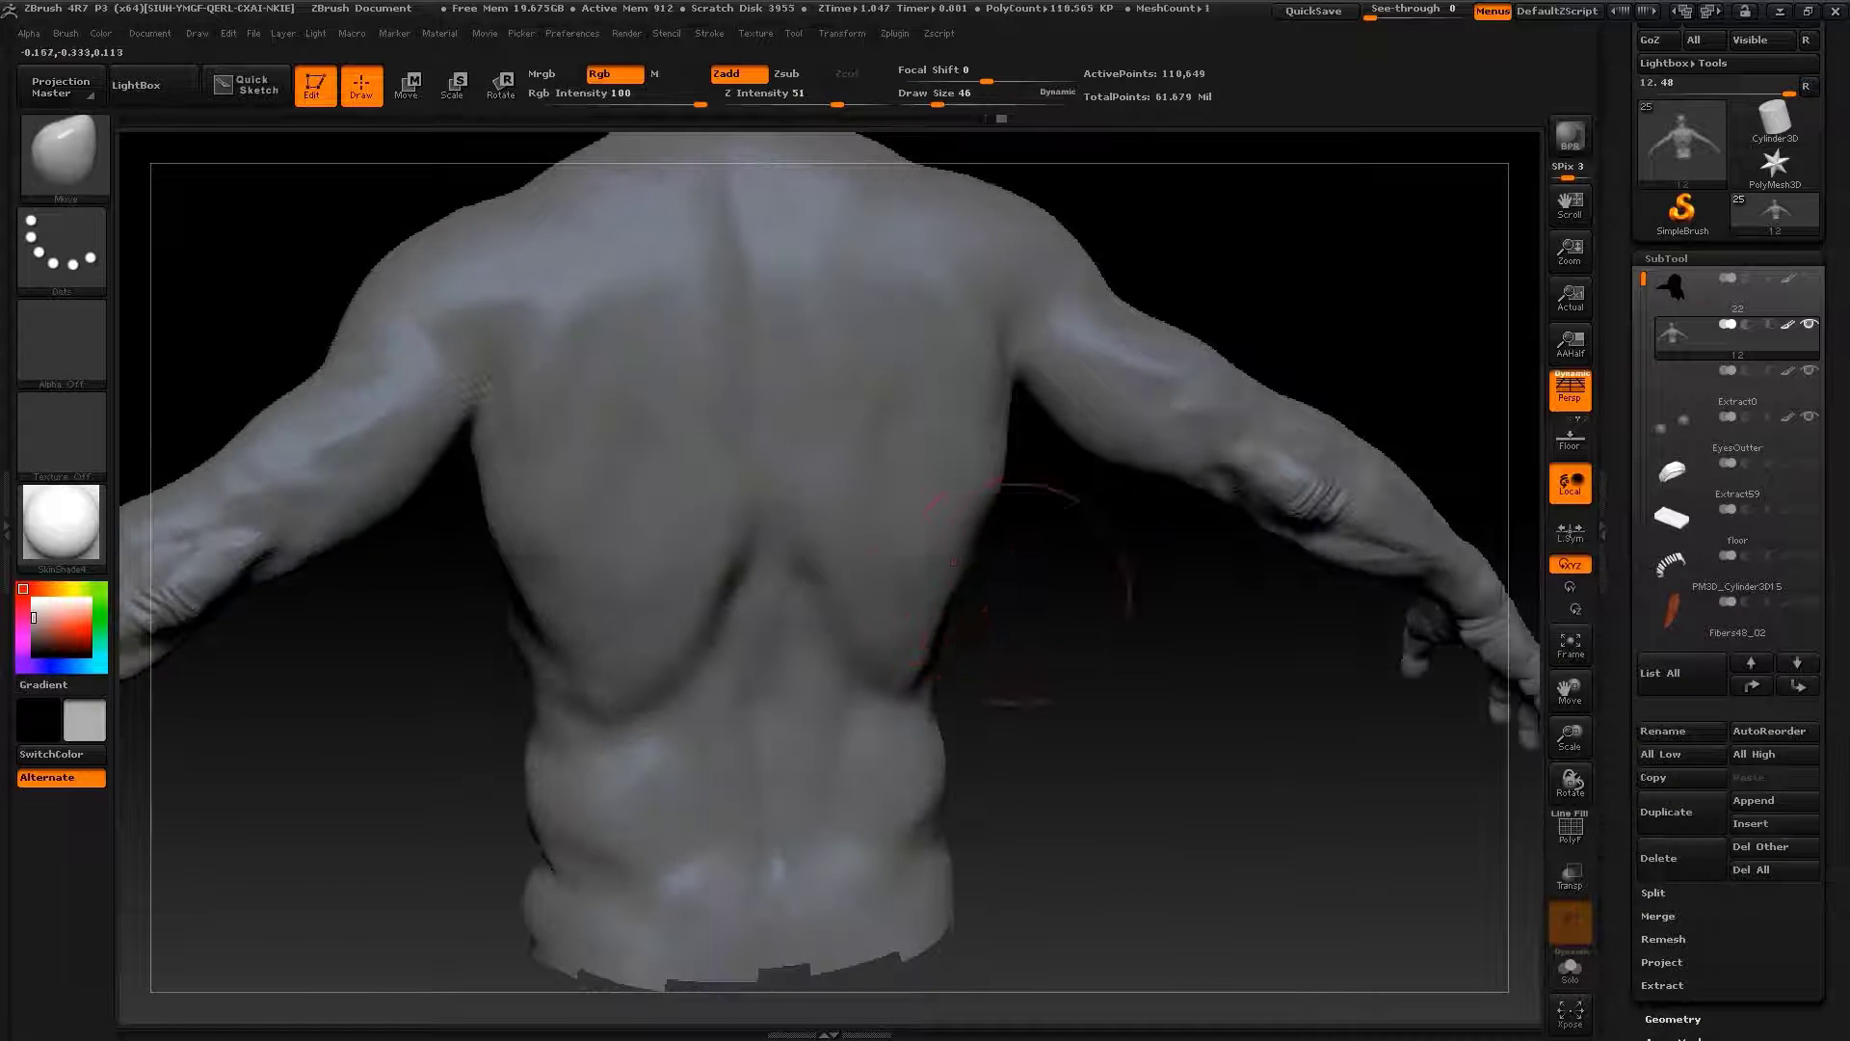
mouse_move(1026, 593)
left_mouse_down()
mouse_move(1349, 607)
mouse_move(1060, 617)
mouse_move(927, 665)
mouse_move(1053, 701)
mouse_move(1239, 392)
left_mouse_up()
Select ClayBuildup and frame the head and shoulders in a centred back view
key("b")
key("c")
key("b")
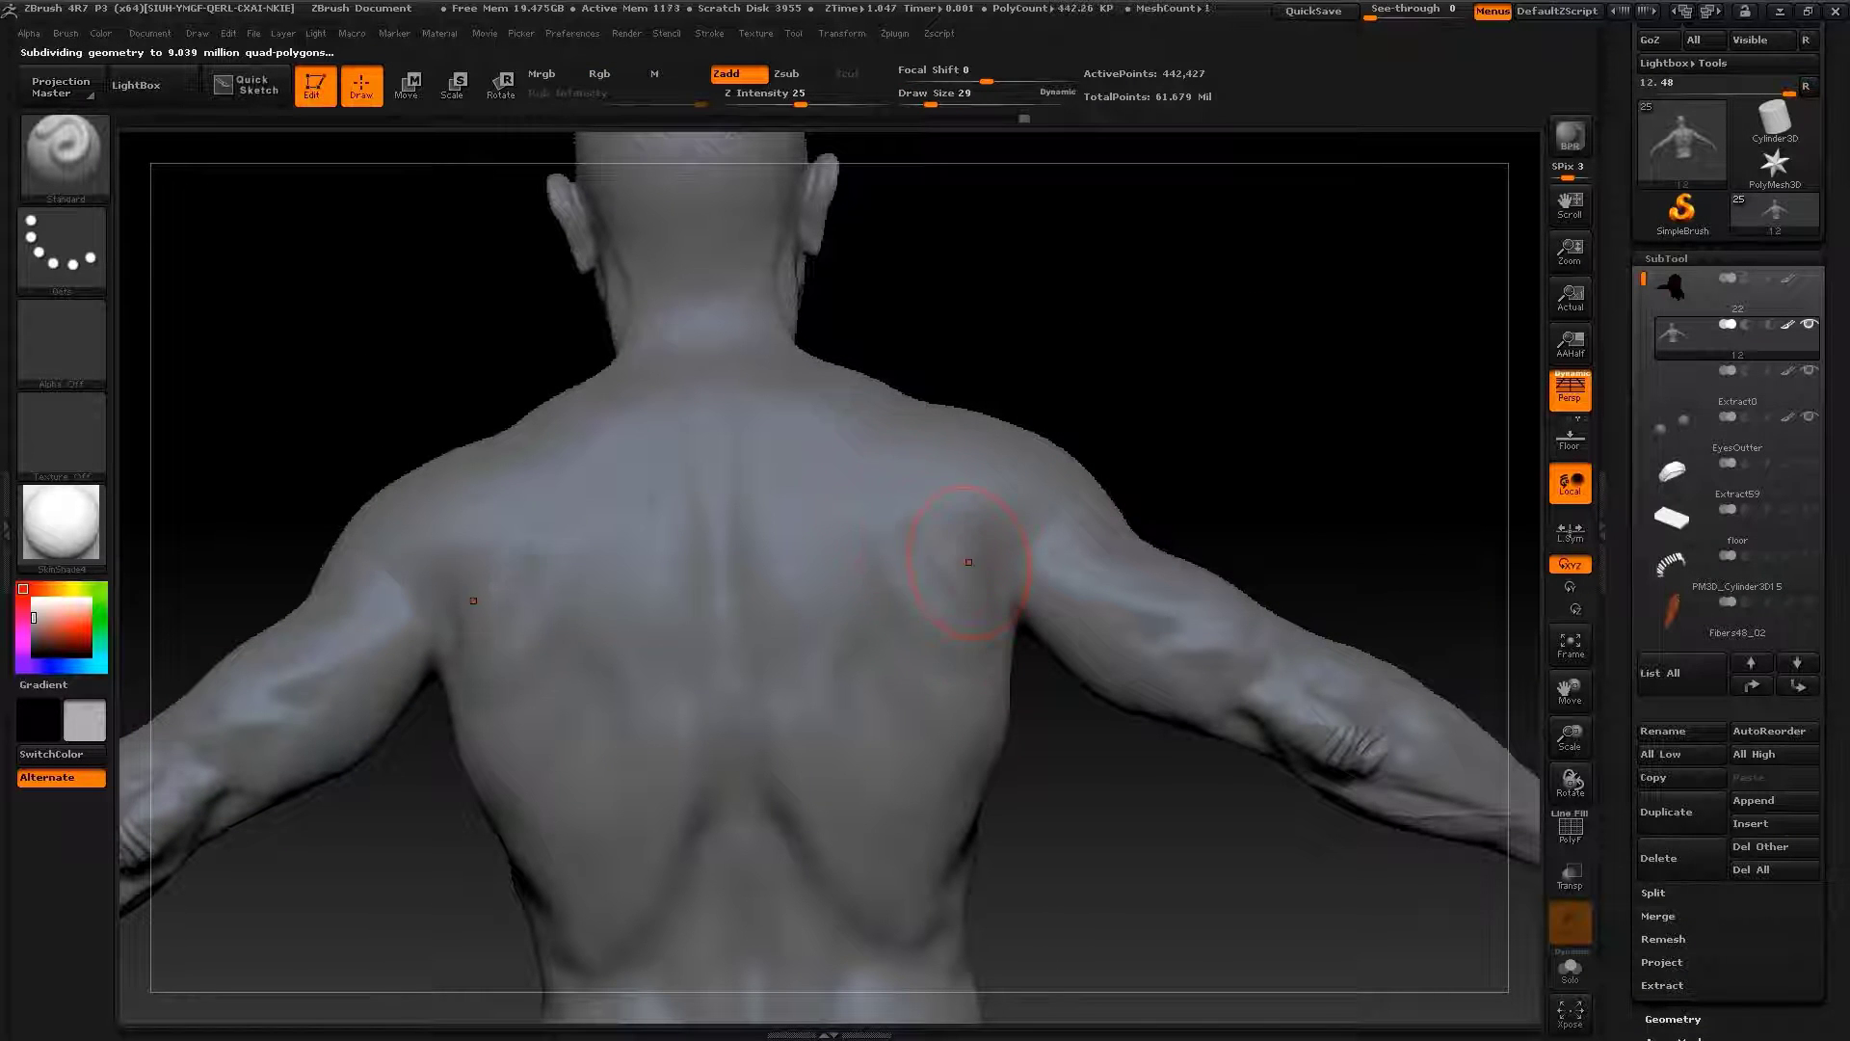
left_click_drag(968, 563, 977, 493)
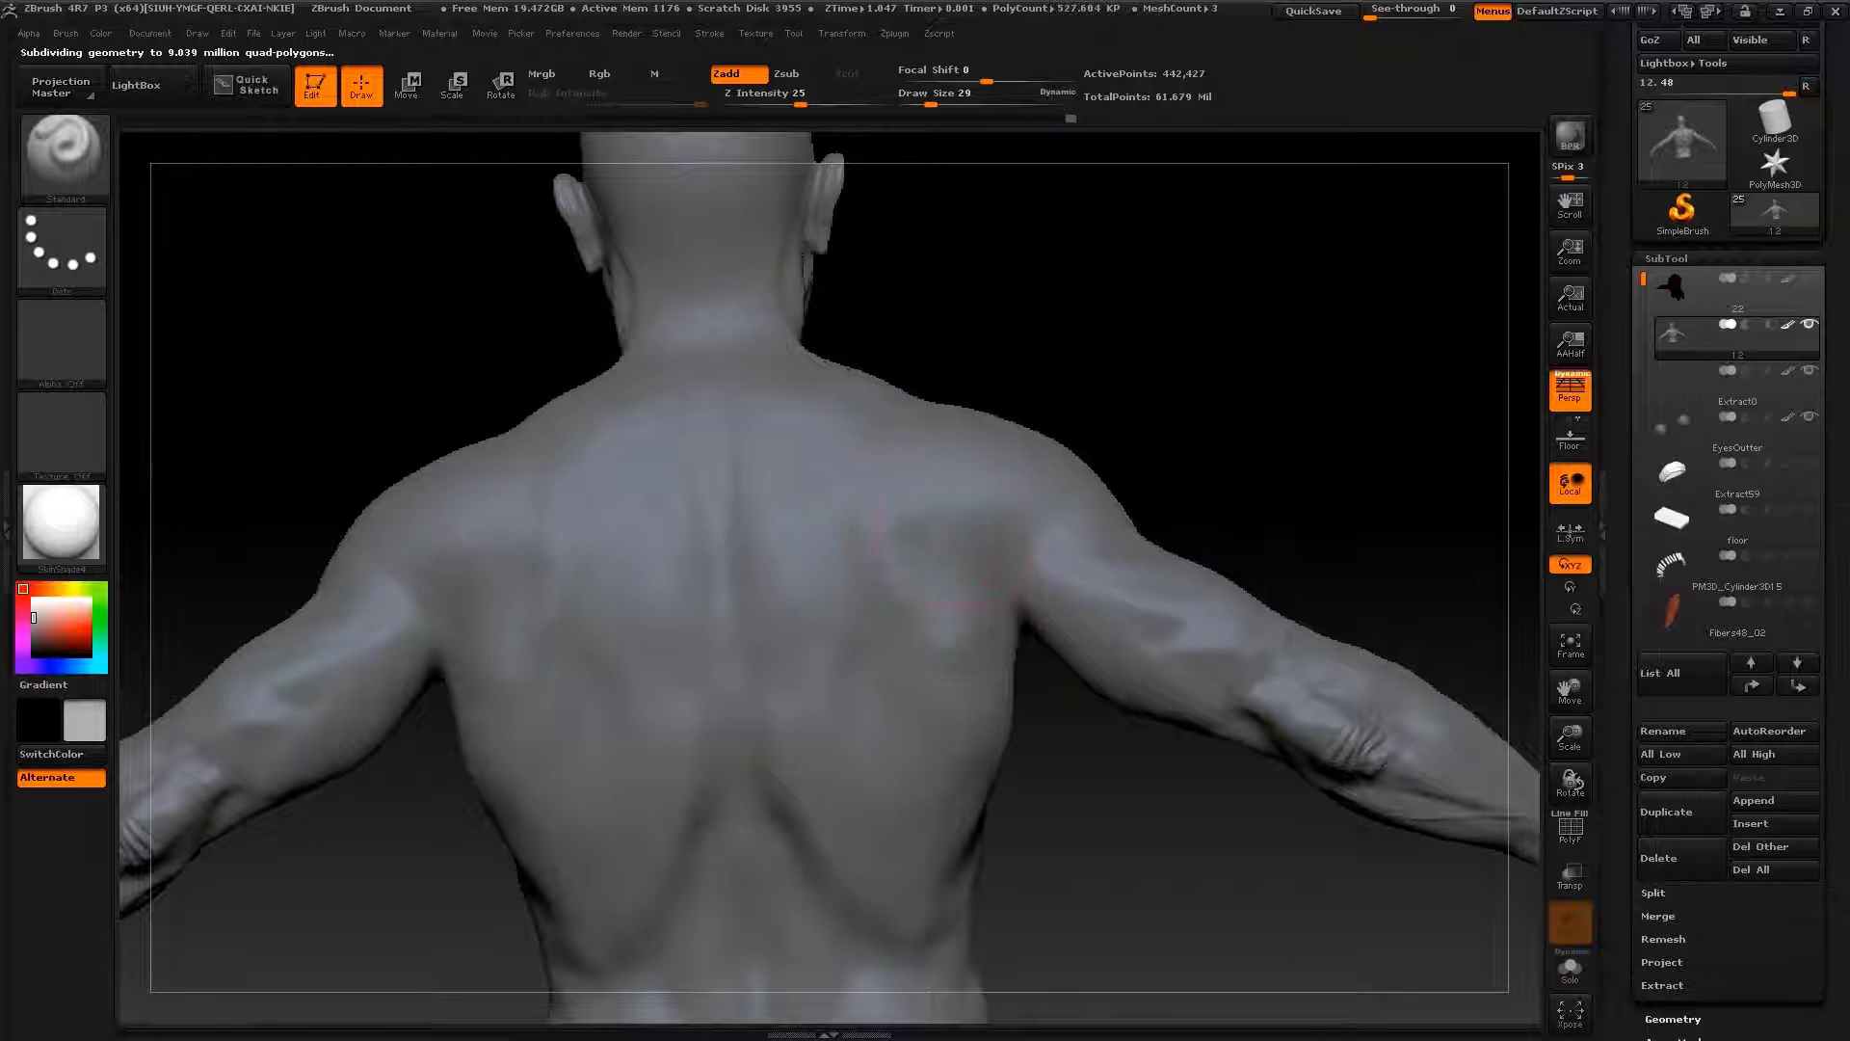
left_click_drag(896, 559, 1142, 395)
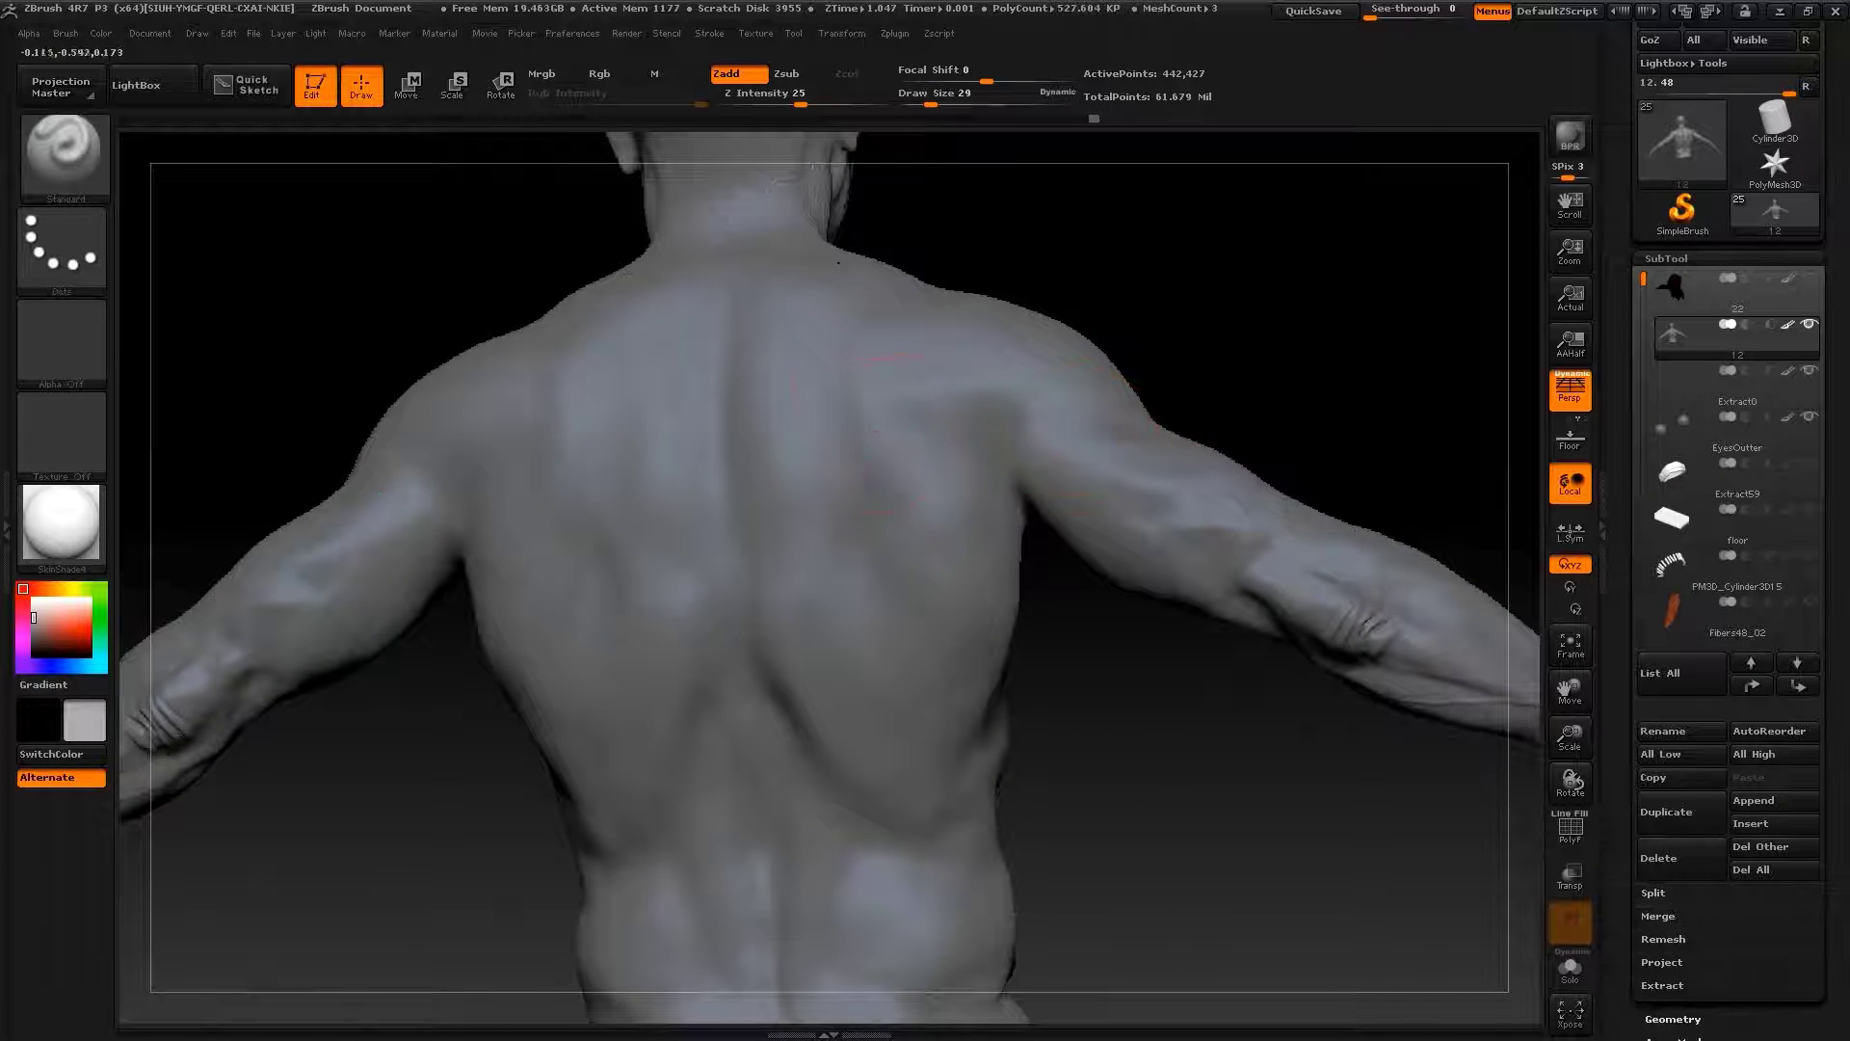
mouse_move(941, 503)
left_mouse_down()
mouse_move(752, 308)
mouse_move(827, 442)
left_mouse_up()
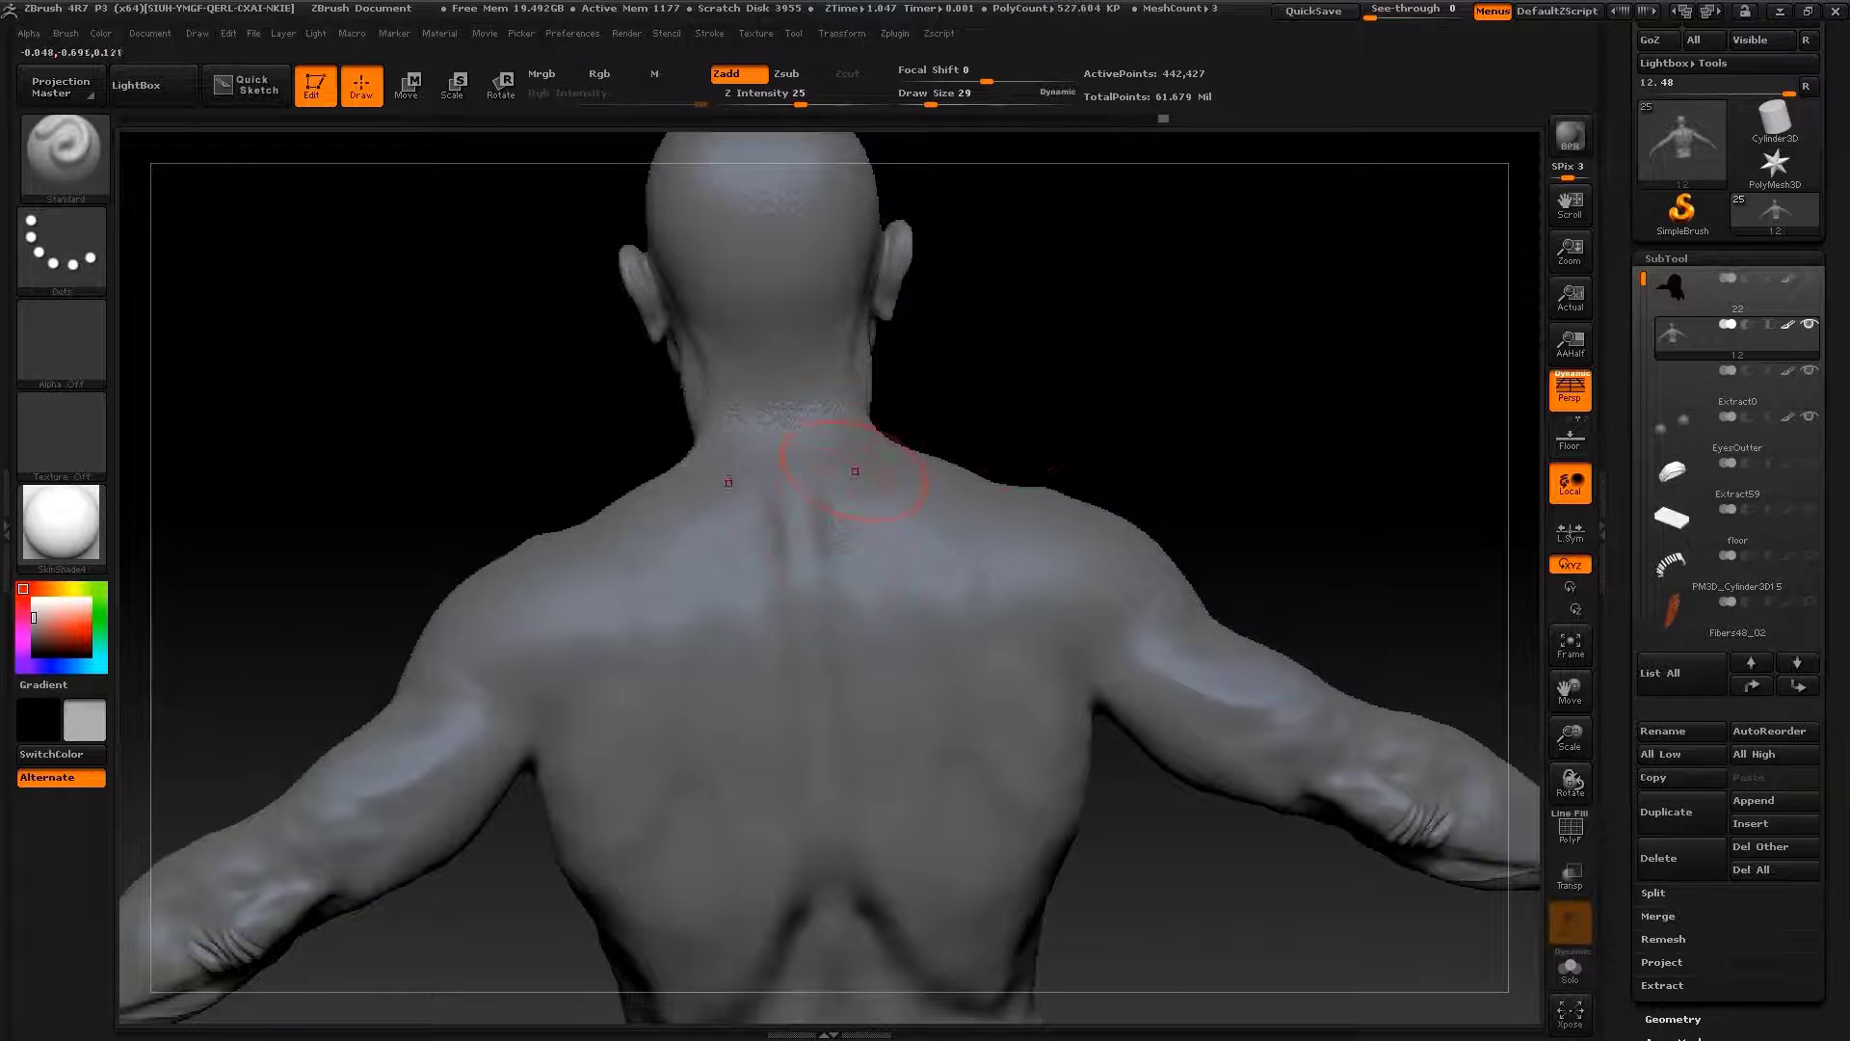
mouse_move(1056, 453)
left_mouse_down()
mouse_move(1142, 397)
mouse_move(847, 504)
left_mouse_up()
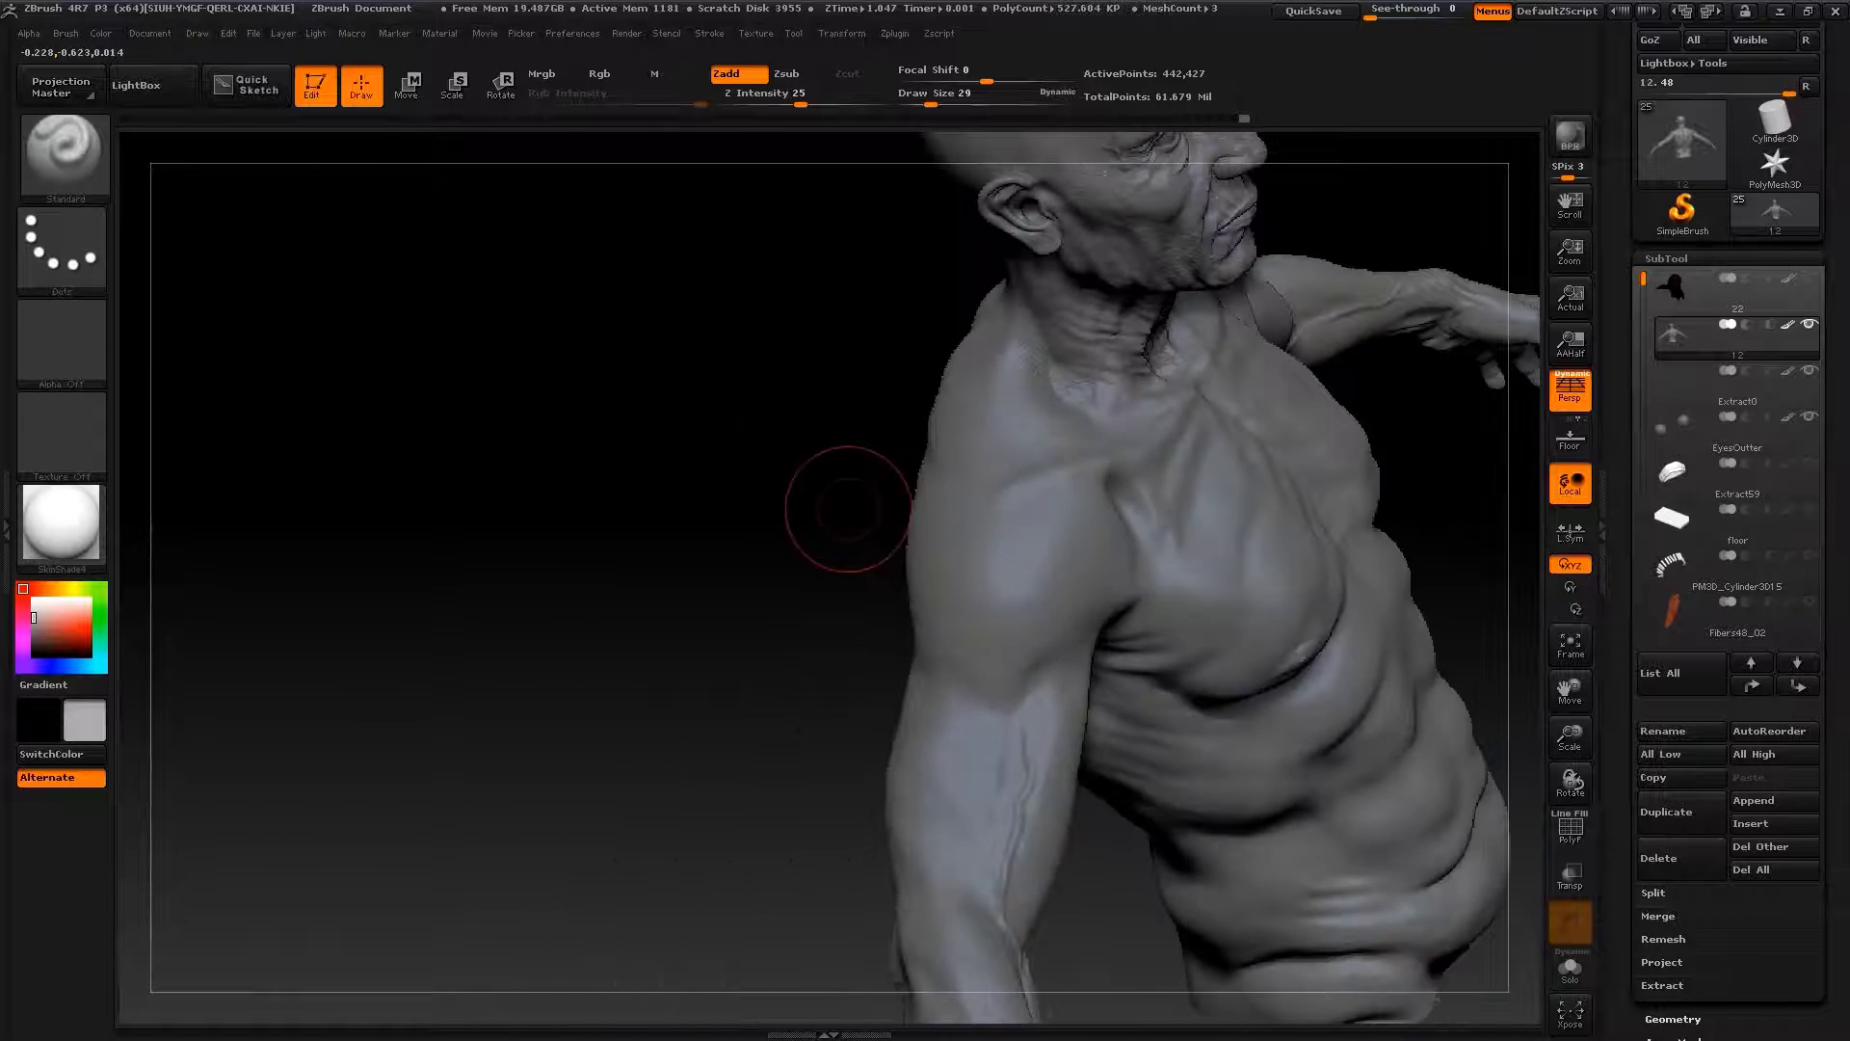
Reshape the upper back with Move, then Standard, viewing it from the side and lower torso
key("b")
left_click(429, 482)
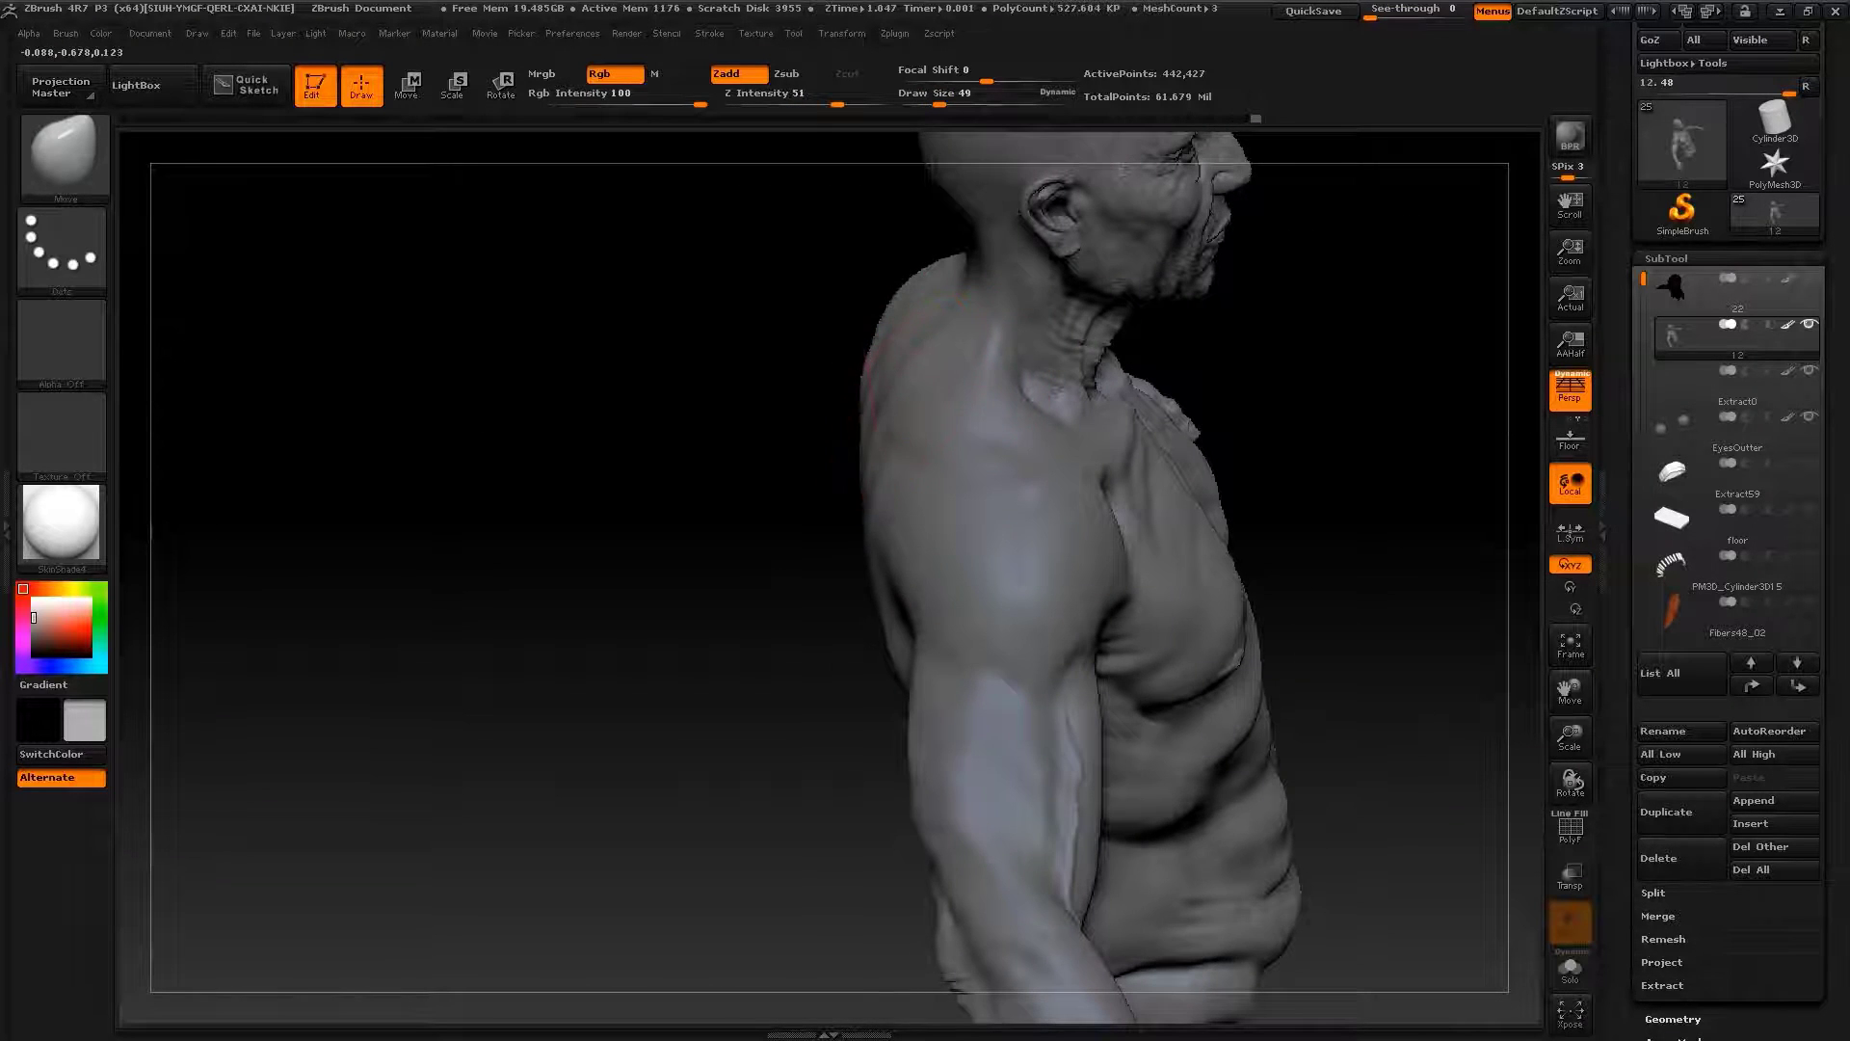
mouse_move(964, 482)
left_mouse_down()
mouse_move(1300, 416)
mouse_move(1342, 491)
left_mouse_up()
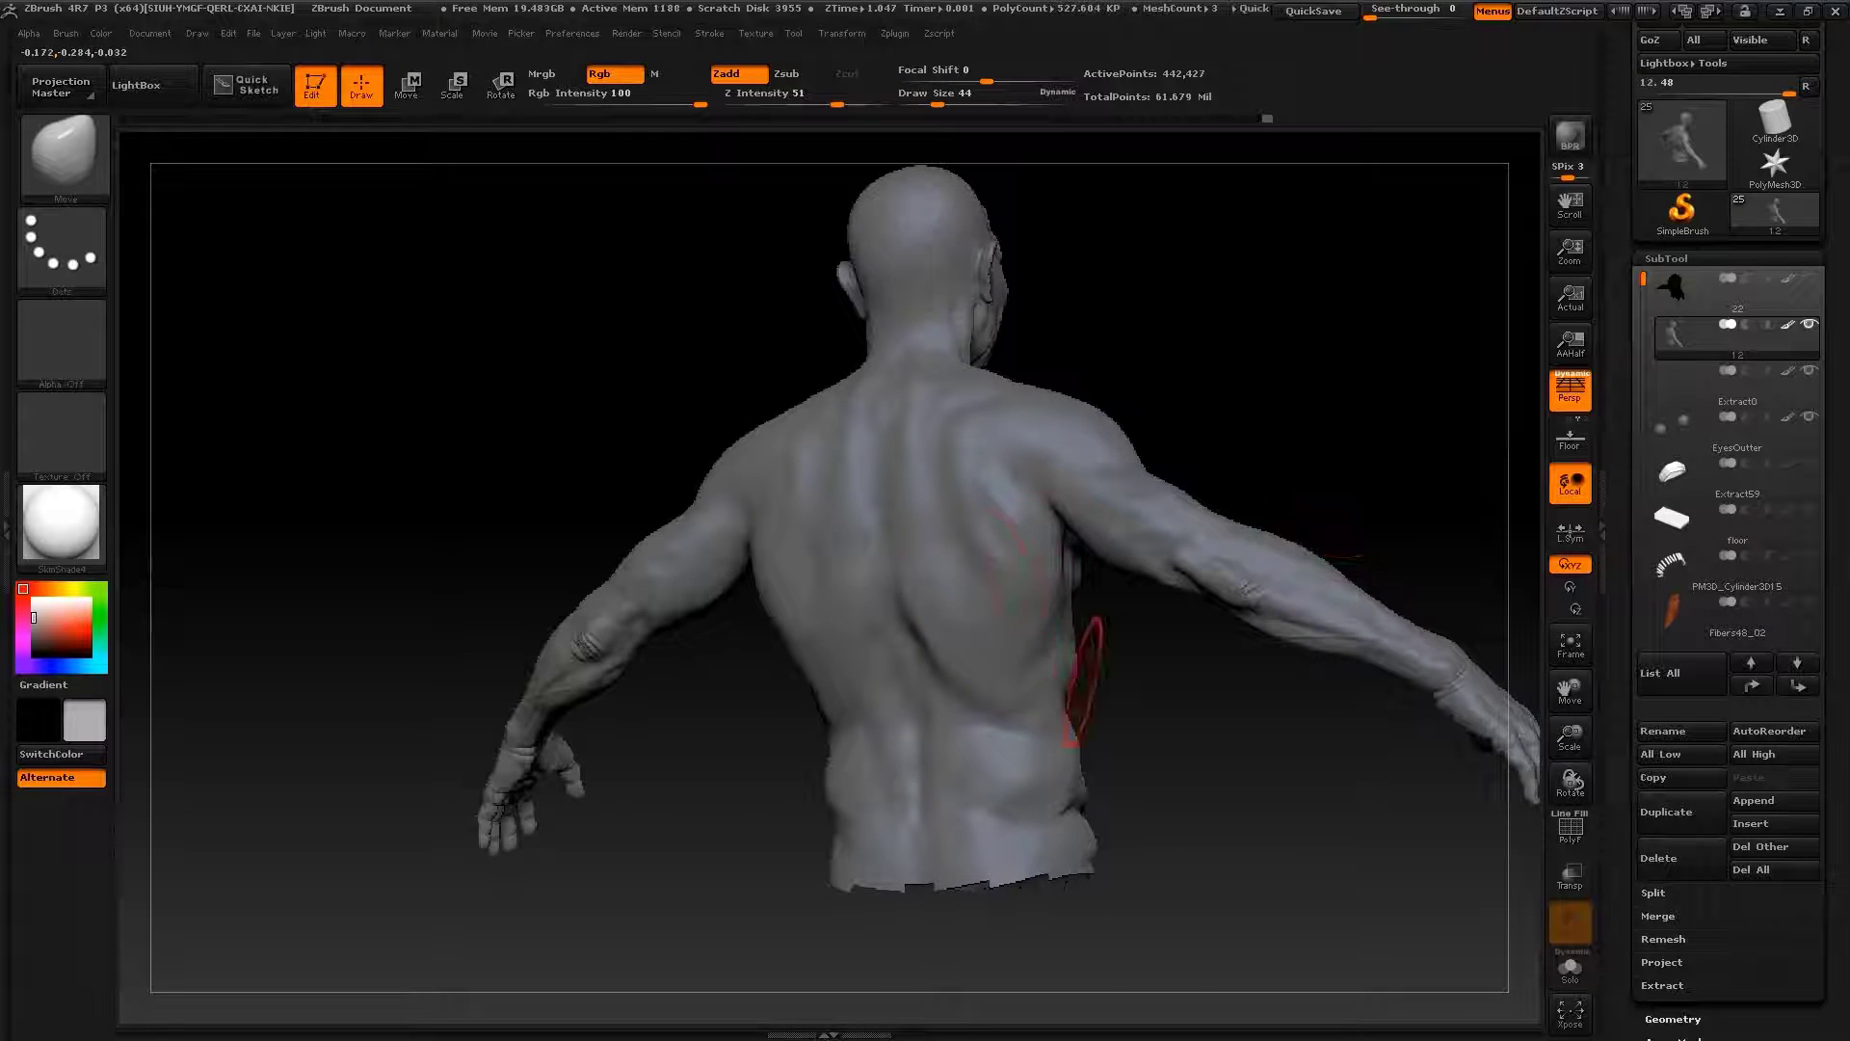
left_click_drag(1084, 680, 1108, 482)
key("b")
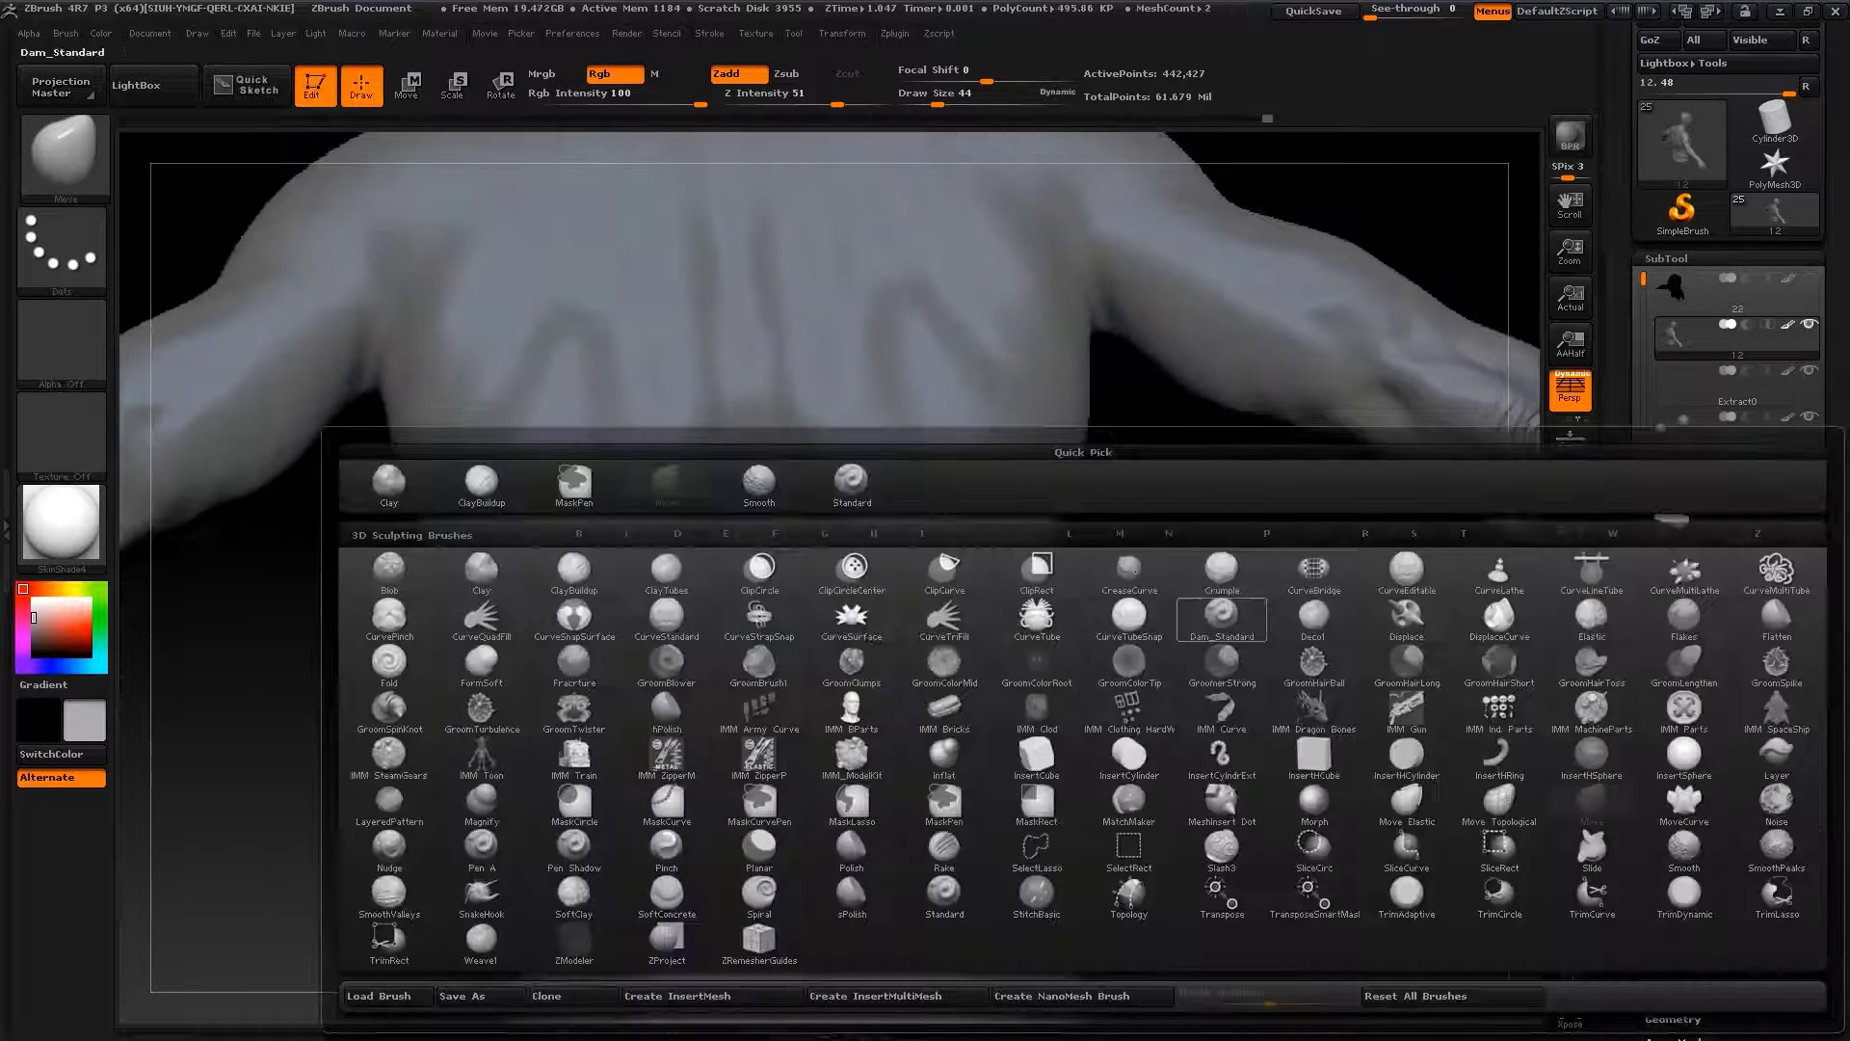
left_click(852, 482)
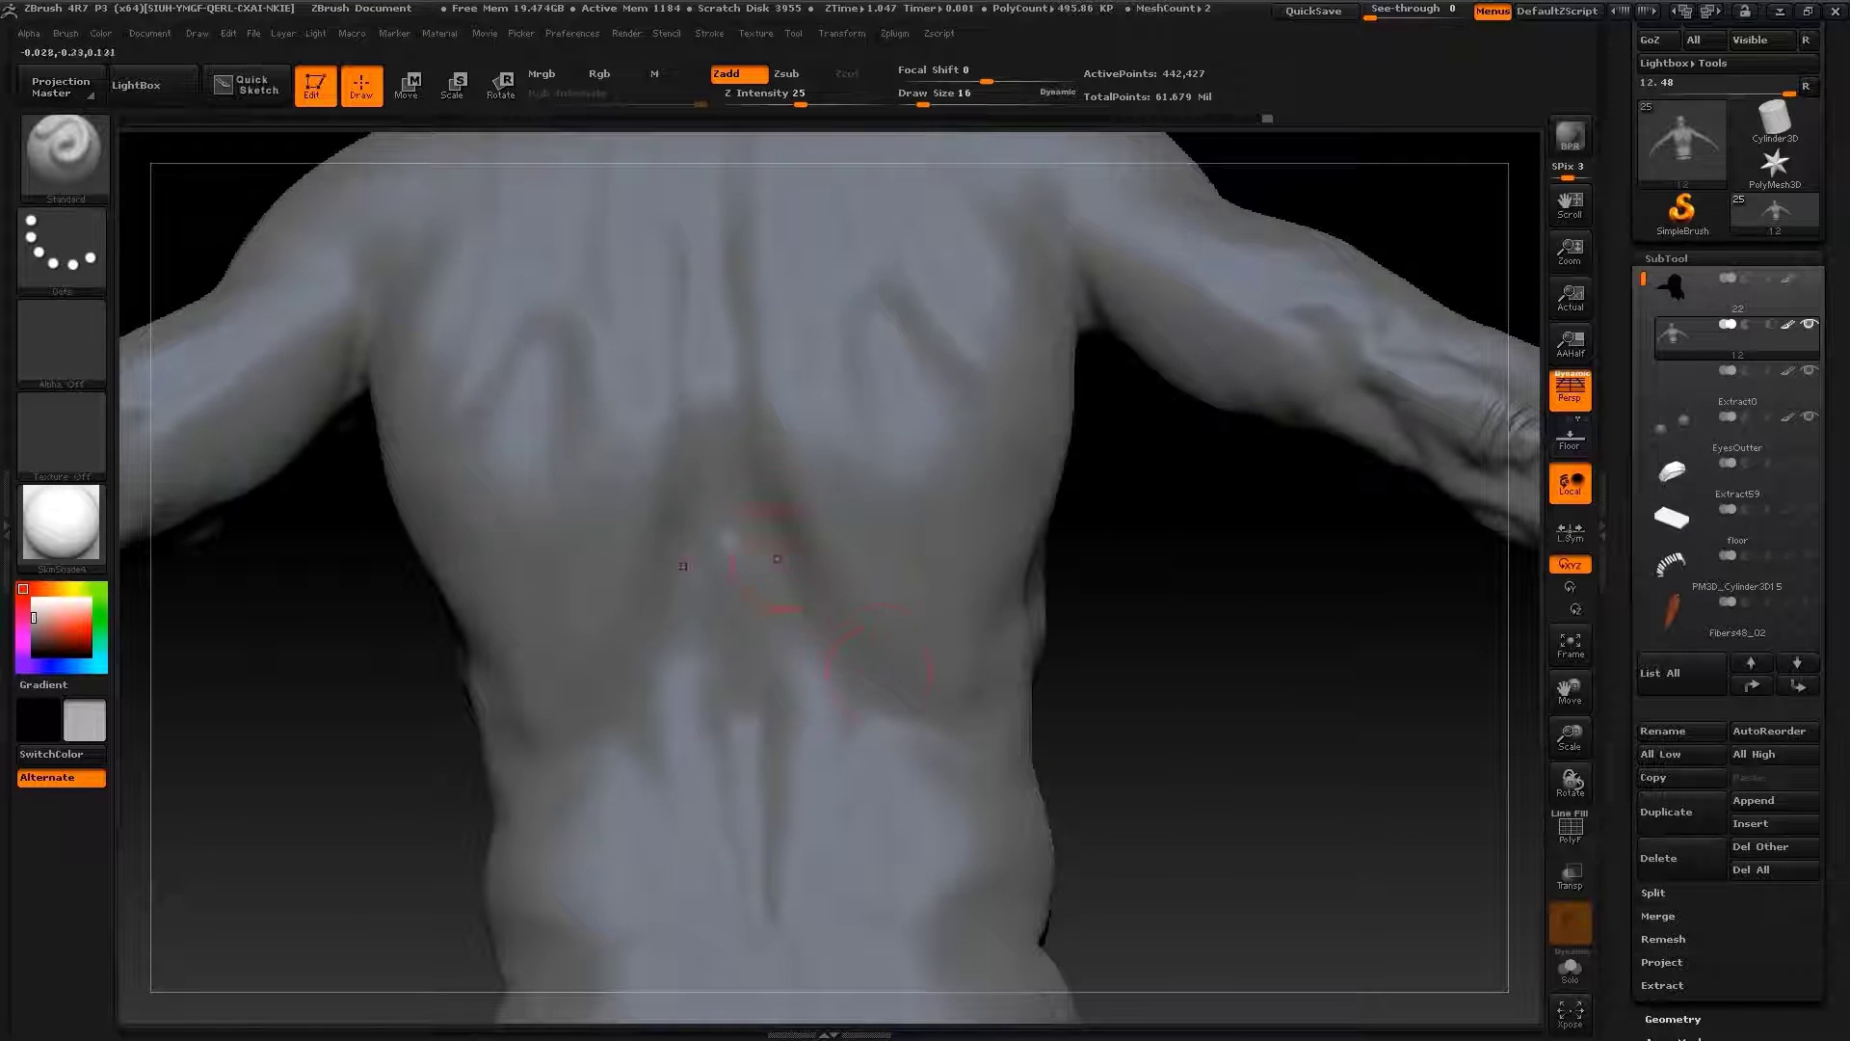
mouse_move(1181, 726)
left_mouse_down()
mouse_move(865, 666)
mouse_move(813, 675)
left_mouse_up()
Smooth the two lower-back dimples and lower back surface with a smaller ClayBuildup brush
key("s")
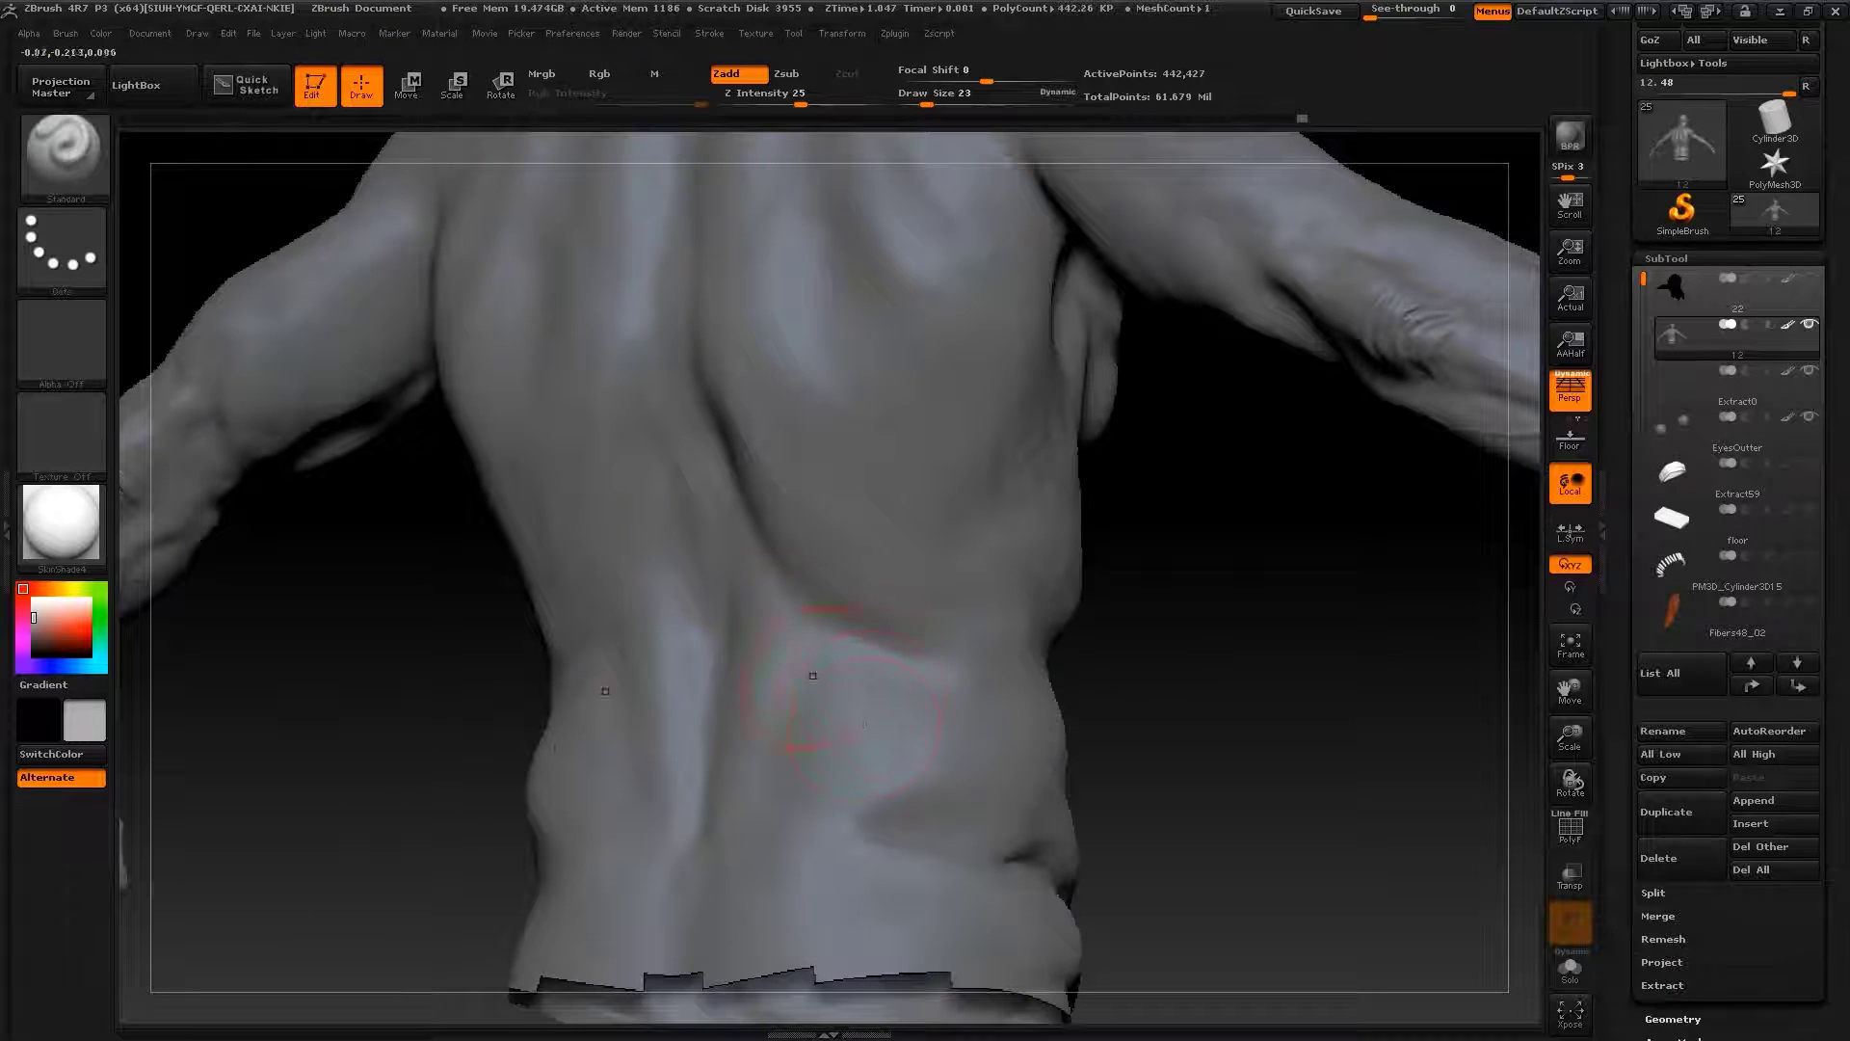
key("b")
key("c")
key("b")
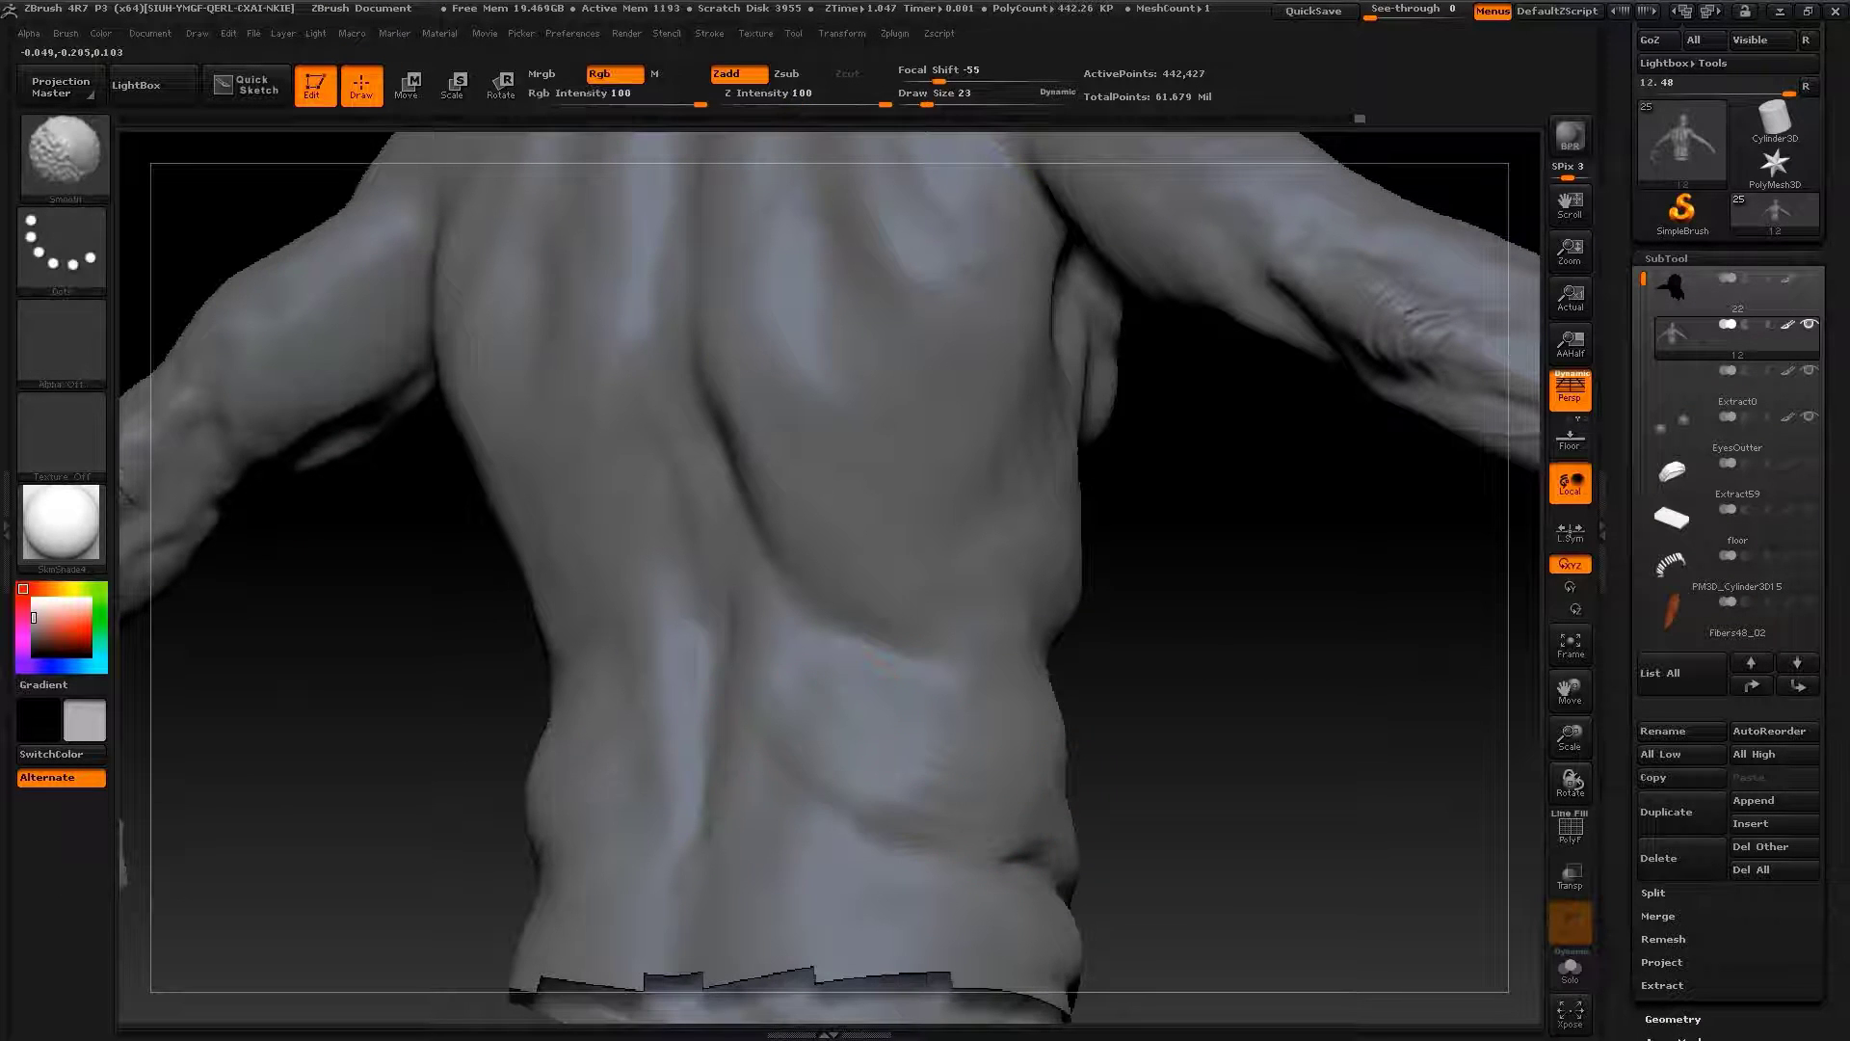
mouse_move(1105, 620)
left_mouse_down()
mouse_move(889, 641)
mouse_move(839, 617)
left_mouse_up()
key("s")
left_click_drag(646, 613, 803, 630, "shift")
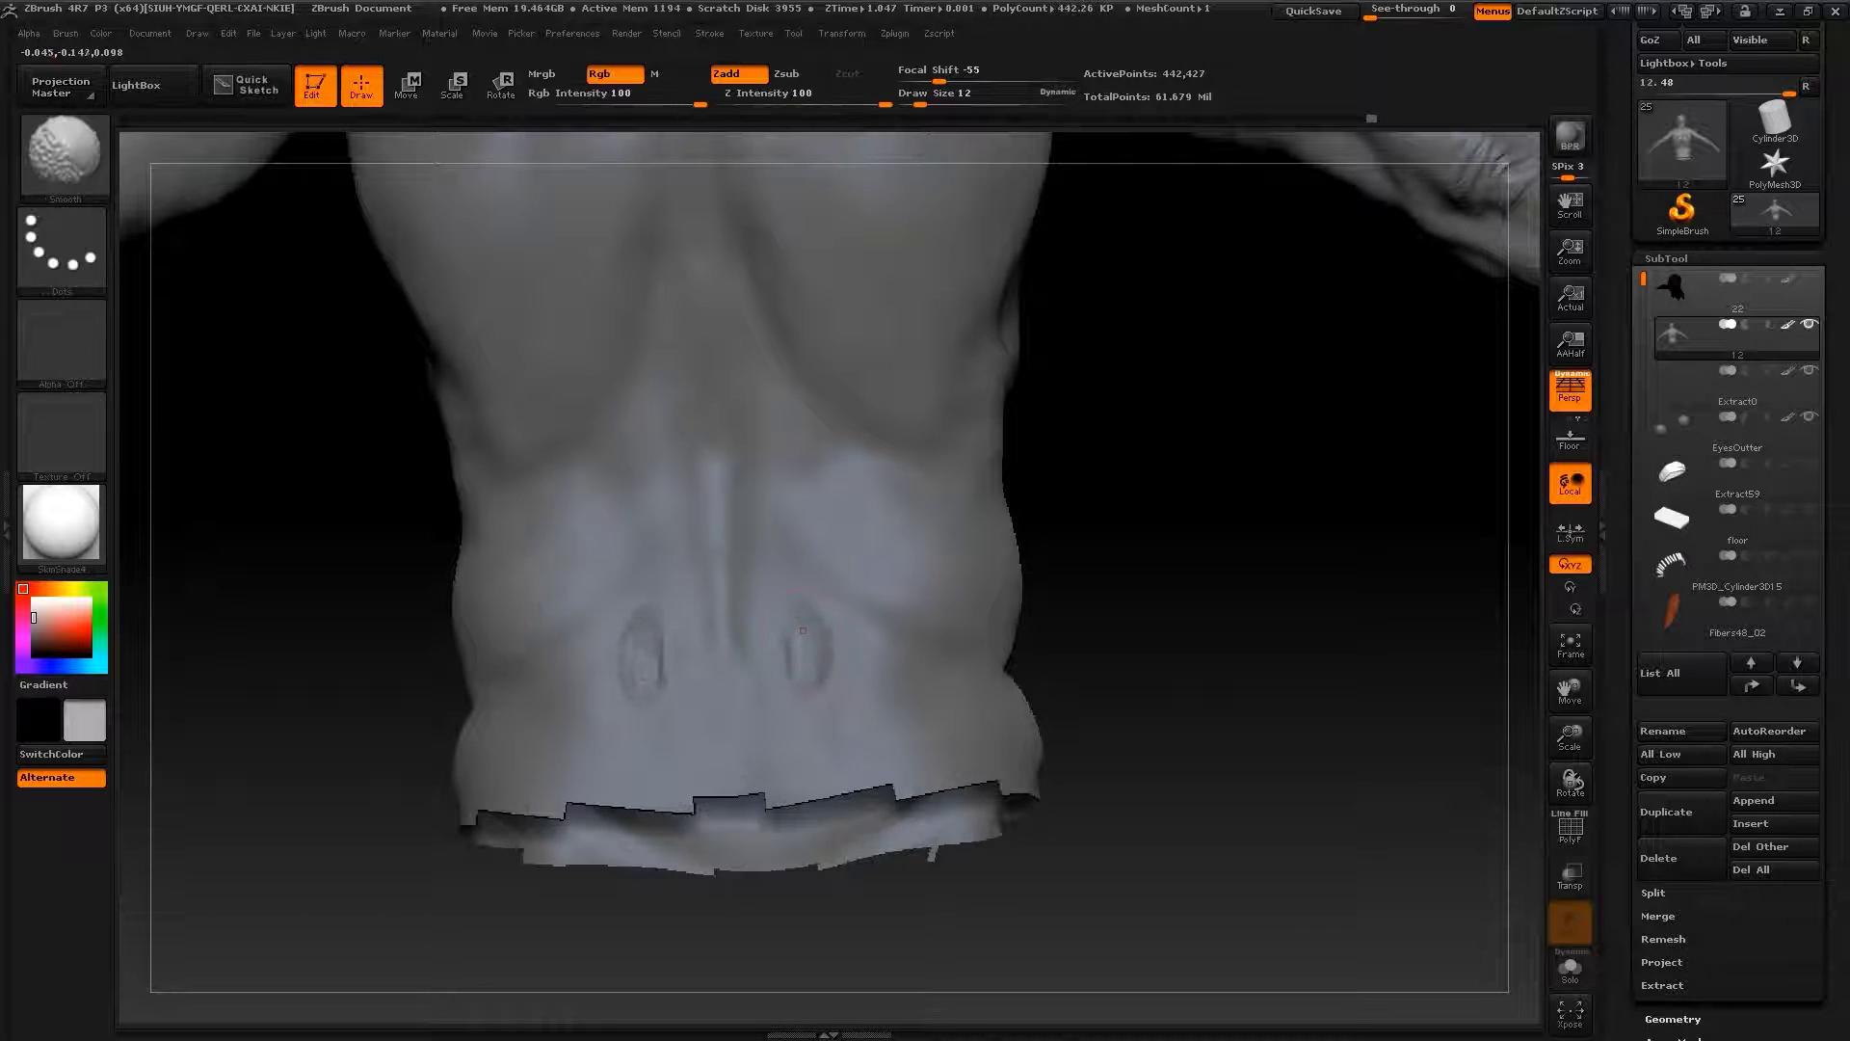
left_click_drag(761, 465, 780, 570, "alt")
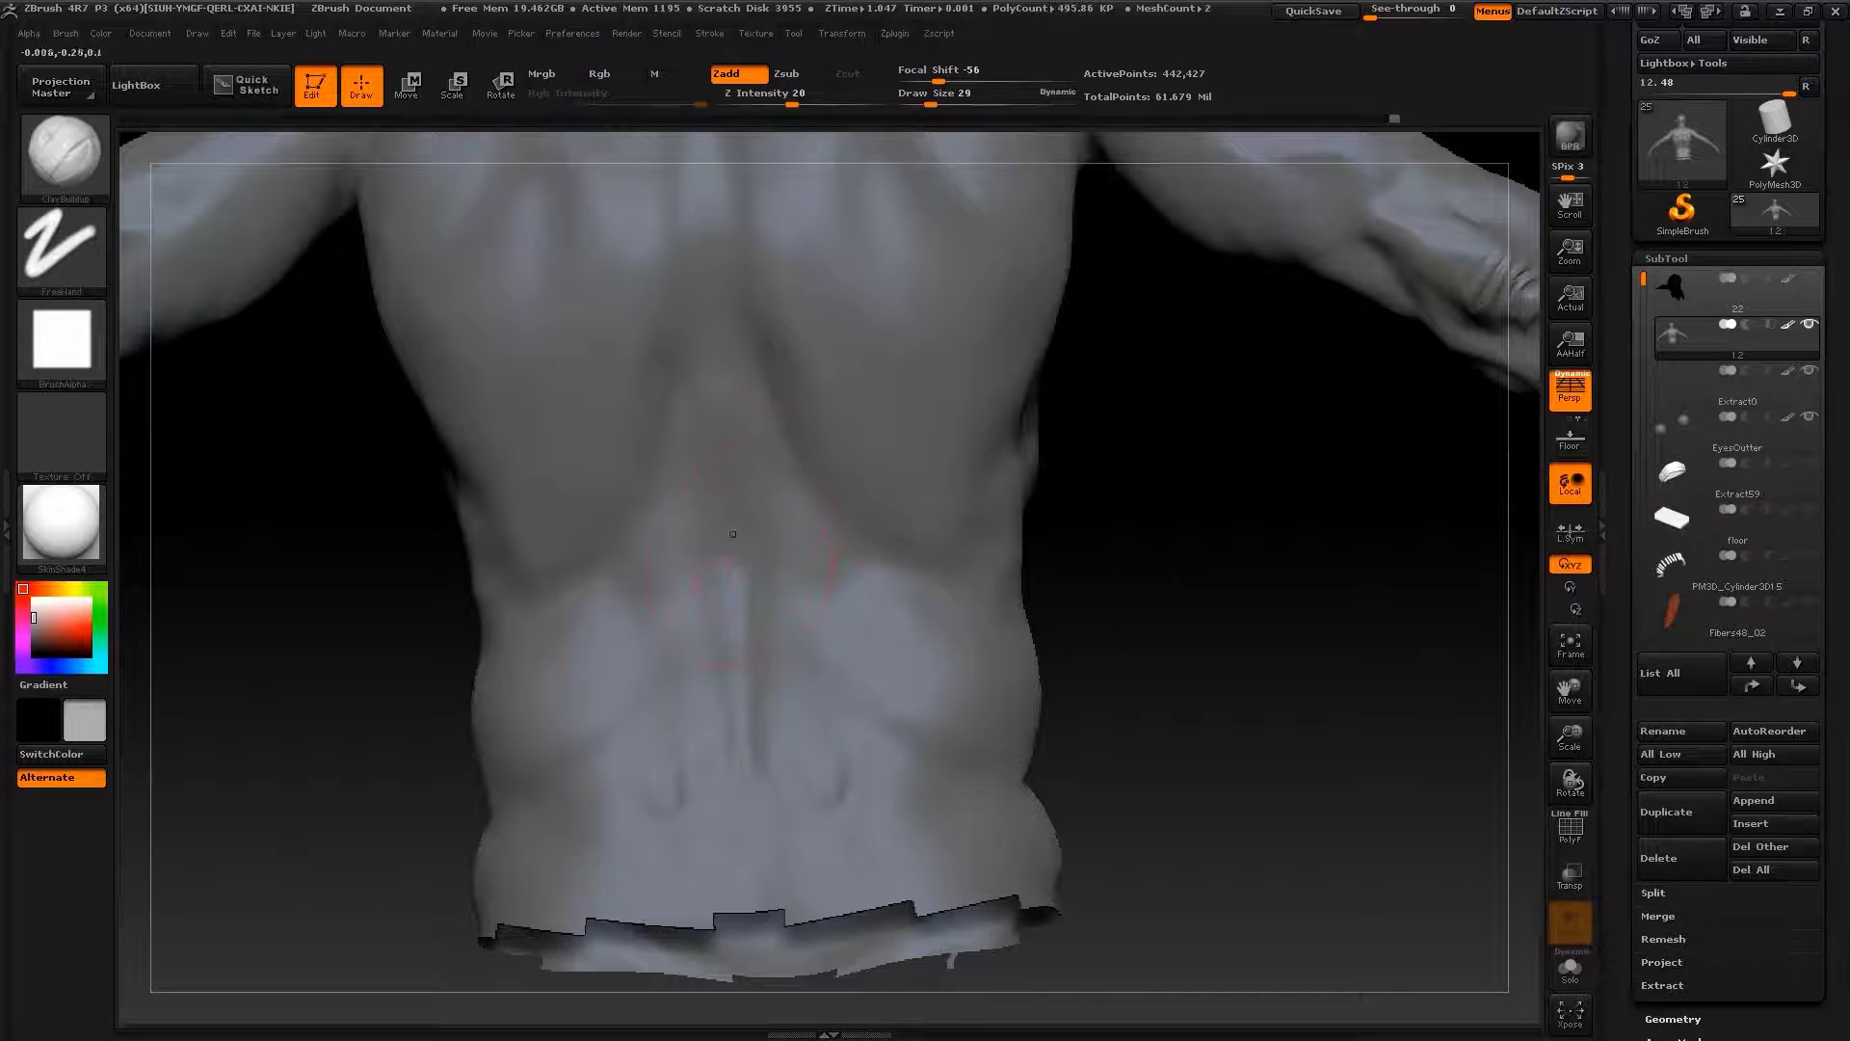
left_click_drag(766, 636, 742, 482, "shift")
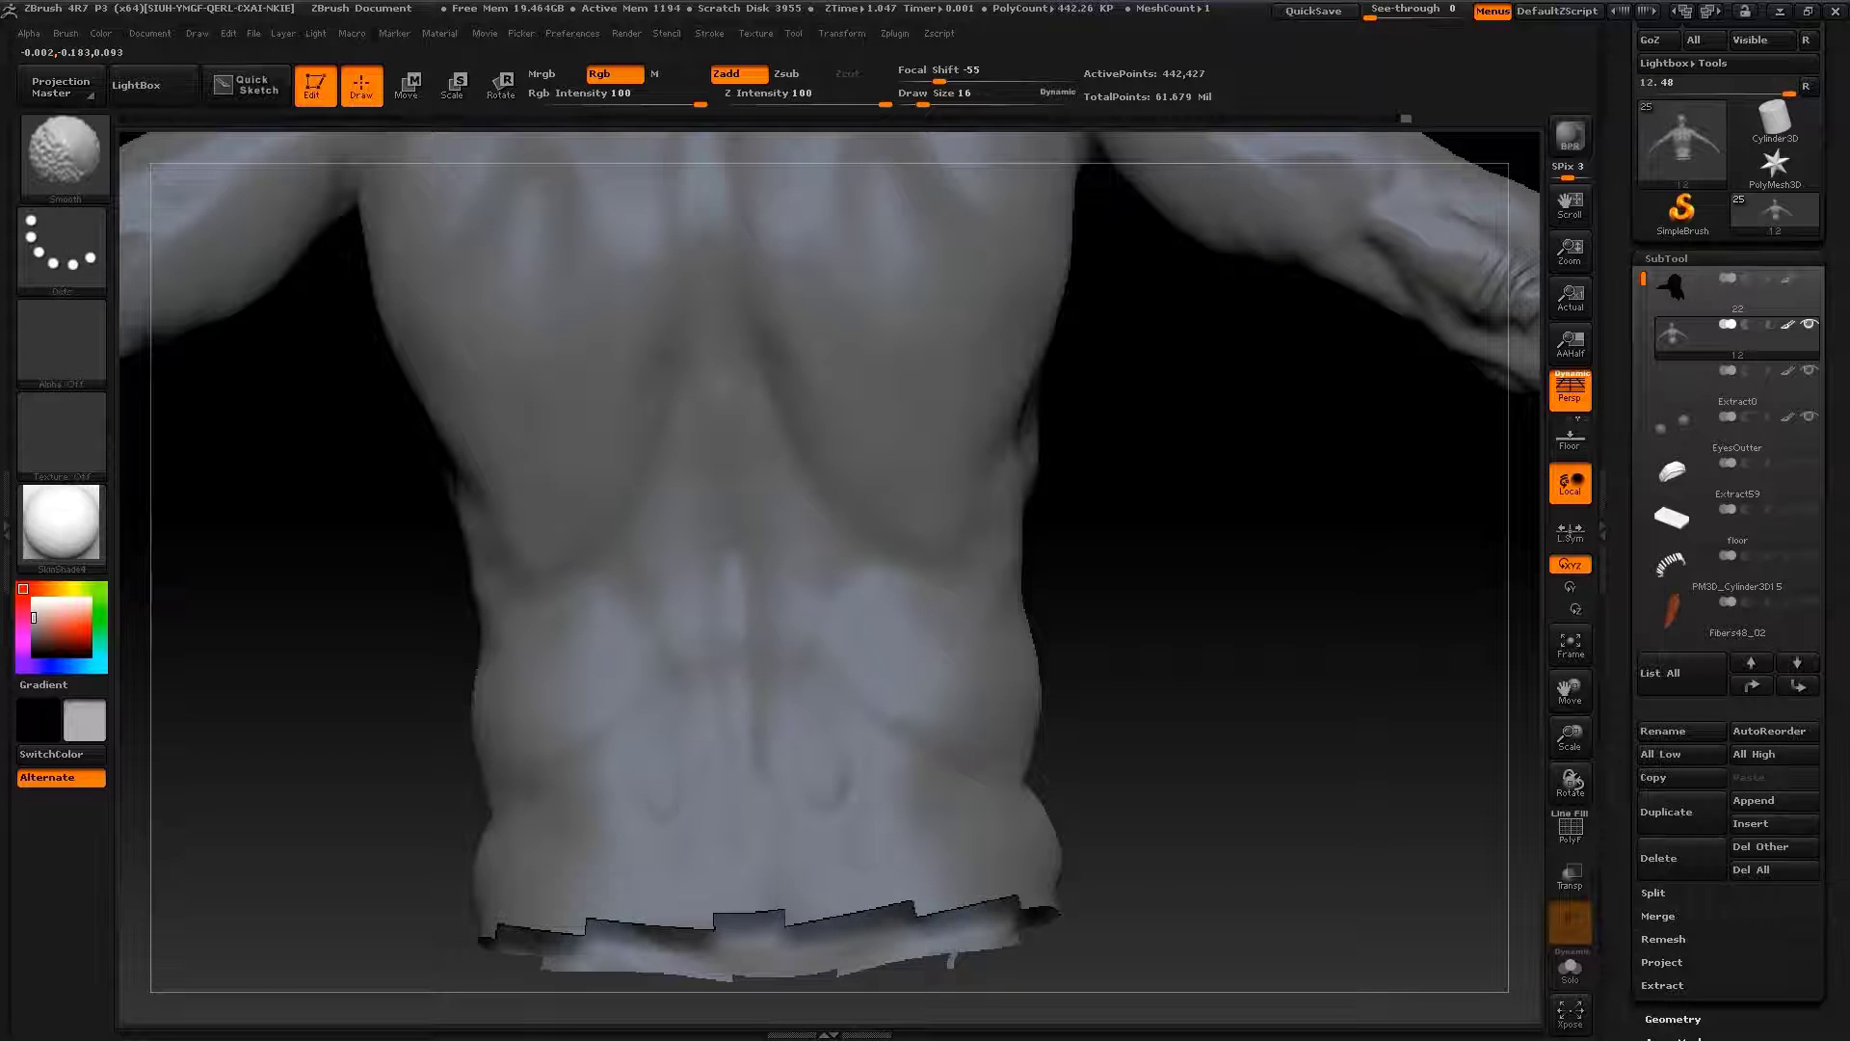
mouse_move(857, 779)
left_mouse_down()
mouse_move(1172, 529)
mouse_move(785, 540)
left_mouse_up()
Carve the shoulder-blade creases with an enlarged Dam_Standard brush from a square back view
key("s")
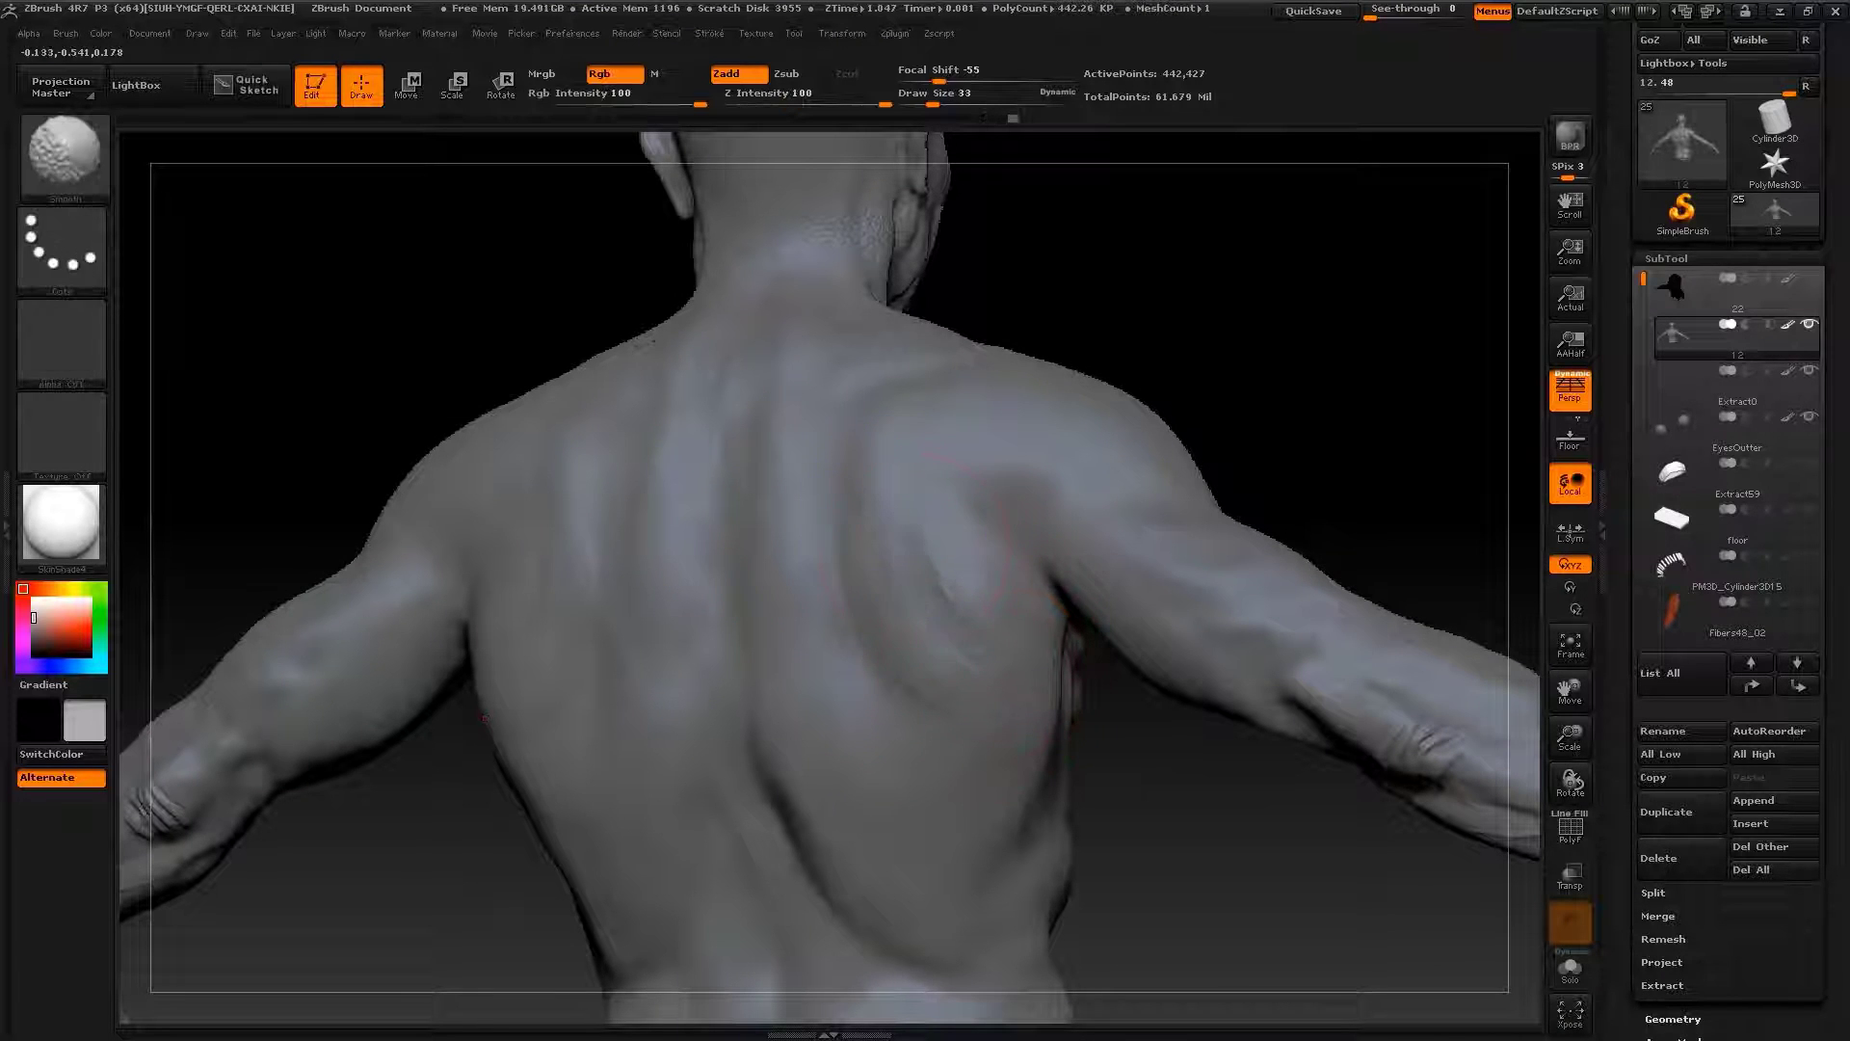
left_click_drag(1204, 289, 1137, 386, "shift")
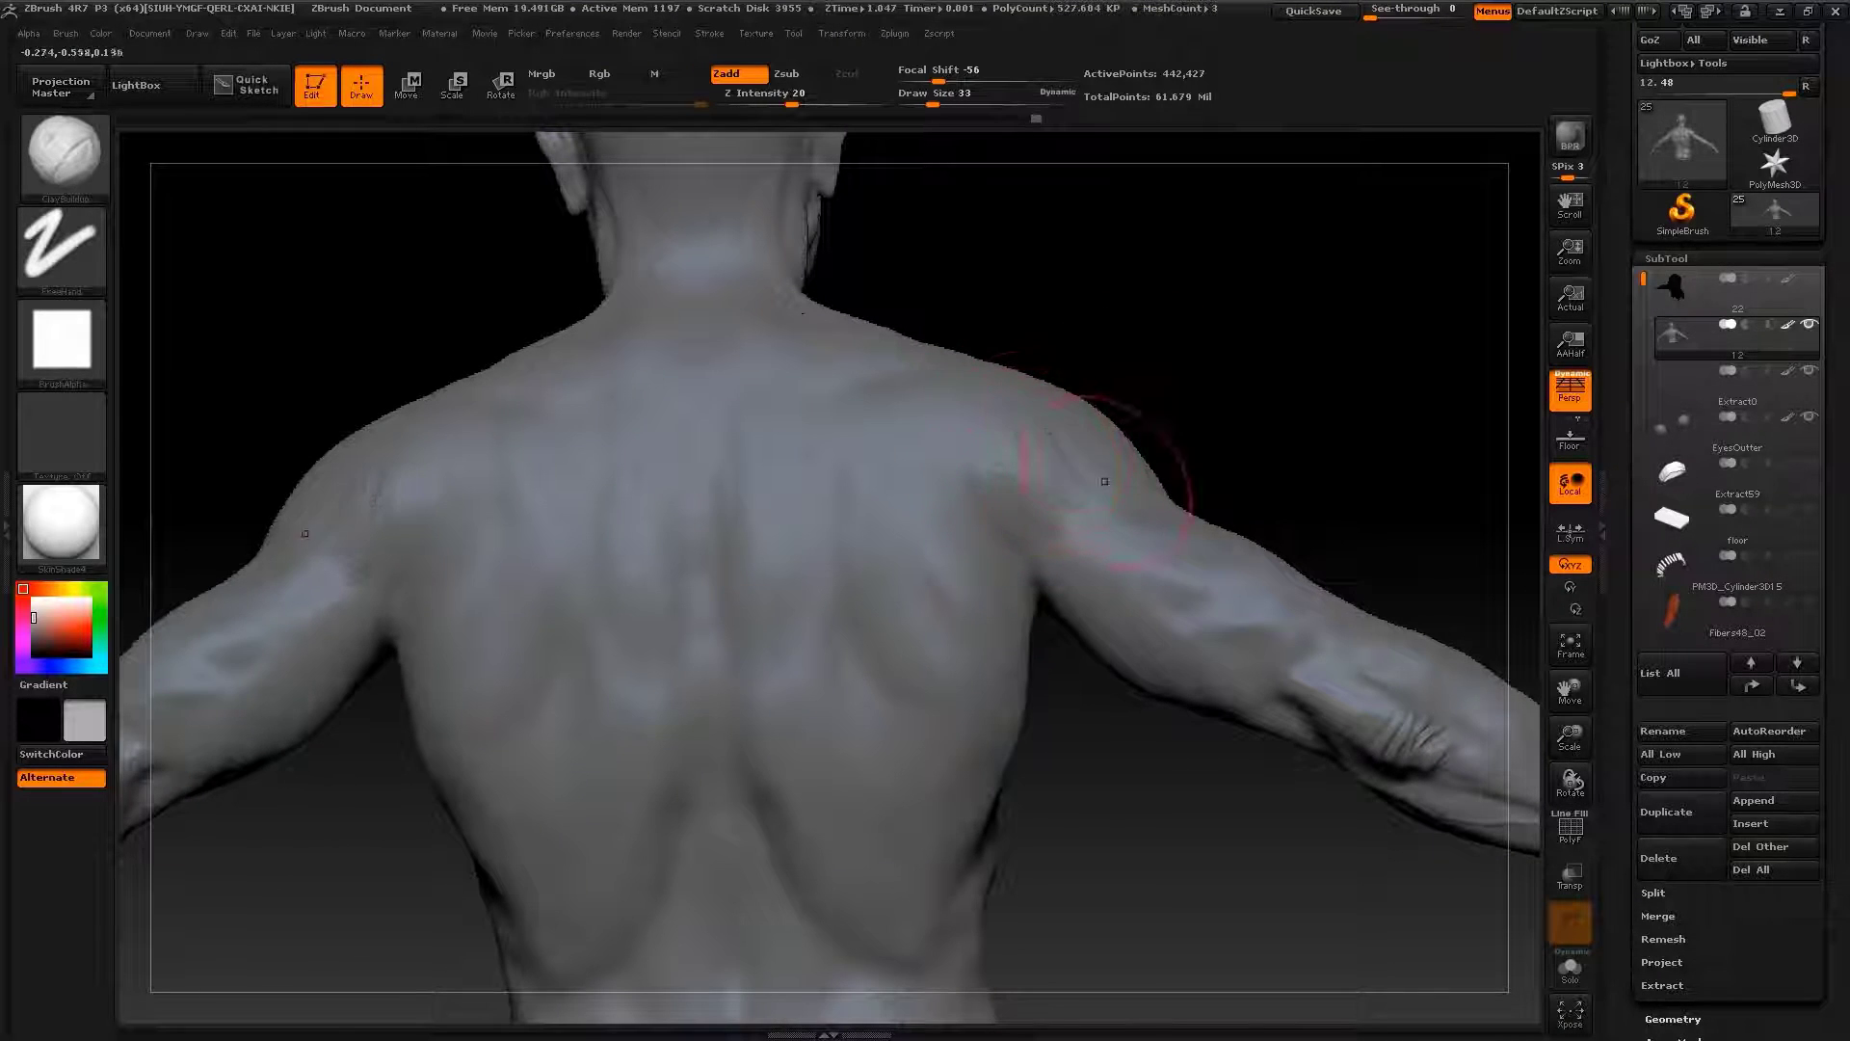
left_click_drag(1314, 392, 1219, 401)
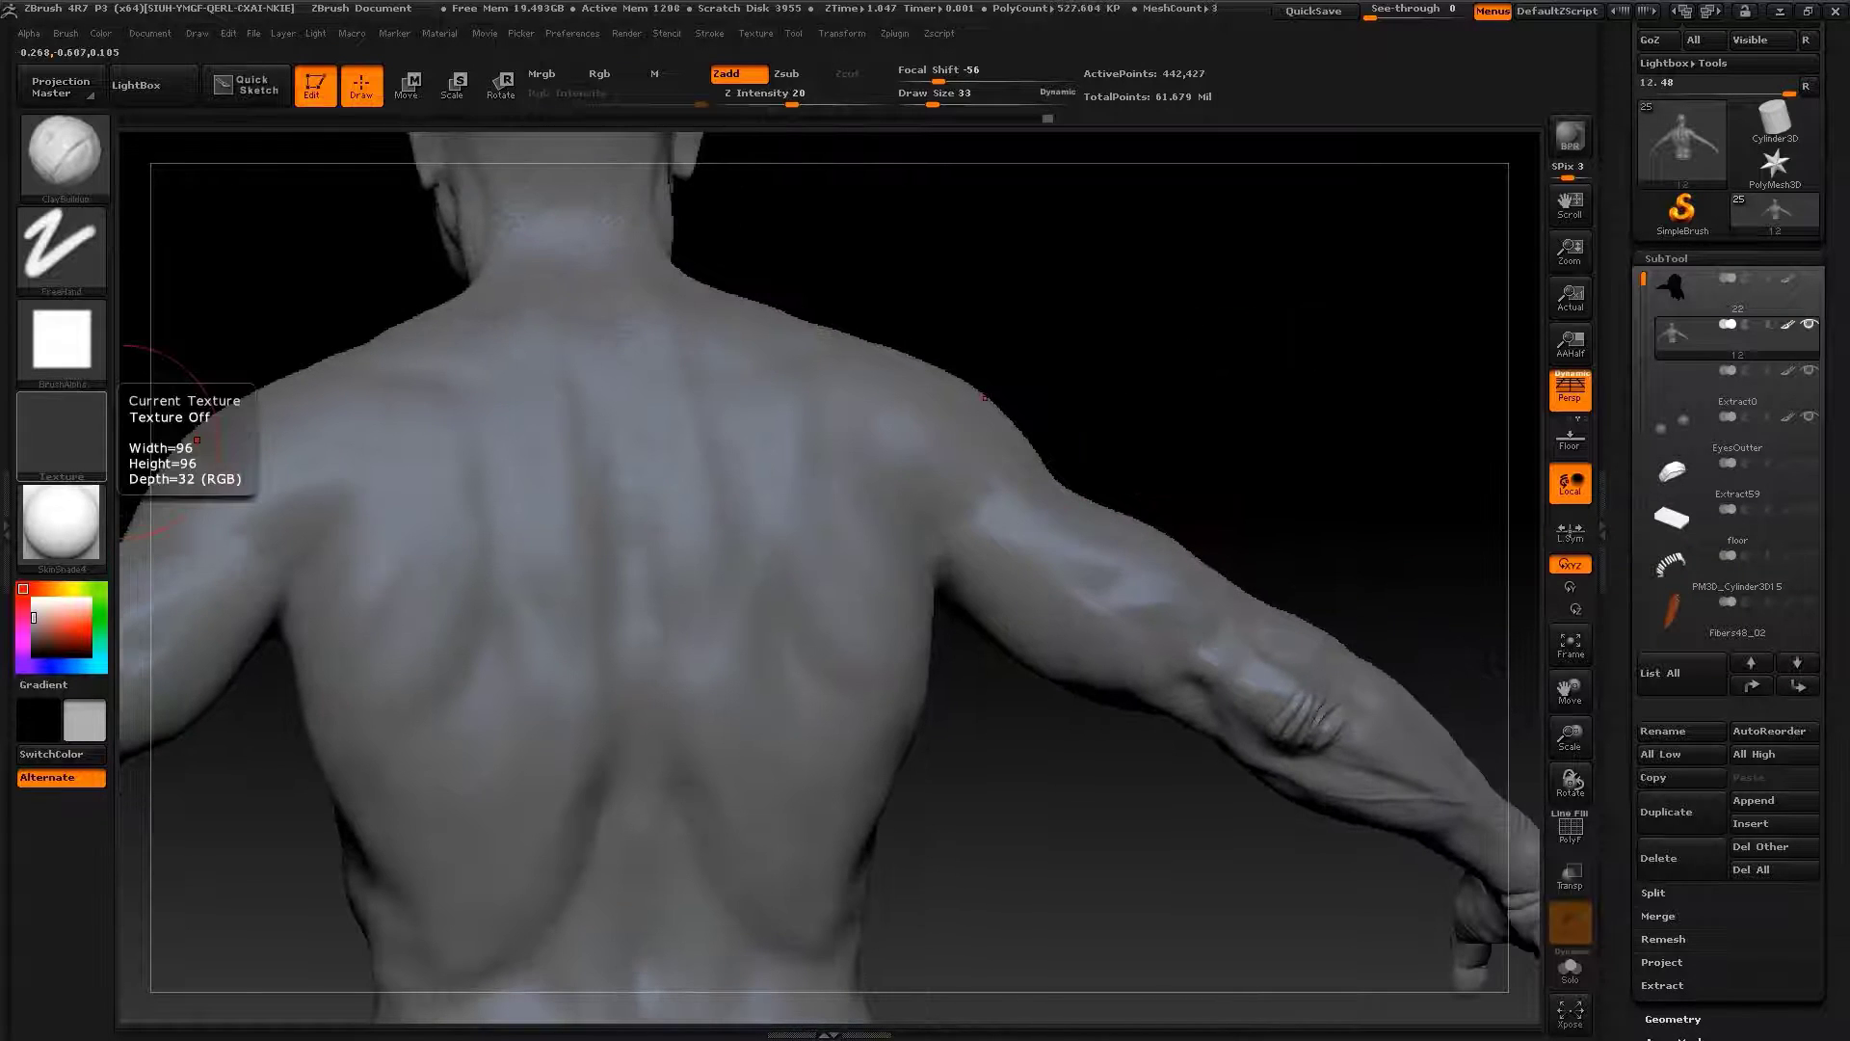
mouse_move(1198, 248)
left_mouse_down()
mouse_move(462, 785)
mouse_move(704, 617)
left_mouse_up()
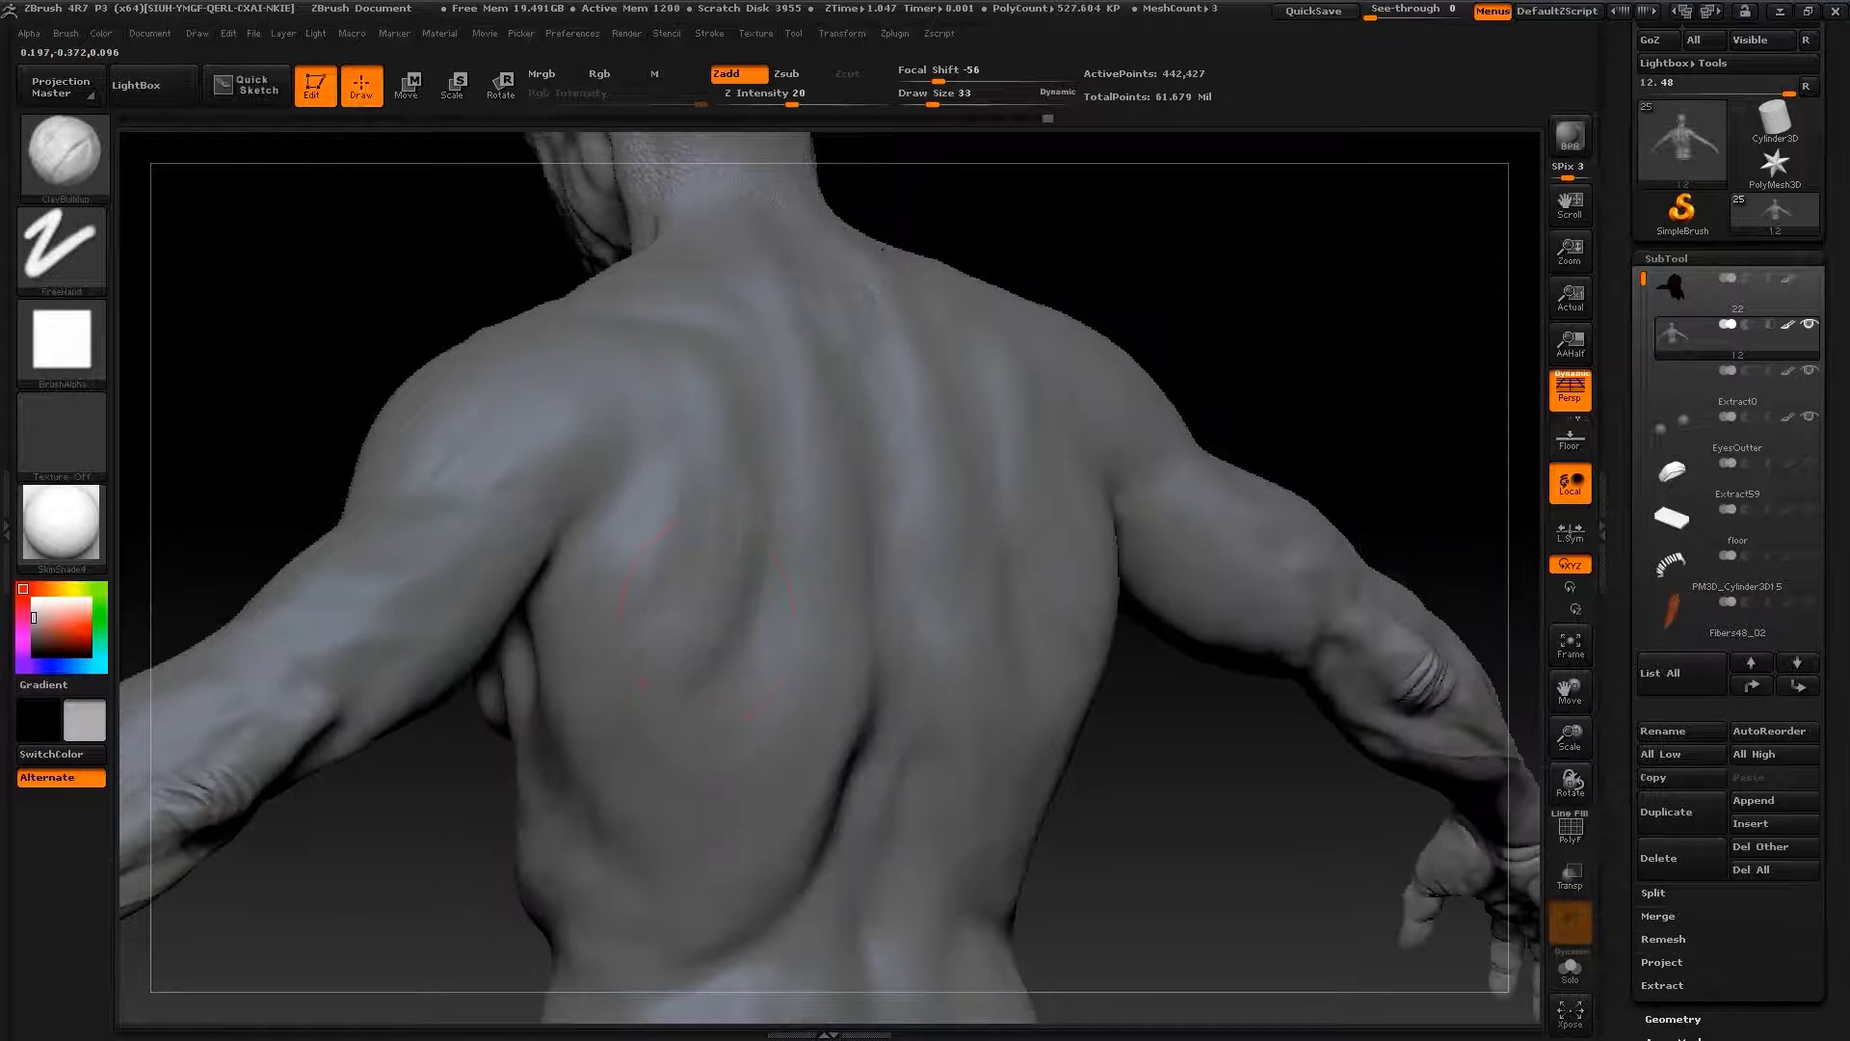
key("b")
key("d")
key("s")
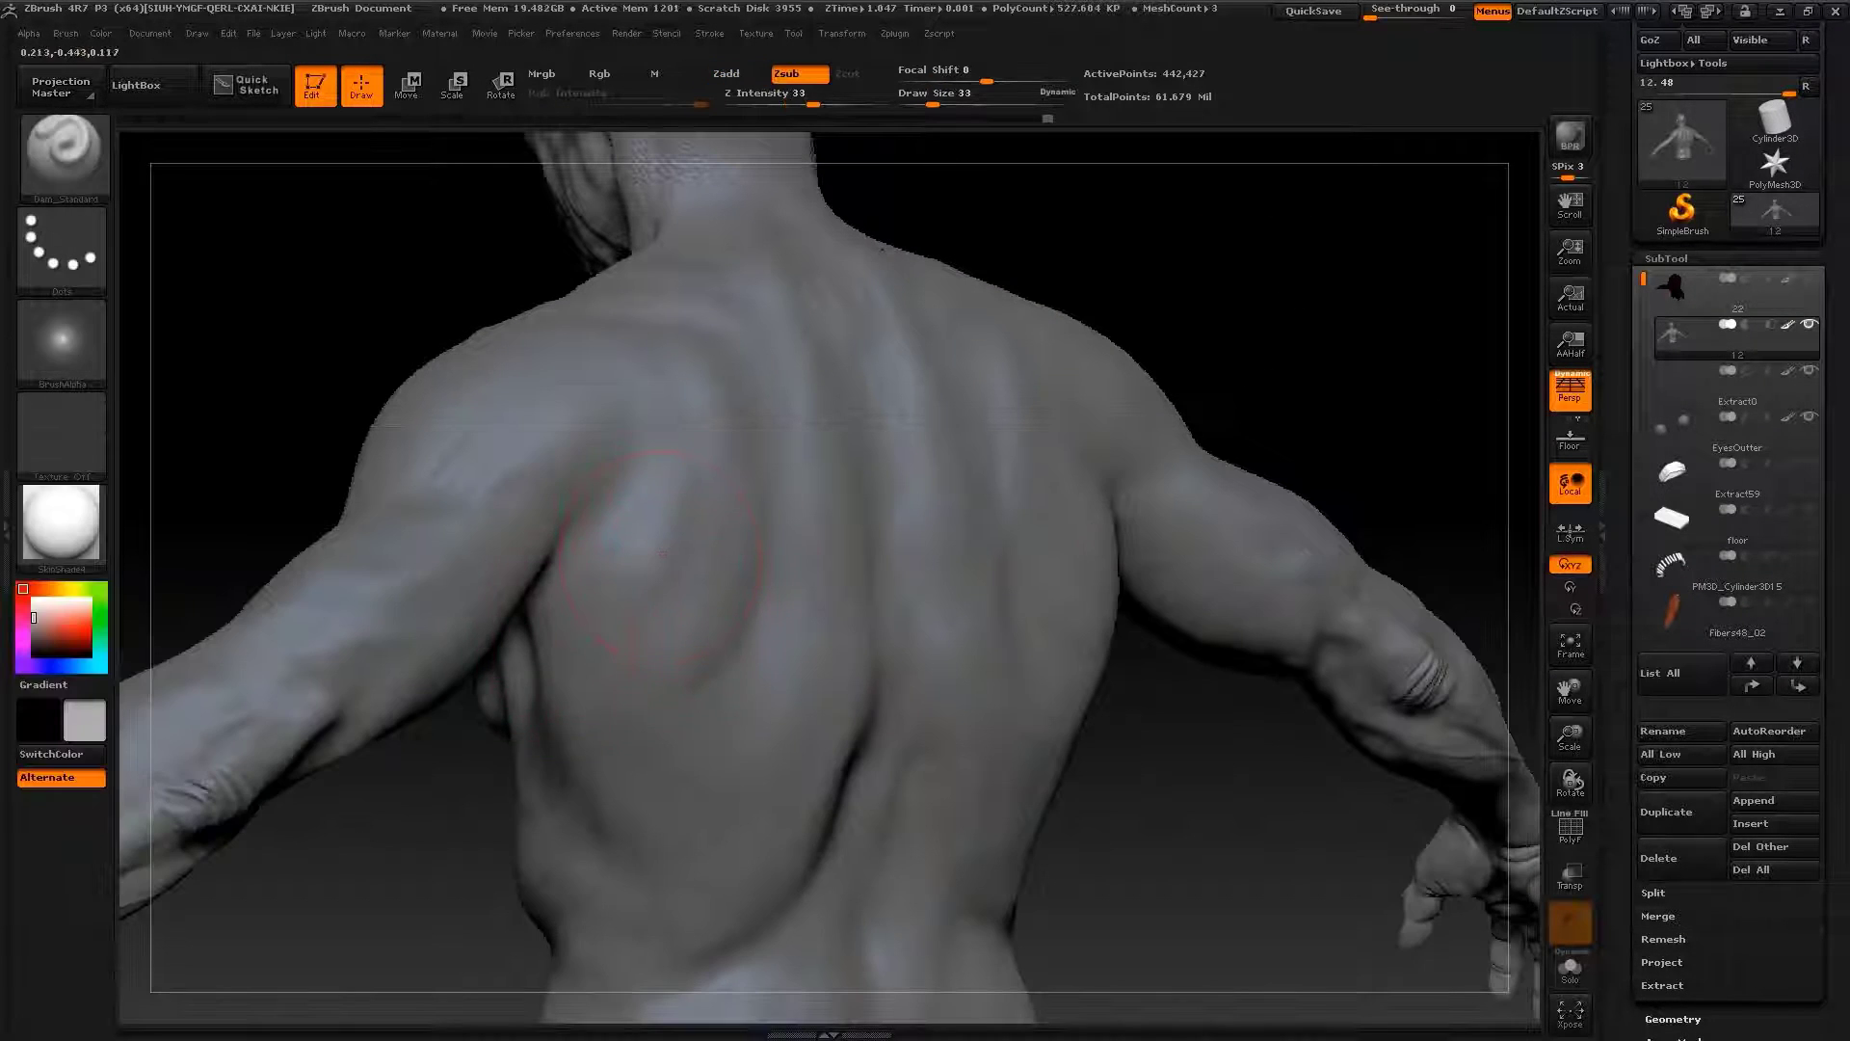
mouse_move(1137, 289)
left_mouse_down()
mouse_move(1340, 337)
mouse_move(1280, 722)
left_mouse_up()
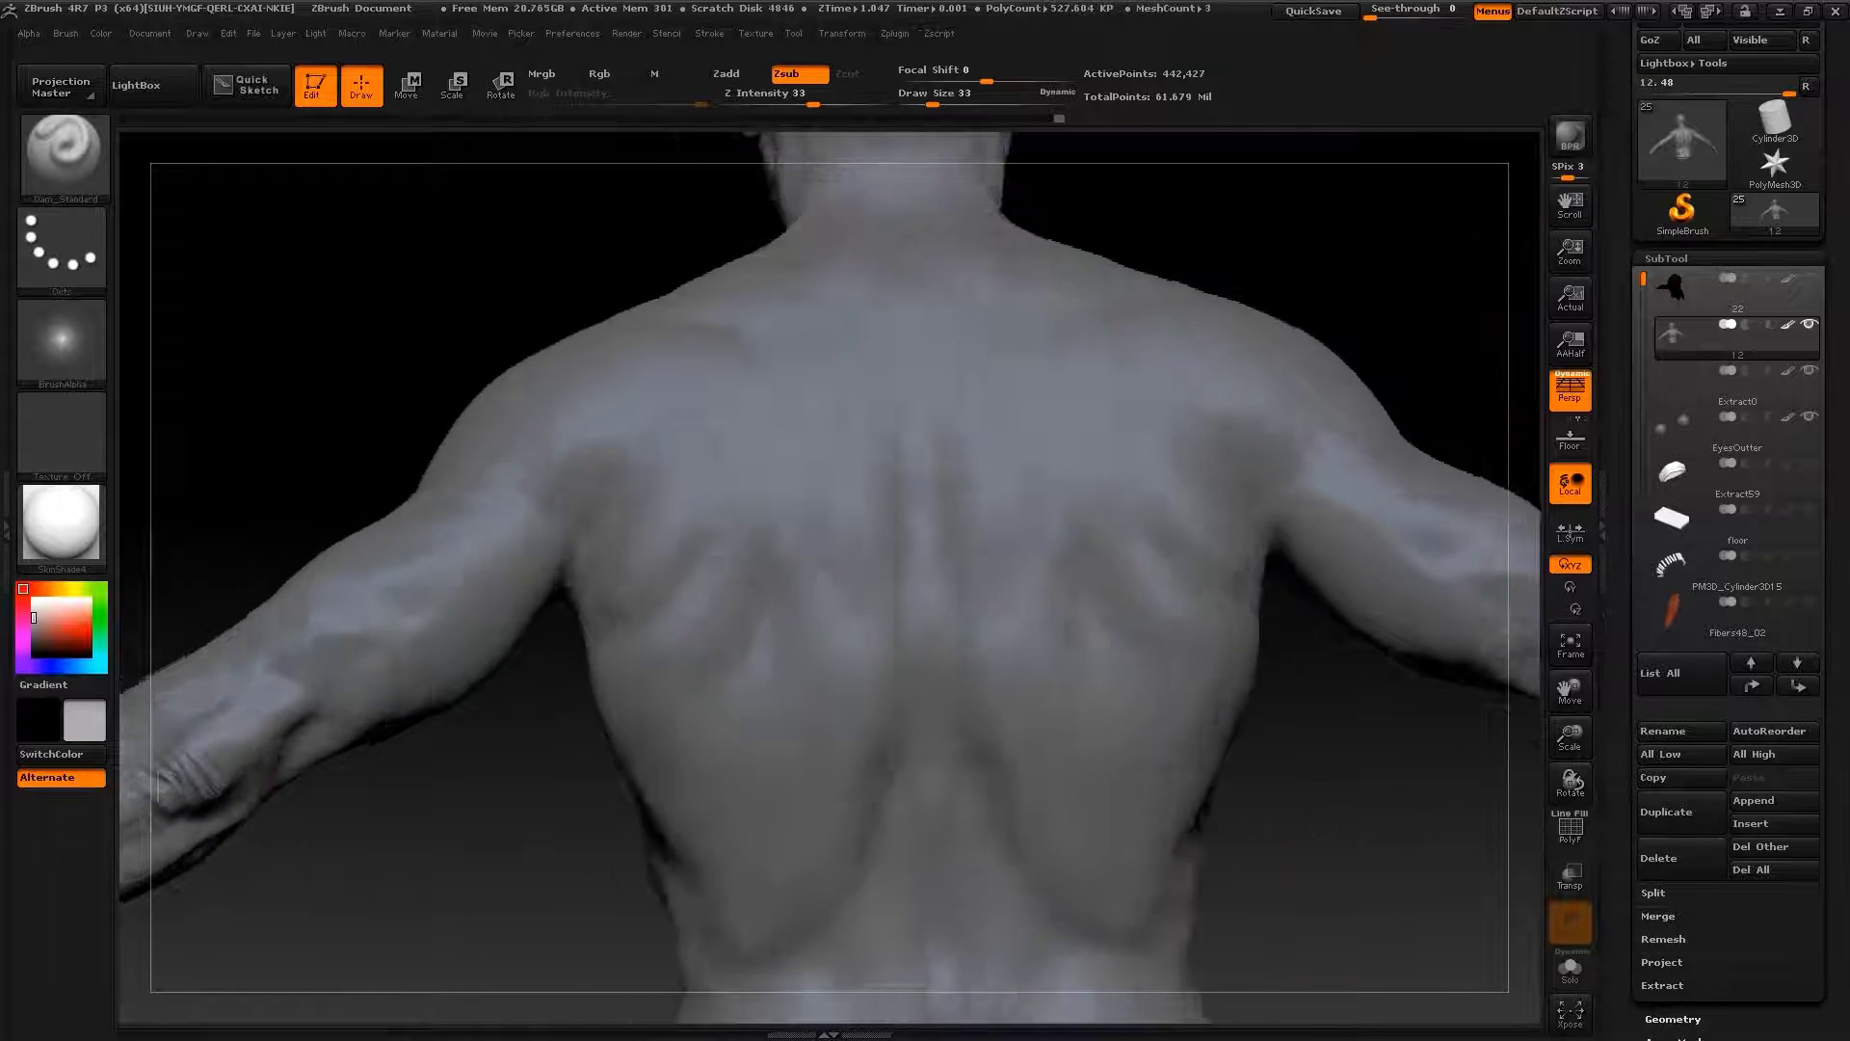
Push the shoulder forms with the Move brush
key("b")
key("m")
key("v")
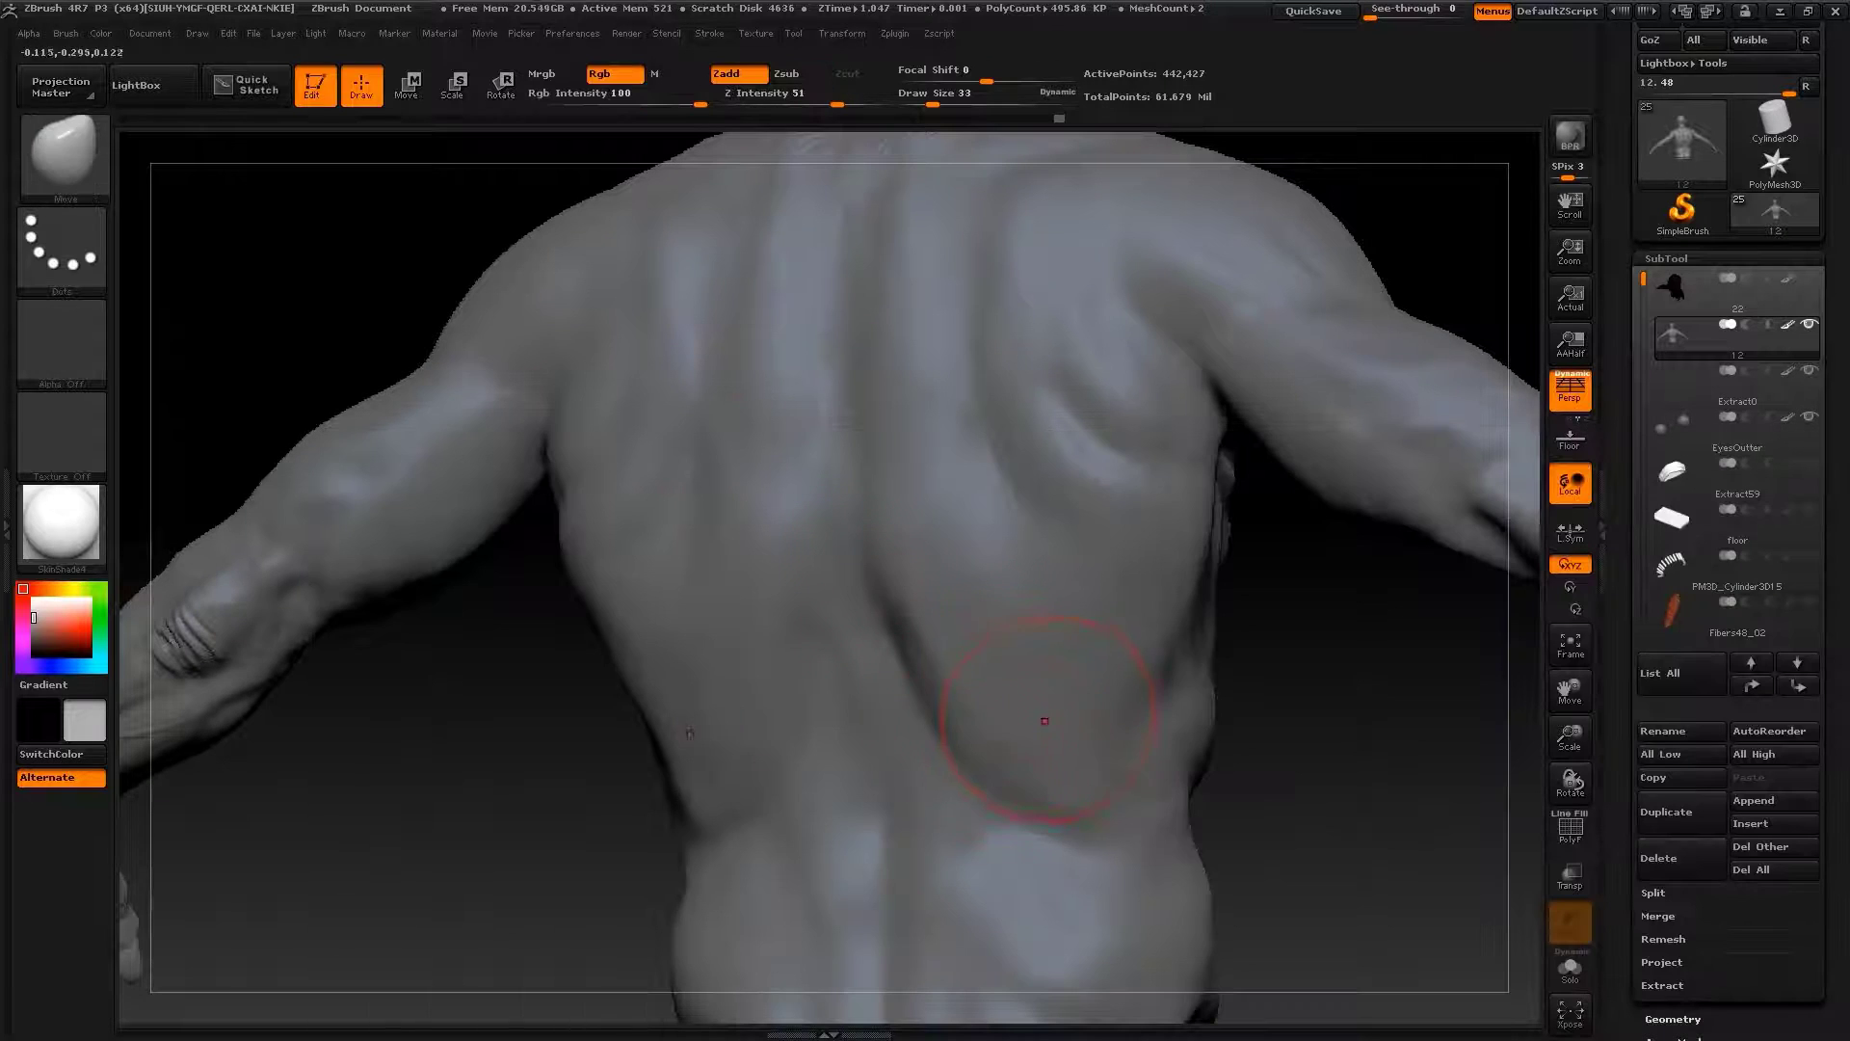
left_click_drag(1264, 752, 1129, 745)
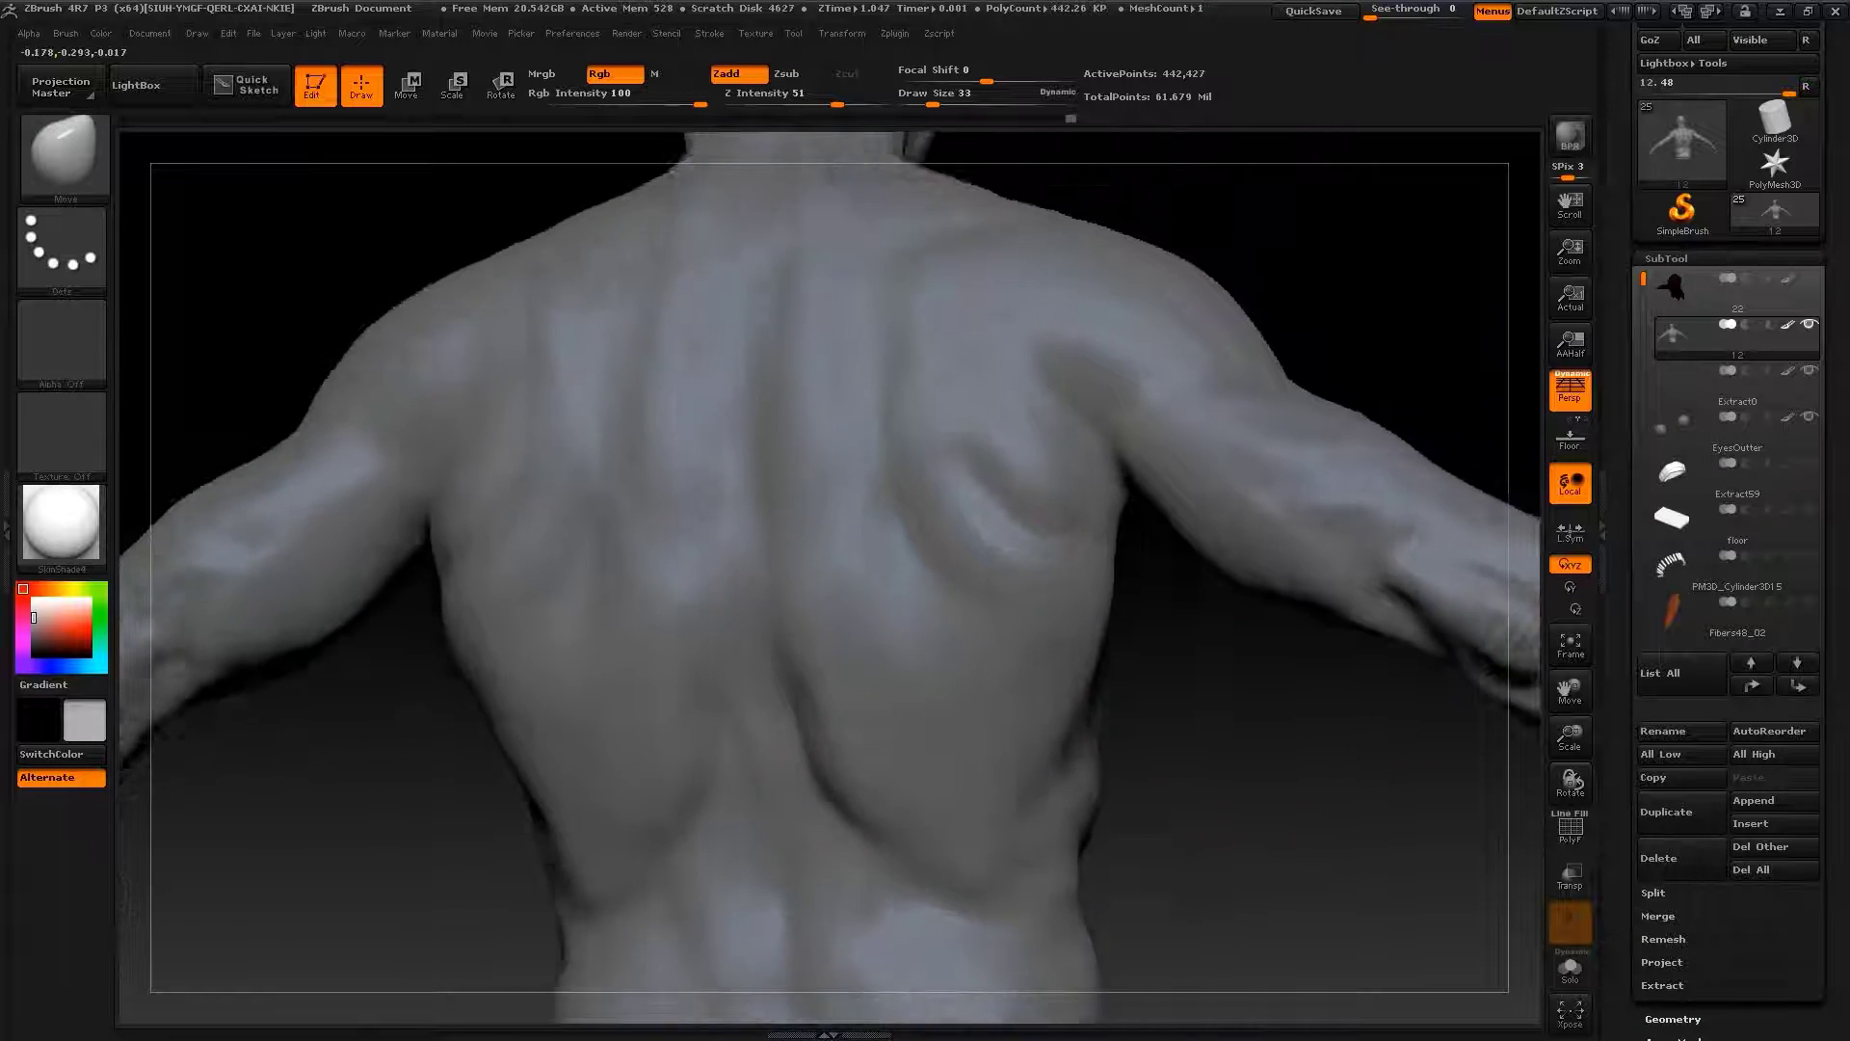
Raise forms on the back with a smaller Standard brush
key("b")
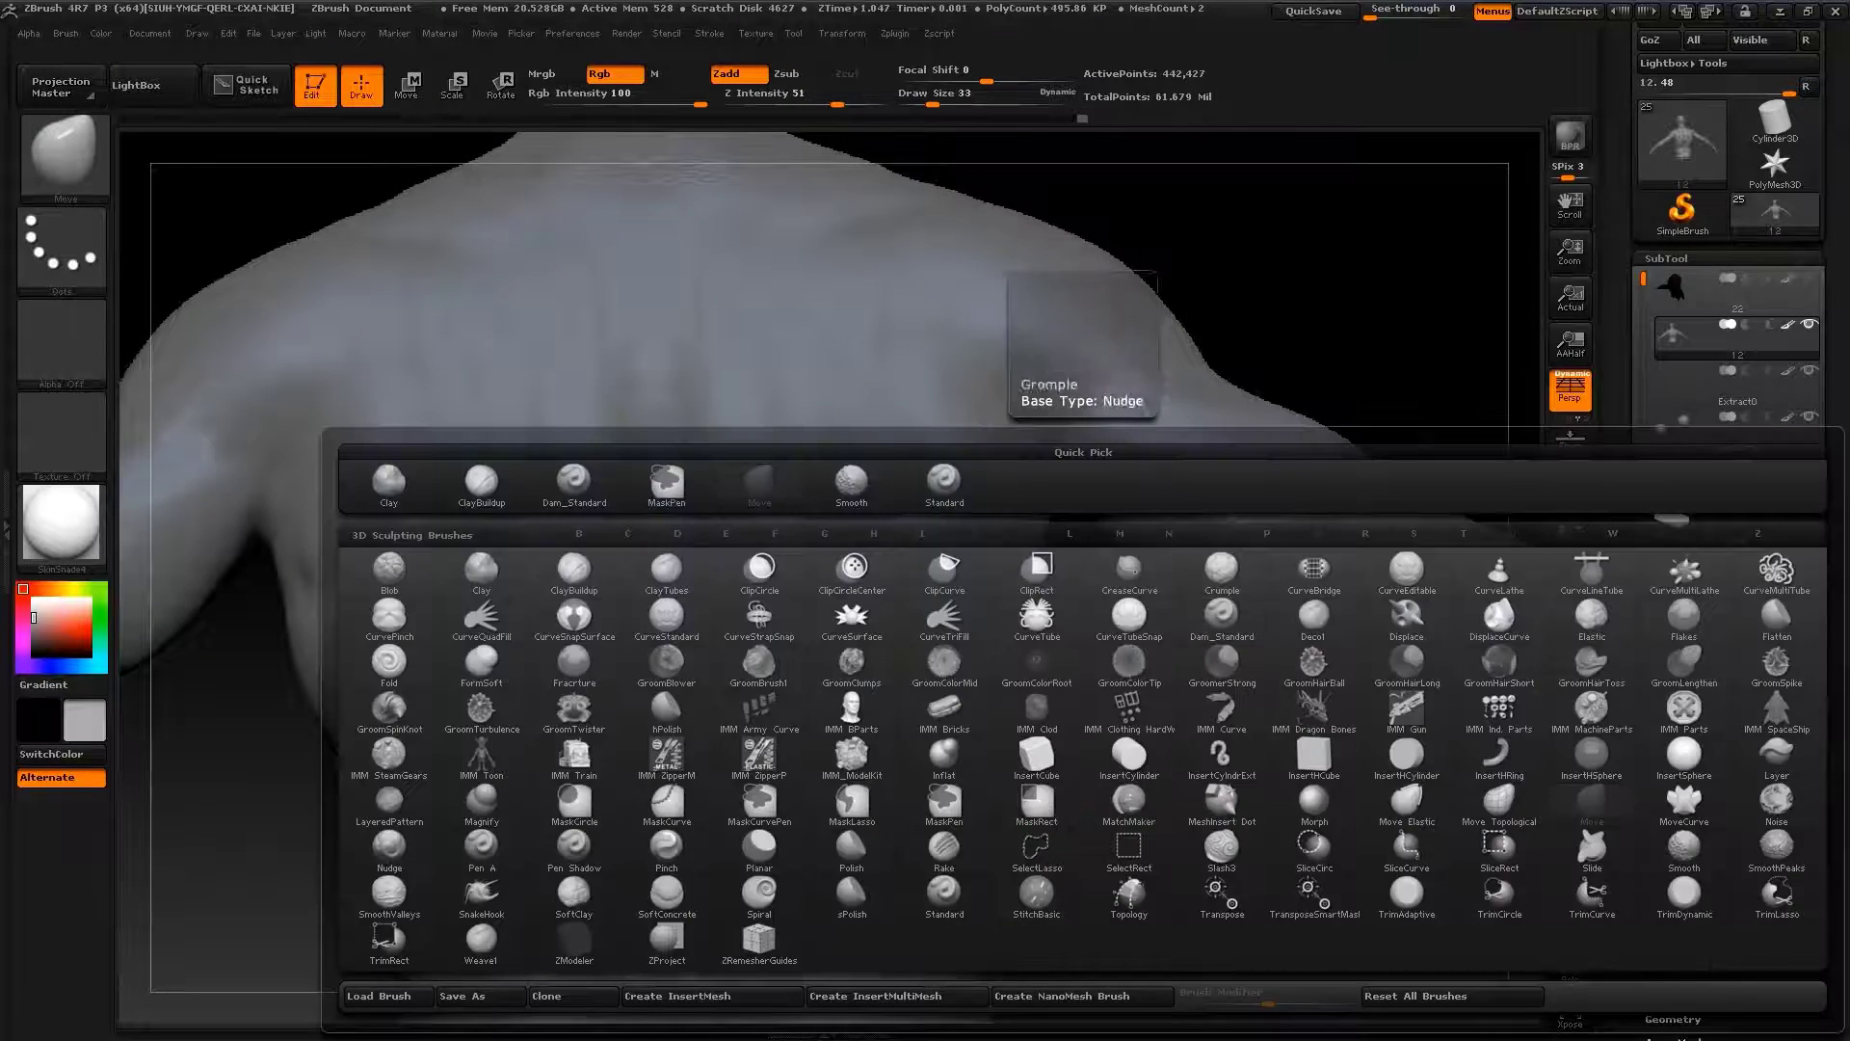
key("s")
key("t")
key("s")
left_click_drag(973, 588, 926, 588)
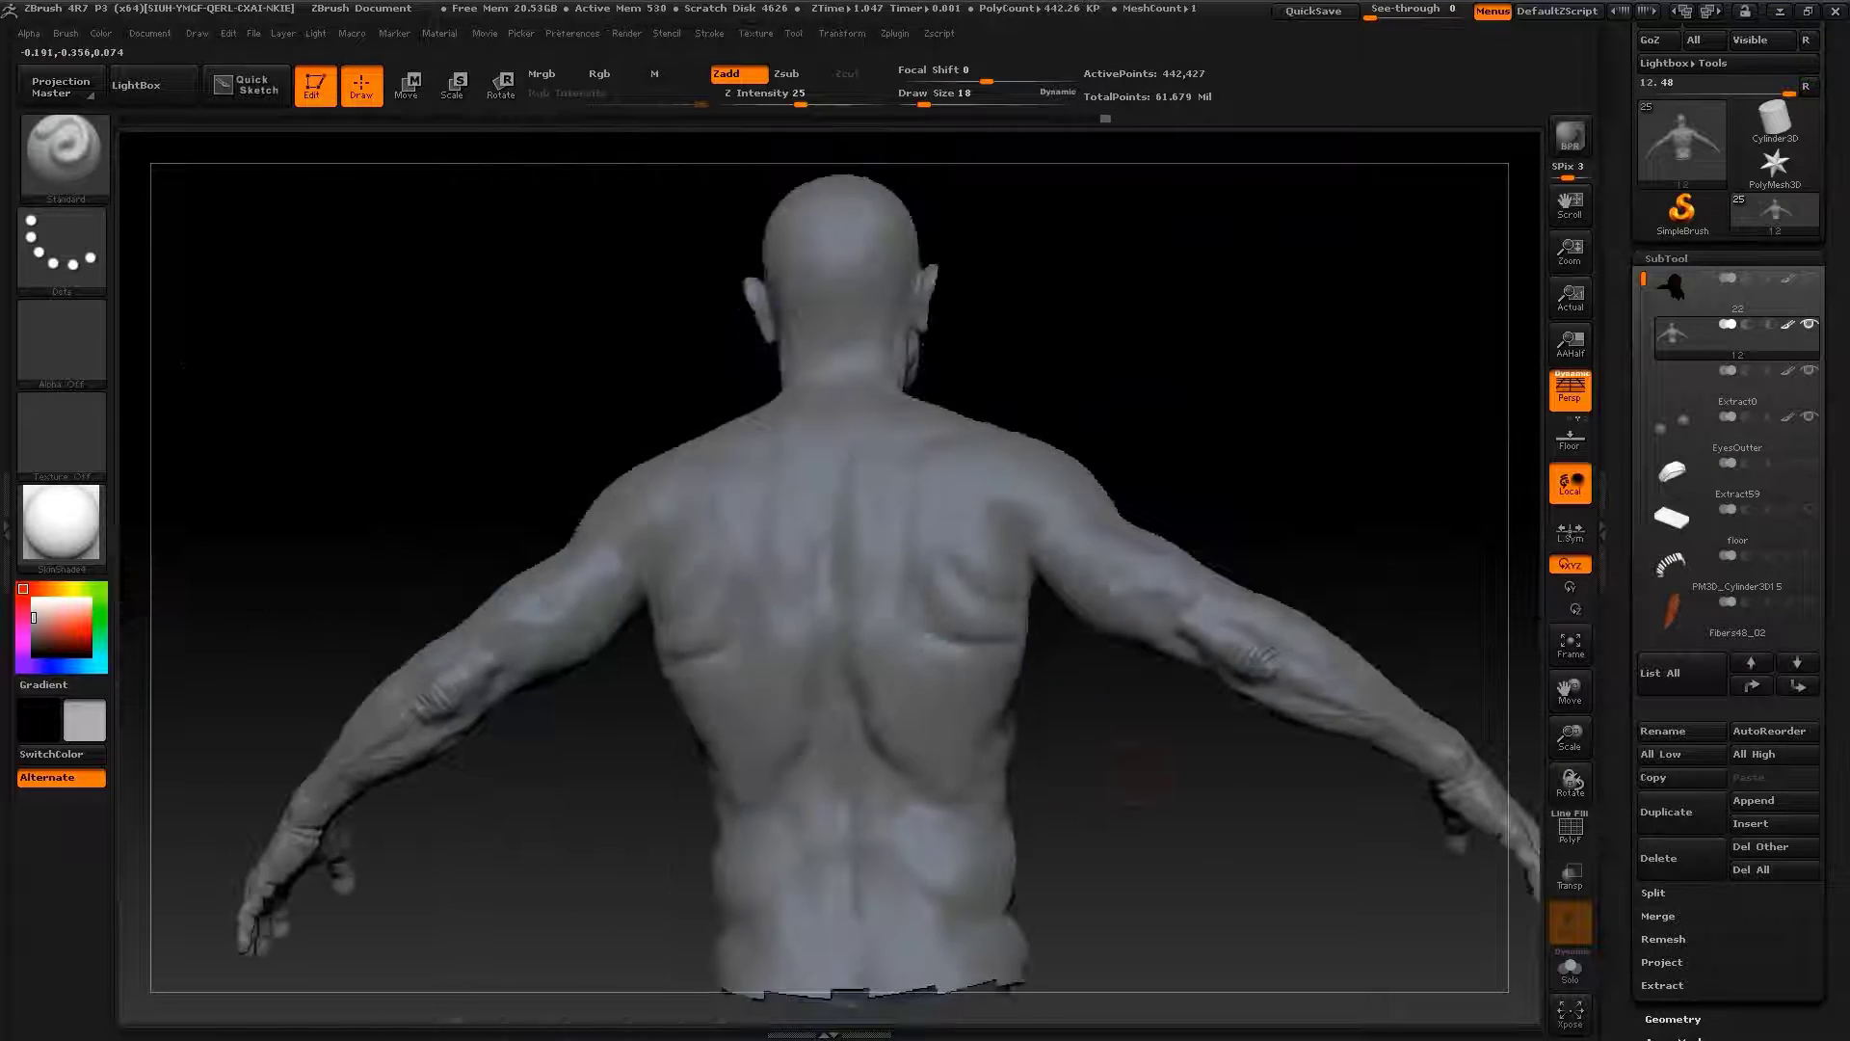
mouse_move(1156, 868)
left_mouse_down()
mouse_move(937, 651)
mouse_move(848, 612)
left_mouse_up()
Reshape the left shoulder and back with the Move brush at varied sizes
key("b")
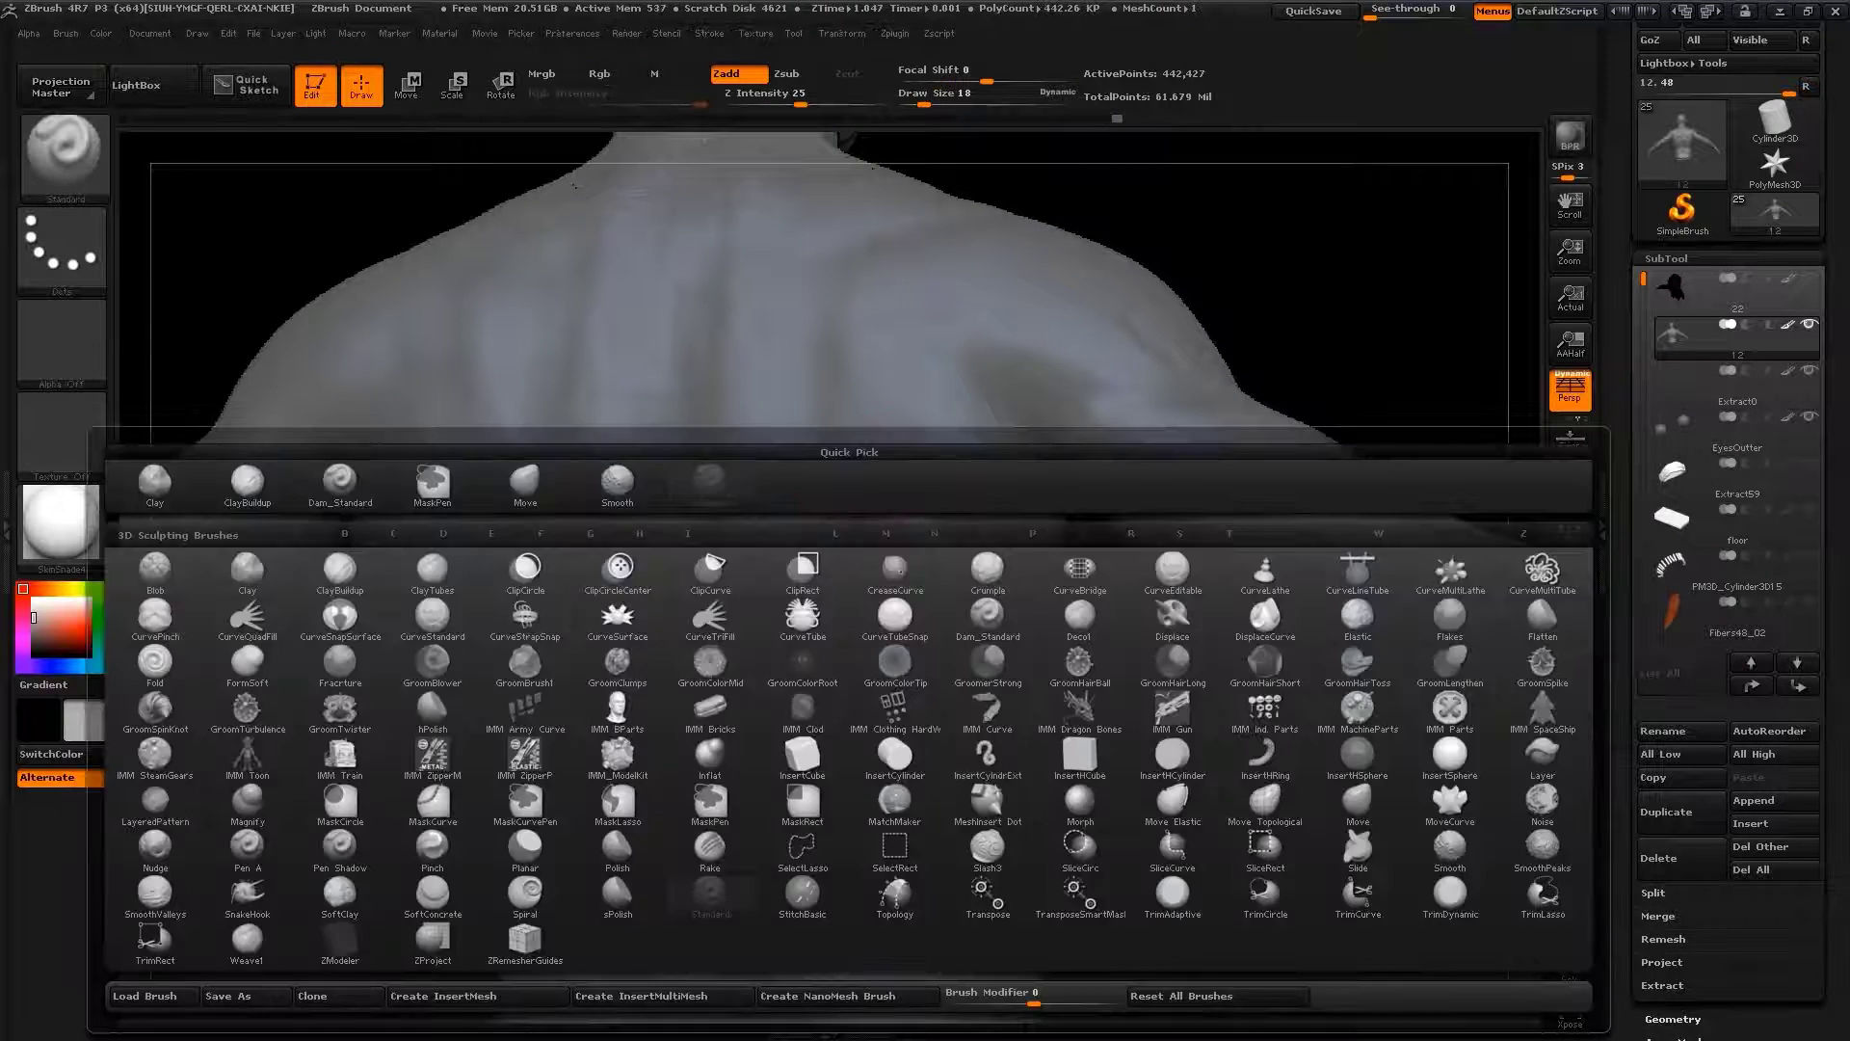
key("m")
key("v")
key("s")
left_click_drag(796, 507, 863, 547)
key("s")
left_click_drag(1069, 694, 1169, 702)
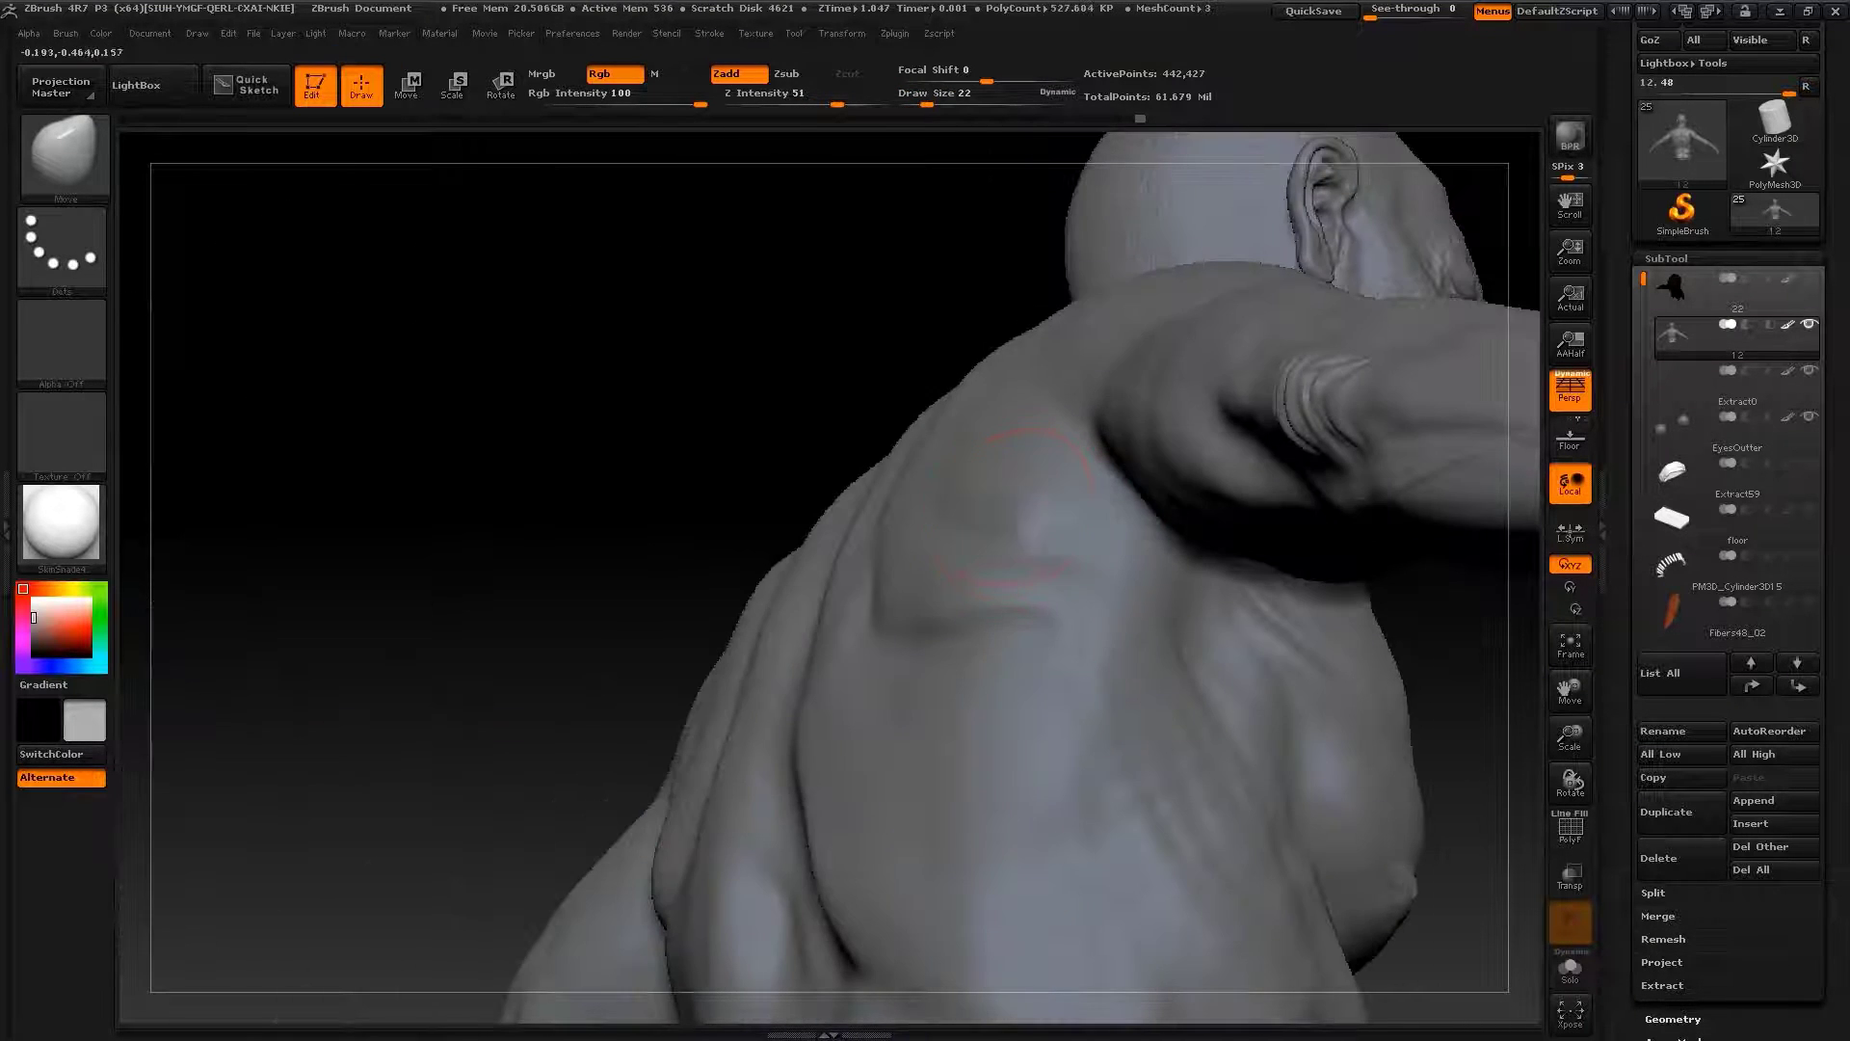
key("s")
left_click_drag(849, 538, 872, 537)
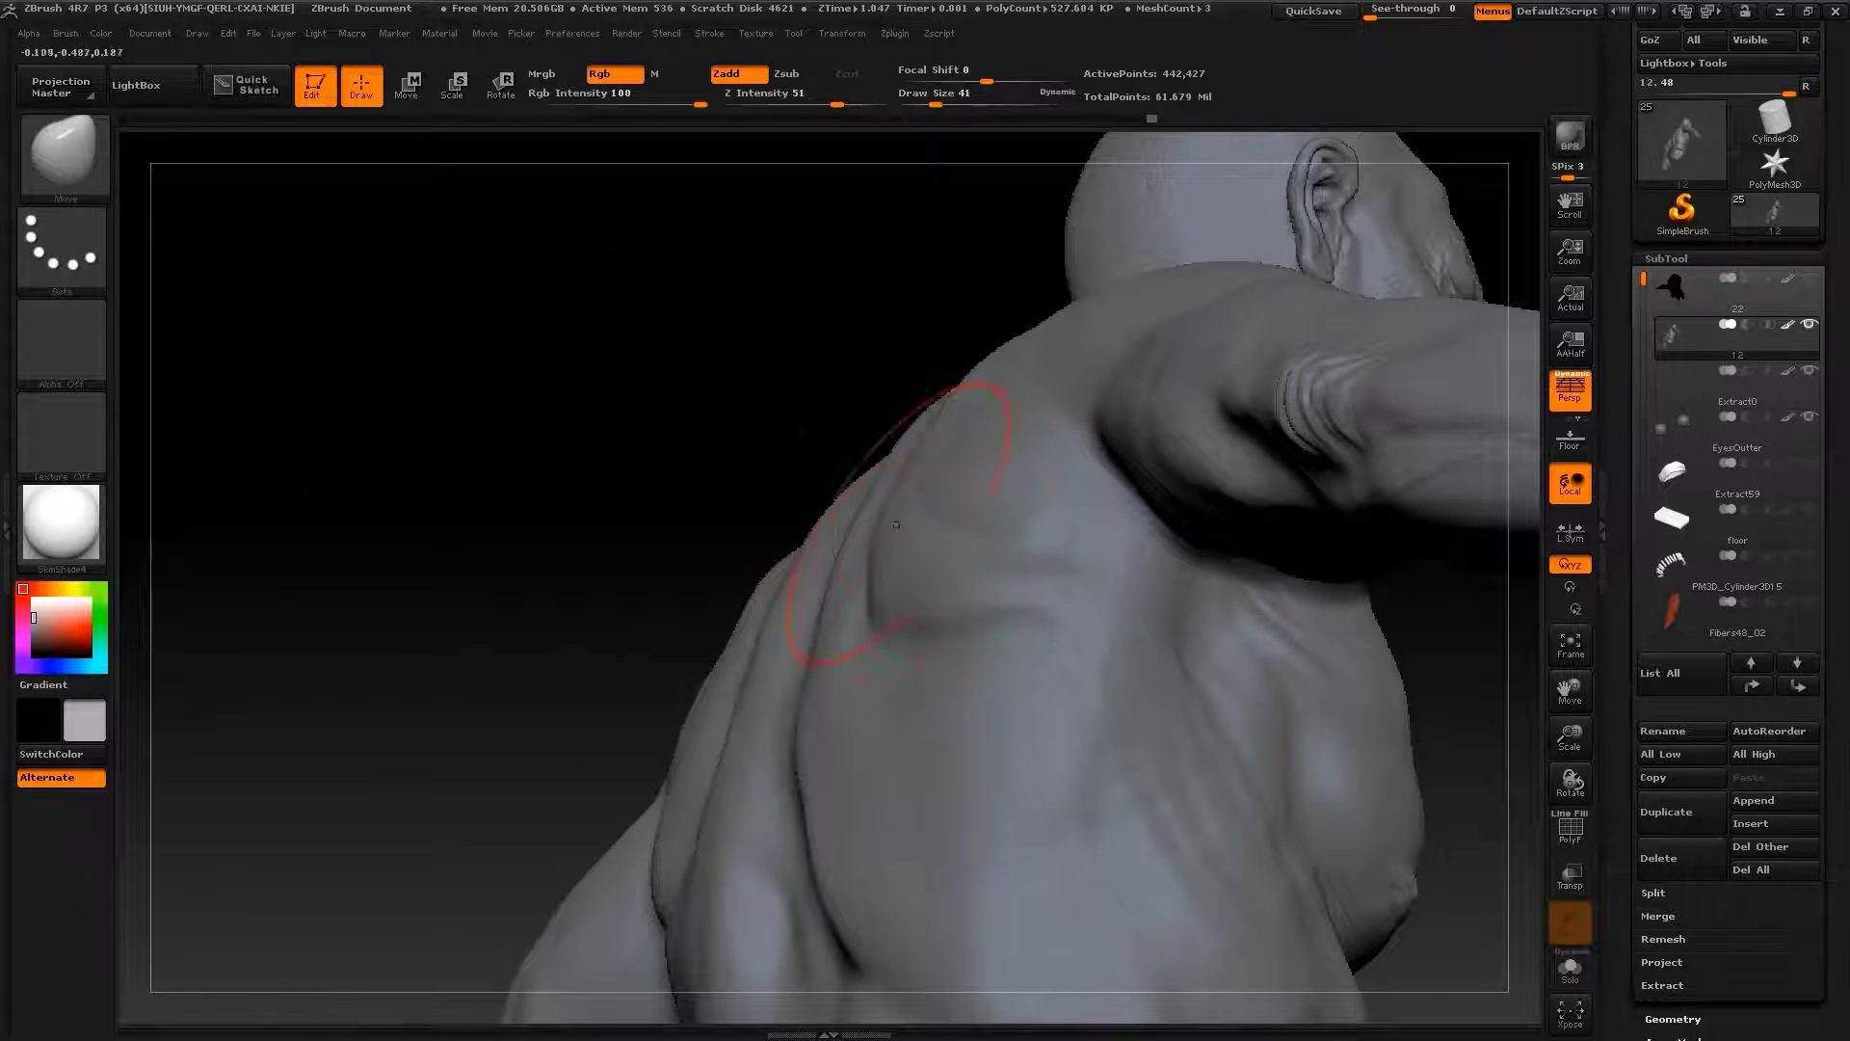
Smooth the shoulder-blade region, then widen the brush for the straight rear view
key("f")
left_click_drag(1253, 482, 1383, 386)
key("s")
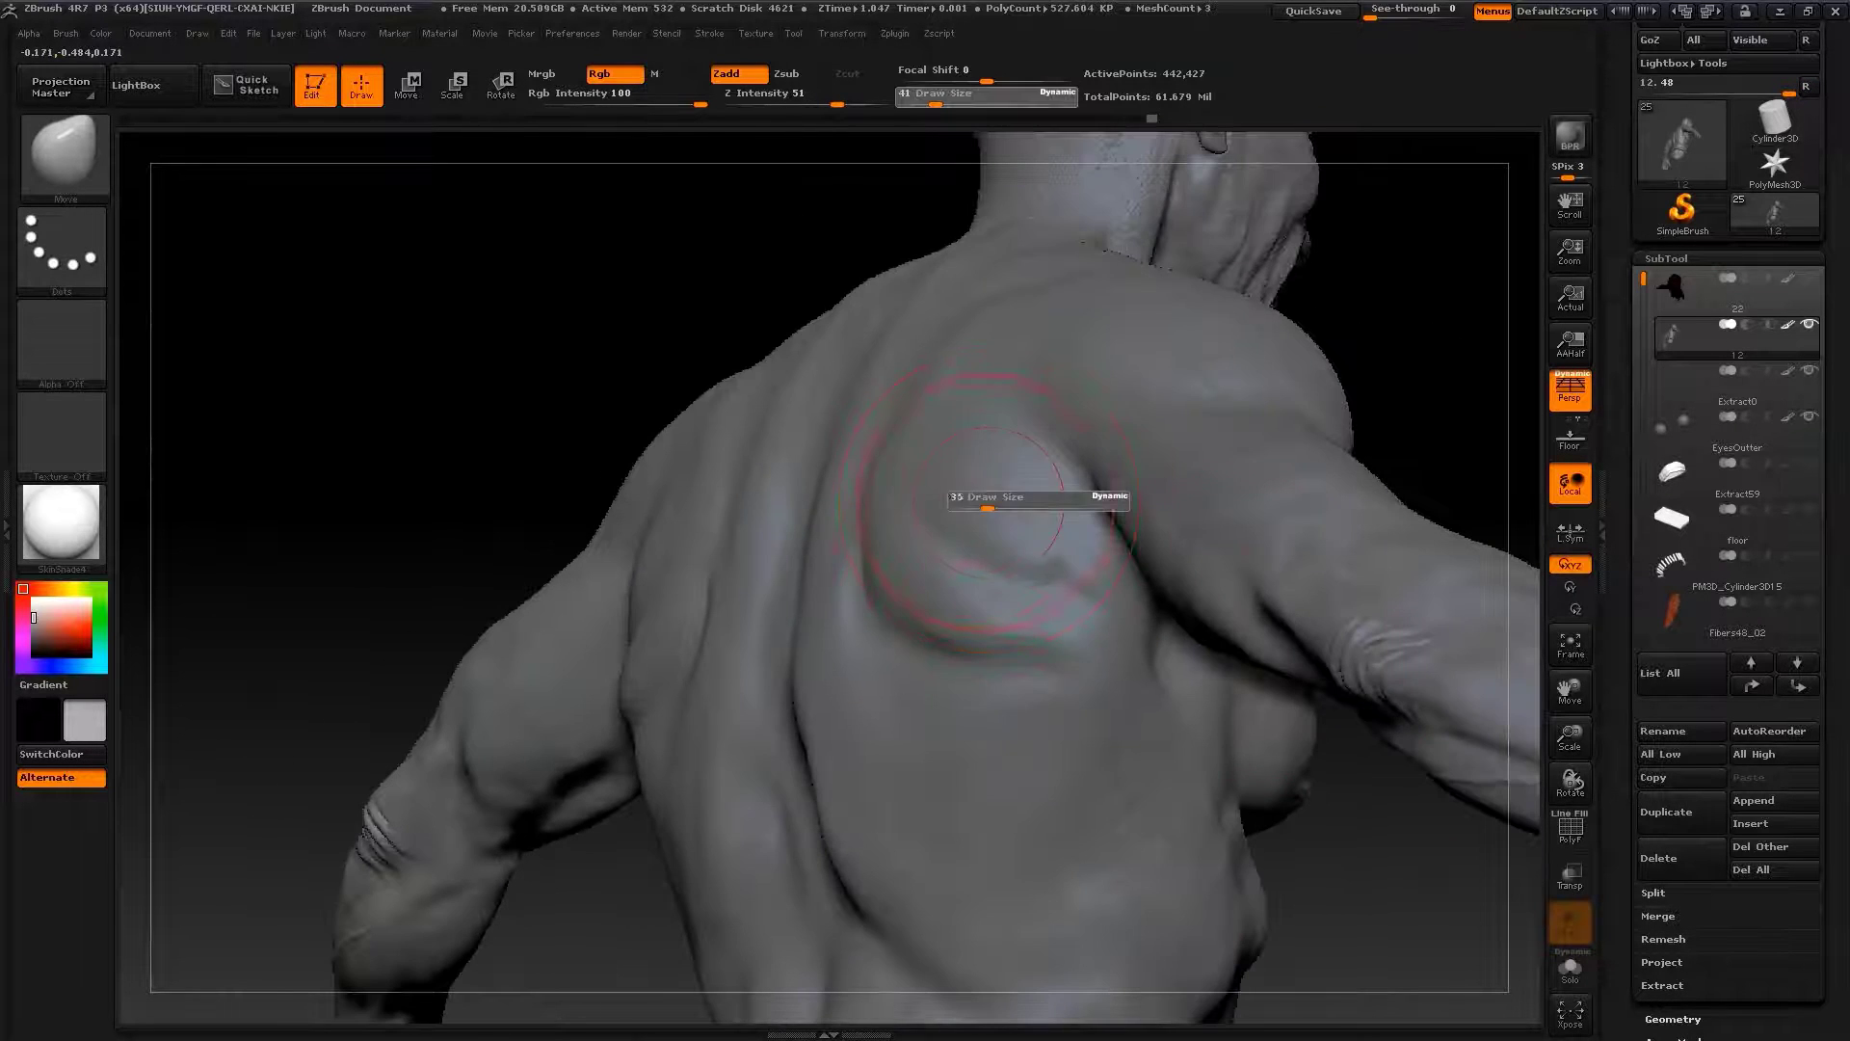
left_click_drag(1036, 496, 1002, 497)
key("f")
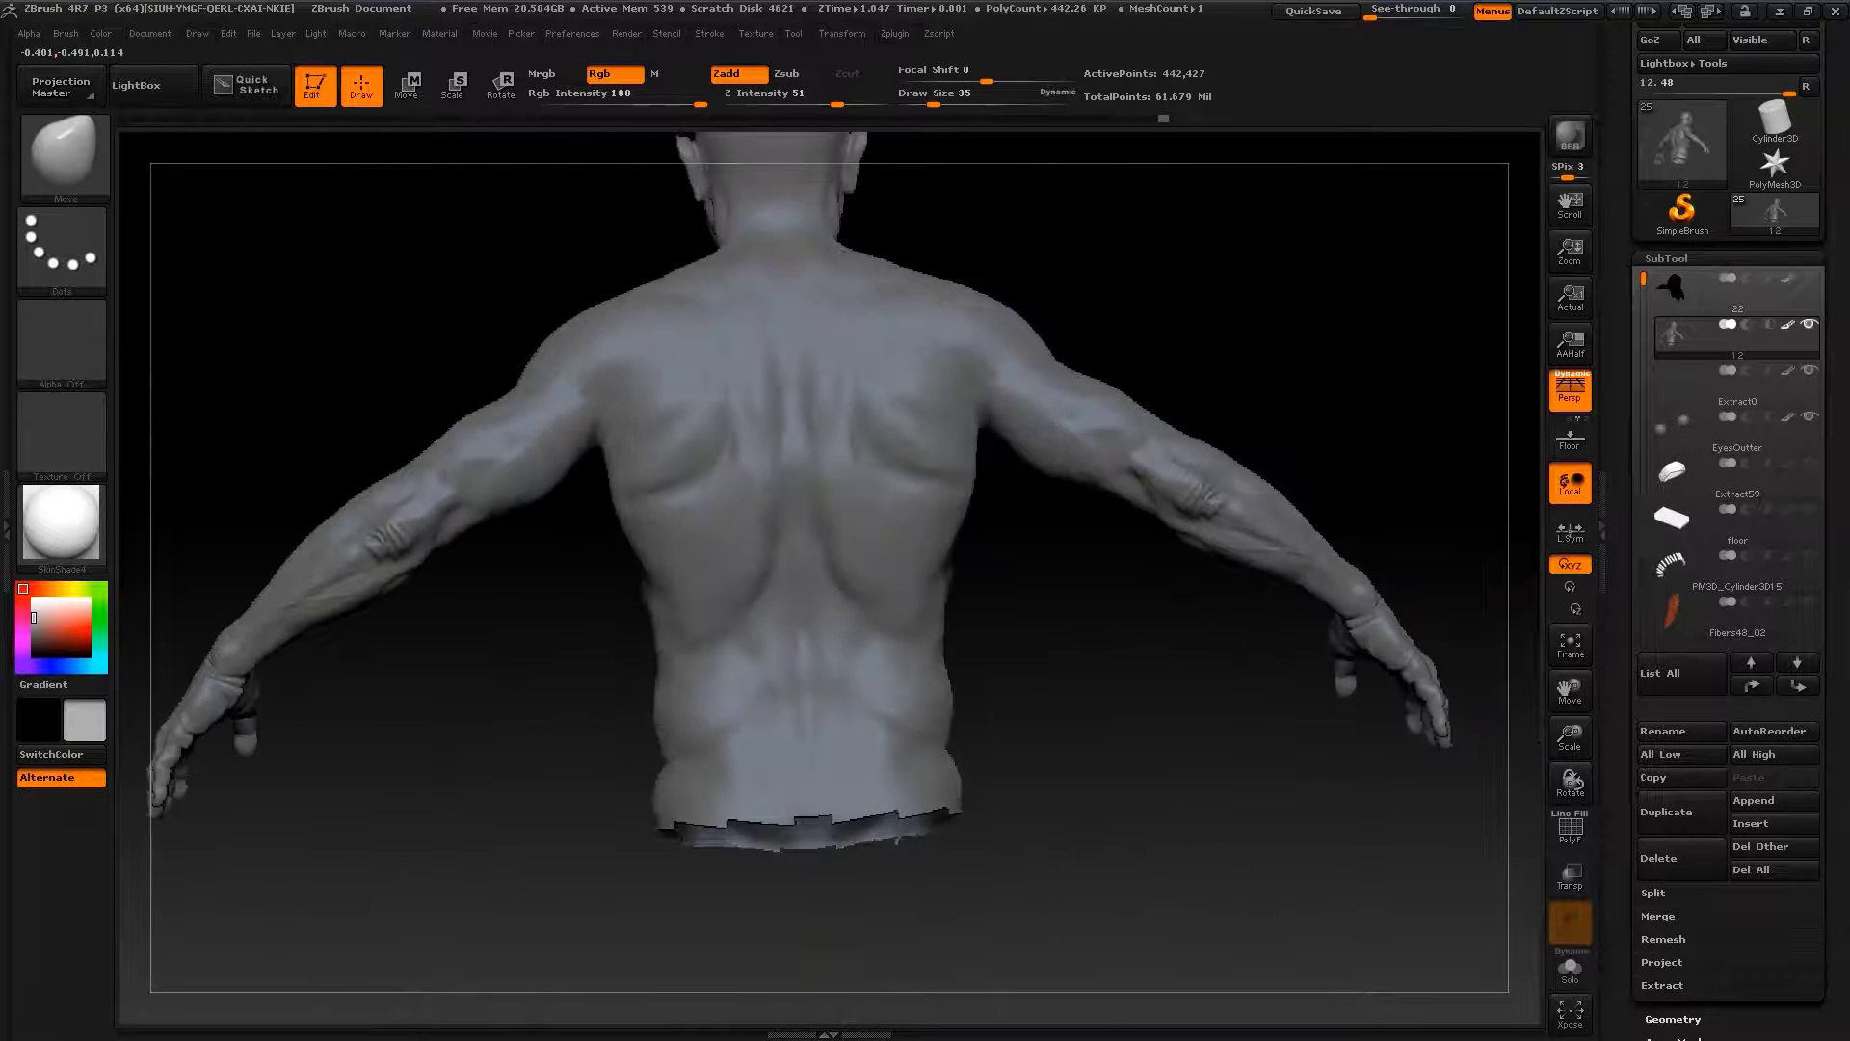
left_click_drag(1433, 495, 978, 702, "alt")
key("s")
left_click_drag(998, 632, 1036, 632)
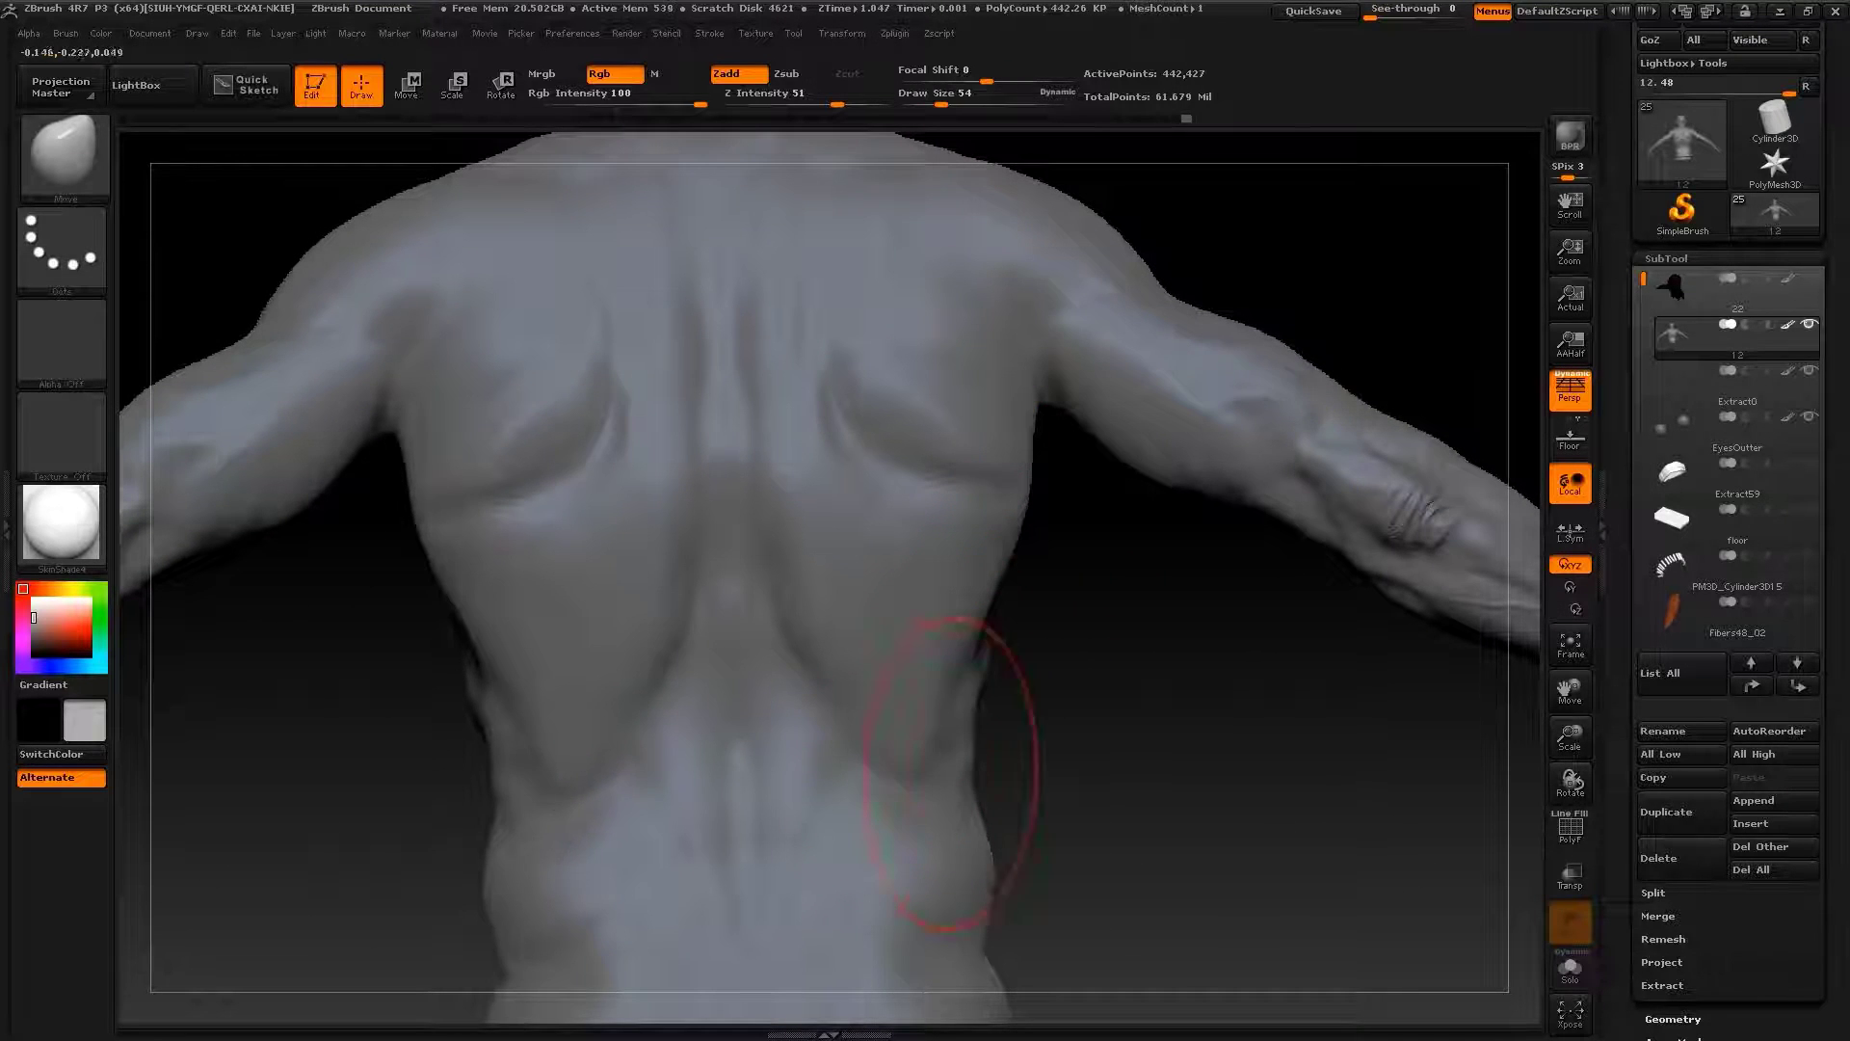
Carve a shoulder-blade crease with a smaller Dam_Standard brush on the rear torso
key("s")
mouse_move(949, 723)
left_mouse_down()
mouse_move(1008, 626)
mouse_move(983, 675)
mouse_move(985, 638)
left_mouse_up()
key("s")
key("b")
key("d")
key("s")
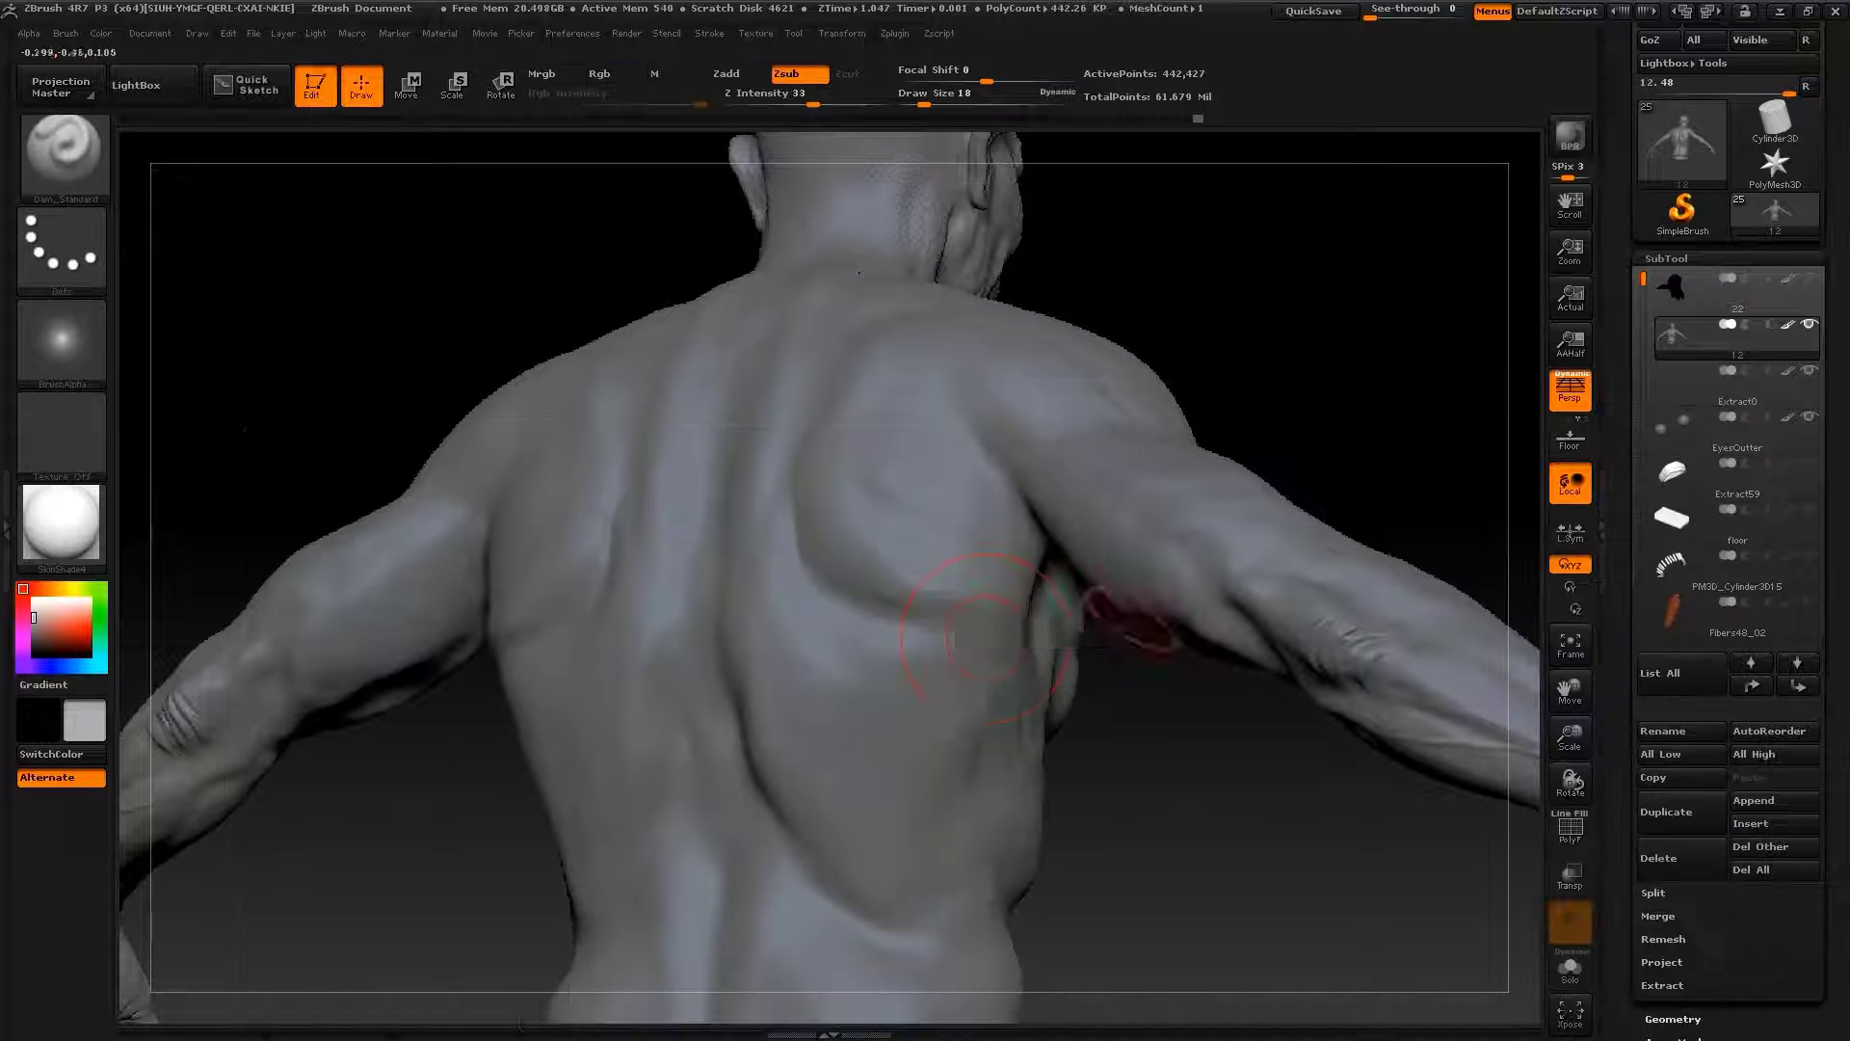
left_click_drag(1002, 646, 1293, 514)
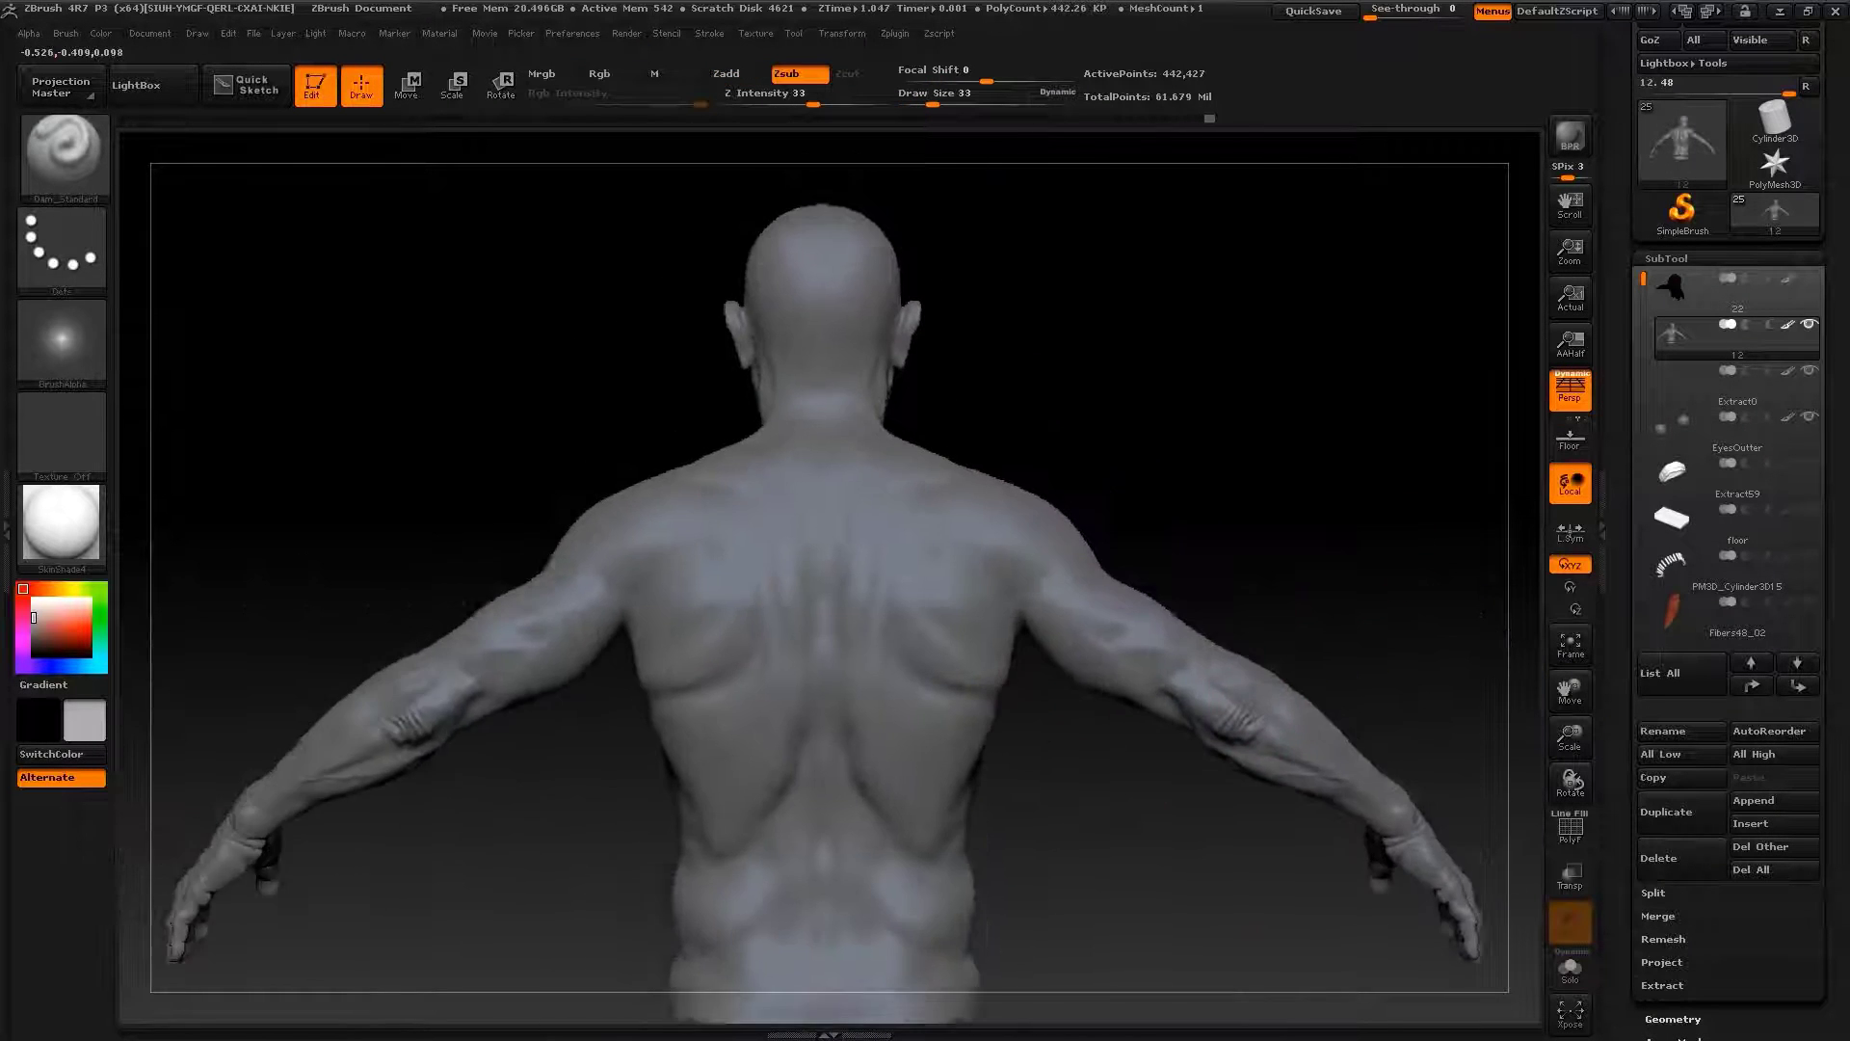
Select the Move brush and zoom so the back fills the frame
key("b")
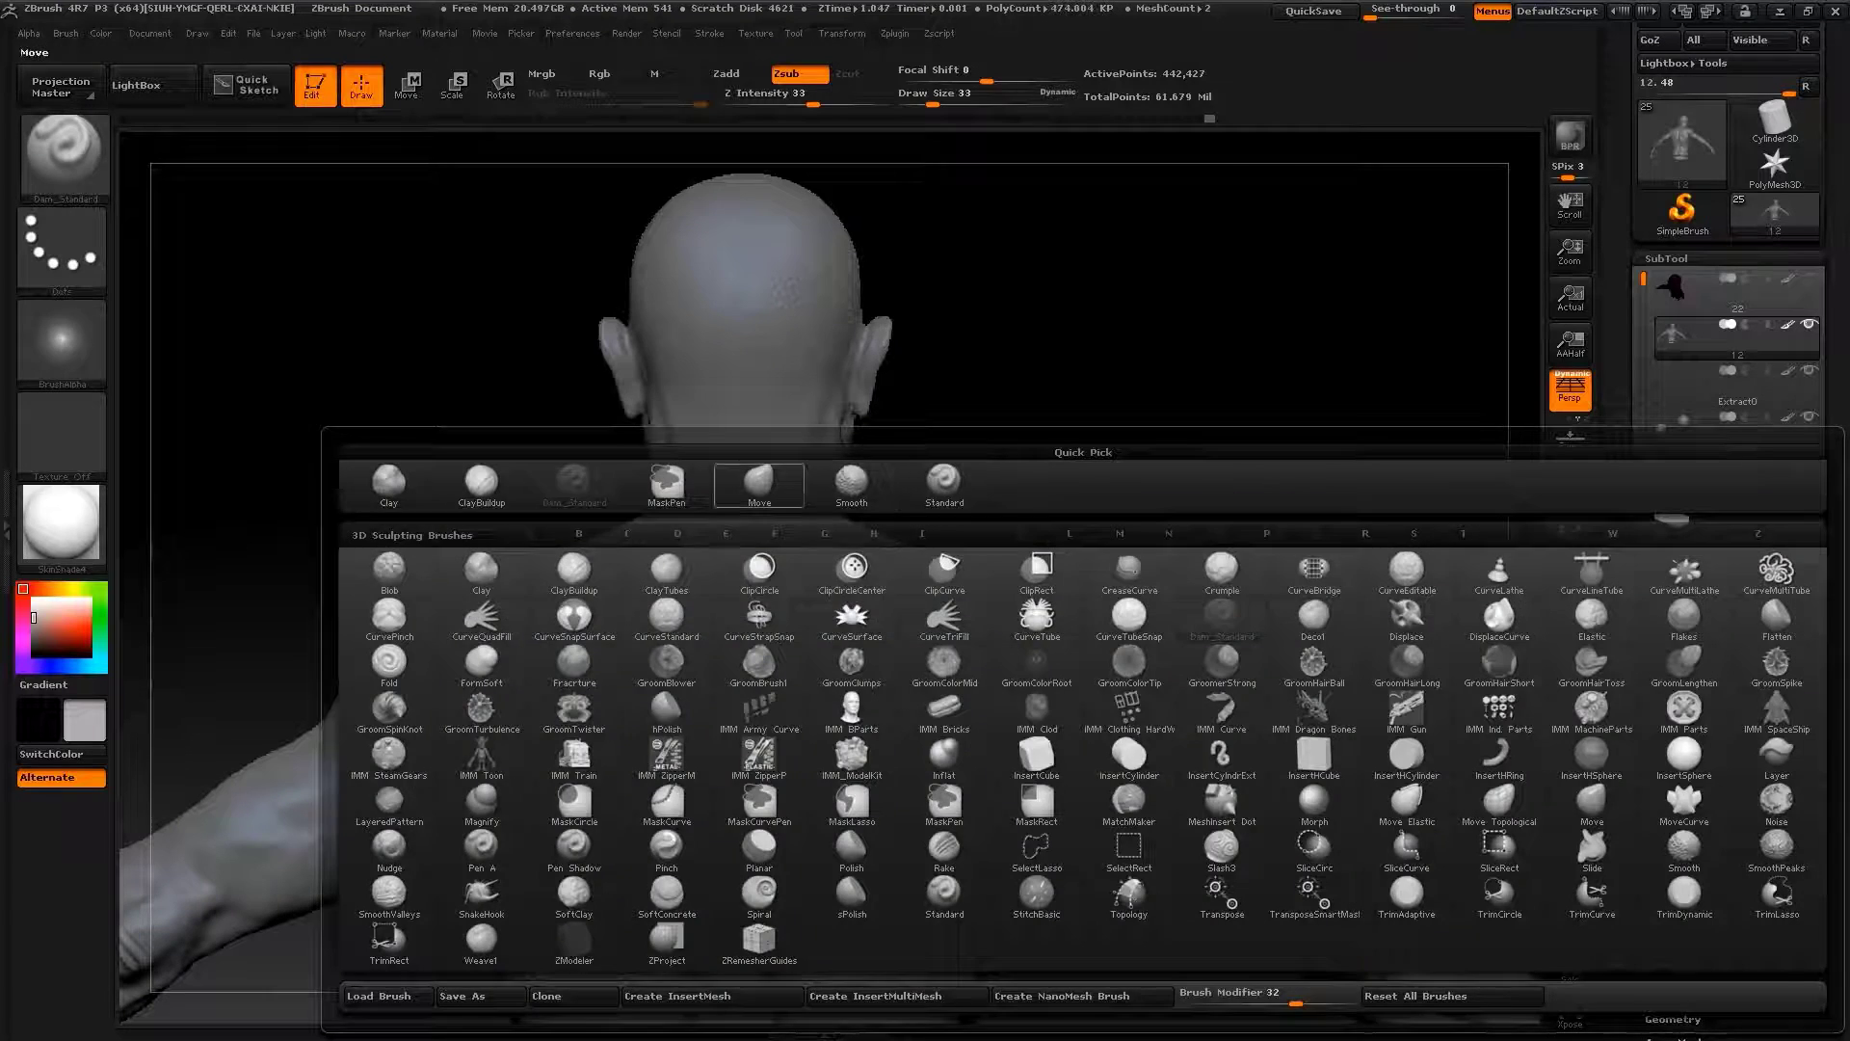
left_click(759, 481)
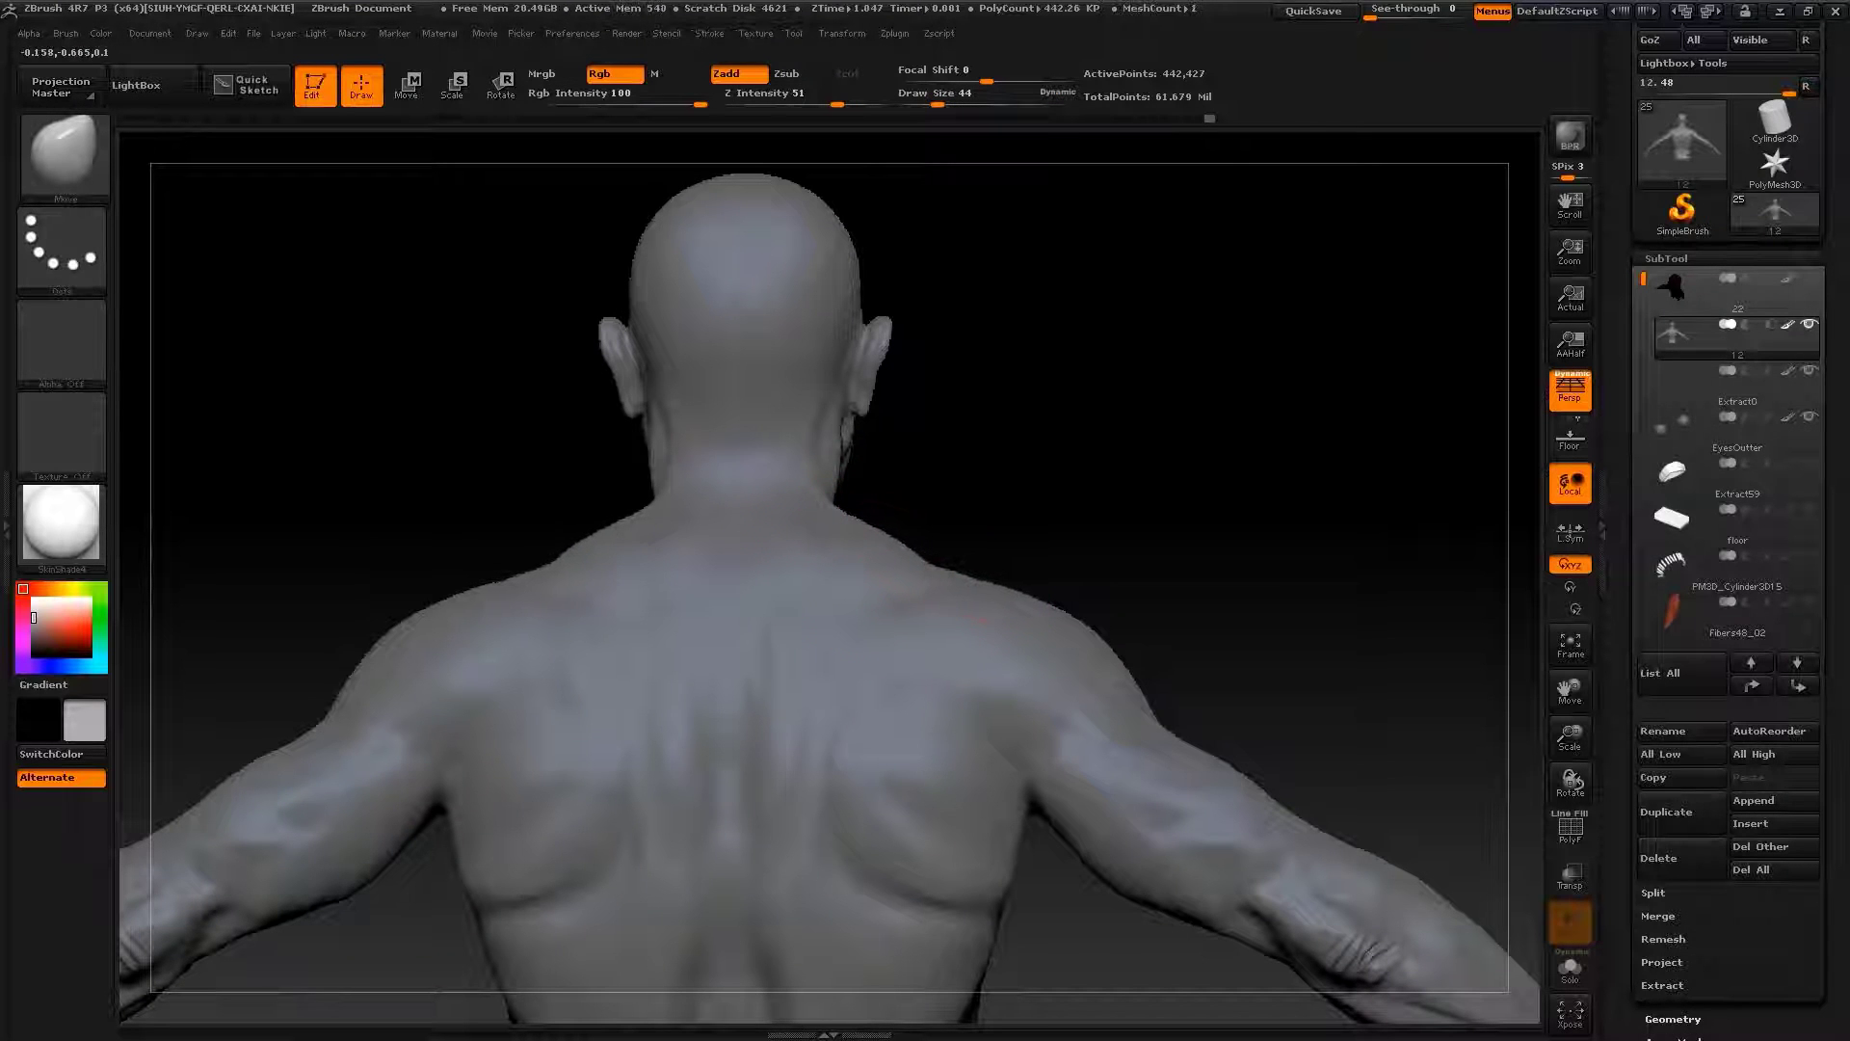
left_click_drag(1023, 619, 991, 598, "alt")
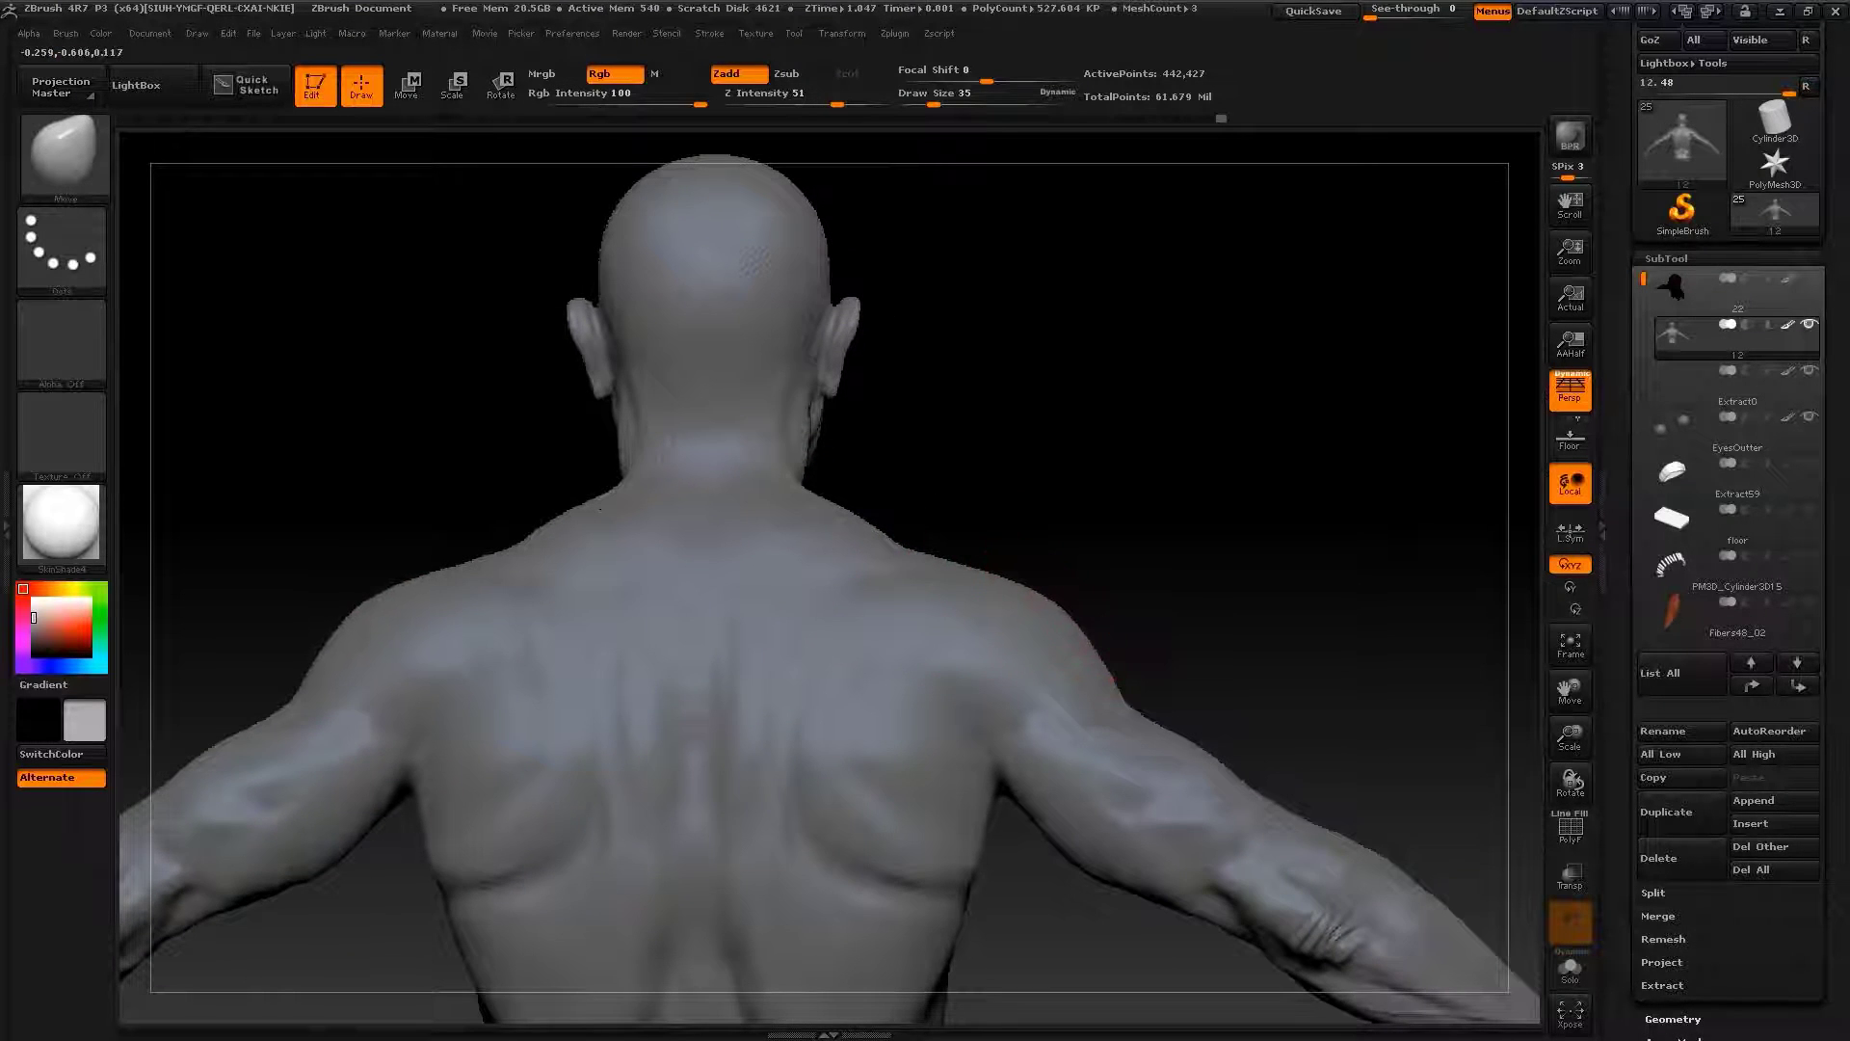
mouse_move(1115, 680)
left_mouse_down("alt")
mouse_move(1167, 618)
mouse_move(1067, 571)
mouse_move(1294, 599)
mouse_move(1253, 674)
mouse_move(1109, 627)
mouse_move(964, 617)
mouse_move(1041, 501)
left_mouse_up("alt")
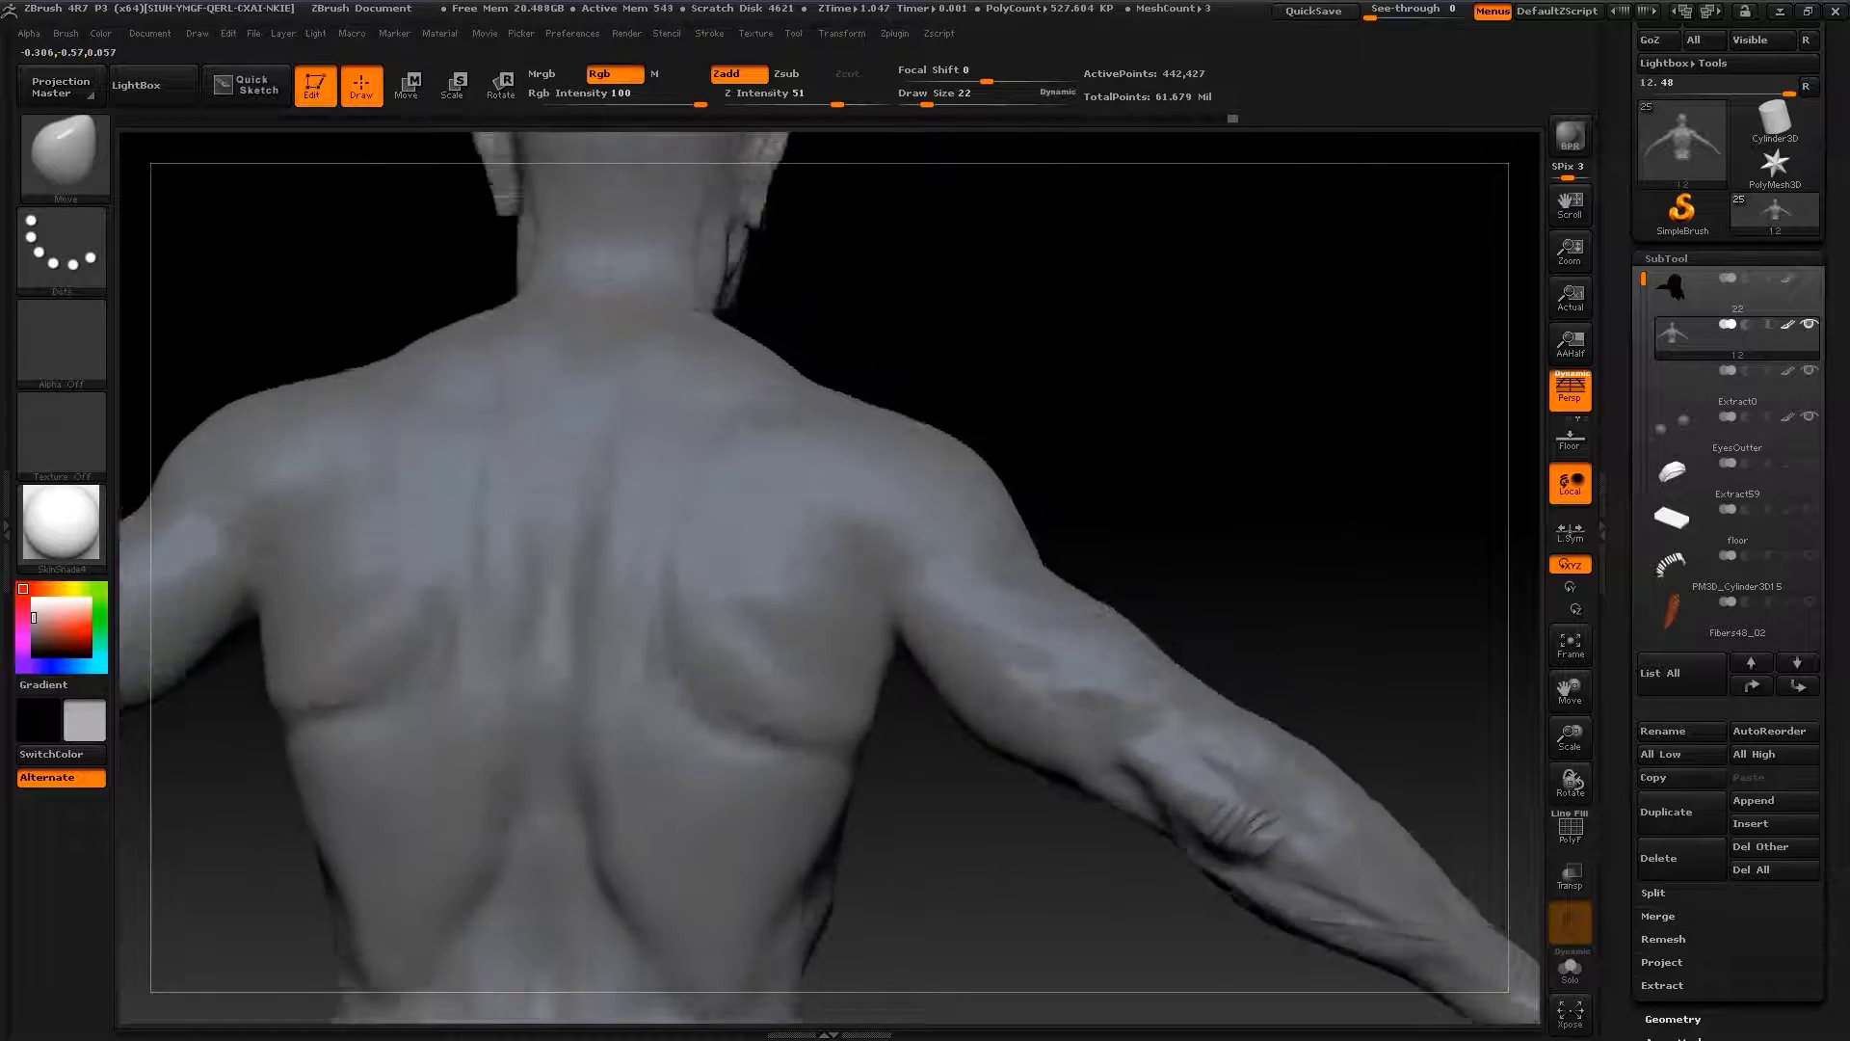
Carve creases around the shoulder and left back with Dam_Standard
key("b")
key("d")
key("s")
mouse_move(1218, 624)
left_mouse_down()
mouse_move(1272, 542)
mouse_move(819, 559)
left_mouse_up()
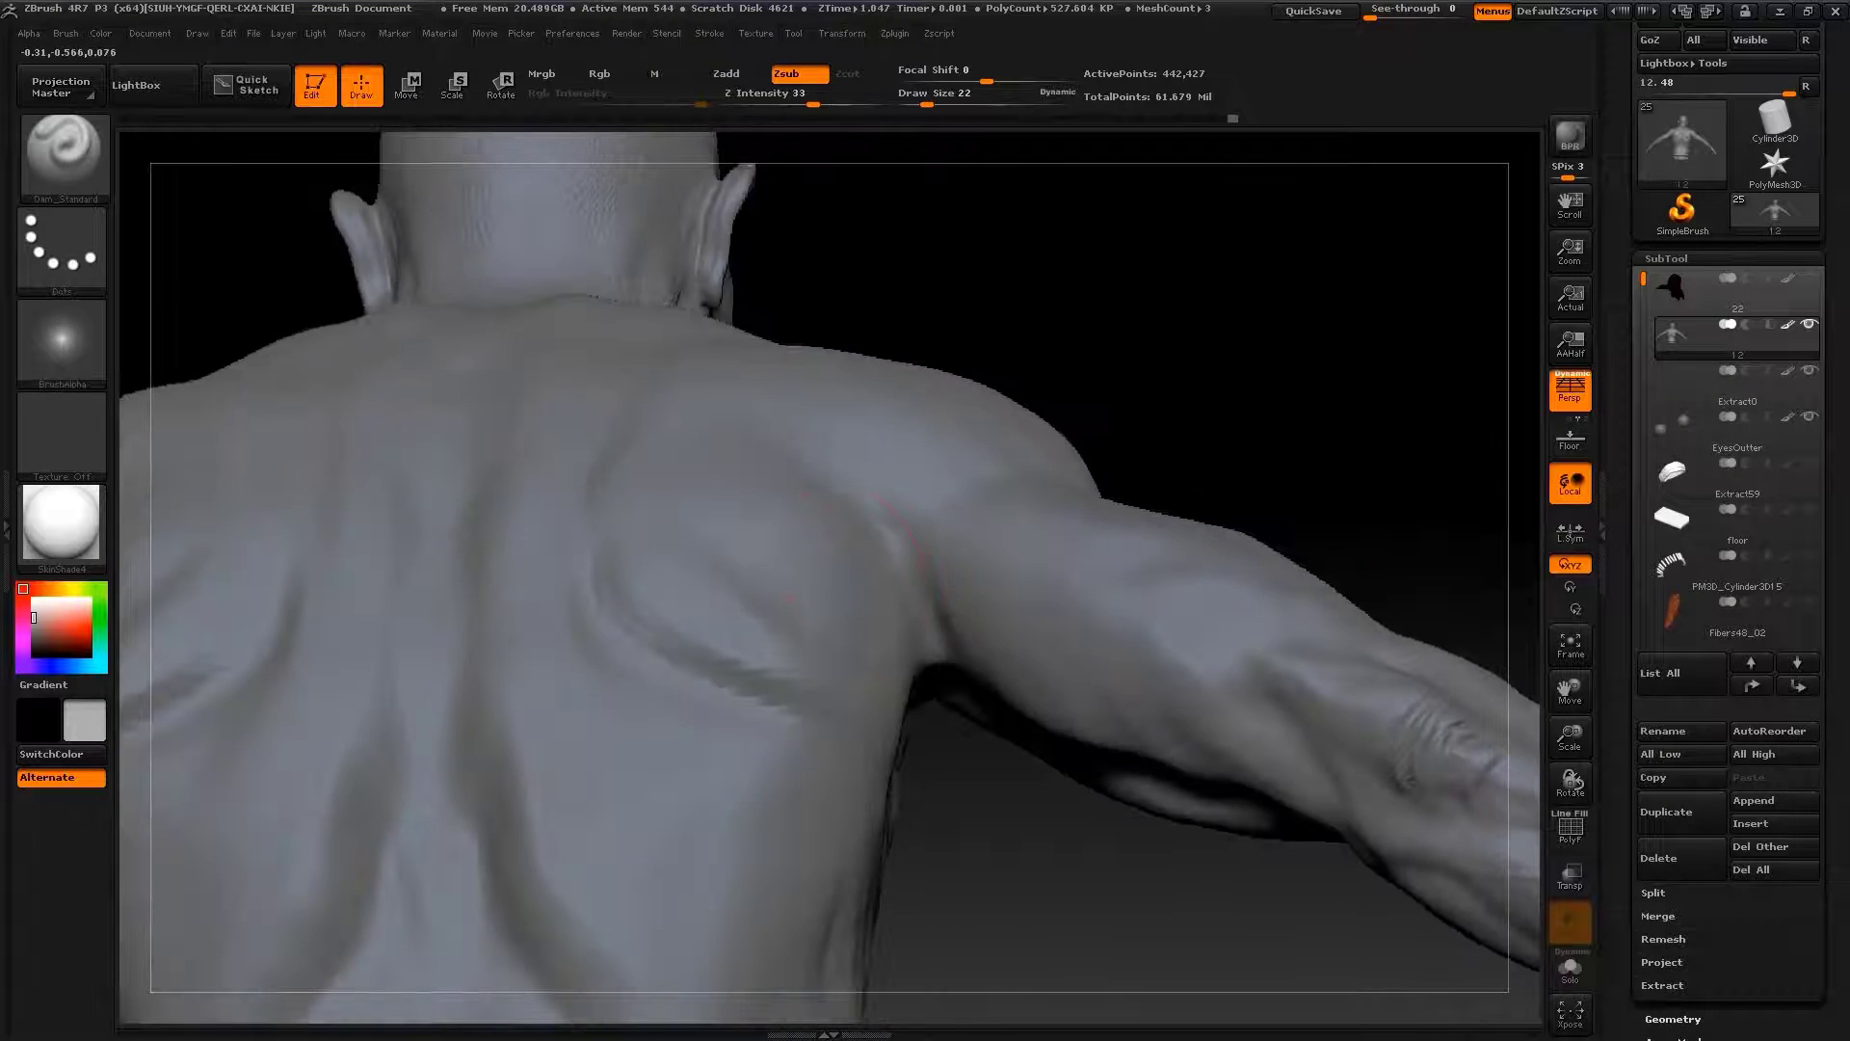
left_click_drag(1176, 412, 1282, 424)
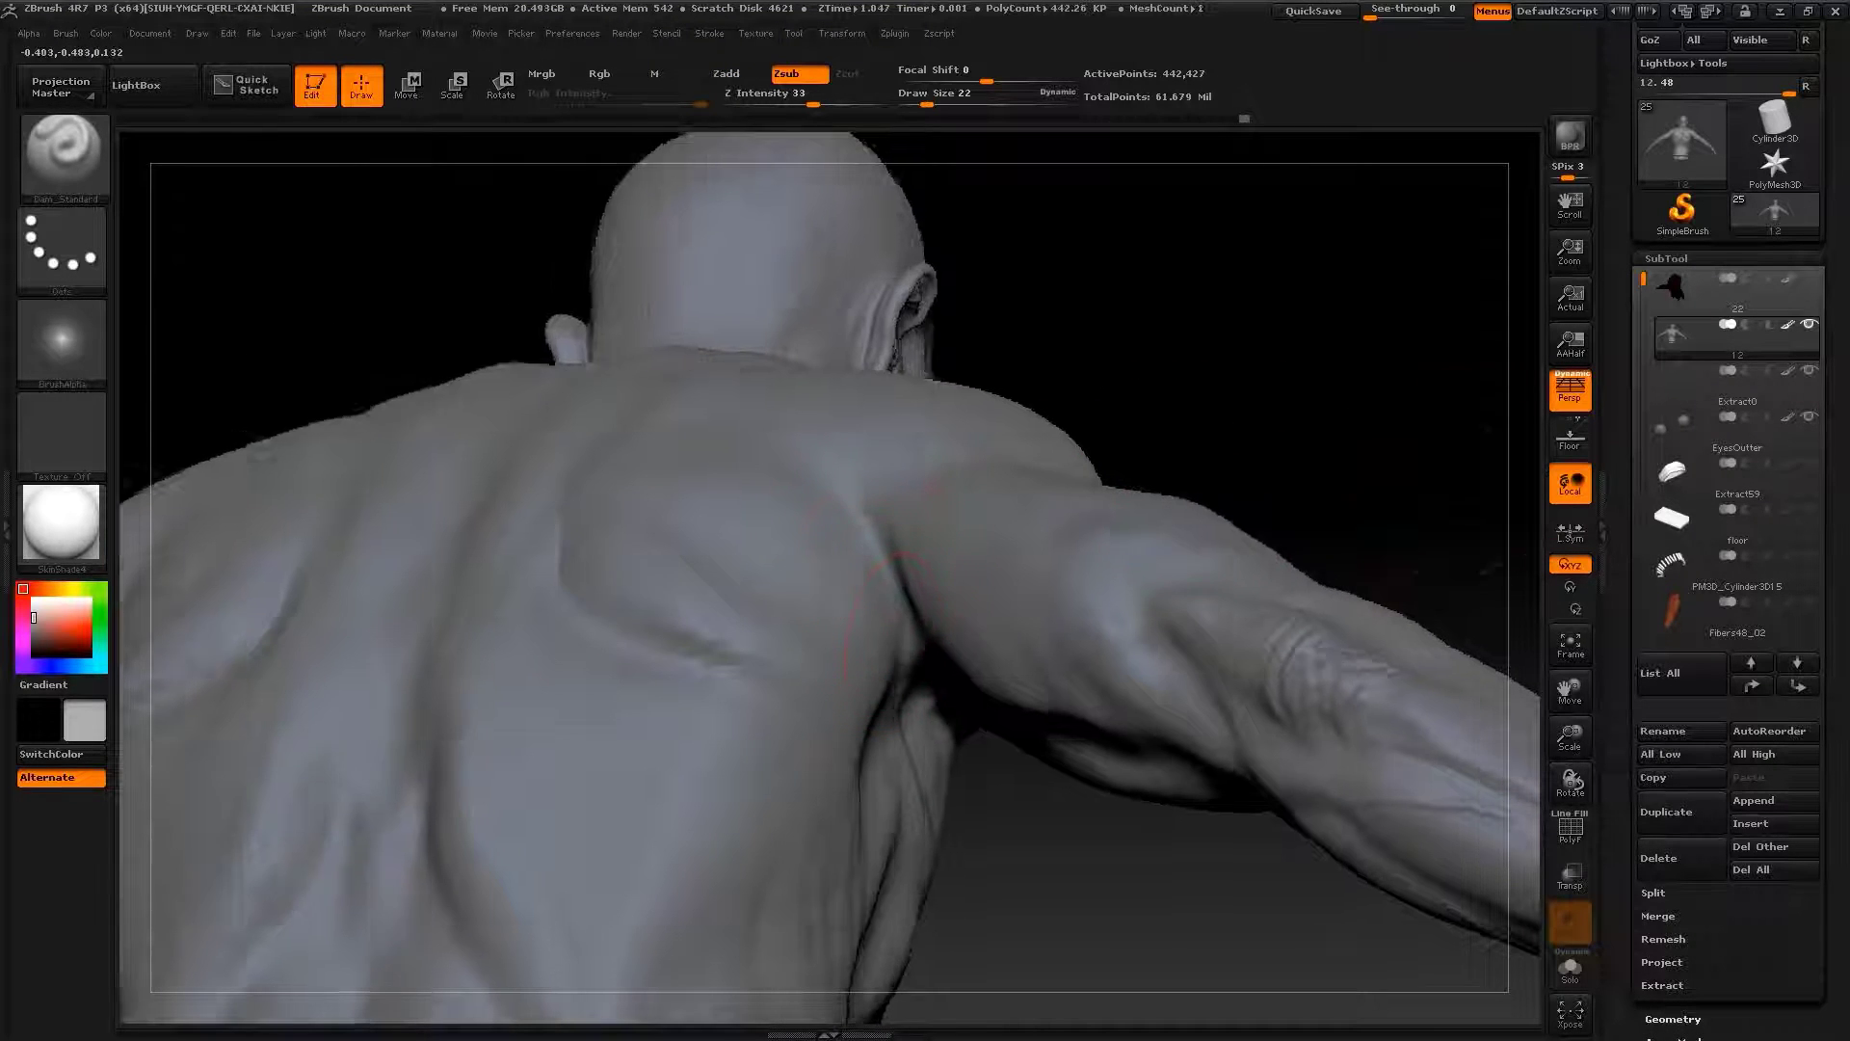
left_click_drag(897, 616, 1430, 472)
Build up and Shift-smooth the shoulder and armpit with ClayBuildup
key("b")
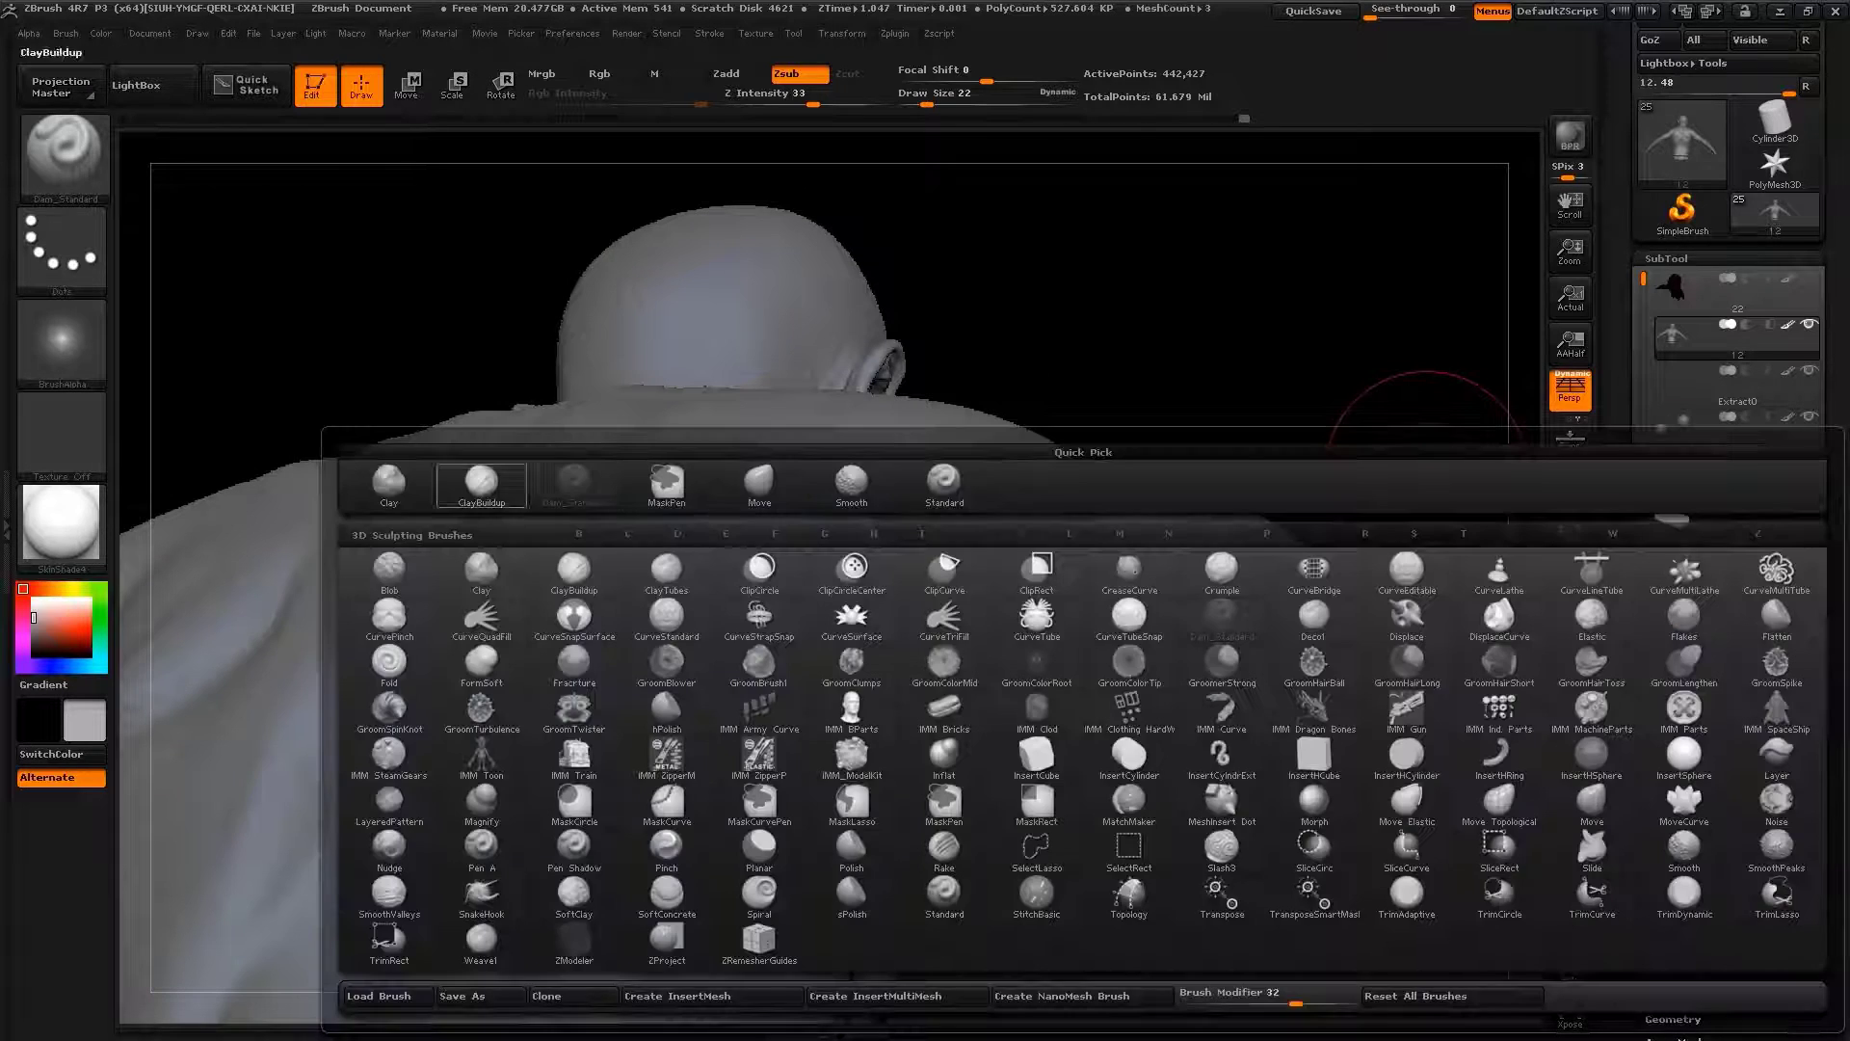
key("c")
key("b")
left_click_drag(888, 578, 910, 698)
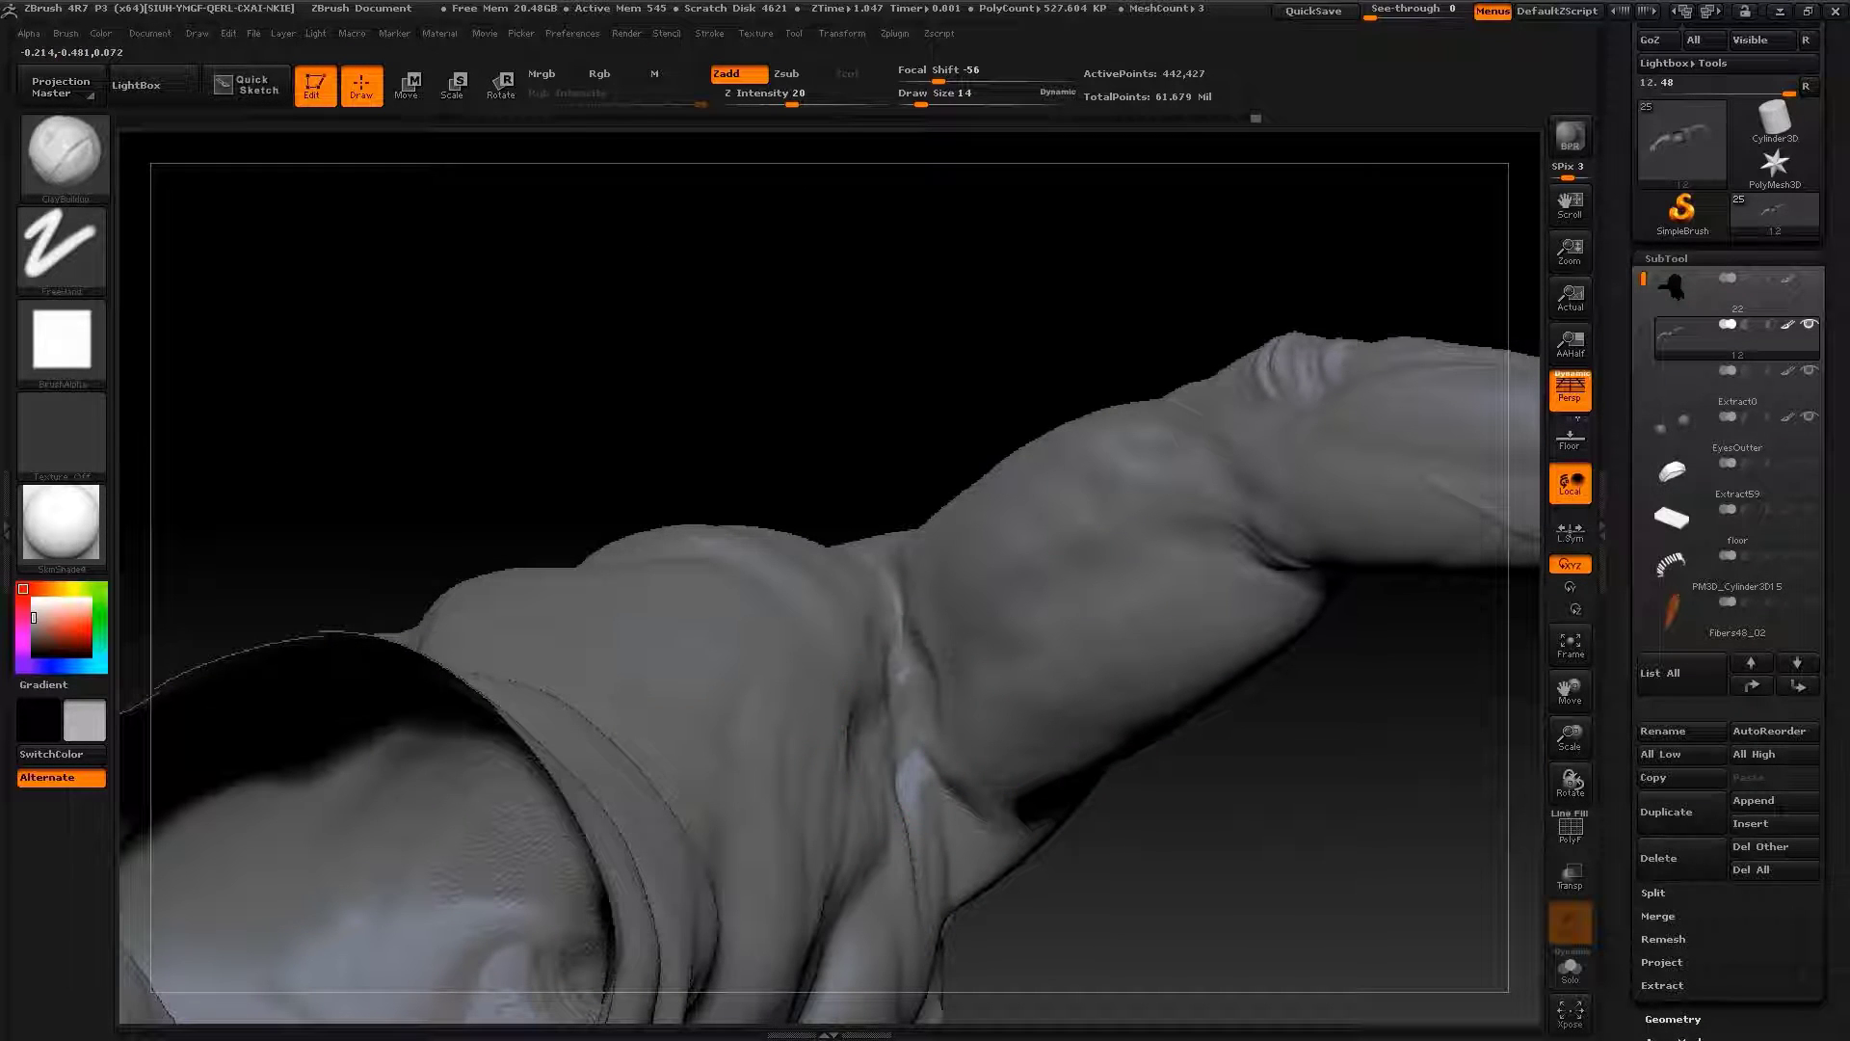
key("shift")
left_click_drag(1253, 241, 1395, 590)
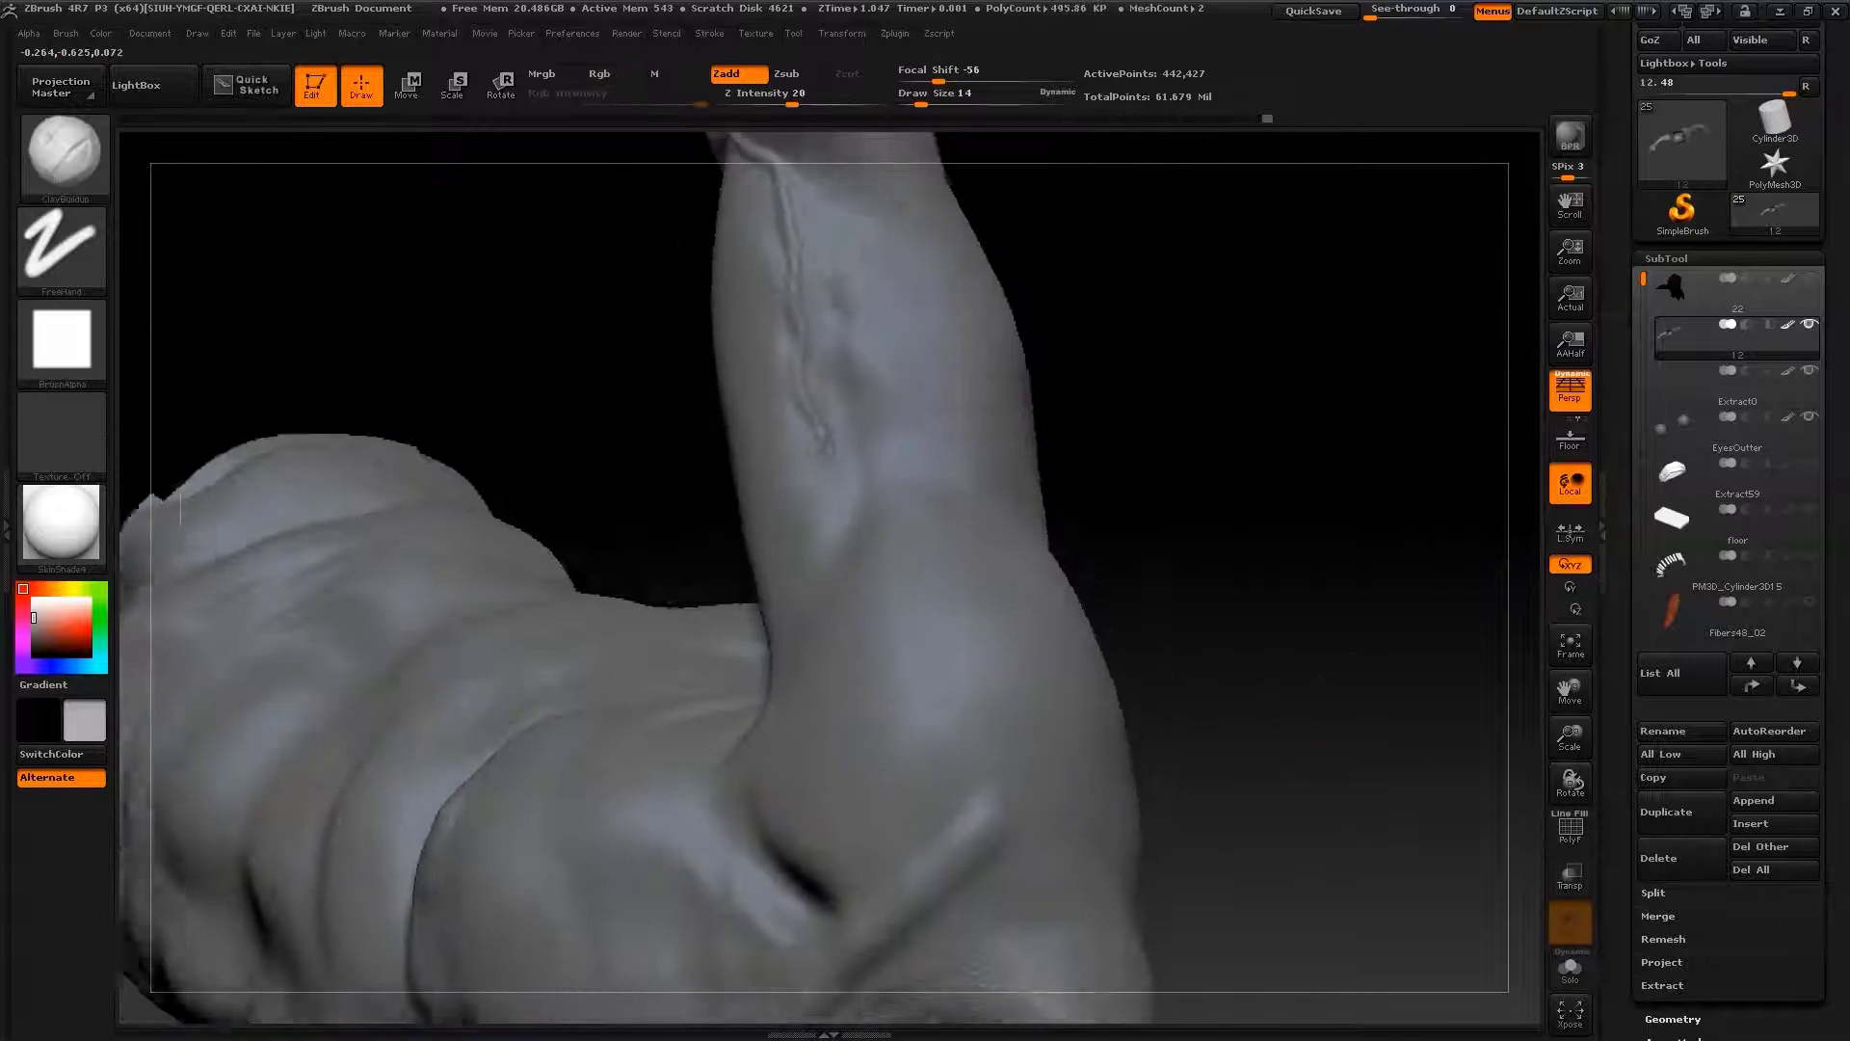
Smooth and refine the upper back surface with the Standard brush
key("b")
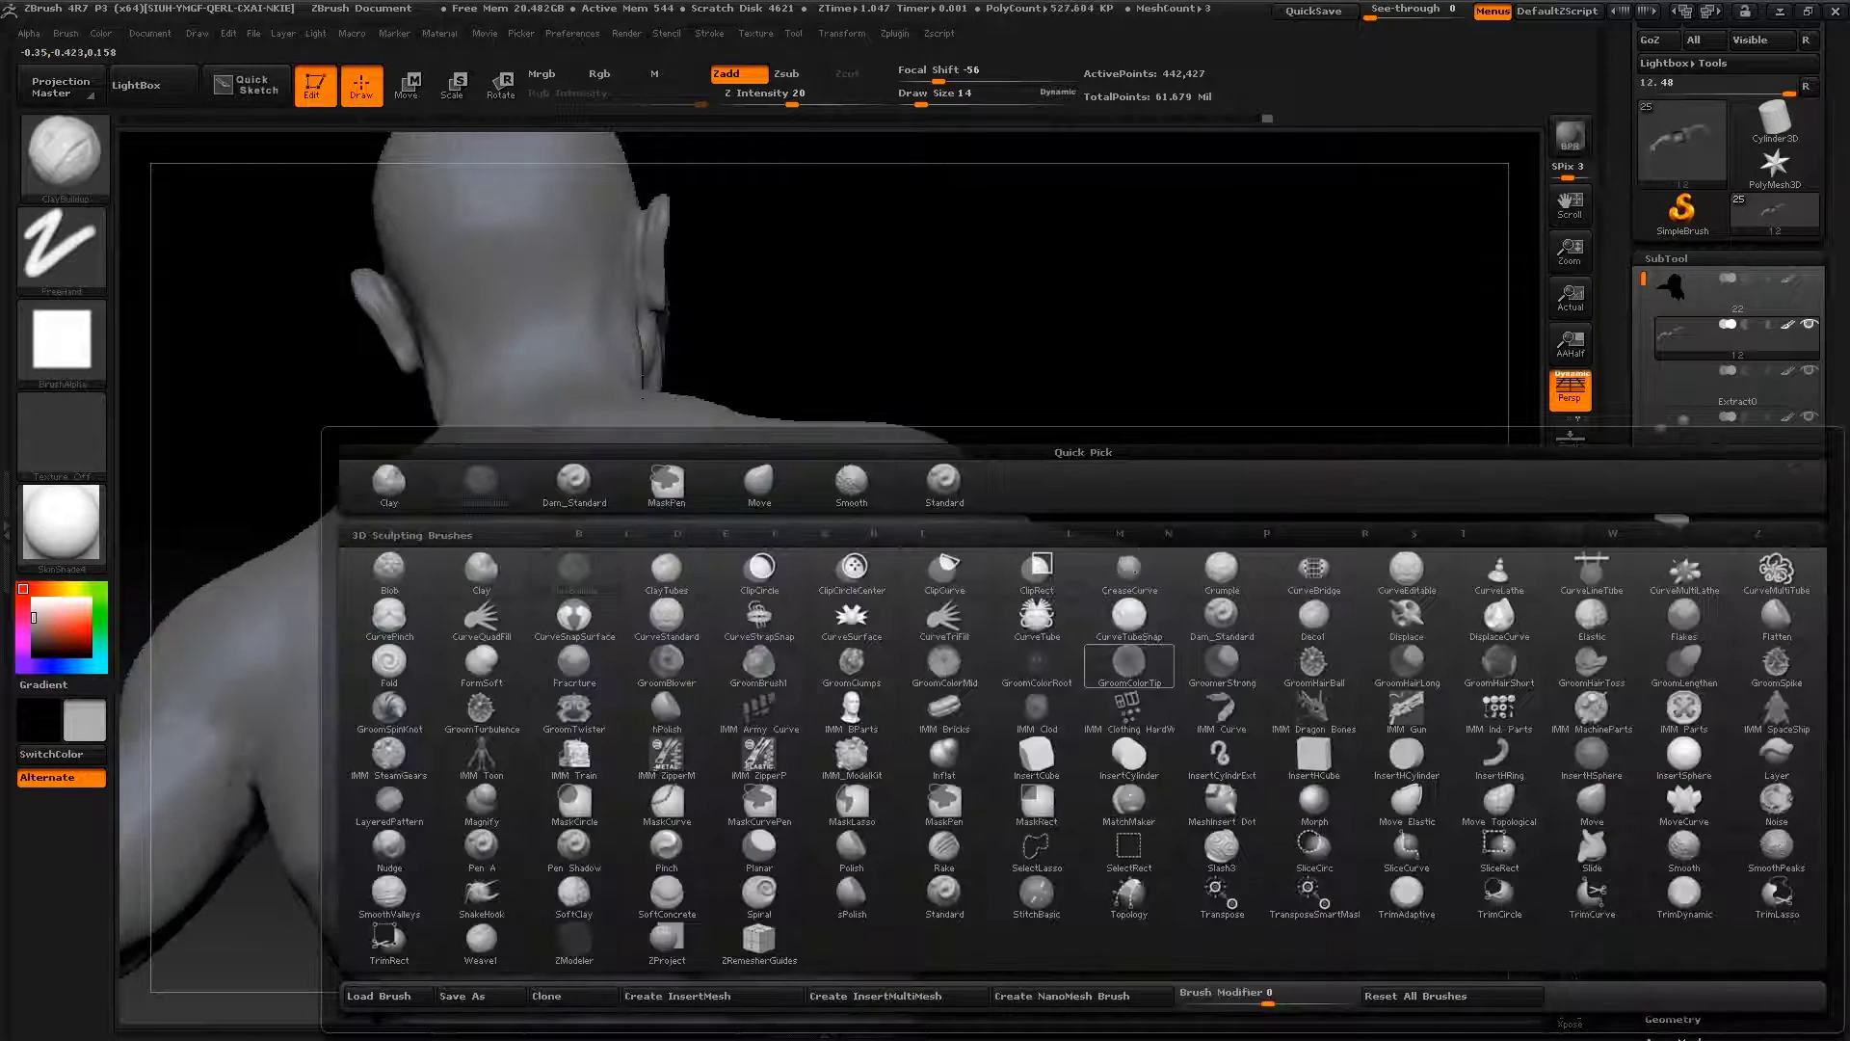
key("s")
key("t")
left_click_drag(871, 596, 865, 577)
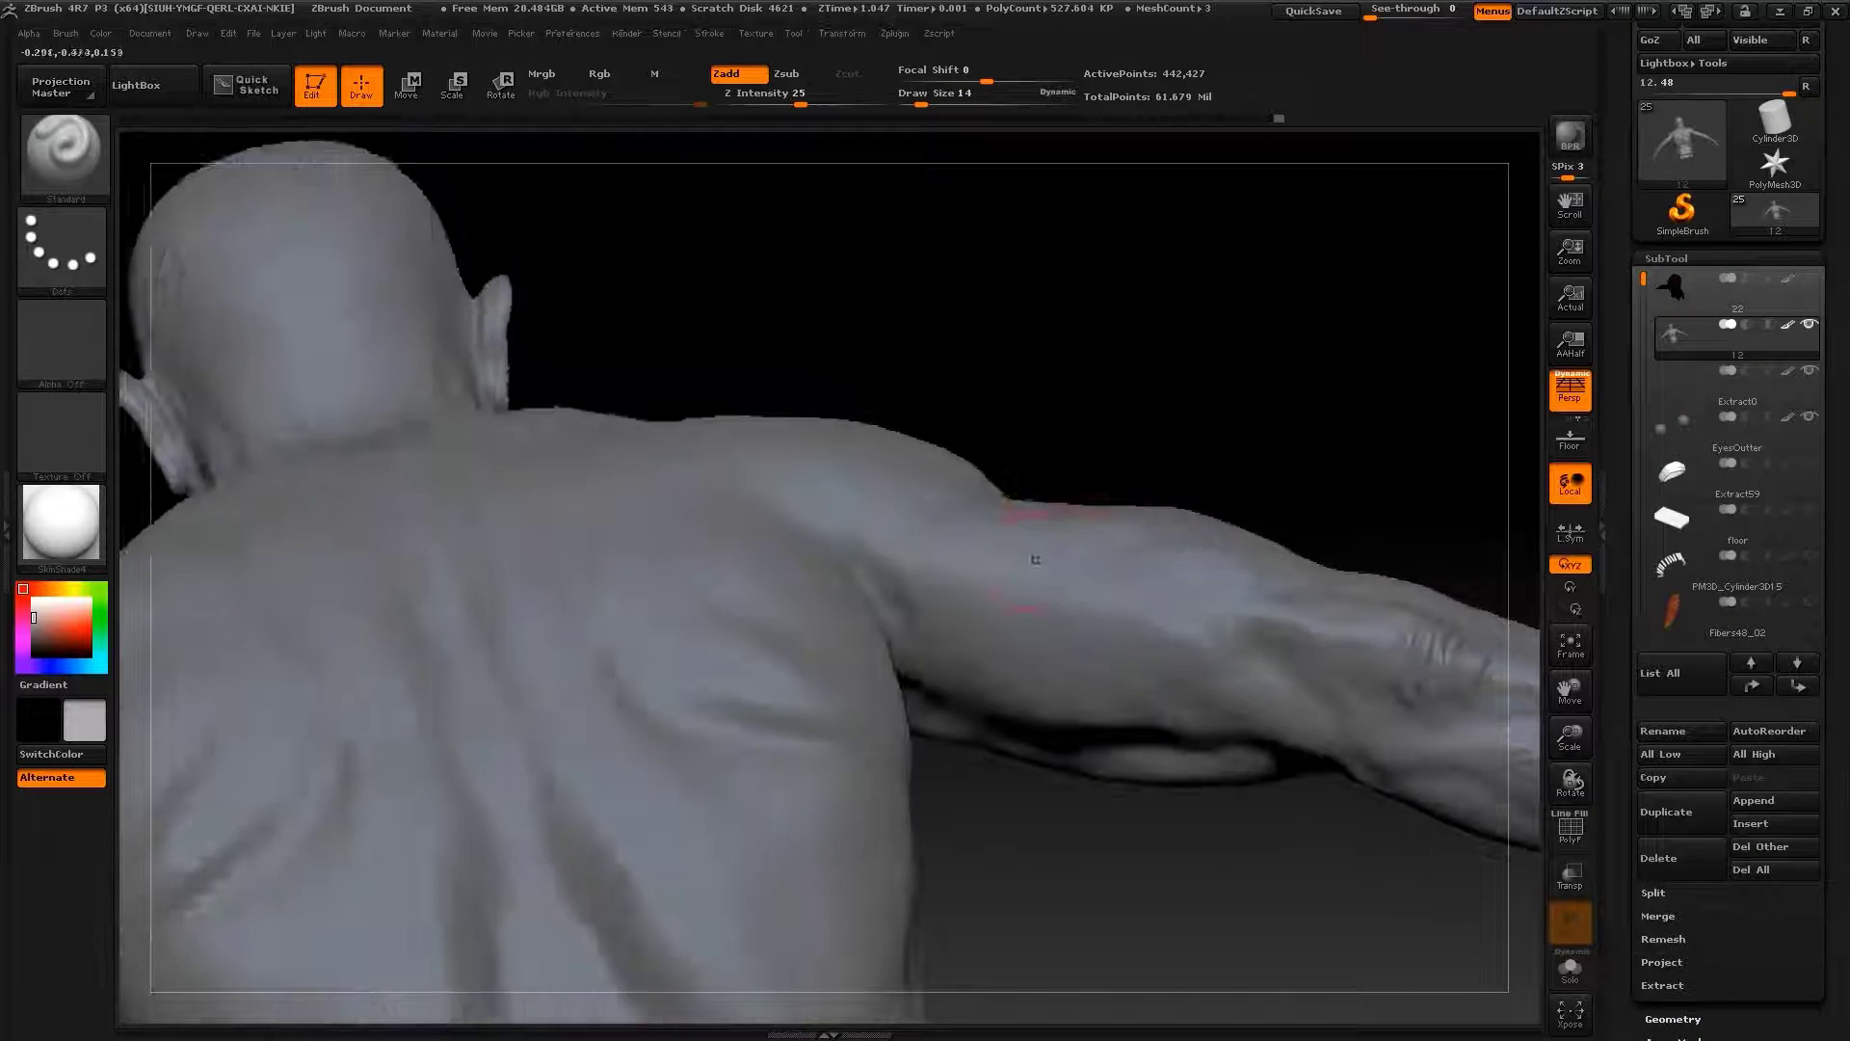
mouse_move(891, 674)
left_mouse_down()
mouse_move(1301, 711)
mouse_move(1156, 578)
mouse_move(1205, 539)
mouse_move(1340, 692)
mouse_move(1310, 611)
mouse_move(1334, 611)
mouse_move(491, 533)
left_mouse_up()
Turn toward the chest and zoom in on the pectoral with a resized Move brush
mouse_move(1186, 578)
left_mouse_down()
mouse_move(1222, 541)
mouse_move(877, 616)
left_mouse_up()
key("b")
key("m")
key("v")
key("s")
mouse_move(1002, 579)
left_mouse_down()
mouse_move(1031, 694)
mouse_move(1074, 473)
mouse_move(665, 667)
left_mouse_up()
key("s")
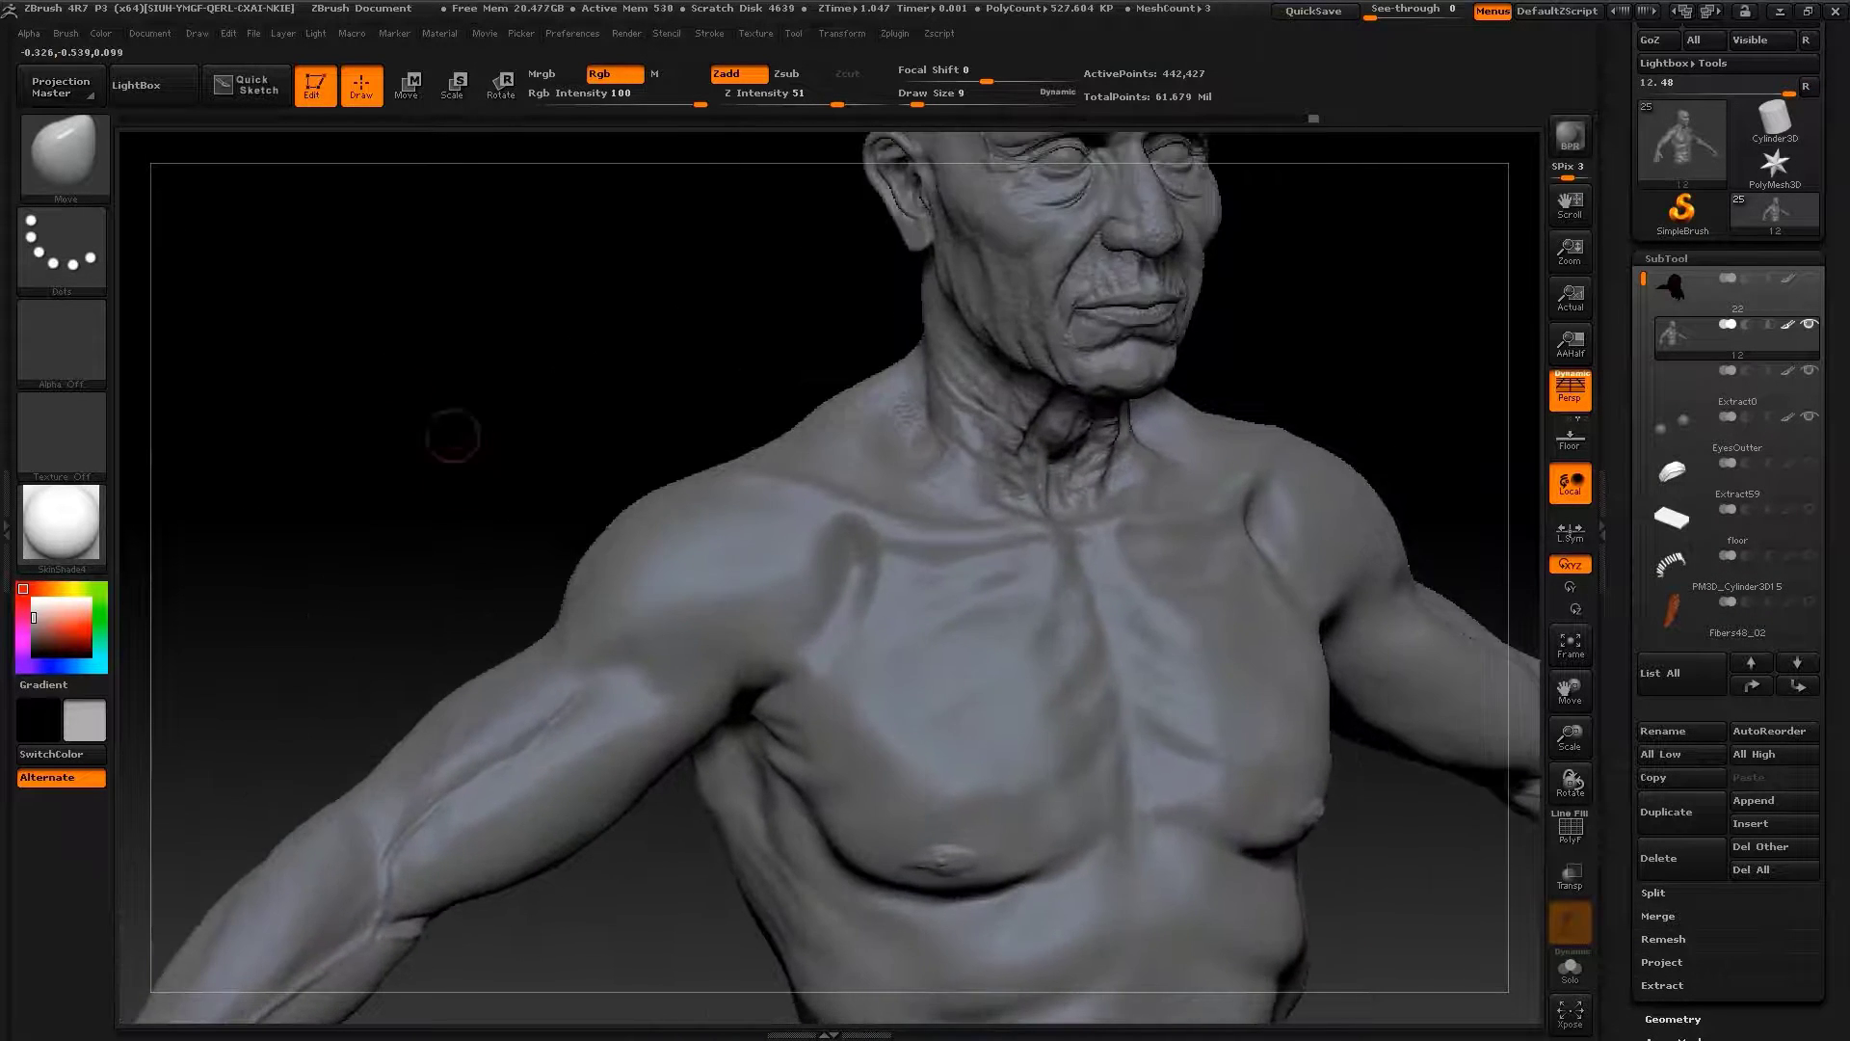
Orbit to a frontal neck and chest view, resizing the Move brush from 12 to 41
left_click_drag(453, 437, 791, 503)
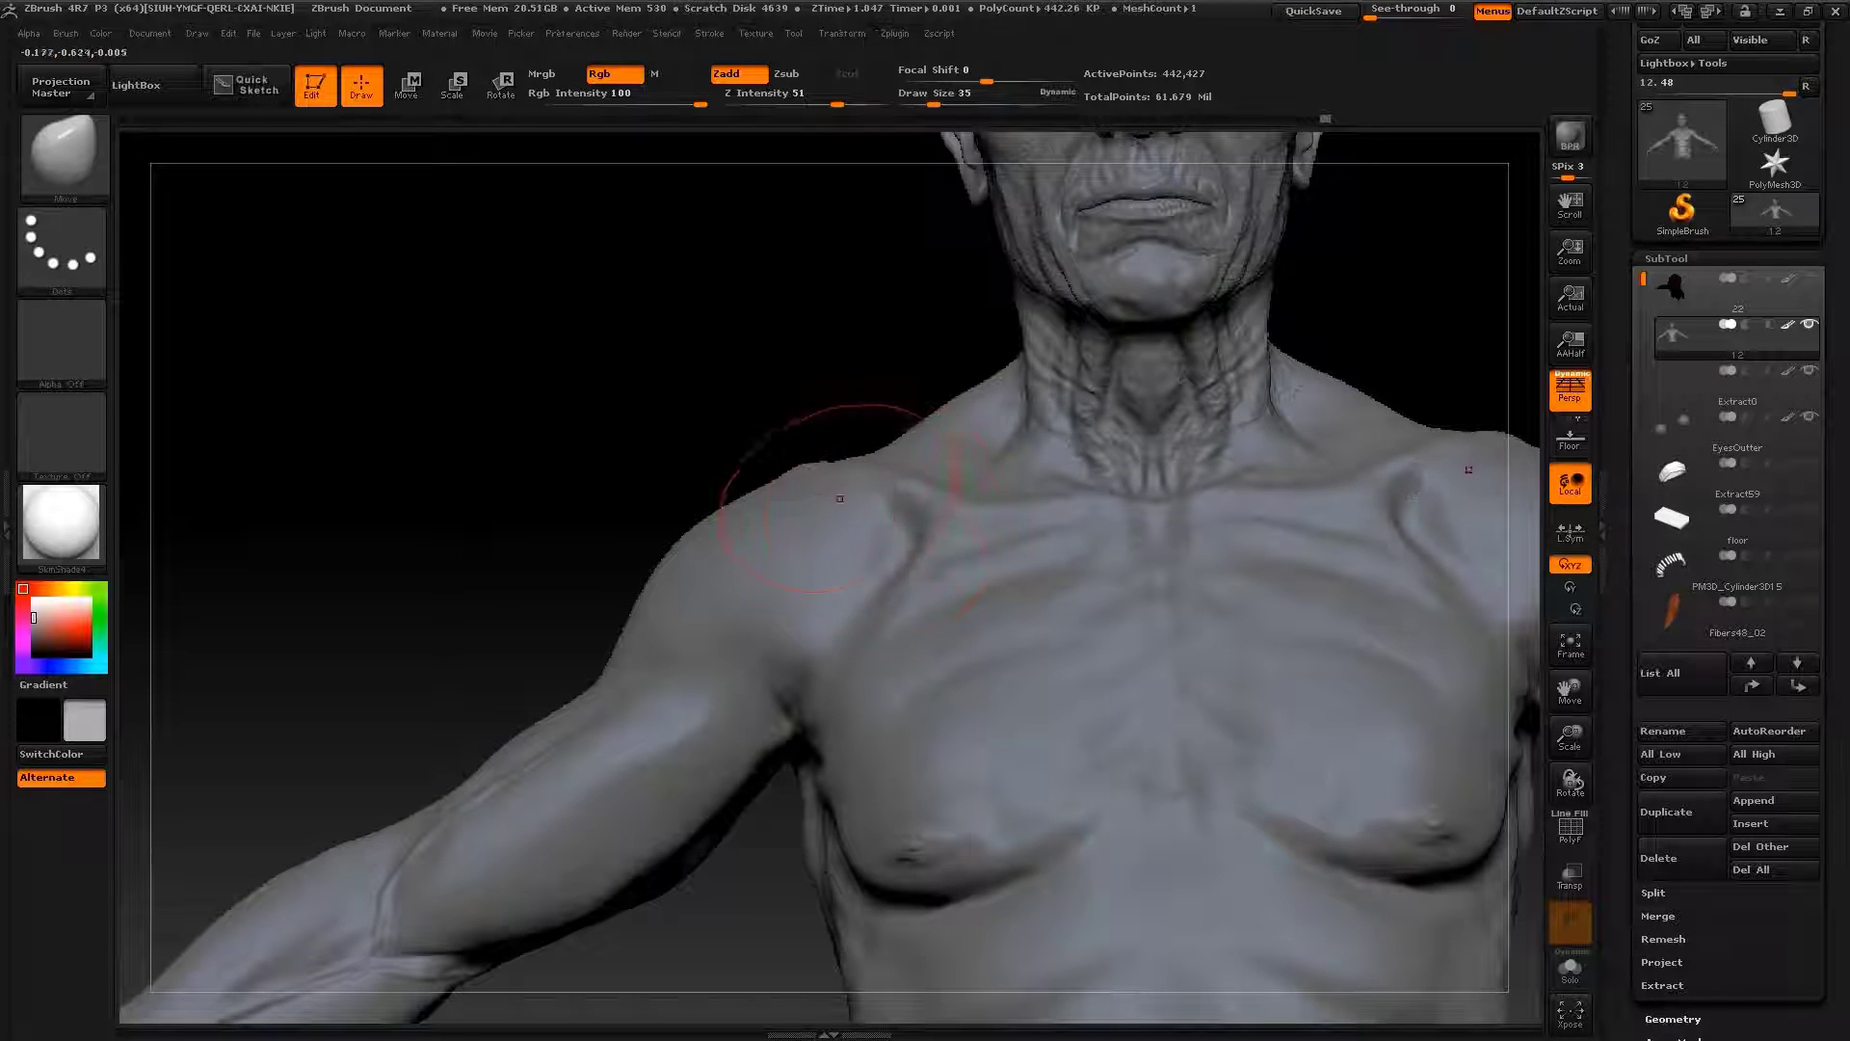
left_click_drag(799, 476, 928, 458)
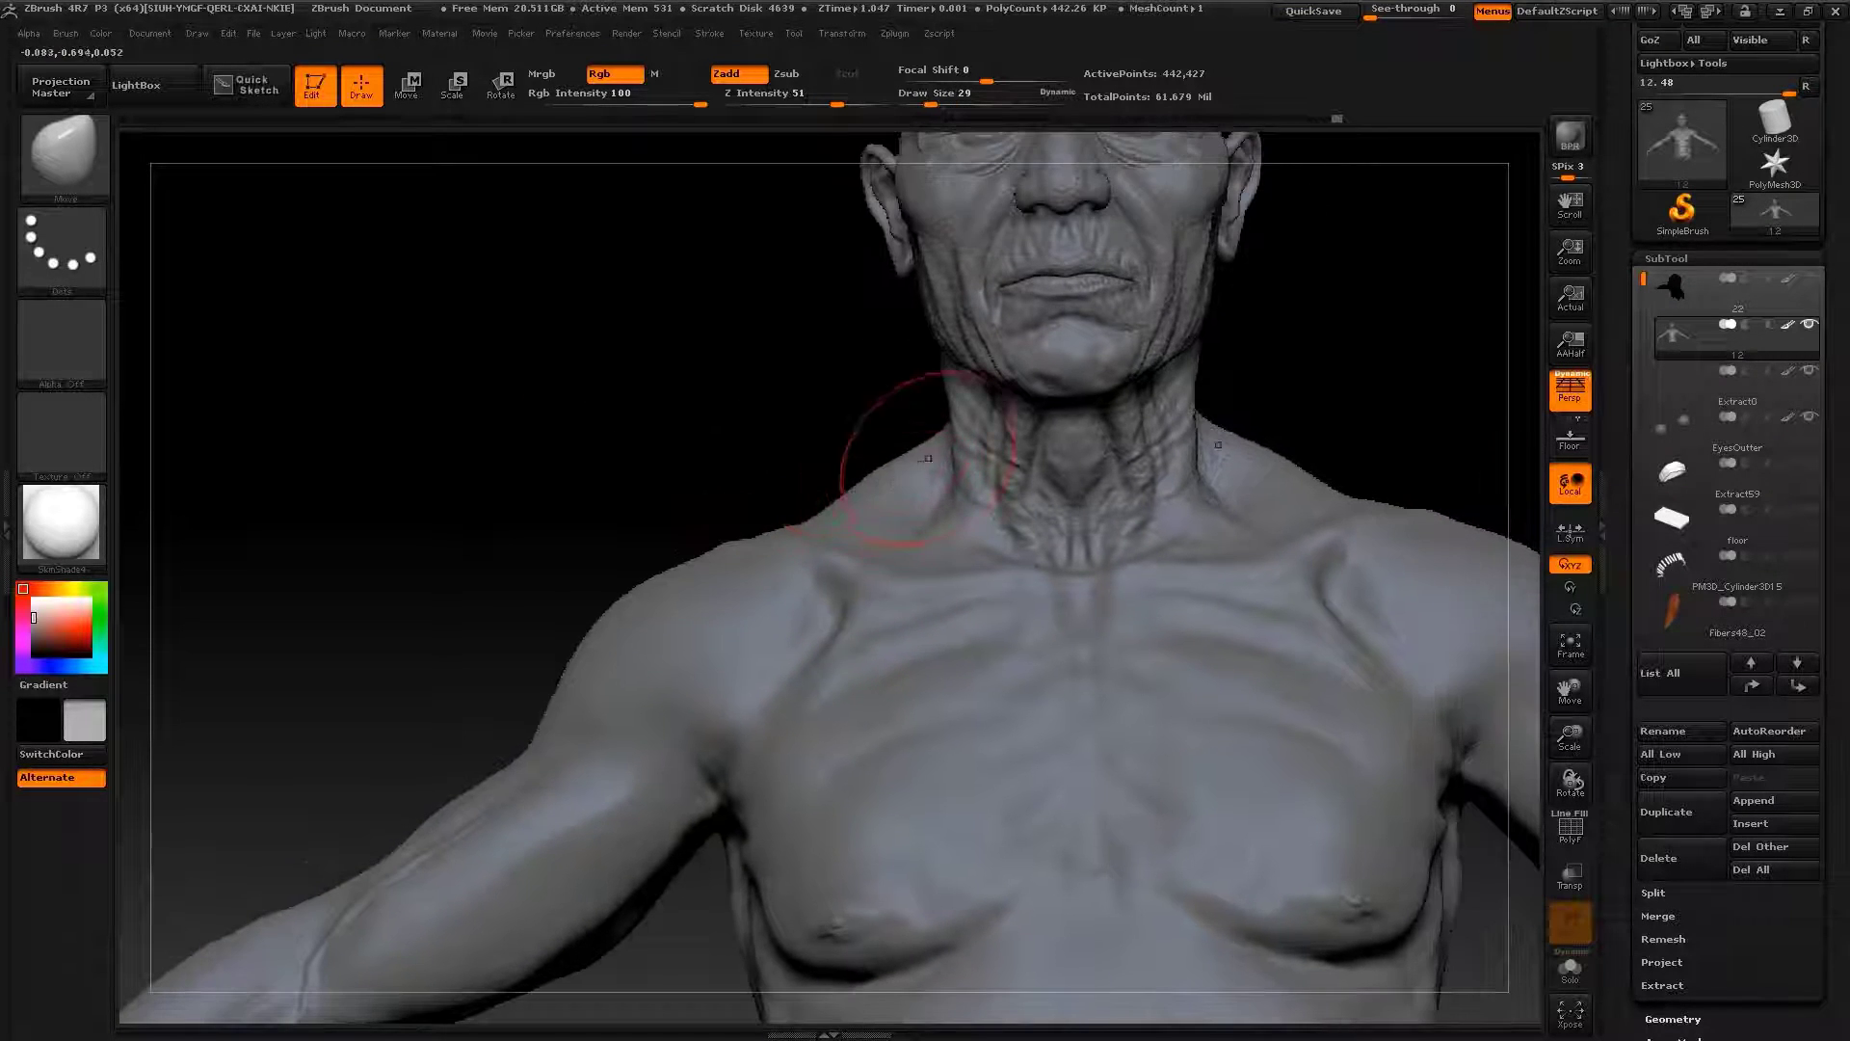
mouse_move(800, 448)
left_mouse_down()
mouse_move(848, 395)
mouse_move(926, 414)
left_mouse_up()
left_click_drag(829, 462, 771, 569, "alt")
key("bracketleft")
key("bracketleft")
key("bracketleft")
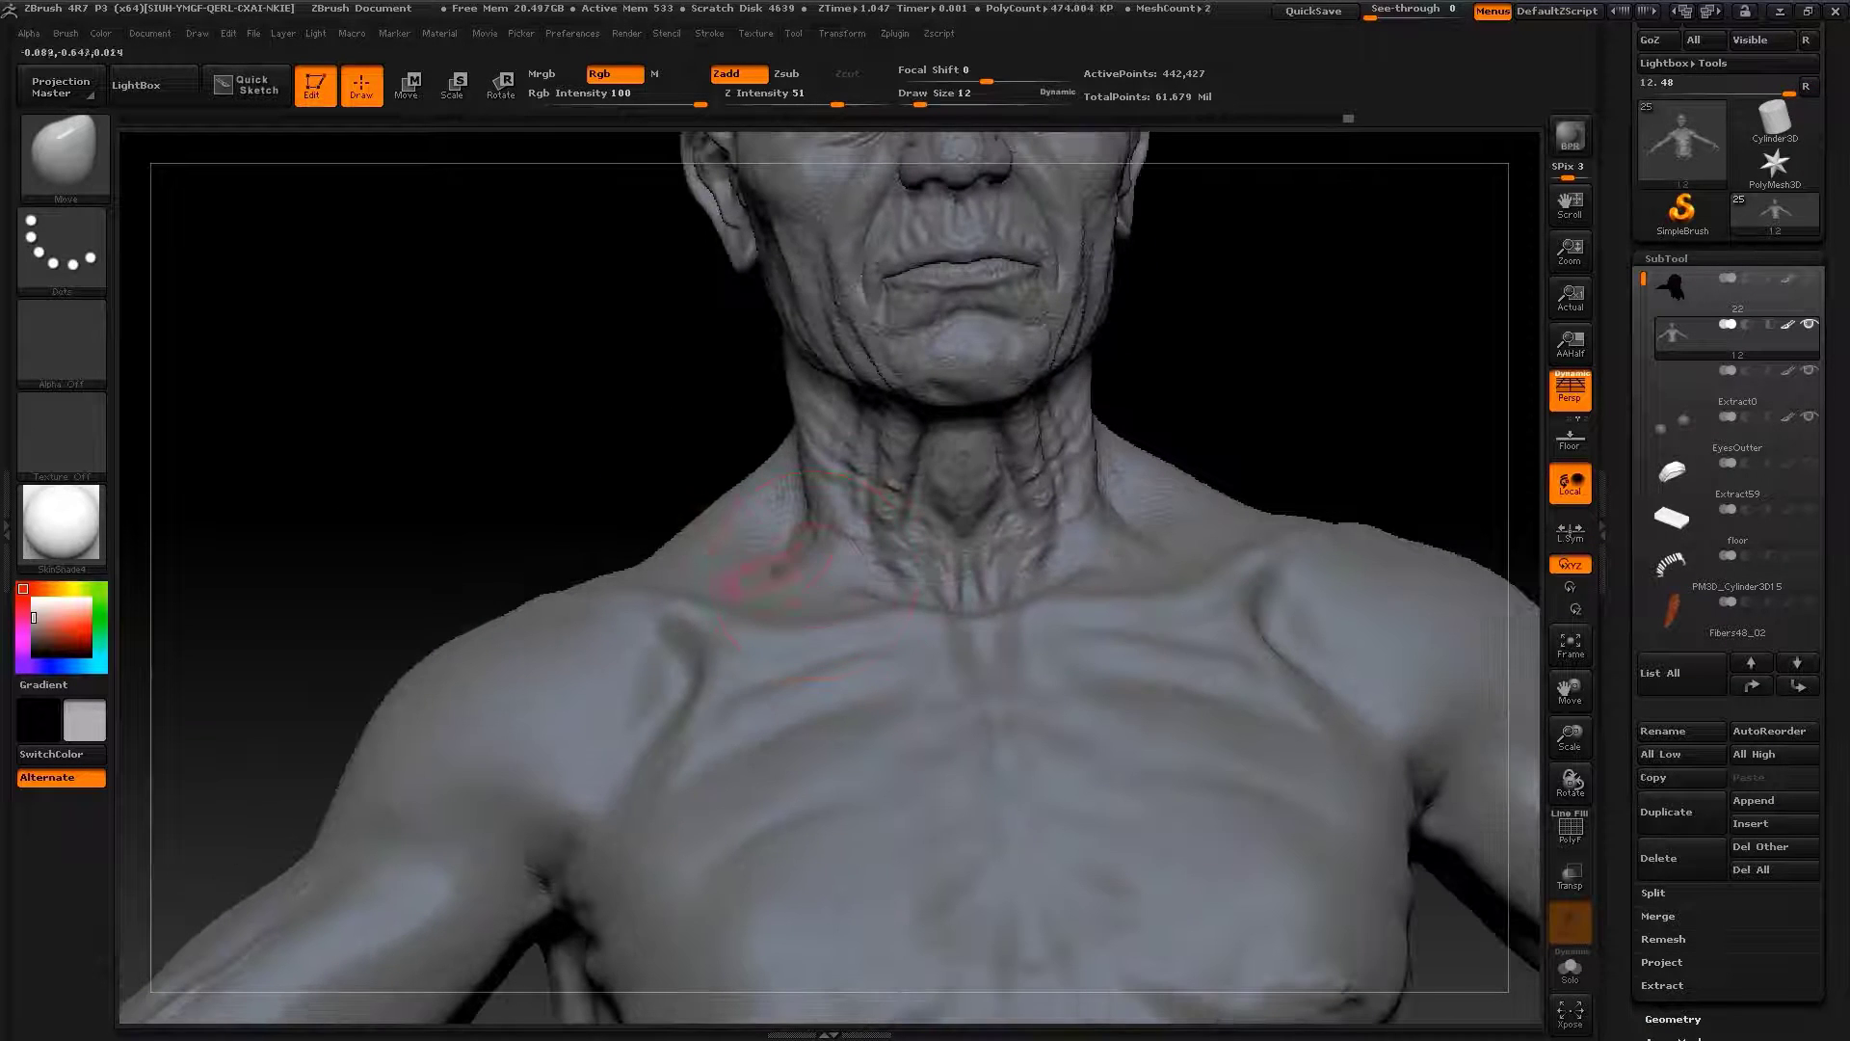
key("s")
left_click_drag(674, 658, 732, 659)
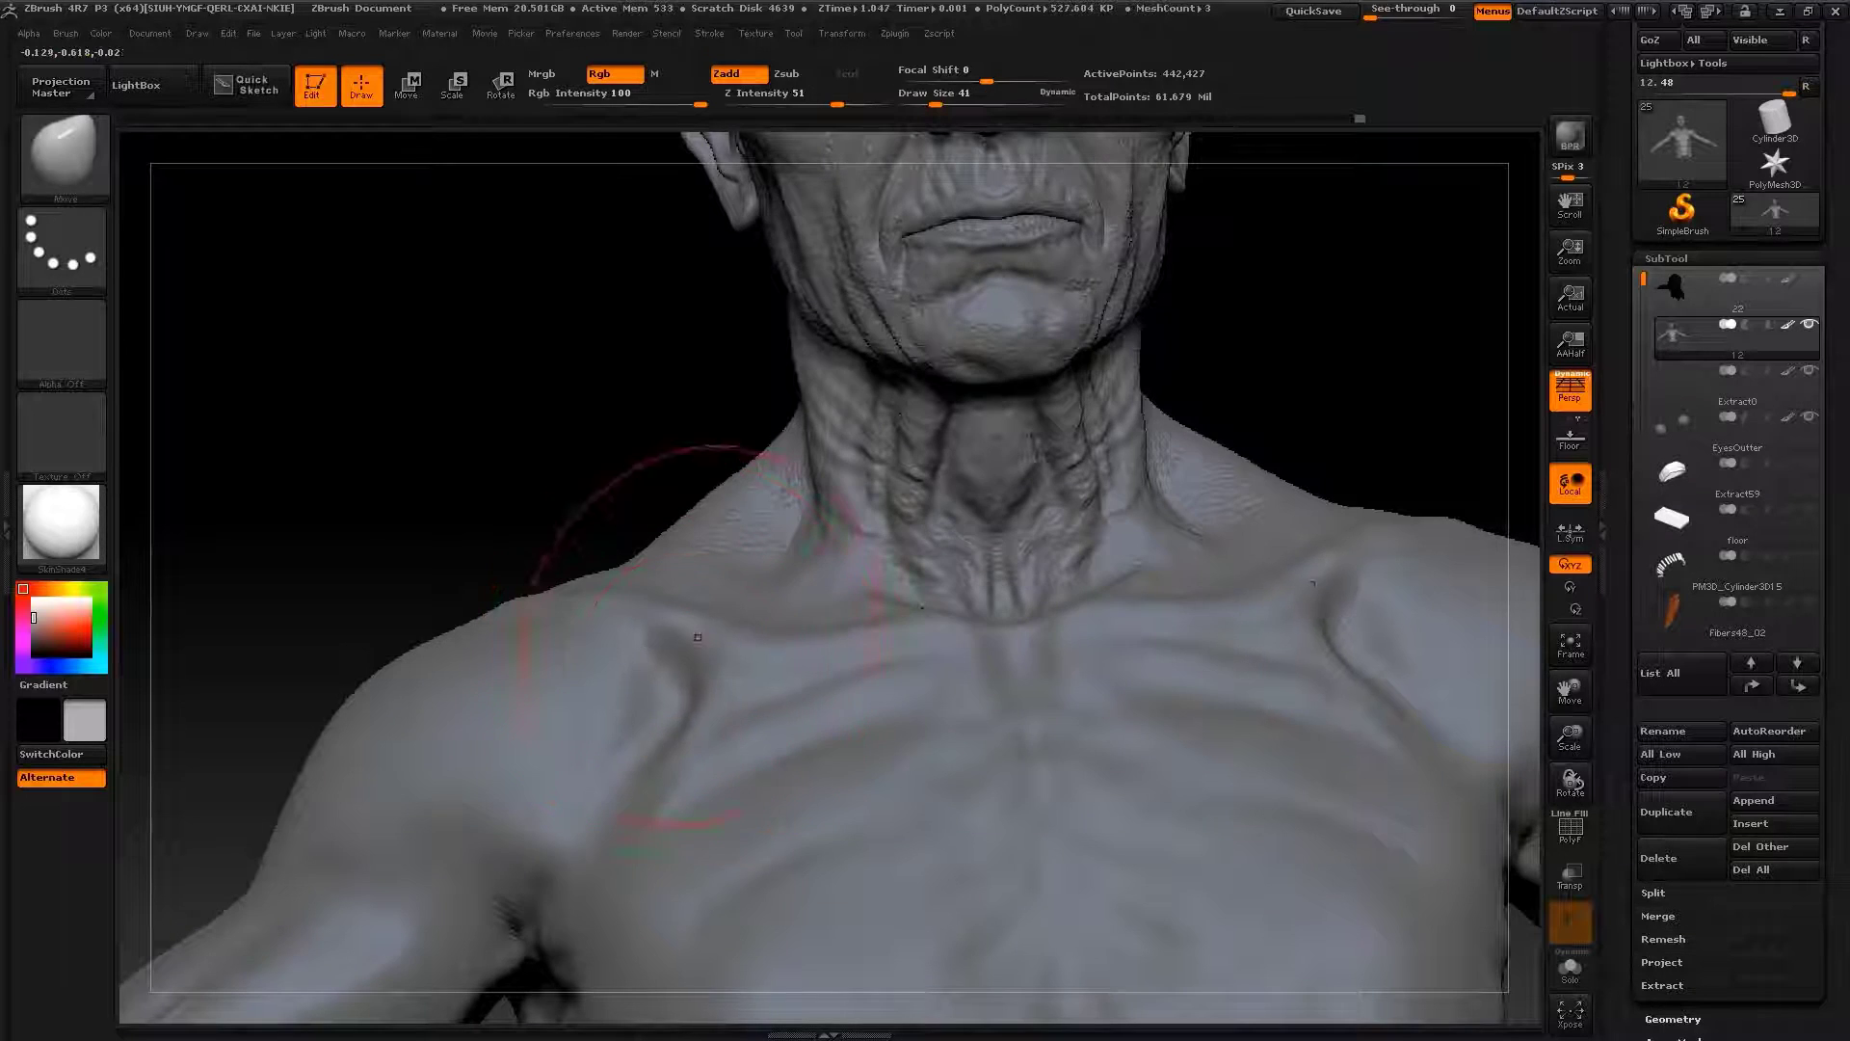
mouse_move(435, 393)
left_mouse_down("alt")
mouse_move(1280, 372)
mouse_move(1147, 552)
mouse_move(1161, 525)
left_mouse_up("alt")
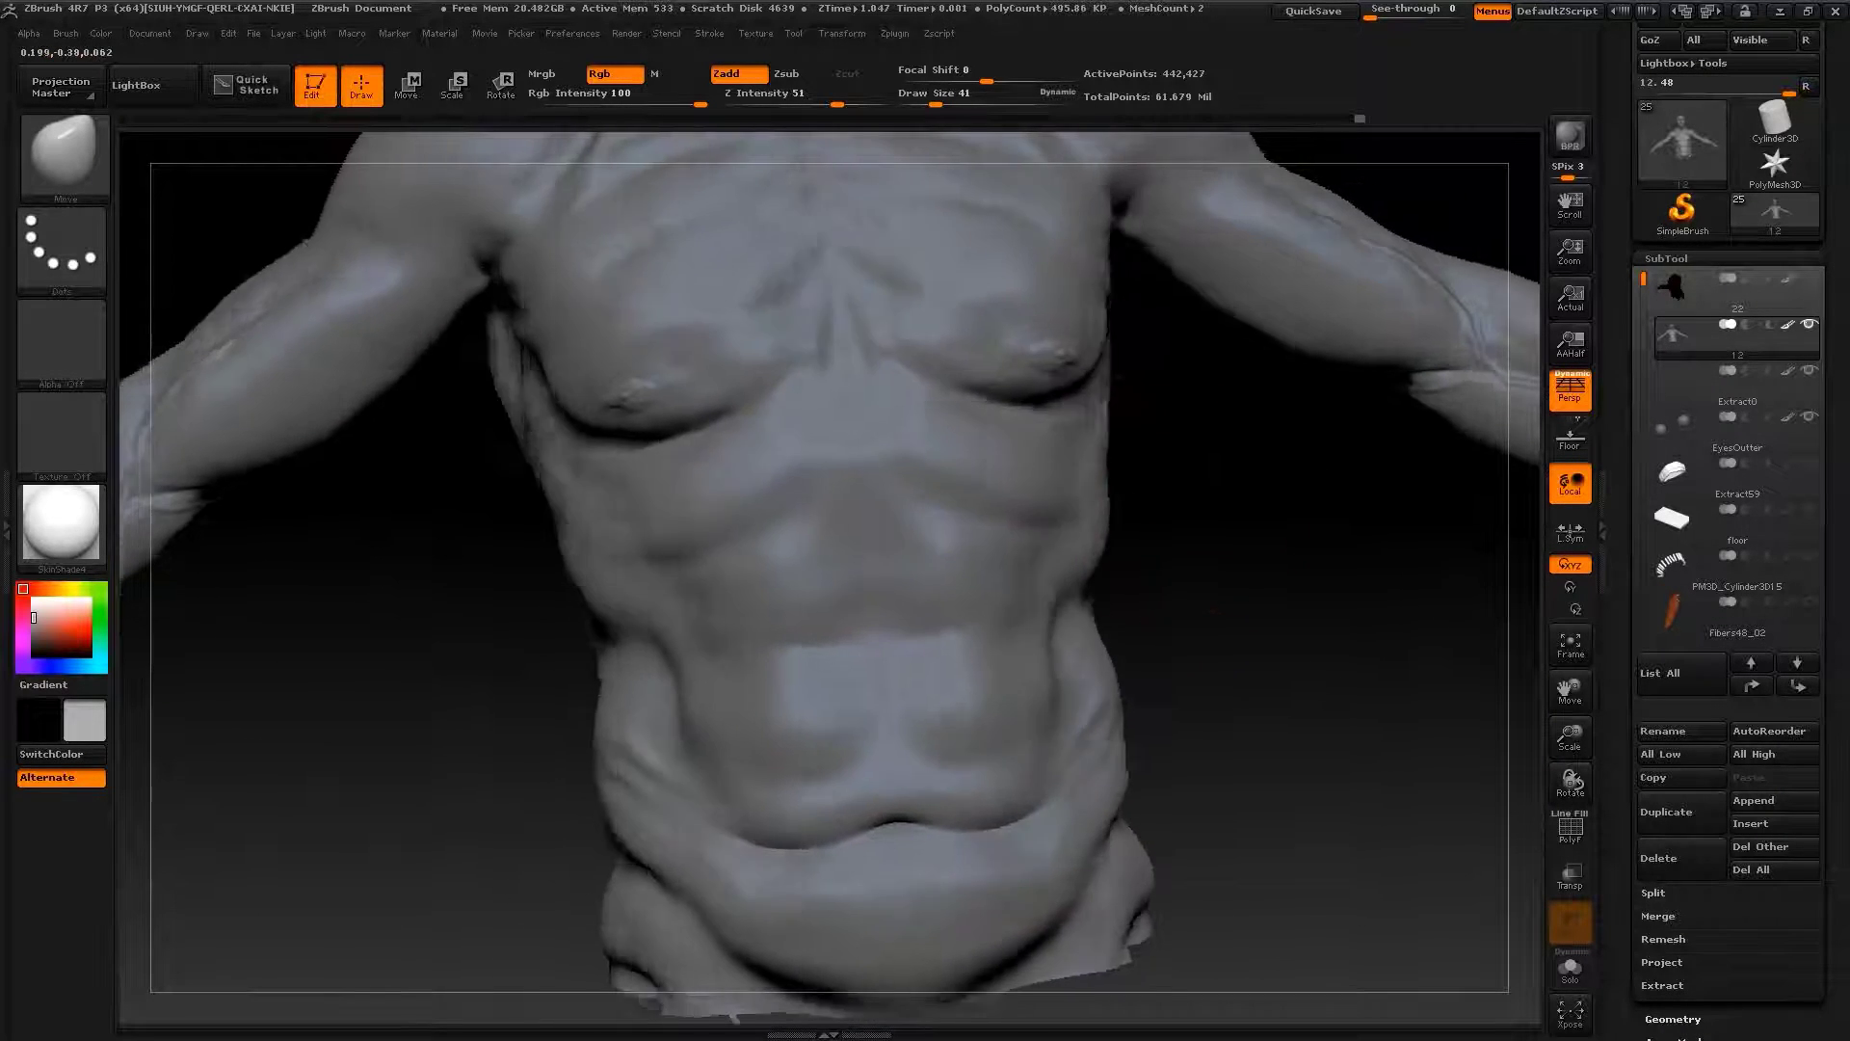
Select the ClayBuildup brush and frame a front view of the chest and abdomen
left_click_drag(1099, 463, 1060, 579)
key("bracketleft")
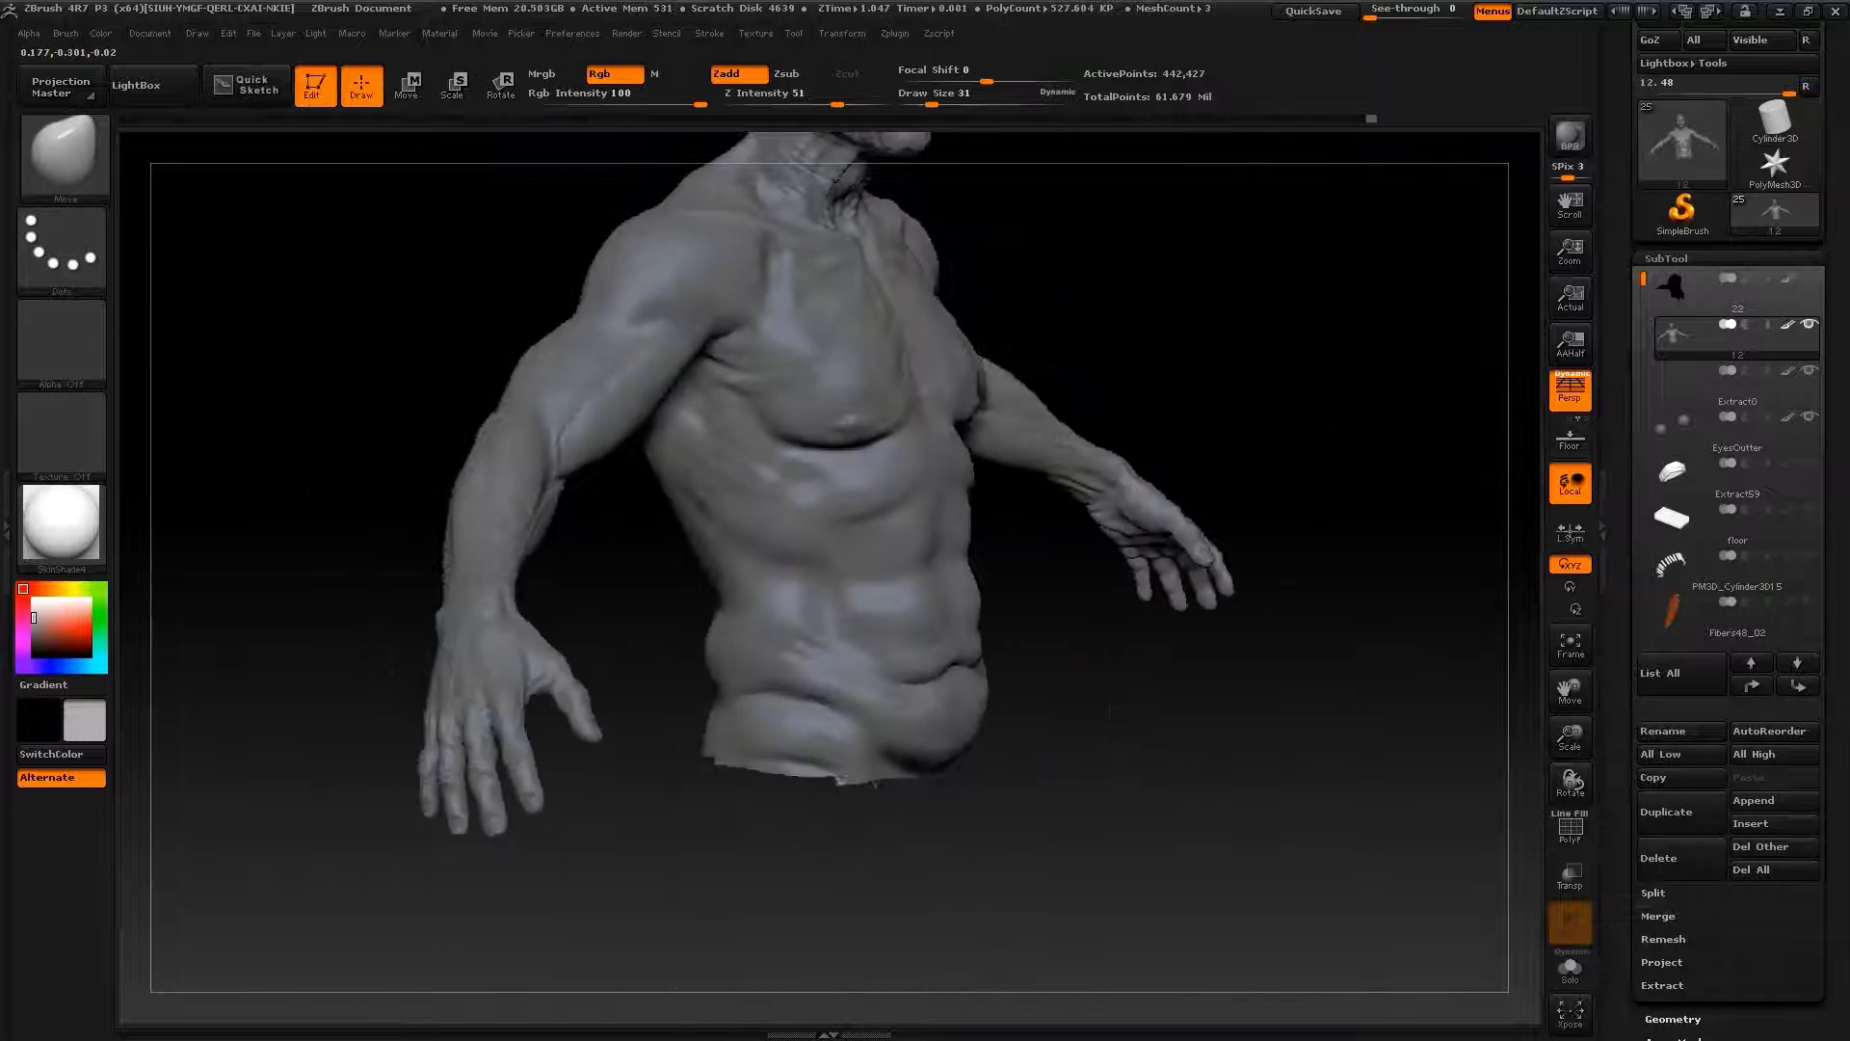
left_click_drag(1198, 710, 1053, 752)
key("b")
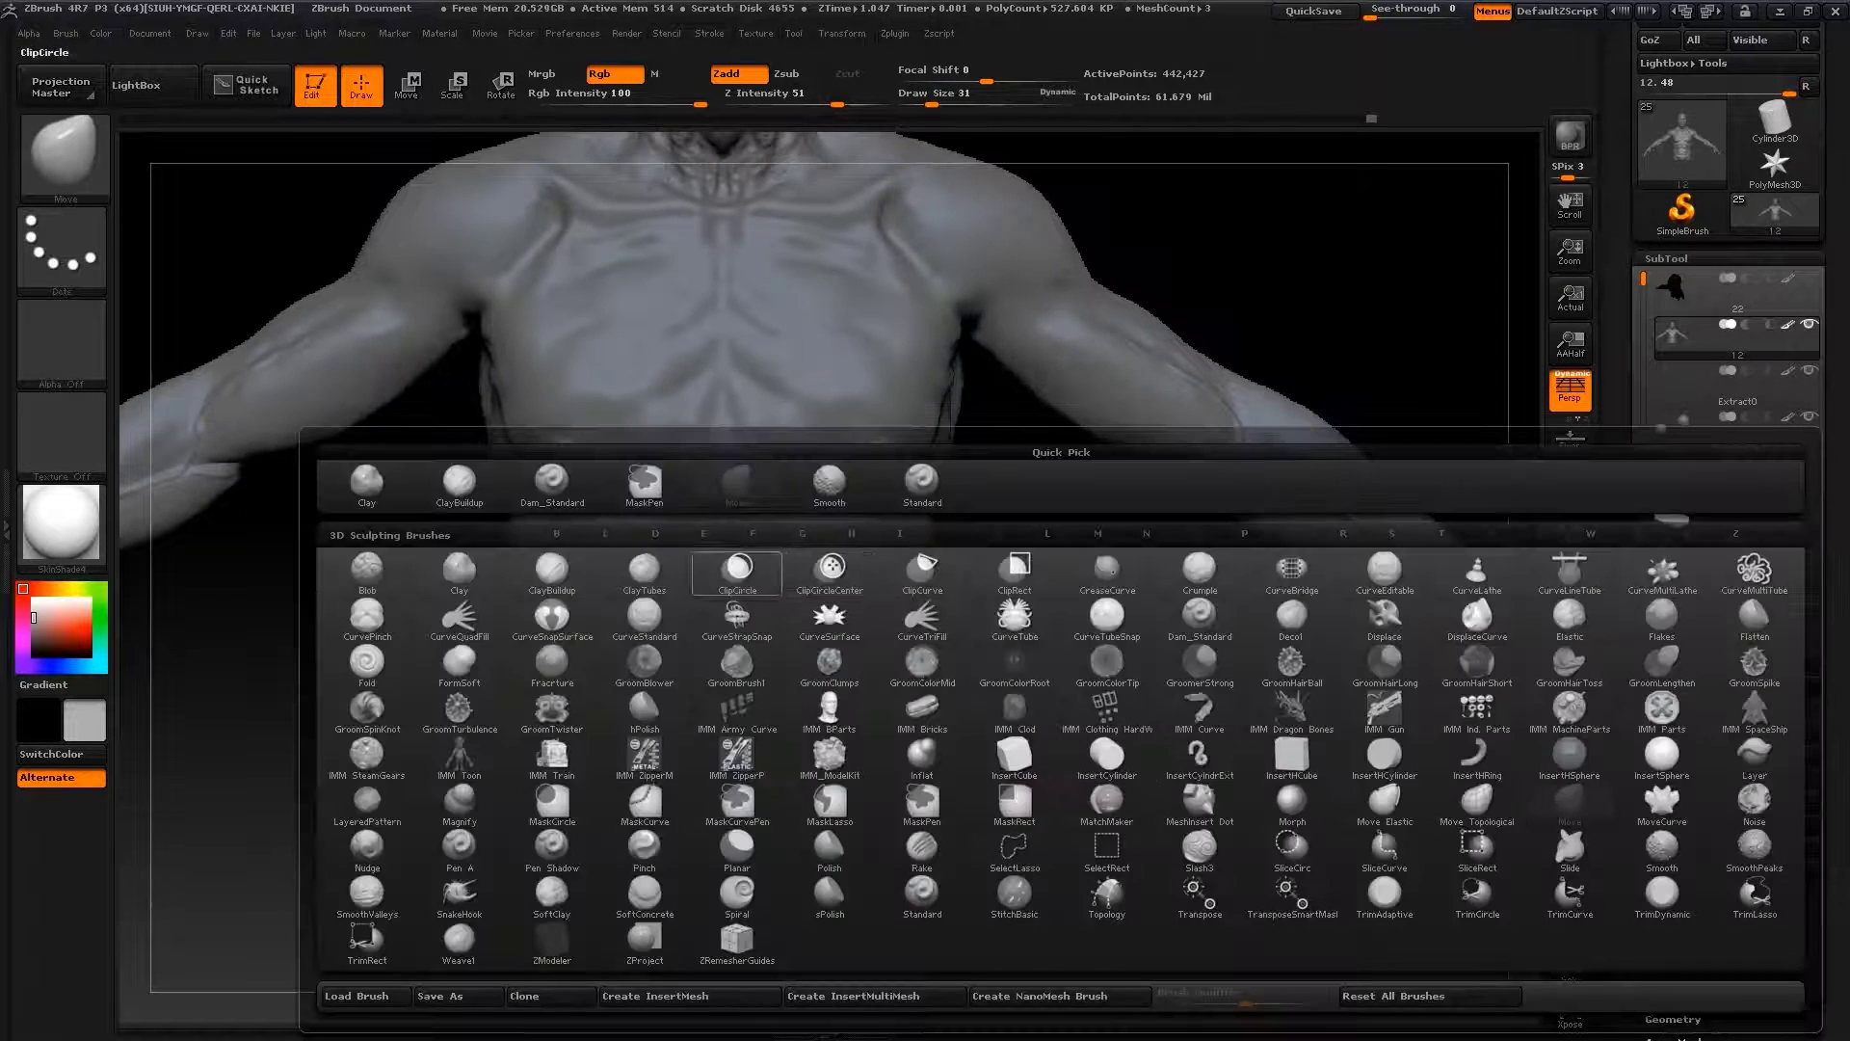
key("c")
key("b")
left_click_drag(1052, 678, 1068, 678, "alt")
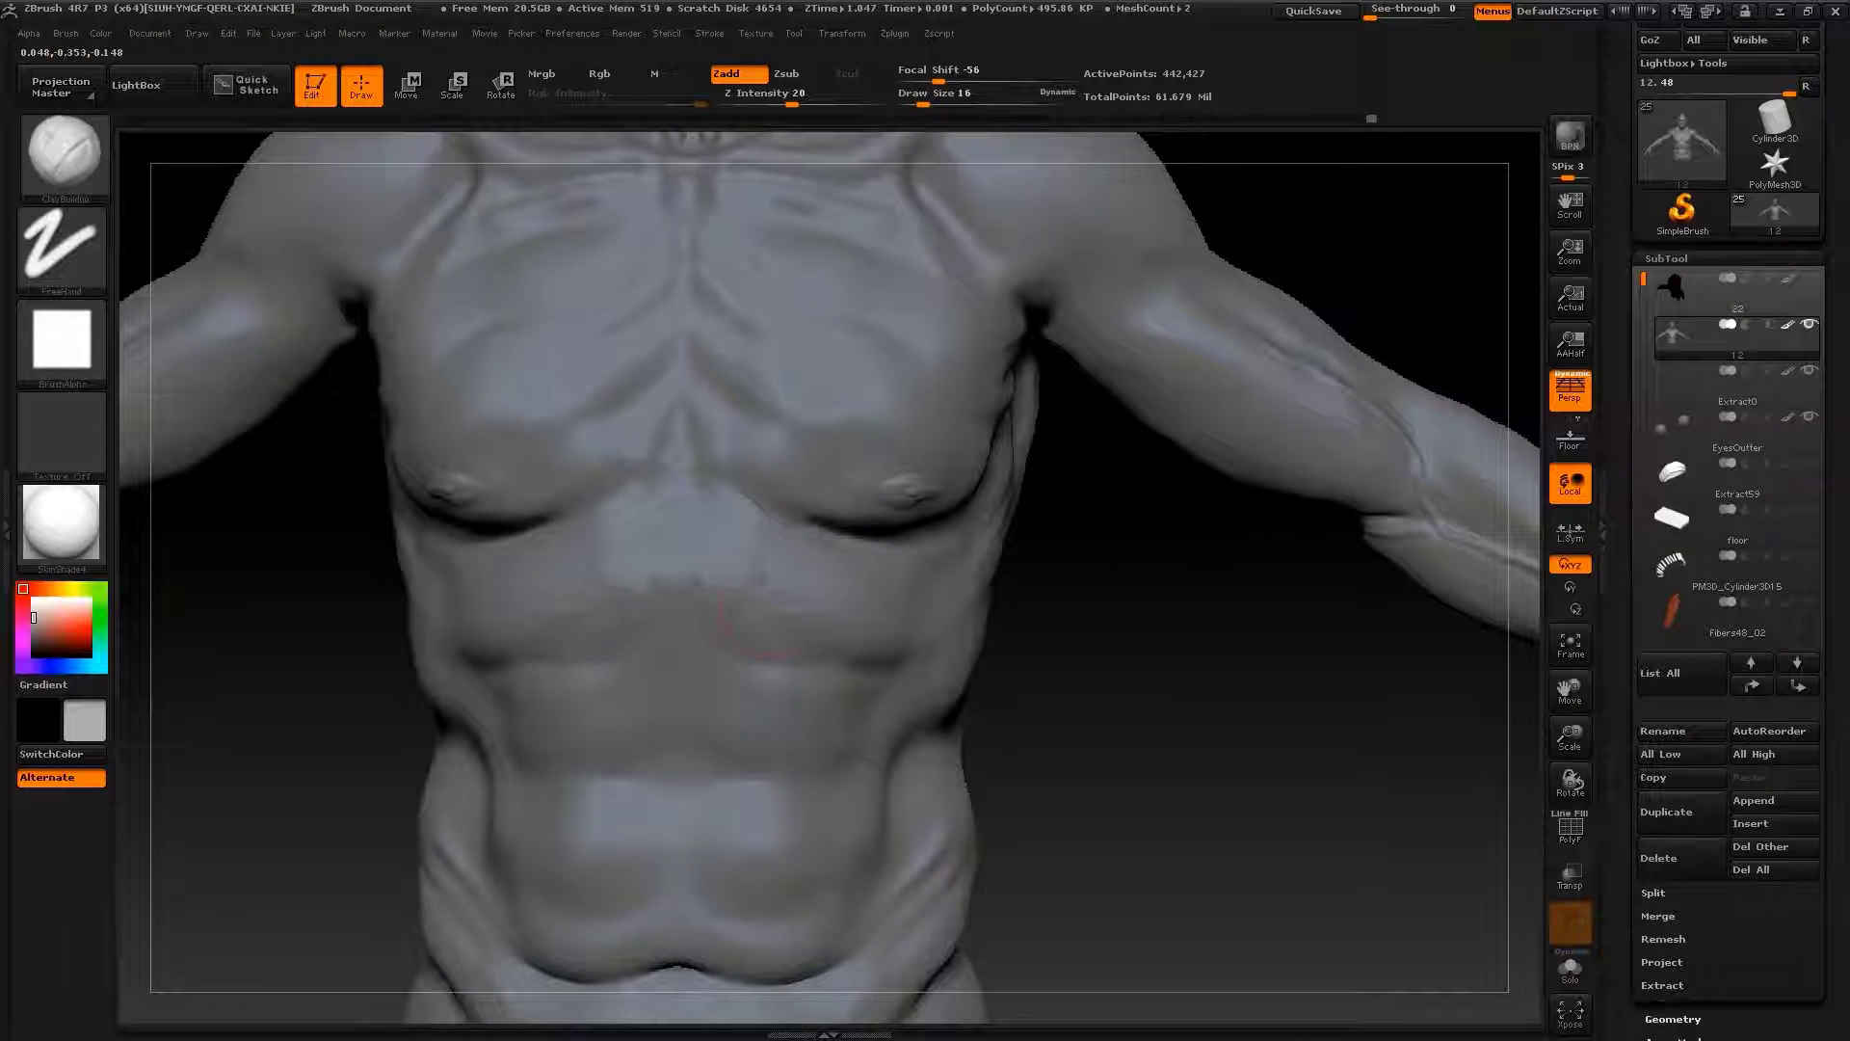
Build up the abdominal forms with ClayBuildup at size 25 and smooth the bumpy lower belly
key("s")
left_click_drag(713, 589, 675, 588)
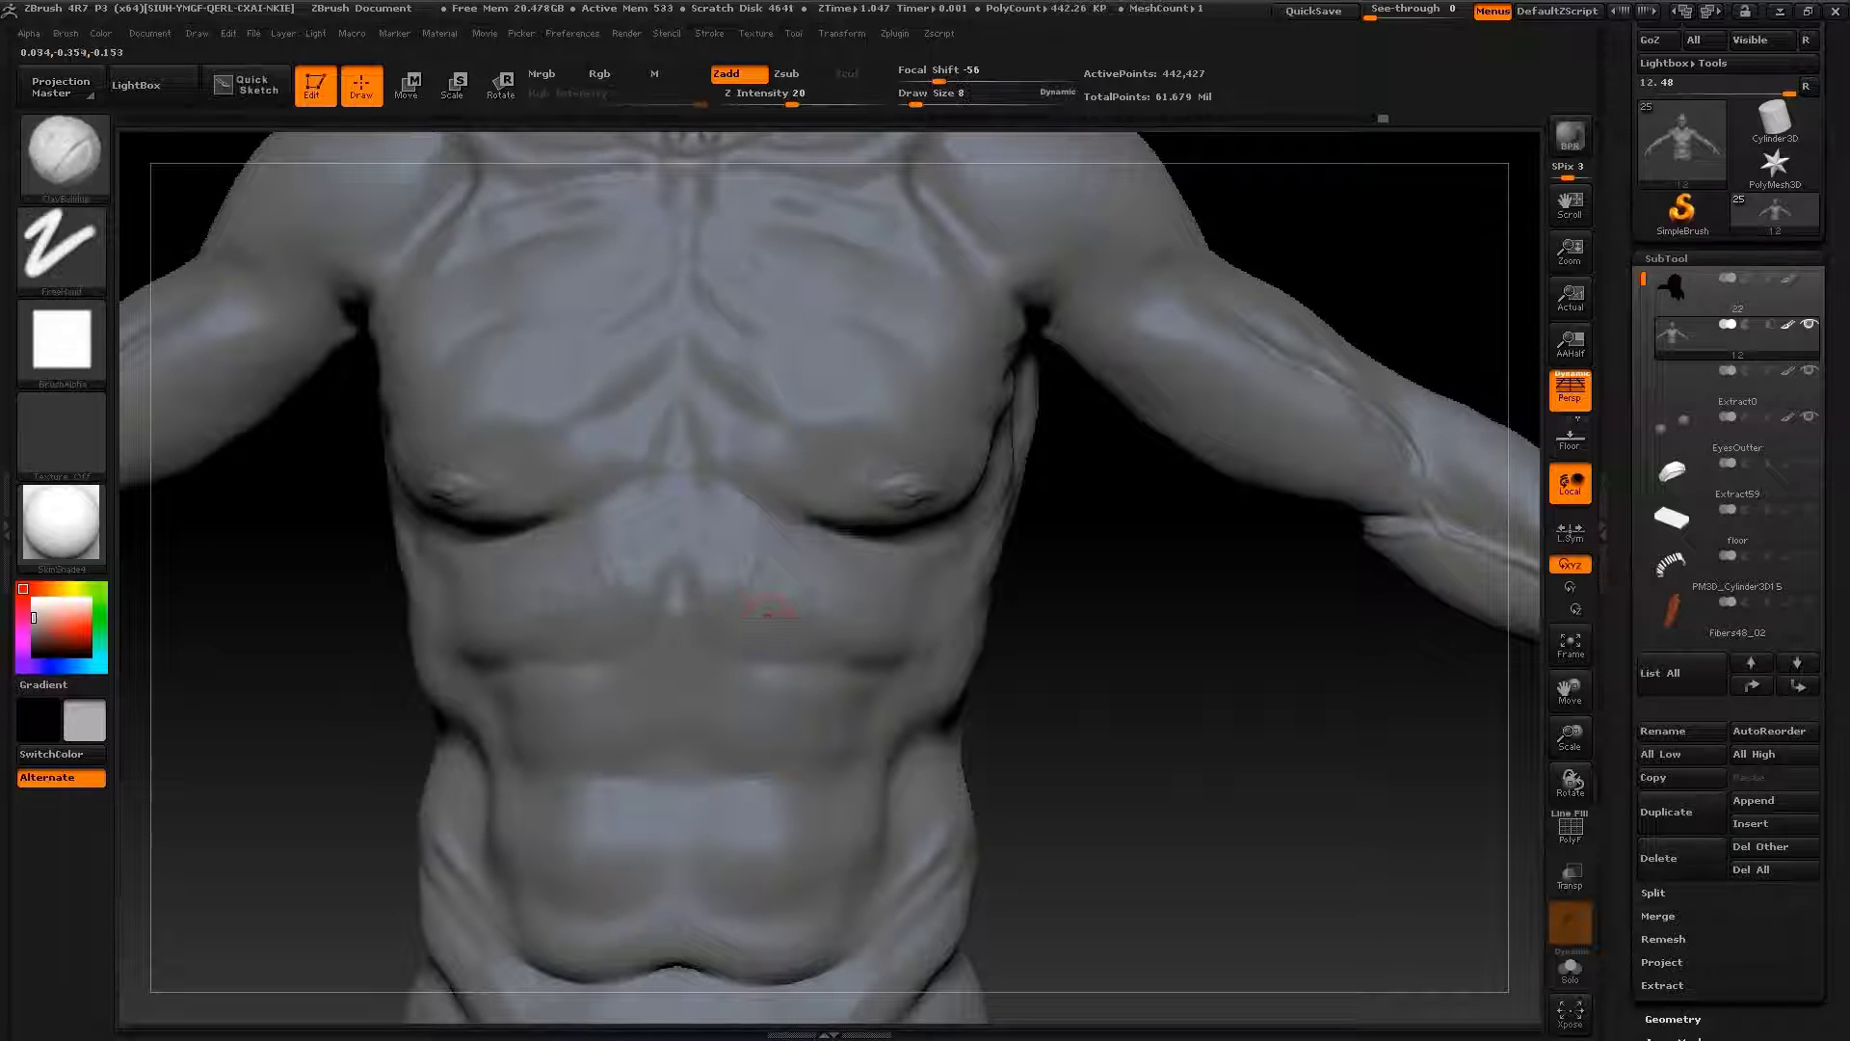
key("bracketright")
key("bracketright")
key("bracketright")
left_click_drag(754, 558, 874, 611)
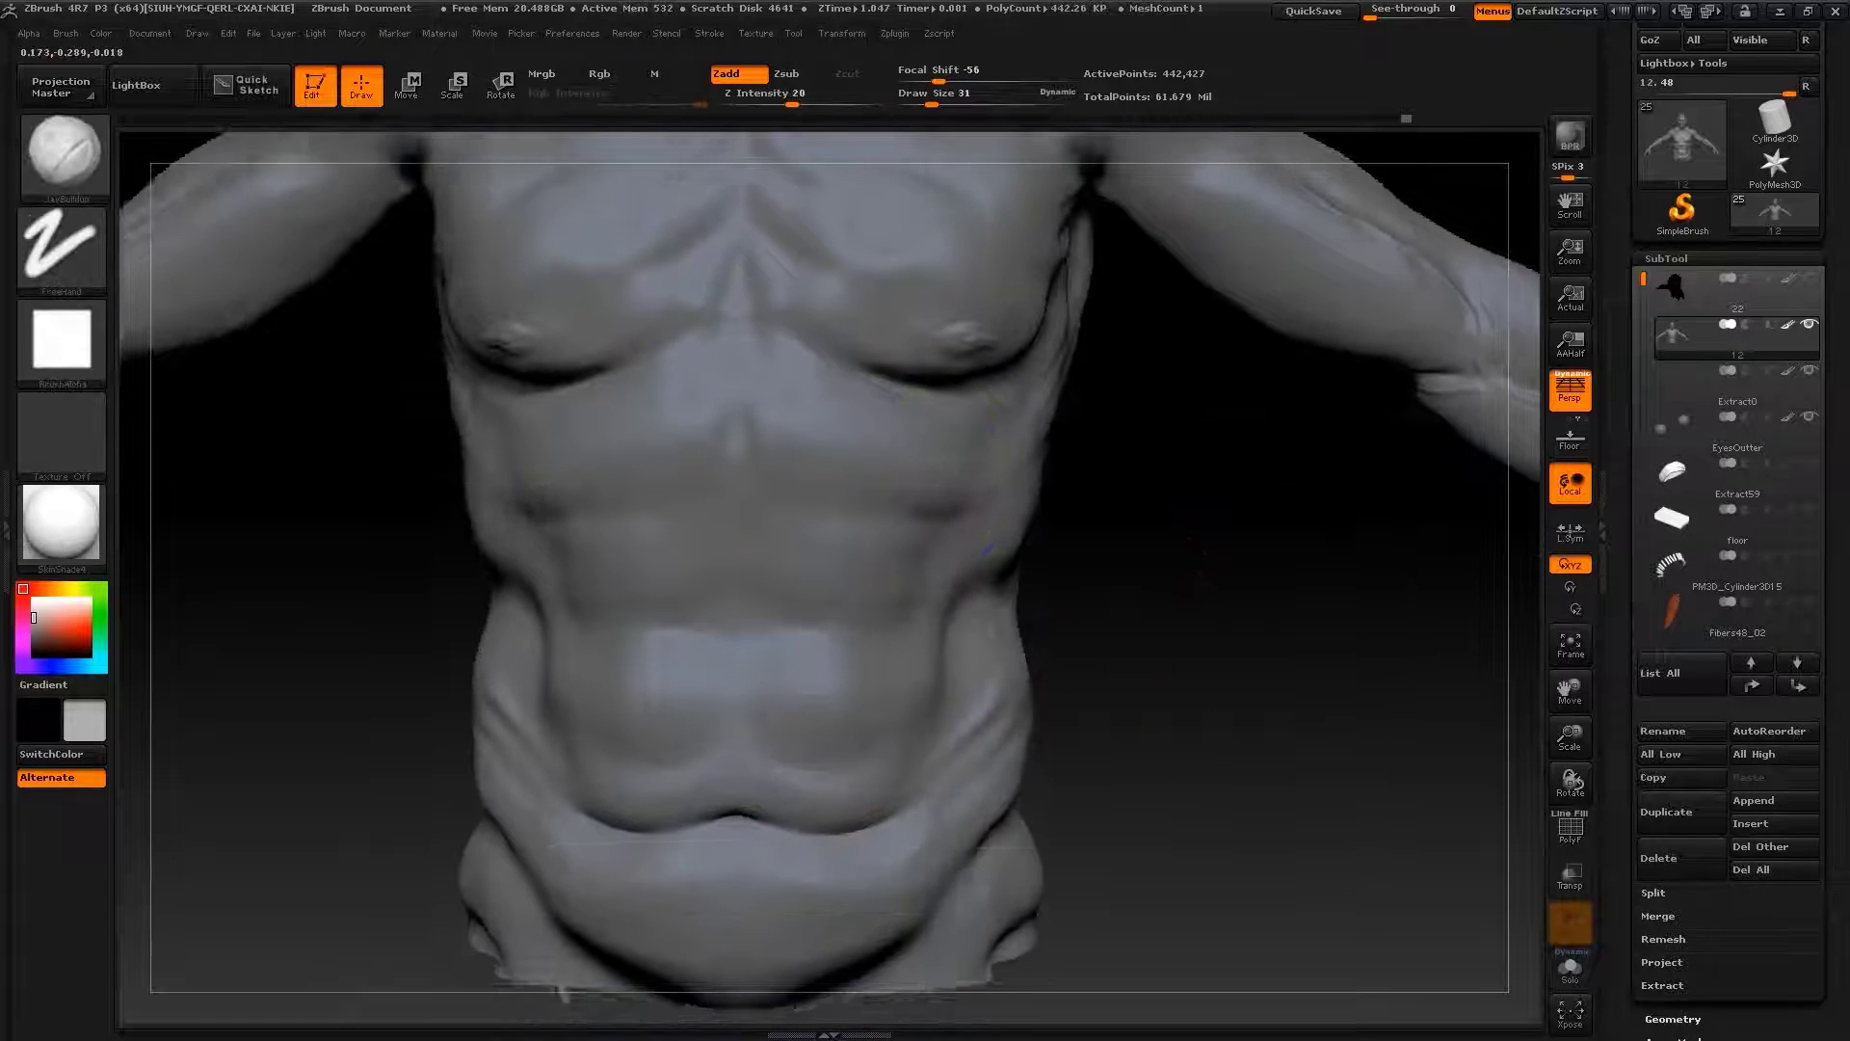
key("bracketleft")
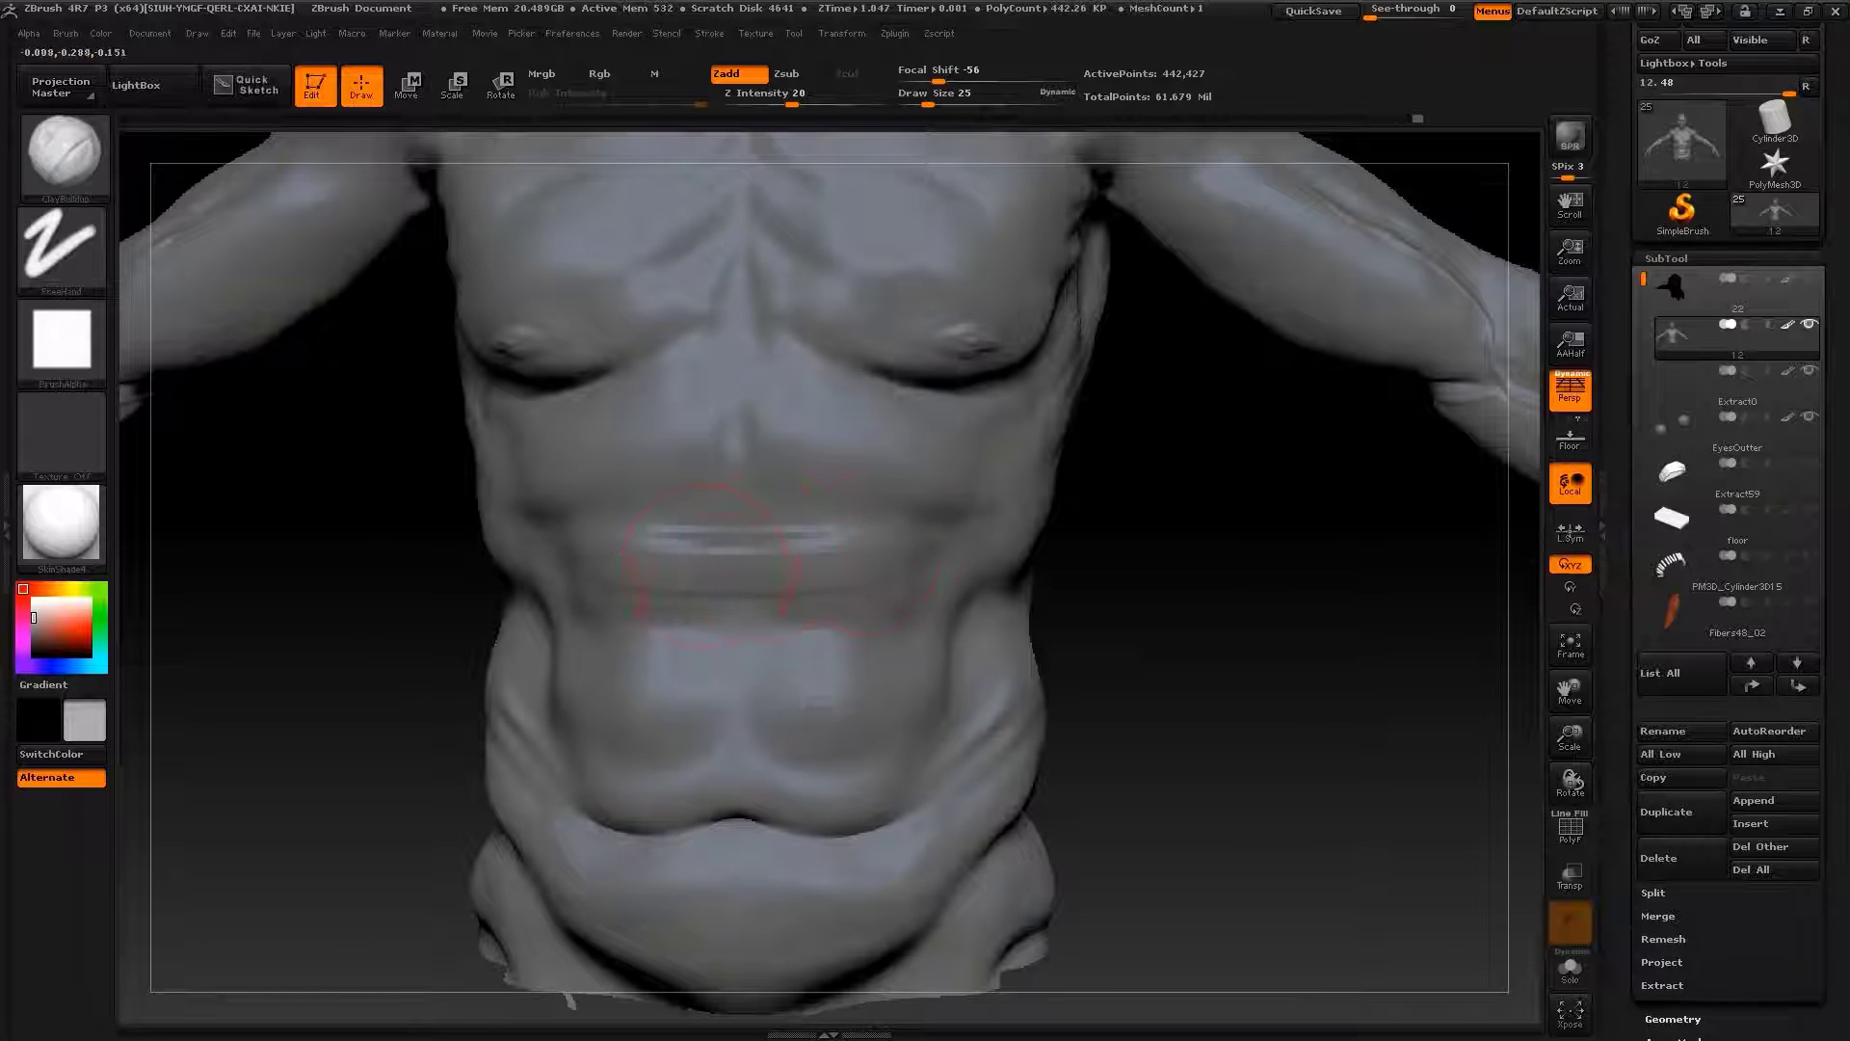
left_click_drag(735, 601, 774, 634)
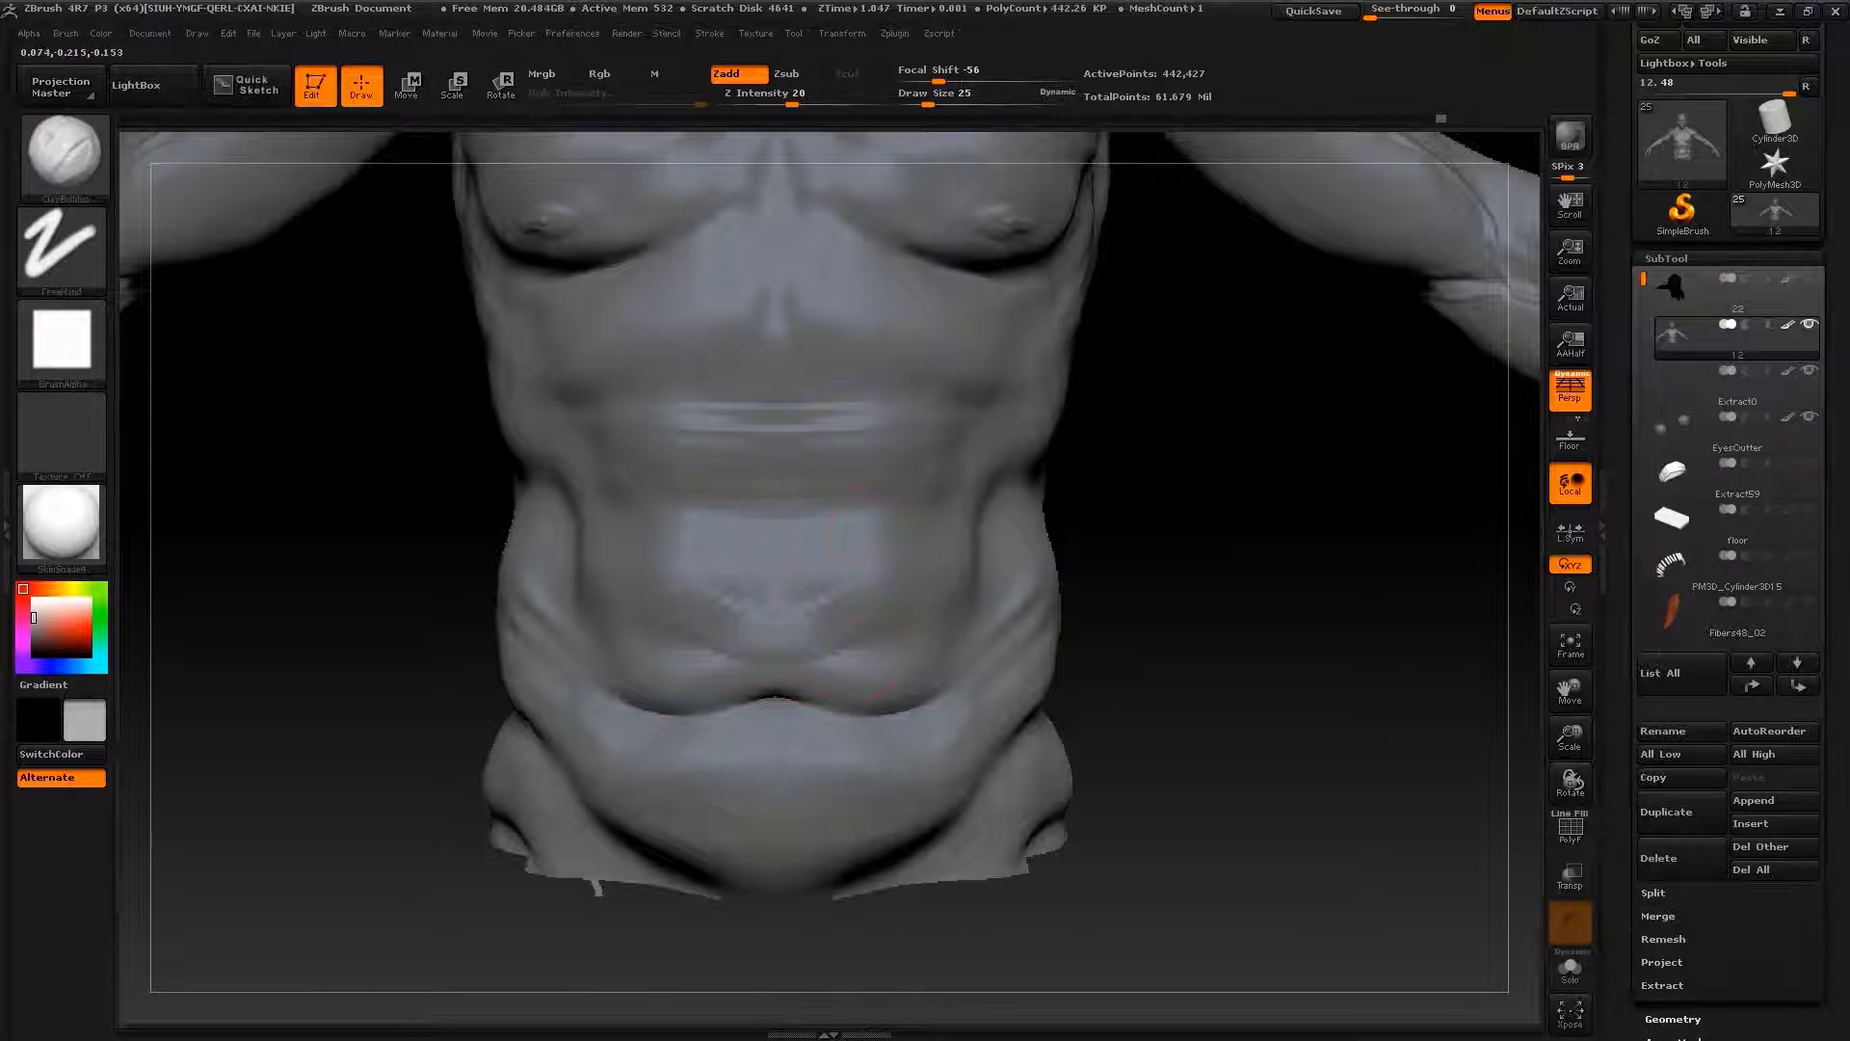
left_click_drag(896, 609, 770, 617, "shift")
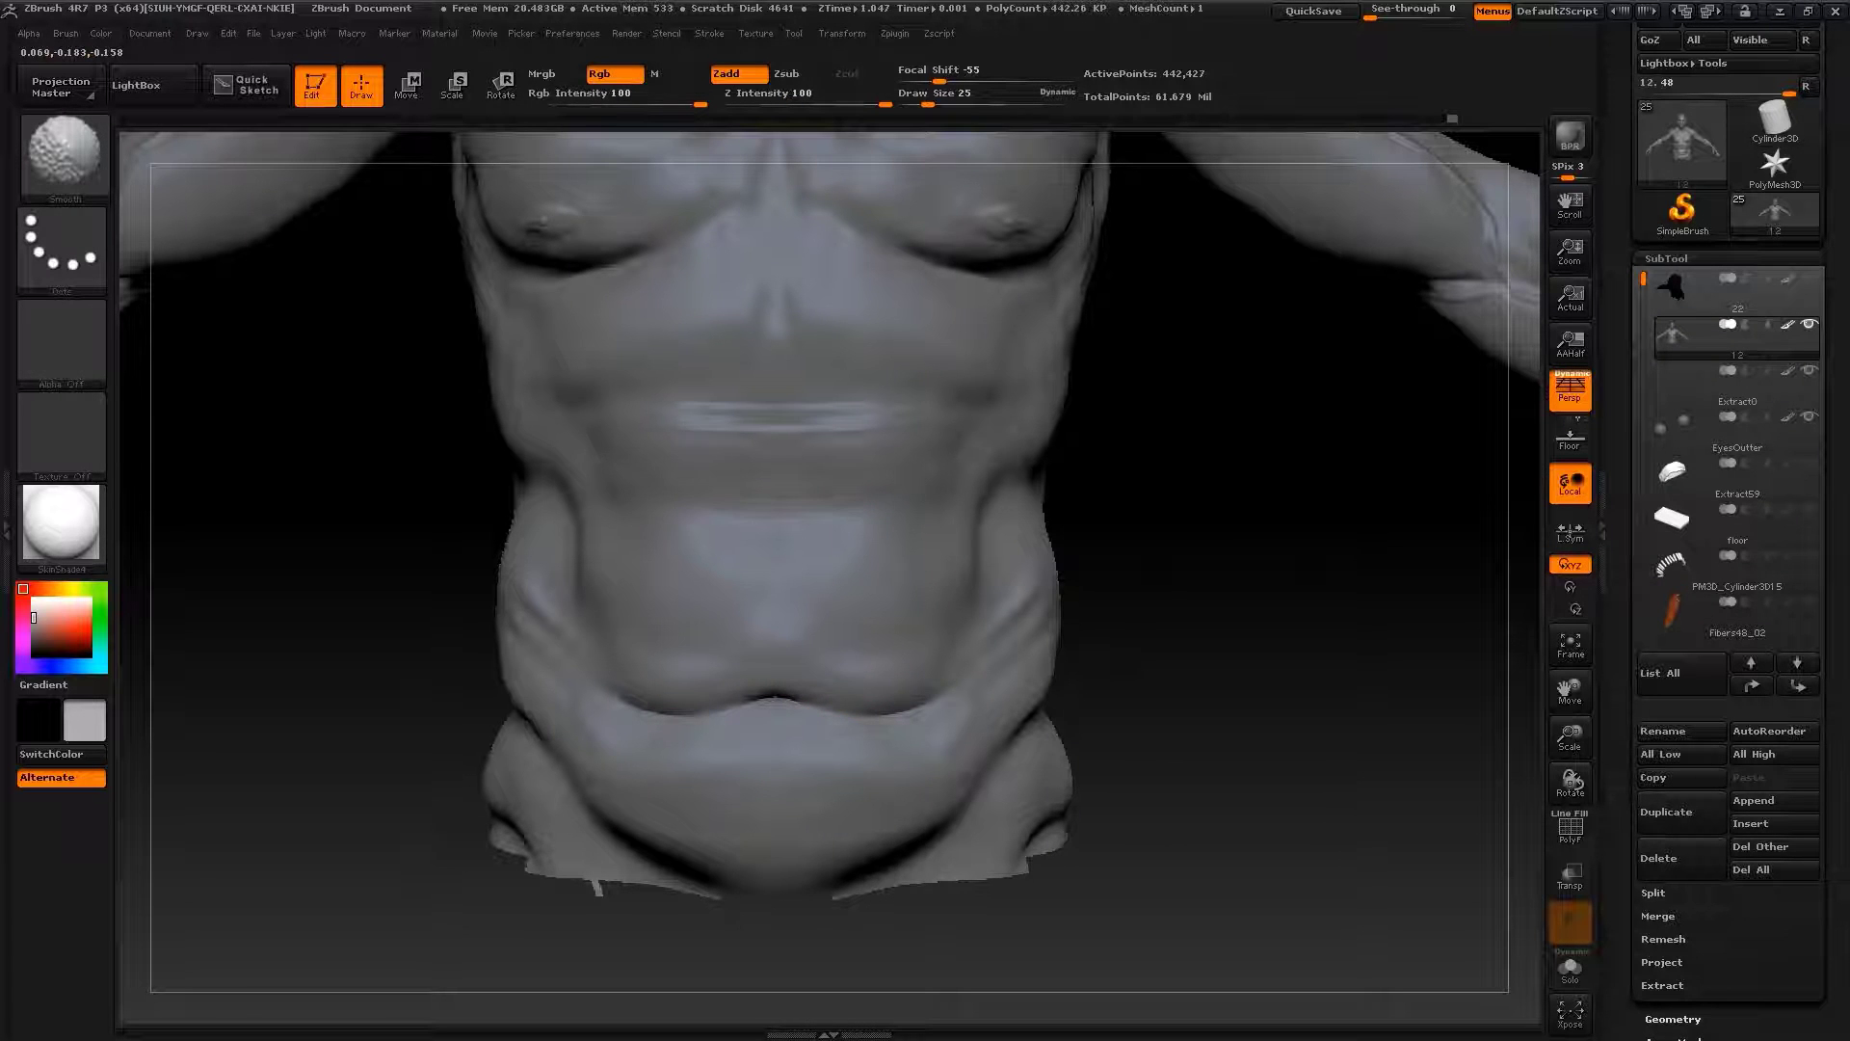
mouse_move(1253, 723)
left_mouse_down("alt")
mouse_move(1252, 819)
mouse_move(1205, 713)
mouse_move(1252, 627)
left_mouse_up("alt")
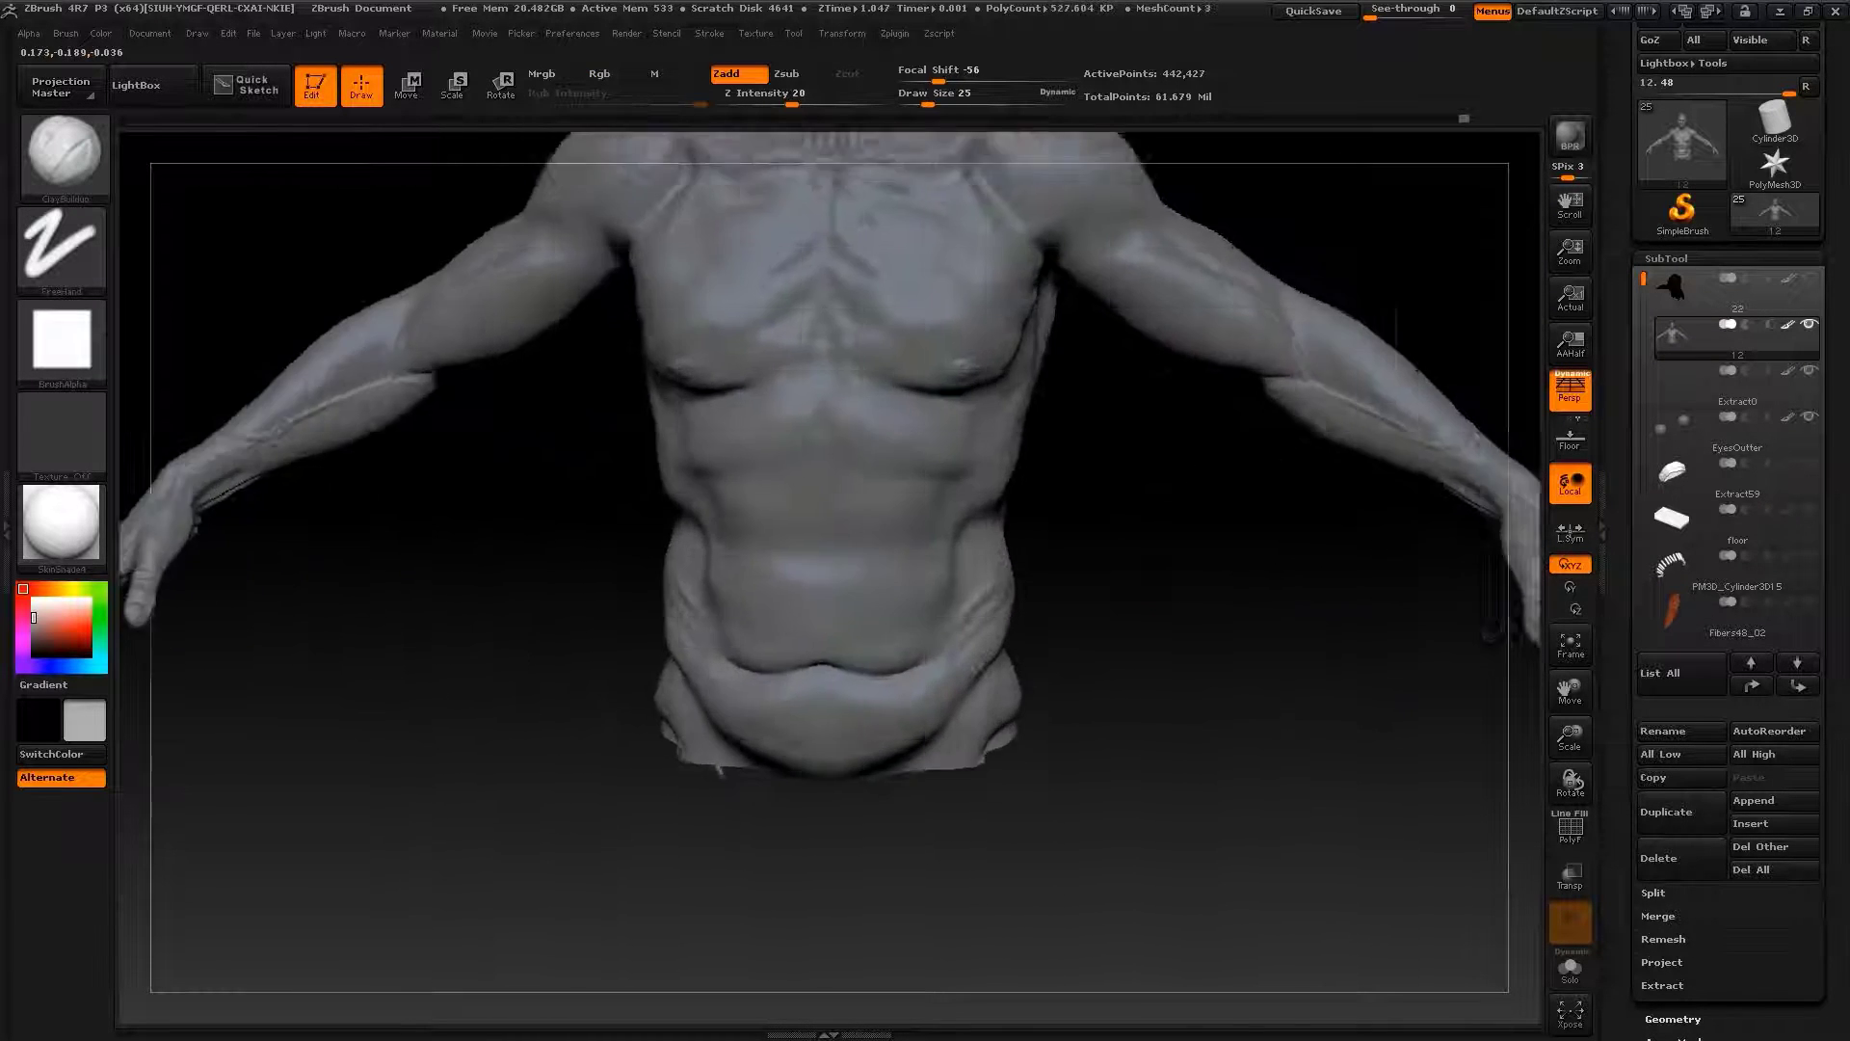
Refine the flank beside the ribcage with the Standard brush
key("b")
key("s")
key("t")
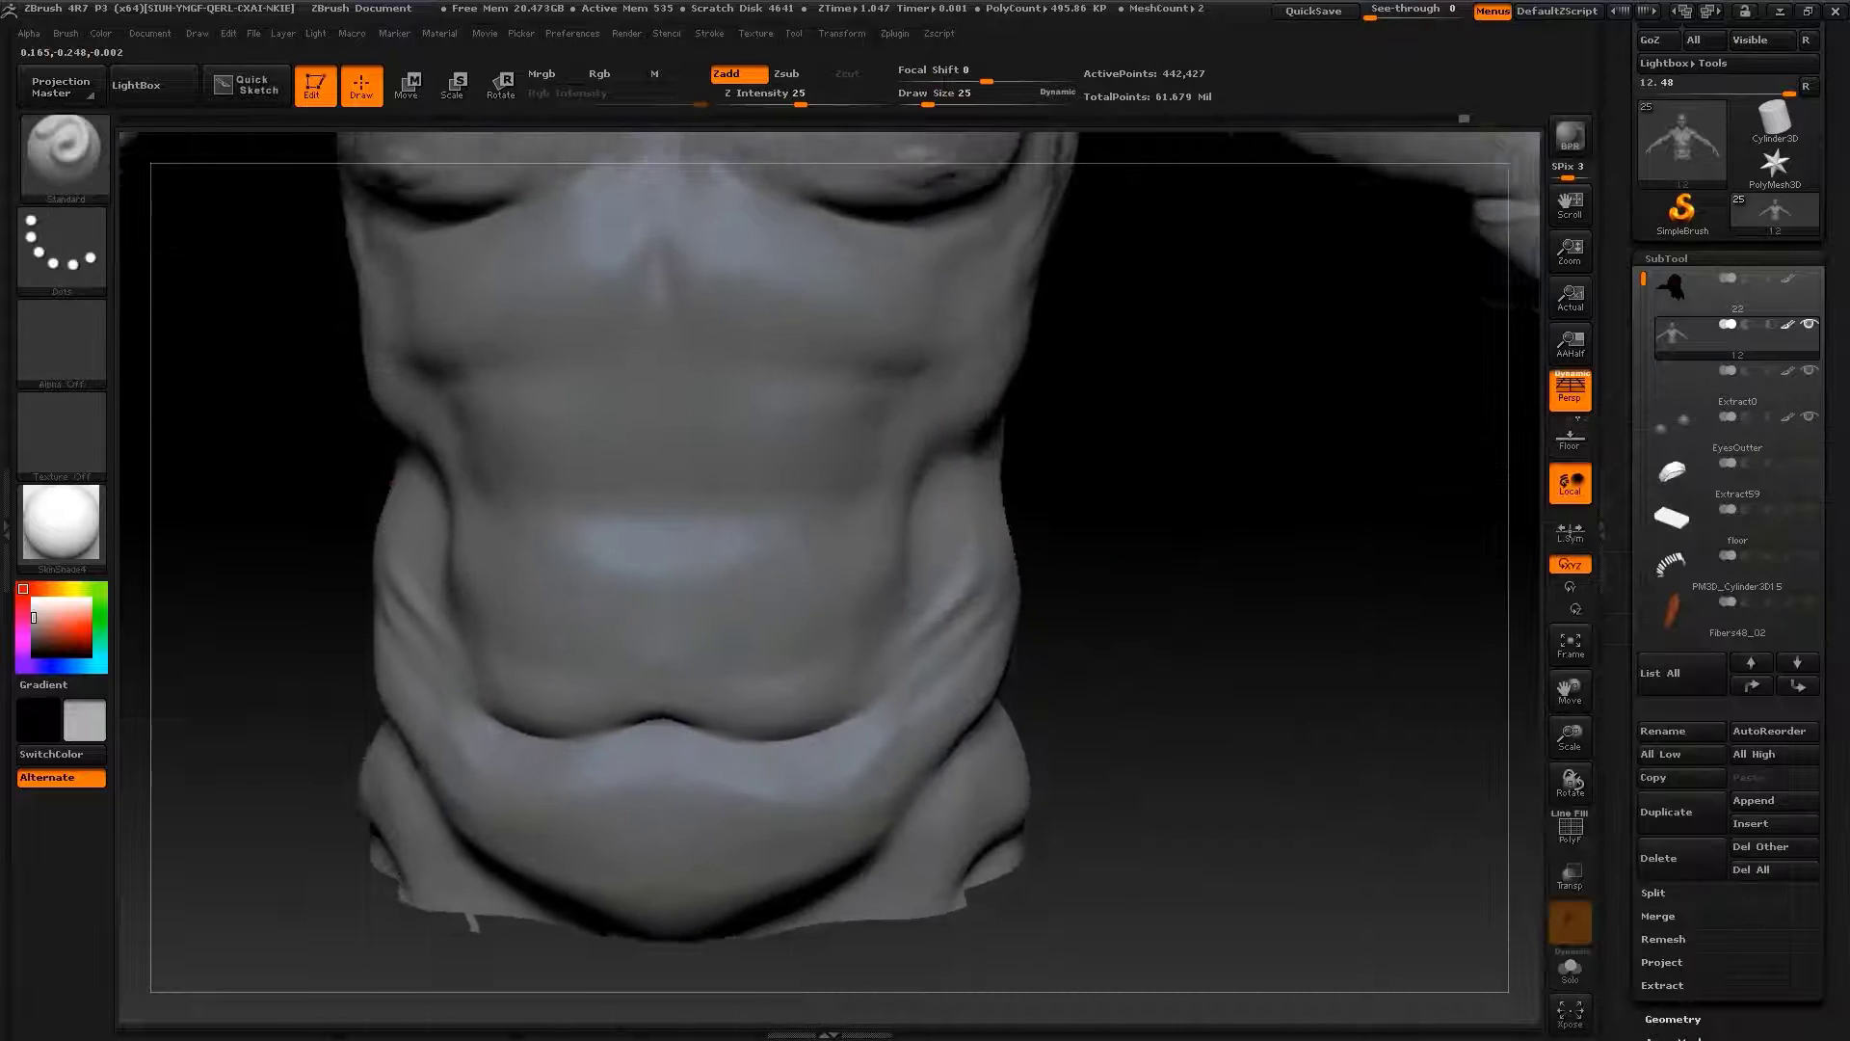
mouse_move(859, 616)
left_mouse_down("alt")
mouse_move(888, 516)
mouse_move(999, 536)
mouse_move(877, 549)
left_mouse_up("alt")
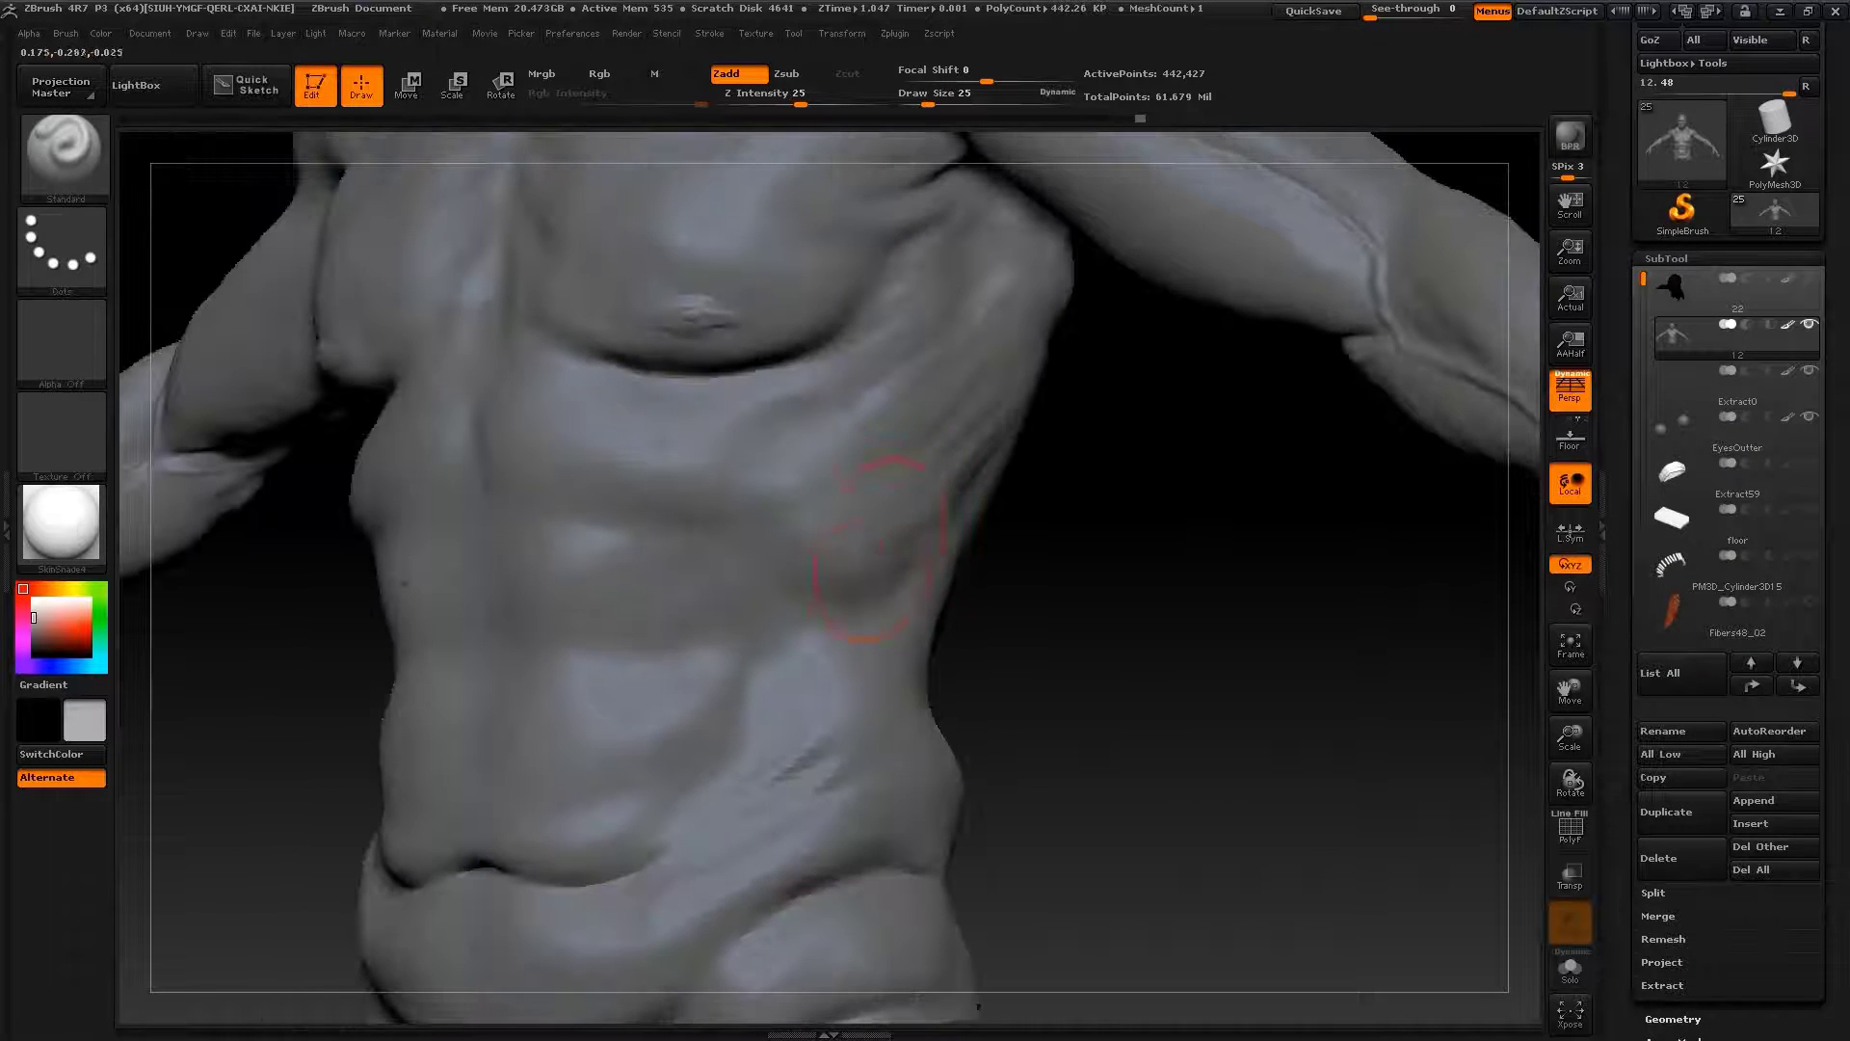
mouse_move(1021, 590)
left_mouse_down()
mouse_move(964, 521)
mouse_move(1053, 547)
mouse_move(964, 405)
mouse_move(915, 520)
mouse_move(827, 580)
left_mouse_up()
key("b")
key("s")
key("t")
Sculpt detail along the pectorals' lower edges with a small Standard brush, sizes 14 down to 5
key("bracketleft")
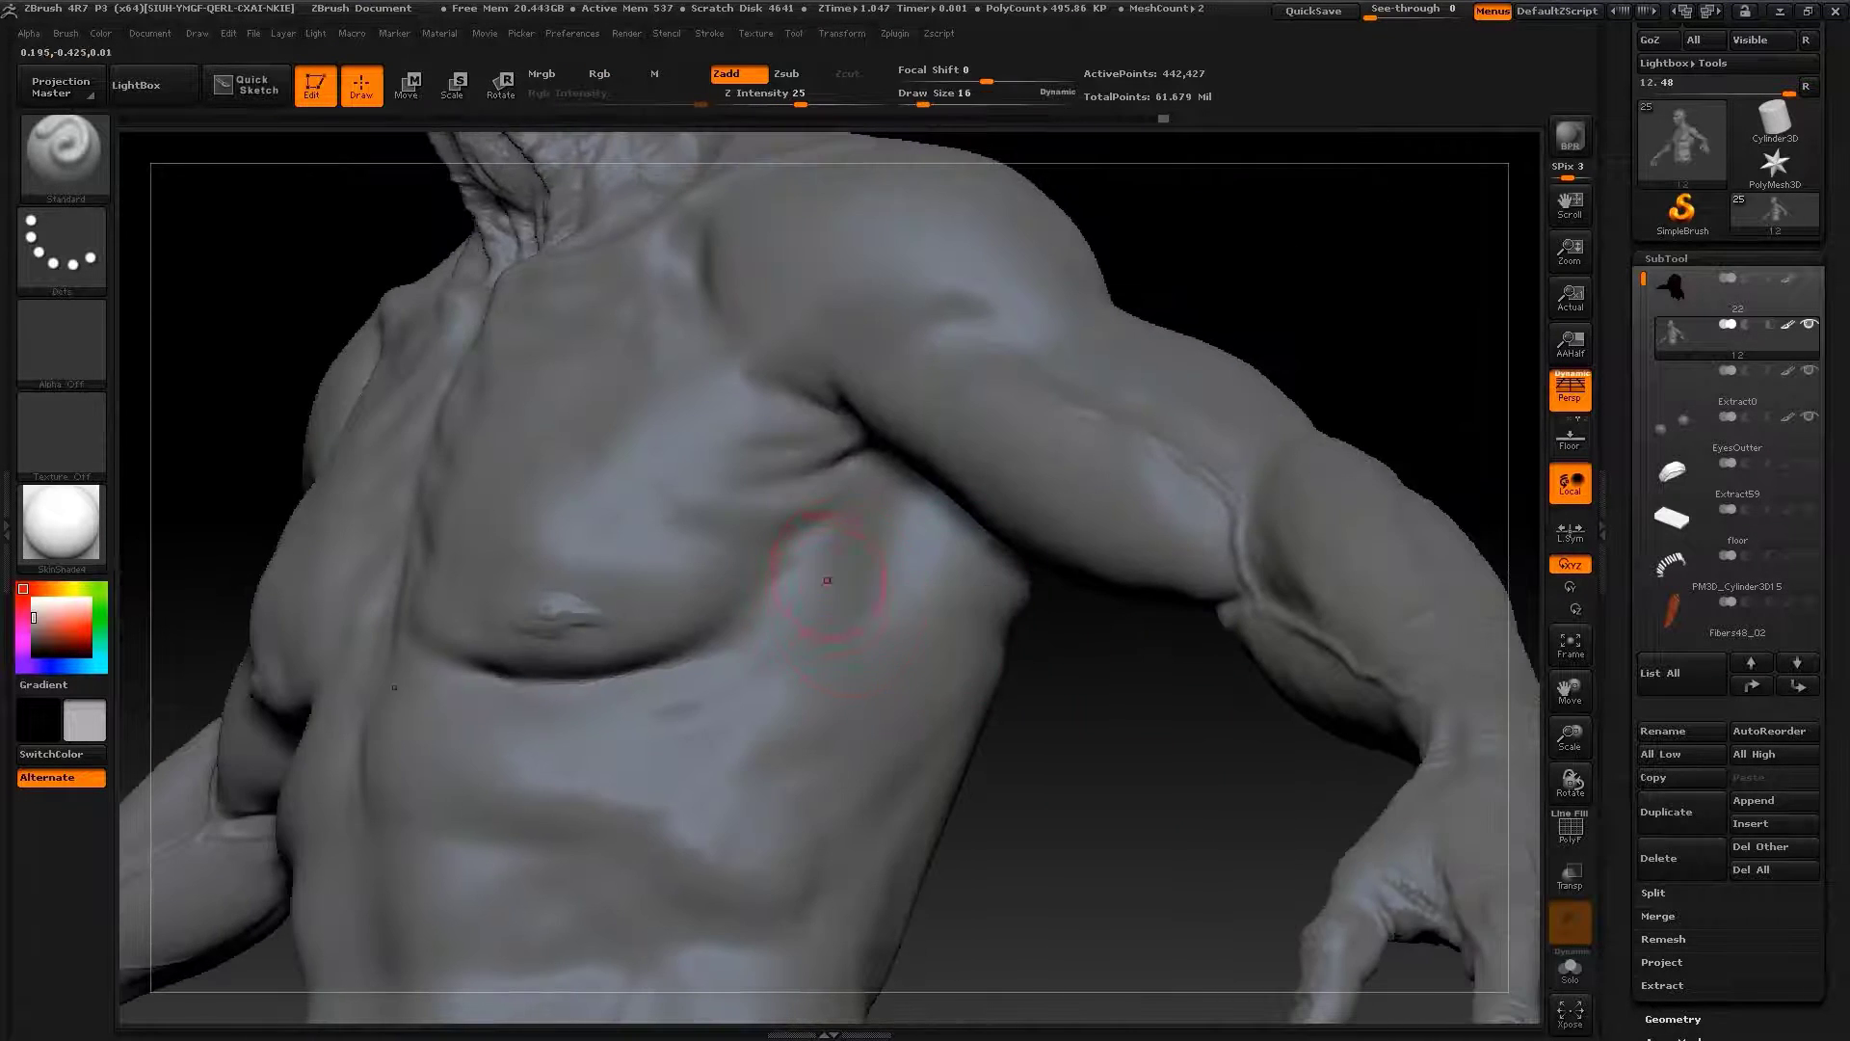
key("s")
left_click_drag(704, 632, 674, 667)
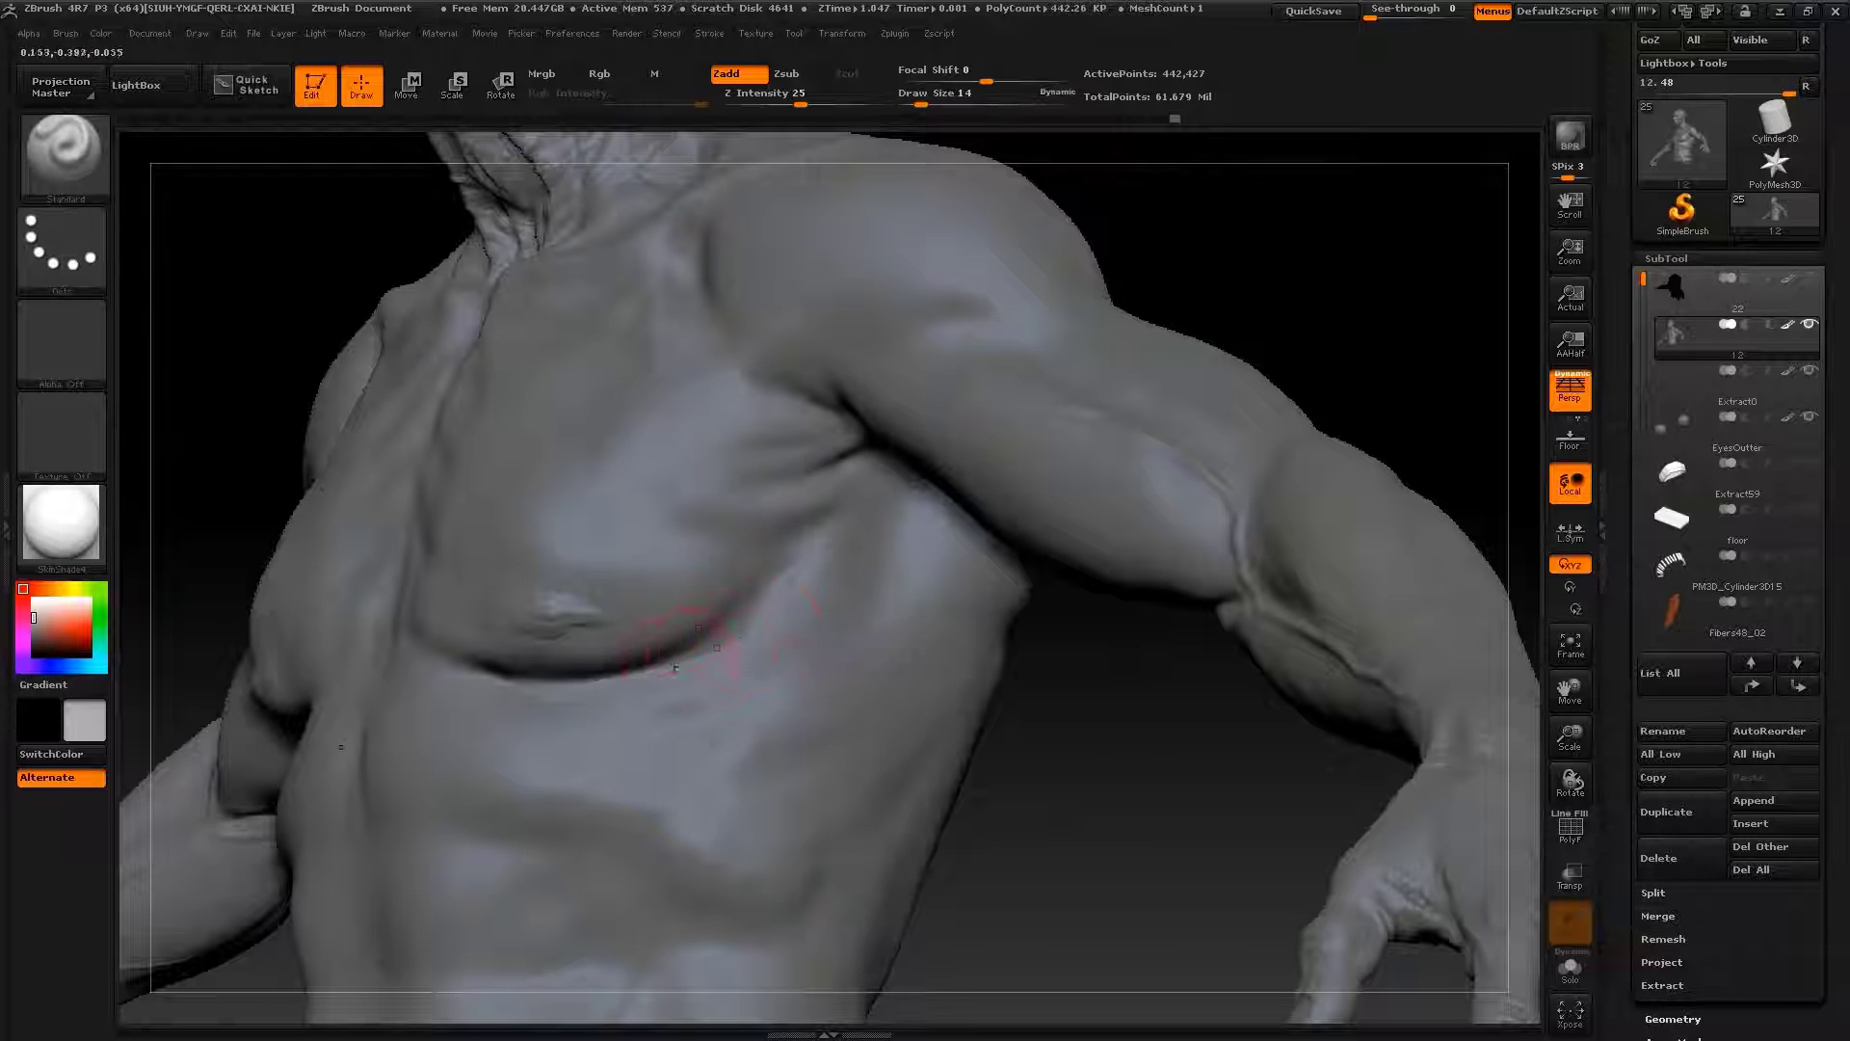
mouse_move(940, 641)
left_mouse_down("alt")
mouse_move(1053, 748)
mouse_move(1050, 710)
mouse_move(891, 508)
left_mouse_up("alt")
key("bracketleft")
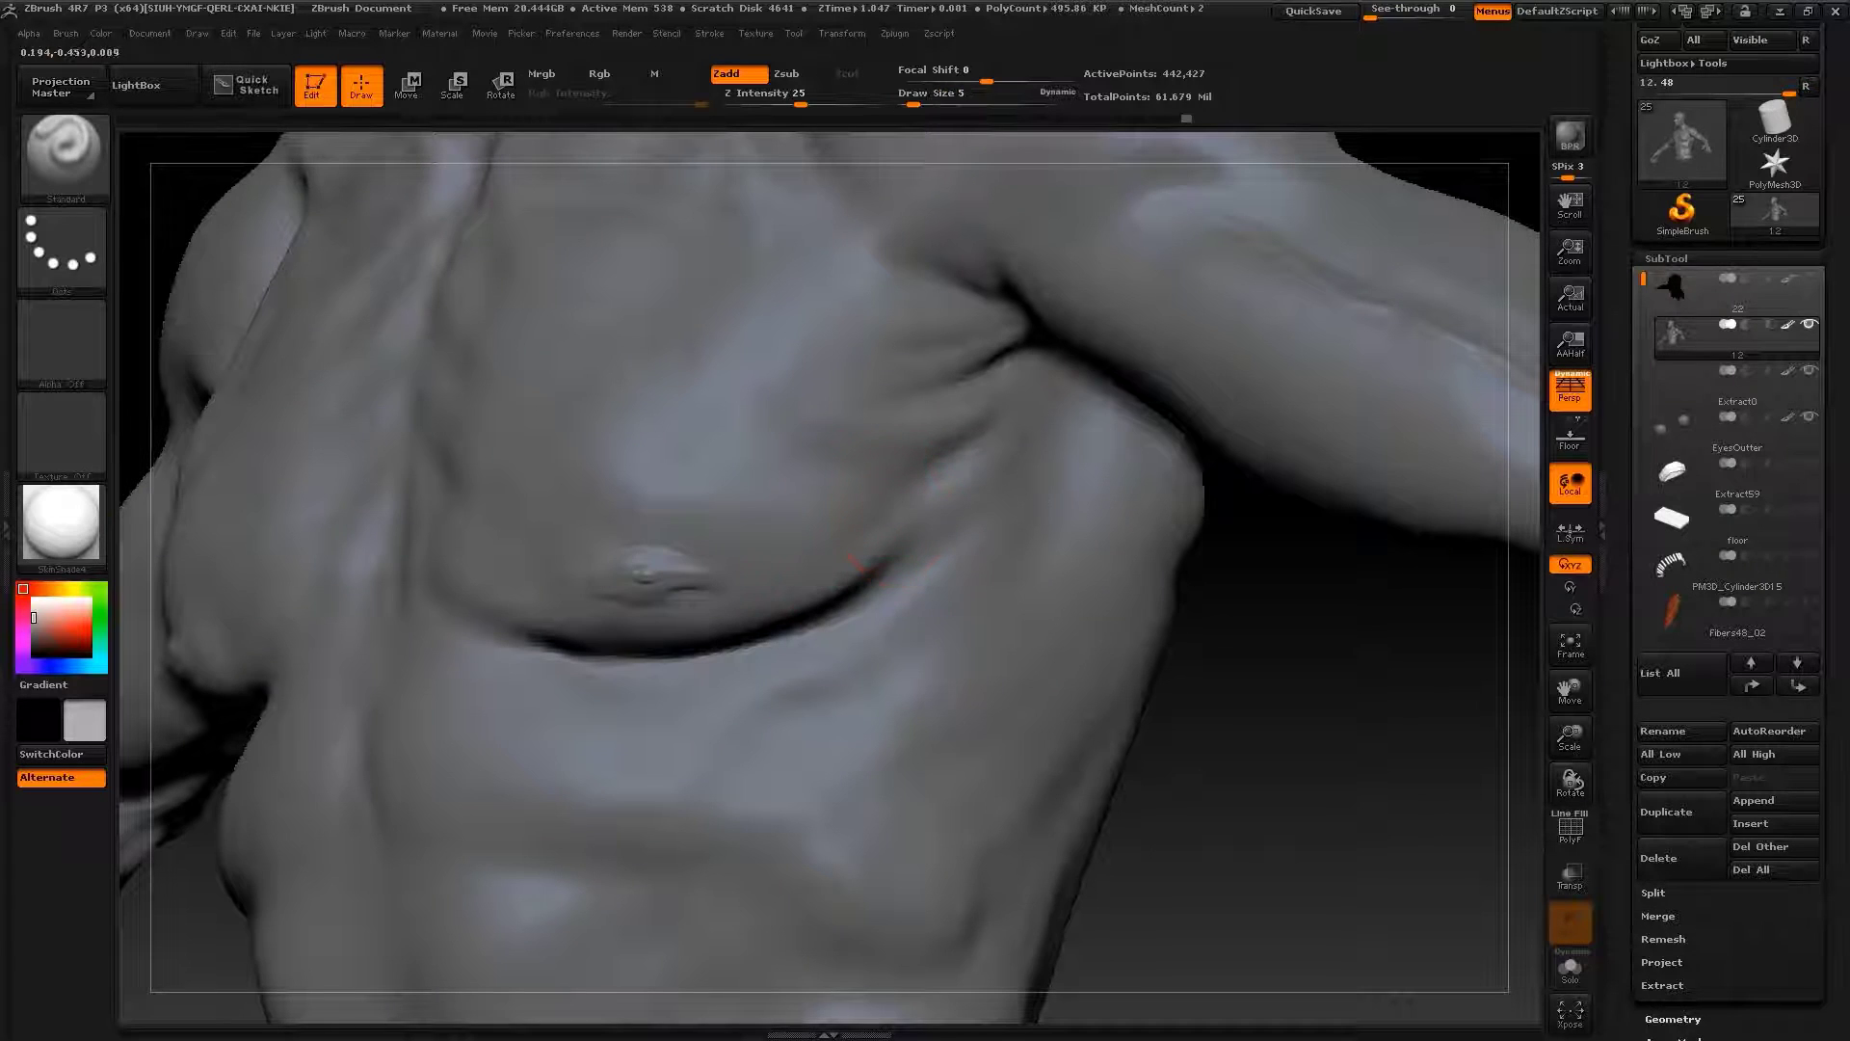
left_click_drag(1253, 617, 1198, 684)
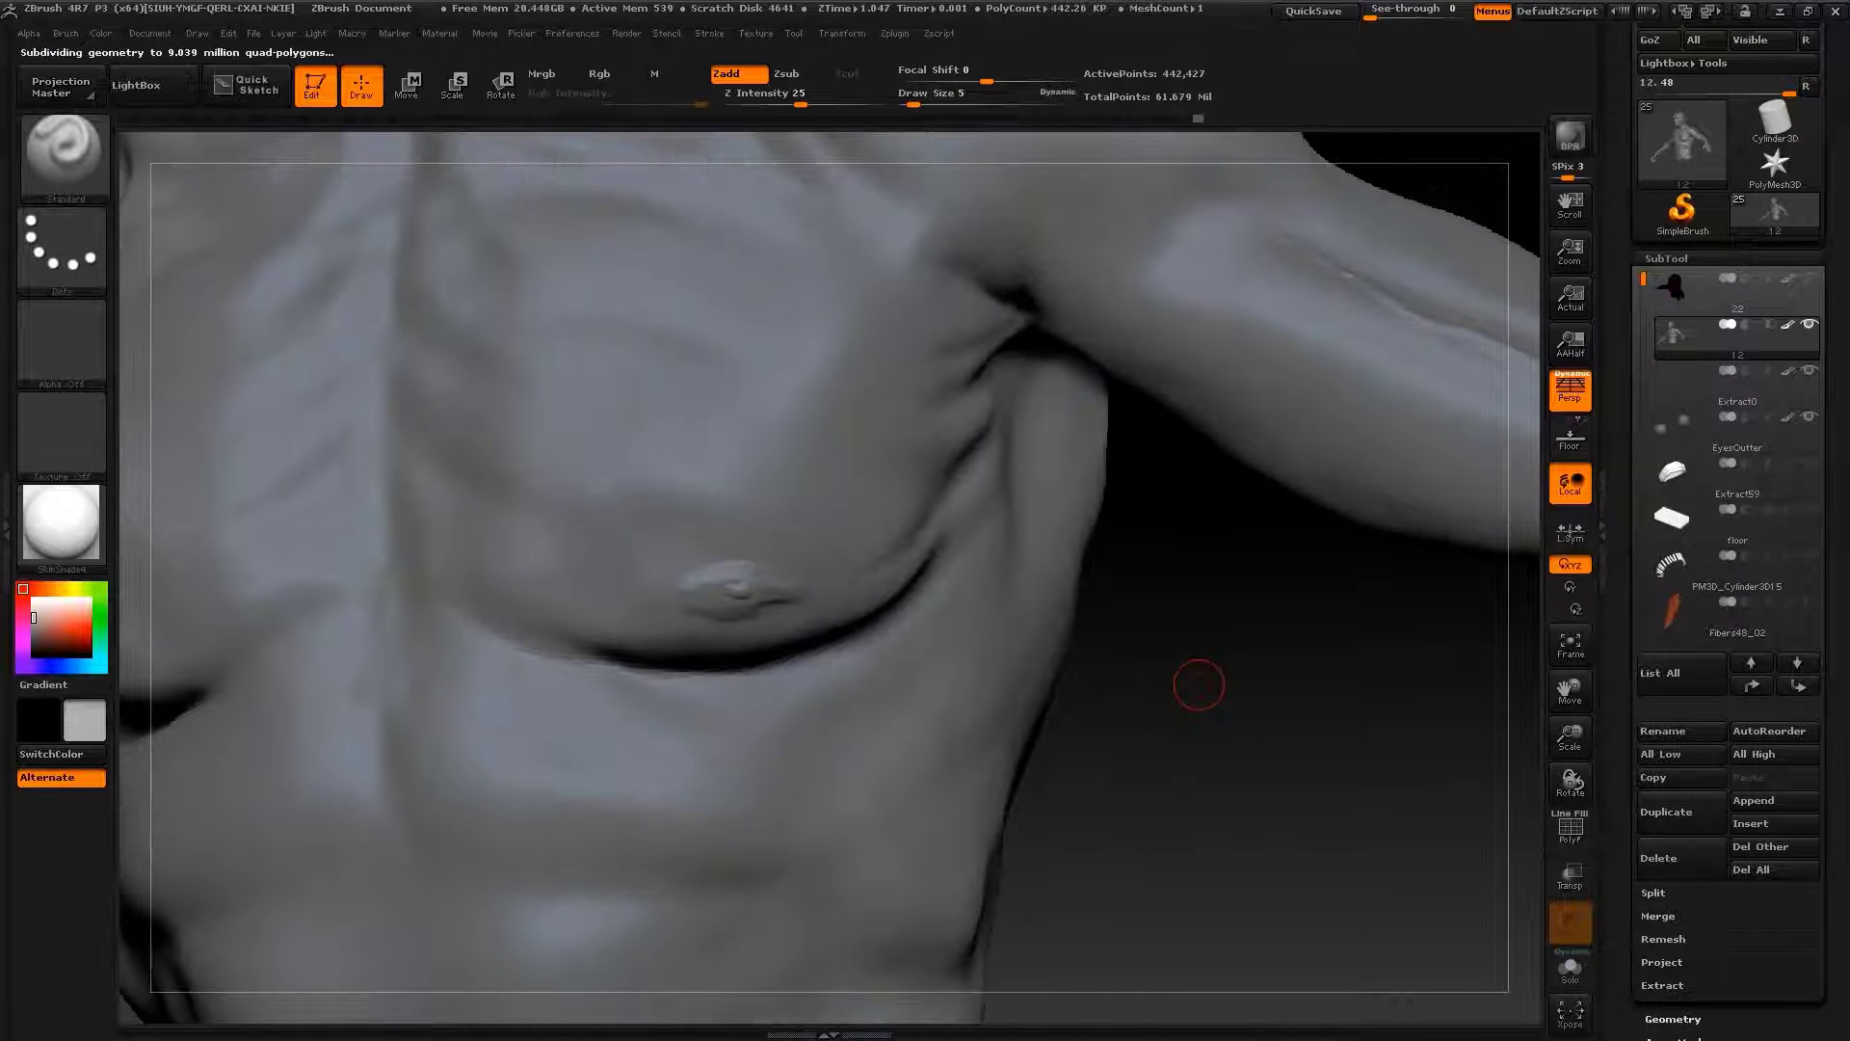
left_click_drag(1238, 602, 777, 578)
Subdivide the body to about 1.77 million points and refine the pectorals at brush sizes 9–20
key("bracketright")
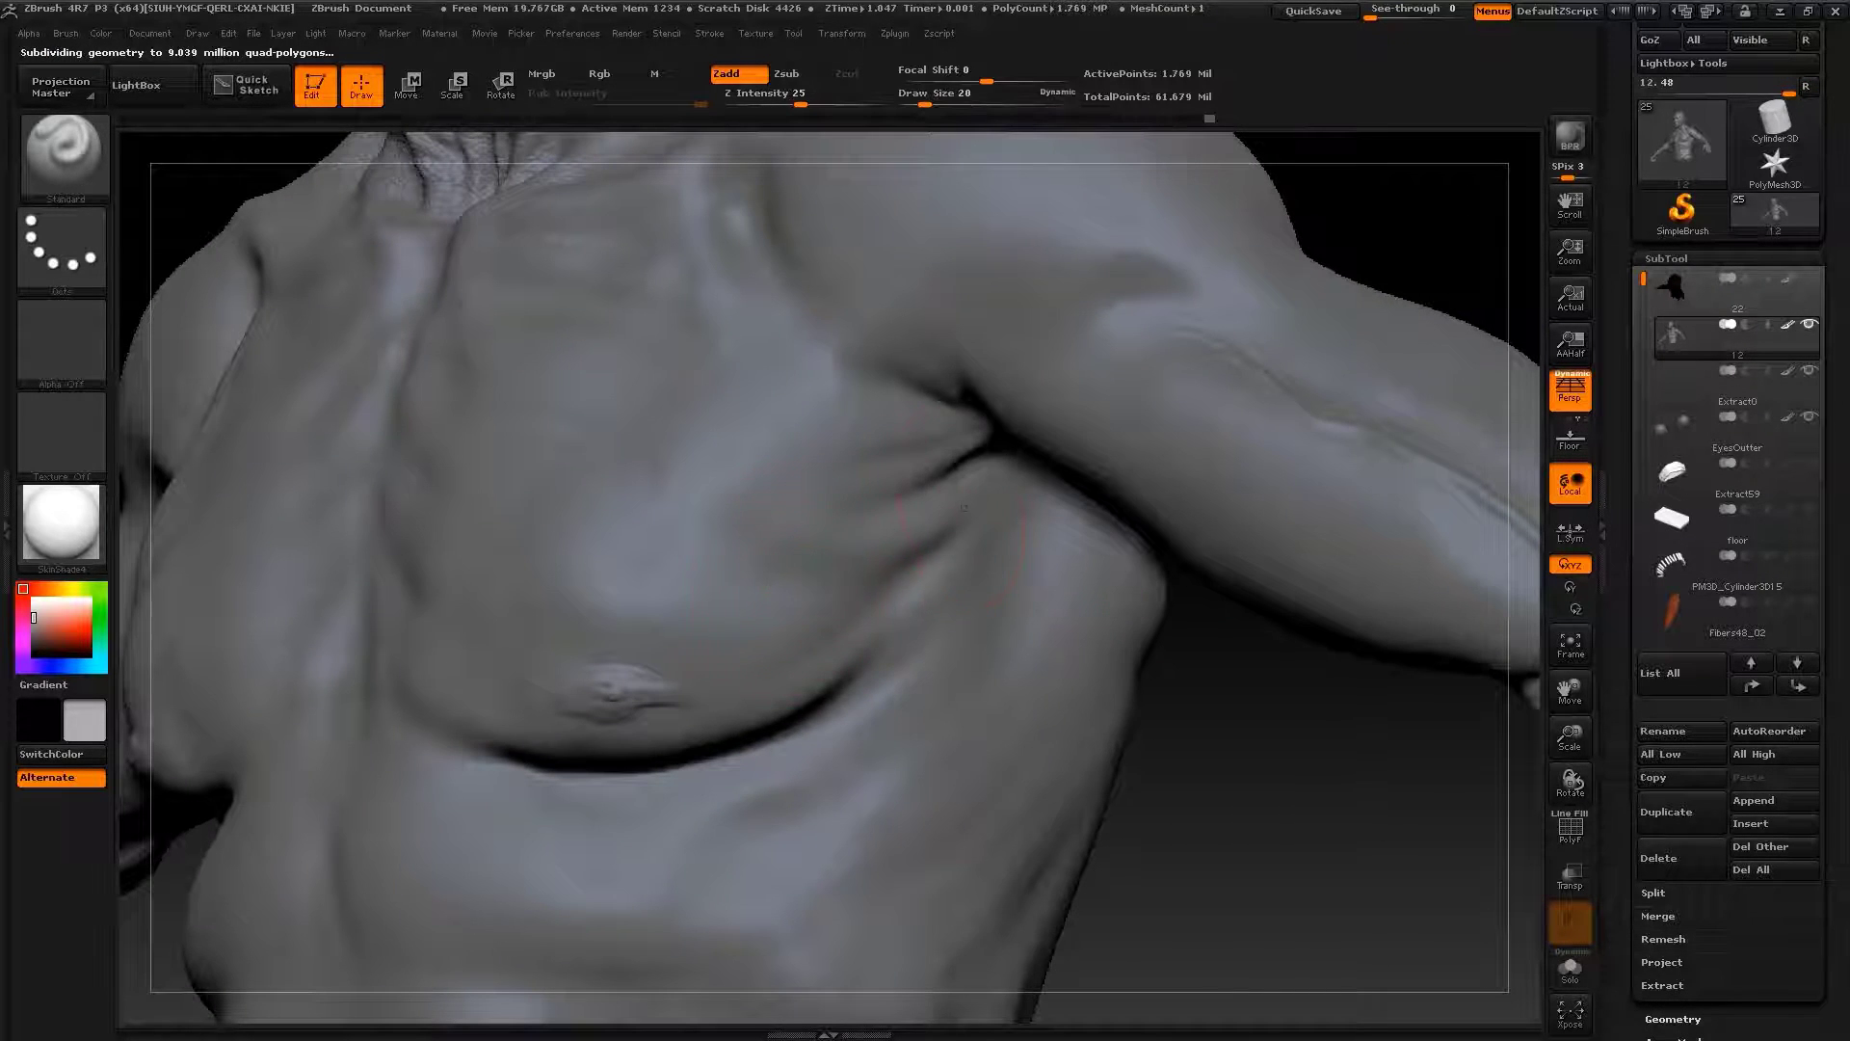
key("bracketright")
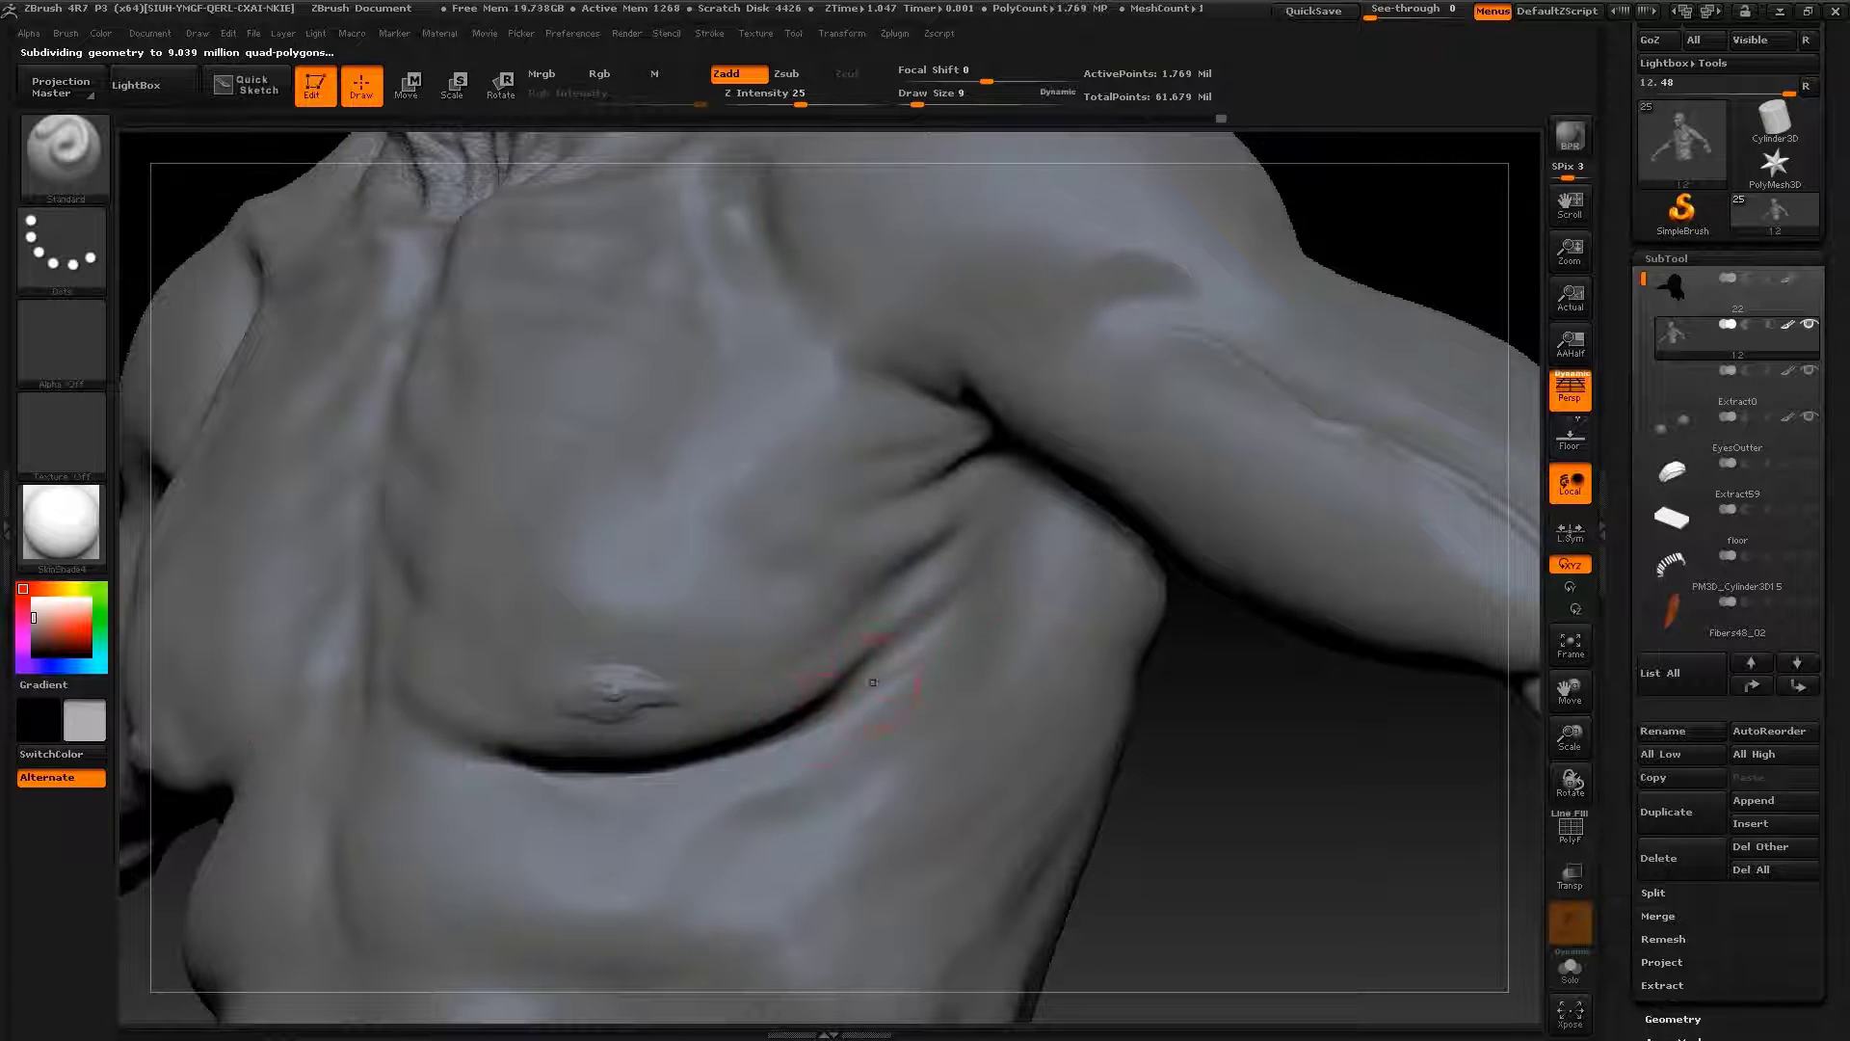
mouse_move(990, 765)
left_mouse_down()
mouse_move(1166, 766)
mouse_move(1012, 651)
left_mouse_up()
key("bracketright")
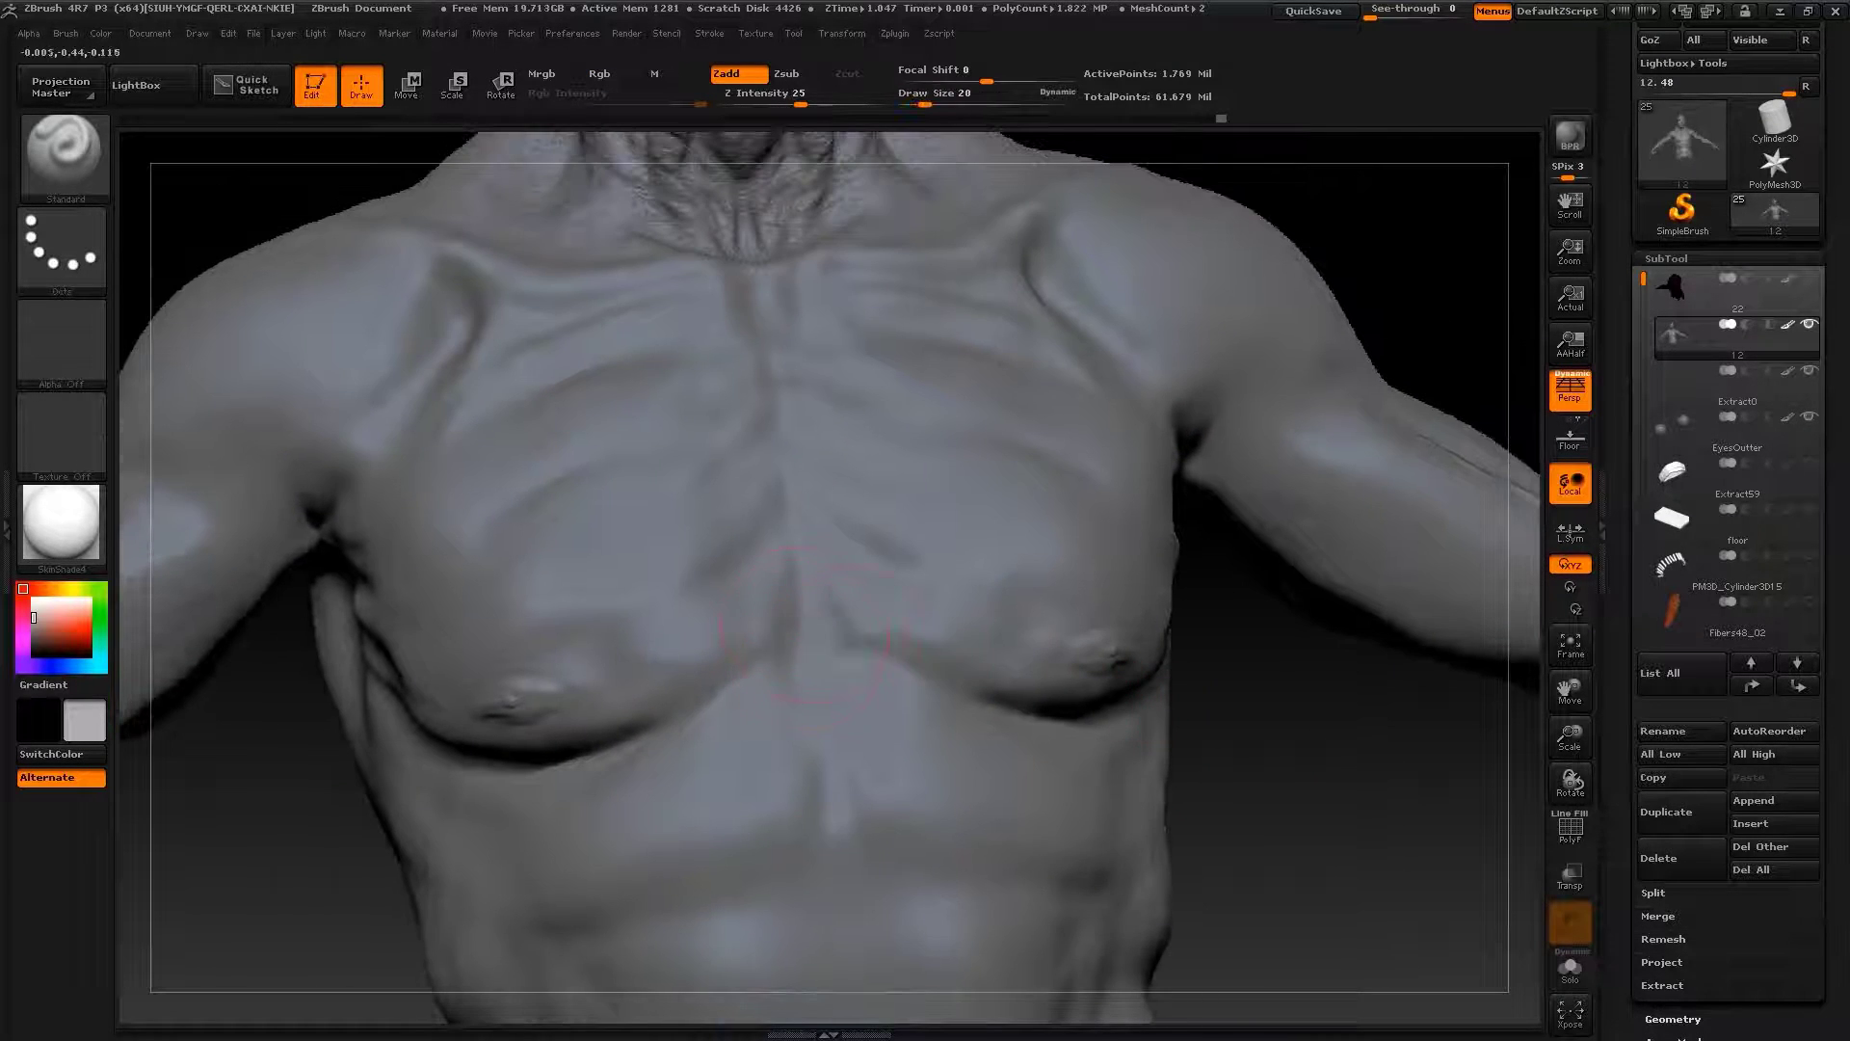
key("bracketleft")
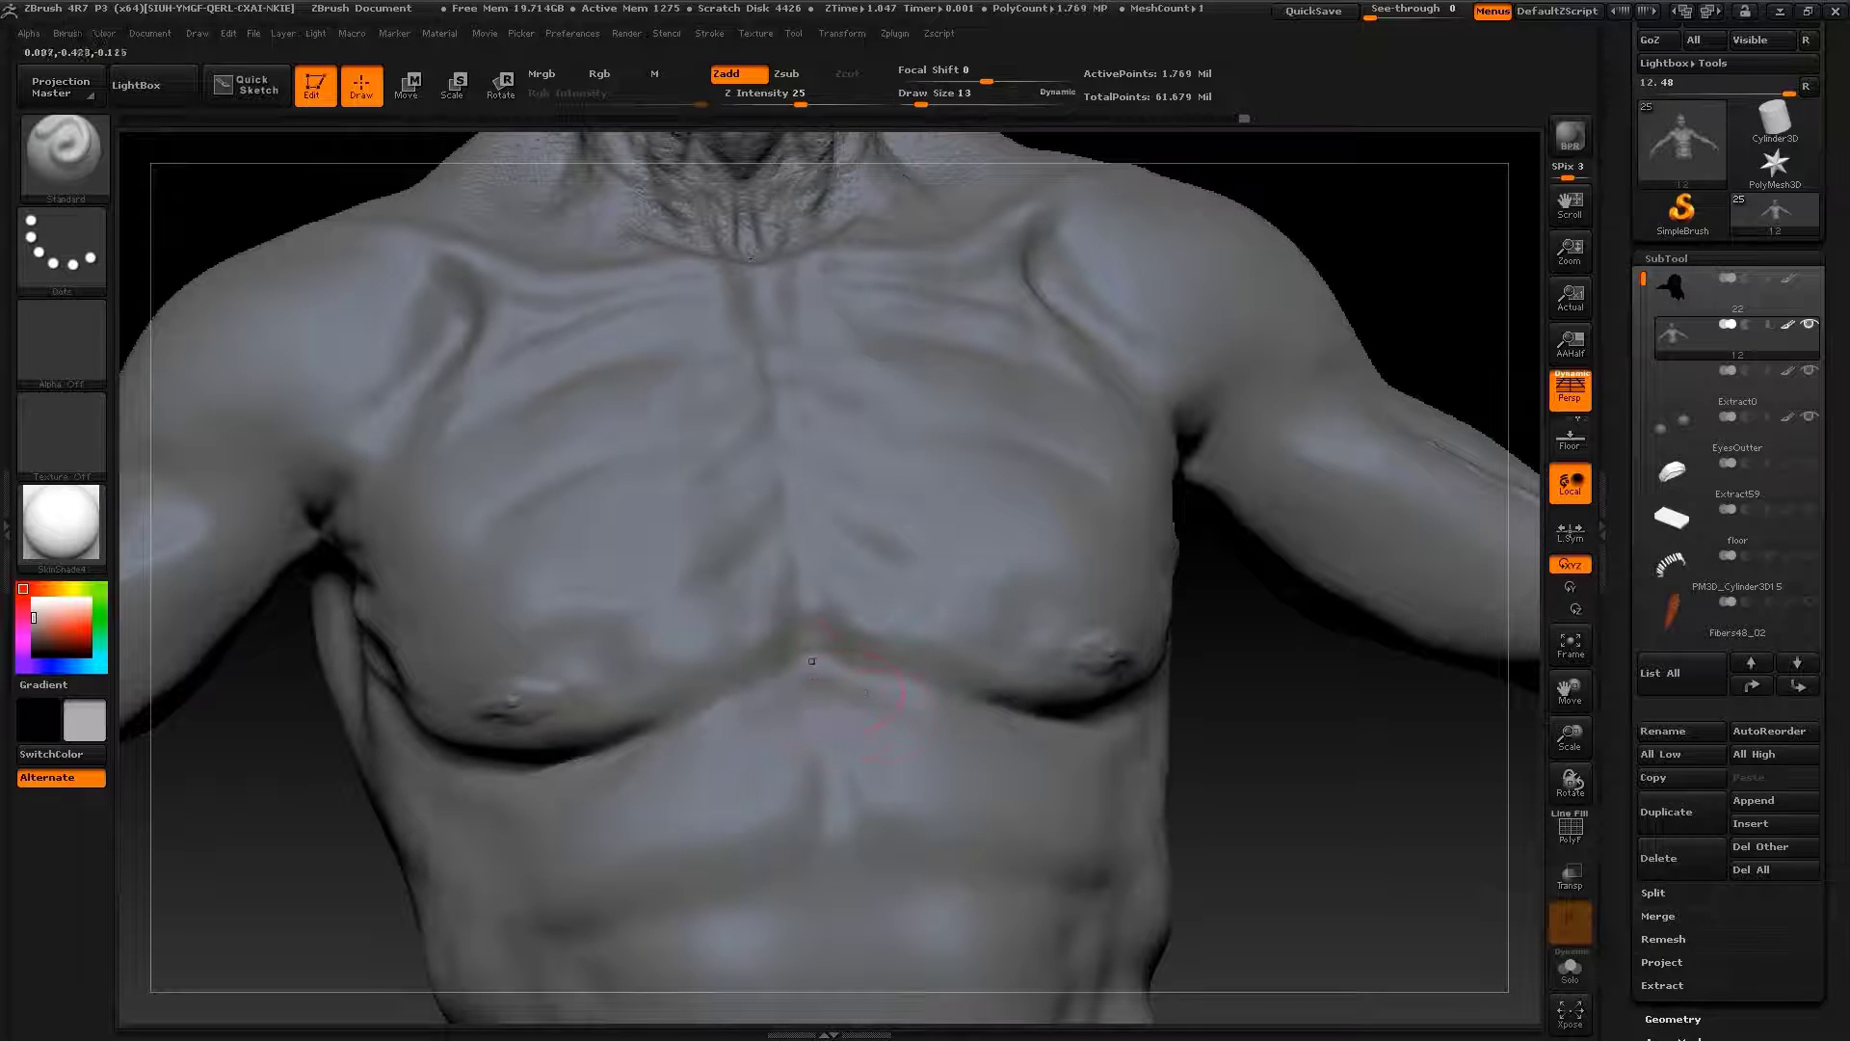
key("f")
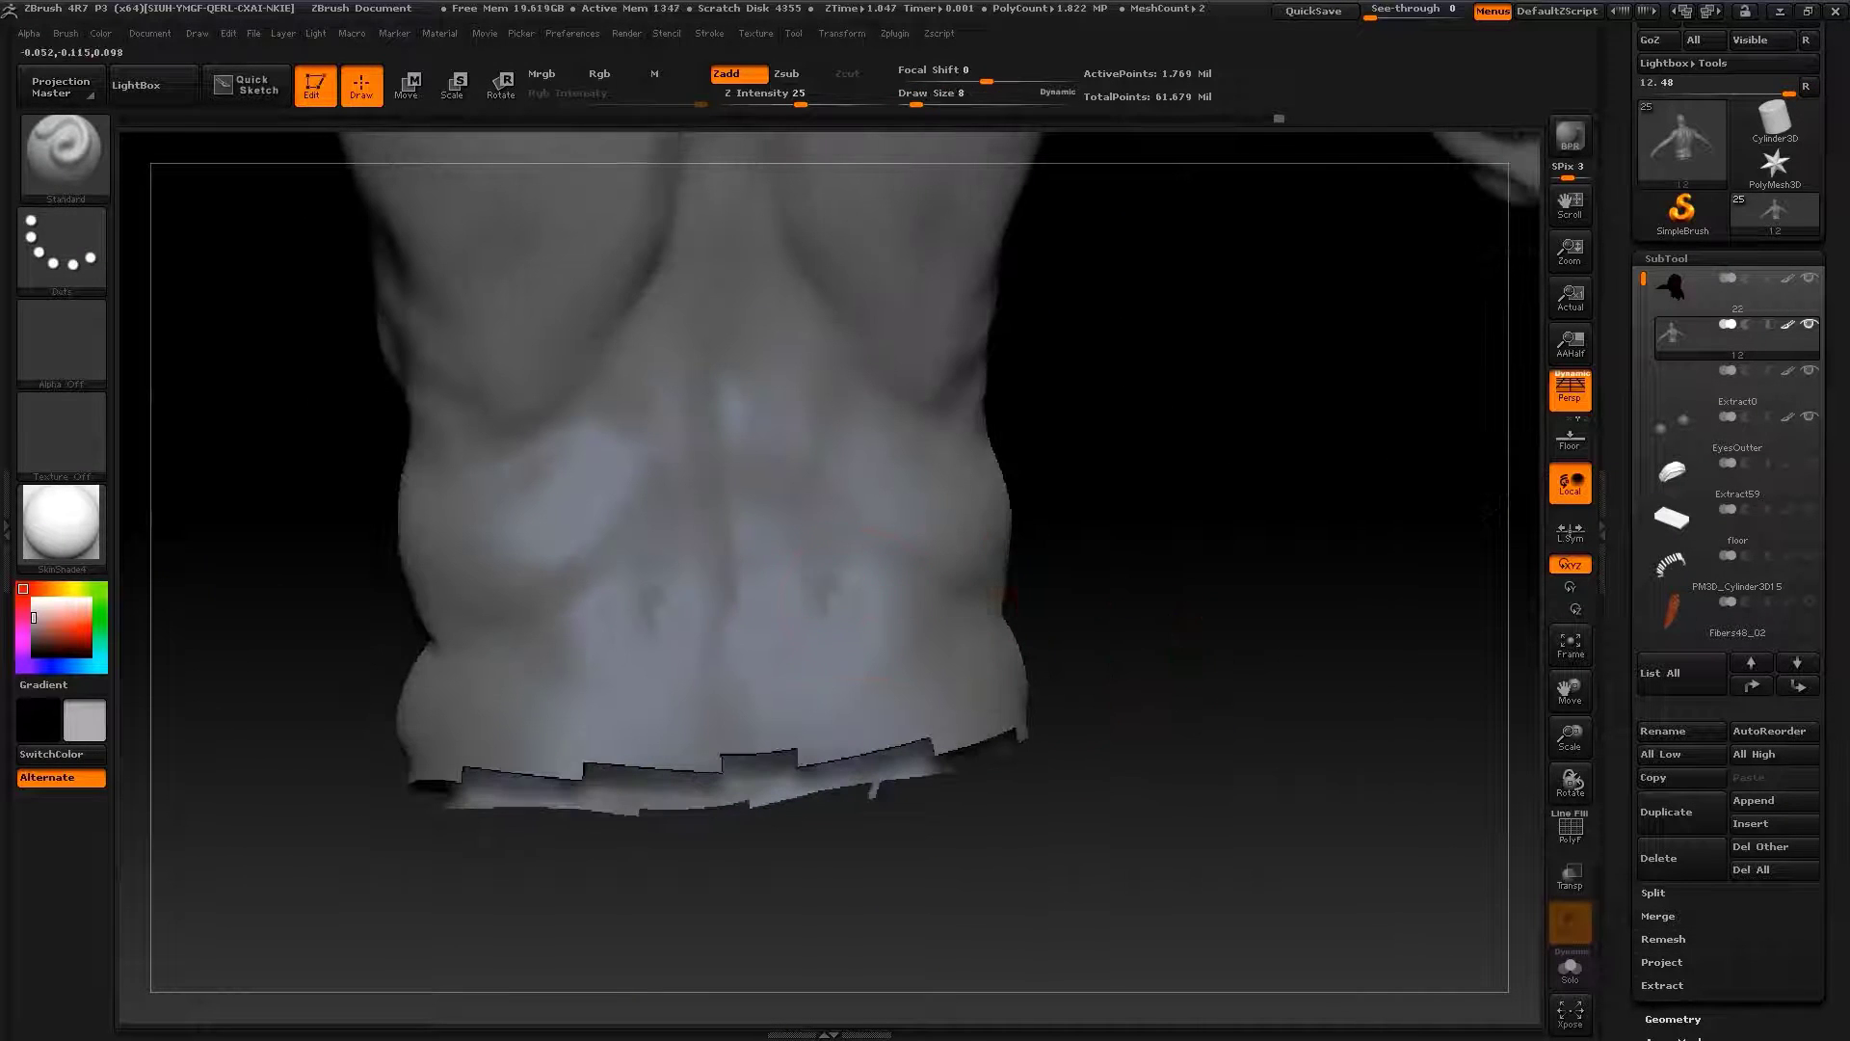
Sculpt and Shift-smooth the lower back and shoulder-blade muscles, ending at brush size 17
left_click_drag(1051, 593, 1094, 609)
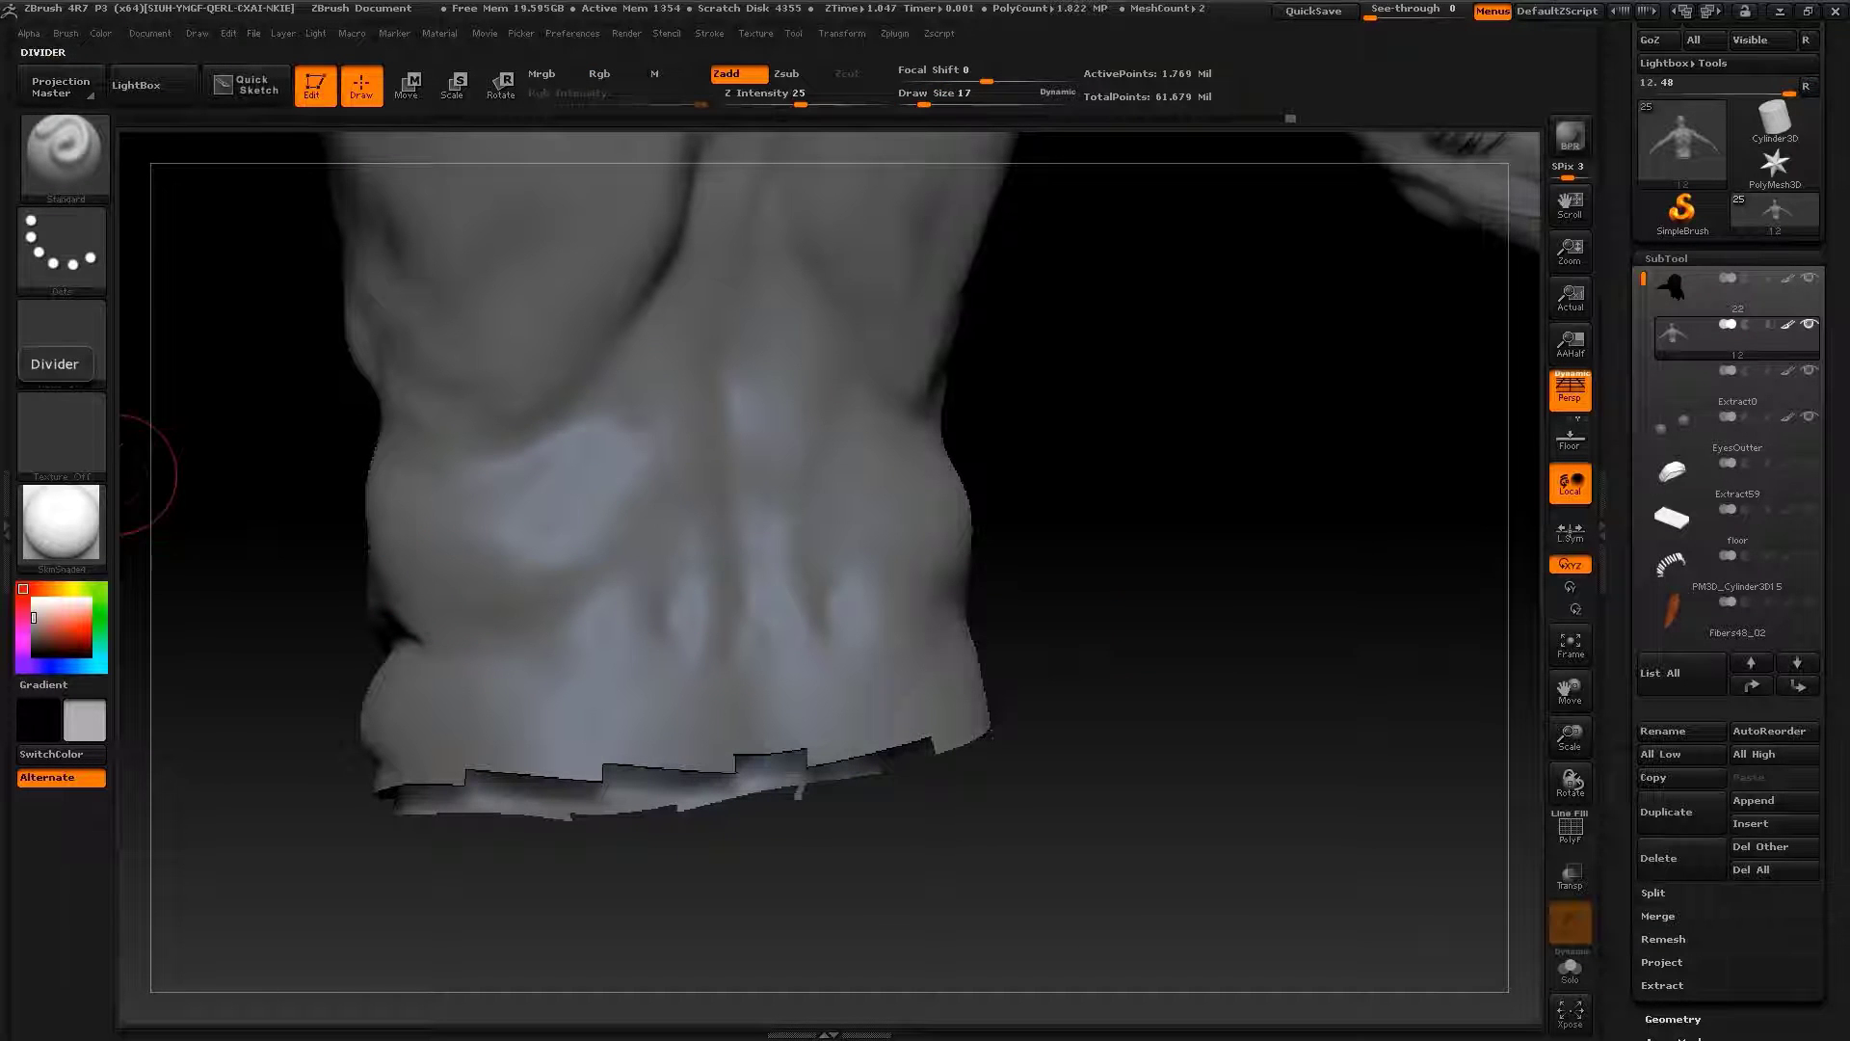
left_click_drag(126, 474, 833, 452)
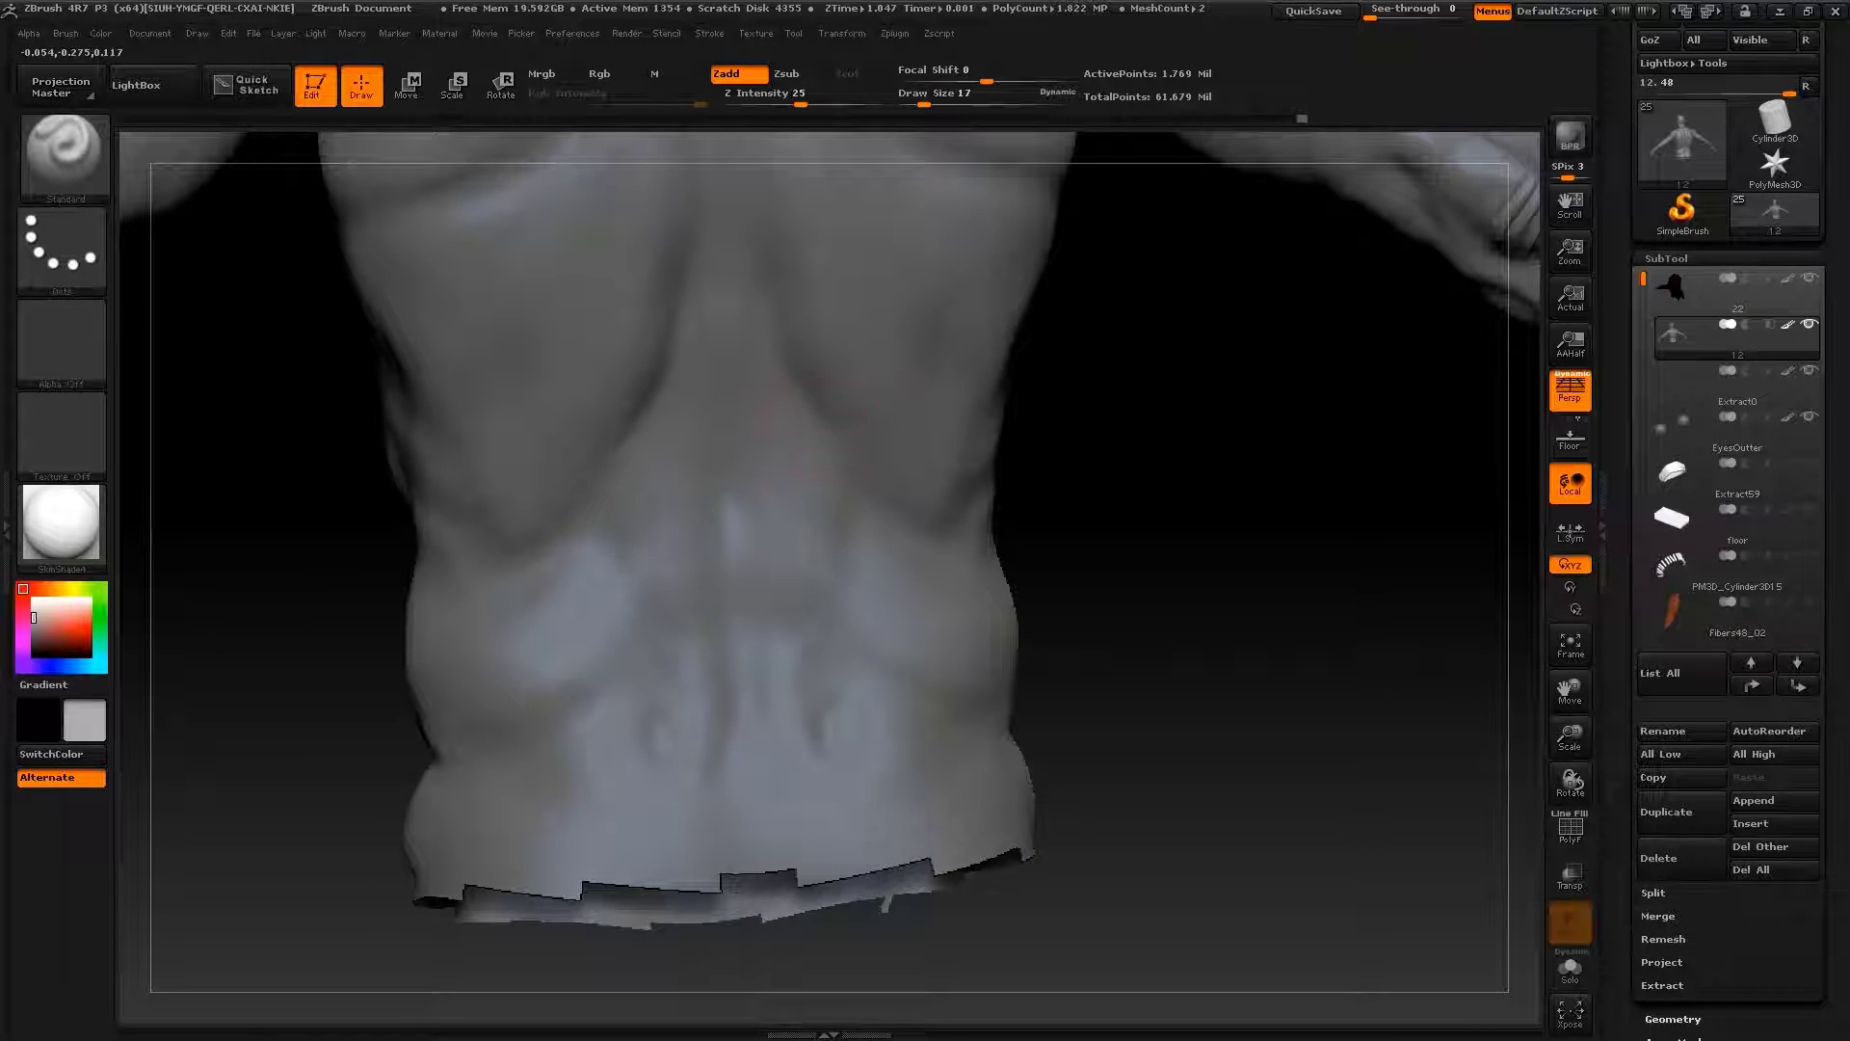
key("shift")
mouse_move(1137, 578)
left_mouse_down()
mouse_move(1081, 687)
mouse_move(714, 733)
mouse_move(1193, 768)
mouse_move(1156, 713)
mouse_move(549, 718)
mouse_move(771, 578)
mouse_move(906, 545)
left_mouse_up()
key("s")
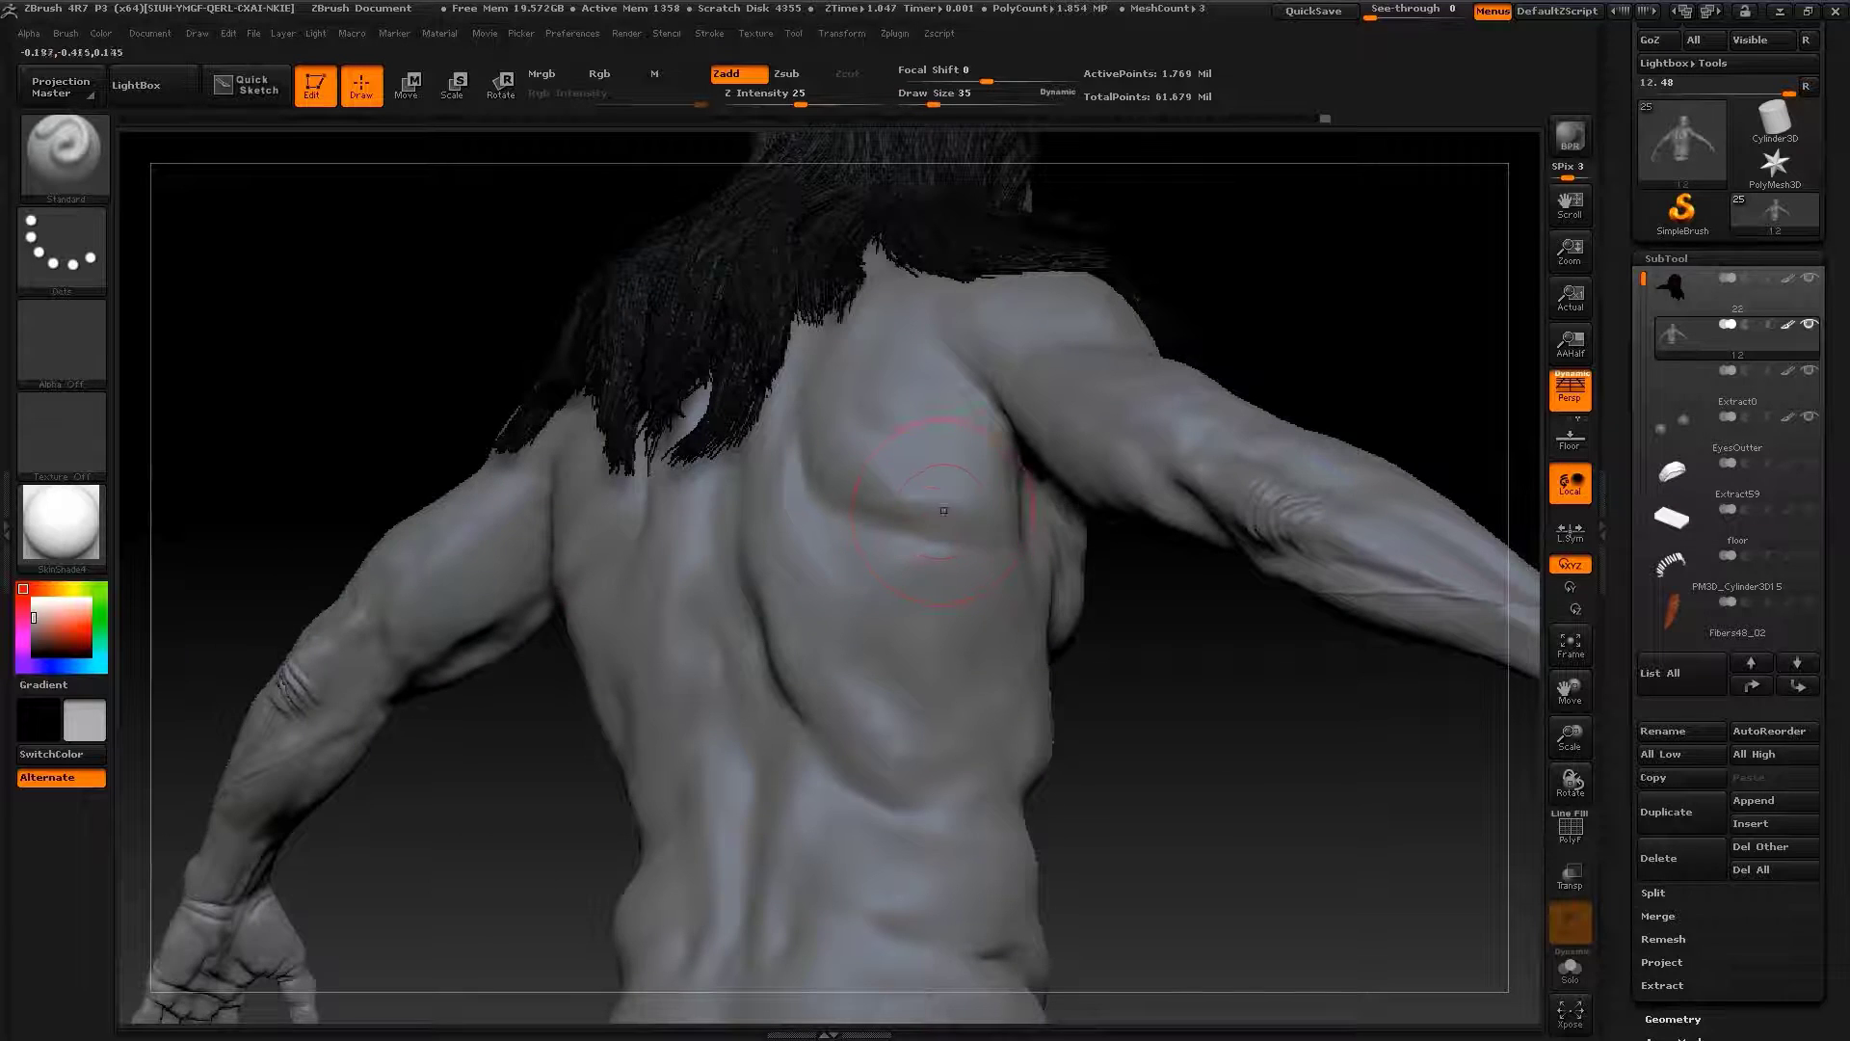
left_click_drag(1137, 658, 1079, 662)
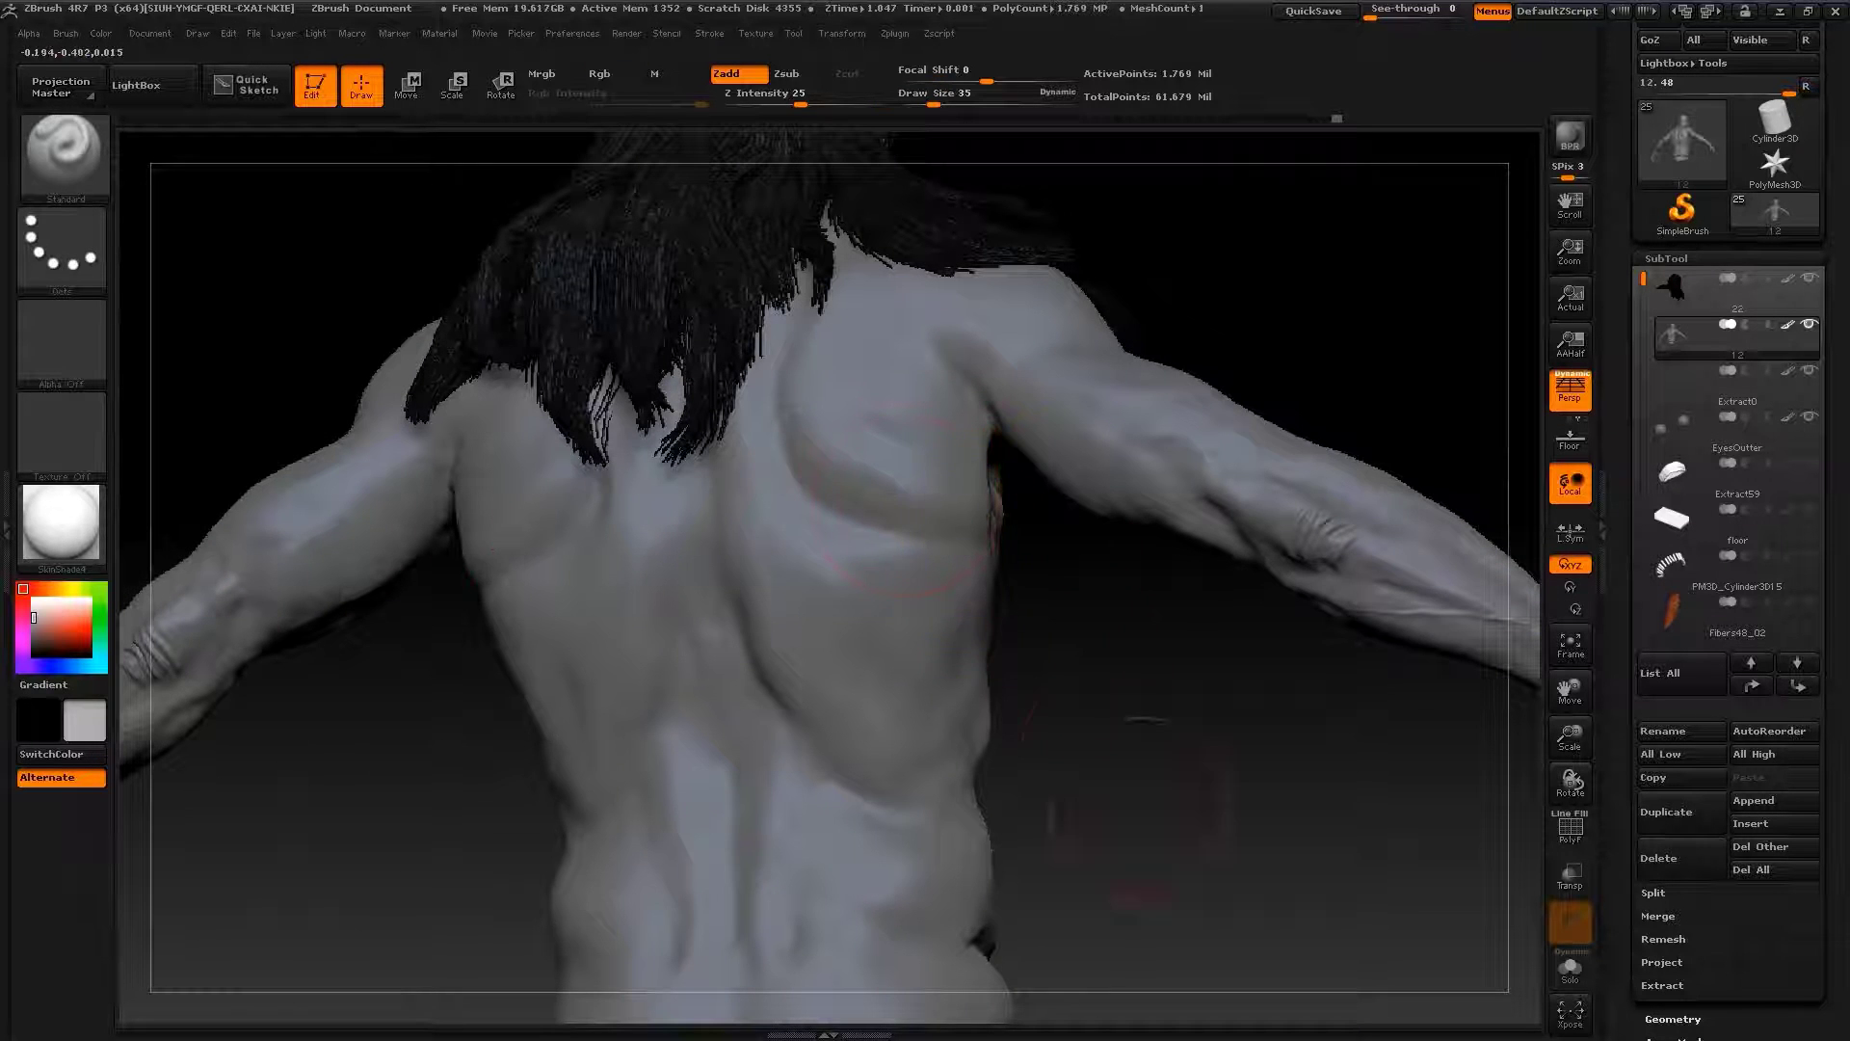
mouse_move(891, 426)
left_mouse_down("alt")
mouse_move(829, 501)
mouse_move(679, 486)
left_mouse_up("alt")
mouse_move(1185, 761)
left_mouse_down()
mouse_move(1124, 756)
mouse_move(1260, 772)
mouse_move(1168, 826)
mouse_move(1171, 858)
mouse_move(1291, 819)
mouse_move(1205, 809)
mouse_move(1253, 848)
mouse_move(1532, 675)
mouse_move(1186, 771)
left_mouse_up()
key("s")
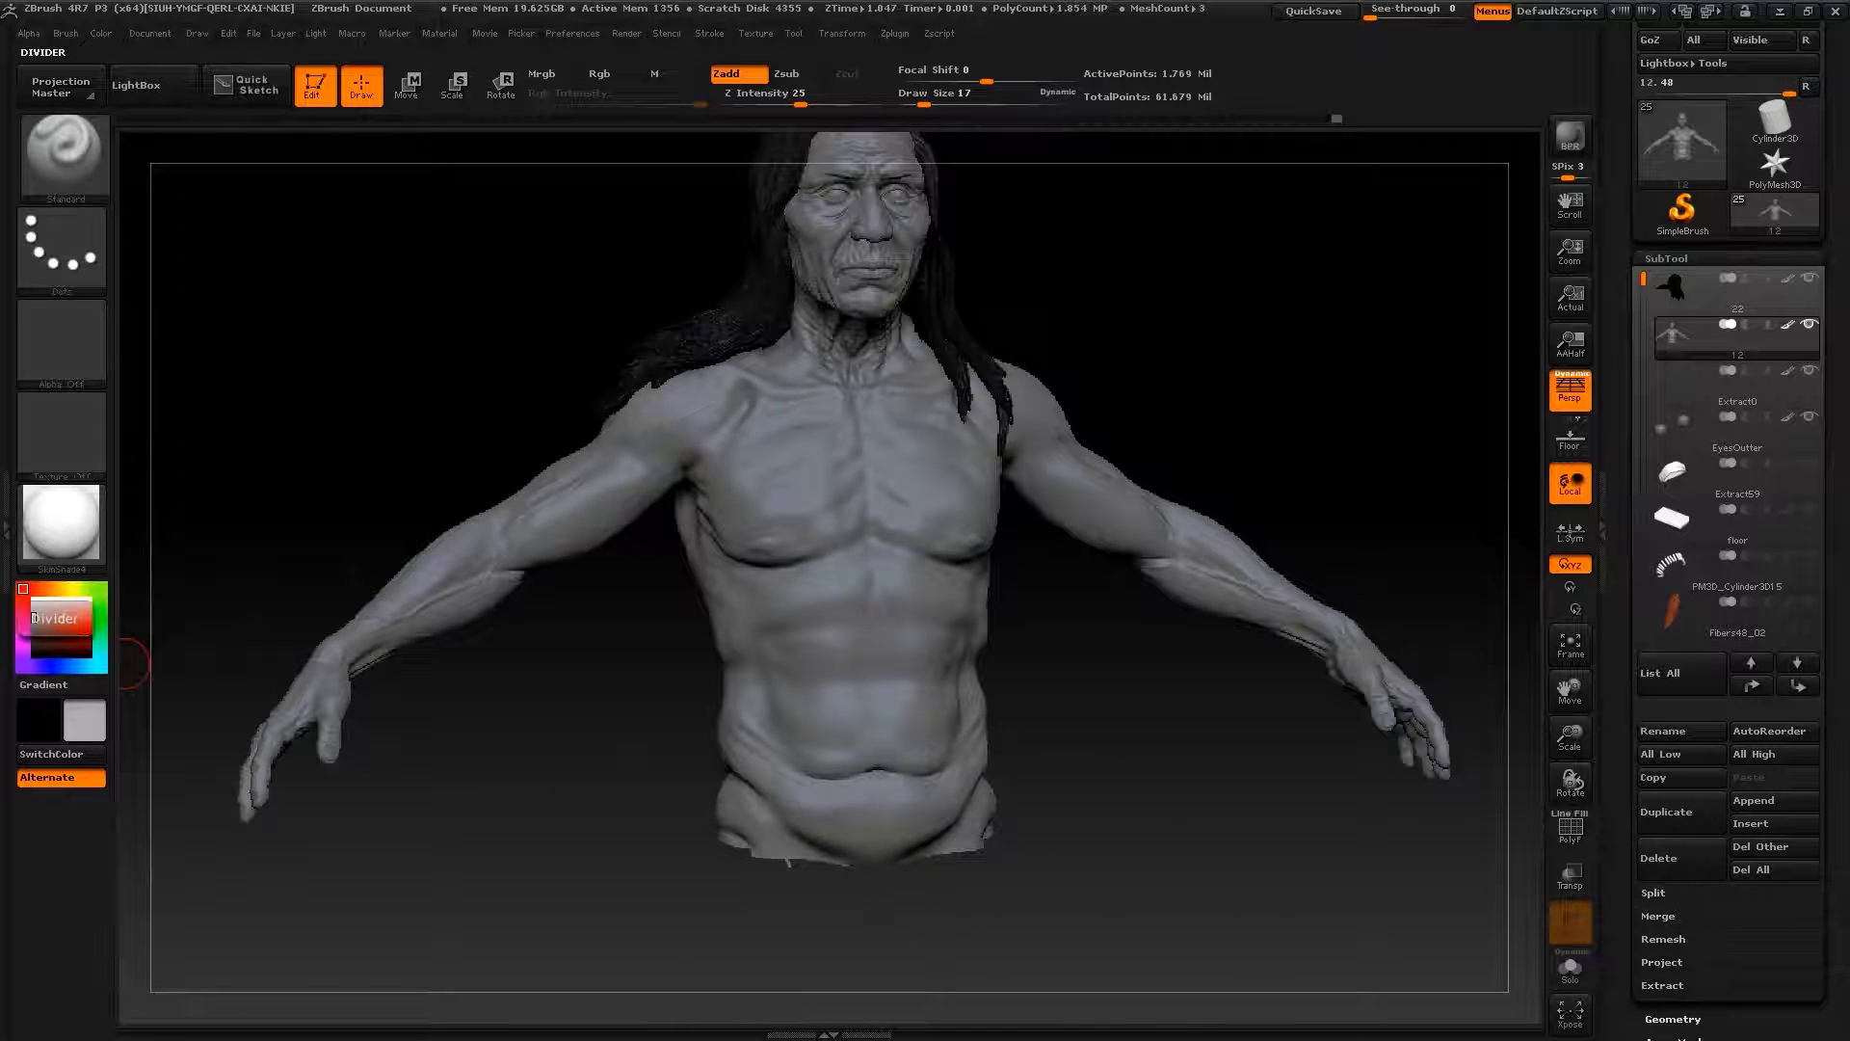
Sculpt veins on the right forearm and upper arm with a tiny, slightly stronger Standard brush
left_click_drag(585, 747, 641, 757, "alt")
key("b")
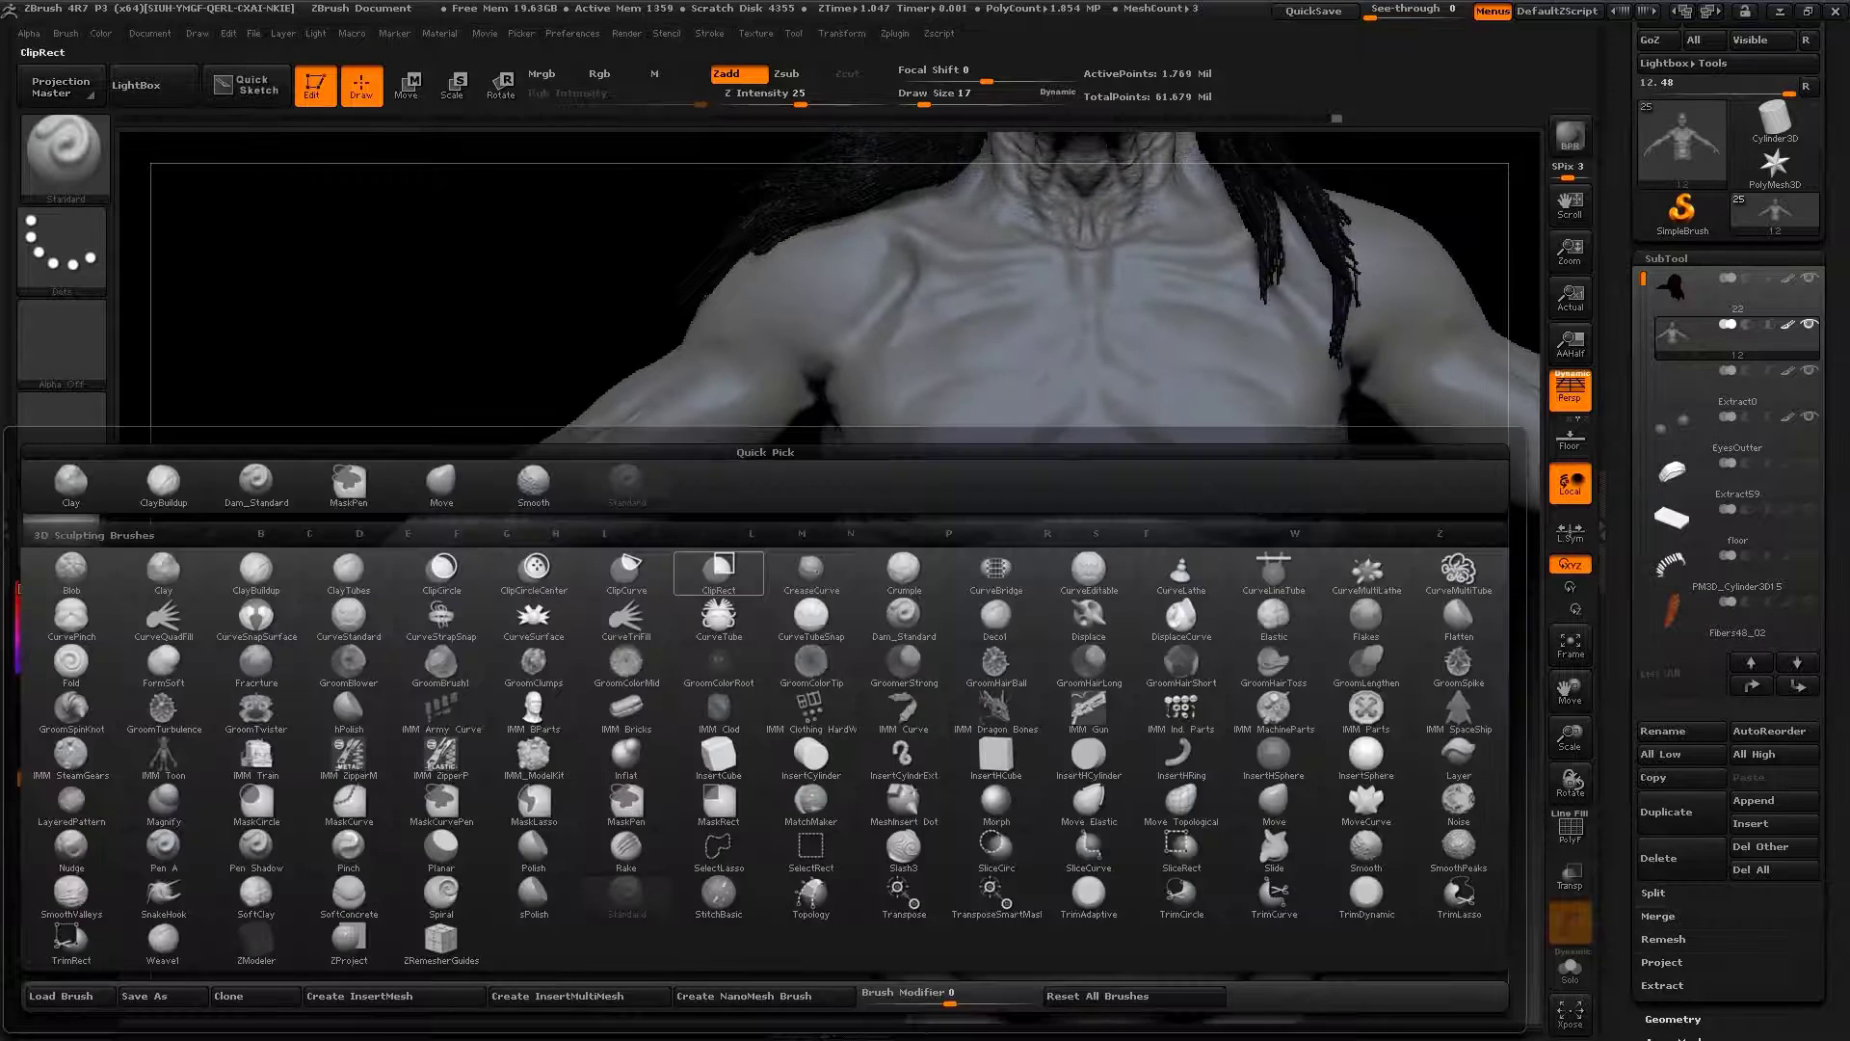
left_click_drag(1458, 400, 934, 307)
key("s")
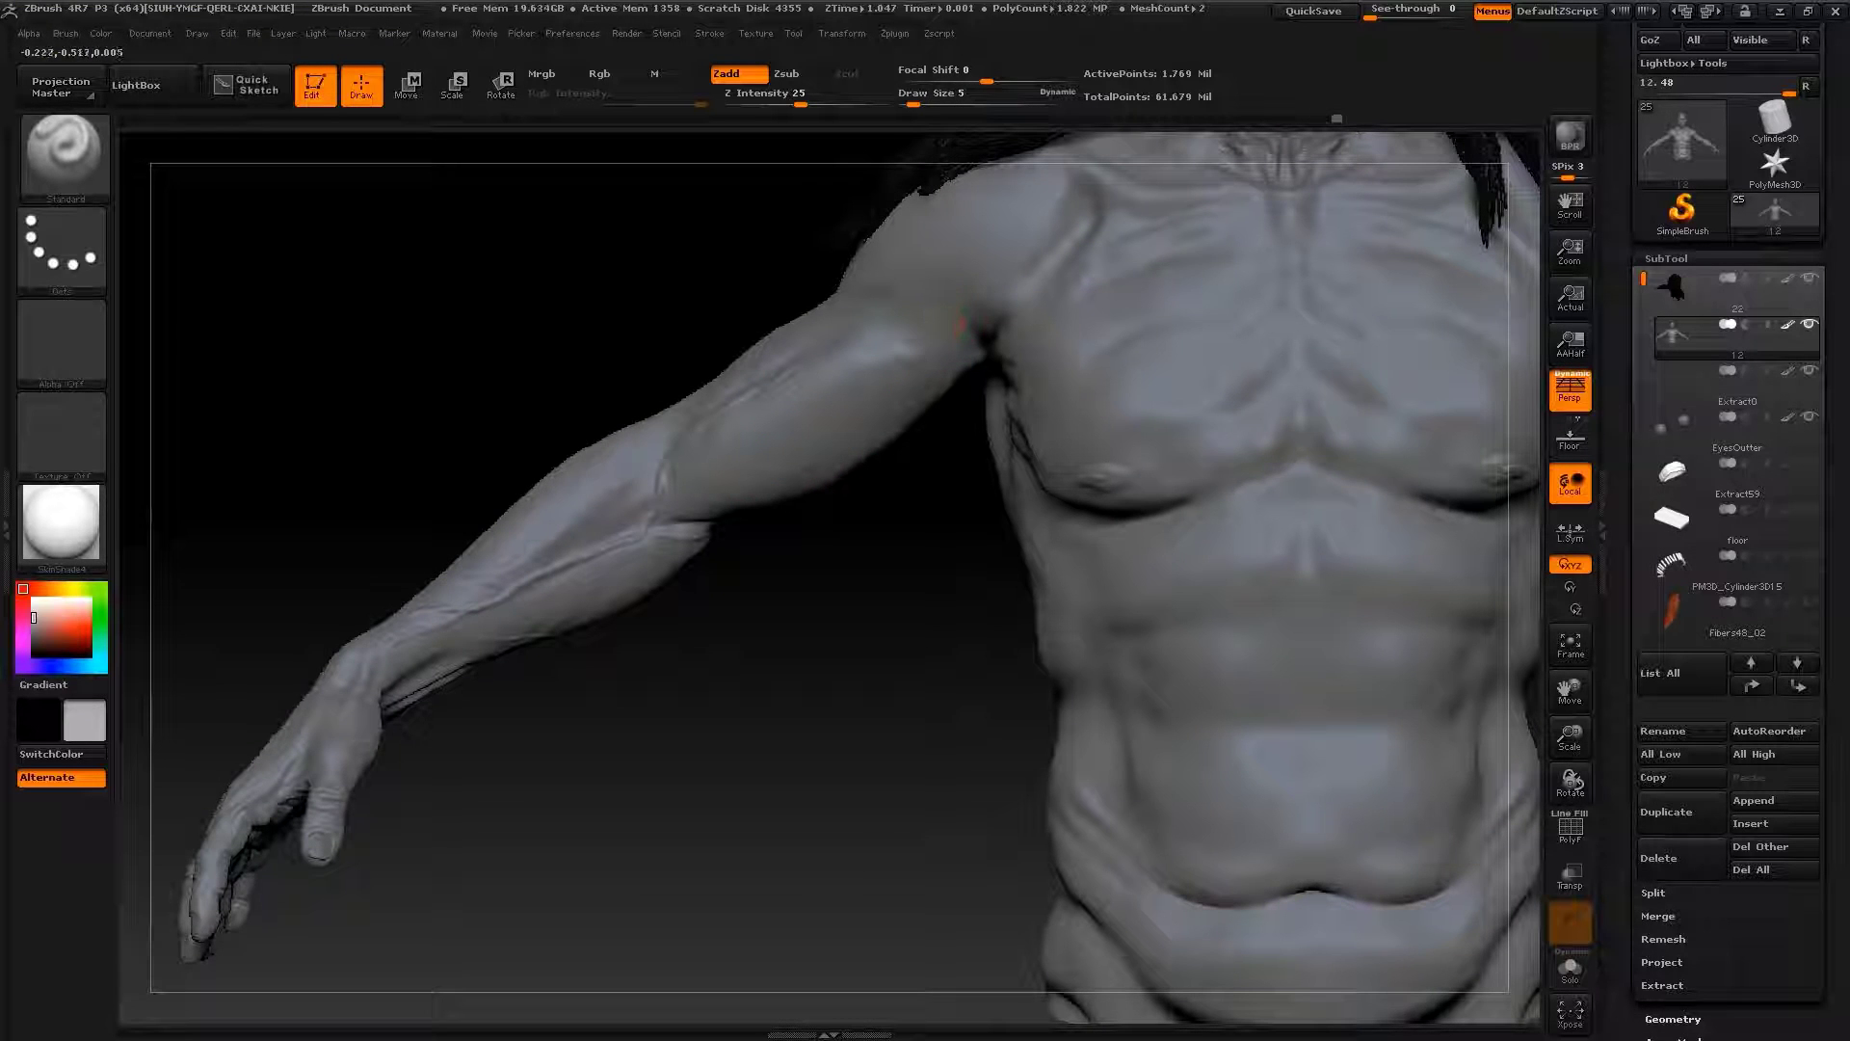
left_click_drag(800, 103, 812, 103)
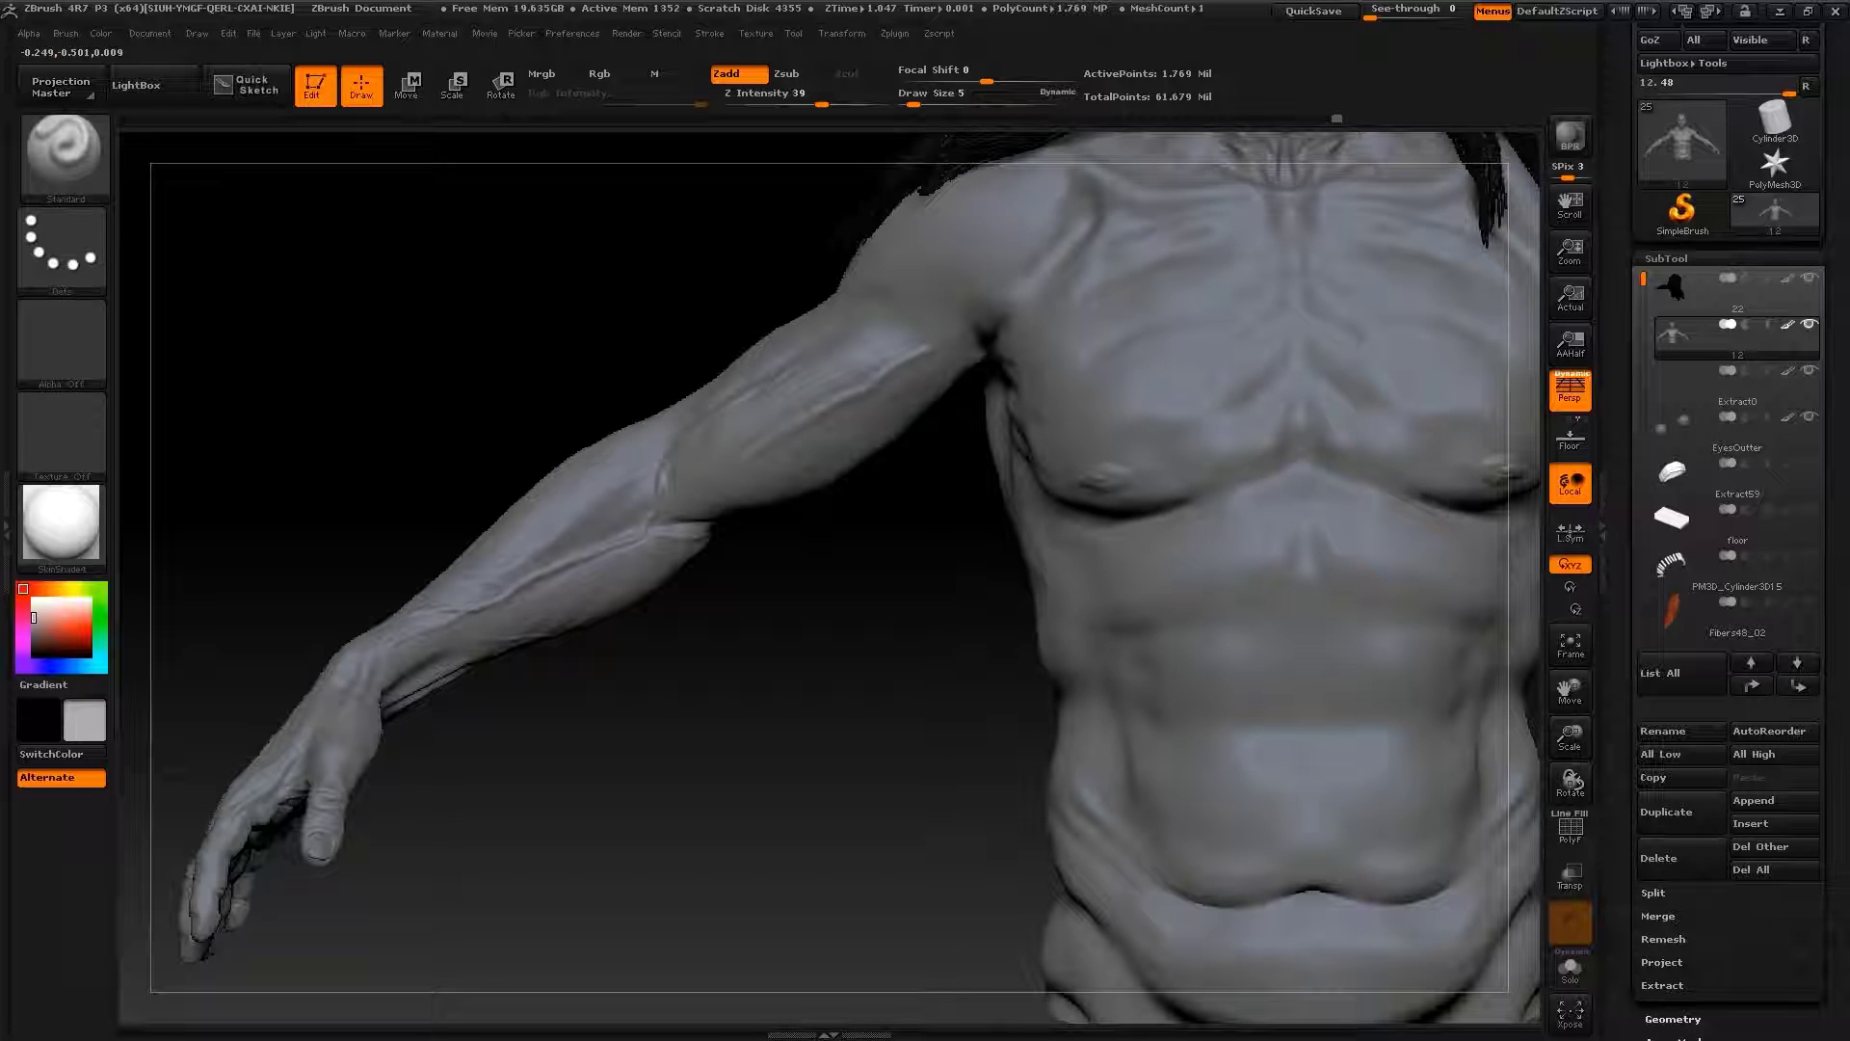
left_click_drag(732, 675, 792, 667)
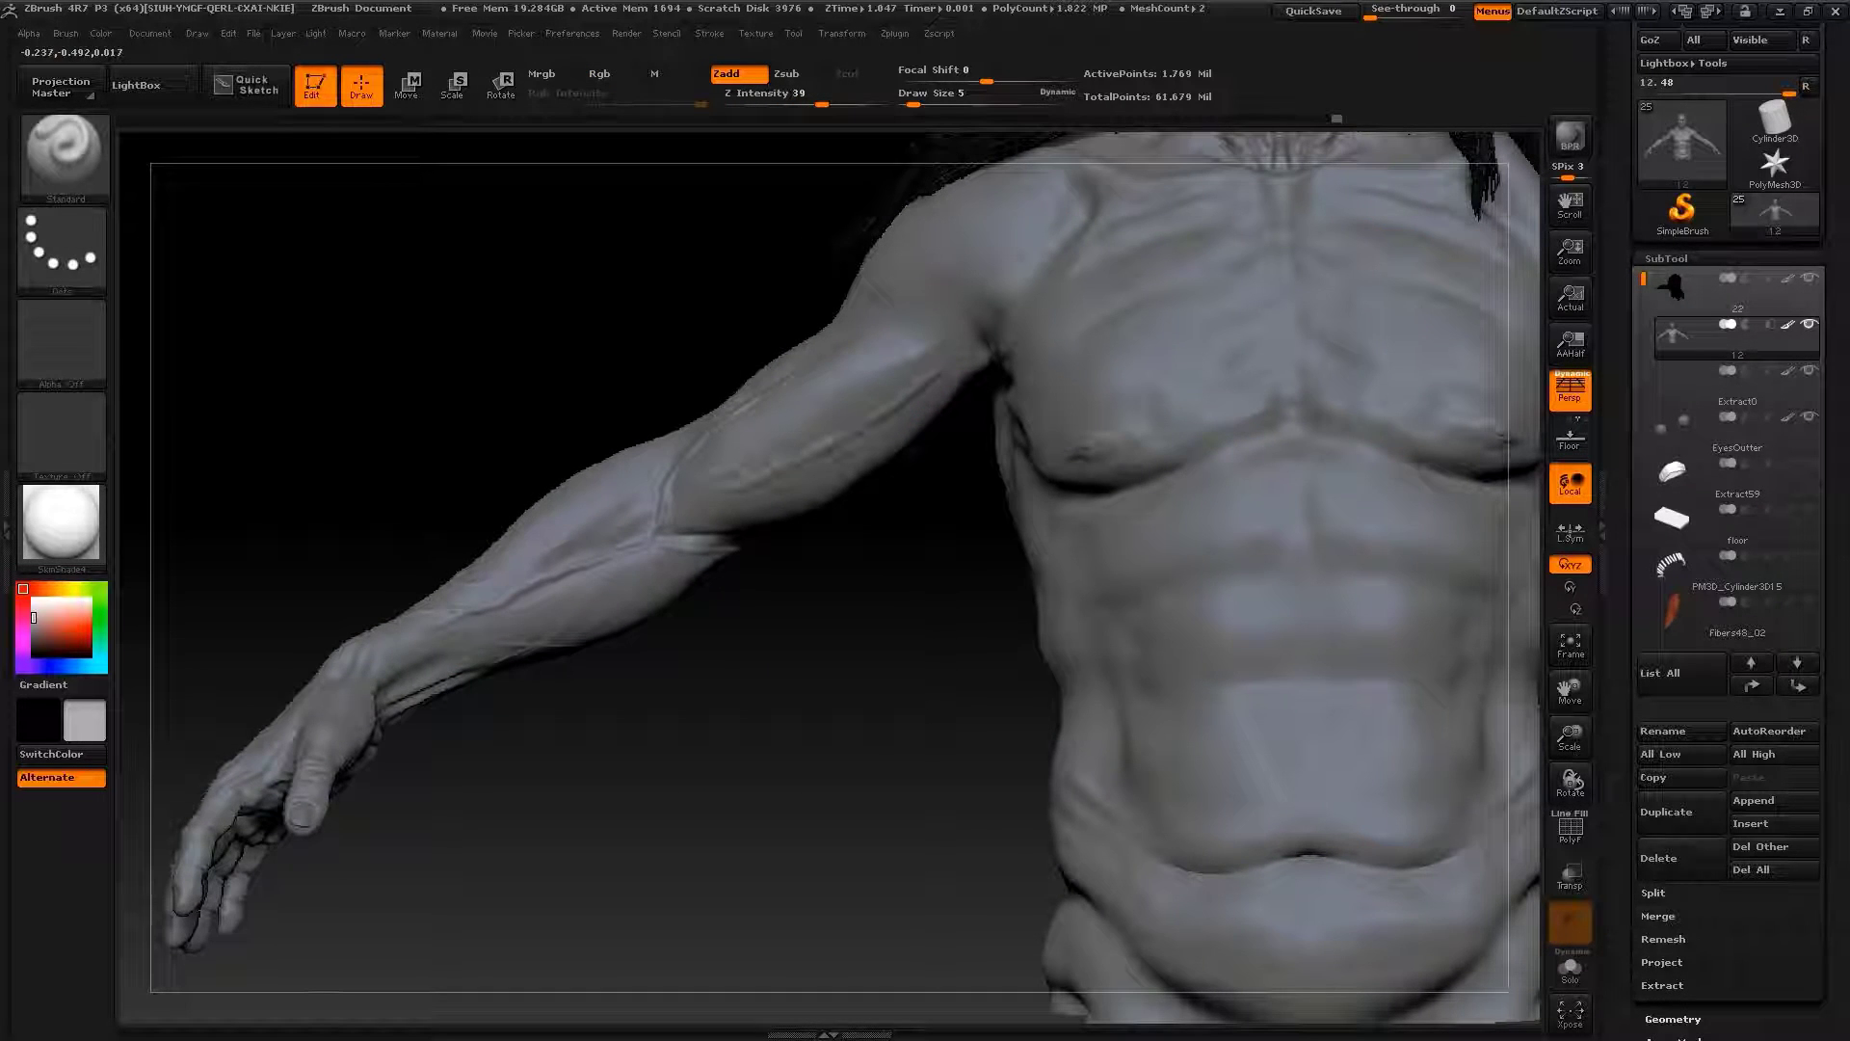
left_click_drag(663, 711, 609, 527)
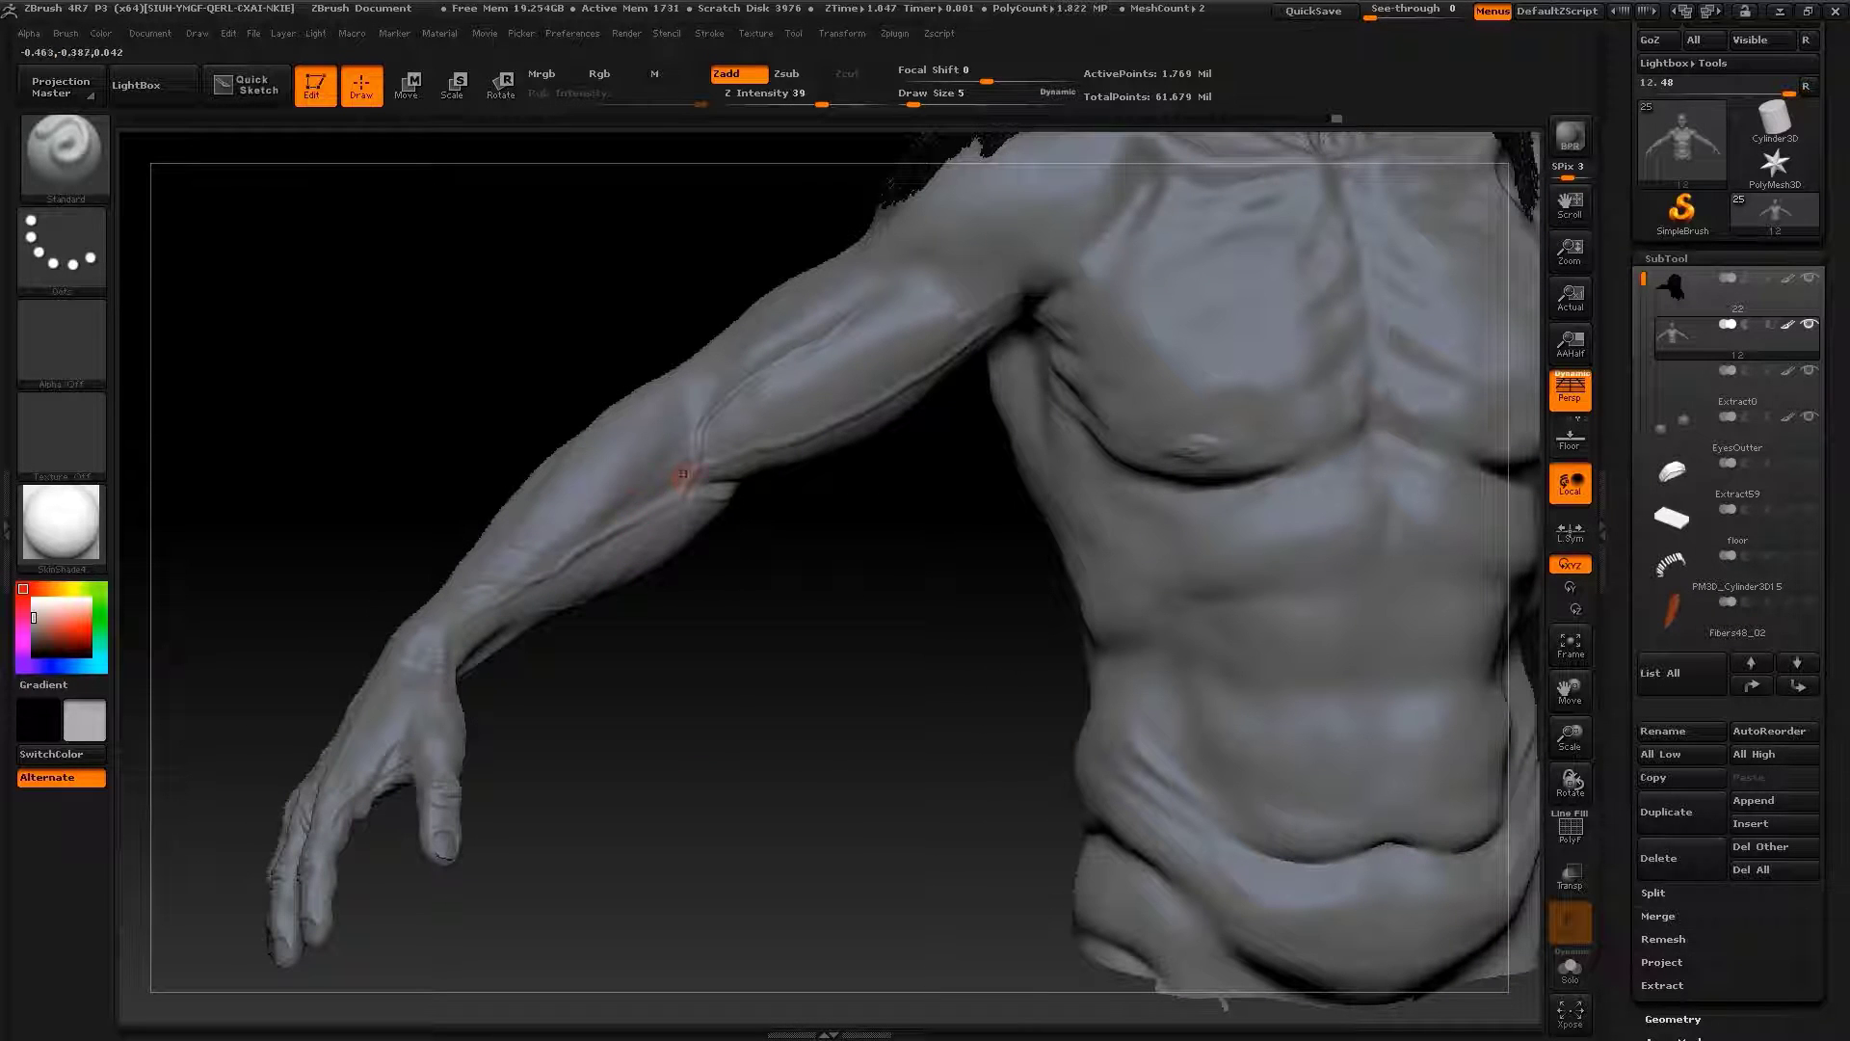
Hide the hair subtool so the head, chest and arm are unobstructed
left_click_drag(385, 571, 600, 662)
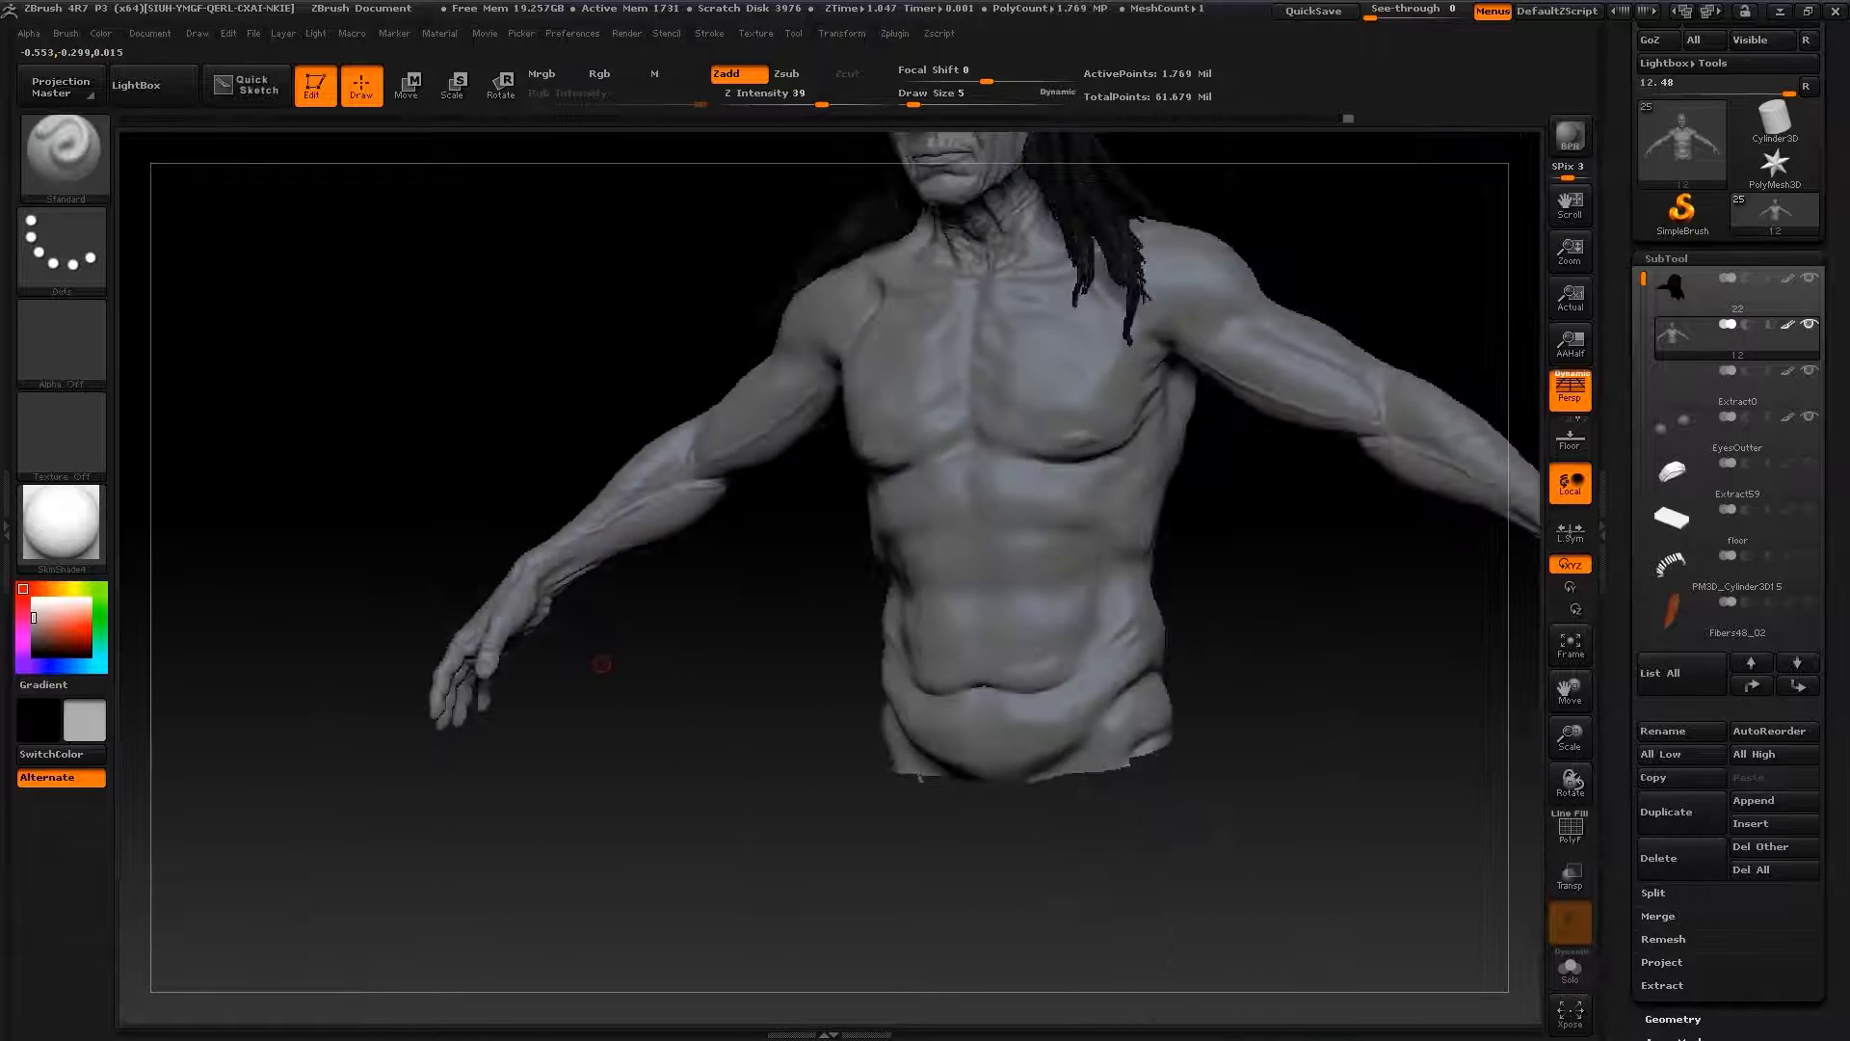
mouse_move(860, 732)
left_mouse_down("alt")
mouse_move(859, 576)
mouse_move(1167, 767)
mouse_move(1213, 911)
left_mouse_up("alt")
left_click(1810, 278)
mouse_move(1195, 771)
left_mouse_down("alt")
mouse_move(1184, 424)
mouse_move(834, 482)
left_mouse_up("alt")
Drop one subdivision level and reshape the outer shoulder contour with the Move brush
key("b")
key("m")
key("v")
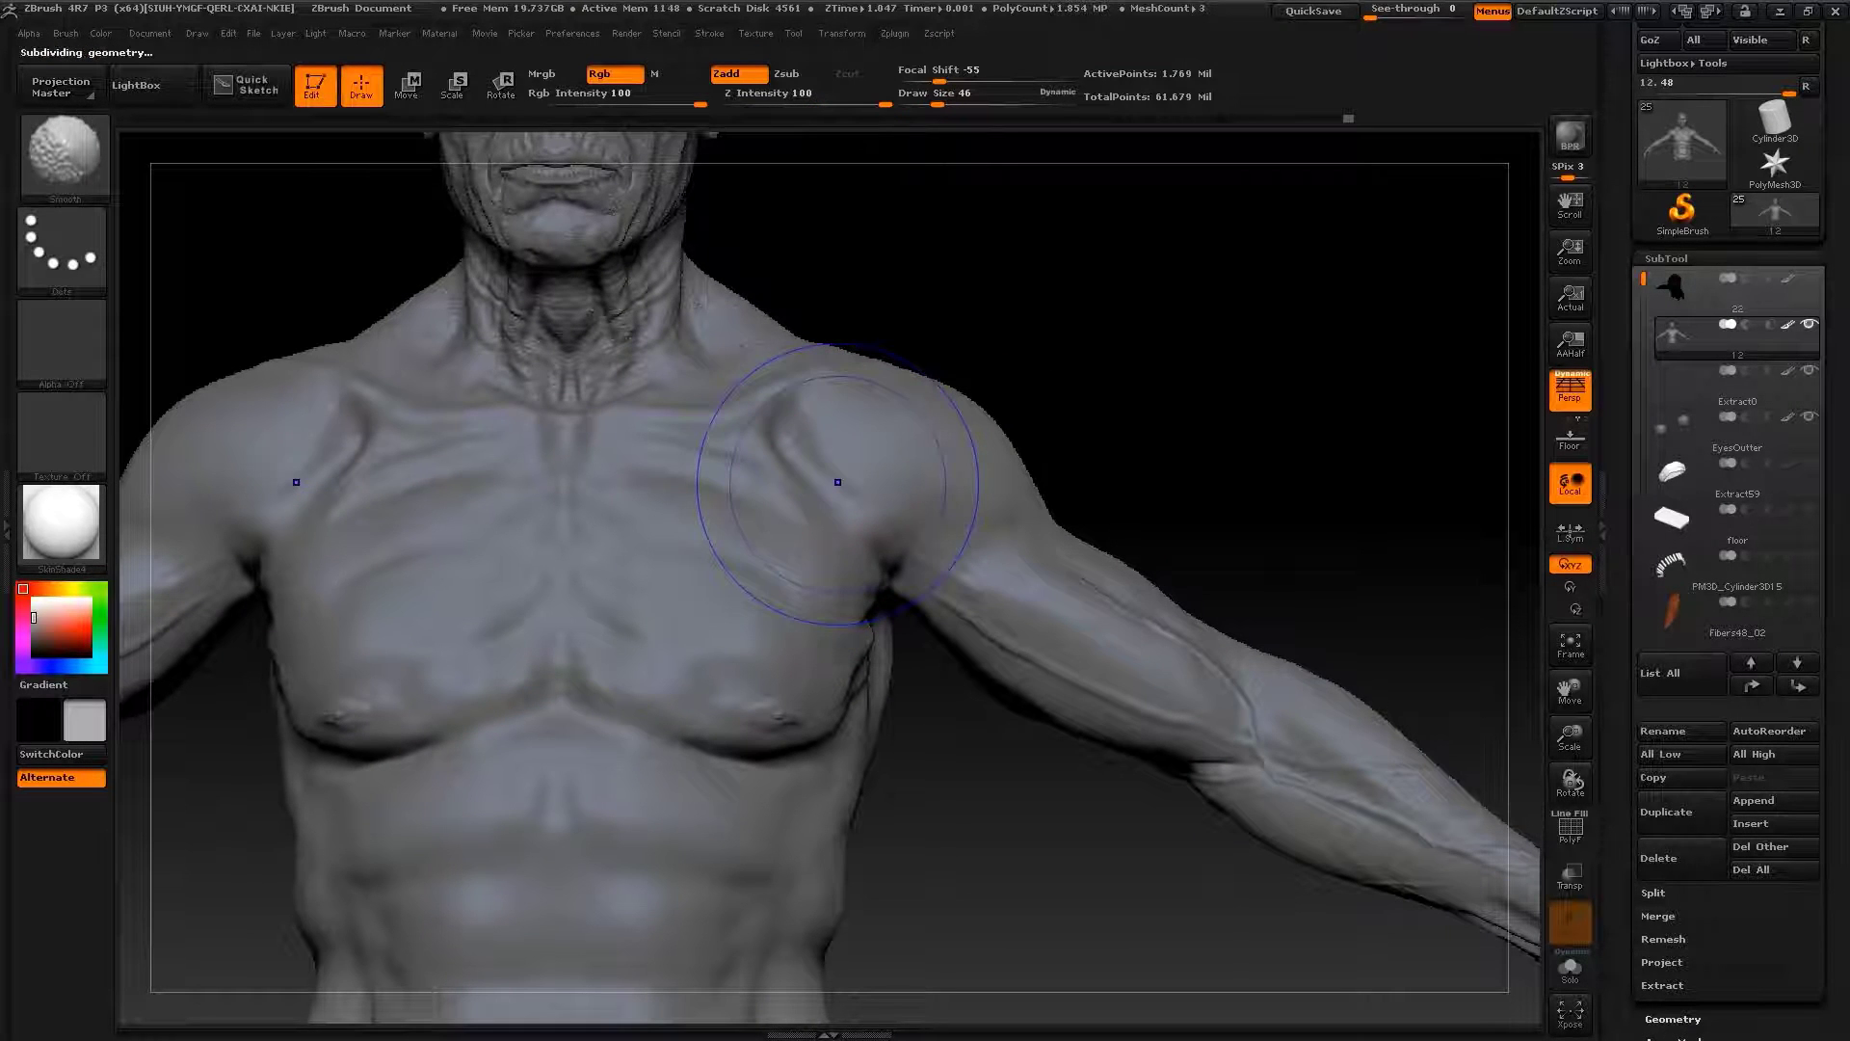
key("shift+d")
left_click_drag(973, 449, 1014, 449)
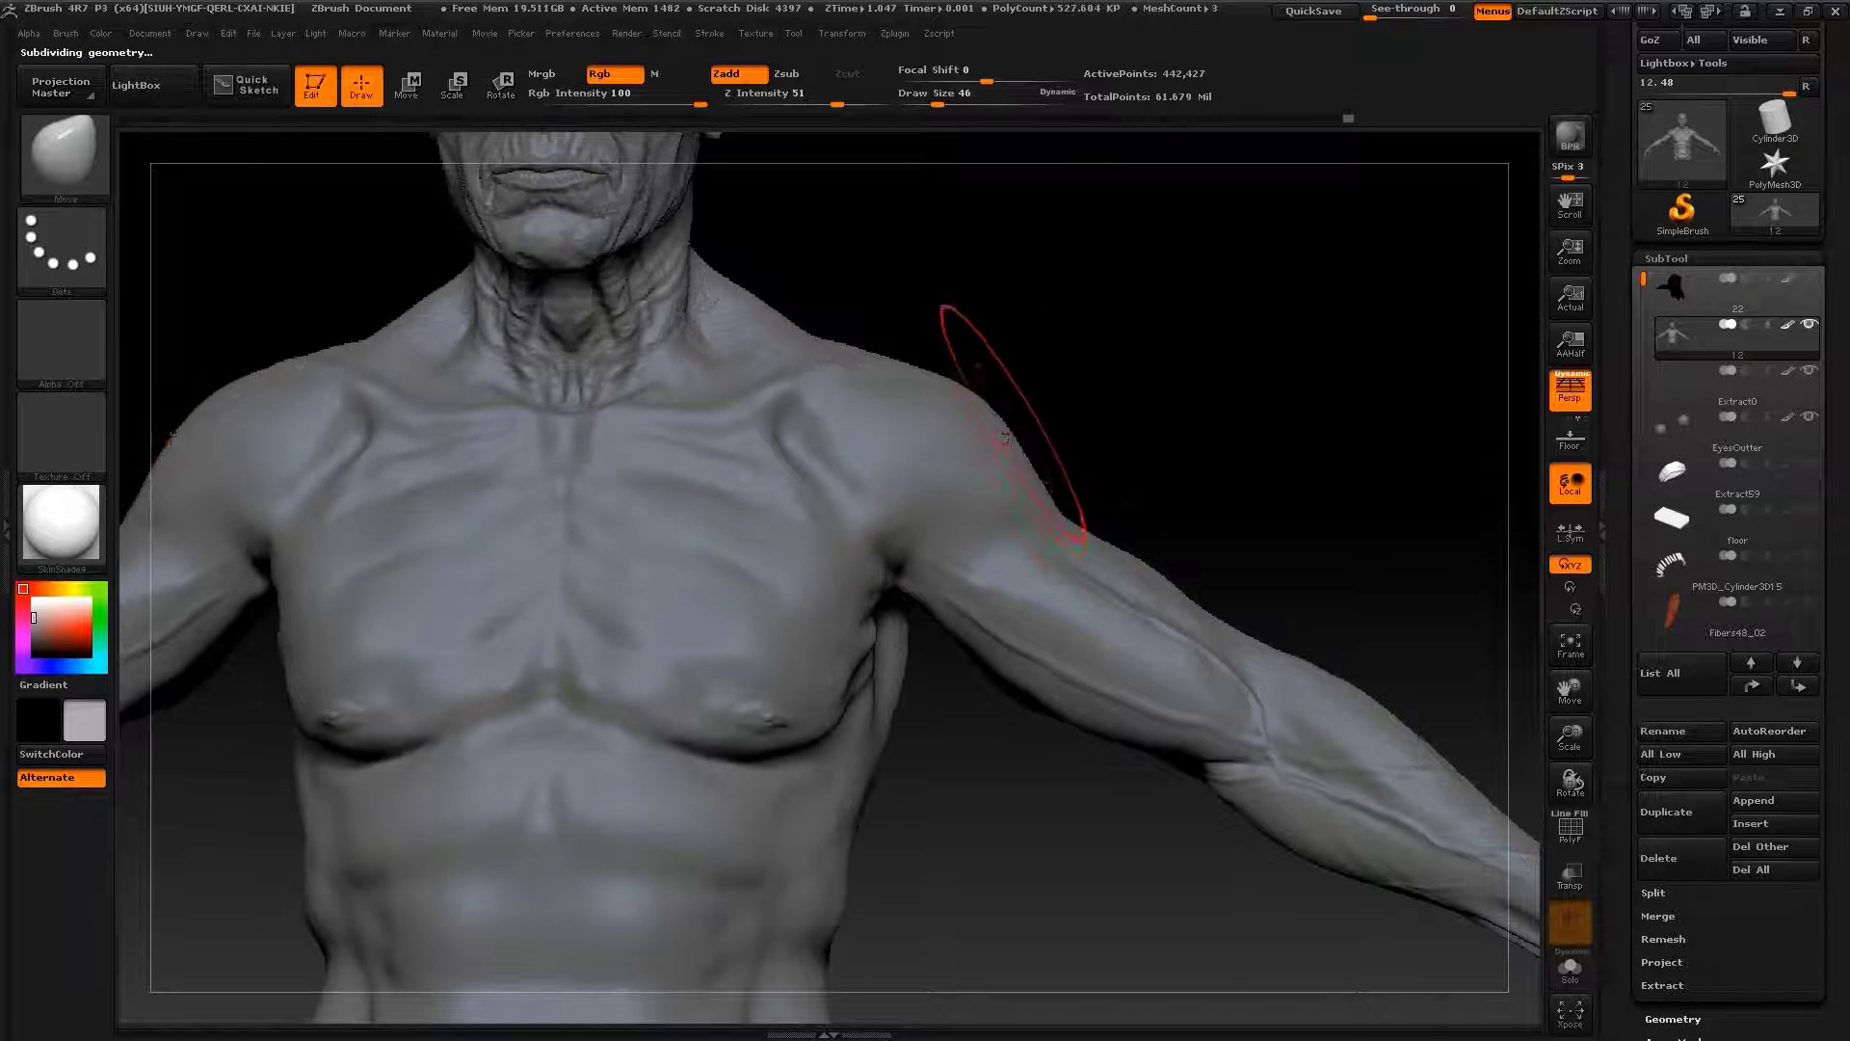
Build up the shoulder with ClayBuildup, checking it from several angles
key("b")
key("c")
key("b")
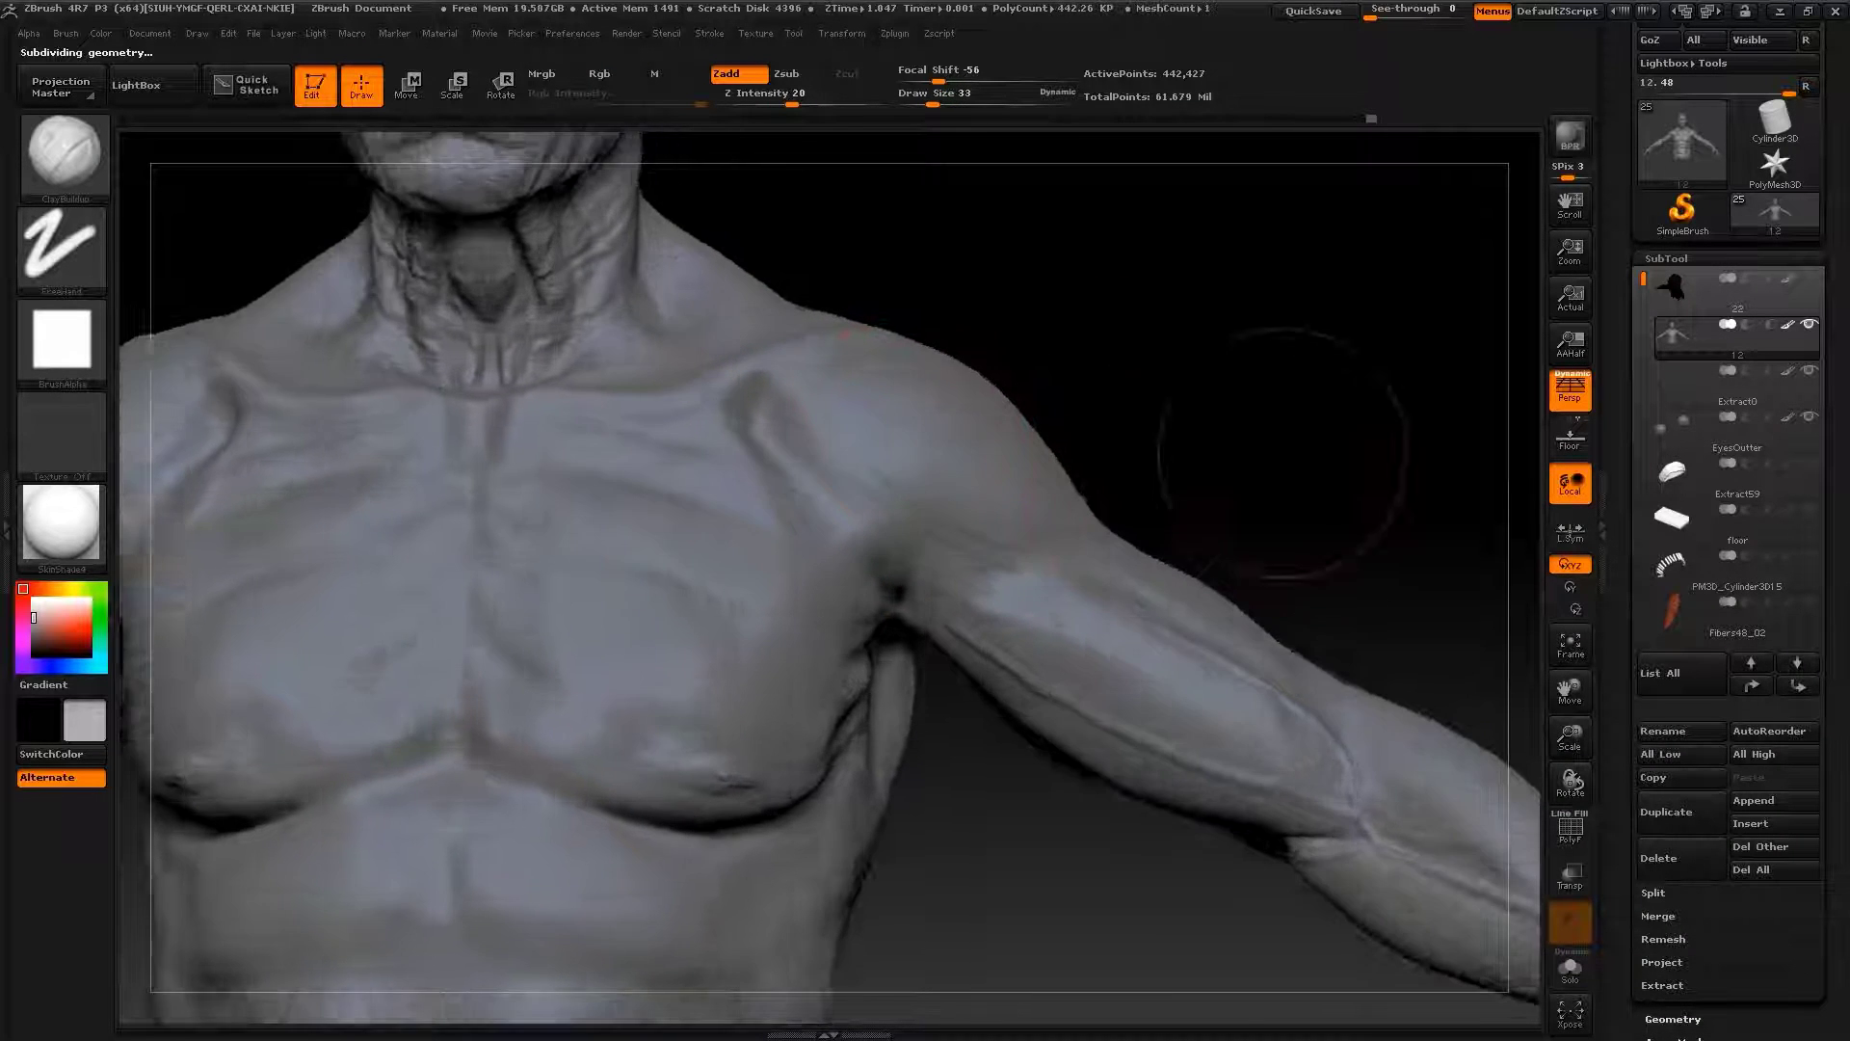
left_click_drag(1205, 385, 1030, 491)
left_click_drag(1003, 424, 1011, 481)
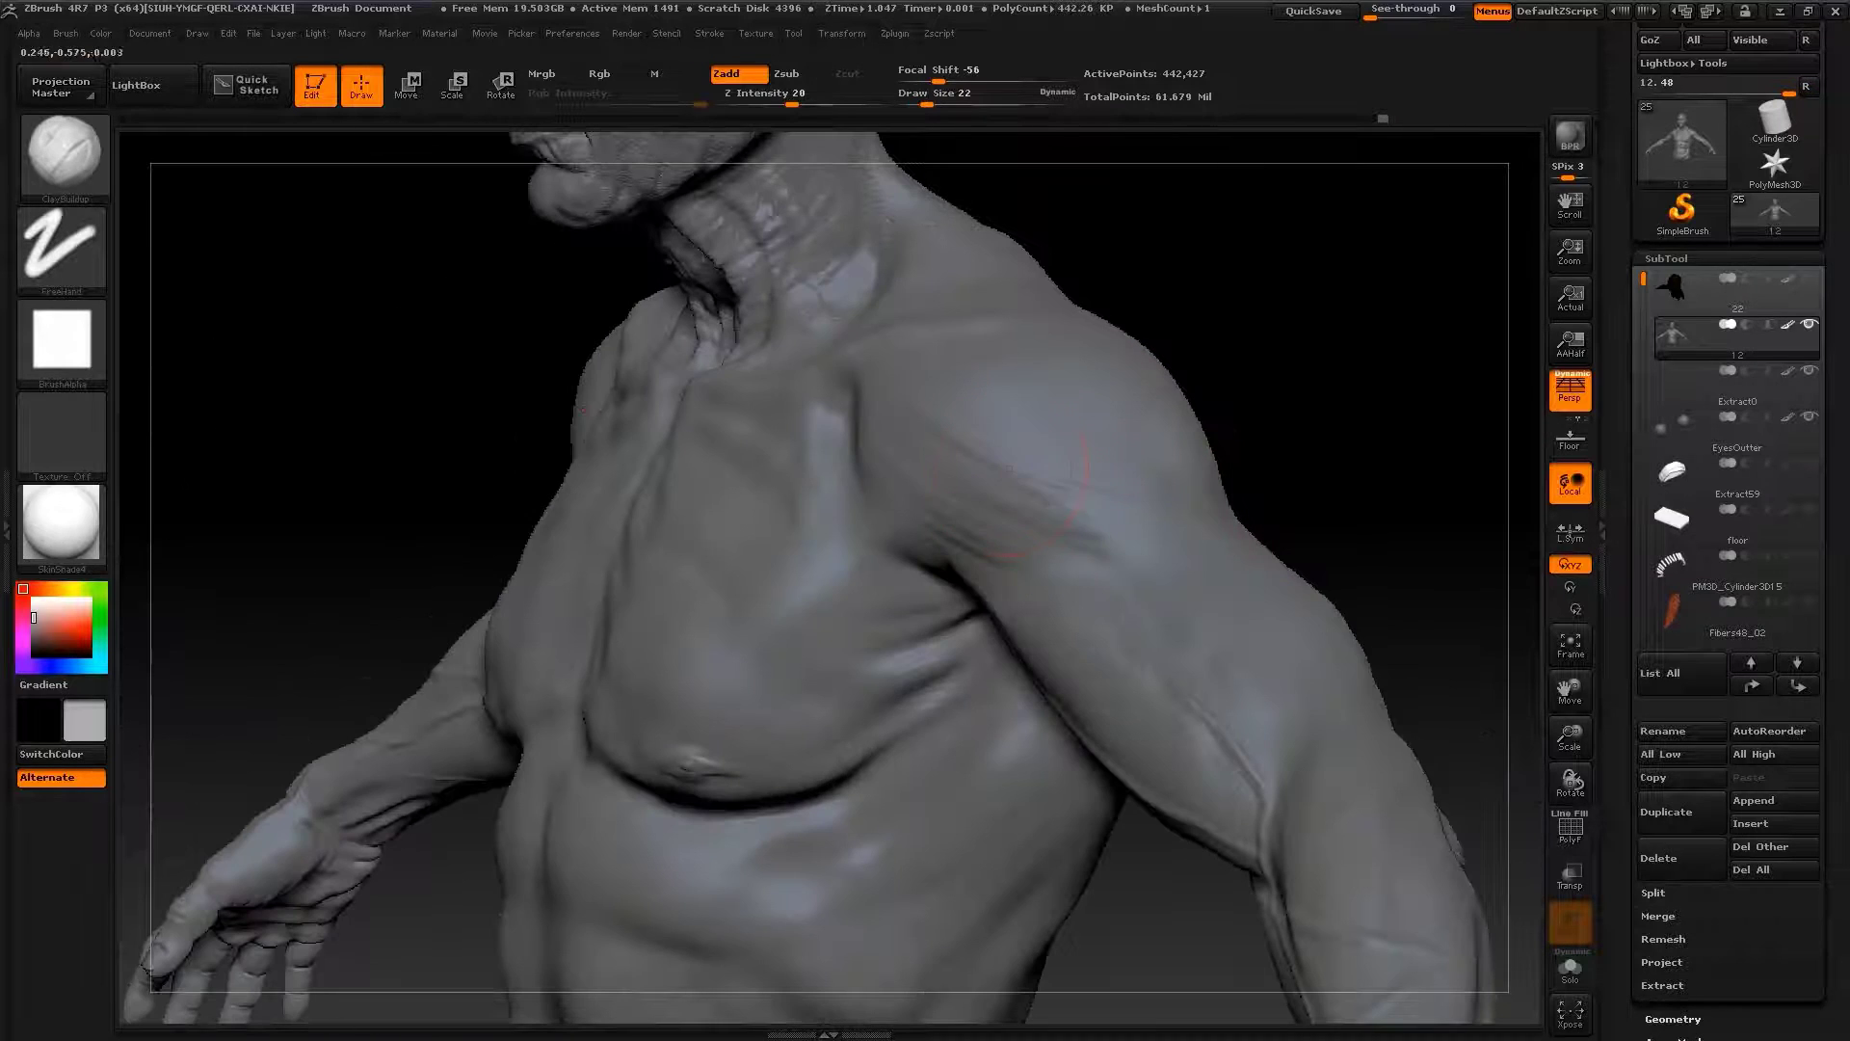
mouse_move(1196, 513)
left_mouse_down()
mouse_move(990, 515)
mouse_move(1230, 475)
left_mouse_up()
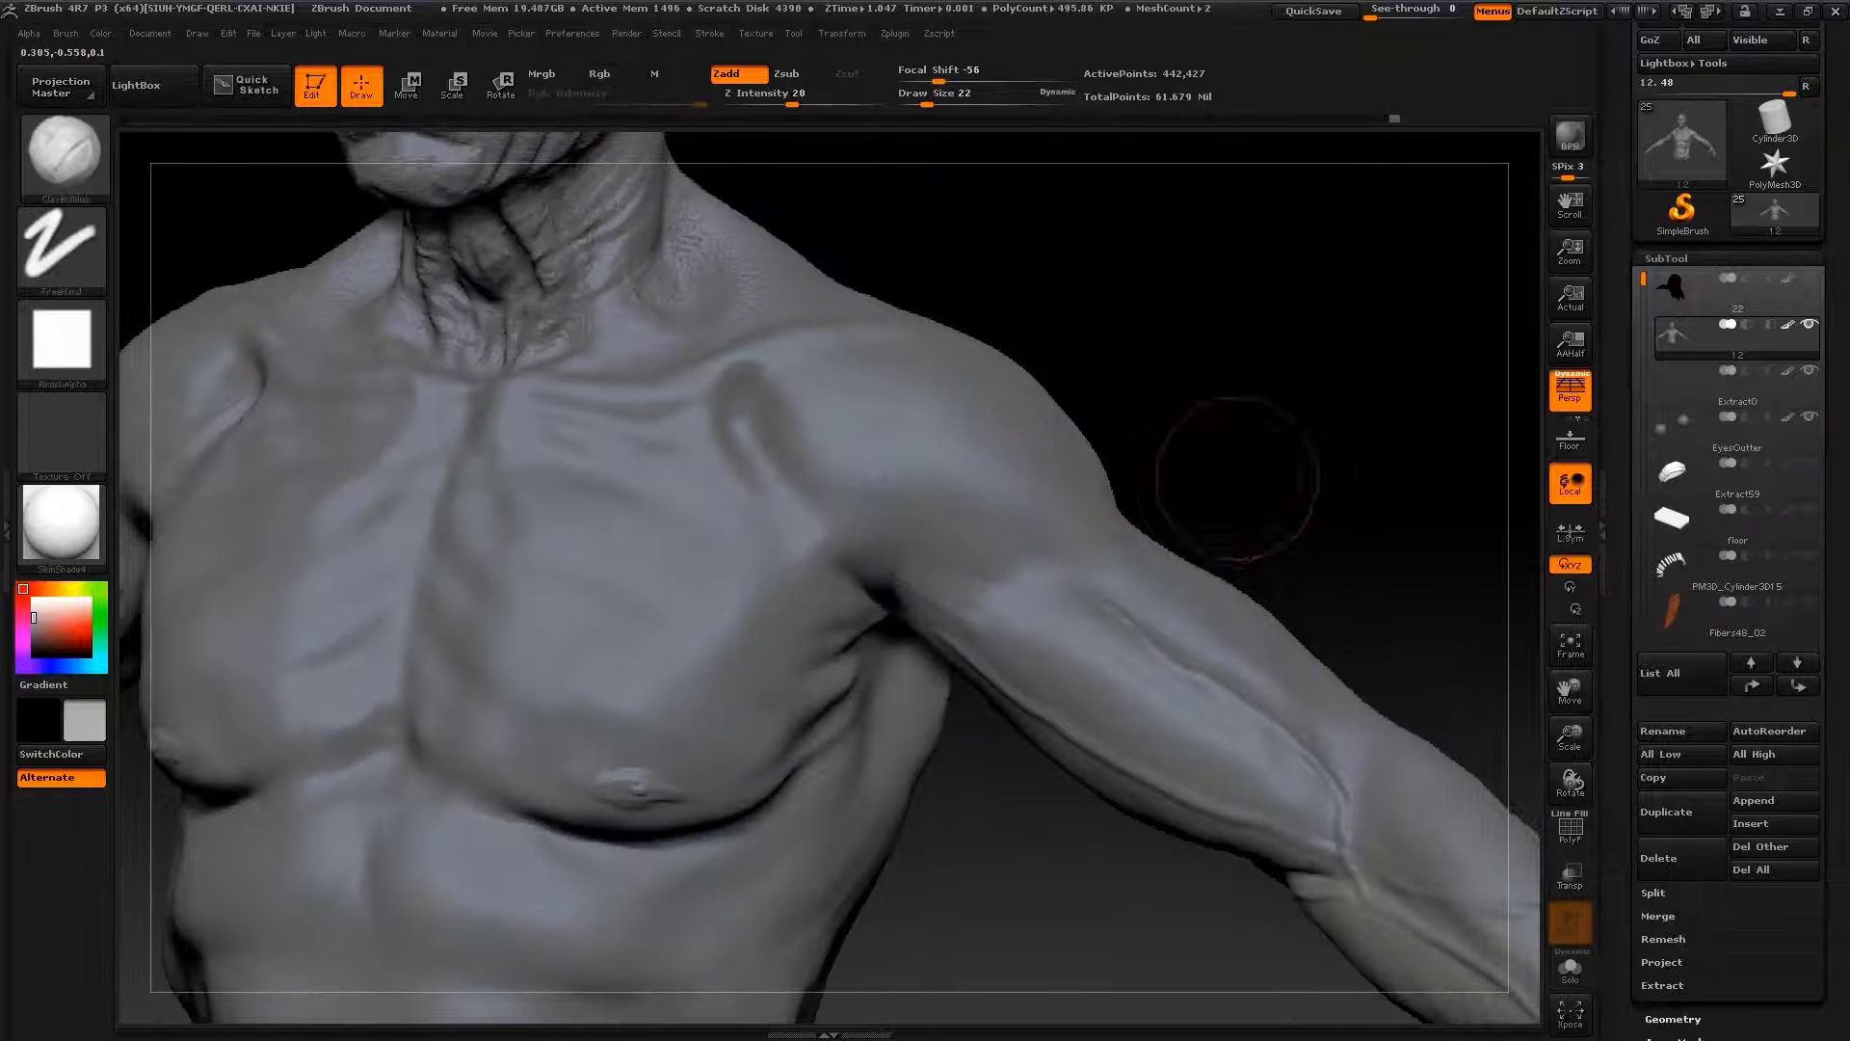
Smooth the upper arm with Standard and Shift, then add more ClayBuildup to the deltoid
key("b")
left_click(944, 479)
key("s")
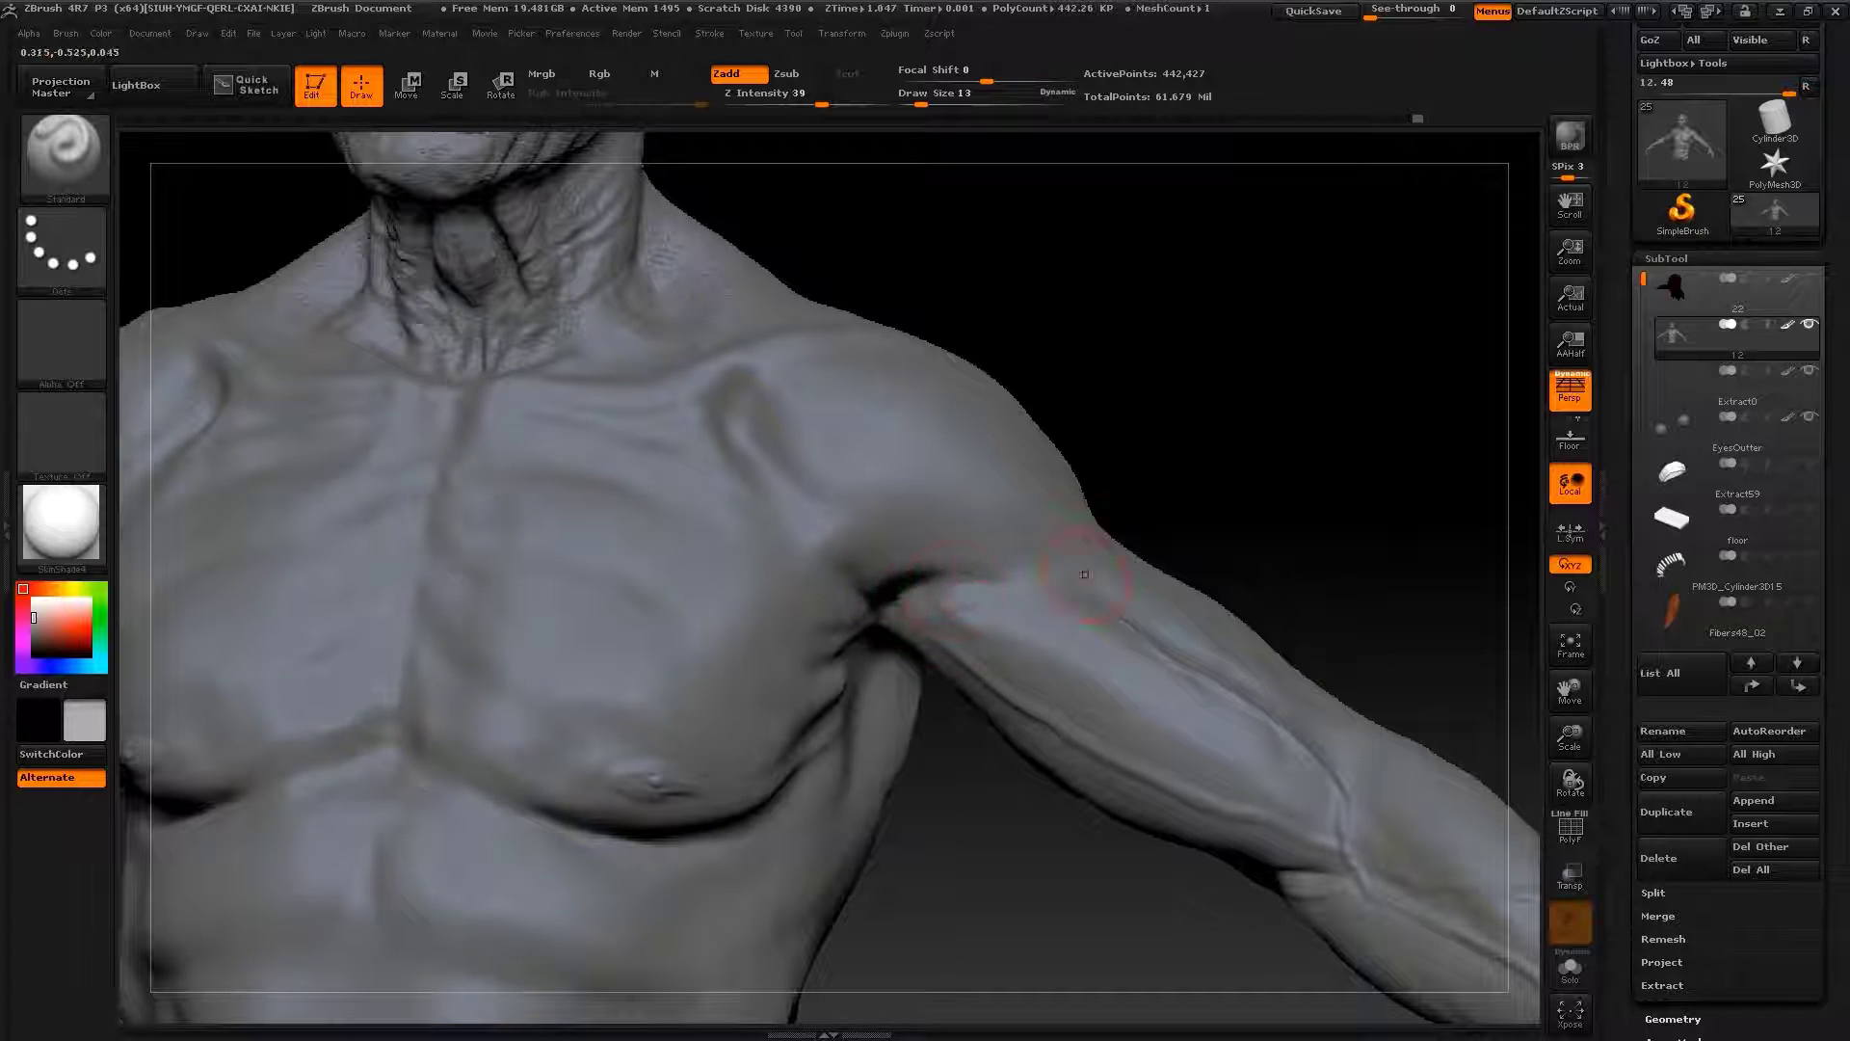
left_click_drag(1084, 574, 913, 614)
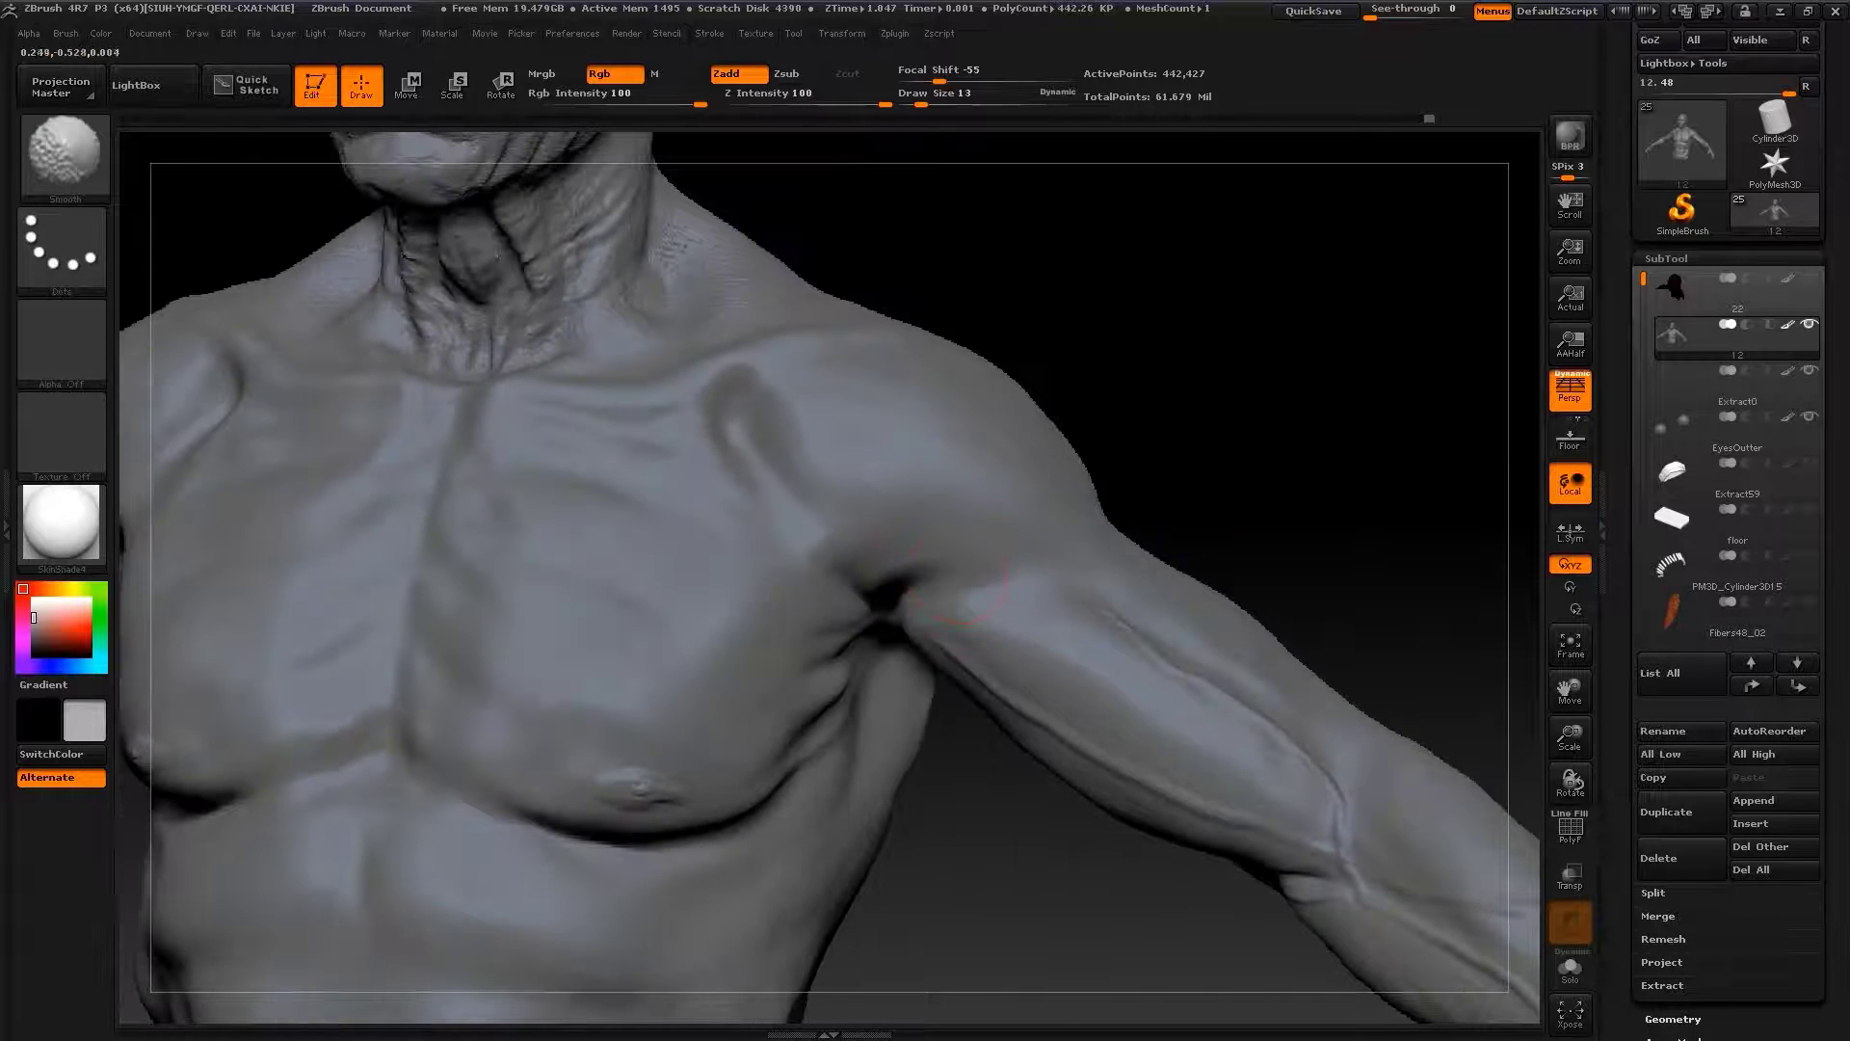
mouse_move(1115, 516)
left_mouse_down()
mouse_move(1121, 538)
mouse_move(1135, 521)
left_mouse_up()
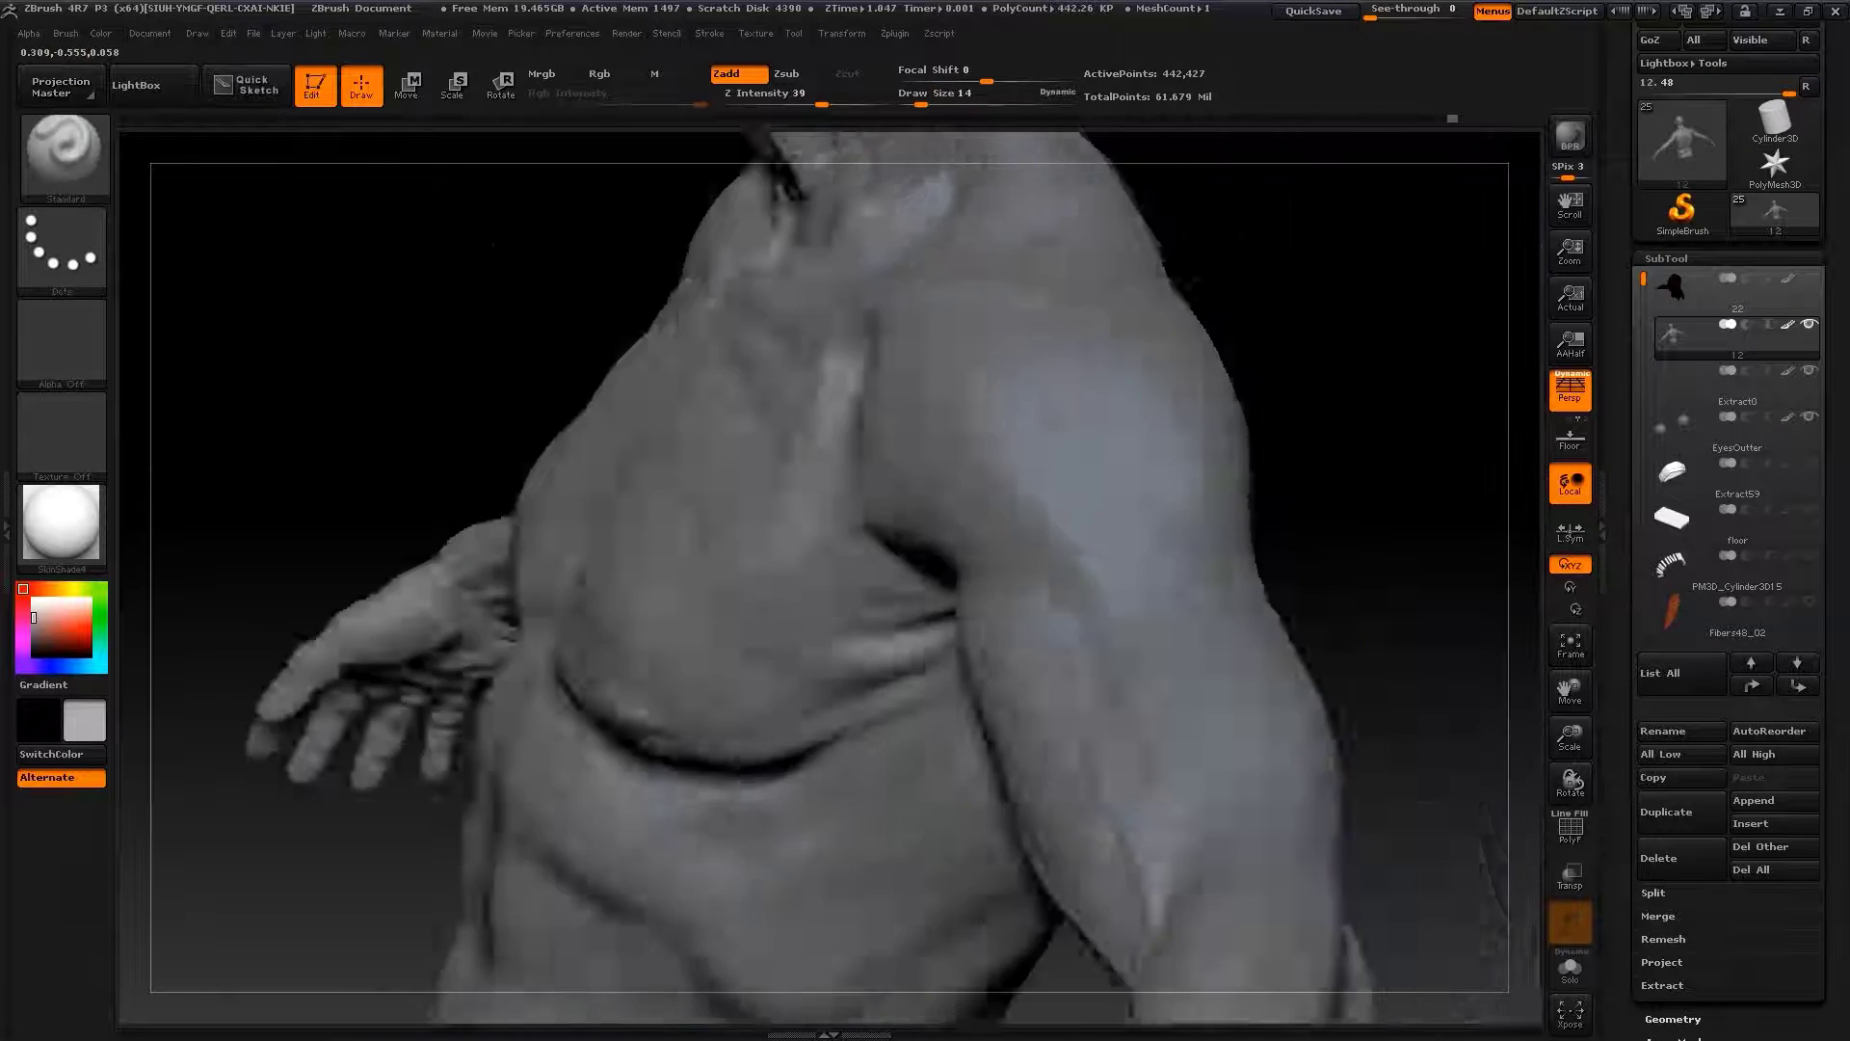
left_click_drag(1056, 575, 1145, 511)
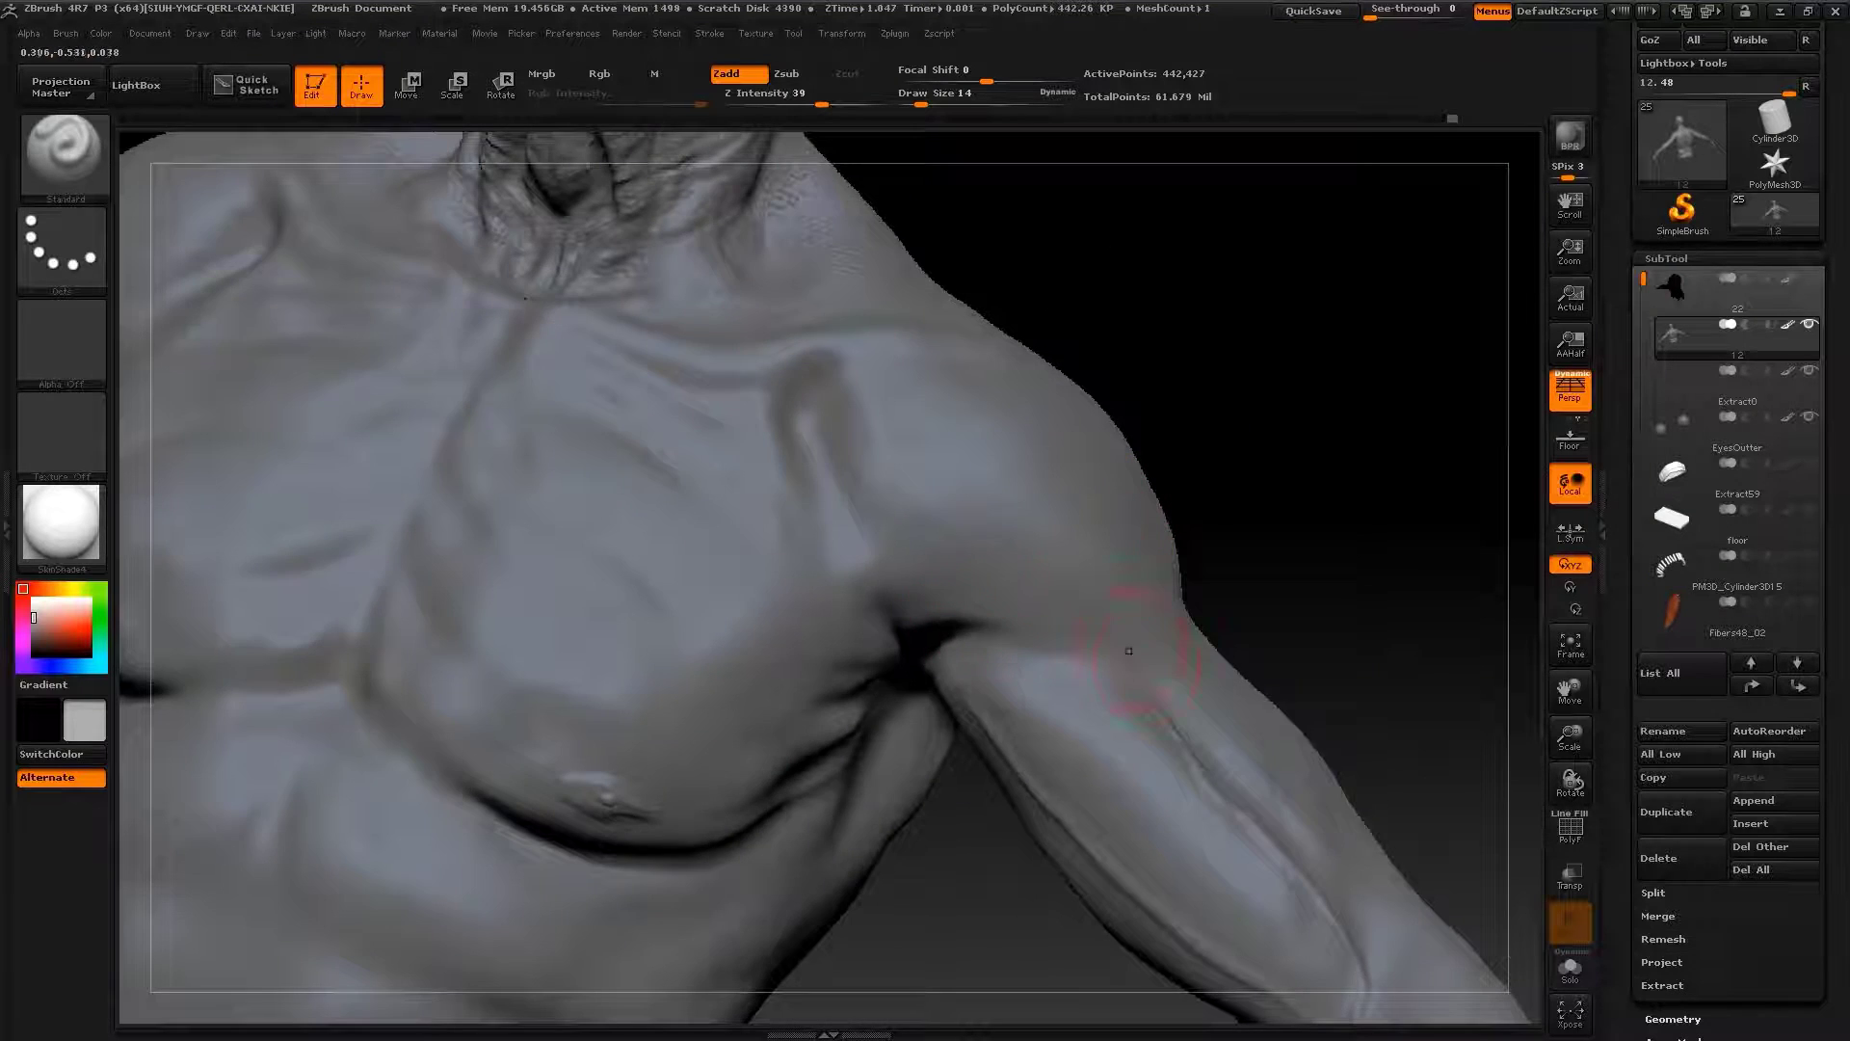
left_click_drag(1128, 651, 1124, 529)
key("b")
left_click(481, 480)
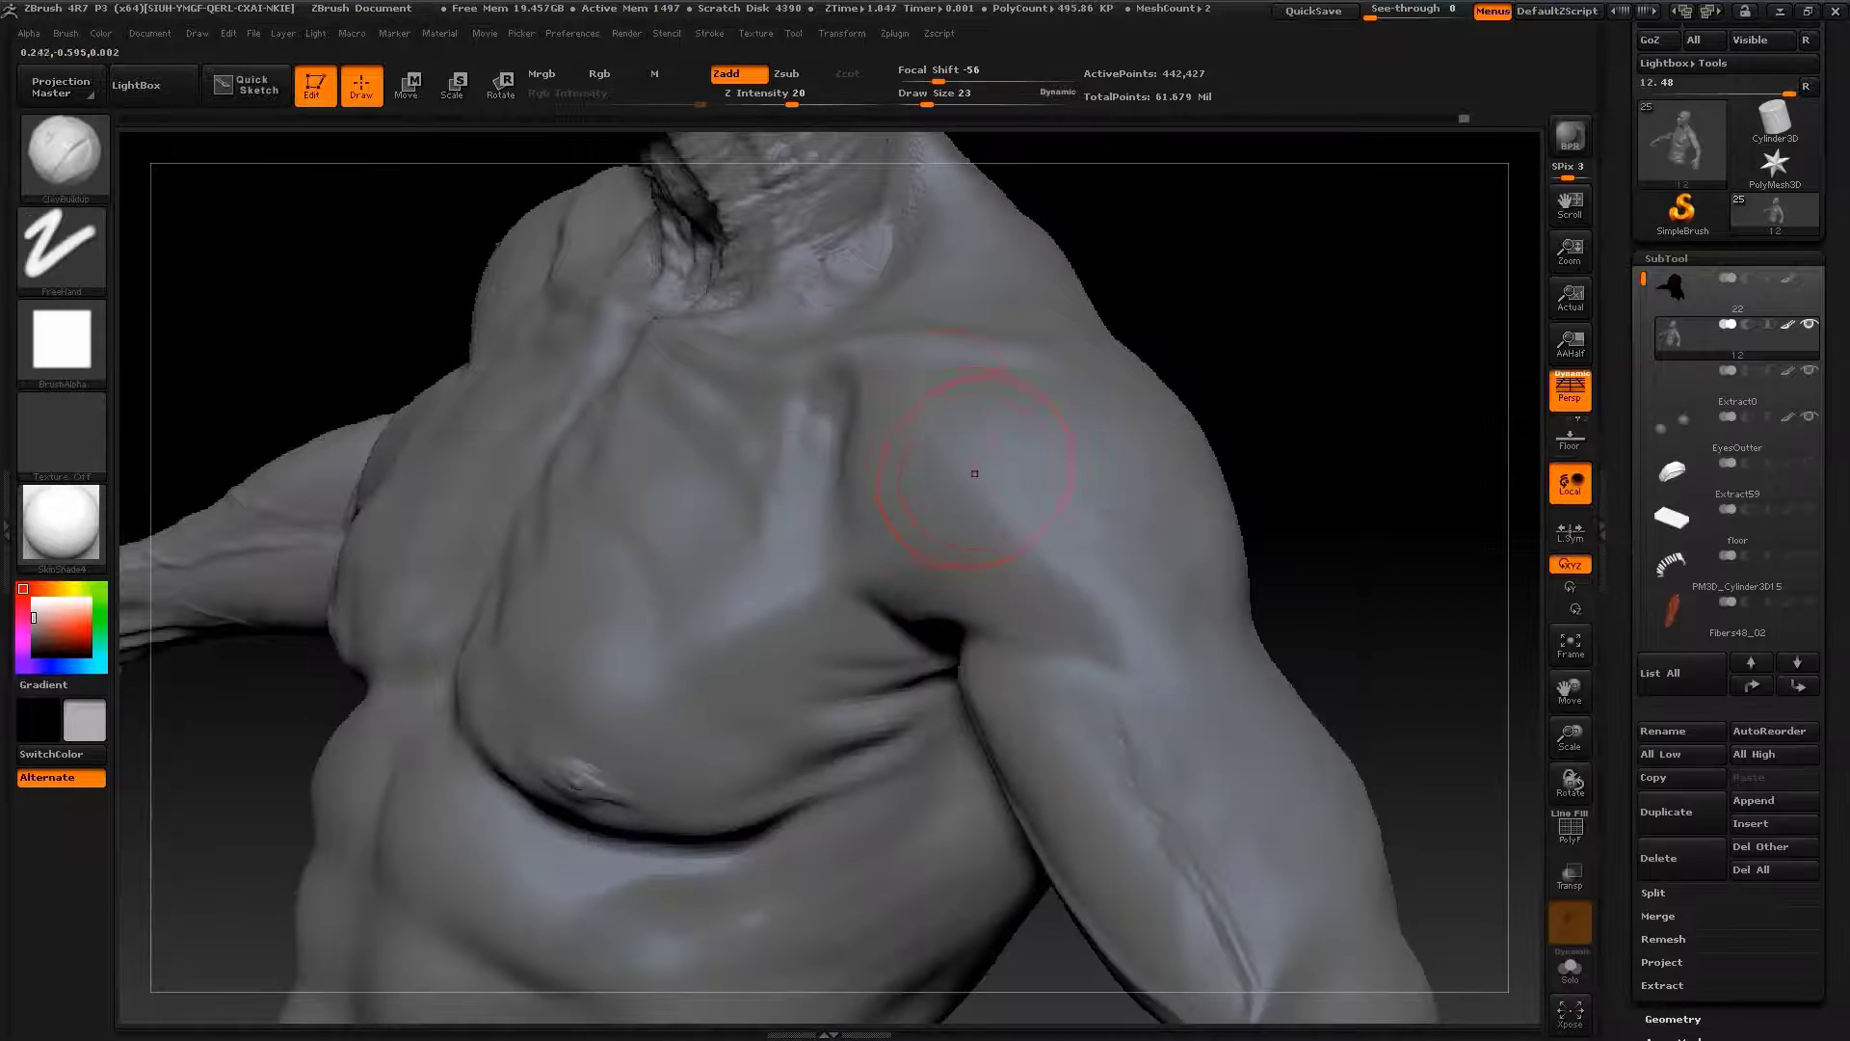
left_click_drag(1327, 479, 1069, 609)
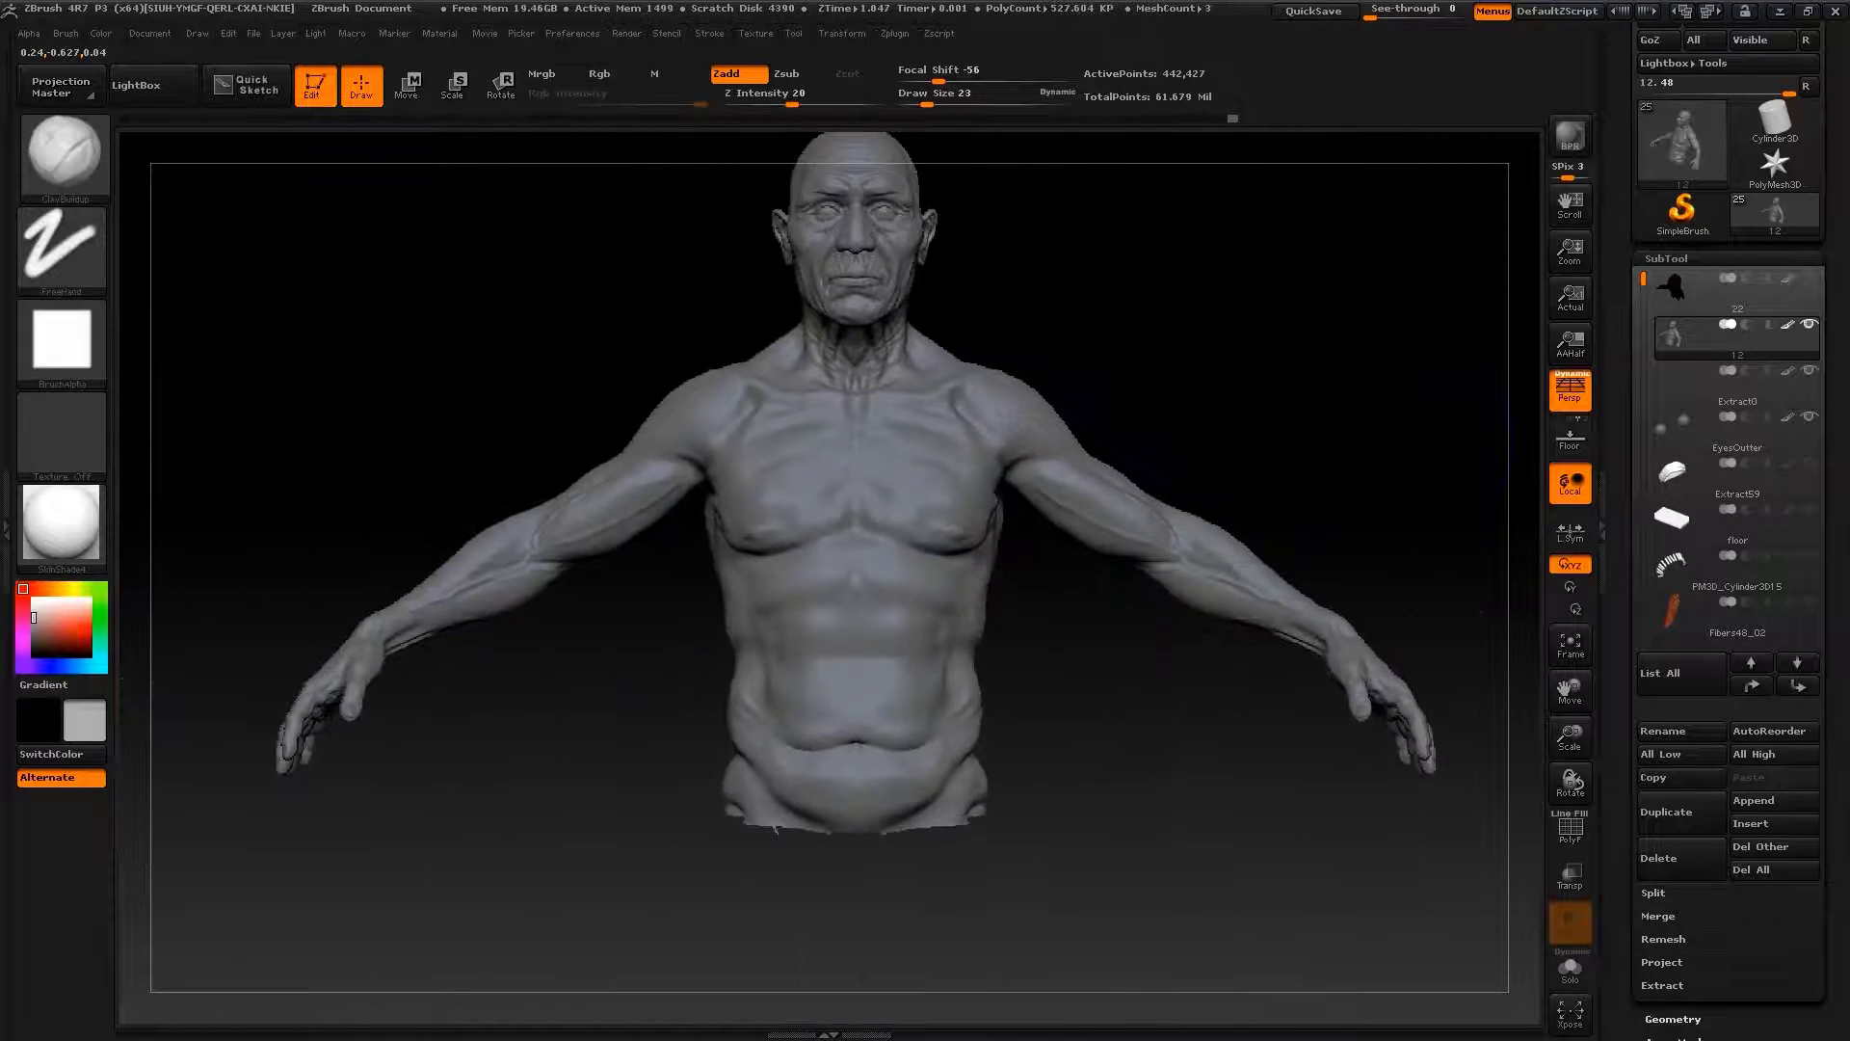
Unhide the hair, solo the body, then reveal the headdress, hair and necklace and orbit the bust
left_click(1810, 279)
left_click_drag(1299, 467, 1320, 521)
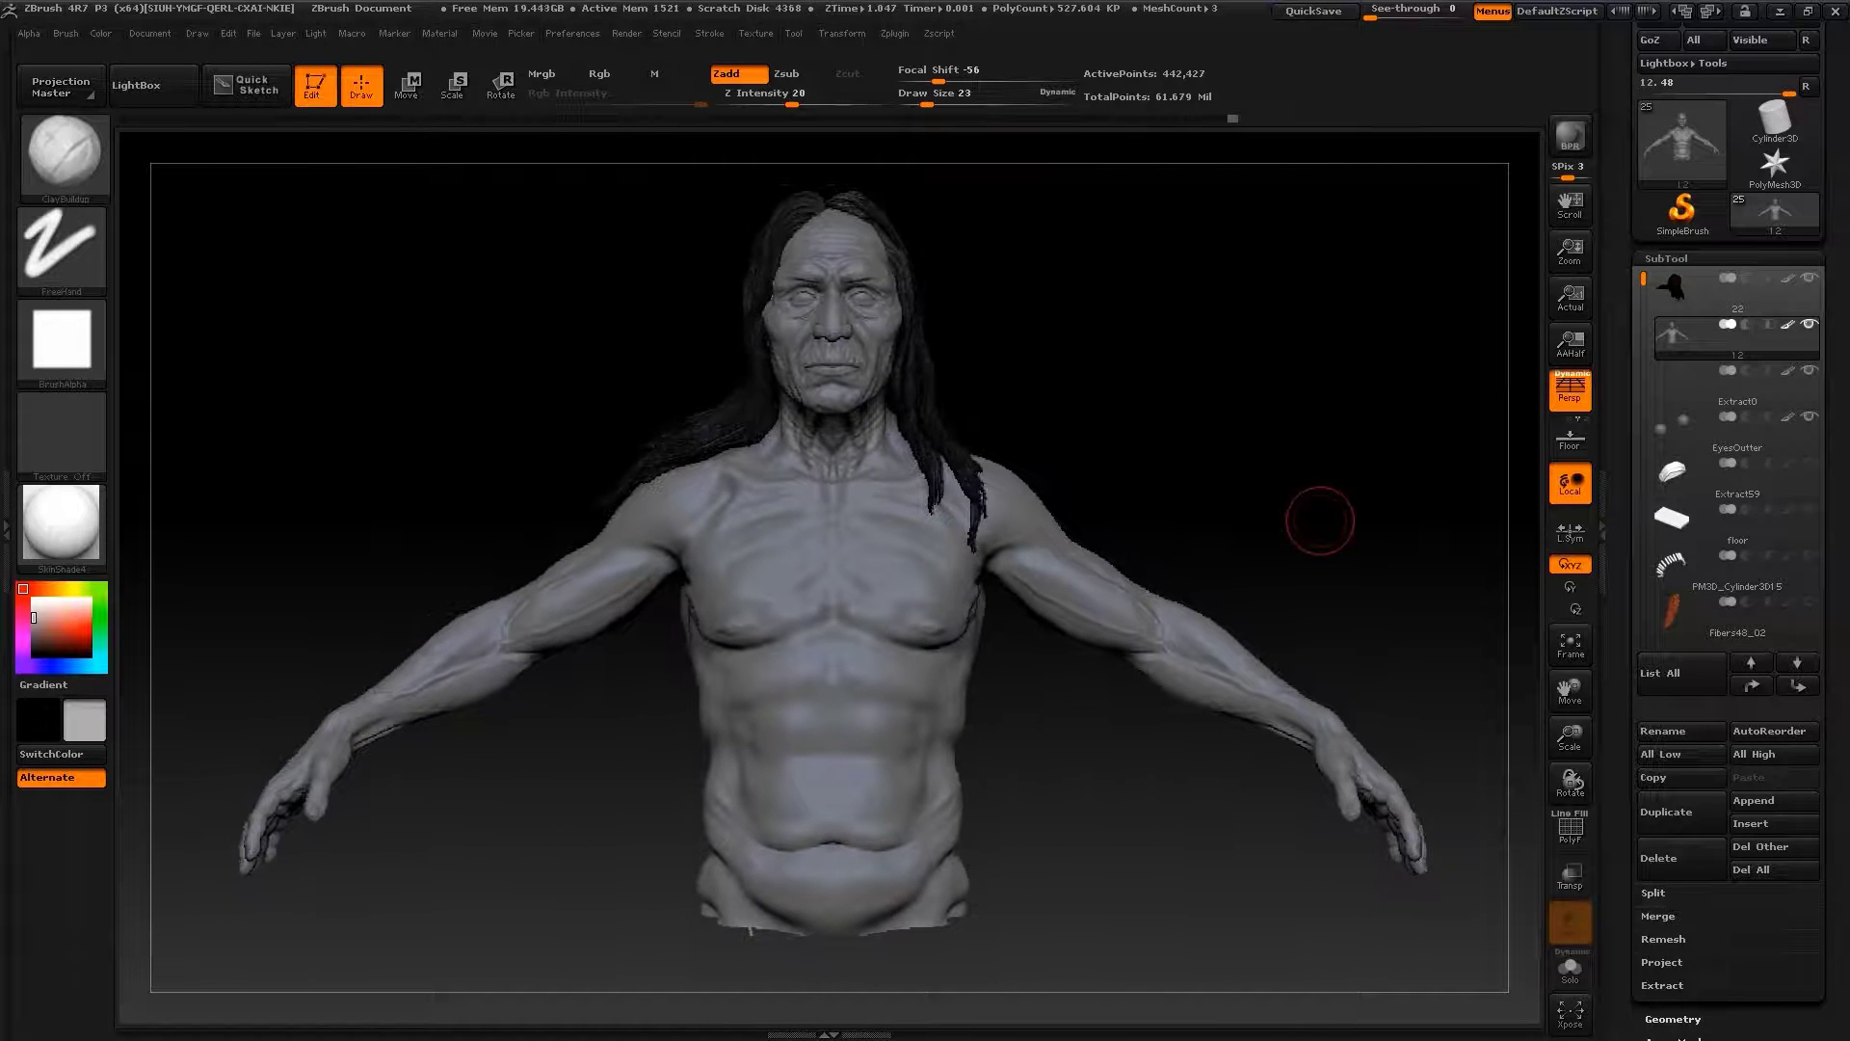
left_click(1810, 324, "shift")
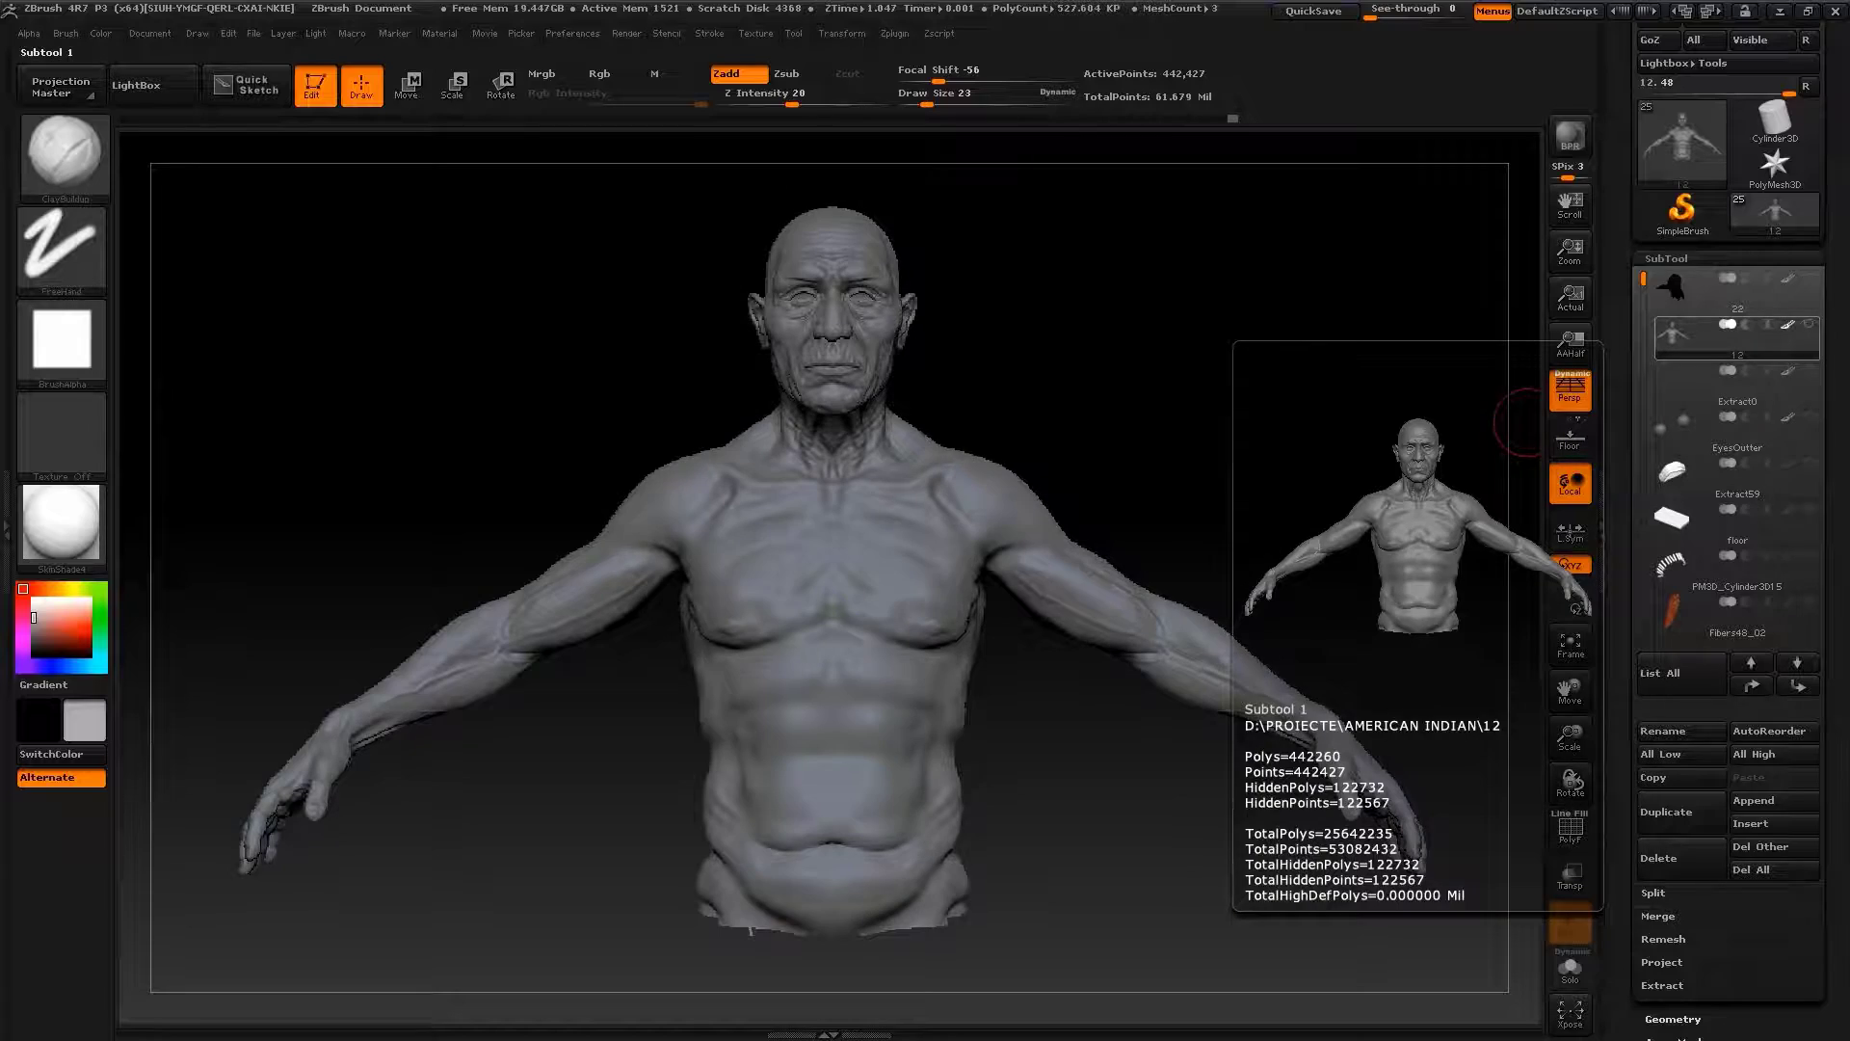
left_click(1809, 325, "shift")
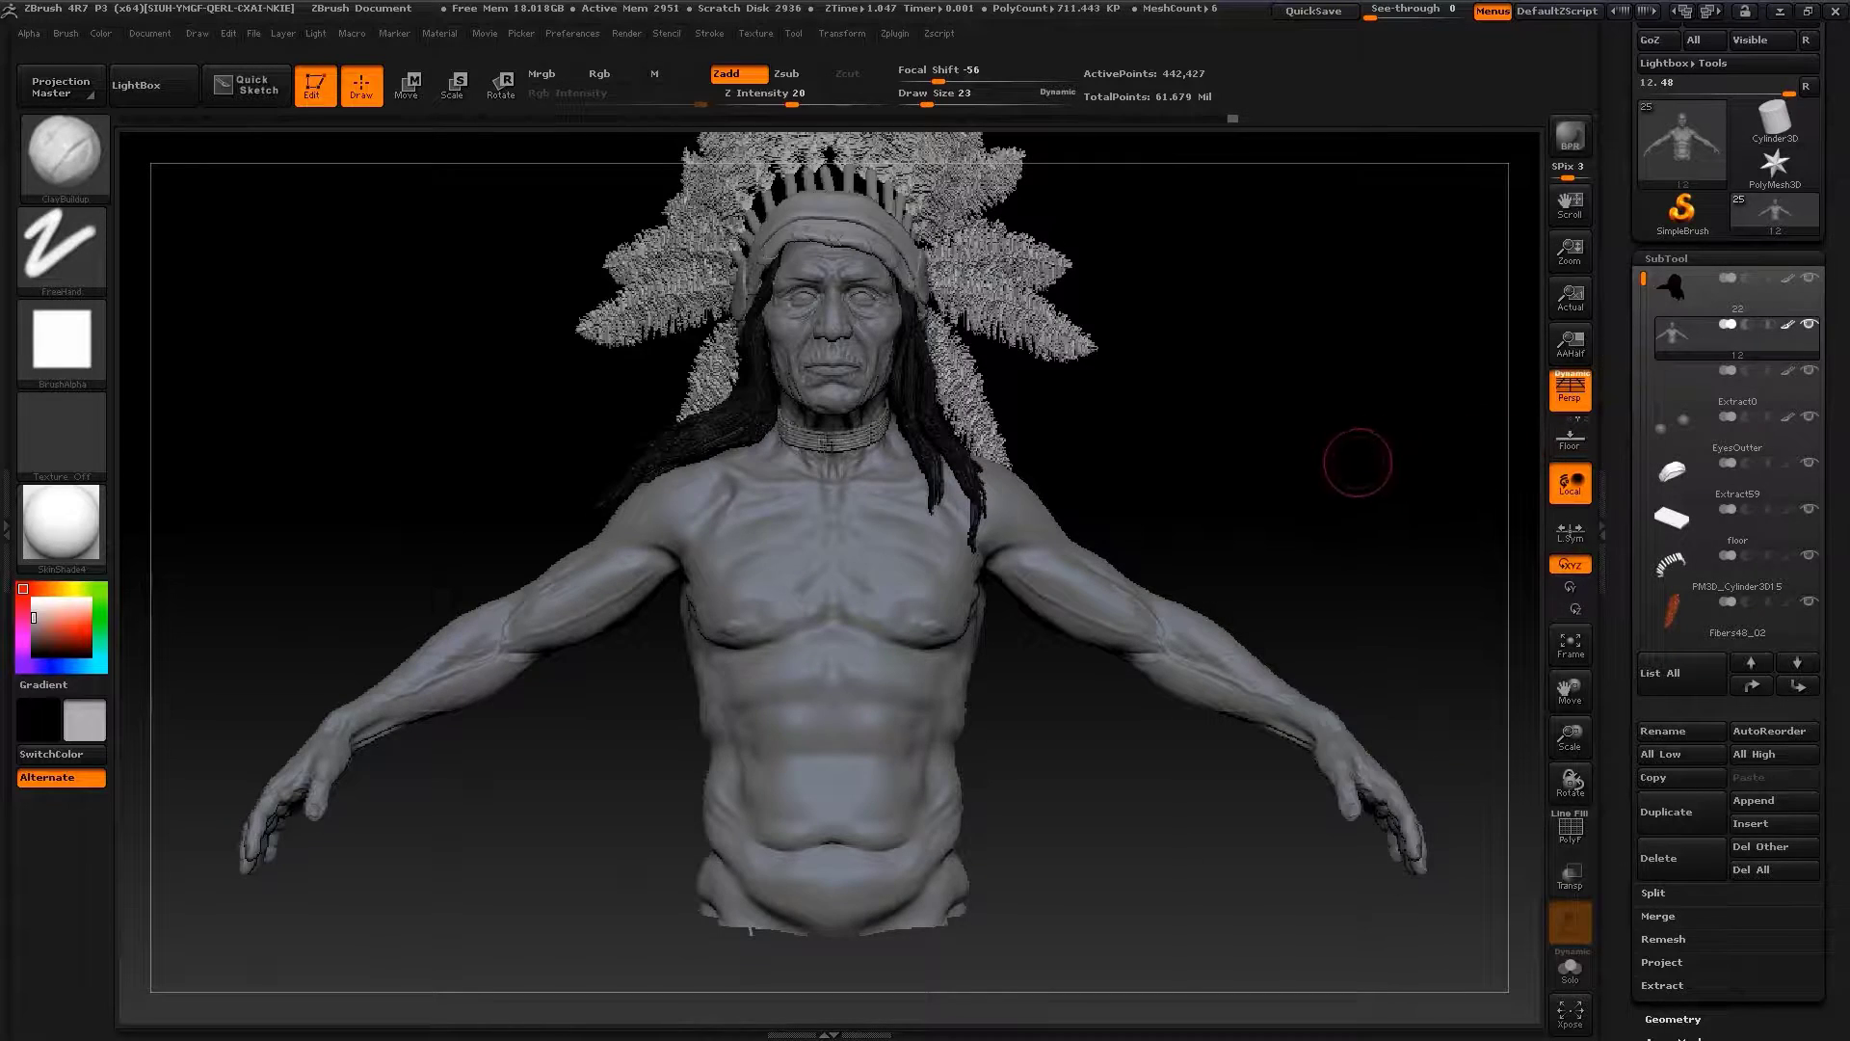
mouse_move(1358, 463)
left_mouse_down()
mouse_move(1310, 501)
mouse_move(1358, 528)
left_mouse_up()
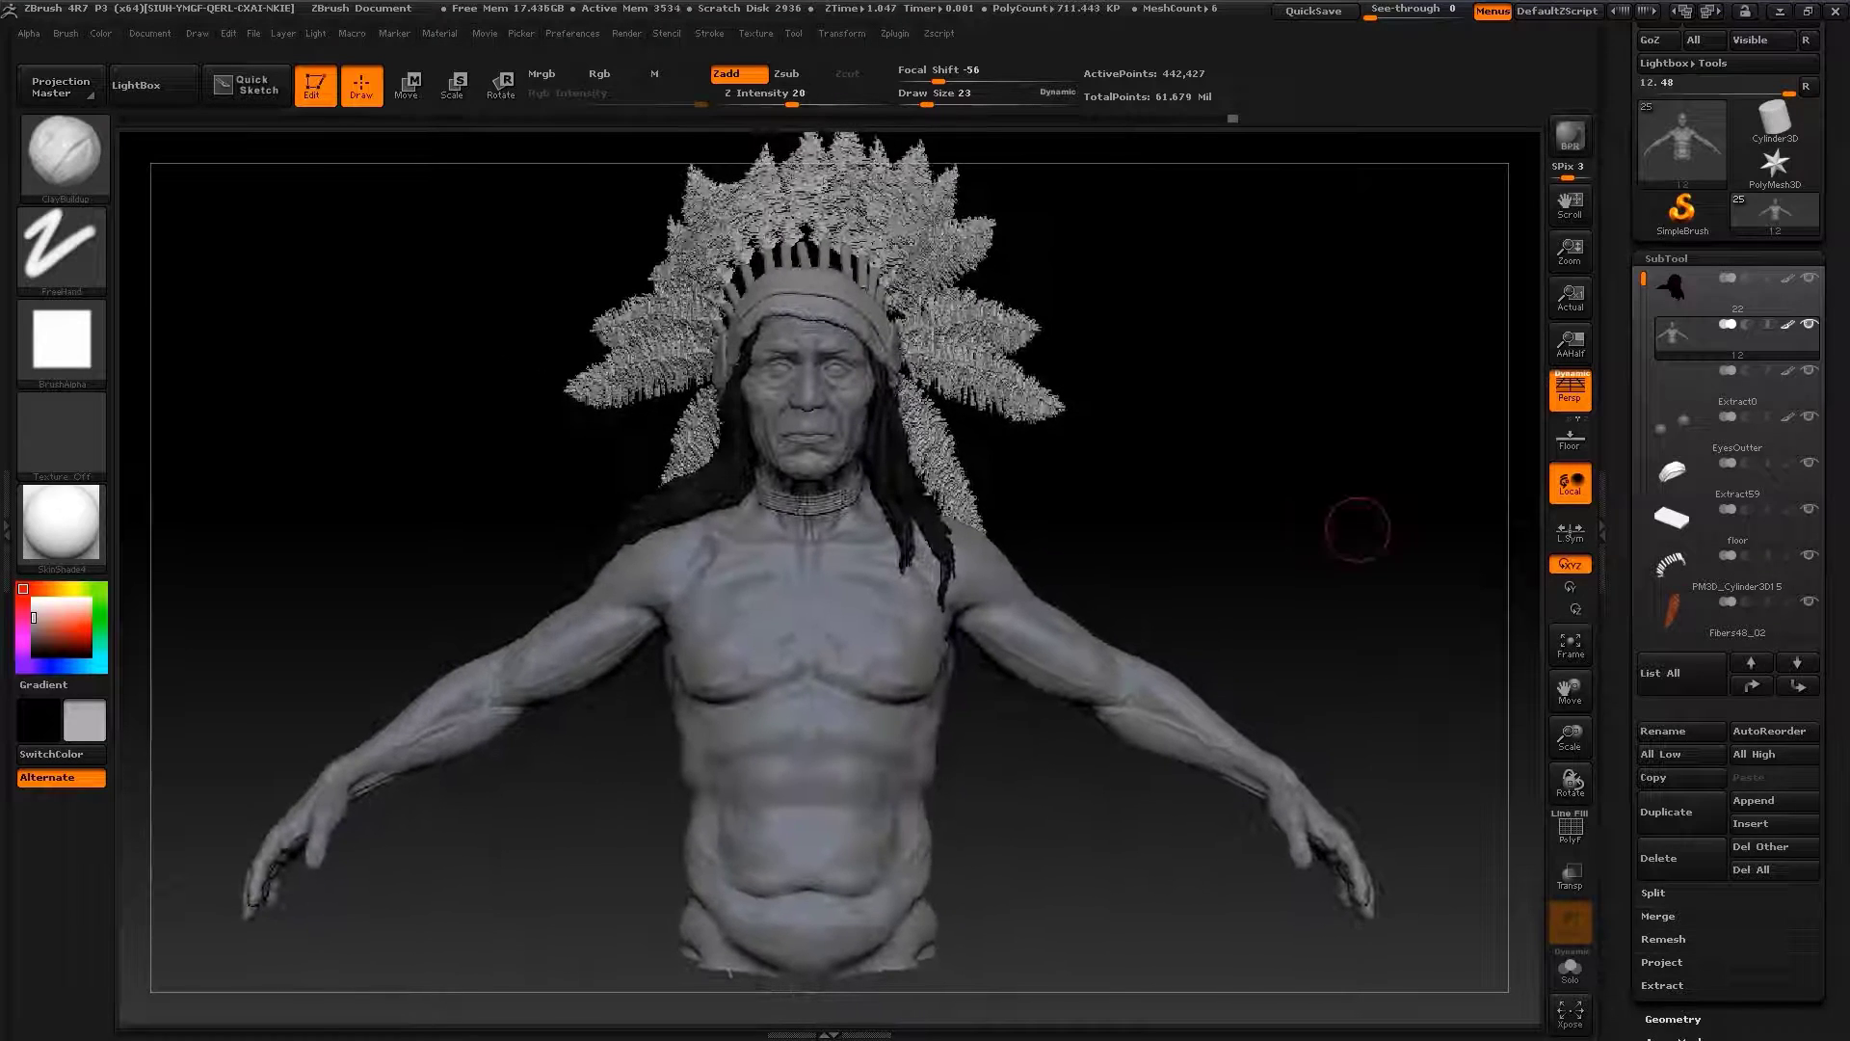